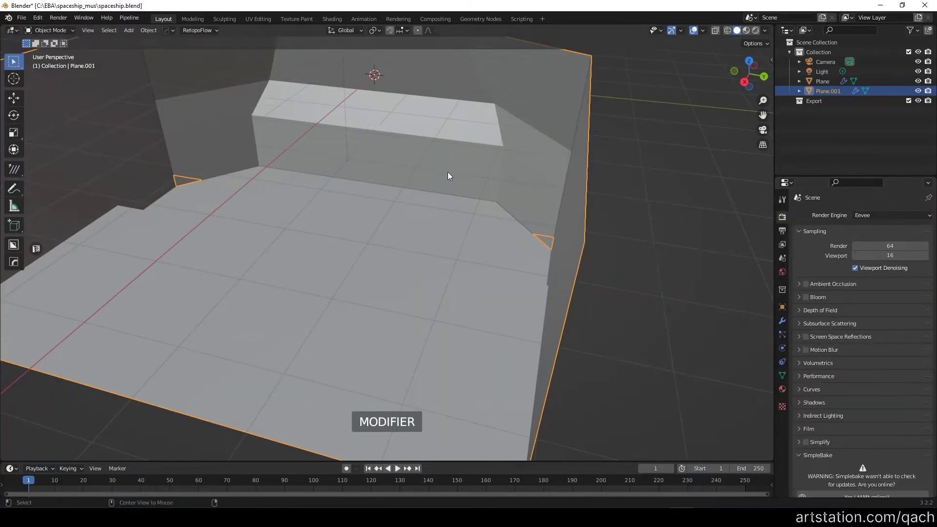
Step: Place a new cube block against the cockpit's back wall as the console base
{"action": "left_click", "coordinate": [383, 247]}
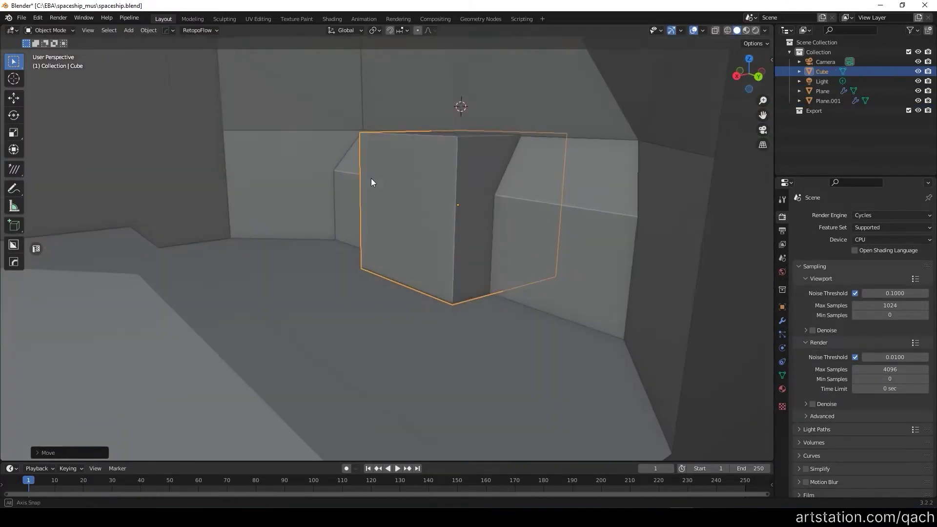
{"action": "left_click_drag", "start_coordinate": [569, 83], "coordinate": [740, 374]}
{"action": "key", "text": "s"}
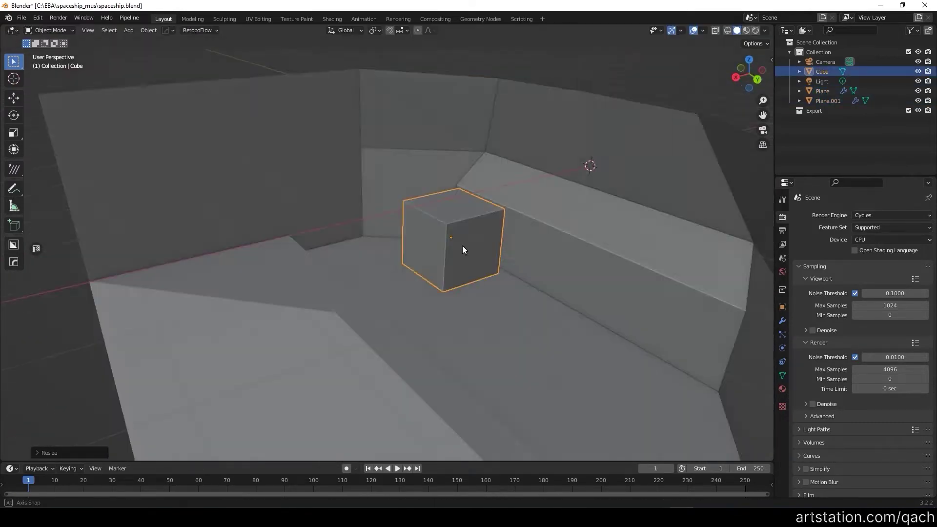
{"action": "mouse_move", "coordinate": [463, 250]}
{"action": "middle_mouse_down"}
{"action": "mouse_move", "coordinate": [525, 191]}
{"action": "mouse_move", "coordinate": [504, 230]}
{"action": "middle_mouse_up"}
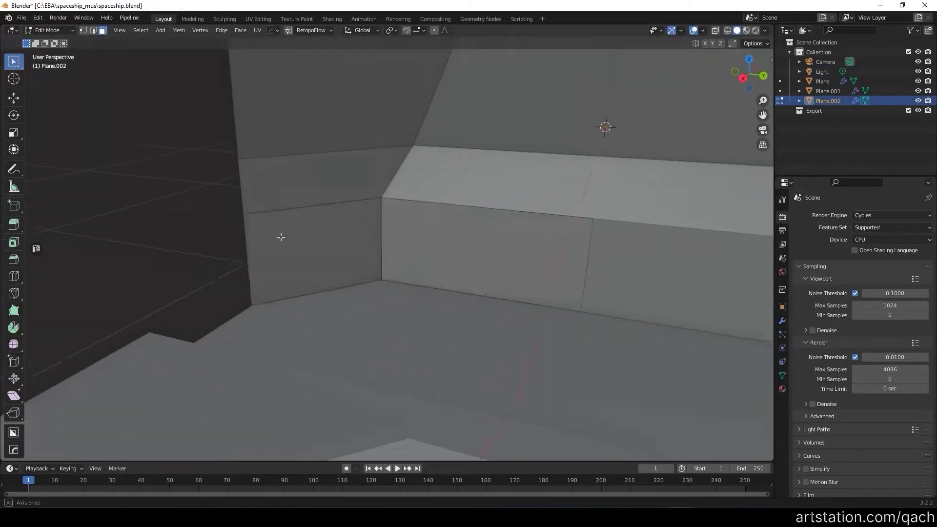
Step: Extrude the console block's two side faces outward into wings
{"action": "left_click", "coordinate": [250, 258]}
{"action": "middle_click_drag", "start_coordinate": [250, 258], "coordinate": [339, 243]}
{"action": "left_click", "coordinate": [411, 255], "text": "shift"}
{"action": "middle_click_drag", "start_coordinate": [412, 255], "coordinate": [411, 256]}
{"action": "key", "text": "alt+e"}
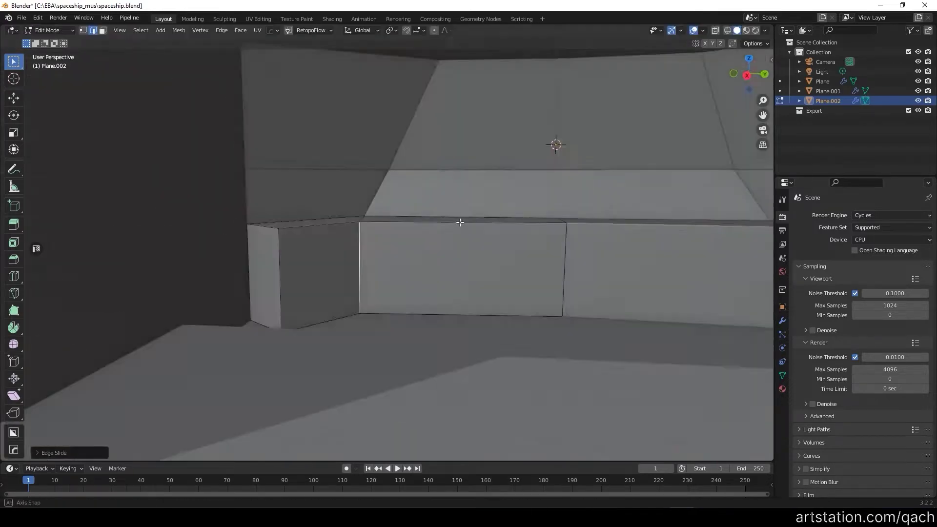
{"action": "mouse_move", "coordinate": [372, 253]}
{"action": "middle_mouse_down"}
{"action": "mouse_move", "coordinate": [264, 308]}
{"action": "mouse_move", "coordinate": [470, 256]}
{"action": "mouse_move", "coordinate": [529, 255]}
{"action": "mouse_move", "coordinate": [383, 299]}
{"action": "mouse_move", "coordinate": [209, 210]}
{"action": "mouse_move", "coordinate": [373, 214]}
{"action": "middle_mouse_up"}
Step: Edge-slide the console's vertical edges toward the middle of the faces
{"action": "key", "text": "g"}
{"action": "key", "text": "g"}
{"action": "left_click", "coordinate": [263, 294]}
{"action": "key", "text": "ctrl+z"}
{"action": "key", "text": "ctrl+z"}
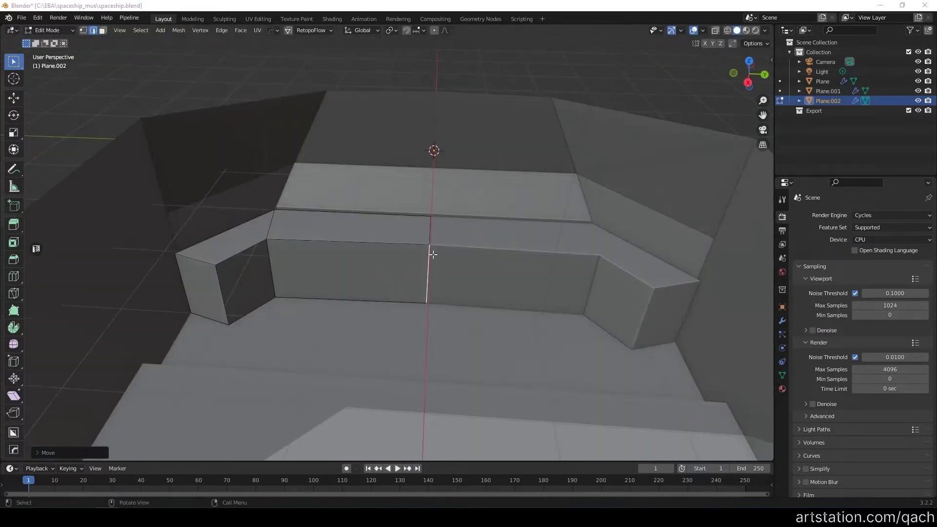
{"action": "middle_click_drag", "start_coordinate": [420, 234], "coordinate": [439, 229]}
{"action": "key", "text": "g"}
{"action": "key", "text": "g"}
{"action": "left_click", "coordinate": [387, 364]}
{"action": "mouse_move", "coordinate": [387, 365]}
{"action": "middle_mouse_down"}
{"action": "mouse_move", "coordinate": [496, 309]}
{"action": "mouse_move", "coordinate": [374, 391]}
{"action": "mouse_move", "coordinate": [342, 325]}
{"action": "mouse_move", "coordinate": [349, 382]}
{"action": "middle_mouse_up"}
Step: Slide the middle edges so the console's centre section juts forward
{"action": "key", "text": "g"}
{"action": "key", "text": "g"}
{"action": "key", "text": "g"}
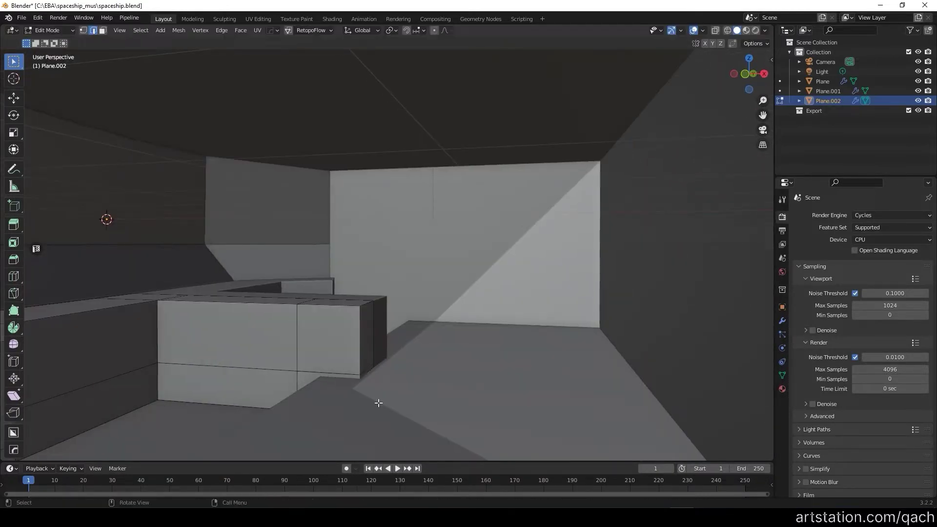
{"action": "left_click", "coordinate": [299, 342]}
{"action": "mouse_move", "coordinate": [299, 343]}
{"action": "middle_mouse_down"}
{"action": "mouse_move", "coordinate": [291, 282]}
{"action": "mouse_move", "coordinate": [286, 338]}
{"action": "mouse_move", "coordinate": [264, 283]}
{"action": "mouse_move", "coordinate": [278, 321]}
{"action": "mouse_move", "coordinate": [338, 281]}
{"action": "middle_mouse_up"}
{"action": "key", "text": "Tab"}
{"action": "key", "text": "Tab"}
{"action": "scroll", "coordinate": [278, 326], "scroll_direction": "up", "scroll_amount": 5}
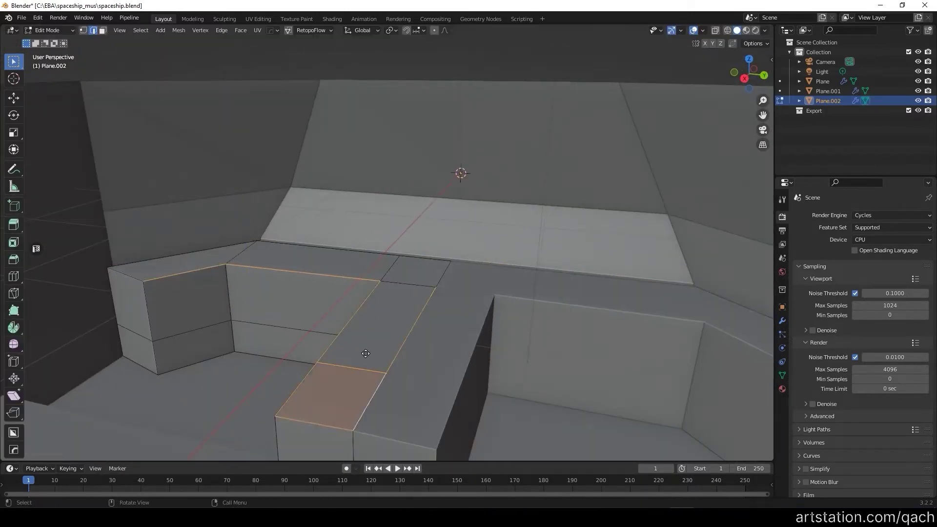
{"action": "left_click", "coordinate": [360, 380]}
{"action": "scroll", "coordinate": [360, 380], "scroll_direction": "down", "scroll_amount": 5}
Step: Add a new cube and raise it along Z in front of the console
{"action": "key", "text": "Tab"}
{"action": "key", "text": "shift+a"}
{"action": "key", "text": "g"}
{"action": "key", "text": "z"}
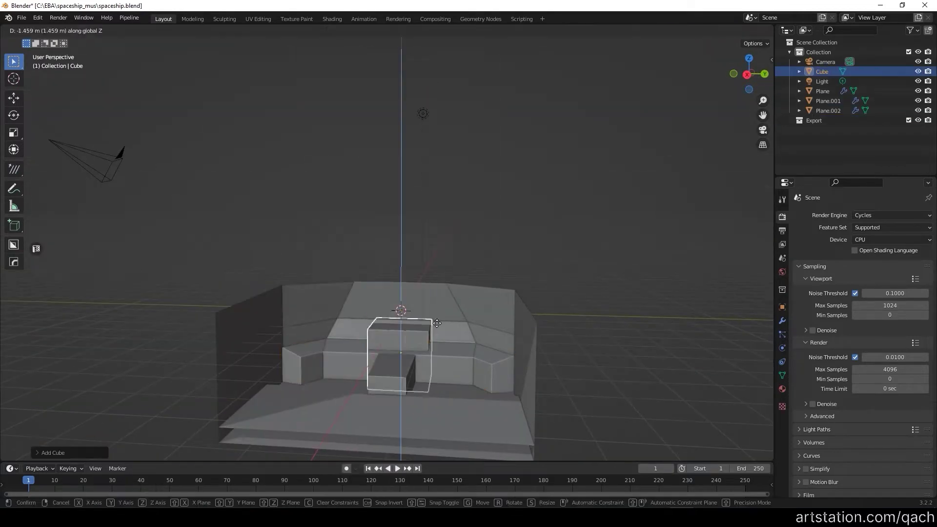
{"action": "scroll", "coordinate": [317, 359], "scroll_direction": "up", "scroll_amount": 5}
{"action": "mouse_move", "coordinate": [318, 353]}
{"action": "middle_mouse_down"}
{"action": "mouse_move", "coordinate": [453, 357]}
{"action": "mouse_move", "coordinate": [256, 353]}
{"action": "mouse_move", "coordinate": [312, 303]}
{"action": "mouse_move", "coordinate": [385, 324]}
{"action": "mouse_move", "coordinate": [342, 292]}
{"action": "middle_mouse_up"}
{"action": "scroll", "coordinate": [256, 354], "scroll_direction": "down", "scroll_amount": 3}
Step: Duplicate the cube and resize the copy into a seat block
{"action": "key", "text": "shift+d"}
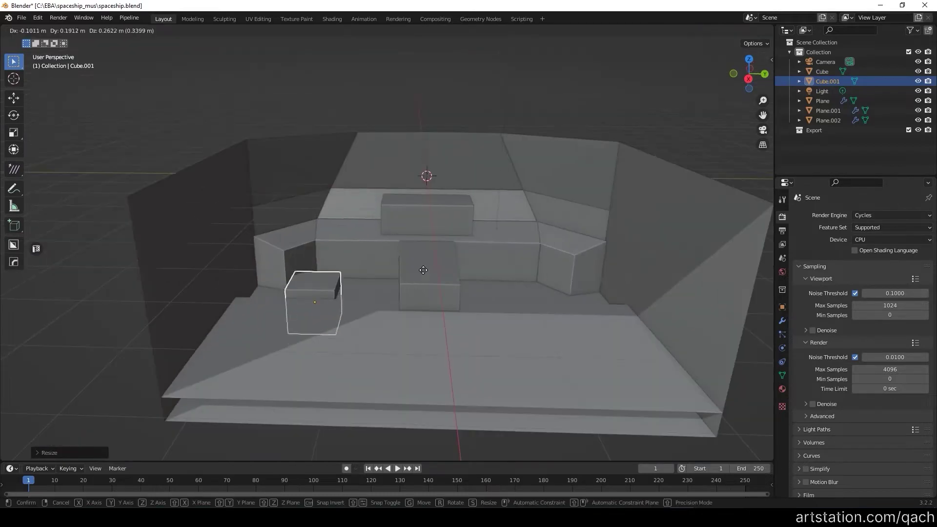
{"action": "key", "text": "z"}
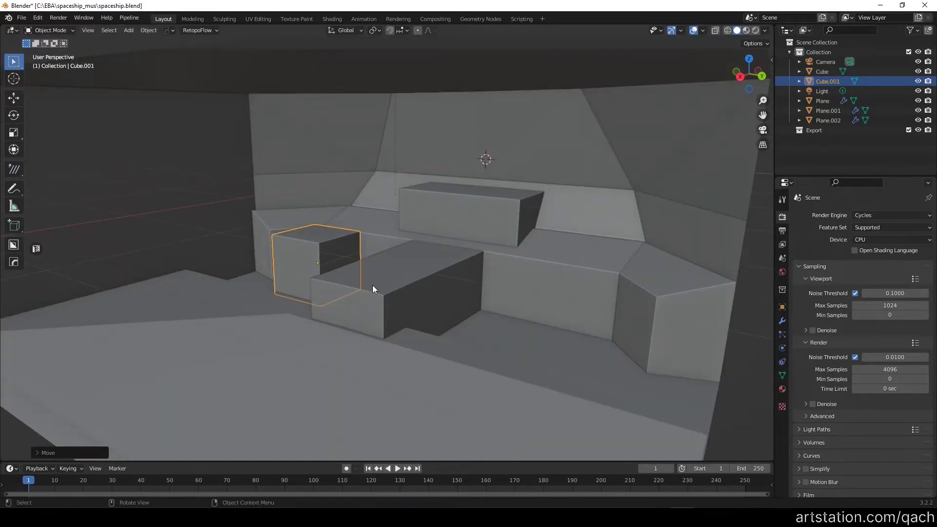
{"action": "mouse_move", "coordinate": [252, 297]}
{"action": "middle_mouse_down"}
{"action": "mouse_move", "coordinate": [314, 300]}
{"action": "mouse_move", "coordinate": [430, 424]}
{"action": "mouse_move", "coordinate": [275, 286]}
{"action": "mouse_move", "coordinate": [367, 326]}
{"action": "mouse_move", "coordinate": [413, 245]}
{"action": "middle_mouse_up"}
{"action": "key", "text": "Tab"}
{"action": "scroll", "coordinate": [413, 245], "scroll_direction": "up", "scroll_amount": 4}
Step: Loop-cut the seat block through the middle and select its top face
{"action": "key", "text": "ctrl+r"}
{"action": "left_click", "coordinate": [371, 243]}
{"action": "right_click", "coordinate": [319, 265]}
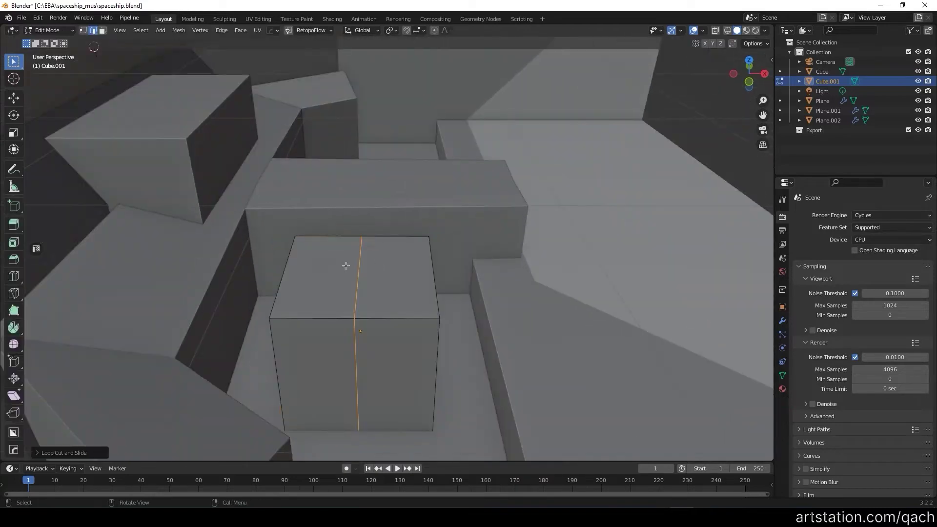
{"action": "mouse_move", "coordinate": [432, 355]}
{"action": "middle_mouse_down"}
{"action": "mouse_move", "coordinate": [425, 274]}
{"action": "mouse_move", "coordinate": [272, 247]}
{"action": "mouse_move", "coordinate": [381, 313]}
{"action": "mouse_move", "coordinate": [321, 302]}
{"action": "mouse_move", "coordinate": [396, 213]}
{"action": "middle_mouse_up"}
{"action": "key", "text": "2"}
{"action": "key", "text": "3"}
{"action": "left_click", "coordinate": [320, 278]}
{"action": "key", "text": "ctrl+r"}
{"action": "middle_click_drag", "start_coordinate": [350, 316], "coordinate": [446, 354]}
Step: Move the seat block vertically to set its height
{"action": "key", "text": "Tab"}
{"action": "key", "text": "g"}
{"action": "key", "text": "z"}
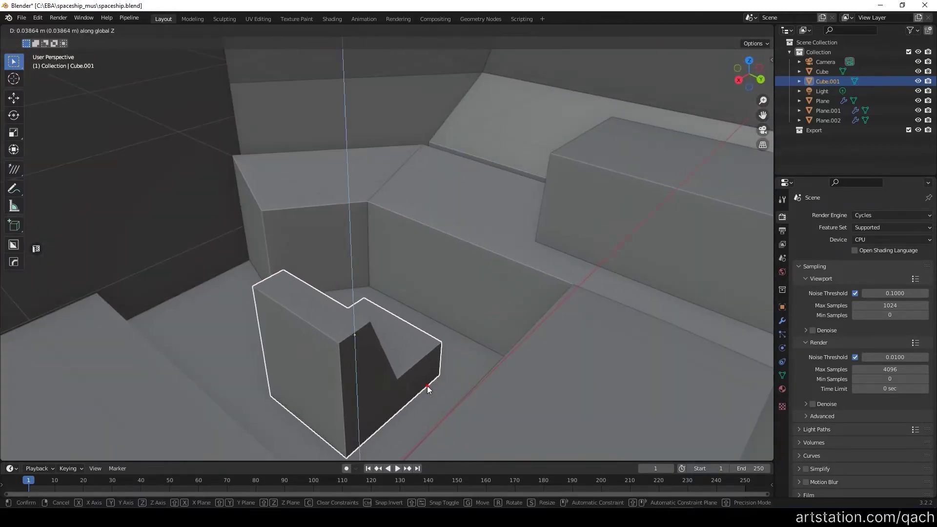
{"action": "left_click", "coordinate": [427, 386]}
{"action": "scroll", "coordinate": [559, 345], "scroll_direction": "down", "scroll_amount": 3}
Step: Extrude the seat's back upward and mirror the seat to both sides of the console
{"action": "key", "text": "Tab"}
{"action": "key", "text": "e"}
{"action": "mouse_move", "coordinate": [558, 345]}
{"action": "middle_mouse_down"}
{"action": "mouse_move", "coordinate": [377, 366]}
{"action": "mouse_move", "coordinate": [380, 338]}
{"action": "middle_mouse_up"}
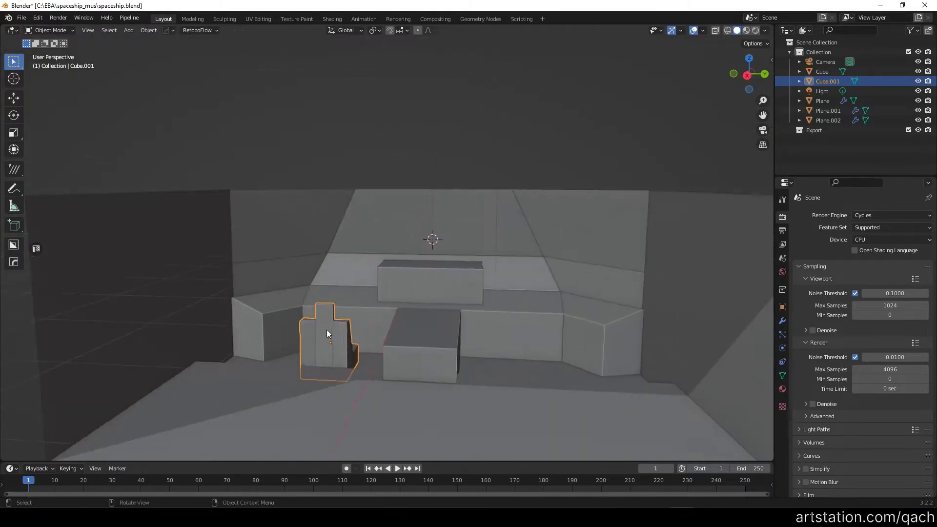
{"action": "middle_click_drag", "start_coordinate": [366, 357], "coordinate": [318, 376]}
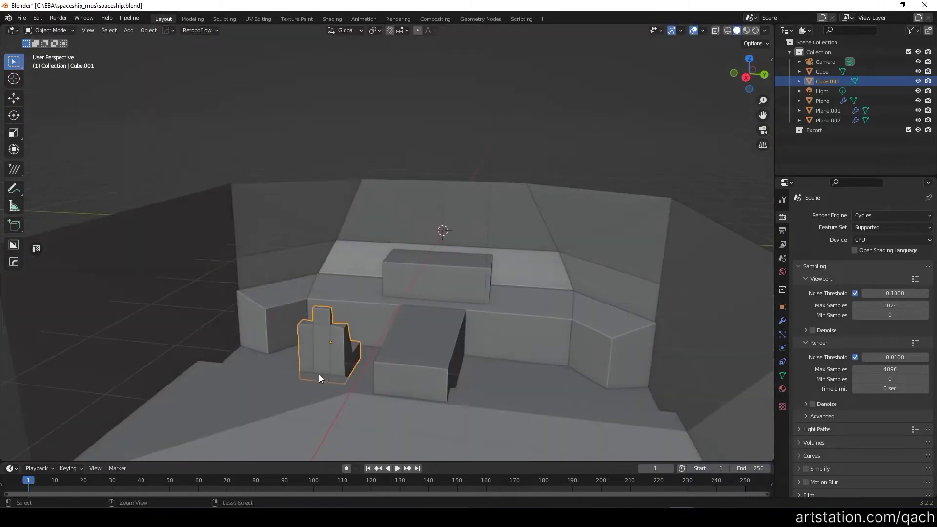
{"action": "right_click", "coordinate": [353, 316]}
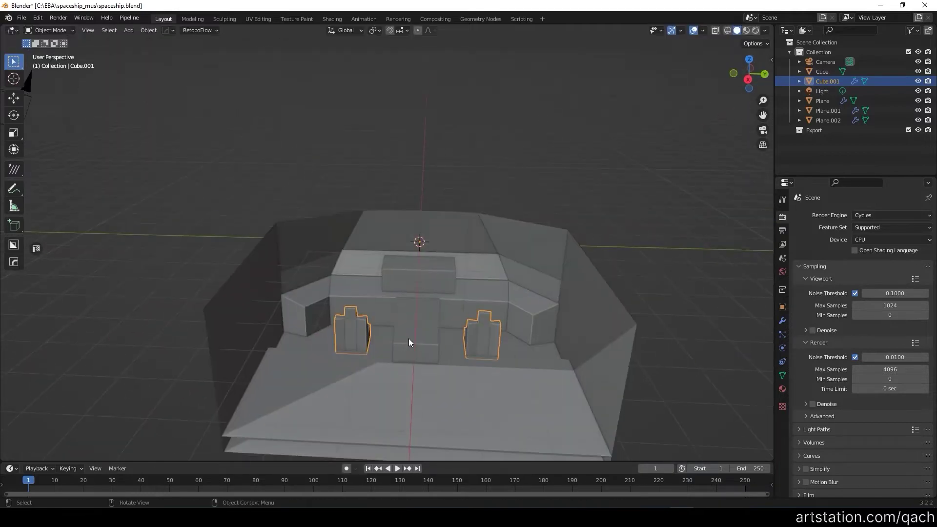
{"action": "left_click", "coordinate": [592, 255]}
{"action": "key", "text": "KP_0"}
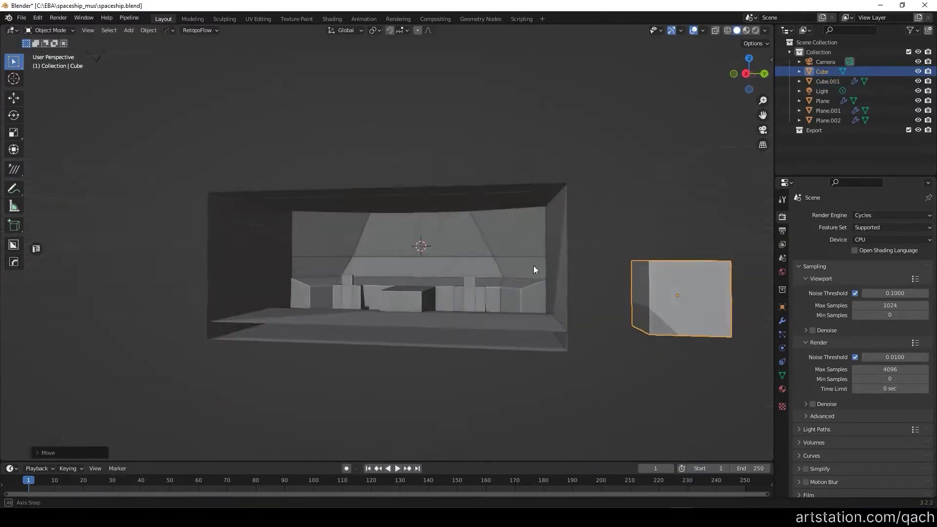
Step: Select the camera and set its Location Y to 0
{"action": "key", "text": "shift+grave"}
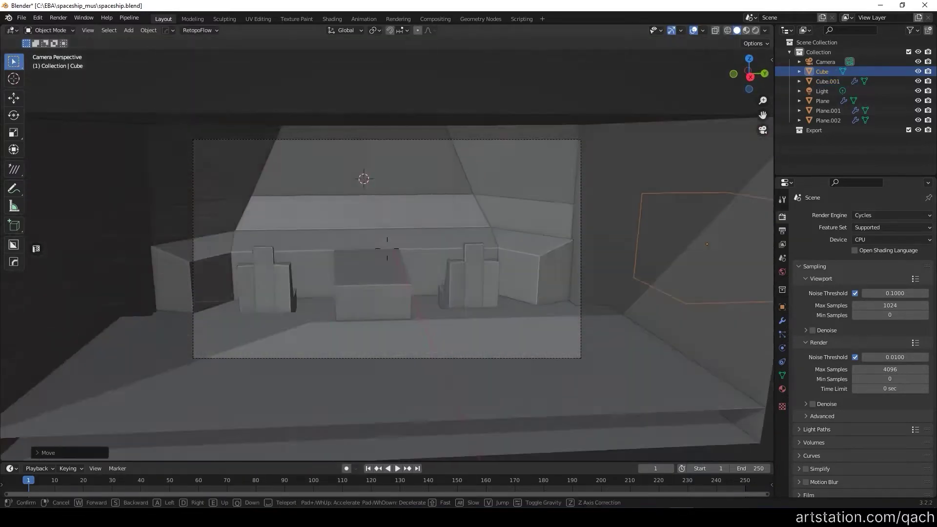
{"action": "left_click", "coordinate": [387, 249]}
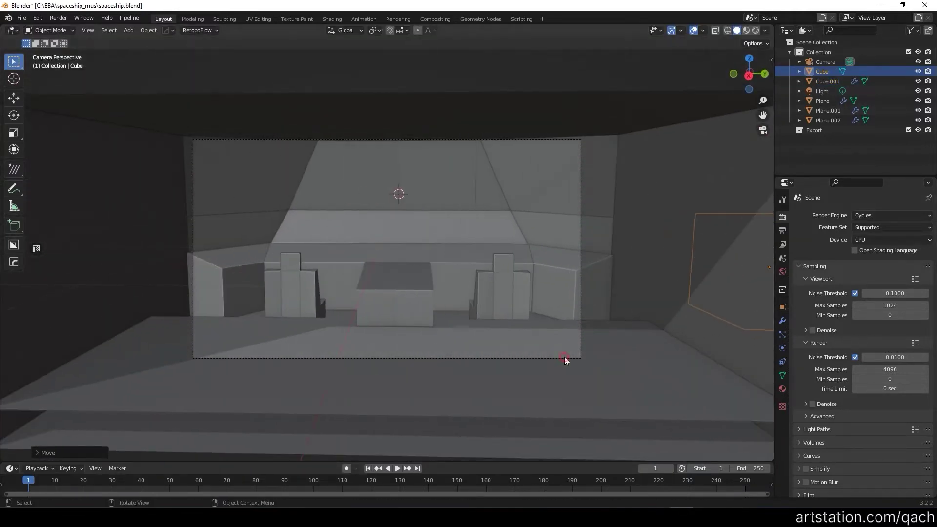
{"action": "left_click", "coordinate": [560, 358]}
{"action": "type", "text": "0"}
{"action": "key", "text": "Return"}
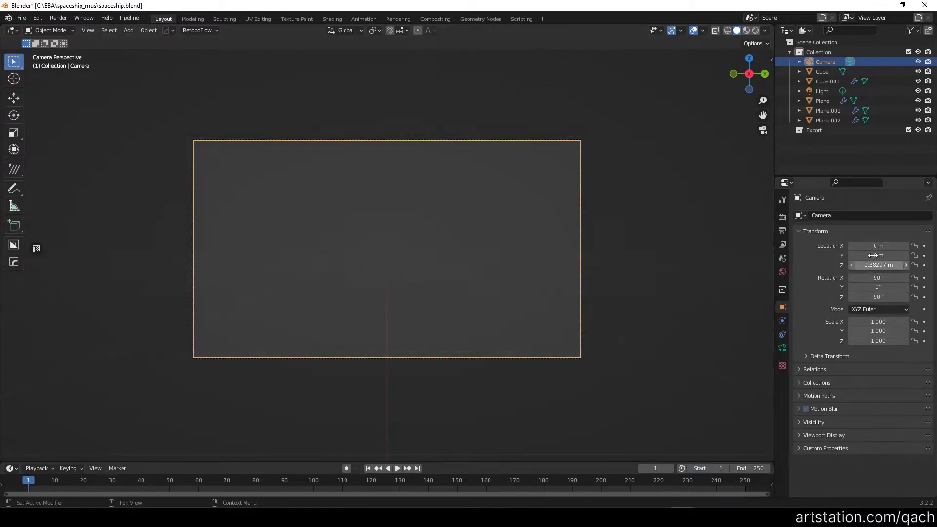
{"action": "left_click_drag", "start_coordinate": [878, 265], "coordinate": [859, 266]}
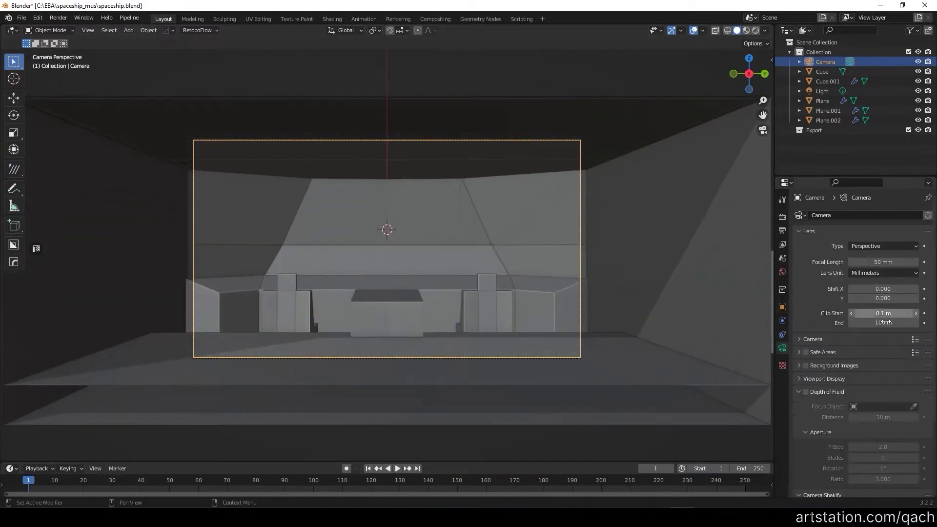
Step: Adjust the output resolution and give the camera a 20 mm focal length, closer to the room
{"action": "left_click", "coordinate": [782, 231]}
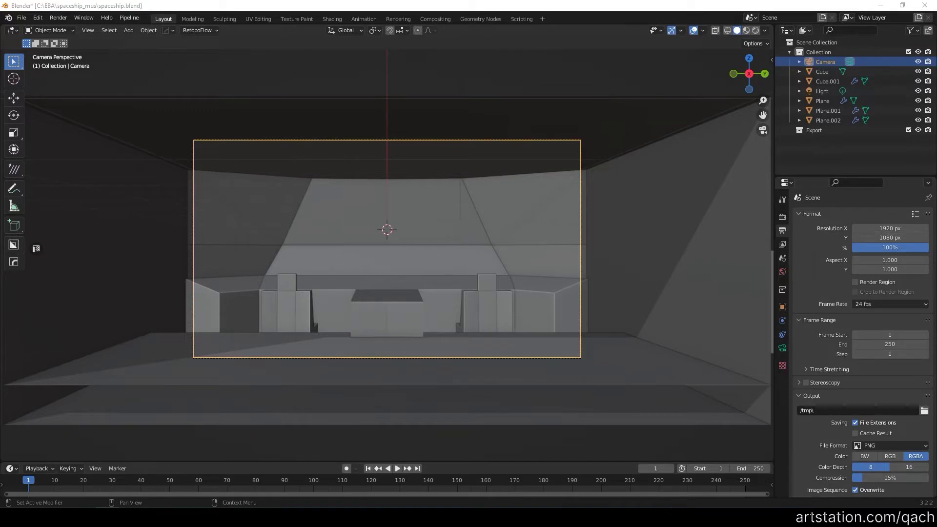
{"action": "mouse_move", "coordinate": [879, 237]}
{"action": "left_mouse_down"}
{"action": "mouse_move", "coordinate": [859, 238]}
{"action": "mouse_move", "coordinate": [898, 246]}
{"action": "left_mouse_up"}
{"action": "scroll", "coordinate": [504, 251], "scroll_direction": "down", "scroll_amount": 2}
{"action": "left_click", "coordinate": [782, 307]}
{"action": "type", "text": "10"}
{"action": "key", "text": "Return"}
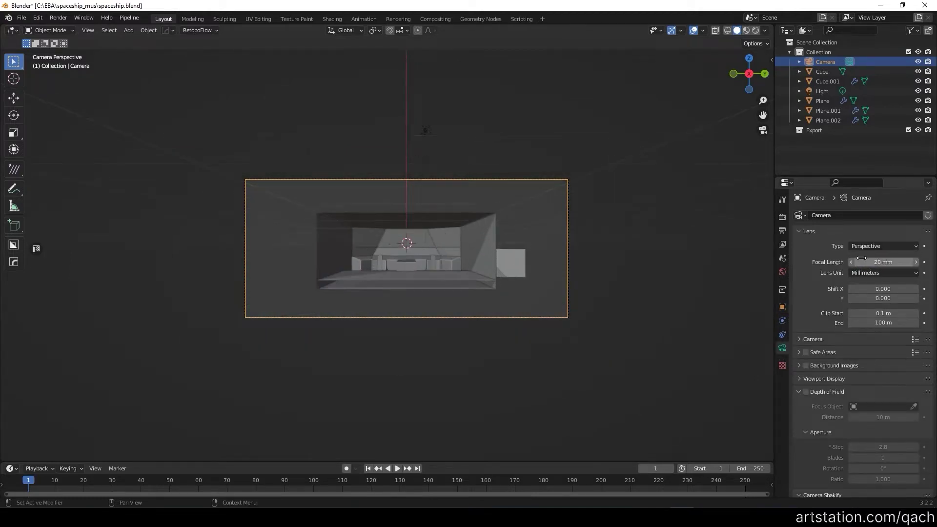
{"action": "left_click_drag", "start_coordinate": [880, 246], "coordinate": [860, 247]}
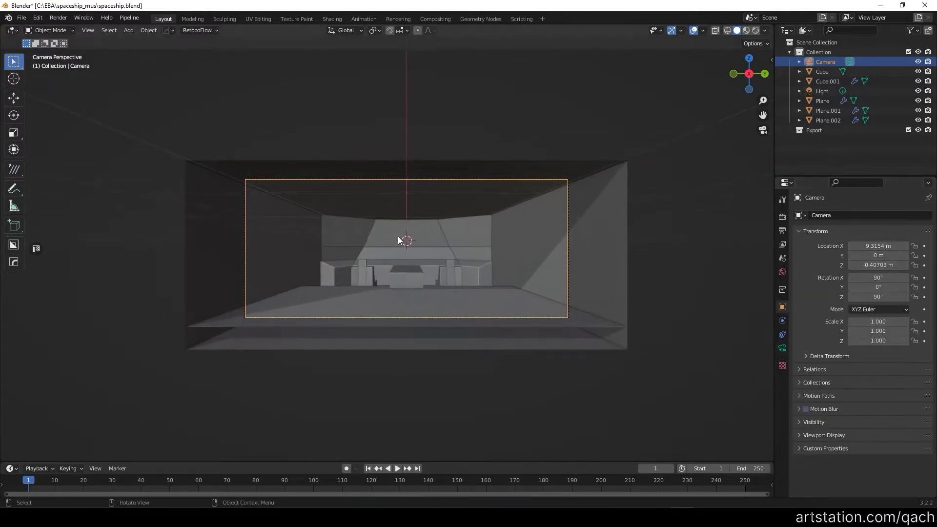
{"action": "middle_click_drag", "start_coordinate": [401, 228], "coordinate": [538, 217]}
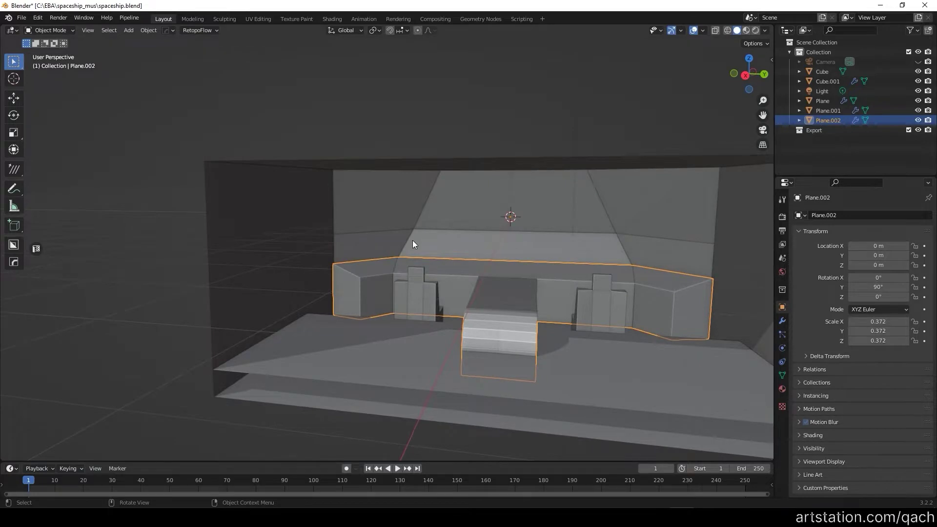
{"action": "mouse_move", "coordinate": [412, 241]}
{"action": "middle_mouse_down"}
{"action": "mouse_move", "coordinate": [403, 225]}
{"action": "mouse_move", "coordinate": [303, 302]}
{"action": "middle_mouse_up"}
Step: Extend the console wing end faces forward and flatten them to X scale 0
{"action": "left_click", "coordinate": [286, 243]}
{"action": "key", "text": "g"}
{"action": "key", "text": "x"}
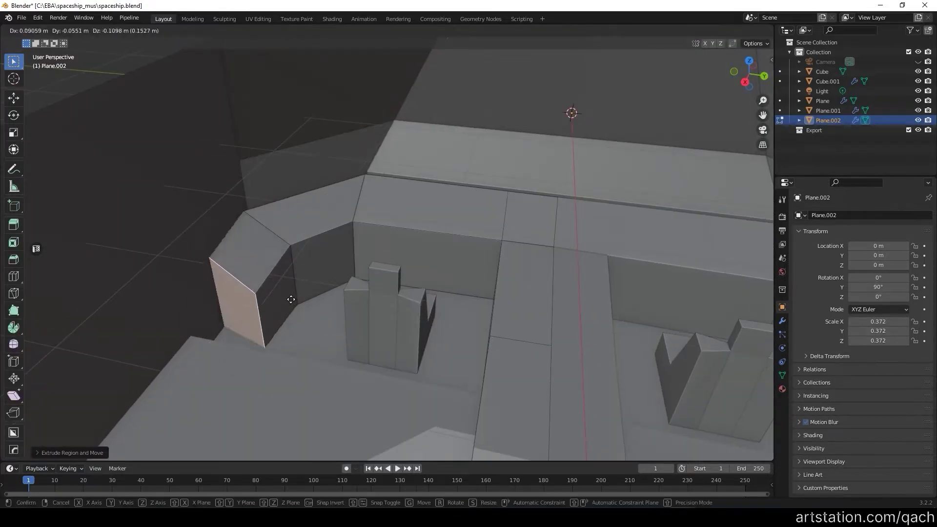
{"action": "key", "text": "Return"}
{"action": "mouse_move", "coordinate": [305, 314]}
{"action": "middle_mouse_down"}
{"action": "mouse_move", "coordinate": [151, 286]}
{"action": "mouse_move", "coordinate": [237, 286]}
{"action": "middle_mouse_up"}
{"action": "key", "text": "Return"}
{"action": "mouse_move", "coordinate": [237, 328]}
{"action": "middle_mouse_down"}
{"action": "mouse_move", "coordinate": [385, 373]}
{"action": "mouse_move", "coordinate": [230, 355]}
{"action": "mouse_move", "coordinate": [393, 344]}
{"action": "mouse_move", "coordinate": [241, 375]}
{"action": "mouse_move", "coordinate": [400, 385]}
{"action": "mouse_move", "coordinate": [701, 286]}
{"action": "mouse_move", "coordinate": [262, 347]}
{"action": "middle_mouse_up"}
{"action": "scroll", "coordinate": [701, 285], "scroll_direction": "down", "scroll_amount": 5}
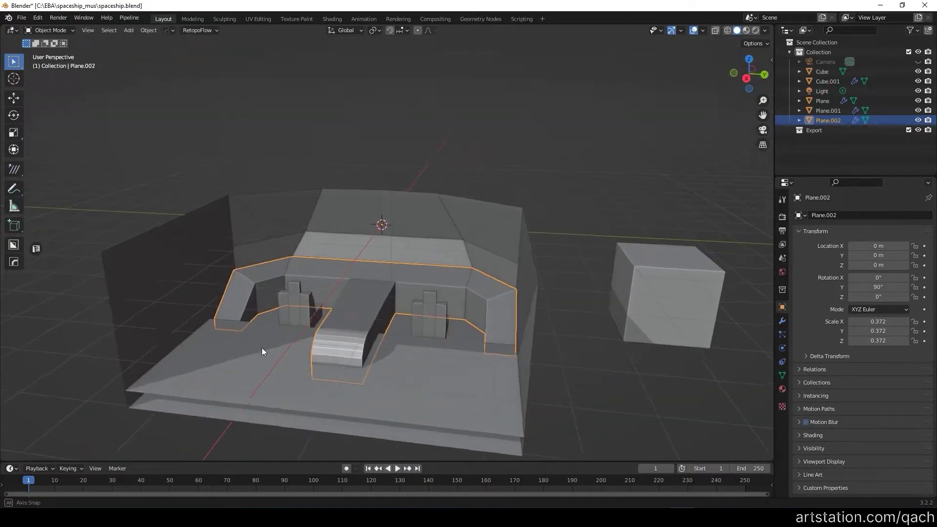
{"action": "scroll", "coordinate": [364, 262], "scroll_direction": "up", "scroll_amount": 6}
{"action": "left_click", "coordinate": [349, 227]}
Step: Loop-cut the seat top and shape it into a headrest on both seats
{"action": "scroll", "coordinate": [349, 227], "scroll_direction": "down", "scroll_amount": 5}
{"action": "middle_click_drag", "start_coordinate": [348, 227], "coordinate": [350, 259]}
{"action": "scroll", "coordinate": [350, 259], "scroll_direction": "up", "scroll_amount": 4}
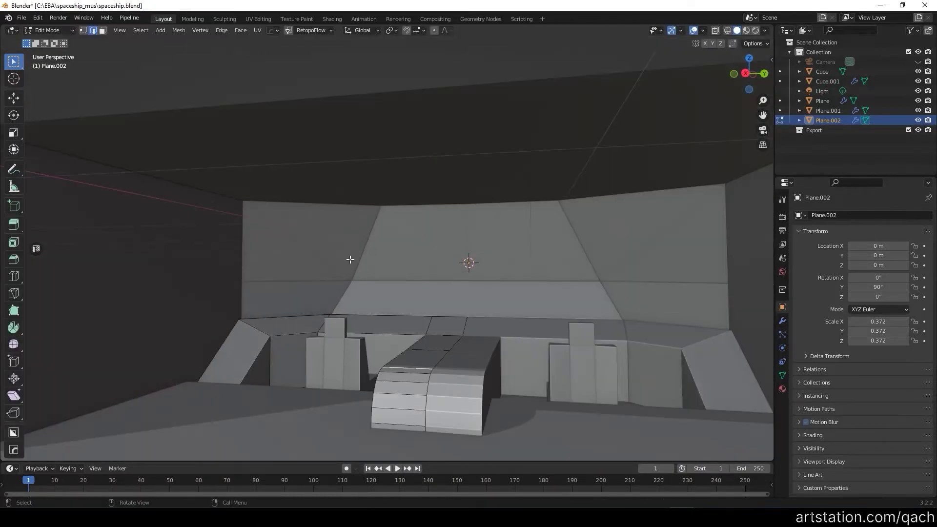
{"action": "scroll", "coordinate": [351, 259], "scroll_direction": "down", "scroll_amount": 5}
{"action": "mouse_move", "coordinate": [350, 259]}
{"action": "middle_mouse_down"}
{"action": "mouse_move", "coordinate": [382, 337]}
{"action": "mouse_move", "coordinate": [349, 316]}
{"action": "middle_mouse_up"}
{"action": "scroll", "coordinate": [381, 337], "scroll_direction": "up", "scroll_amount": 5}
{"action": "key", "text": "alt+q"}
{"action": "key", "text": "ctrl+r"}
{"action": "left_click", "coordinate": [381, 332]}
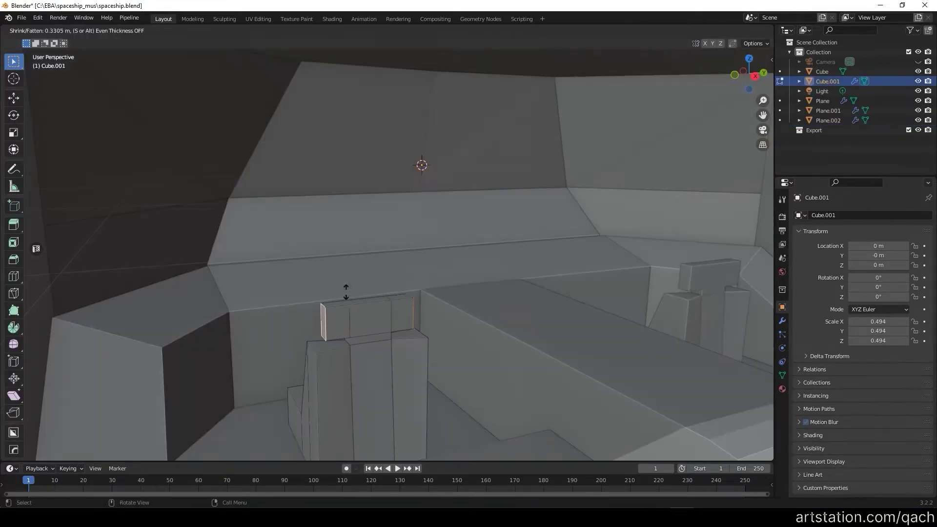
{"action": "left_click", "coordinate": [400, 304]}
{"action": "key", "text": "Tab"}
Step: Orbit around the cockpit and select the cockpit shell for mesh editing
{"action": "scroll", "coordinate": [453, 303], "scroll_direction": "down", "scroll_amount": 5}
{"action": "mouse_move", "coordinate": [453, 302]}
{"action": "middle_mouse_down"}
{"action": "mouse_move", "coordinate": [288, 373]}
{"action": "mouse_move", "coordinate": [525, 311]}
{"action": "middle_mouse_up"}
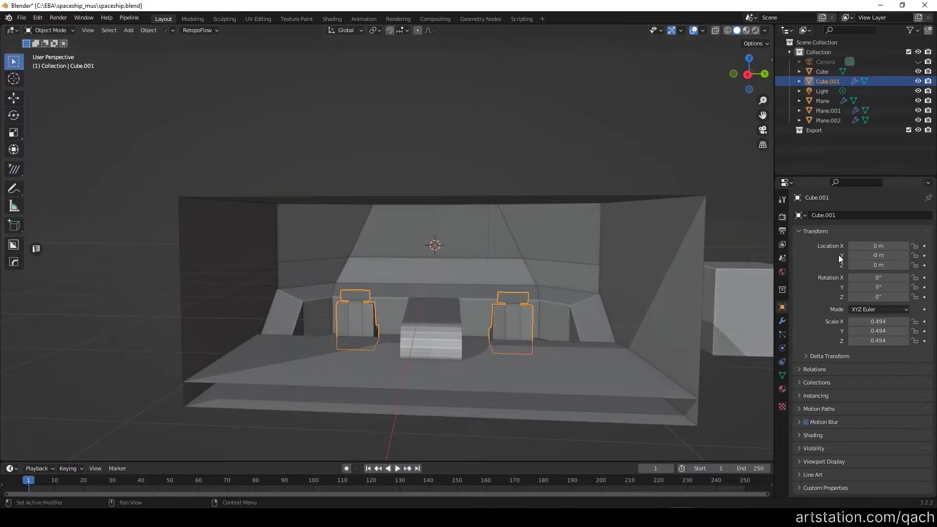
{"action": "middle_click_drag", "start_coordinate": [611, 318], "coordinate": [441, 370]}
{"action": "middle_click_drag", "start_coordinate": [498, 262], "coordinate": [339, 346]}
{"action": "left_click", "coordinate": [338, 346]}
{"action": "key", "text": "Tab"}
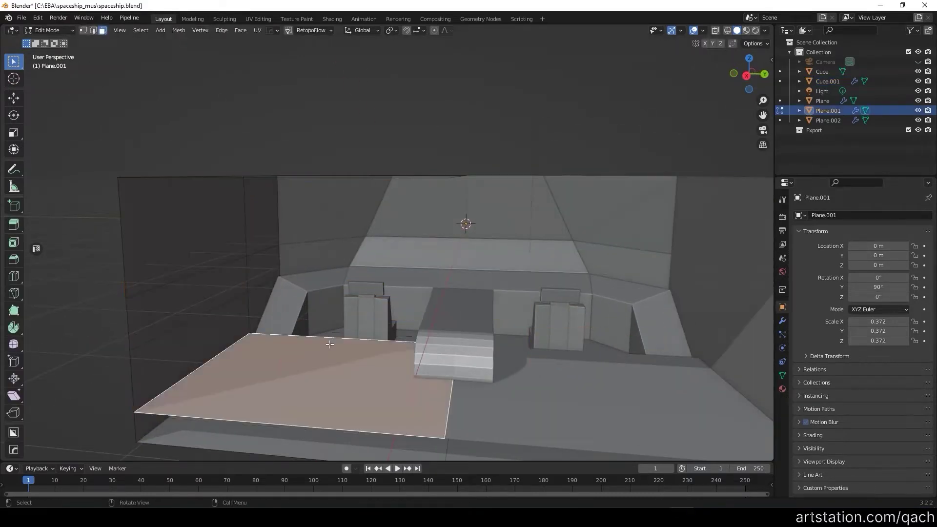
Step: Separate the floor into its own object and add a loop cut across it
{"action": "left_click", "coordinate": [341, 325]}
{"action": "key", "text": "ctrl+r"}
{"action": "left_click", "coordinate": [444, 363]}
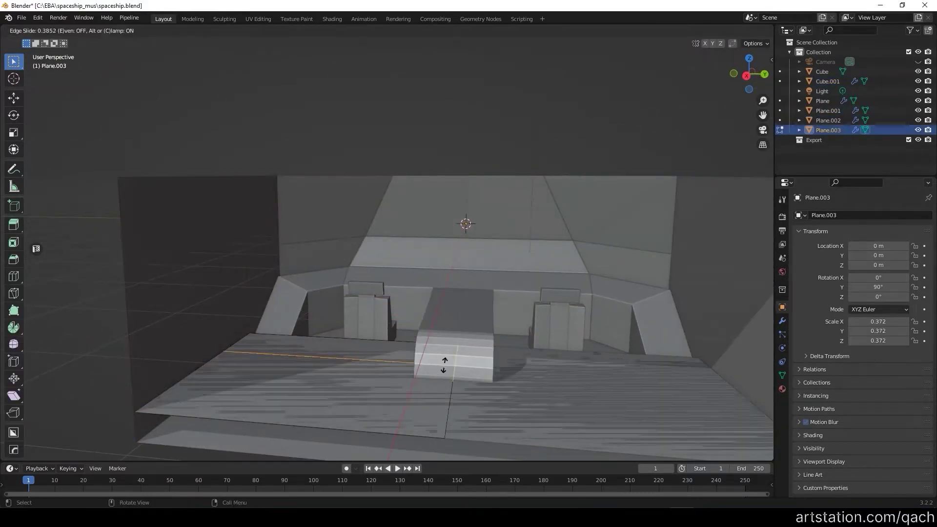
{"action": "middle_click_drag", "start_coordinate": [375, 348], "coordinate": [386, 345]}
{"action": "left_click", "coordinate": [386, 345]}
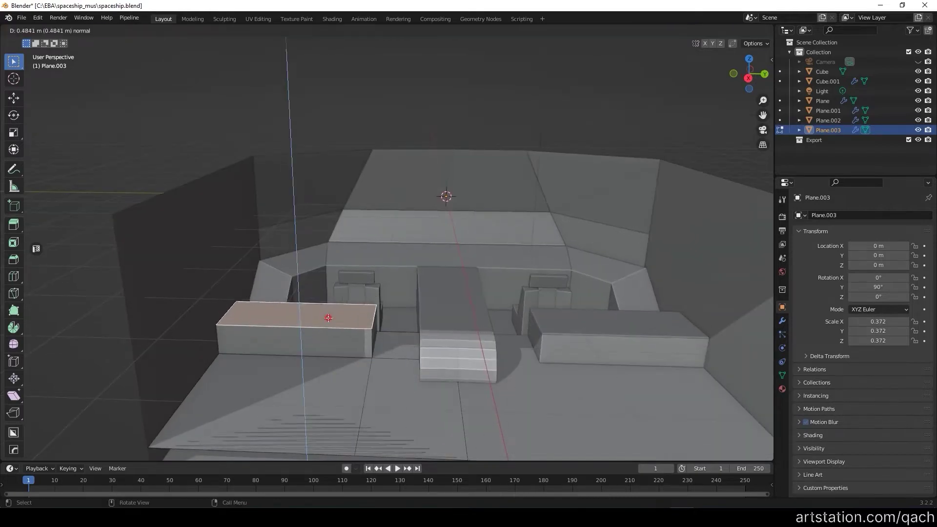
{"action": "mouse_move", "coordinate": [320, 343]}
{"action": "middle_mouse_down"}
{"action": "mouse_move", "coordinate": [324, 285]}
{"action": "mouse_move", "coordinate": [360, 338]}
{"action": "middle_mouse_up"}
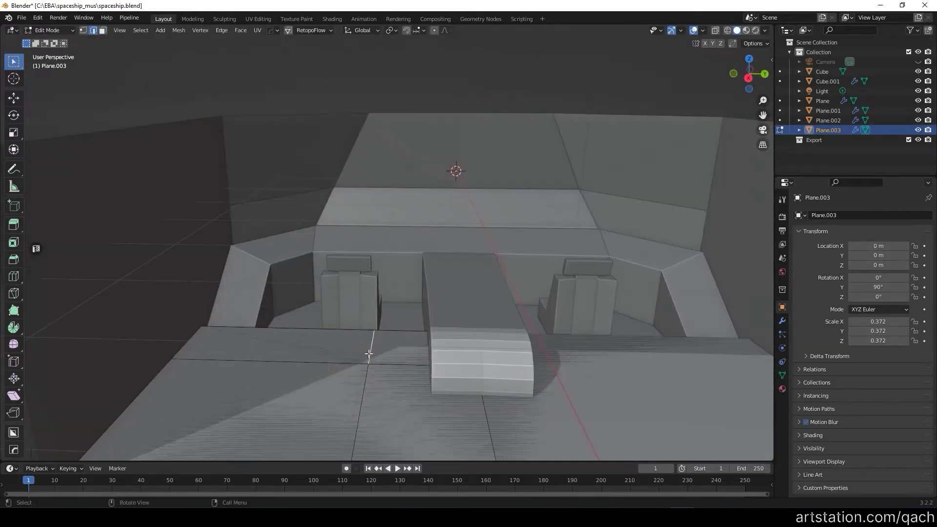
Step: Place a second edge loop and raise the side floor strips into benches
{"action": "left_click", "coordinate": [372, 349]}
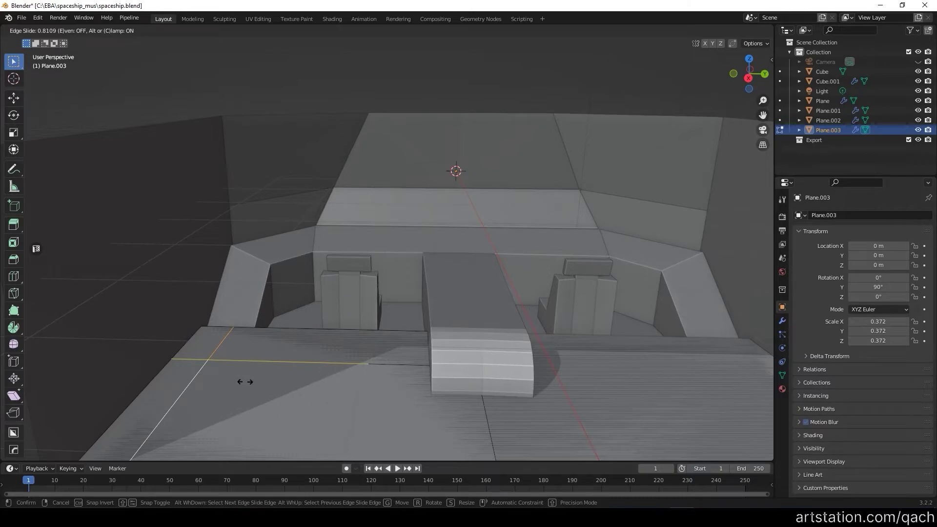
{"action": "left_click", "coordinate": [264, 362]}
{"action": "mouse_move", "coordinate": [263, 362]}
{"action": "middle_mouse_down"}
{"action": "mouse_move", "coordinate": [415, 301]}
{"action": "mouse_move", "coordinate": [385, 273]}
{"action": "middle_mouse_up"}
{"action": "key", "text": "g"}
{"action": "key", "text": "g"}
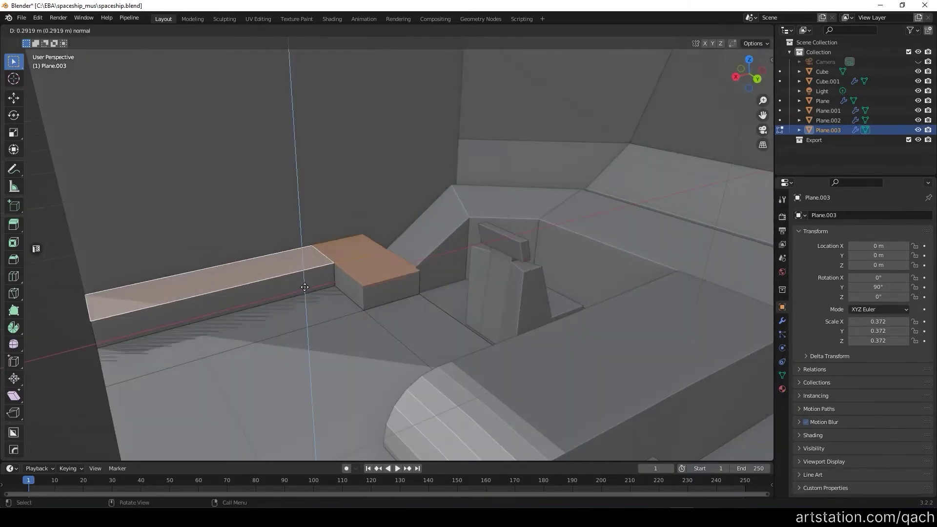
{"action": "scroll", "coordinate": [456, 268], "scroll_direction": "down", "scroll_amount": 5}
{"action": "middle_click_drag", "start_coordinate": [456, 268], "coordinate": [504, 257]}
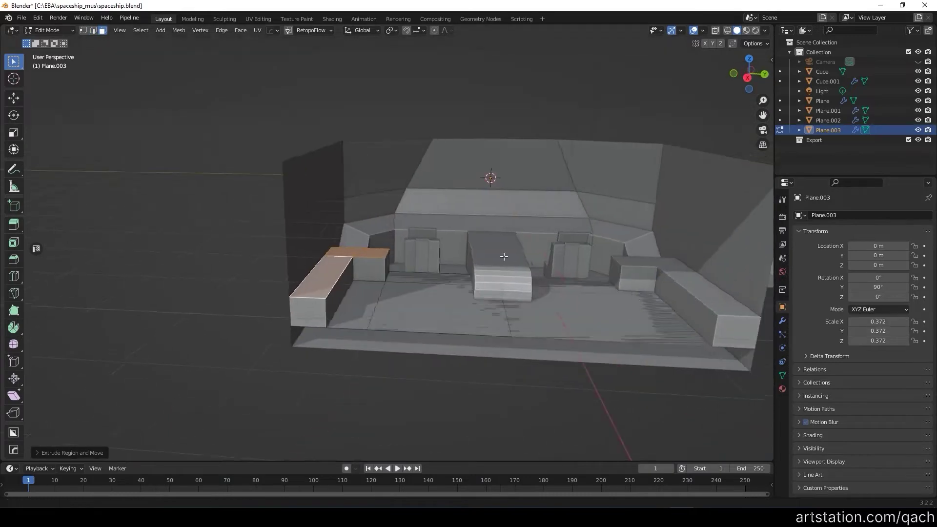
Step: Frame the floor object, then duplicate the back wall as a new object
{"action": "key", "text": "Tab"}
{"action": "key", "text": "KP_Decimal"}
{"action": "middle_click_drag", "start_coordinate": [300, 280], "coordinate": [441, 200]}
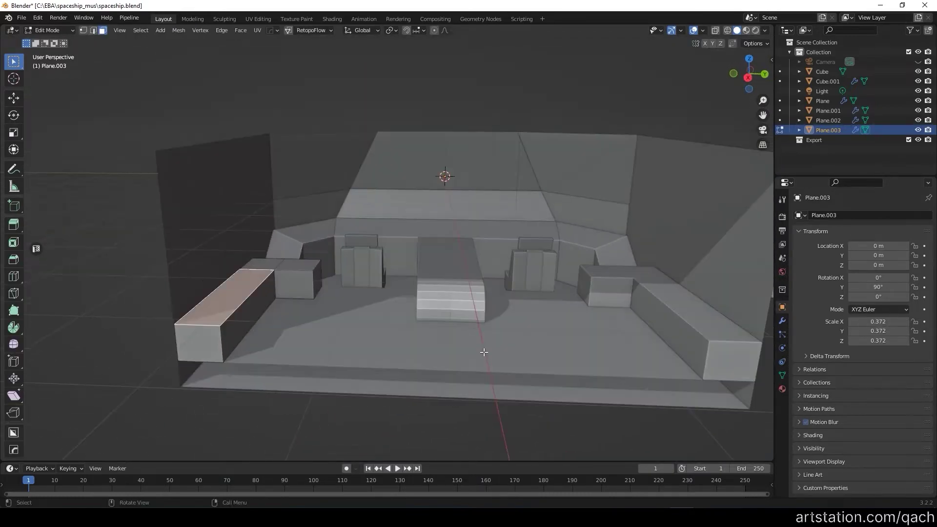
{"action": "key", "text": "Tab"}
{"action": "left_click", "coordinate": [441, 200]}
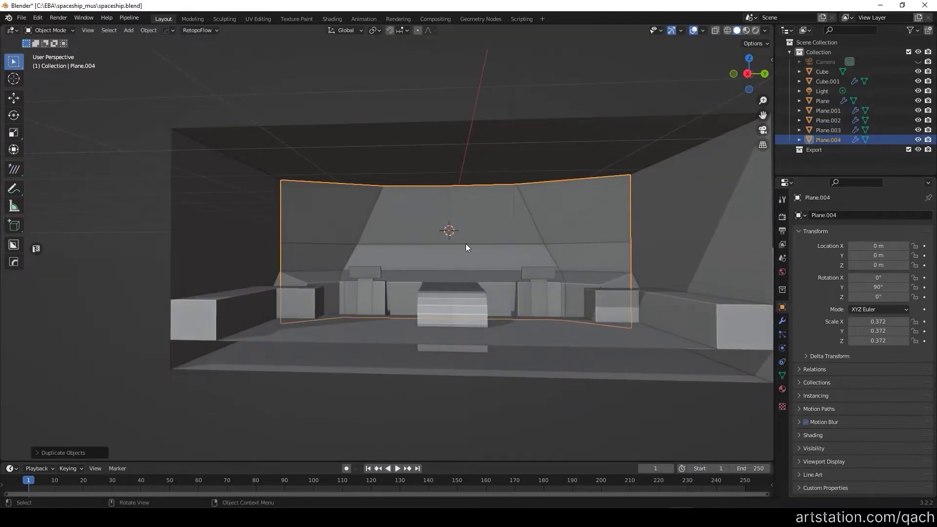
Step: Keep the back-wall copy in place and inspect its mesh, toggling wireframe view
{"action": "key", "text": "Escape"}
{"action": "key", "text": "Tab"}
{"action": "mouse_move", "coordinate": [444, 210]}
{"action": "middle_mouse_down"}
{"action": "mouse_move", "coordinate": [174, 247]}
{"action": "mouse_move", "coordinate": [405, 260]}
{"action": "mouse_move", "coordinate": [376, 234]}
{"action": "middle_mouse_up"}
{"action": "mouse_move", "coordinate": [331, 197]}
{"action": "middle_mouse_down"}
{"action": "mouse_move", "coordinate": [452, 224]}
{"action": "mouse_move", "coordinate": [452, 187]}
{"action": "mouse_move", "coordinate": [477, 247]}
{"action": "mouse_move", "coordinate": [437, 195]}
{"action": "mouse_move", "coordinate": [295, 161]}
{"action": "mouse_move", "coordinate": [324, 175]}
{"action": "mouse_move", "coordinate": [383, 257]}
{"action": "middle_mouse_up"}
{"action": "key", "text": "Tab"}
{"action": "key", "text": "Tab"}
{"action": "key", "text": "shift+z"}
{"action": "left_click", "coordinate": [737, 31]}
{"action": "key", "text": "Tab"}
Step: Extrude the top strip of faces along normals to give the trim thickness
{"action": "middle_click_drag", "start_coordinate": [439, 244], "coordinate": [523, 293]}
{"action": "mouse_move", "coordinate": [474, 237]}
{"action": "middle_mouse_down"}
{"action": "mouse_move", "coordinate": [442, 226]}
{"action": "mouse_move", "coordinate": [435, 249]}
{"action": "middle_mouse_up"}
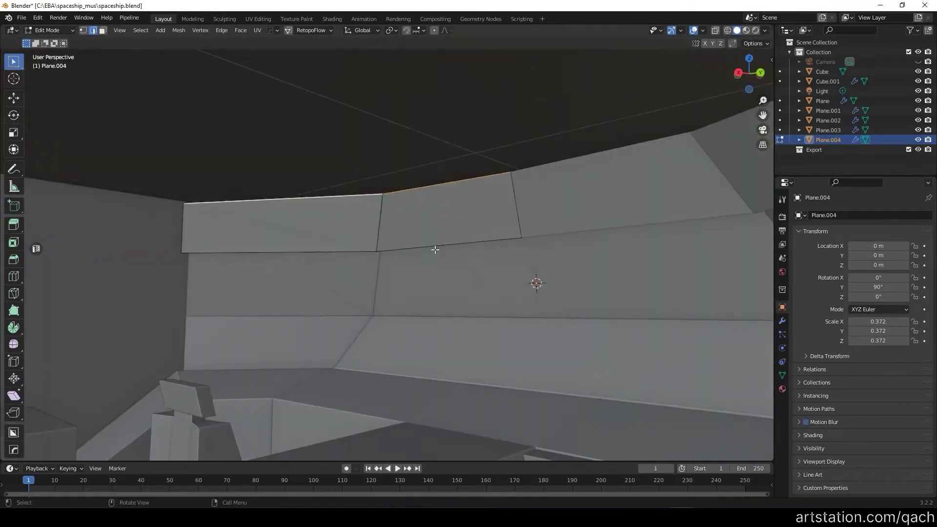
{"action": "mouse_move", "coordinate": [407, 220]}
{"action": "middle_mouse_down"}
{"action": "mouse_move", "coordinate": [408, 237]}
{"action": "mouse_move", "coordinate": [320, 206]}
{"action": "mouse_move", "coordinate": [418, 208]}
{"action": "mouse_move", "coordinate": [531, 237]}
{"action": "mouse_move", "coordinate": [383, 176]}
{"action": "mouse_move", "coordinate": [544, 203]}
{"action": "mouse_move", "coordinate": [634, 176]}
{"action": "mouse_move", "coordinate": [477, 163]}
{"action": "mouse_move", "coordinate": [456, 188]}
{"action": "mouse_move", "coordinate": [372, 172]}
{"action": "mouse_move", "coordinate": [364, 193]}
{"action": "mouse_move", "coordinate": [342, 195]}
{"action": "middle_mouse_up"}
{"action": "key", "text": "alt+e"}
{"action": "left_click", "coordinate": [318, 201]}
{"action": "key", "text": "Tab"}
{"action": "key", "text": "Tab"}
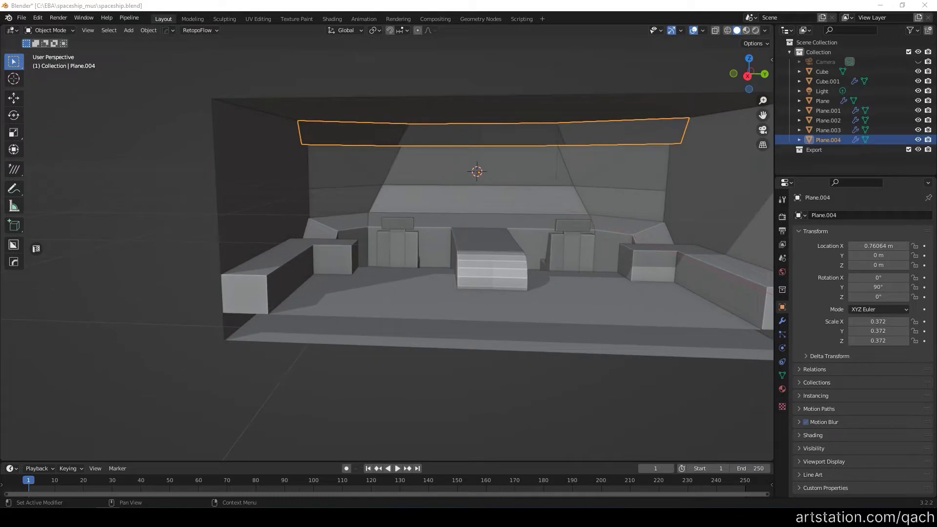
Step: Orbit around the cockpit to inspect the new overhead trim band
{"action": "mouse_move", "coordinate": [341, 196]}
{"action": "middle_mouse_down"}
{"action": "mouse_move", "coordinate": [370, 248]}
{"action": "mouse_move", "coordinate": [563, 303]}
{"action": "middle_mouse_up"}
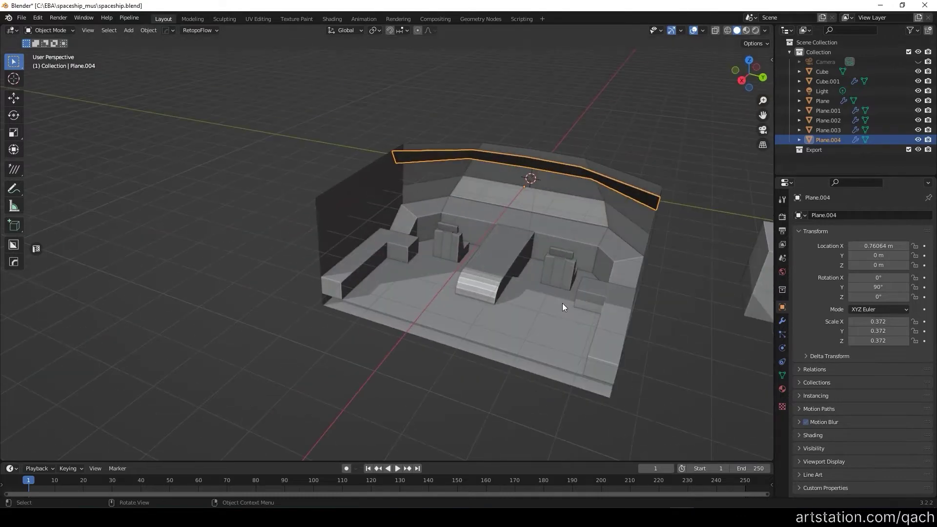
{"action": "middle_click_drag", "start_coordinate": [403, 218], "coordinate": [503, 216]}
{"action": "left_click", "coordinate": [503, 216]}
{"action": "scroll", "coordinate": [424, 237], "scroll_direction": "down", "scroll_amount": 5}
{"action": "scroll", "coordinate": [356, 204], "scroll_direction": "up", "scroll_amount": 5}
{"action": "mouse_move", "coordinate": [356, 203]}
{"action": "middle_mouse_down"}
{"action": "mouse_move", "coordinate": [429, 222]}
{"action": "mouse_move", "coordinate": [506, 221]}
{"action": "mouse_move", "coordinate": [467, 232]}
{"action": "middle_mouse_up"}
{"action": "scroll", "coordinate": [429, 221], "scroll_direction": "down", "scroll_amount": 5}
{"action": "scroll", "coordinate": [468, 232], "scroll_direction": "up", "scroll_amount": 2}
{"action": "scroll", "coordinate": [438, 226], "scroll_direction": "up", "scroll_amount": 3}
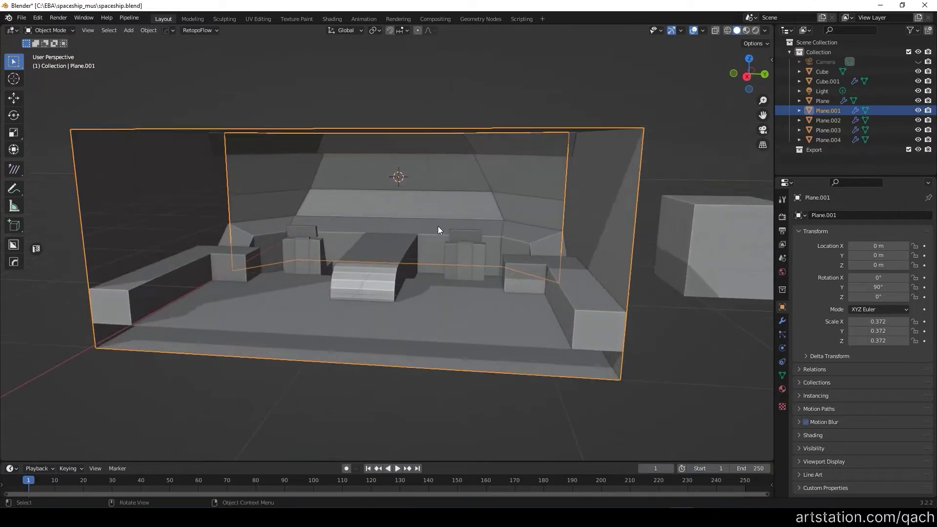
Step: Extrude the left side wall face outward along its normal and add an edge loop on it
{"action": "key", "text": "Tab"}
{"action": "scroll", "coordinate": [327, 203], "scroll_direction": "up", "scroll_amount": 3}
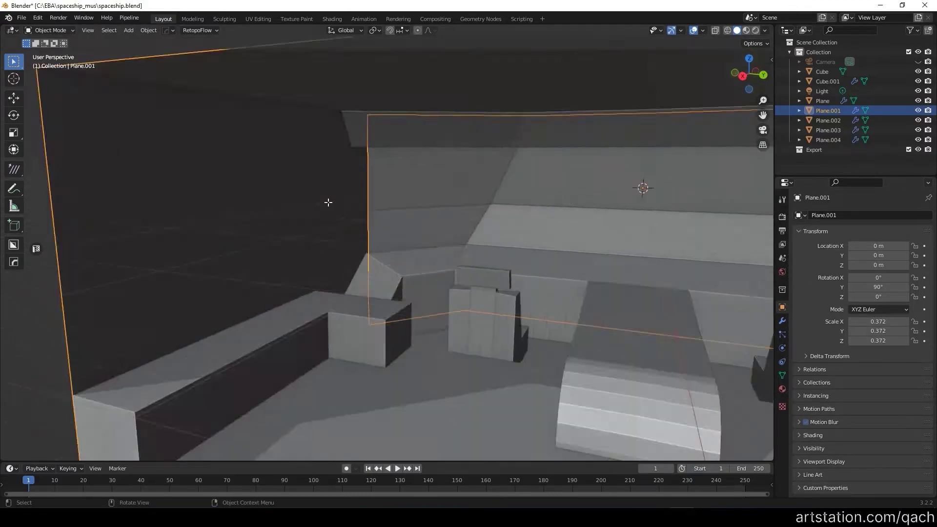
{"action": "middle_click_drag", "start_coordinate": [327, 203], "coordinate": [354, 229]}
{"action": "left_click", "coordinate": [354, 229]}
{"action": "scroll", "coordinate": [262, 285], "scroll_direction": "up", "scroll_amount": 3}
{"action": "mouse_move", "coordinate": [262, 285]}
{"action": "middle_mouse_down"}
{"action": "mouse_move", "coordinate": [401, 262]}
{"action": "mouse_move", "coordinate": [621, 173]}
{"action": "middle_mouse_up"}
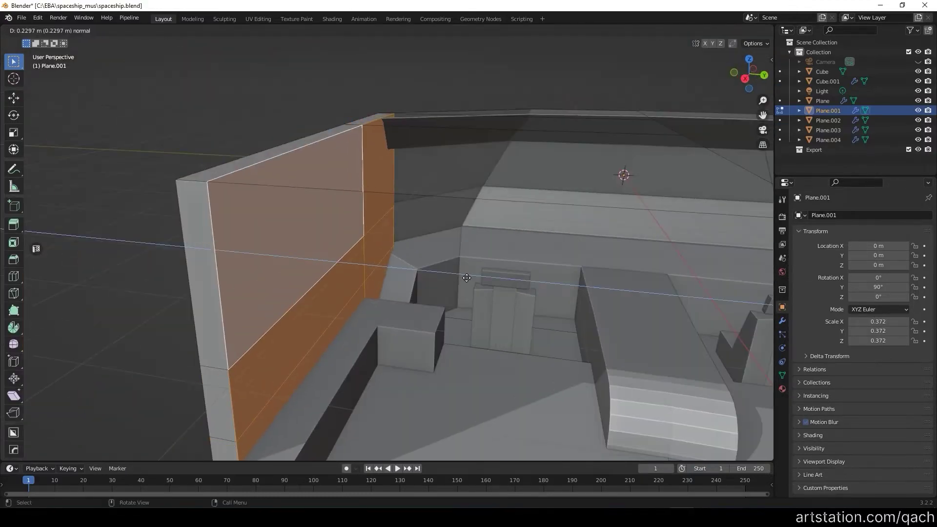
{"action": "key", "text": "e"}
{"action": "left_click", "coordinate": [580, 130]}
{"action": "mouse_move", "coordinate": [579, 130]}
{"action": "middle_mouse_down"}
{"action": "mouse_move", "coordinate": [450, 249]}
{"action": "mouse_move", "coordinate": [511, 123]}
{"action": "middle_mouse_up"}
{"action": "left_click", "coordinate": [428, 233], "text": "alt"}
{"action": "left_click", "coordinate": [437, 248]}
Step: Bevel the selected front corner edge of the left wall
{"action": "scroll", "coordinate": [579, 212], "scroll_direction": "up", "scroll_amount": 3}
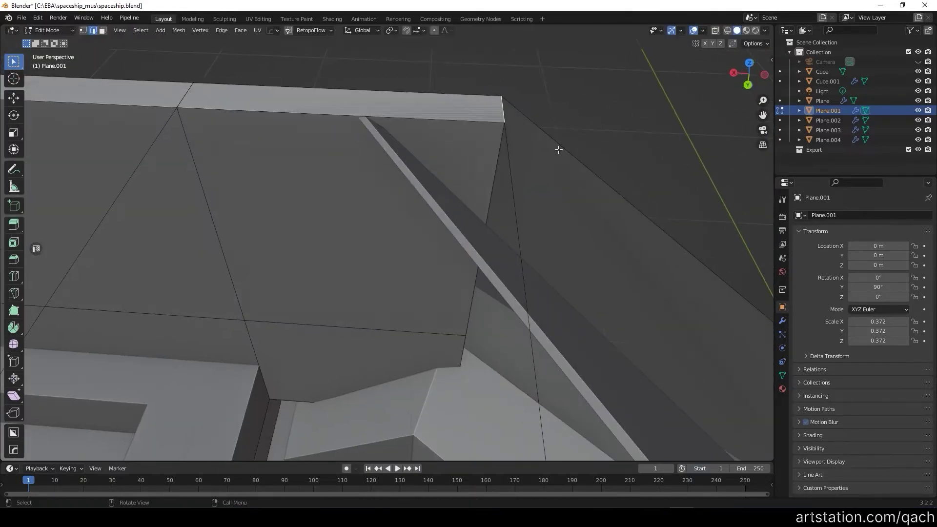
{"action": "scroll", "coordinate": [558, 148], "scroll_direction": "down", "scroll_amount": 5}
{"action": "mouse_move", "coordinate": [557, 148]}
{"action": "middle_mouse_down"}
{"action": "mouse_move", "coordinate": [483, 324]}
{"action": "mouse_move", "coordinate": [590, 216]}
{"action": "middle_mouse_up"}
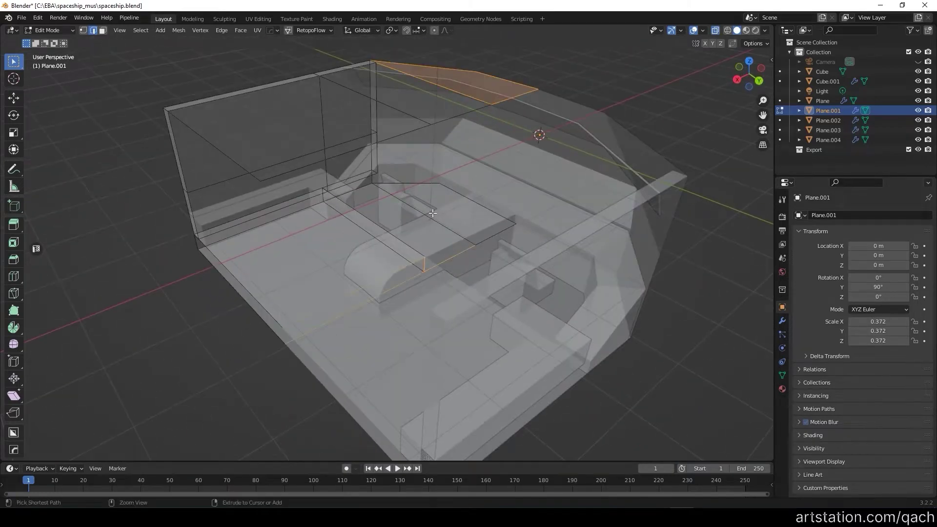
{"action": "middle_click_drag", "start_coordinate": [432, 213], "coordinate": [339, 173]}
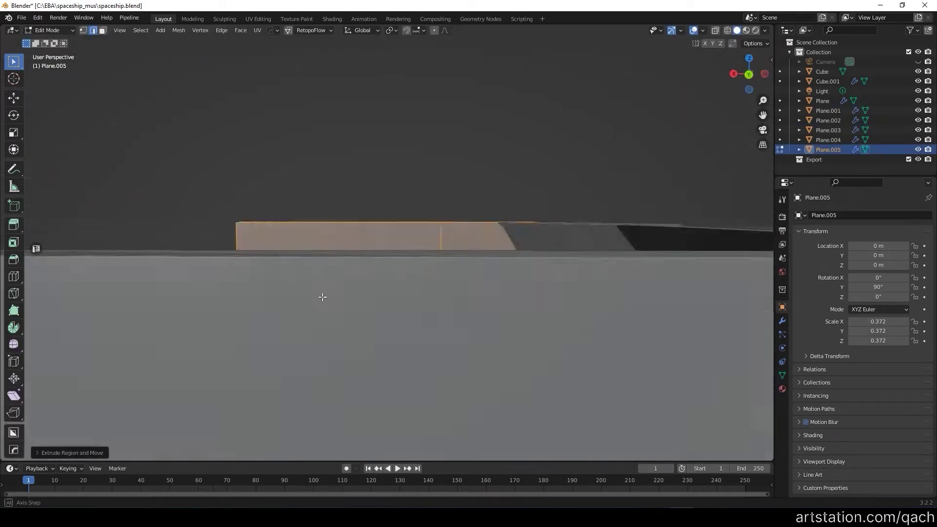
{"action": "middle_click_drag", "start_coordinate": [322, 297], "coordinate": [537, 293]}
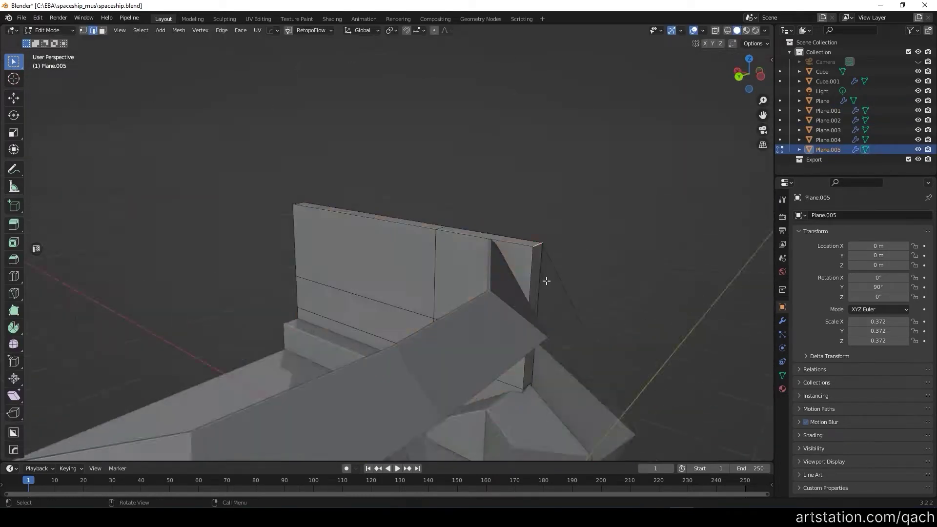
{"action": "key", "text": "ctrl+b"}
{"action": "left_click", "coordinate": [554, 355]}
{"action": "mouse_move", "coordinate": [555, 356]}
{"action": "middle_mouse_down"}
{"action": "mouse_move", "coordinate": [637, 338]}
{"action": "mouse_move", "coordinate": [611, 341]}
{"action": "mouse_move", "coordinate": [591, 362]}
{"action": "mouse_move", "coordinate": [377, 366]}
{"action": "mouse_move", "coordinate": [498, 404]}
{"action": "mouse_move", "coordinate": [565, 350]}
{"action": "middle_mouse_up"}
Step: Separate the selected wall faces into a new object, then select the wall's top front edge
{"action": "key", "text": "3"}
{"action": "key", "text": "p"}
{"action": "left_click", "coordinate": [497, 404]}
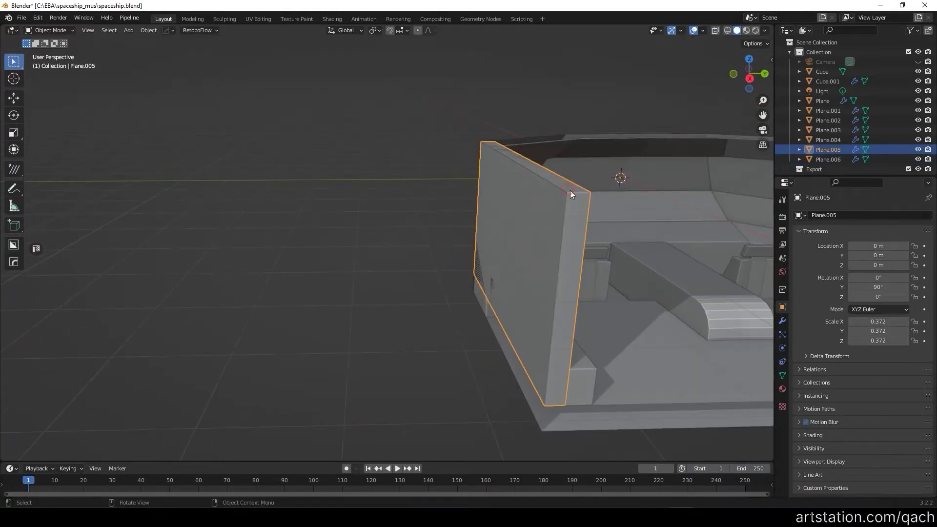
{"action": "left_click", "coordinate": [568, 190]}
{"action": "middle_click_drag", "start_coordinate": [567, 190], "coordinate": [436, 300]}
{"action": "mouse_move", "coordinate": [334, 314]}
{"action": "middle_mouse_down"}
{"action": "mouse_move", "coordinate": [385, 262]}
{"action": "mouse_move", "coordinate": [498, 192]}
{"action": "middle_mouse_up"}
{"action": "key", "text": "2"}
{"action": "left_click", "coordinate": [498, 192]}
Step: Finish the 11-segment, 3.16 m rounded bevel on the left wall's upper front corner
{"action": "middle_click_drag", "start_coordinate": [496, 370], "coordinate": [566, 276]}
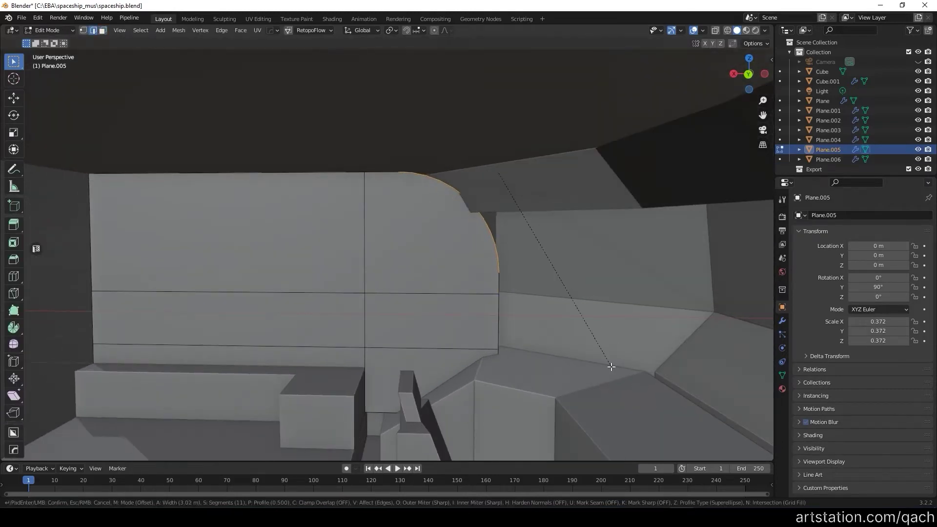
{"action": "mouse_move", "coordinate": [361, 227]}
{"action": "middle_mouse_down"}
{"action": "mouse_move", "coordinate": [352, 130]}
{"action": "mouse_move", "coordinate": [548, 310]}
{"action": "mouse_move", "coordinate": [489, 264]}
{"action": "middle_mouse_up"}
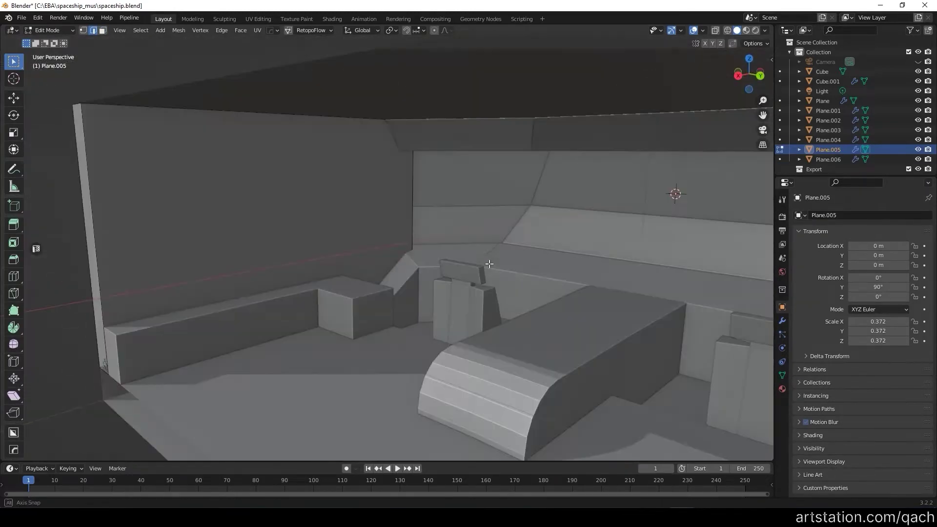
{"action": "left_click", "coordinate": [553, 72]}
{"action": "scroll", "coordinate": [556, 188], "scroll_direction": "up", "scroll_amount": 5}
{"action": "mouse_move", "coordinate": [383, 205]}
{"action": "middle_mouse_down"}
{"action": "mouse_move", "coordinate": [294, 226]}
{"action": "mouse_move", "coordinate": [226, 263]}
{"action": "middle_mouse_up"}
{"action": "left_click", "coordinate": [48, 453]}
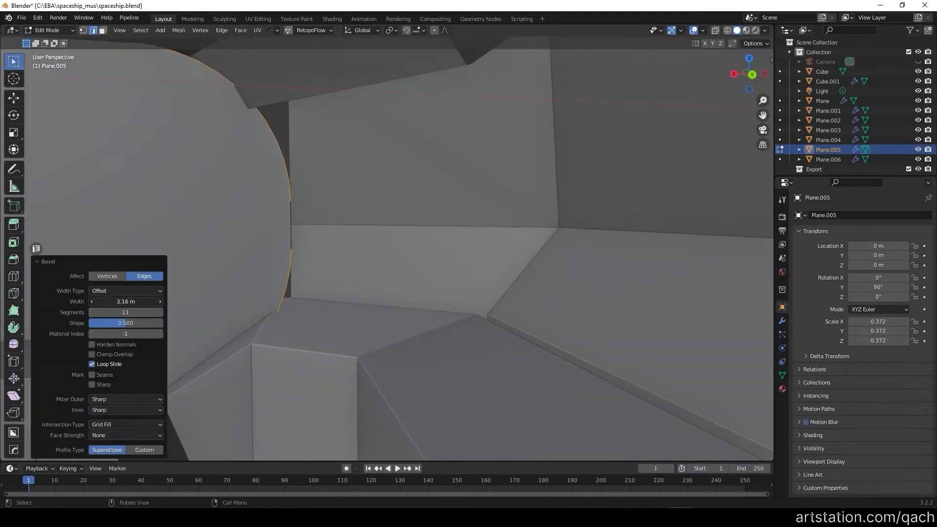
{"action": "scroll", "coordinate": [576, 236], "scroll_direction": "up", "scroll_amount": 3}
{"action": "mouse_move", "coordinate": [575, 237]}
{"action": "middle_mouse_down"}
{"action": "mouse_move", "coordinate": [576, 226]}
{"action": "mouse_move", "coordinate": [360, 209]}
{"action": "mouse_move", "coordinate": [376, 184]}
{"action": "mouse_move", "coordinate": [559, 296]}
{"action": "middle_mouse_up"}
{"action": "scroll", "coordinate": [494, 289], "scroll_direction": "up", "scroll_amount": 3}
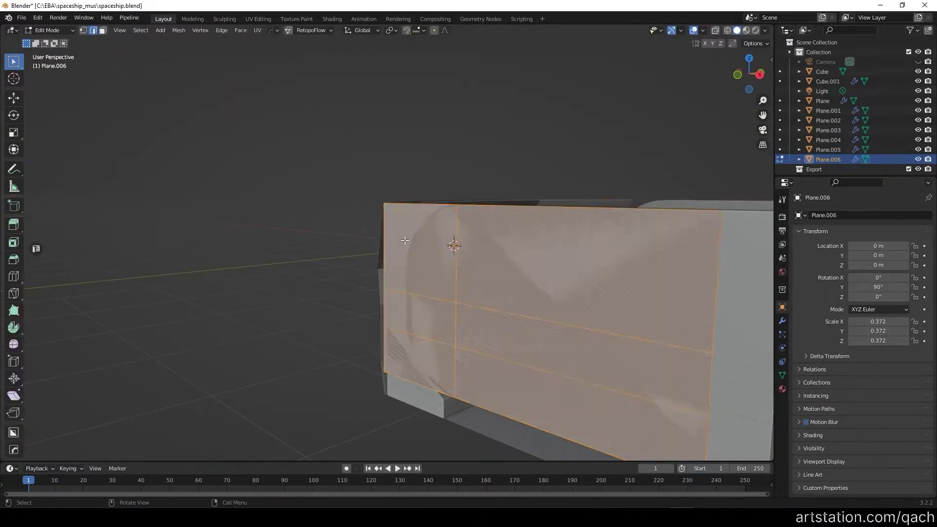
{"action": "scroll", "coordinate": [308, 272], "scroll_direction": "down", "scroll_amount": 3}
{"action": "middle_click_drag", "start_coordinate": [308, 272], "coordinate": [508, 245]}
{"action": "scroll", "coordinate": [583, 335], "scroll_direction": "up", "scroll_amount": 3}
Step: Recalculate Plane.006's normals to point inside and return to Object Mode
{"action": "key", "text": "ctrl+shift+n"}
{"action": "scroll", "coordinate": [494, 321], "scroll_direction": "down", "scroll_amount": 3}
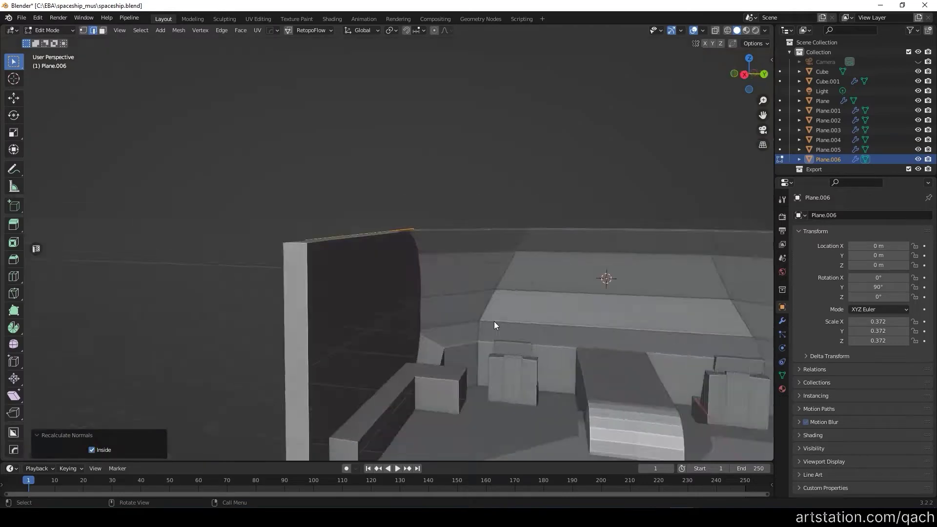
{"action": "key", "text": "Tab"}
{"action": "scroll", "coordinate": [494, 321], "scroll_direction": "down", "scroll_amount": 3}
{"action": "scroll", "coordinate": [488, 312], "scroll_direction": "up", "scroll_amount": 5}
{"action": "left_click", "coordinate": [494, 324]}
{"action": "scroll", "coordinate": [456, 233], "scroll_direction": "down", "scroll_amount": 3}
{"action": "scroll", "coordinate": [488, 195], "scroll_direction": "up", "scroll_amount": 2}
{"action": "mouse_move", "coordinate": [488, 198]}
{"action": "middle_mouse_down"}
{"action": "mouse_move", "coordinate": [555, 226]}
{"action": "mouse_move", "coordinate": [346, 251]}
{"action": "middle_mouse_up"}
Step: Slide an edge on the left bench to adjust its shape, using X-ray view
{"action": "left_click", "coordinate": [283, 309]}
{"action": "key", "text": "Tab"}
{"action": "key", "text": "g"}
{"action": "key", "text": "g"}
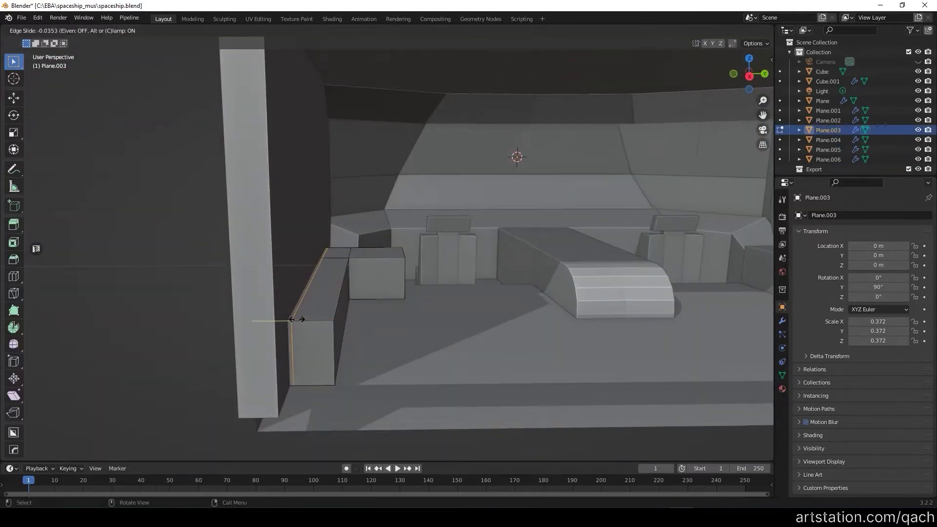
{"action": "left_click", "coordinate": [296, 319]}
{"action": "key", "text": "alt+z"}
{"action": "middle_click_drag", "start_coordinate": [296, 320], "coordinate": [291, 333]}
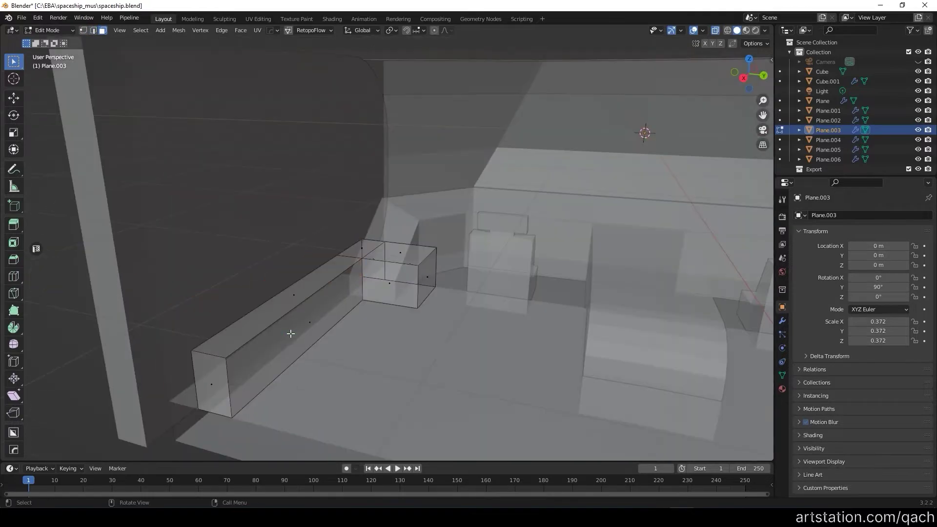
{"action": "key", "text": "Tab"}
{"action": "scroll", "coordinate": [255, 311], "scroll_direction": "down", "scroll_amount": 5}
{"action": "key", "text": "alt+z"}
{"action": "scroll", "coordinate": [185, 315], "scroll_direction": "up", "scroll_amount": 5}
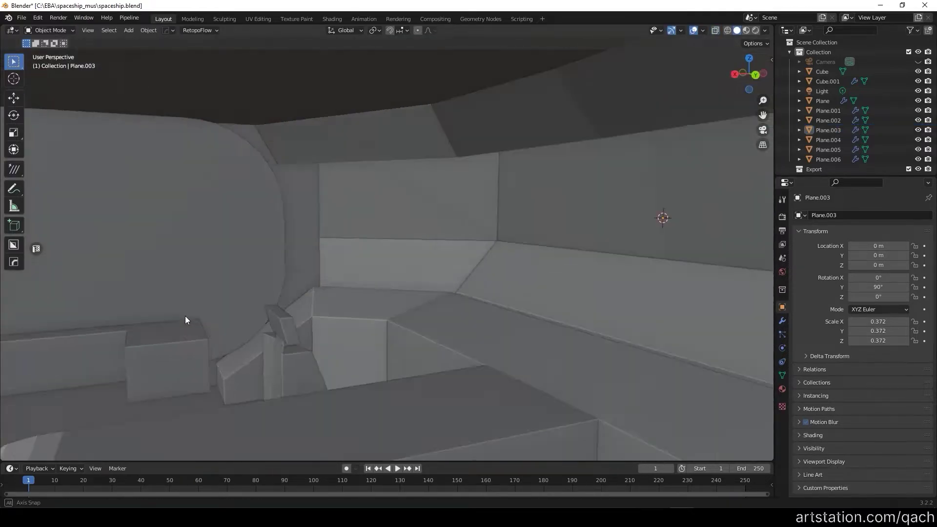
{"action": "scroll", "coordinate": [357, 340], "scroll_direction": "down", "scroll_amount": 5}
{"action": "scroll", "coordinate": [267, 326], "scroll_direction": "up", "scroll_amount": 4}
Step: Slide an edge of the back-wall trim strip into a new position
{"action": "middle_click_drag", "start_coordinate": [266, 326], "coordinate": [201, 302]}
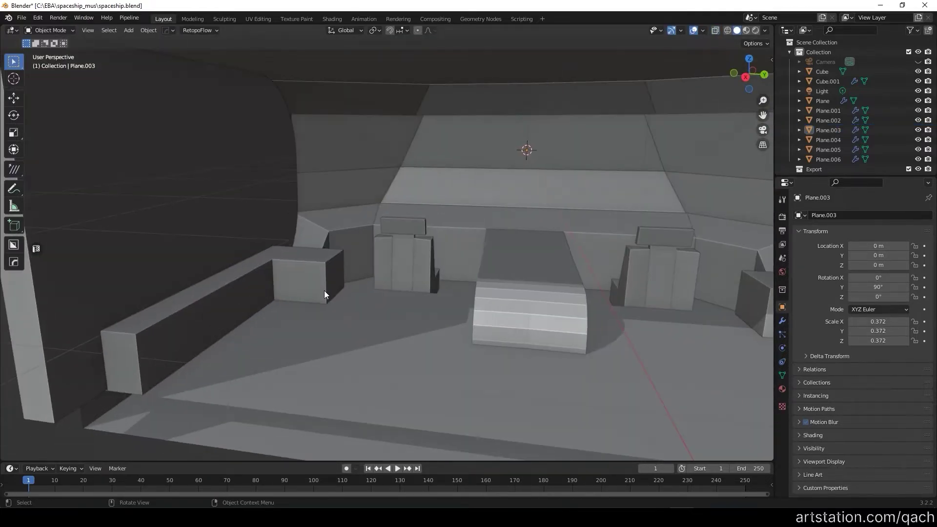
{"action": "left_click", "coordinate": [391, 209]}
{"action": "key", "text": "Tab"}
{"action": "scroll", "coordinate": [358, 197], "scroll_direction": "up", "scroll_amount": 4}
{"action": "mouse_move", "coordinate": [358, 197]}
{"action": "middle_mouse_down"}
{"action": "mouse_move", "coordinate": [362, 260]}
{"action": "mouse_move", "coordinate": [419, 195]}
{"action": "middle_mouse_up"}
{"action": "key", "text": "1"}
{"action": "key", "text": "g"}
{"action": "key", "text": "g"}
{"action": "left_click", "coordinate": [428, 303]}
{"action": "scroll", "coordinate": [429, 302], "scroll_direction": "down", "scroll_amount": 4}
{"action": "middle_click_drag", "start_coordinate": [432, 257], "coordinate": [476, 312]}
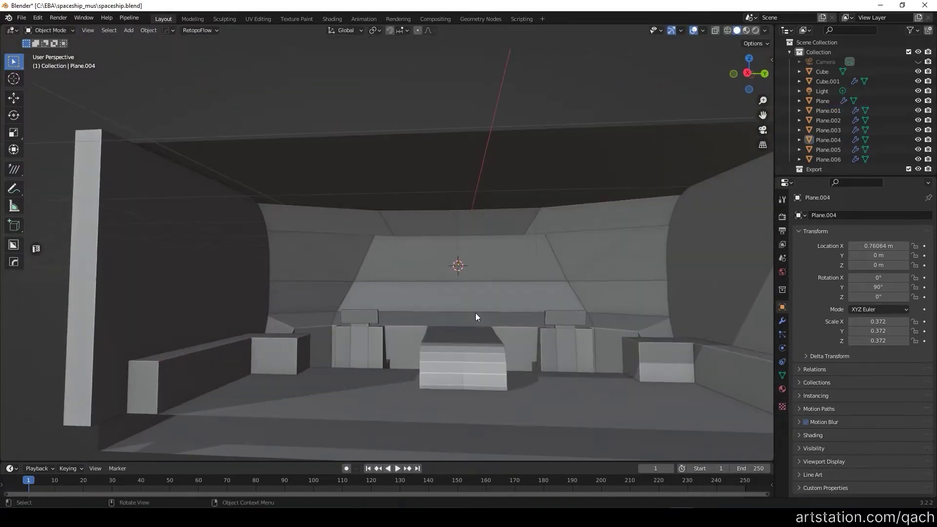
{"action": "scroll", "coordinate": [475, 312], "scroll_direction": "up", "scroll_amount": 4}
Step: Lower the floor faces under the back console about 0.27 m along Z
{"action": "left_click", "coordinate": [435, 311]}
{"action": "scroll", "coordinate": [435, 311], "scroll_direction": "down", "scroll_amount": 5}
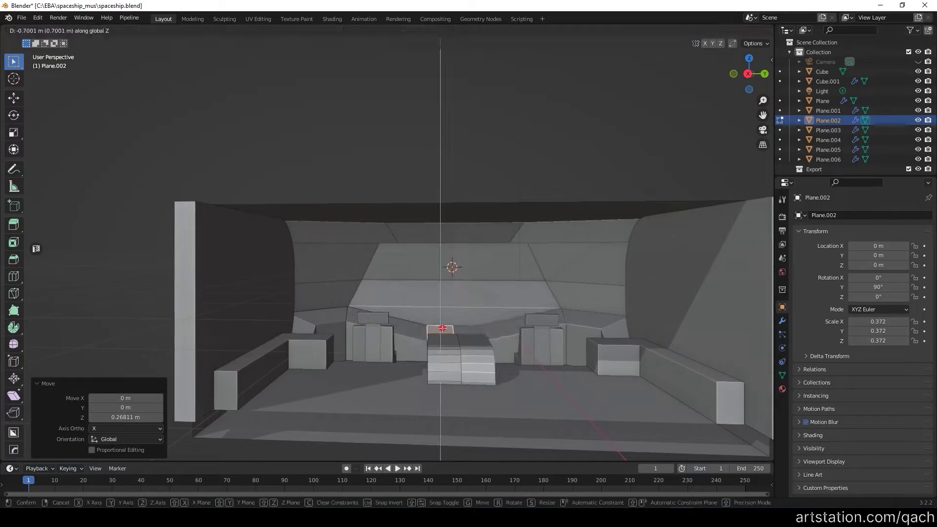
{"action": "middle_click_drag", "start_coordinate": [434, 313], "coordinate": [440, 319]}
{"action": "scroll", "coordinate": [439, 319], "scroll_direction": "up", "scroll_amount": 4}
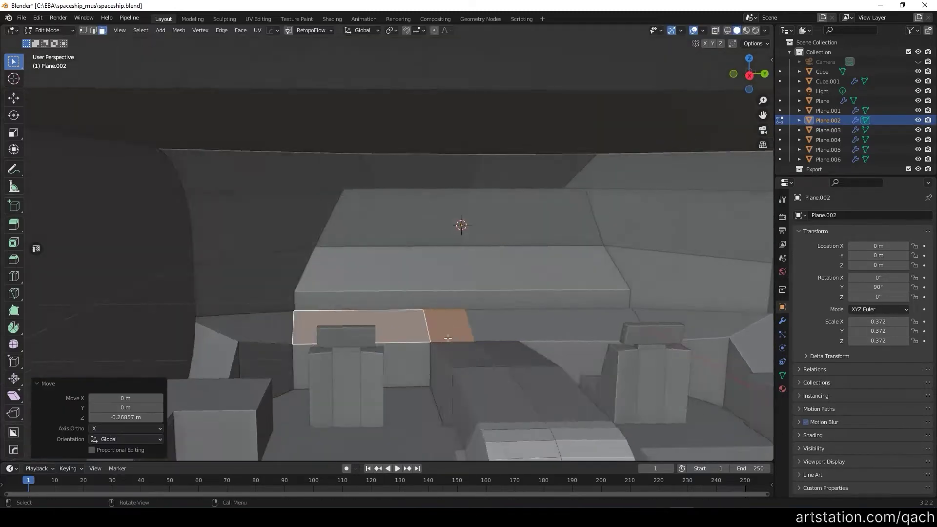
{"action": "key", "text": "Tab"}
{"action": "scroll", "coordinate": [388, 315], "scroll_direction": "down", "scroll_amount": 4}
Step: Select the main floor plane and view the cockpit through the scene camera
{"action": "mouse_move", "coordinate": [388, 316]}
{"action": "middle_mouse_down"}
{"action": "mouse_move", "coordinate": [443, 317]}
{"action": "mouse_move", "coordinate": [594, 389]}
{"action": "middle_mouse_up"}
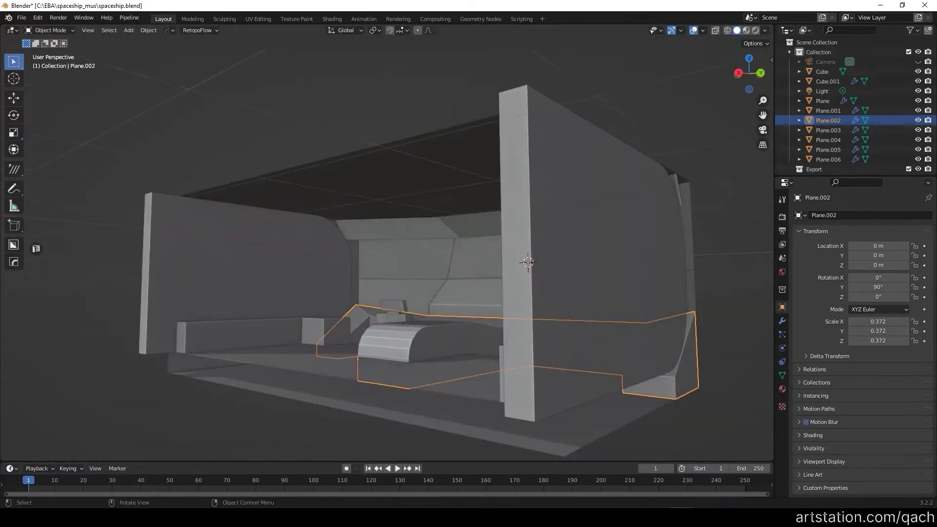
{"action": "scroll", "coordinate": [411, 306], "scroll_direction": "up", "scroll_amount": 5}
{"action": "middle_click_drag", "start_coordinate": [411, 306], "coordinate": [358, 339]}
{"action": "scroll", "coordinate": [596, 292], "scroll_direction": "up", "scroll_amount": 5}
{"action": "middle_click_drag", "start_coordinate": [596, 292], "coordinate": [554, 221]}
{"action": "left_click", "coordinate": [555, 222]}
{"action": "scroll", "coordinate": [554, 221], "scroll_direction": "down", "scroll_amount": 4}
{"action": "key", "text": "KP_0"}
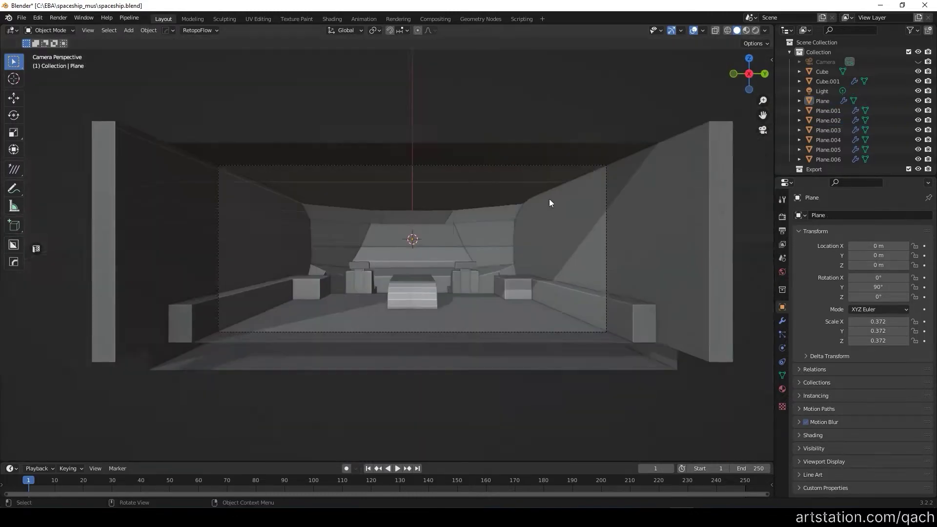
{"action": "scroll", "coordinate": [527, 315], "scroll_direction": "up", "scroll_amount": 2}
{"action": "scroll", "coordinate": [444, 323], "scroll_direction": "down", "scroll_amount": 1}
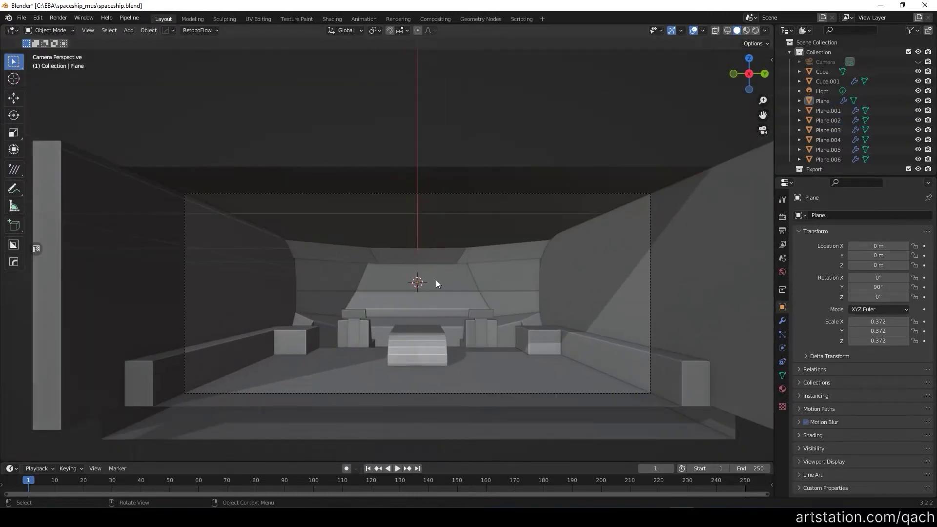
{"action": "middle_click_drag", "start_coordinate": [294, 291], "coordinate": [336, 274]}
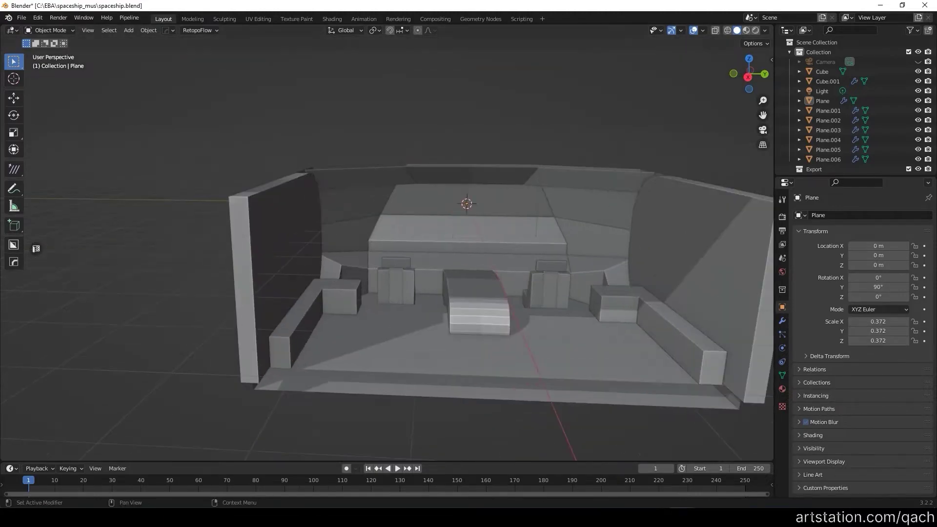
Step: Add a cube, scale it into a thin slab, and place it on the left bench
{"action": "key", "text": "shift+a"}
{"action": "left_click", "coordinate": [276, 295]}
{"action": "key", "text": "s"}
{"action": "left_click", "coordinate": [494, 163]}
{"action": "mouse_move", "coordinate": [494, 163]}
{"action": "middle_mouse_down"}
{"action": "mouse_move", "coordinate": [280, 298]}
{"action": "mouse_move", "coordinate": [292, 293]}
{"action": "middle_mouse_up"}
{"action": "key", "text": "s"}
{"action": "key", "text": "g"}
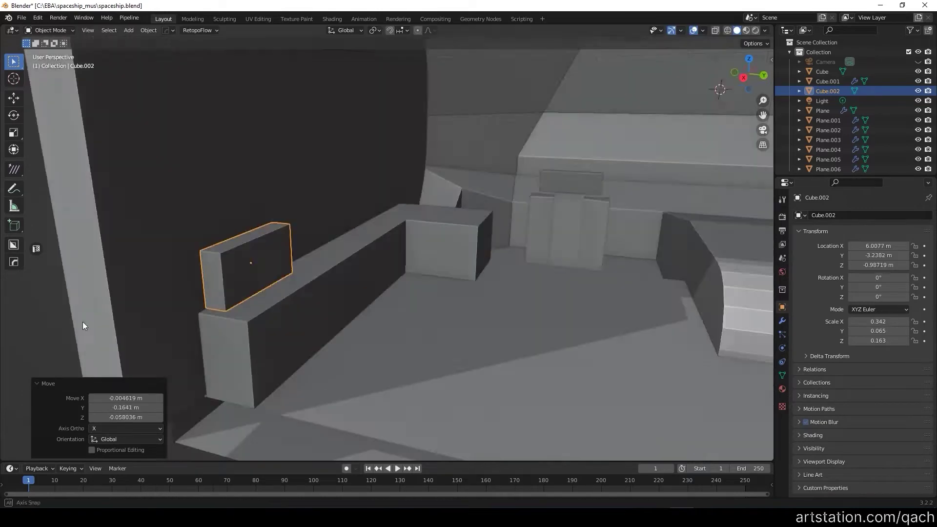
{"action": "middle_click_drag", "start_coordinate": [83, 321], "coordinate": [447, 258]}
{"action": "scroll", "coordinate": [448, 261], "scroll_direction": "down", "scroll_amount": 3}
{"action": "middle_click_drag", "start_coordinate": [309, 267], "coordinate": [595, 284]}
{"action": "key", "text": "g"}
{"action": "left_click", "coordinate": [595, 283]}
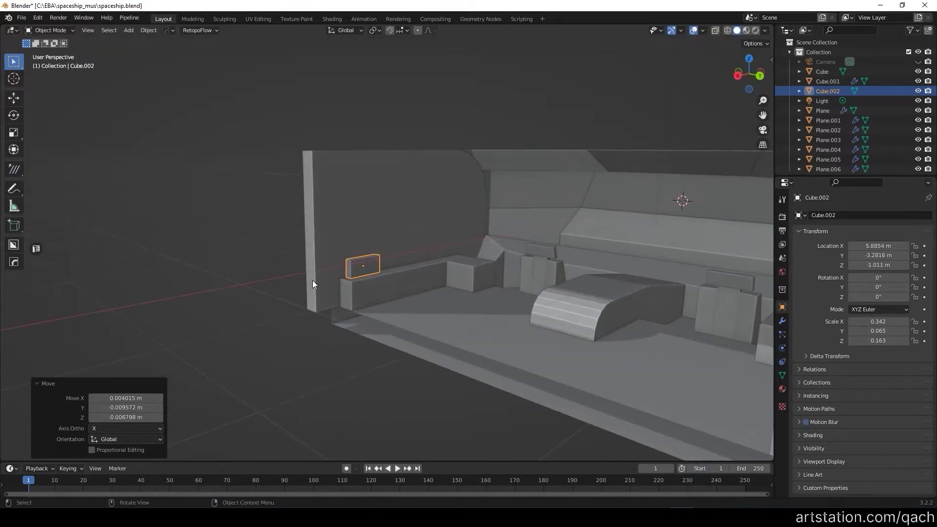
Step: Thin the slab along Y and add an edge loop across it
{"action": "key", "text": "KP_Decimal"}
{"action": "key", "text": "s"}
{"action": "key", "text": "y"}
{"action": "left_click", "coordinate": [531, 280]}
{"action": "middle_click_drag", "start_coordinate": [530, 281], "coordinate": [379, 242]}
{"action": "key", "text": "Tab"}
{"action": "key", "text": "3"}
{"action": "left_click", "coordinate": [413, 254]}
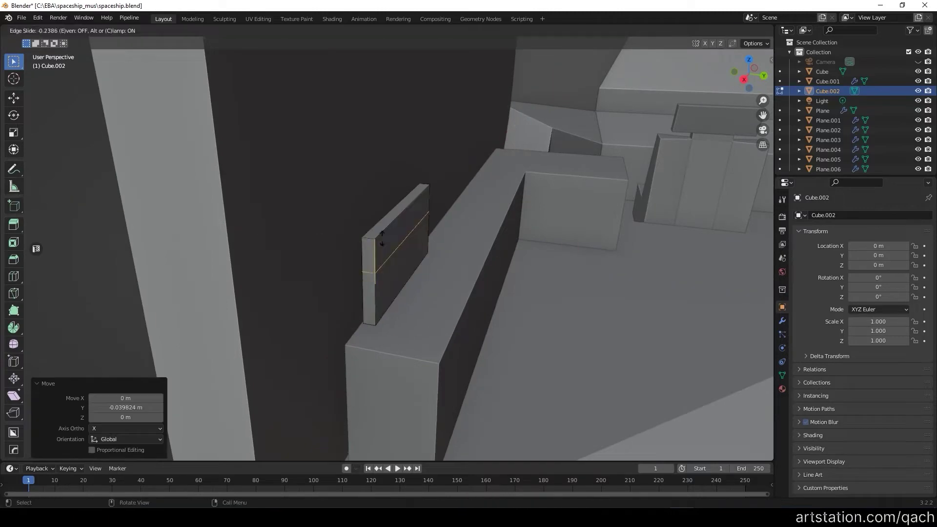
{"action": "key", "text": "Tab"}
{"action": "mouse_move", "coordinate": [442, 219]}
{"action": "middle_mouse_down"}
{"action": "mouse_move", "coordinate": [461, 184]}
{"action": "mouse_move", "coordinate": [546, 243]}
{"action": "middle_mouse_up"}
{"action": "scroll", "coordinate": [404, 183], "scroll_direction": "down", "scroll_amount": 4}
Step: Mirror the slab onto the opposite bench and slide a copy further along the bench on X
{"action": "key", "text": "alt+x"}
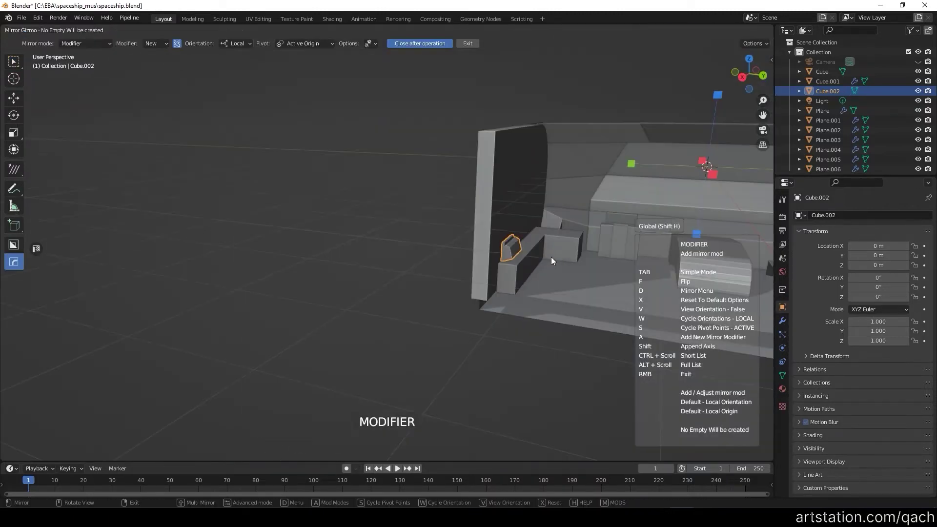
{"action": "left_click", "coordinate": [577, 159]}
{"action": "scroll", "coordinate": [510, 174], "scroll_direction": "up", "scroll_amount": 5}
{"action": "key", "text": "Tab"}
{"action": "key", "text": "g"}
{"action": "key", "text": "x"}
{"action": "middle_click_drag", "start_coordinate": [688, 161], "coordinate": [454, 186]}
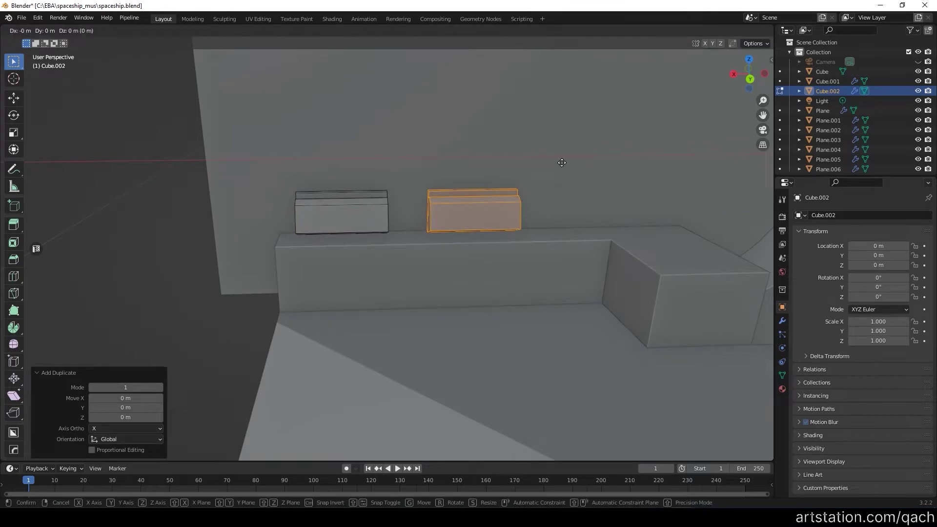
Step: Look into the cabin interior and select faces on the central console
{"action": "scroll", "coordinate": [562, 163], "scroll_direction": "down", "scroll_amount": 6}
{"action": "mouse_move", "coordinate": [562, 163]}
{"action": "middle_mouse_down"}
{"action": "mouse_move", "coordinate": [282, 300]}
{"action": "mouse_move", "coordinate": [371, 292]}
{"action": "middle_mouse_up"}
{"action": "scroll", "coordinate": [439, 220], "scroll_direction": "down", "scroll_amount": 4}
{"action": "left_click", "coordinate": [494, 314]}
{"action": "middle_click_drag", "start_coordinate": [493, 314], "coordinate": [484, 342]}
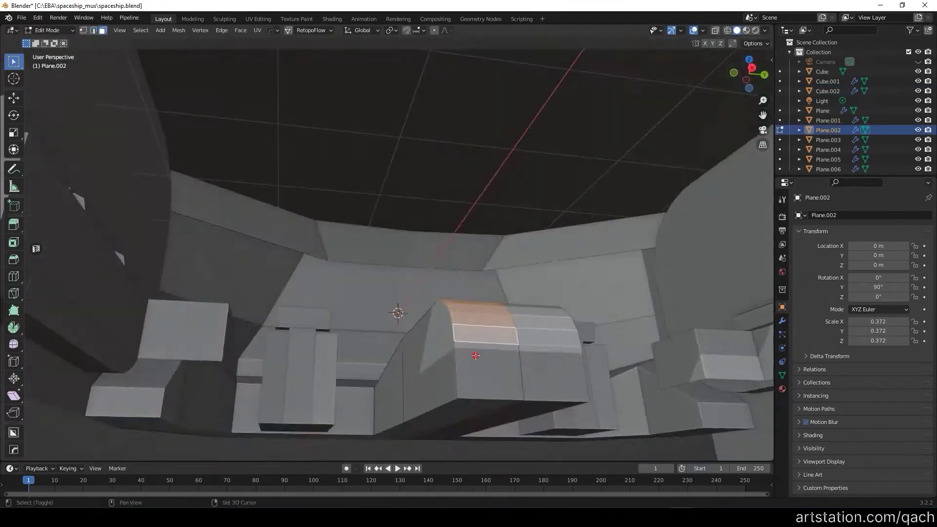
Step: Slide the selected faces along the width axis and return to Object Mode
{"action": "key", "text": "g"}
{"action": "key", "text": "x"}
{"action": "left_click", "coordinate": [485, 423]}
{"action": "key", "text": "Tab"}
{"action": "mouse_move", "coordinate": [485, 423]}
{"action": "middle_mouse_down"}
{"action": "mouse_move", "coordinate": [305, 294]}
{"action": "mouse_move", "coordinate": [463, 256]}
{"action": "middle_mouse_up"}
{"action": "scroll", "coordinate": [463, 257], "scroll_direction": "up", "scroll_amount": 2}
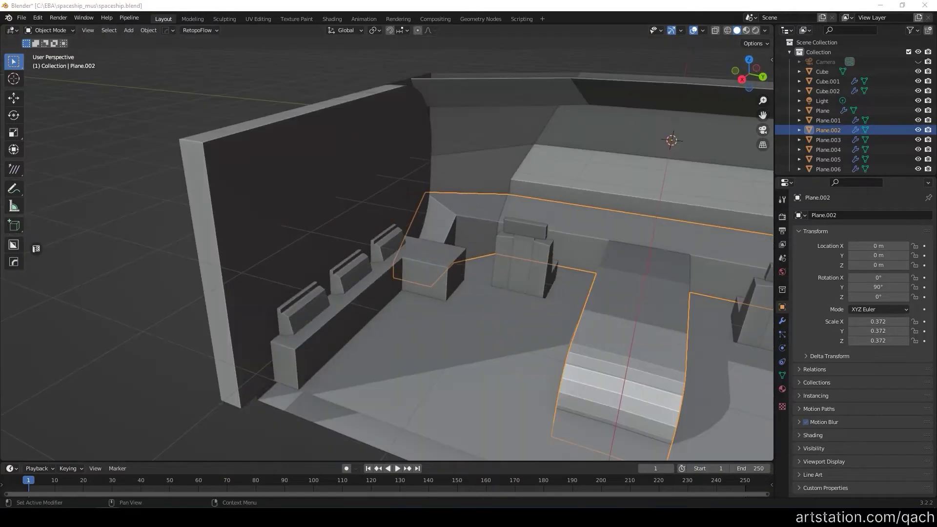
{"action": "mouse_move", "coordinate": [635, 205]}
{"action": "middle_mouse_down"}
{"action": "mouse_move", "coordinate": [577, 180]}
{"action": "mouse_move", "coordinate": [318, 152]}
{"action": "mouse_move", "coordinate": [488, 203]}
{"action": "mouse_move", "coordinate": [519, 222]}
{"action": "middle_mouse_up"}
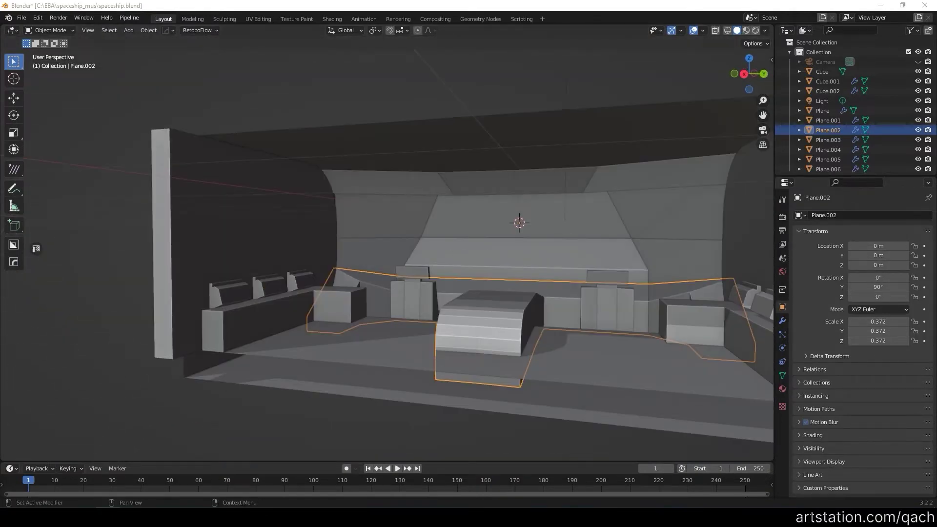
{"action": "mouse_move", "coordinate": [313, 342]}
{"action": "middle_mouse_down"}
{"action": "mouse_move", "coordinate": [467, 304]}
{"action": "mouse_move", "coordinate": [272, 292]}
{"action": "middle_mouse_up"}
Step: Add a cylinder, shrink it, and stretch it along the bench as a bolster
{"action": "key", "text": "shift+a"}
{"action": "left_click", "coordinate": [322, 345]}
{"action": "key", "text": "s"}
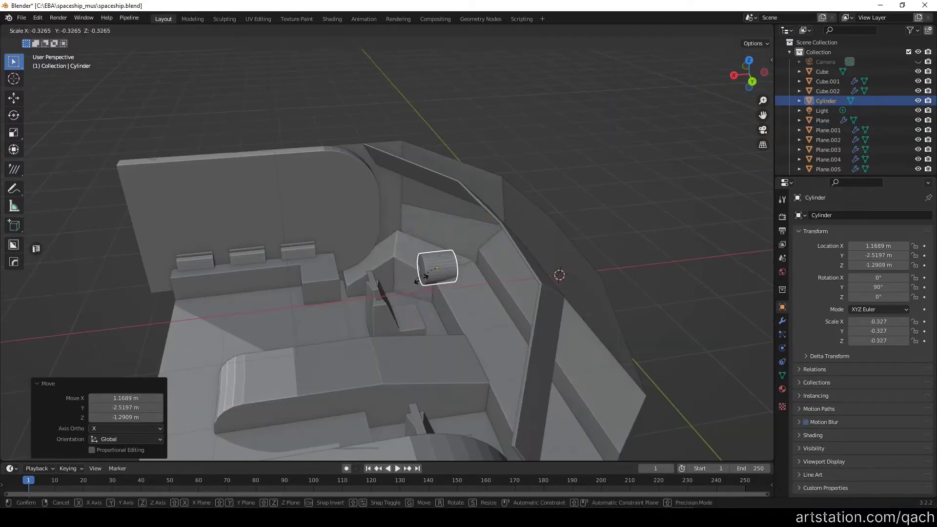
{"action": "key", "text": "g"}
{"action": "scroll", "coordinate": [420, 227], "scroll_direction": "down", "scroll_amount": 3}
{"action": "key", "text": "s"}
{"action": "scroll", "coordinate": [345, 294], "scroll_direction": "up", "scroll_amount": 4}
{"action": "key", "text": "s"}
{"action": "key", "text": "z"}
{"action": "mouse_move", "coordinate": [231, 286]}
{"action": "middle_mouse_down"}
{"action": "mouse_move", "coordinate": [346, 262]}
{"action": "mouse_move", "coordinate": [575, 316]}
{"action": "mouse_move", "coordinate": [350, 266]}
{"action": "middle_mouse_up"}
Step: Shift the bolster along the width axis and set its origin to the 3D cursor for mirroring
{"action": "key", "text": "g"}
{"action": "key", "text": "x"}
{"action": "right_click", "coordinate": [350, 266]}
{"action": "left_click", "coordinate": [423, 295]}
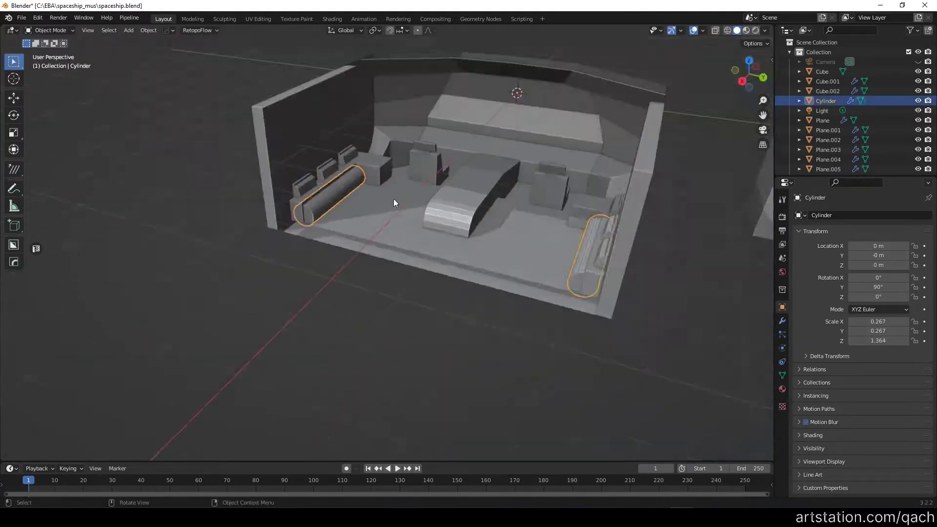
Step: Bevel the bench's end box to round it off
{"action": "scroll", "coordinate": [393, 198], "scroll_direction": "up", "scroll_amount": 5}
{"action": "left_click", "coordinate": [225, 244]}
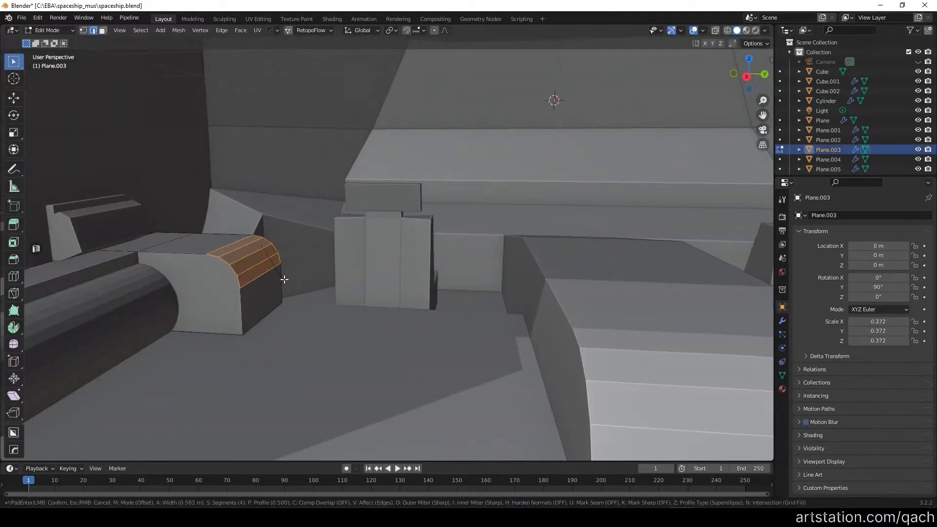
{"action": "left_click", "coordinate": [285, 279]}
{"action": "key", "text": "Tab"}
{"action": "scroll", "coordinate": [298, 292], "scroll_direction": "down", "scroll_amount": 8}
Step: Select the side walls and add a new flat plane for the console top
{"action": "mouse_move", "coordinate": [298, 292]}
{"action": "middle_mouse_down"}
{"action": "mouse_move", "coordinate": [397, 253]}
{"action": "mouse_move", "coordinate": [363, 315]}
{"action": "middle_mouse_up"}
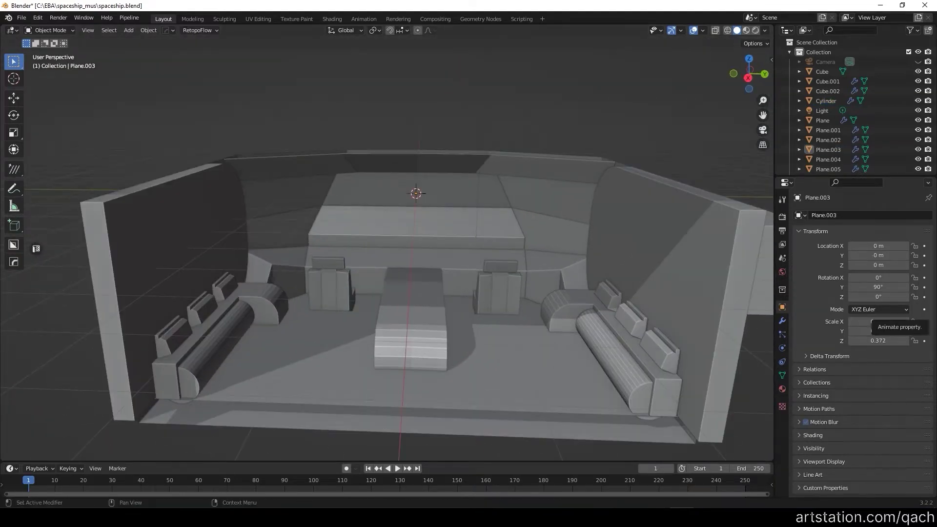
{"action": "scroll", "coordinate": [311, 221], "scroll_direction": "down", "scroll_amount": 3}
{"action": "mouse_move", "coordinate": [311, 221]}
{"action": "middle_mouse_down"}
{"action": "mouse_move", "coordinate": [440, 235]}
{"action": "mouse_move", "coordinate": [394, 310]}
{"action": "mouse_move", "coordinate": [358, 278]}
{"action": "mouse_move", "coordinate": [324, 274]}
{"action": "mouse_move", "coordinate": [429, 278]}
{"action": "mouse_move", "coordinate": [514, 256]}
{"action": "mouse_move", "coordinate": [616, 293]}
{"action": "middle_mouse_up"}
{"action": "scroll", "coordinate": [359, 277], "scroll_direction": "up", "scroll_amount": 4}
{"action": "scroll", "coordinate": [325, 273], "scroll_direction": "down", "scroll_amount": 3}
{"action": "left_click", "coordinate": [429, 277]}
{"action": "scroll", "coordinate": [616, 292], "scroll_direction": "up", "scroll_amount": 2}
{"action": "mouse_move", "coordinate": [488, 295]}
{"action": "middle_mouse_down"}
{"action": "mouse_move", "coordinate": [407, 254]}
{"action": "mouse_move", "coordinate": [326, 295]}
{"action": "middle_mouse_up"}
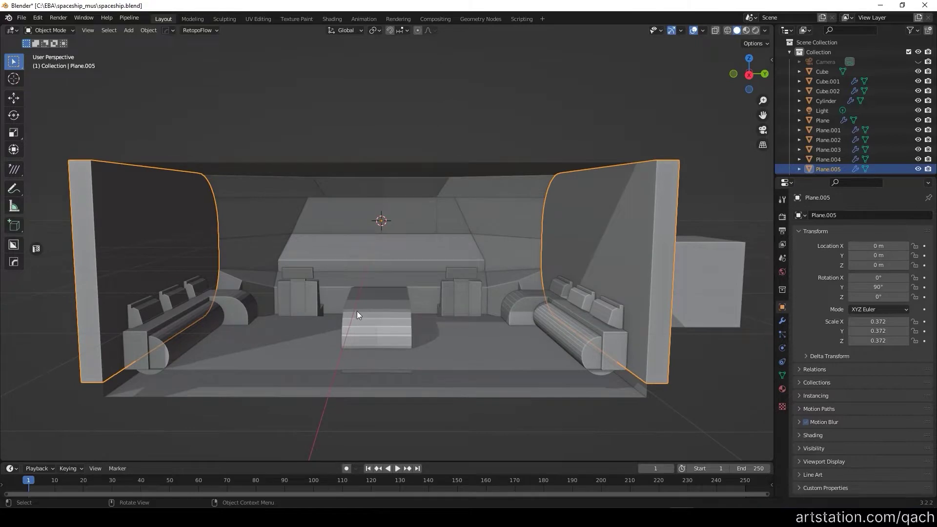
{"action": "left_click", "coordinate": [403, 289]}
Step: Move the new plane along the depth axis in Edit Mode and check it through the camera
{"action": "key", "text": "Tab"}
{"action": "middle_click_drag", "start_coordinate": [407, 200], "coordinate": [439, 293]}
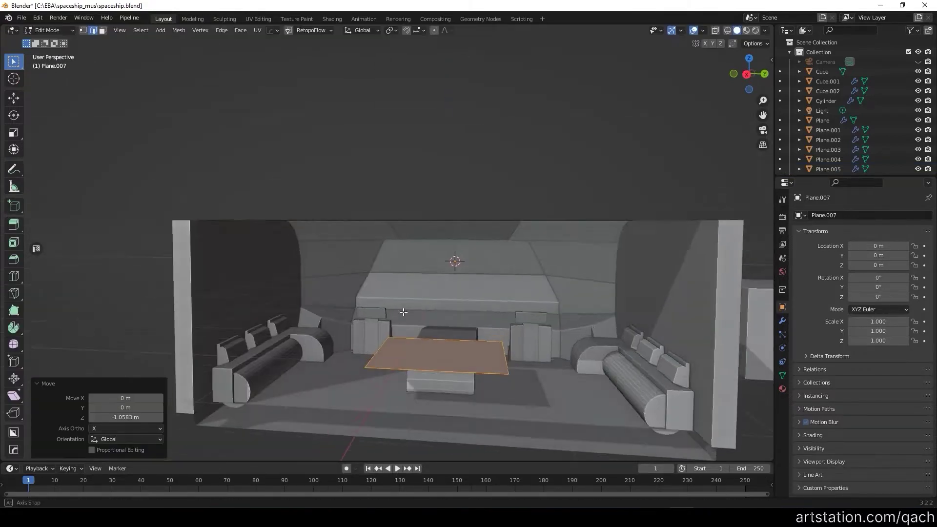
{"action": "scroll", "coordinate": [434, 435], "scroll_direction": "up", "scroll_amount": 3}
{"action": "scroll", "coordinate": [434, 434], "scroll_direction": "down", "scroll_amount": 5}
{"action": "middle_click_drag", "start_coordinate": [434, 434], "coordinate": [371, 381]}
{"action": "scroll", "coordinate": [371, 381], "scroll_direction": "up", "scroll_amount": 5}
{"action": "key", "text": "g"}
{"action": "key", "text": "y"}
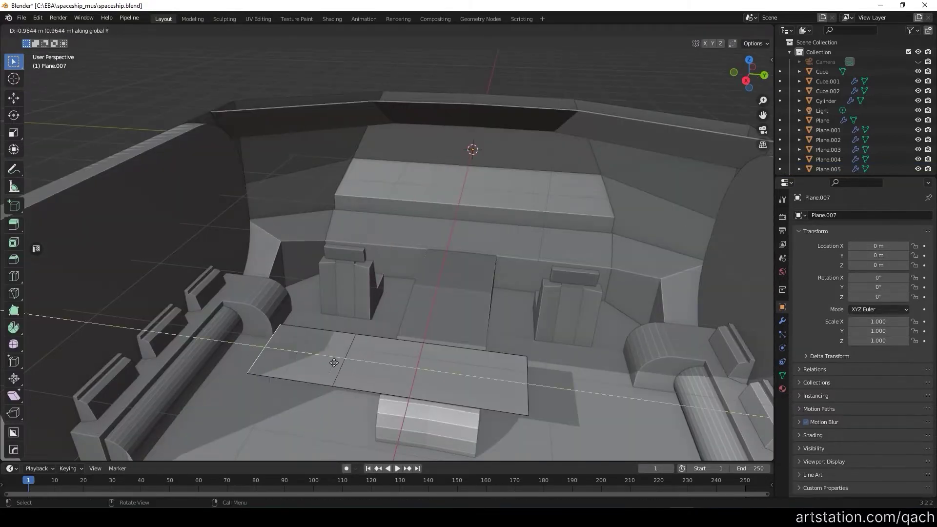
{"action": "key", "text": "KP_0"}
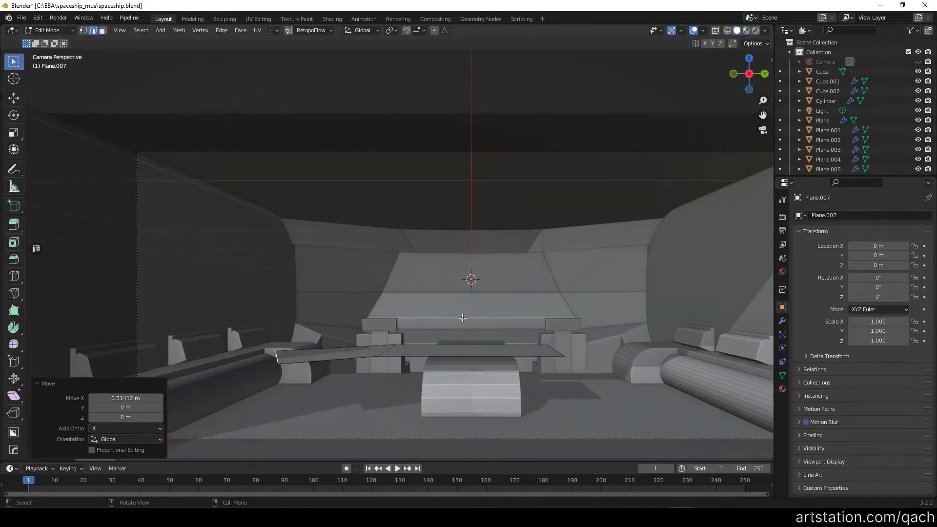
{"action": "middle_click_drag", "start_coordinate": [392, 352], "coordinate": [461, 381]}
{"action": "scroll", "coordinate": [461, 380], "scroll_direction": "up", "scroll_amount": 3}
Step: Cut the plane down the middle and angle one half to bend the console top
{"action": "key", "text": "ctrl+r"}
{"action": "left_click", "coordinate": [443, 310]}
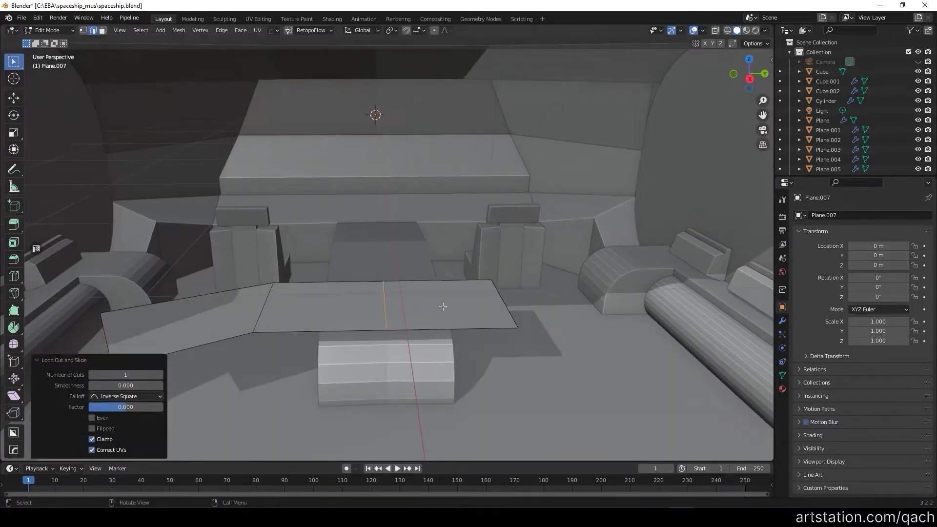
{"action": "left_click", "coordinate": [443, 300]}
{"action": "middle_click_drag", "start_coordinate": [442, 300], "coordinate": [344, 409]}
{"action": "key", "text": "s"}
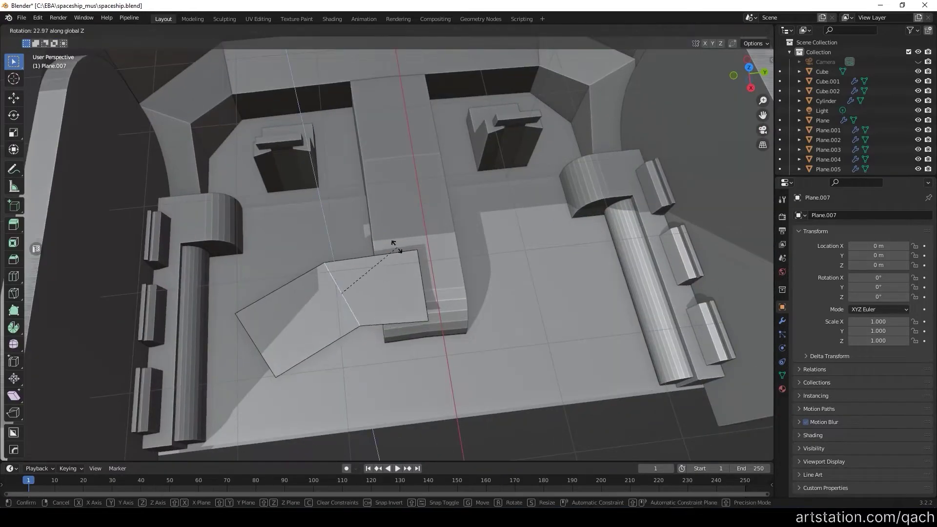
{"action": "left_click", "coordinate": [413, 256]}
{"action": "middle_click_drag", "start_coordinate": [413, 256], "coordinate": [369, 319]}
{"action": "middle_click_drag", "start_coordinate": [437, 290], "coordinate": [409, 316]}
Step: Raise the bent half vertically and shift its bottom edges sideways
{"action": "key", "text": "g"}
{"action": "key", "text": "z"}
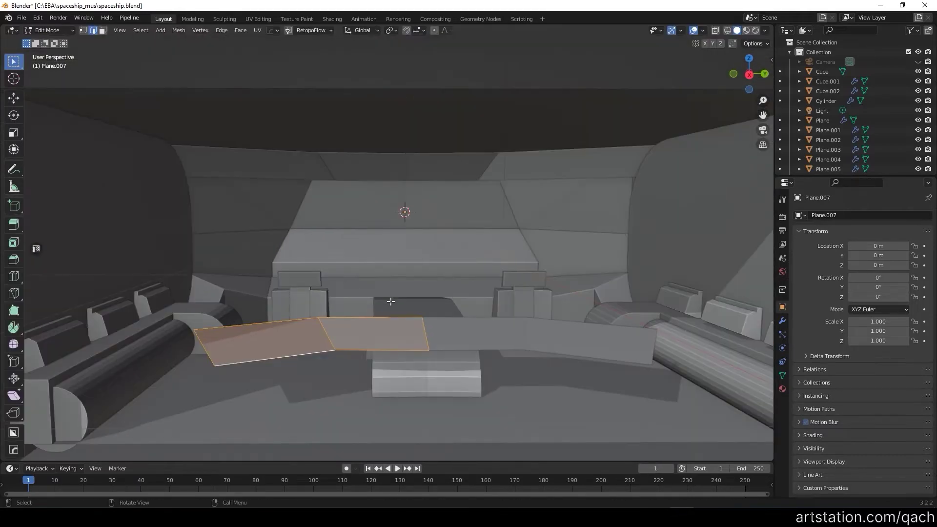
{"action": "key", "text": "KP_0"}
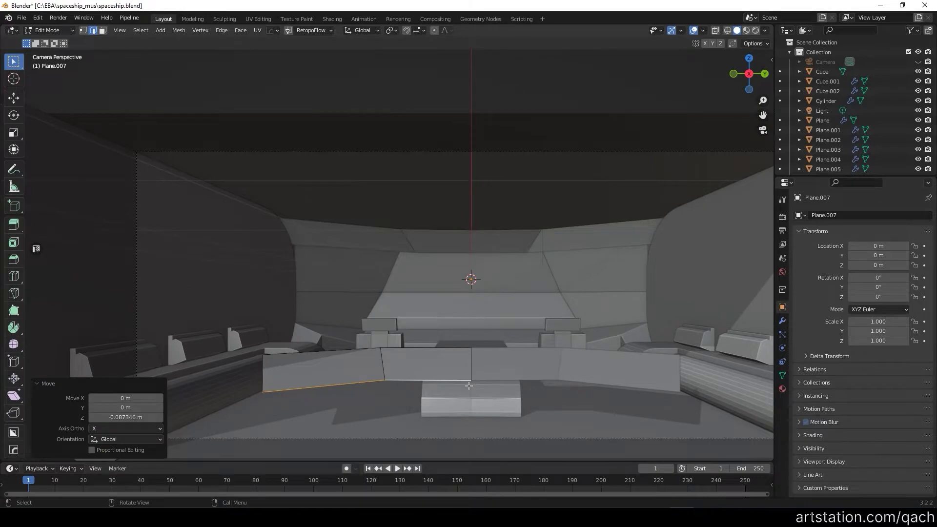
{"action": "middle_click_drag", "start_coordinate": [373, 365], "coordinate": [366, 394]}
{"action": "key", "text": "g"}
{"action": "key", "text": "g"}
{"action": "left_click", "coordinate": [183, 360]}
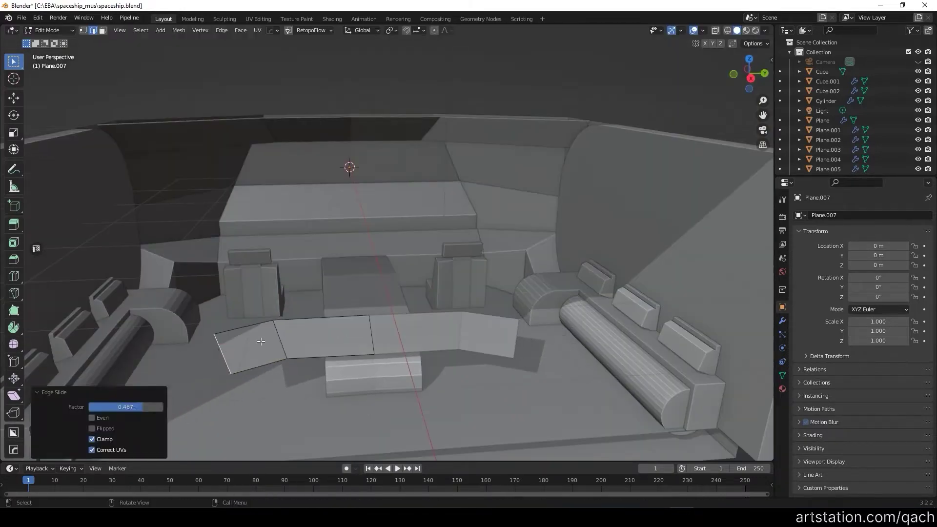
{"action": "middle_click_drag", "start_coordinate": [326, 343], "coordinate": [281, 353]}
{"action": "left_click", "coordinate": [281, 353], "text": "shift"}
{"action": "left_click", "coordinate": [289, 361]}
{"action": "key", "text": "KP_0"}
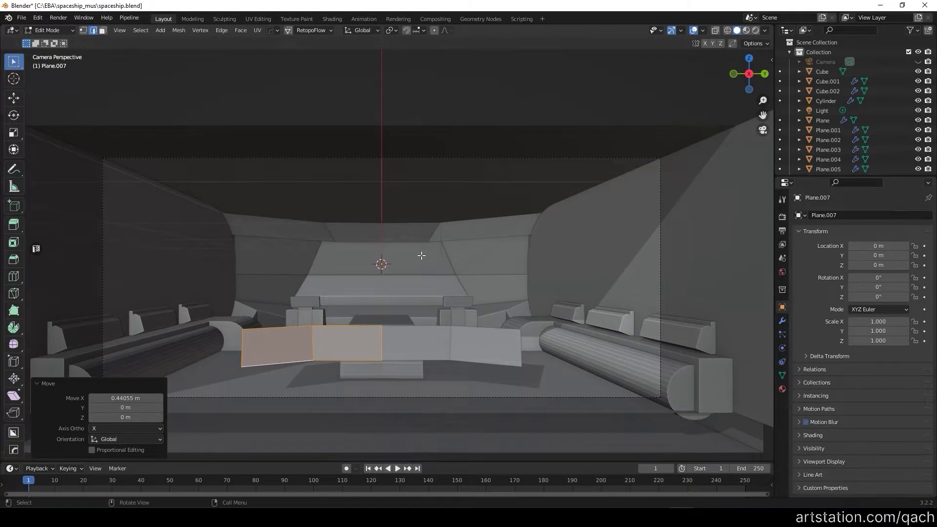
{"action": "scroll", "coordinate": [421, 256], "scroll_direction": "up", "scroll_amount": 2}
Step: Extrude the console top for thickness and shrink its left panel face
{"action": "key", "text": "e"}
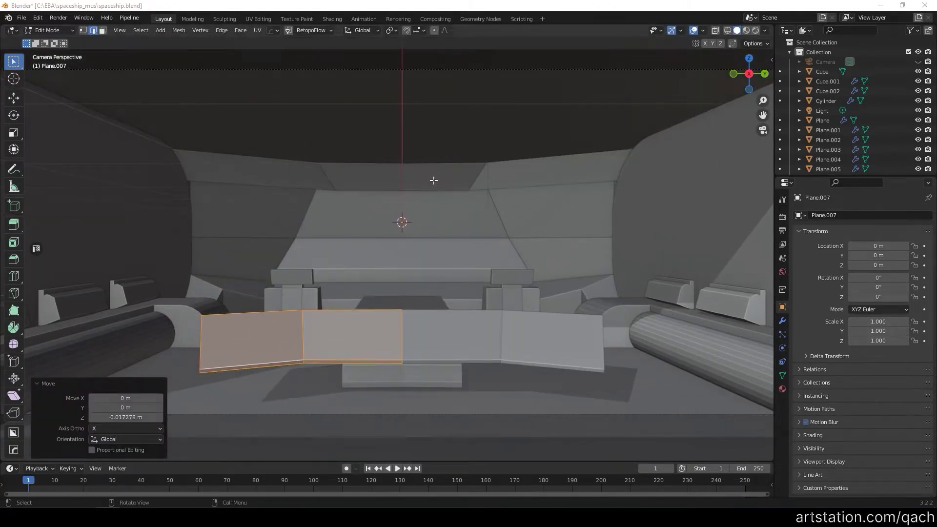
{"action": "middle_click_drag", "start_coordinate": [421, 172], "coordinate": [342, 293]}
{"action": "key", "text": "3"}
{"action": "left_click", "coordinate": [268, 395]}
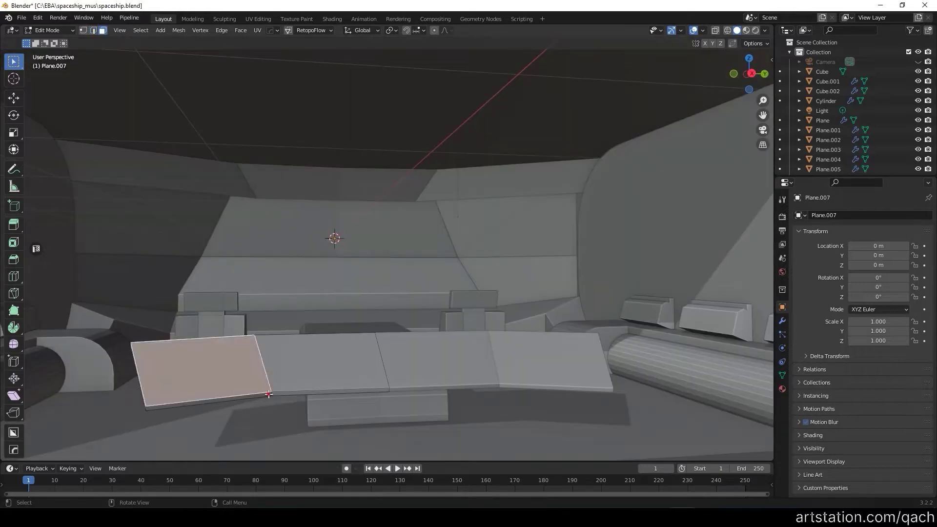
{"action": "left_click", "coordinate": [285, 370]}
{"action": "mouse_move", "coordinate": [285, 370]}
{"action": "middle_mouse_down"}
{"action": "mouse_move", "coordinate": [293, 389]}
{"action": "mouse_move", "coordinate": [462, 279]}
{"action": "mouse_move", "coordinate": [522, 323]}
{"action": "middle_mouse_up"}
{"action": "key", "text": "2"}
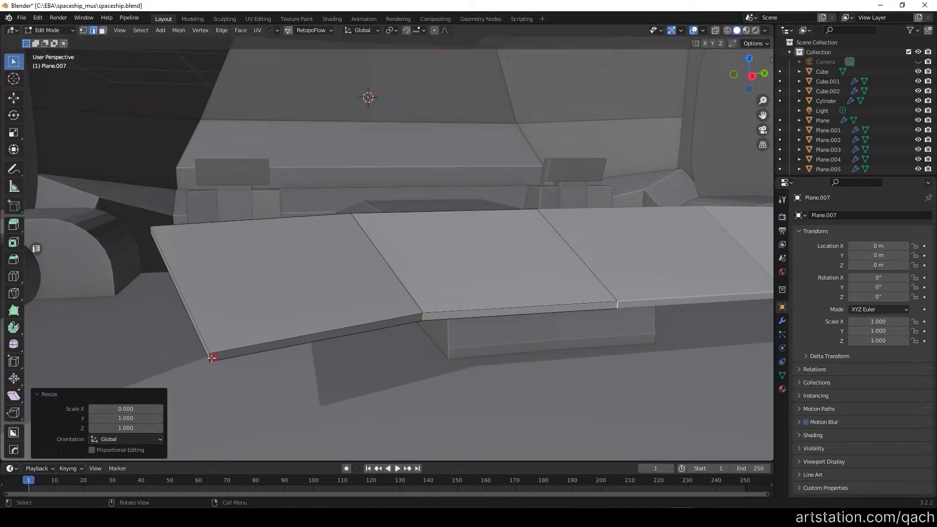
{"action": "left_click", "coordinate": [464, 307]}
{"action": "mouse_move", "coordinate": [463, 308]}
{"action": "middle_mouse_down"}
{"action": "mouse_move", "coordinate": [356, 268]}
{"action": "mouse_move", "coordinate": [402, 291]}
{"action": "mouse_move", "coordinate": [334, 230]}
{"action": "middle_mouse_up"}
{"action": "scroll", "coordinate": [371, 254], "scroll_direction": "up", "scroll_amount": 5}
{"action": "scroll", "coordinate": [352, 244], "scroll_direction": "up", "scroll_amount": 3}
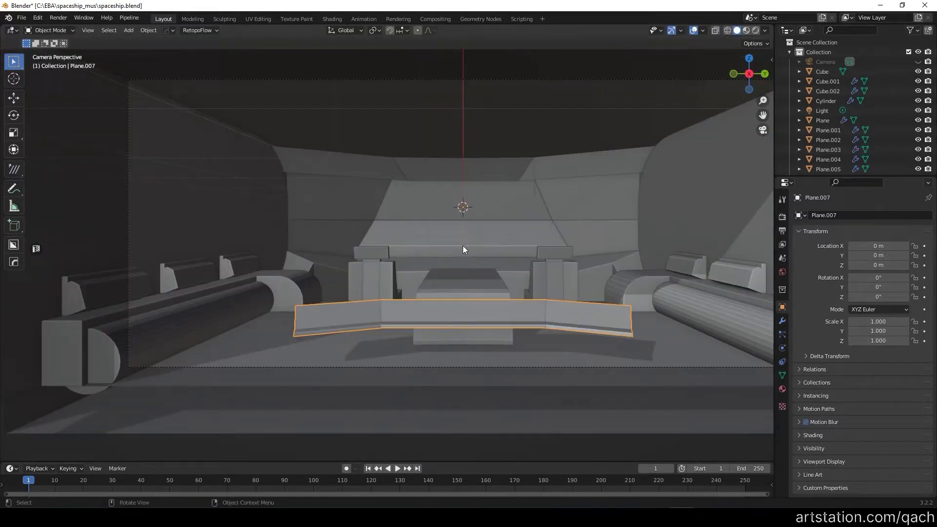
{"action": "mouse_move", "coordinate": [433, 256]}
{"action": "middle_mouse_down"}
{"action": "mouse_move", "coordinate": [425, 344]}
{"action": "mouse_move", "coordinate": [472, 354]}
{"action": "mouse_move", "coordinate": [518, 345]}
{"action": "middle_mouse_up"}
Step: Raise the console slab 0.20521 m, shift its left faces along Y, and save
{"action": "key", "text": "Tab"}
{"action": "left_click", "coordinate": [425, 364]}
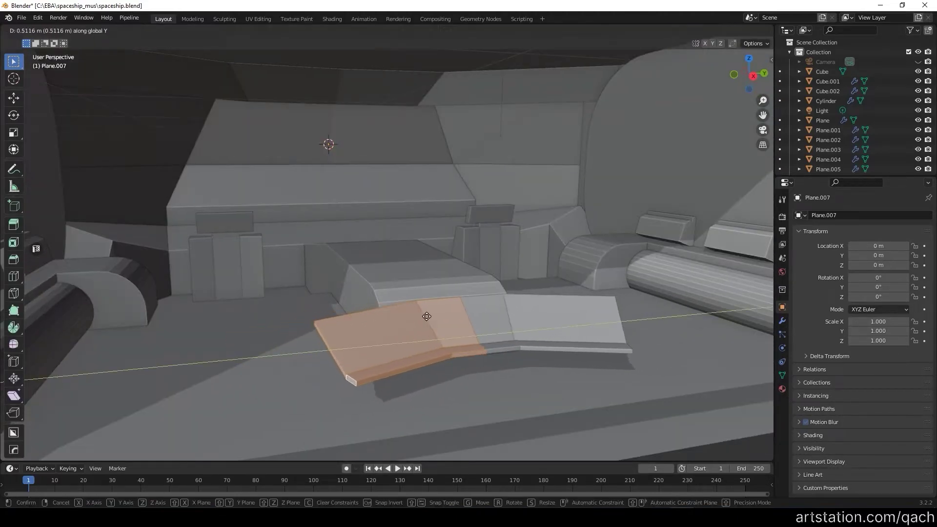
{"action": "left_click", "coordinate": [426, 316]}
{"action": "middle_click_drag", "start_coordinate": [427, 316], "coordinate": [295, 314]}
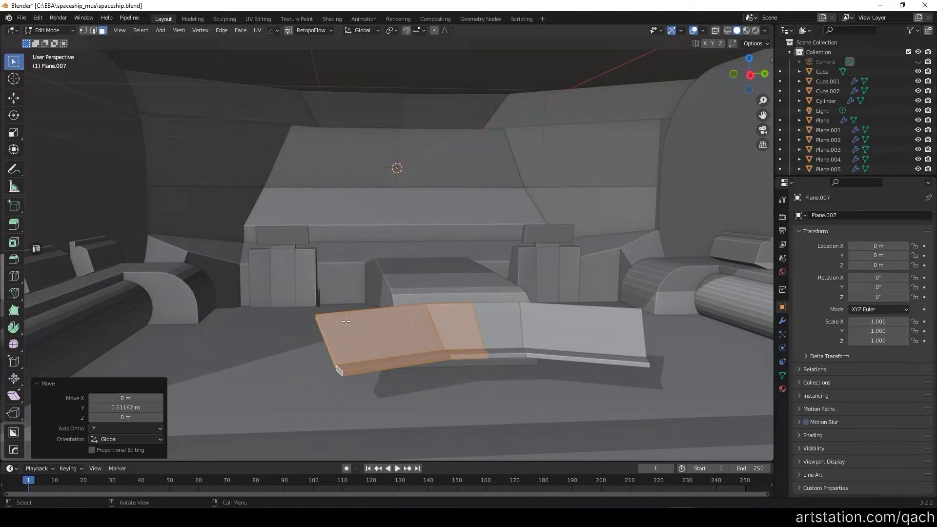
{"action": "key", "text": "alt+z"}
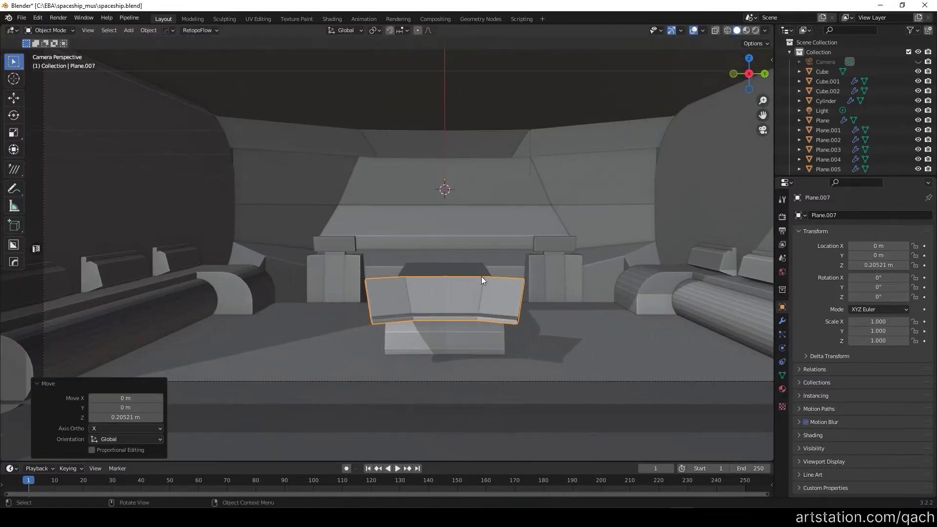
{"action": "mouse_move", "coordinate": [482, 277]}
{"action": "middle_mouse_down"}
{"action": "mouse_move", "coordinate": [442, 344]}
{"action": "mouse_move", "coordinate": [367, 401]}
{"action": "mouse_move", "coordinate": [194, 275]}
{"action": "mouse_move", "coordinate": [627, 169]}
{"action": "middle_mouse_up"}
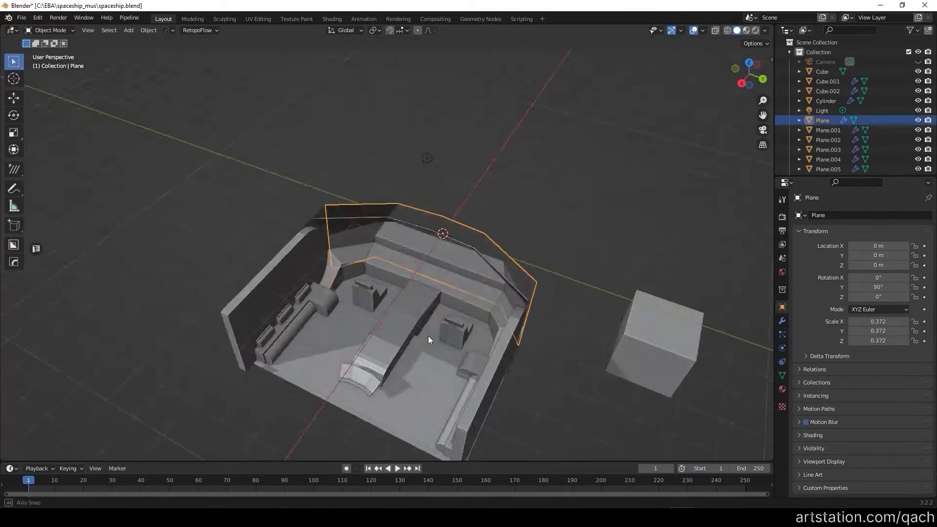
{"action": "key", "text": "ctrl+s"}
Step: Add a cylinder, move it along X, and flatten it to a 0.053 Z-scale floor disc
{"action": "key", "text": "shift+a"}
{"action": "left_click", "coordinate": [493, 116]}
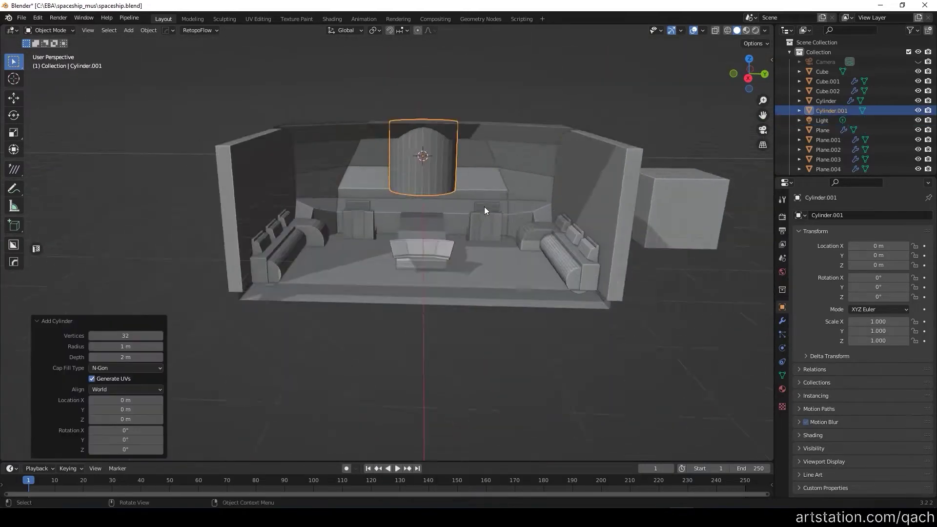
{"action": "key", "text": "g"}
{"action": "key", "text": "x"}
{"action": "left_click", "coordinate": [438, 129]}
{"action": "middle_click_drag", "start_coordinate": [438, 128], "coordinate": [465, 350]}
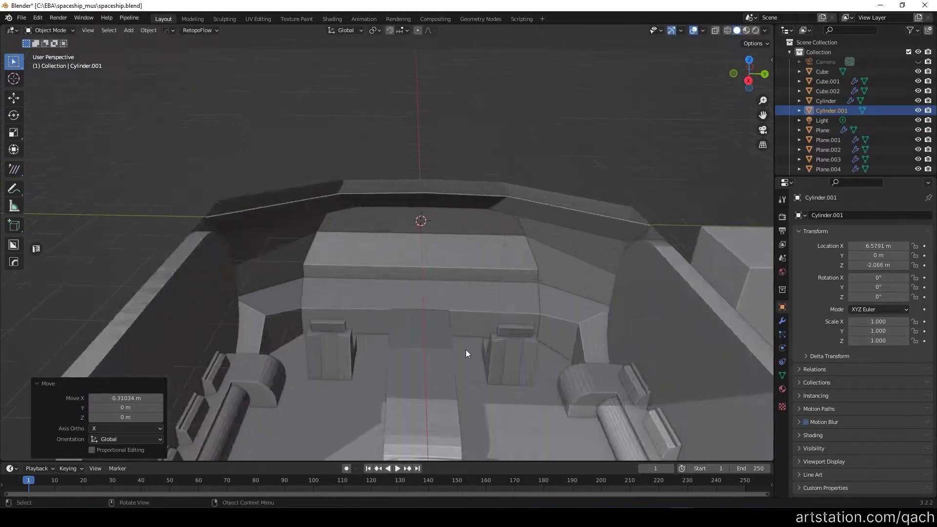
{"action": "key", "text": "s"}
{"action": "key", "text": "z"}
{"action": "left_click", "coordinate": [452, 241]}
{"action": "mouse_move", "coordinate": [452, 241]}
{"action": "middle_mouse_down"}
{"action": "mouse_move", "coordinate": [490, 236]}
{"action": "mouse_move", "coordinate": [298, 266]}
{"action": "mouse_move", "coordinate": [527, 128]}
{"action": "mouse_move", "coordinate": [421, 180]}
{"action": "middle_mouse_up"}
Step: Select the floor and wall shell Plane.001 and enter Edit Mode on it
{"action": "left_click", "coordinate": [461, 239]}
{"action": "scroll", "coordinate": [593, 334], "scroll_direction": "down", "scroll_amount": 3}
{"action": "left_click", "coordinate": [594, 337]}
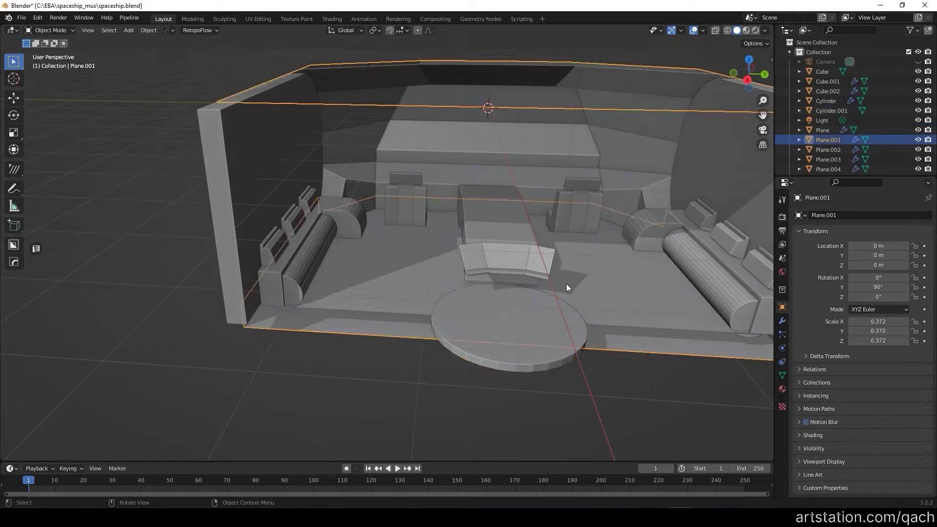
{"action": "key", "text": "KP_0"}
{"action": "scroll", "coordinate": [382, 277], "scroll_direction": "down", "scroll_amount": 2}
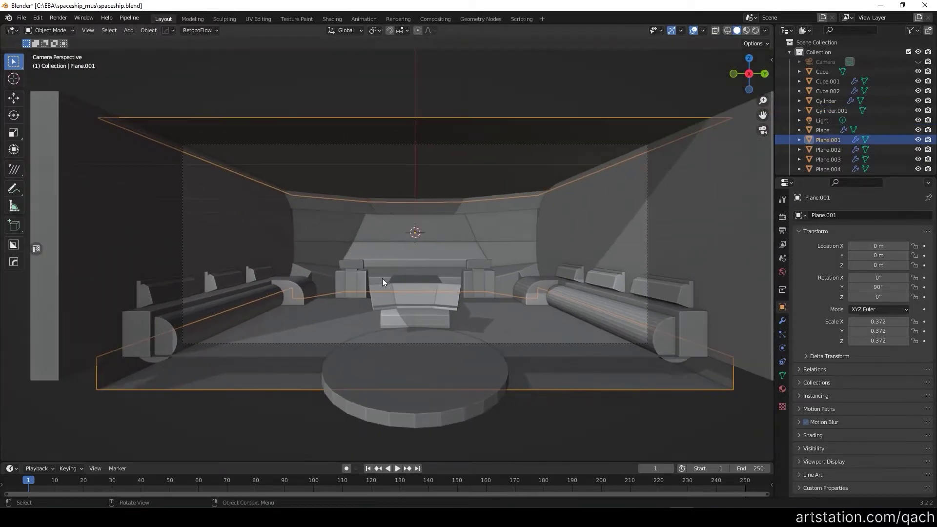
{"action": "mouse_move", "coordinate": [379, 286]}
{"action": "middle_mouse_down"}
{"action": "mouse_move", "coordinate": [339, 265]}
{"action": "mouse_move", "coordinate": [387, 330]}
{"action": "middle_mouse_up"}
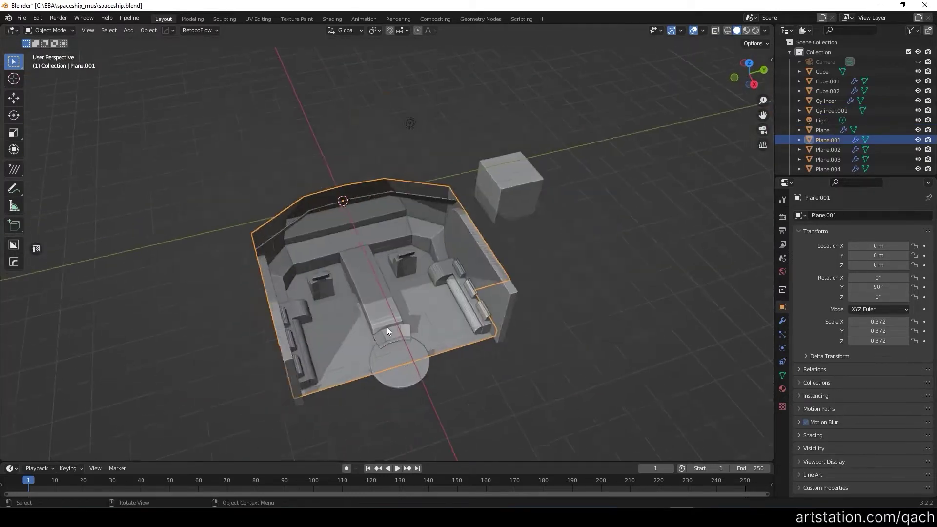
{"action": "scroll", "coordinate": [288, 256], "scroll_direction": "up", "scroll_amount": 4}
{"action": "middle_click_drag", "start_coordinate": [288, 256], "coordinate": [606, 320]}
{"action": "scroll", "coordinate": [414, 340], "scroll_direction": "down", "scroll_amount": 3}
{"action": "key", "text": "Tab"}
{"action": "middle_click_drag", "start_coordinate": [414, 340], "coordinate": [324, 278]}
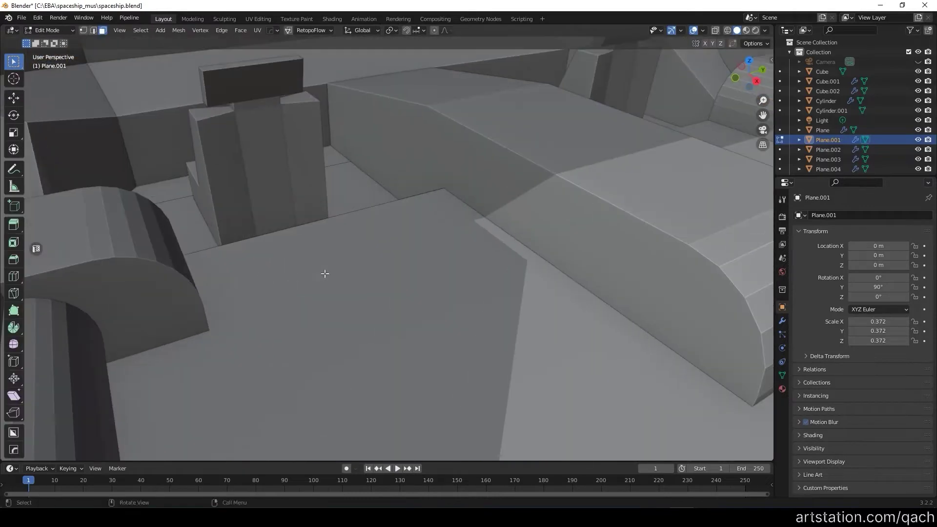
Step: Add a loop cut at factor 0.816 across the raised floor step
{"action": "scroll", "coordinate": [325, 278], "scroll_direction": "down", "scroll_amount": 5}
{"action": "scroll", "coordinate": [352, 293], "scroll_direction": "up", "scroll_amount": 2}
{"action": "key", "text": "ctrl+r"}
{"action": "left_click", "coordinate": [249, 309]}
{"action": "left_click", "coordinate": [261, 248]}
{"action": "mouse_move", "coordinate": [262, 247]}
{"action": "middle_mouse_down"}
{"action": "mouse_move", "coordinate": [421, 313]}
{"action": "mouse_move", "coordinate": [272, 276]}
{"action": "mouse_move", "coordinate": [502, 209]}
{"action": "mouse_move", "coordinate": [477, 313]}
{"action": "mouse_move", "coordinate": [268, 206]}
{"action": "mouse_move", "coordinate": [439, 307]}
{"action": "mouse_move", "coordinate": [283, 271]}
{"action": "mouse_move", "coordinate": [437, 307]}
{"action": "mouse_move", "coordinate": [381, 305]}
{"action": "mouse_move", "coordinate": [407, 230]}
{"action": "middle_mouse_up"}
{"action": "key", "text": "2"}
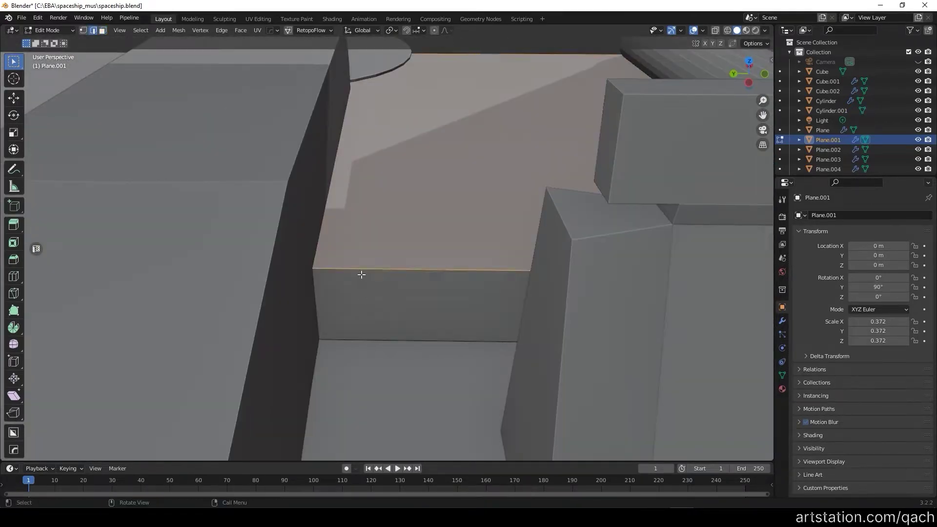
{"action": "middle_click_drag", "start_coordinate": [350, 296], "coordinate": [595, 267]}
Step: Isolate Plane.001 in local view and hide and unhide faces to inspect the step
{"action": "key", "text": "ctrl+r"}
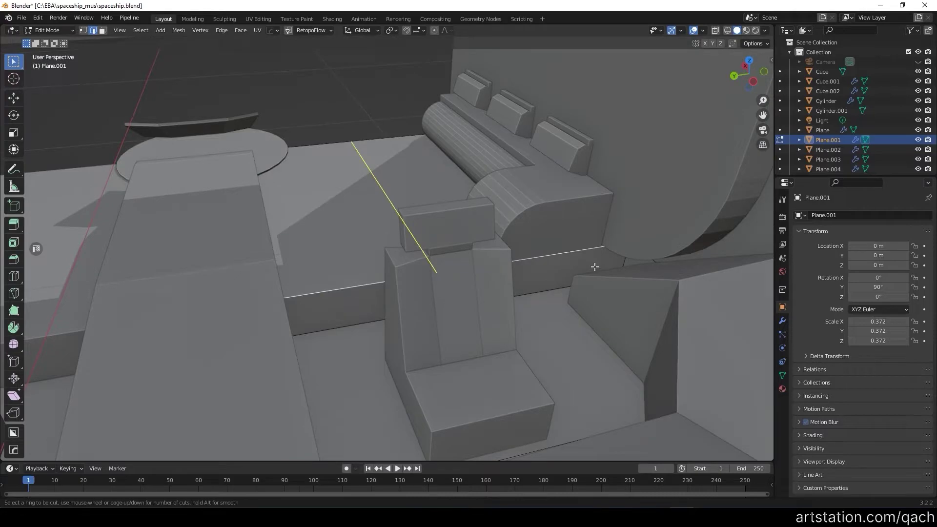
{"action": "key", "text": "KP_Divide"}
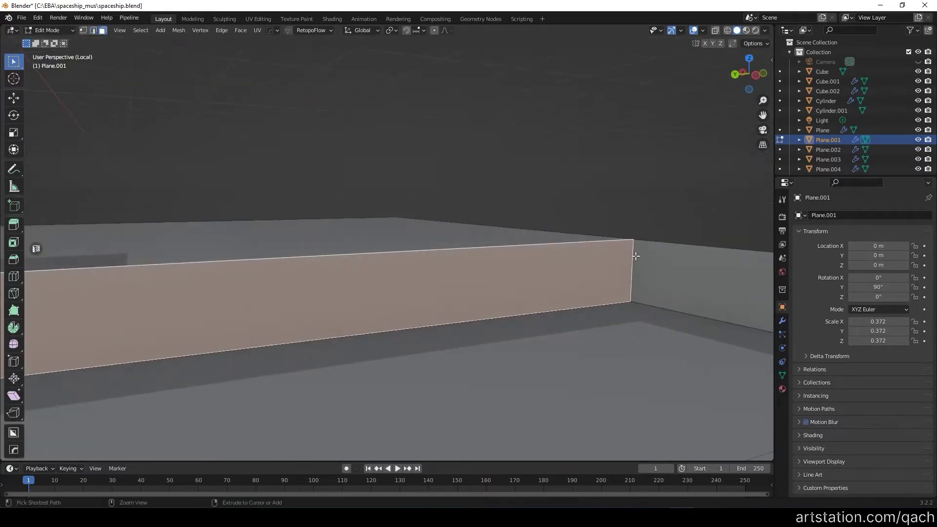
{"action": "mouse_move", "coordinate": [543, 272]}
{"action": "middle_mouse_down"}
{"action": "mouse_move", "coordinate": [528, 334]}
{"action": "mouse_move", "coordinate": [308, 263]}
{"action": "mouse_move", "coordinate": [387, 249]}
{"action": "middle_mouse_up"}
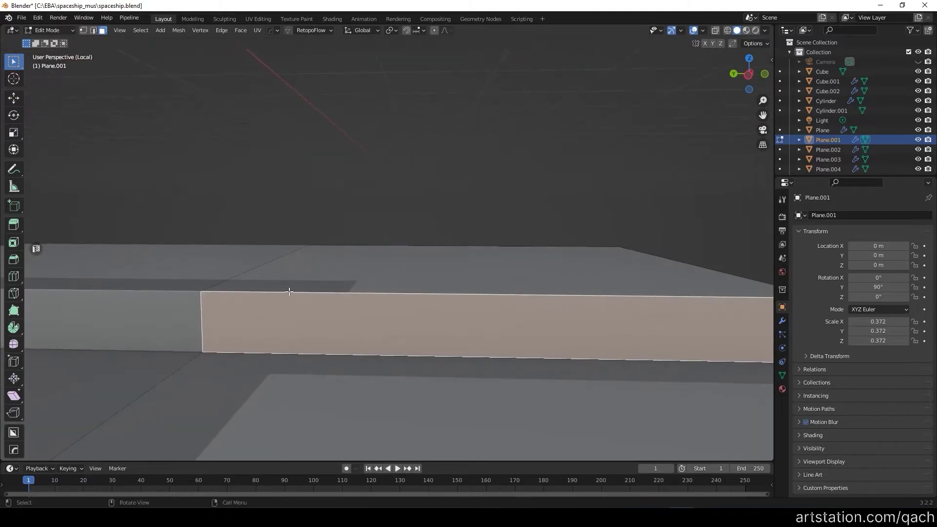
{"action": "key", "text": "h"}
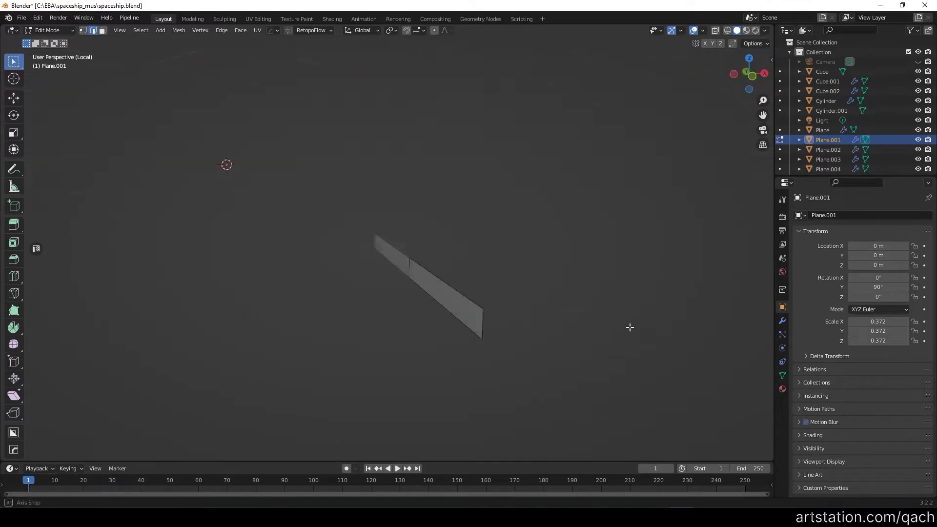
{"action": "key", "text": "alt+h"}
{"action": "middle_click_drag", "start_coordinate": [630, 327], "coordinate": [559, 313]}
{"action": "key", "text": "Tab"}
{"action": "key", "text": "KP_Divide"}
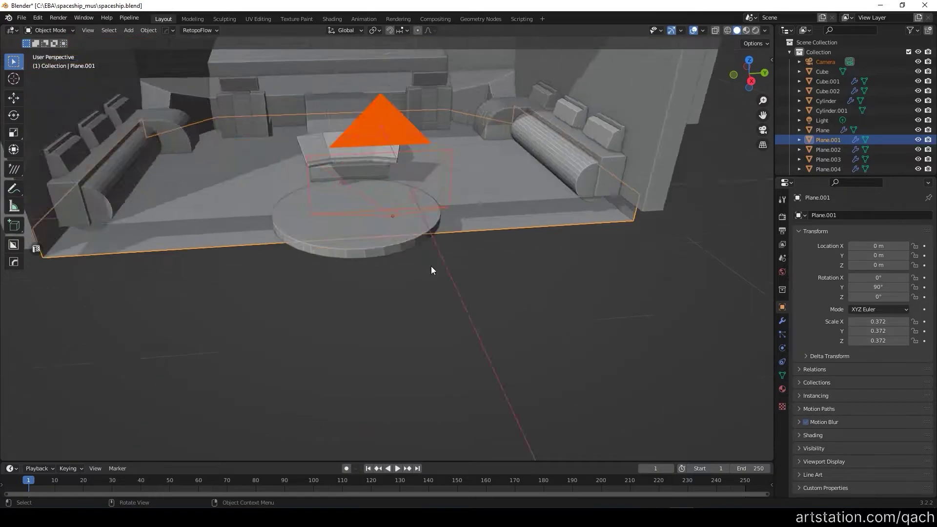
Step: Select the wall face in face-select mode and return to the full scene view
{"action": "key", "text": "Tab"}
{"action": "scroll", "coordinate": [462, 310], "scroll_direction": "up", "scroll_amount": 5}
{"action": "key", "text": "3"}
{"action": "left_click", "coordinate": [630, 346]}
{"action": "key", "text": "KP_Divide"}
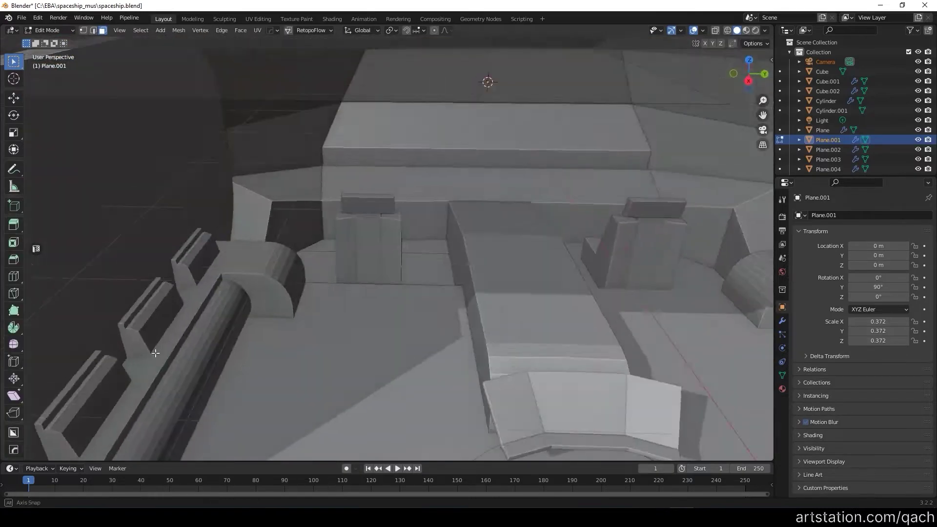
{"action": "middle_click_drag", "start_coordinate": [477, 83], "coordinate": [502, 115]}
{"action": "scroll", "coordinate": [209, 315], "scroll_direction": "up", "scroll_amount": 5}
Step: Lower Plane.006's bottom edge about 0.38 m in the front orthographic view
{"action": "key", "text": "alt+q"}
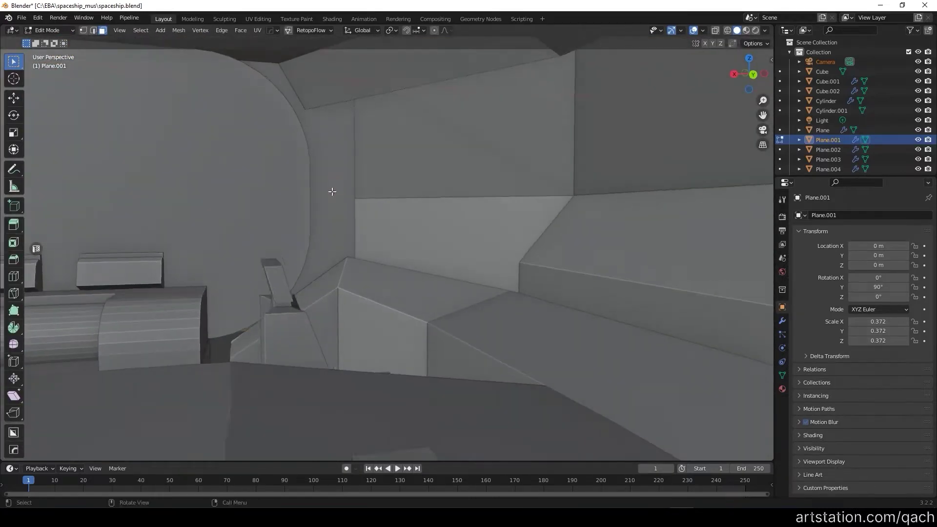
{"action": "middle_click_drag", "start_coordinate": [209, 315], "coordinate": [384, 331]}
{"action": "key", "text": "KP_1"}
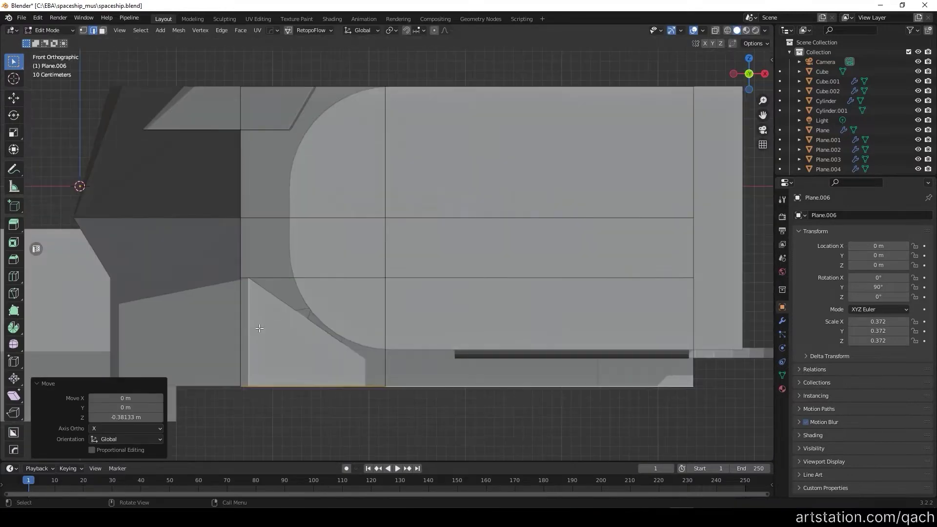
{"action": "scroll", "coordinate": [262, 293], "scroll_direction": "up", "scroll_amount": 4}
{"action": "scroll", "coordinate": [335, 341], "scroll_direction": "down", "scroll_amount": 2}
{"action": "scroll", "coordinate": [173, 292], "scroll_direction": "up", "scroll_amount": 3}
{"action": "scroll", "coordinate": [172, 292], "scroll_direction": "down", "scroll_amount": 3}
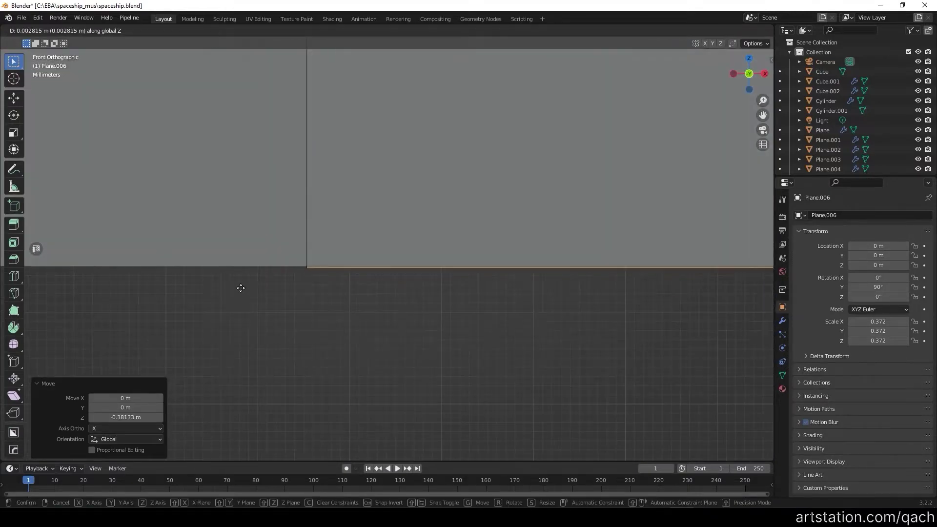
{"action": "scroll", "coordinate": [241, 289], "scroll_direction": "down", "scroll_amount": 3}
{"action": "key", "text": "Tab"}
{"action": "middle_click_drag", "start_coordinate": [408, 293], "coordinate": [314, 250]}
{"action": "key", "text": "KP_Divide"}
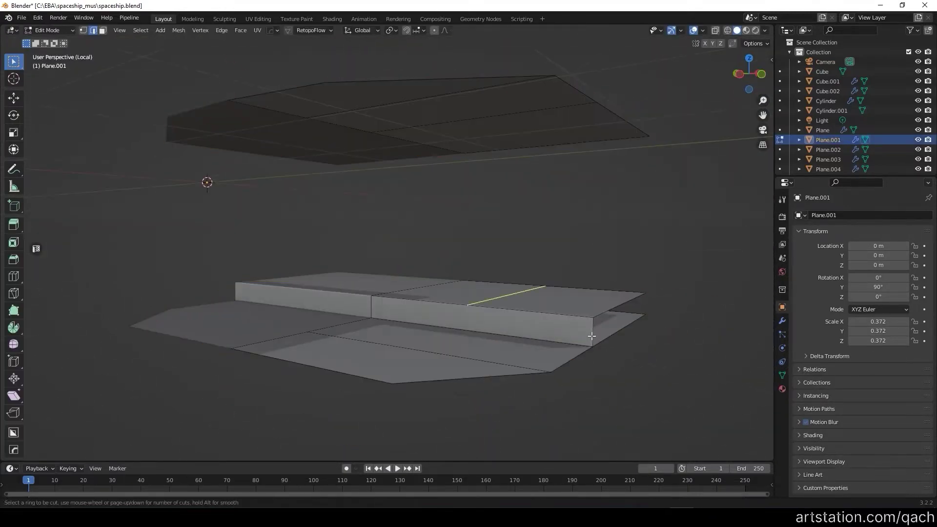
Step: Add a centred edge loop along the side of Plane.001's floor step
{"action": "key", "text": "ctrl+r"}
{"action": "left_click", "coordinate": [578, 331]}
{"action": "right_click", "coordinate": [579, 331]}
{"action": "scroll", "coordinate": [579, 330], "scroll_direction": "up", "scroll_amount": 2}
{"action": "left_click", "coordinate": [527, 364]}
{"action": "key", "text": "KP_Divide"}
{"action": "middle_click_drag", "start_coordinate": [528, 364], "coordinate": [473, 309]}
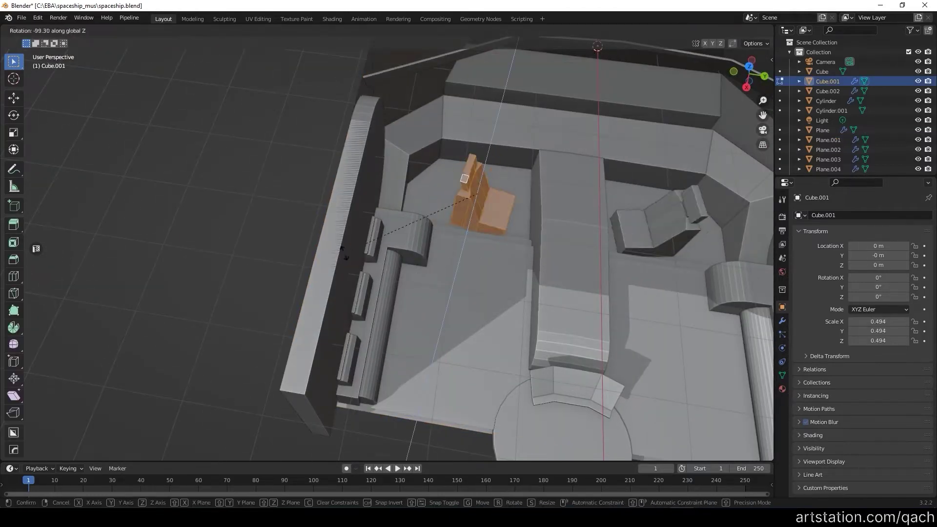
Step: Shift the selected floor faces of Plane.001 0.1971 m along X
{"action": "middle_click_drag", "start_coordinate": [465, 271], "coordinate": [535, 262]}
{"action": "key", "text": "Tab"}
{"action": "left_click", "coordinate": [537, 215]}
{"action": "mouse_move", "coordinate": [425, 227]}
{"action": "middle_mouse_down"}
{"action": "mouse_move", "coordinate": [464, 341]}
{"action": "mouse_move", "coordinate": [735, 120]}
{"action": "middle_mouse_up"}
{"action": "key", "text": "KP_0"}
{"action": "key", "text": "g"}
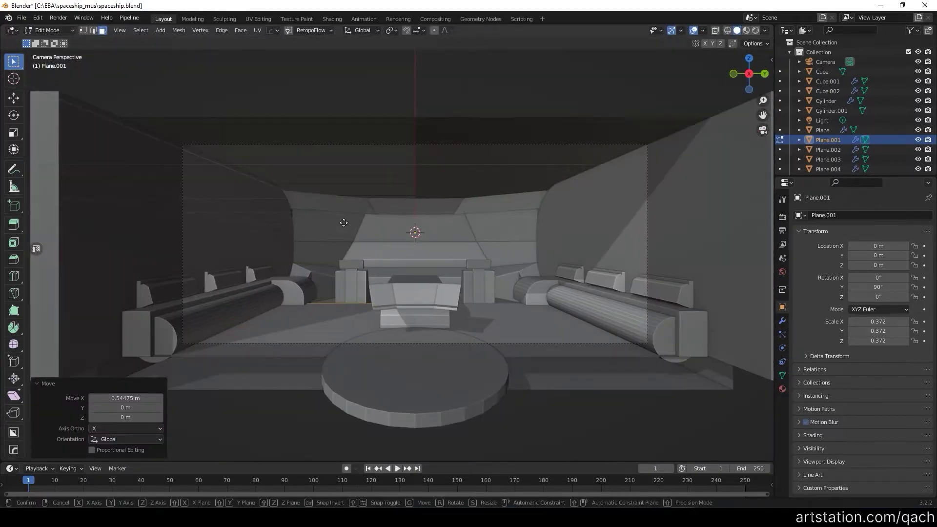
{"action": "left_click", "coordinate": [317, 235]}
{"action": "mouse_move", "coordinate": [317, 234]}
{"action": "middle_mouse_down"}
{"action": "mouse_move", "coordinate": [292, 222]}
{"action": "mouse_move", "coordinate": [303, 293]}
{"action": "mouse_move", "coordinate": [281, 343]}
{"action": "middle_mouse_up"}
{"action": "key", "text": "g"}
{"action": "key", "text": "x"}
{"action": "left_click", "coordinate": [292, 222]}
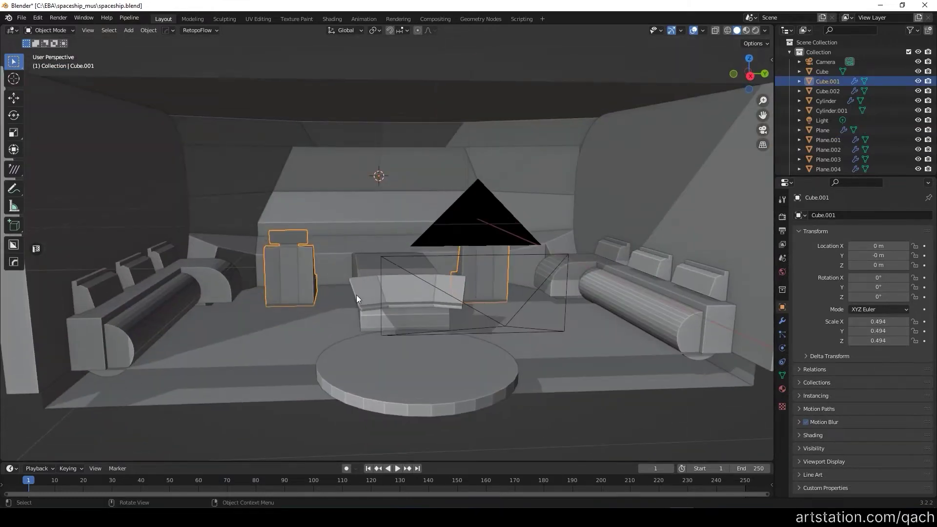
Step: Drop the top edges of Plane.002's low wall section 0.34816 m along Z
{"action": "scroll", "coordinate": [367, 312], "scroll_direction": "down", "scroll_amount": 2}
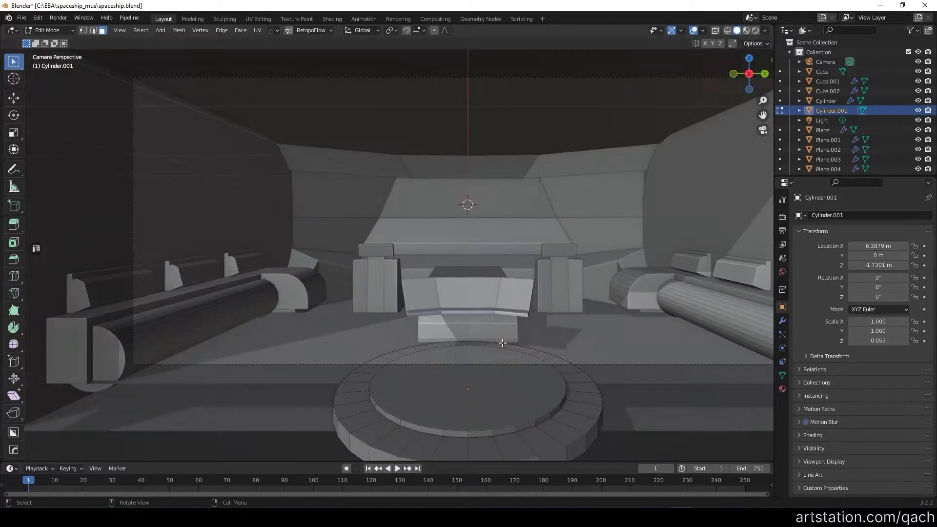
{"action": "key", "text": "Tab"}
{"action": "mouse_move", "coordinate": [433, 334]}
{"action": "middle_mouse_down"}
{"action": "mouse_move", "coordinate": [327, 311]}
{"action": "mouse_move", "coordinate": [418, 329]}
{"action": "mouse_move", "coordinate": [322, 283]}
{"action": "middle_mouse_up"}
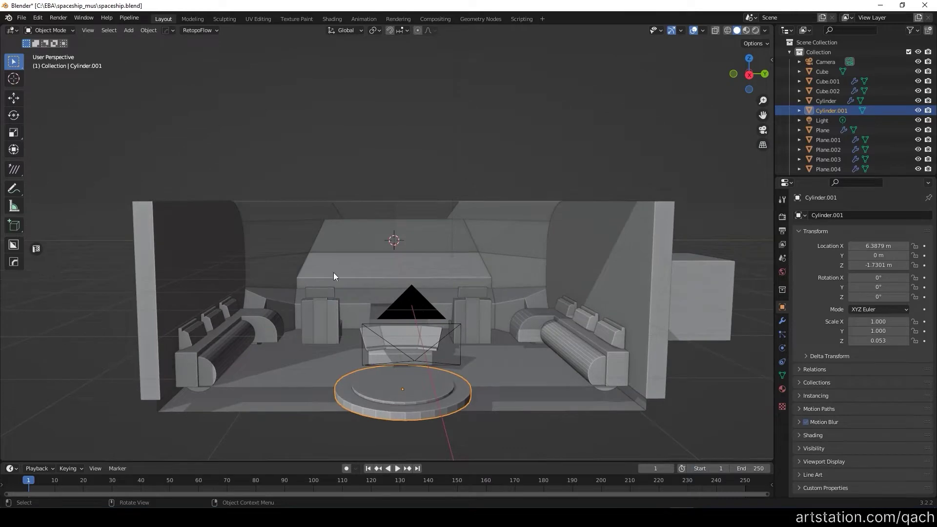
{"action": "mouse_move", "coordinate": [297, 303]}
{"action": "middle_mouse_down"}
{"action": "mouse_move", "coordinate": [352, 292]}
{"action": "mouse_move", "coordinate": [441, 372]}
{"action": "mouse_move", "coordinate": [398, 264]}
{"action": "middle_mouse_up"}
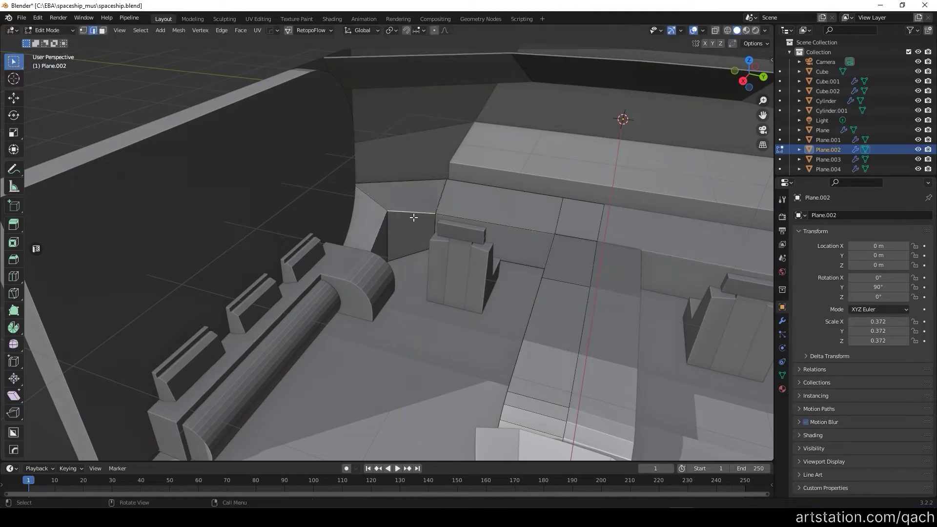
{"action": "scroll", "coordinate": [414, 218], "scroll_direction": "up", "scroll_amount": 3}
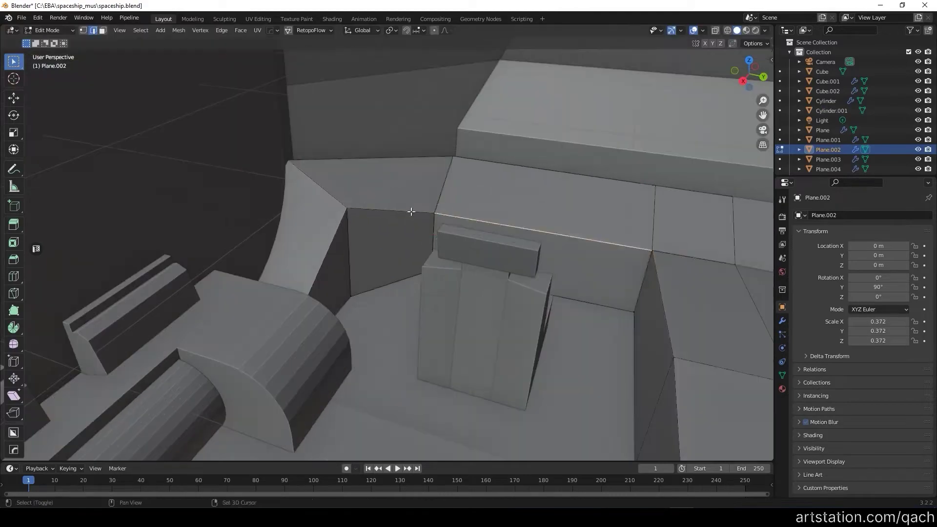
{"action": "key", "text": "Tab"}
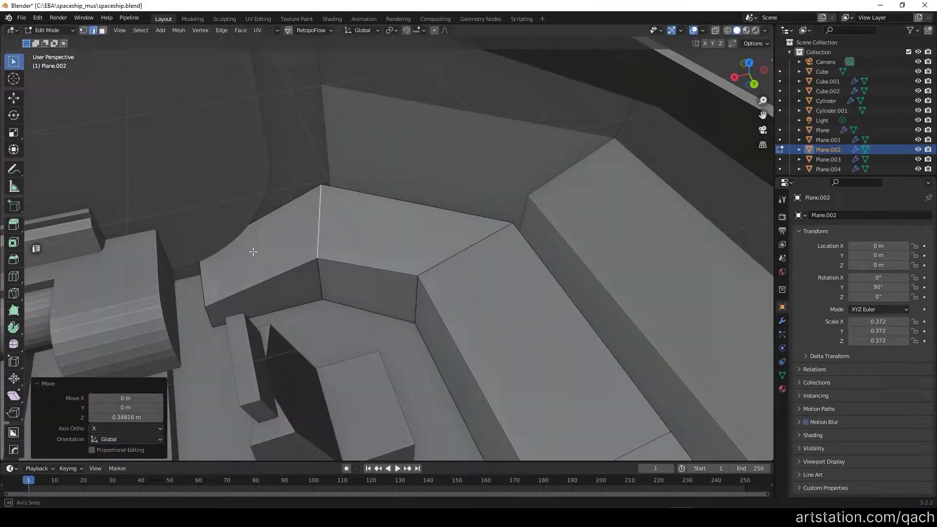
{"action": "scroll", "coordinate": [327, 186], "scroll_direction": "down", "scroll_amount": 5}
{"action": "mouse_move", "coordinate": [327, 185]}
{"action": "middle_mouse_down"}
{"action": "mouse_move", "coordinate": [528, 240]}
{"action": "mouse_move", "coordinate": [176, 237]}
{"action": "mouse_move", "coordinate": [564, 270]}
{"action": "middle_mouse_up"}
{"action": "left_click", "coordinate": [763, 130]}
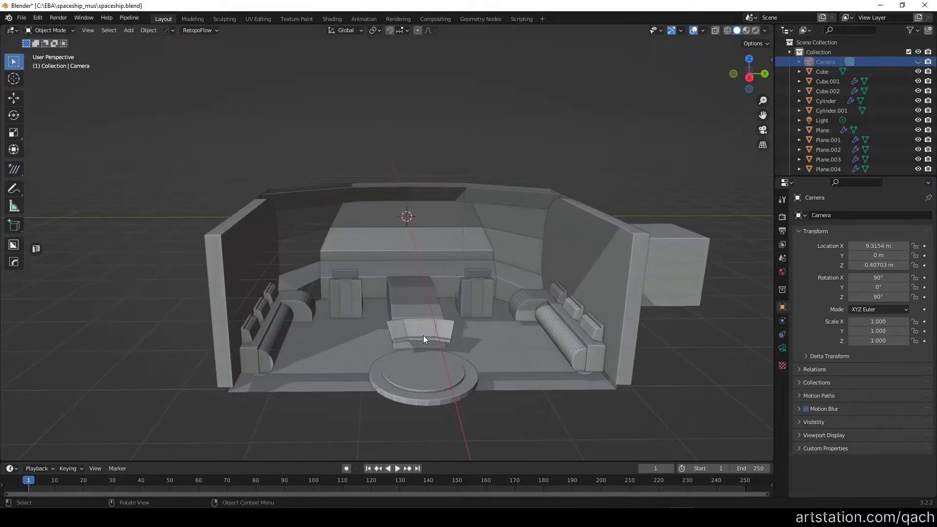
Step: Select the tilted console panel Plane.007 and check its mesh in Edit Mode
{"action": "scroll", "coordinate": [423, 336], "scroll_direction": "up", "scroll_amount": 5}
{"action": "left_click", "coordinate": [471, 326]}
{"action": "key", "text": "Tab"}
{"action": "mouse_move", "coordinate": [471, 330]}
{"action": "middle_mouse_down"}
{"action": "mouse_move", "coordinate": [558, 386]}
{"action": "mouse_move", "coordinate": [652, 327]}
{"action": "middle_mouse_up"}
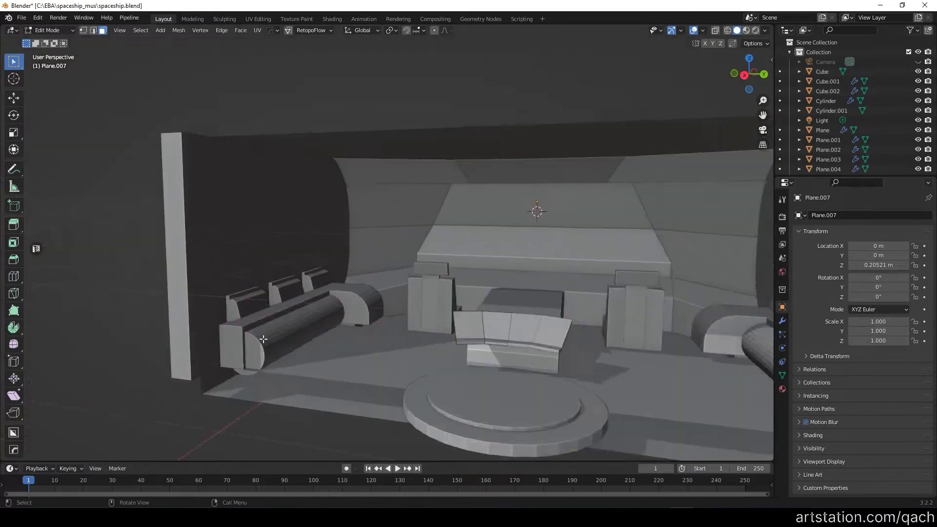
{"action": "key", "text": "Tab"}
Step: Raise both side benches and their round cushion by about 0.17 m
{"action": "left_click", "coordinate": [245, 310]}
{"action": "left_click", "coordinate": [296, 292]}
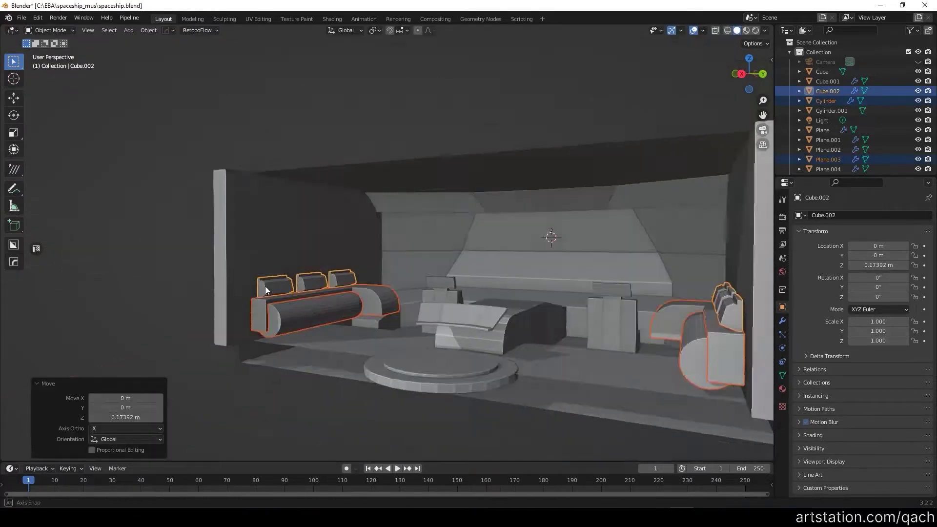
{"action": "middle_click_drag", "start_coordinate": [265, 286], "coordinate": [343, 326]}
{"action": "left_click", "coordinate": [261, 323]}
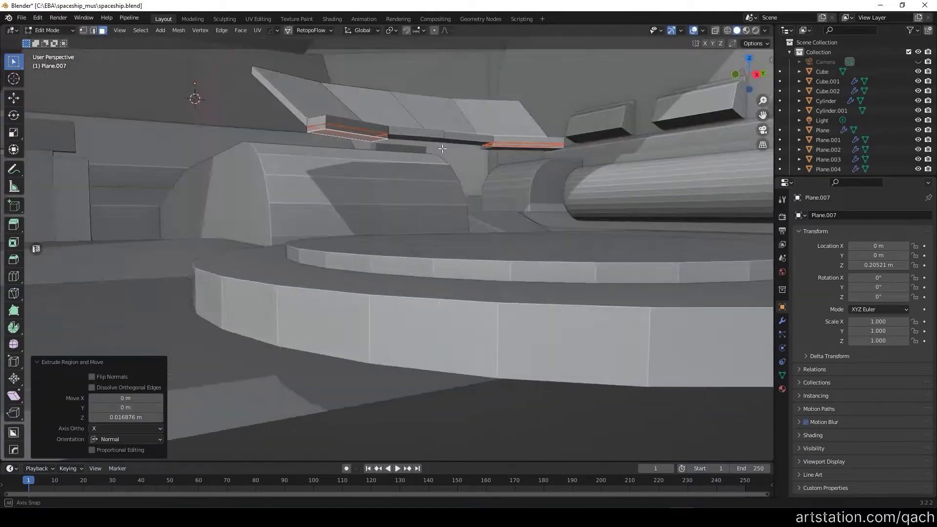
{"action": "mouse_move", "coordinate": [322, 131]}
{"action": "middle_mouse_down"}
{"action": "mouse_move", "coordinate": [396, 151]}
{"action": "mouse_move", "coordinate": [341, 104]}
{"action": "mouse_move", "coordinate": [322, 134]}
{"action": "mouse_move", "coordinate": [418, 146]}
{"action": "middle_mouse_up"}
Step: Duplicate the console's underside faces into a separate strip and narrow it along X
{"action": "left_click", "coordinate": [419, 147]}
{"action": "right_click", "coordinate": [339, 127]}
{"action": "key", "text": "Tab"}
{"action": "key", "text": "s"}
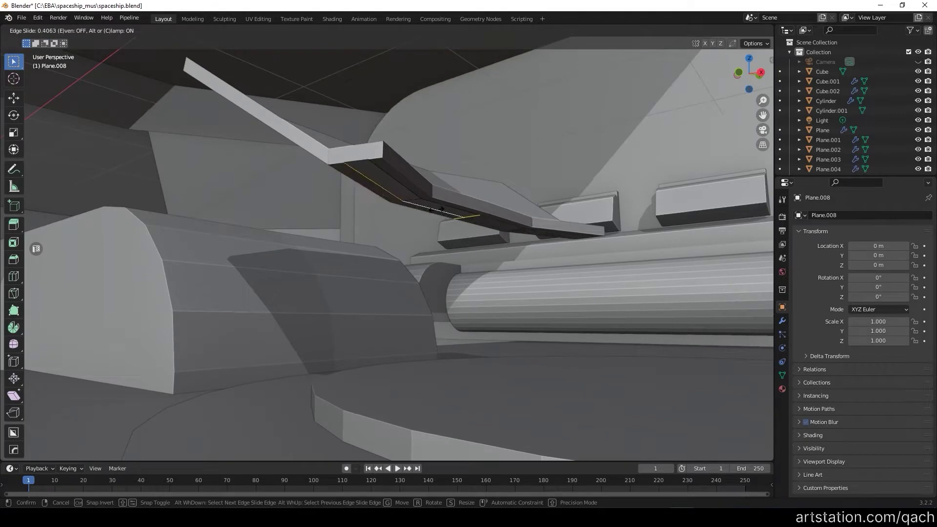
{"action": "left_click", "coordinate": [442, 209]}
Step: Offset the new Plane.008 strip 0.016876 m along its normals
{"action": "mouse_move", "coordinate": [442, 209]}
{"action": "middle_mouse_down"}
{"action": "mouse_move", "coordinate": [376, 180]}
{"action": "mouse_move", "coordinate": [425, 161]}
{"action": "mouse_move", "coordinate": [460, 251]}
{"action": "mouse_move", "coordinate": [295, 204]}
{"action": "middle_mouse_up"}
{"action": "key", "text": "3"}
{"action": "left_click", "coordinate": [221, 221]}
{"action": "mouse_move", "coordinate": [221, 221]}
{"action": "middle_mouse_down"}
{"action": "mouse_move", "coordinate": [140, 215]}
{"action": "mouse_move", "coordinate": [349, 197]}
{"action": "middle_mouse_up"}
{"action": "left_click", "coordinate": [250, 224]}
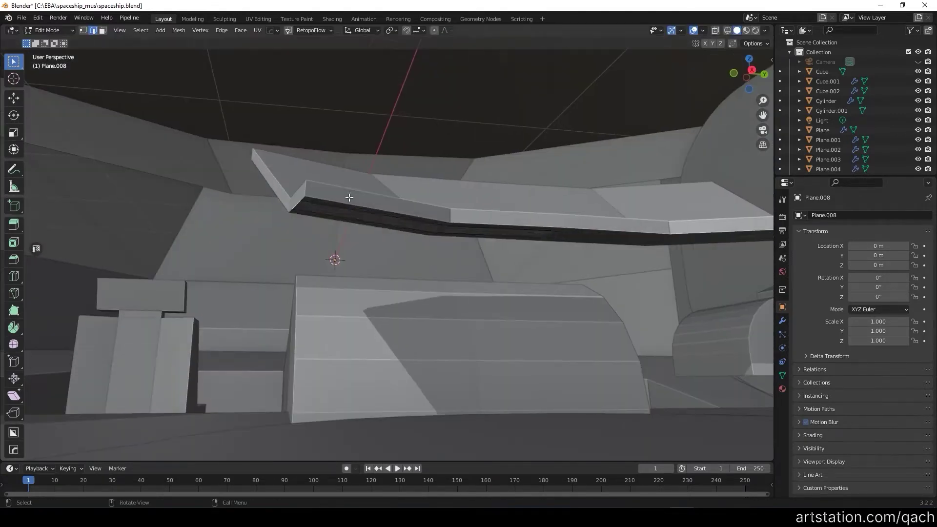
{"action": "left_click", "coordinate": [260, 203]}
{"action": "mouse_move", "coordinate": [260, 203]}
{"action": "middle_mouse_down"}
{"action": "mouse_move", "coordinate": [410, 191]}
{"action": "mouse_move", "coordinate": [424, 253]}
{"action": "mouse_move", "coordinate": [496, 147]}
{"action": "mouse_move", "coordinate": [317, 171]}
{"action": "mouse_move", "coordinate": [356, 153]}
{"action": "mouse_move", "coordinate": [270, 206]}
{"action": "middle_mouse_up"}
{"action": "key", "text": "e"}
{"action": "left_click", "coordinate": [328, 161]}
Step: Extrude the strip as a manifold to thicken the support frame
{"action": "key", "text": "alt+e"}
{"action": "left_click", "coordinate": [244, 227]}
{"action": "left_click", "coordinate": [311, 156]}
{"action": "middle_click_drag", "start_coordinate": [230, 264], "coordinate": [205, 249]}
{"action": "key", "text": "e"}
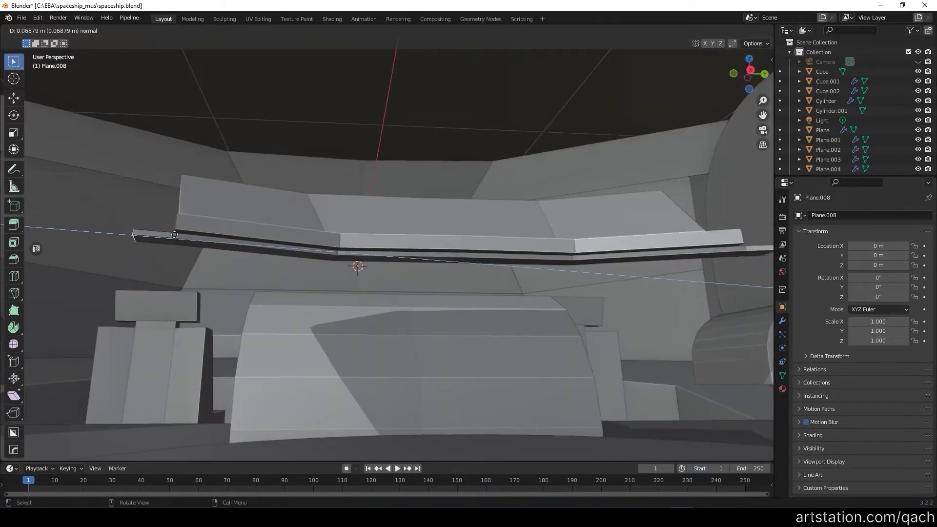
{"action": "mouse_move", "coordinate": [340, 256]}
{"action": "middle_mouse_down"}
{"action": "mouse_move", "coordinate": [126, 230]}
{"action": "mouse_move", "coordinate": [283, 224]}
{"action": "mouse_move", "coordinate": [292, 195]}
{"action": "mouse_move", "coordinate": [332, 175]}
{"action": "mouse_move", "coordinate": [342, 196]}
{"action": "mouse_move", "coordinate": [198, 248]}
{"action": "middle_mouse_up"}
{"action": "scroll", "coordinate": [345, 247], "scroll_direction": "up", "scroll_amount": 3}
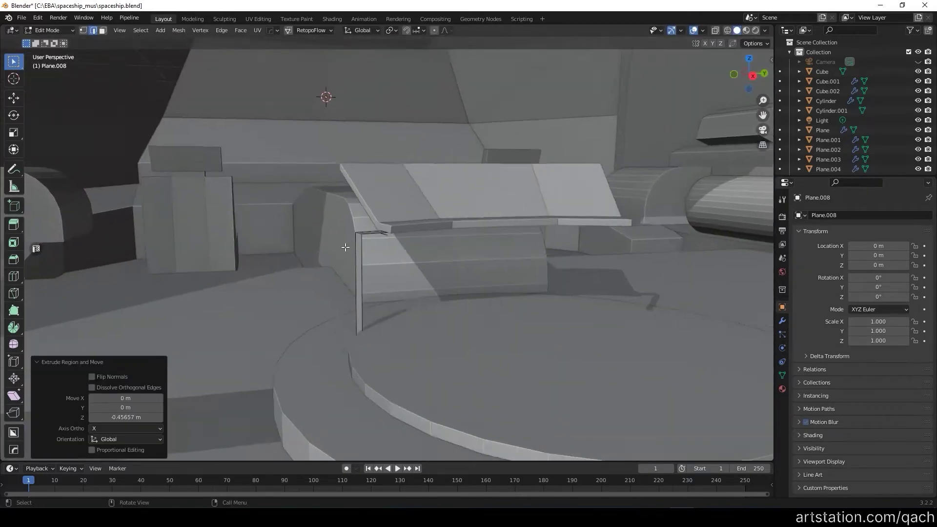
Step: Extend the frame's legs down to the round platform and round its corners
{"action": "left_click", "coordinate": [368, 380]}
{"action": "mouse_move", "coordinate": [368, 379]}
{"action": "middle_mouse_down"}
{"action": "mouse_move", "coordinate": [439, 244]}
{"action": "mouse_move", "coordinate": [552, 171]}
{"action": "mouse_move", "coordinate": [596, 161]}
{"action": "mouse_move", "coordinate": [367, 137]}
{"action": "mouse_move", "coordinate": [420, 110]}
{"action": "middle_mouse_up"}
{"action": "scroll", "coordinate": [337, 124], "scroll_direction": "down", "scroll_amount": 3}
{"action": "left_click", "coordinate": [409, 140]}
{"action": "key", "text": "alt+e"}
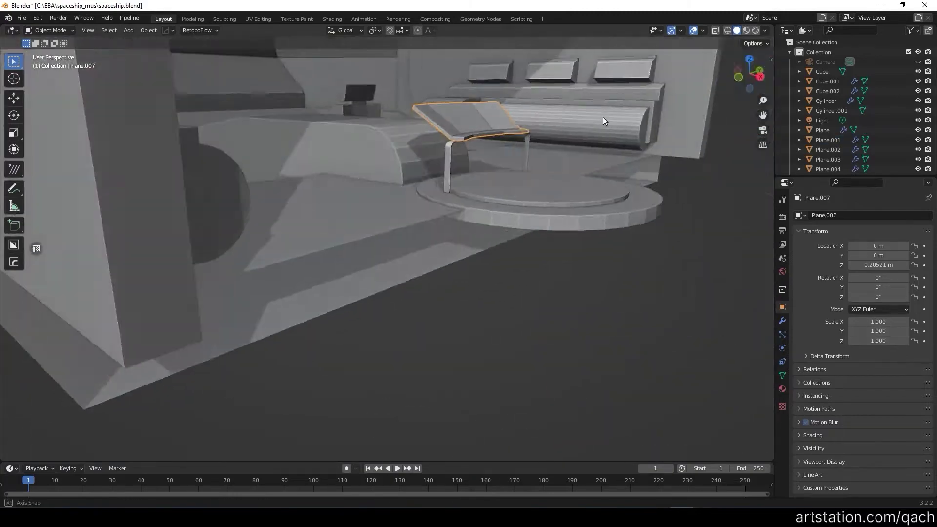
{"action": "mouse_move", "coordinate": [604, 121]}
{"action": "middle_mouse_down"}
{"action": "mouse_move", "coordinate": [379, 154]}
{"action": "mouse_move", "coordinate": [456, 179]}
{"action": "mouse_move", "coordinate": [477, 130]}
{"action": "mouse_move", "coordinate": [429, 131]}
{"action": "mouse_move", "coordinate": [487, 127]}
{"action": "mouse_move", "coordinate": [250, 221]}
{"action": "mouse_move", "coordinate": [482, 221]}
{"action": "mouse_move", "coordinate": [370, 166]}
{"action": "mouse_move", "coordinate": [541, 243]}
{"action": "middle_mouse_up"}
{"action": "scroll", "coordinate": [445, 146], "scroll_direction": "down", "scroll_amount": 5}
Step: Add a cube, shrink it to 0.277, and slide it along X under the console
{"action": "key", "text": "shift+a"}
{"action": "left_click", "coordinate": [579, 252]}
{"action": "key", "text": "g"}
{"action": "key", "text": "x"}
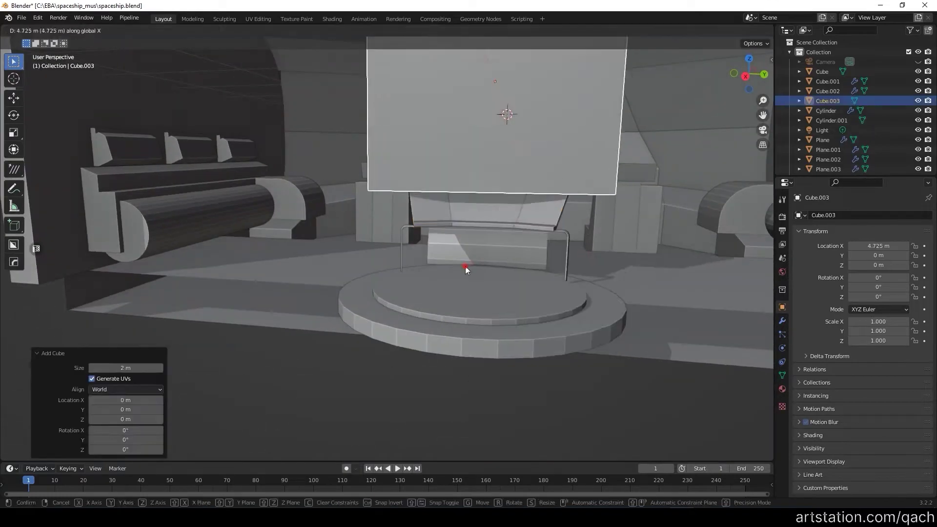
{"action": "left_click", "coordinate": [556, 194]}
{"action": "middle_click_drag", "start_coordinate": [556, 194], "coordinate": [329, 200]}
{"action": "key", "text": "g"}
{"action": "key", "text": "x"}
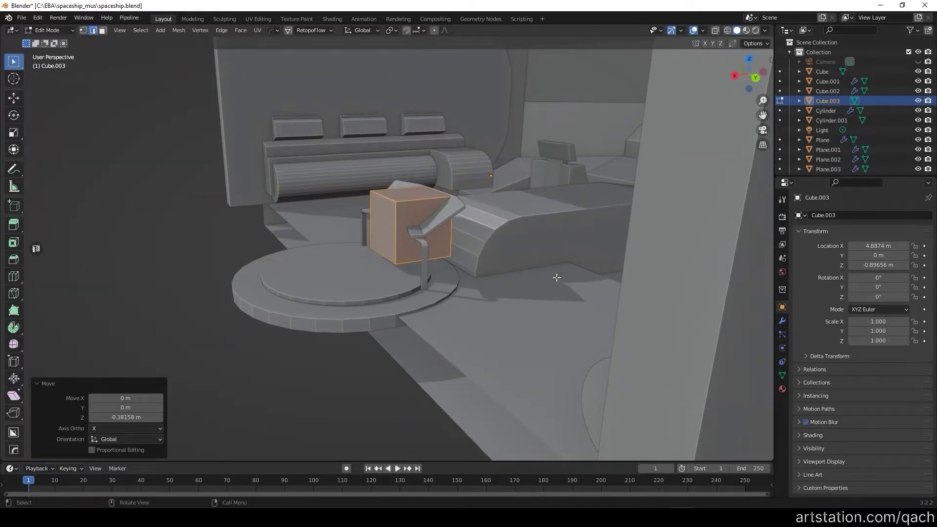
{"action": "scroll", "coordinate": [424, 242], "scroll_direction": "up", "scroll_amount": 5}
{"action": "scroll", "coordinate": [425, 242], "scroll_direction": "up", "scroll_amount": 5}
{"action": "scroll", "coordinate": [390, 239], "scroll_direction": "up", "scroll_amount": 3}
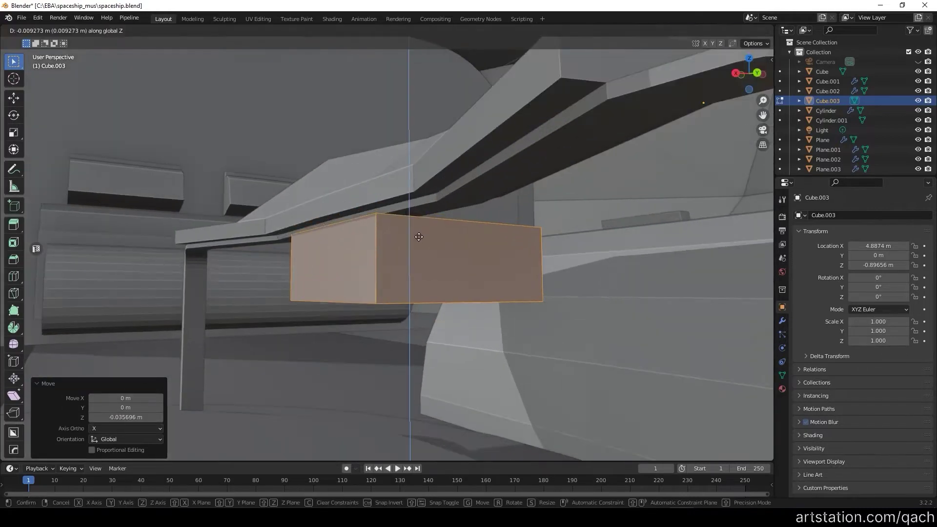
Step: Lower the cube between the frame's legs and bevel one of its edges
{"action": "key", "text": "g"}
{"action": "key", "text": "z"}
{"action": "left_click", "coordinate": [367, 237]}
{"action": "left_click", "coordinate": [473, 162]}
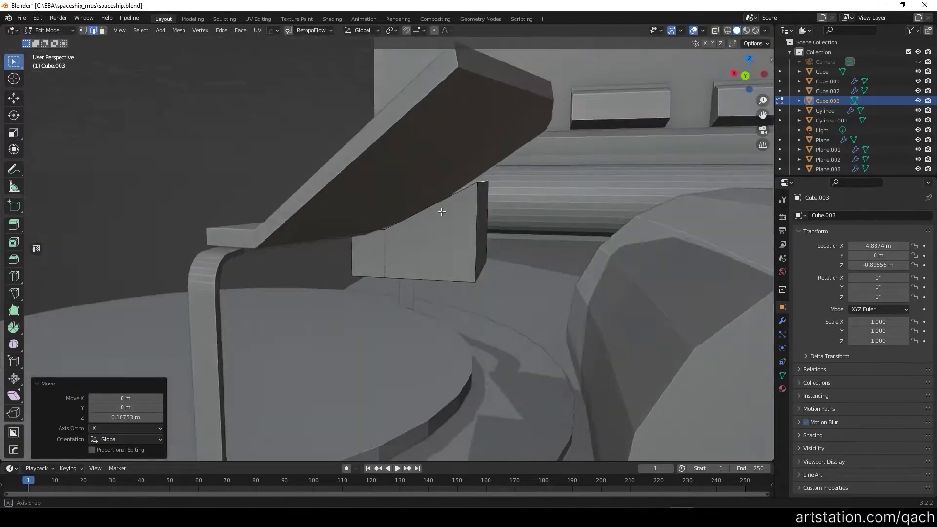
{"action": "middle_click_drag", "start_coordinate": [473, 161], "coordinate": [447, 177]}
{"action": "key", "text": "Tab"}
{"action": "key", "text": "ctrl+b"}
{"action": "left_click", "coordinate": [522, 241]}
{"action": "middle_click_drag", "start_coordinate": [522, 241], "coordinate": [436, 311]}
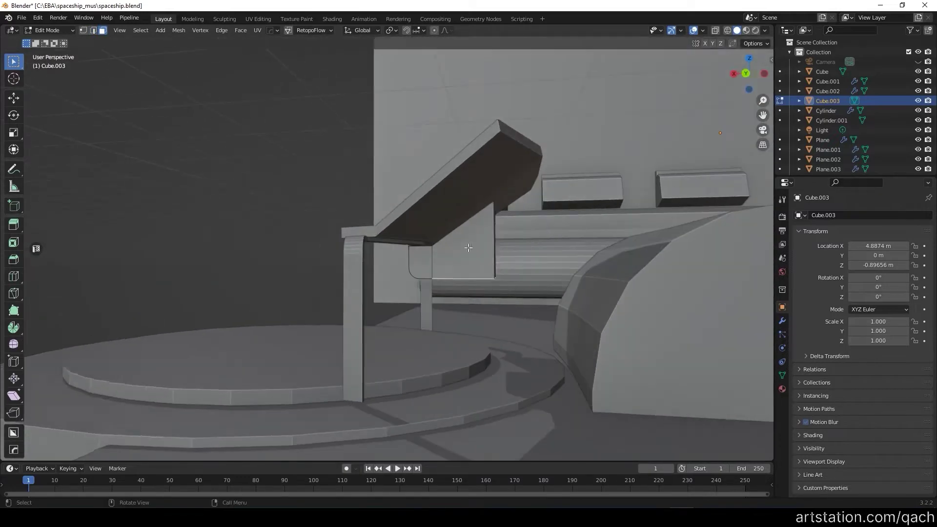
Step: Extrude the block's bottom face down toward the platform, then return to Object Mode
{"action": "key", "text": "e"}
{"action": "left_click", "coordinate": [468, 273]}
{"action": "middle_click_drag", "start_coordinate": [469, 274], "coordinate": [475, 346]}
{"action": "key", "text": "g"}
{"action": "left_click", "coordinate": [500, 391]}
{"action": "scroll", "coordinate": [500, 391], "scroll_direction": "down", "scroll_amount": 5}
{"action": "mouse_move", "coordinate": [500, 391]}
{"action": "middle_mouse_down"}
{"action": "mouse_move", "coordinate": [610, 327]}
{"action": "mouse_move", "coordinate": [539, 271]}
{"action": "middle_mouse_up"}
{"action": "key", "text": "Tab"}
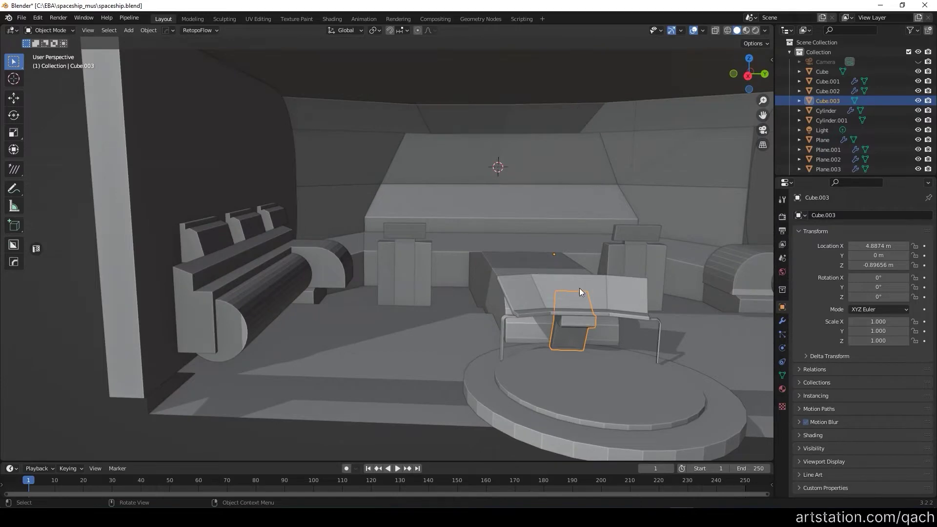
{"action": "middle_click_drag", "start_coordinate": [513, 327], "coordinate": [425, 251]}
{"action": "scroll", "coordinate": [424, 251], "scroll_direction": "down", "scroll_amount": 5}
{"action": "middle_click_drag", "start_coordinate": [325, 275], "coordinate": [411, 394]}
{"action": "scroll", "coordinate": [411, 395], "scroll_direction": "up", "scroll_amount": 4}
{"action": "left_click", "coordinate": [406, 358]}
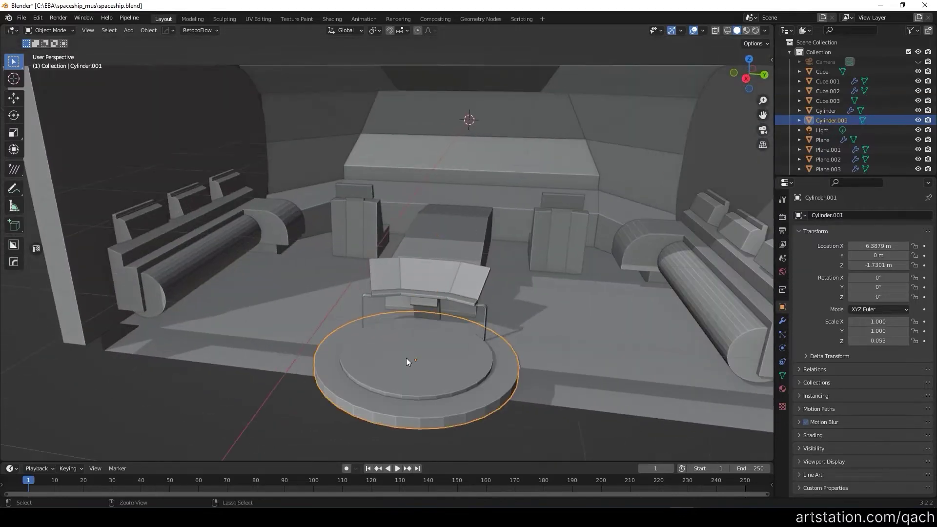
Step: Inset the face of the side wall panel Plane.005
{"action": "scroll", "coordinate": [464, 367], "scroll_direction": "down", "scroll_amount": 3}
{"action": "left_click", "coordinate": [301, 284]}
{"action": "middle_click_drag", "start_coordinate": [301, 284], "coordinate": [410, 333]}
{"action": "mouse_move", "coordinate": [98, 359]}
{"action": "middle_mouse_down"}
{"action": "mouse_move", "coordinate": [204, 309]}
{"action": "mouse_move", "coordinate": [538, 226]}
{"action": "middle_mouse_up"}
{"action": "key", "text": "Tab"}
{"action": "scroll", "coordinate": [226, 322], "scroll_direction": "down", "scroll_amount": 3}
{"action": "scroll", "coordinate": [304, 285], "scroll_direction": "up", "scroll_amount": 4}
{"action": "scroll", "coordinate": [501, 278], "scroll_direction": "up", "scroll_amount": 2}
{"action": "scroll", "coordinate": [255, 192], "scroll_direction": "down", "scroll_amount": 4}
{"action": "key", "text": "Tab"}
{"action": "key", "text": "e"}
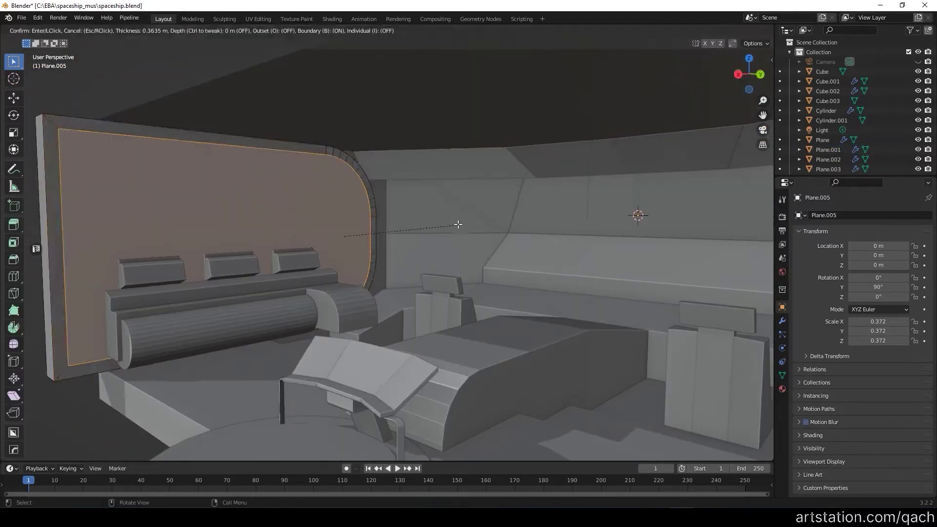
{"action": "left_click", "coordinate": [476, 262]}
{"action": "key", "text": "Tab"}
Step: Rework the low trim wall Plane.002, sliding one back console edge by -0.1289
{"action": "scroll", "coordinate": [470, 252], "scroll_direction": "down", "scroll_amount": 4}
{"action": "left_click", "coordinate": [502, 252]}
{"action": "mouse_move", "coordinate": [501, 252]}
{"action": "middle_mouse_down"}
{"action": "mouse_move", "coordinate": [558, 288]}
{"action": "mouse_move", "coordinate": [522, 206]}
{"action": "middle_mouse_up"}
{"action": "middle_click_drag", "start_coordinate": [562, 293], "coordinate": [625, 264]}
{"action": "scroll", "coordinate": [529, 274], "scroll_direction": "up", "scroll_amount": 5}
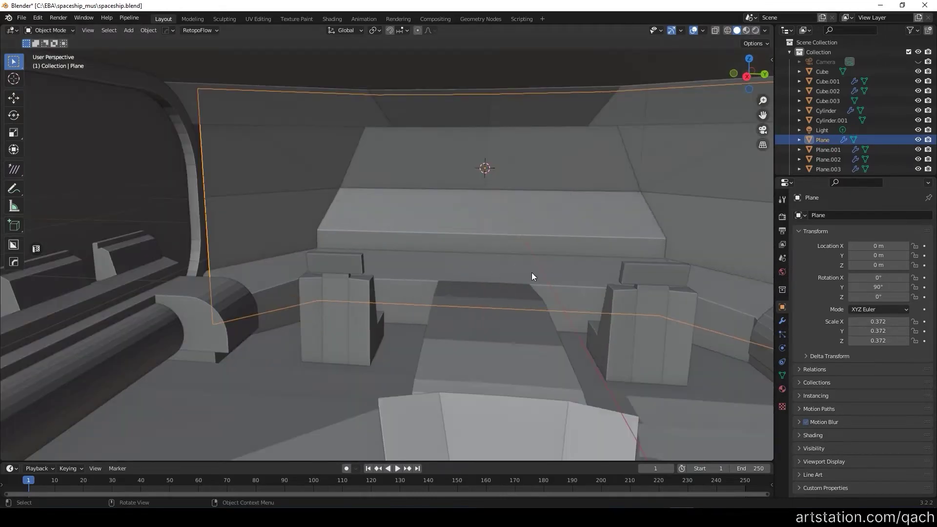
{"action": "key", "text": "Tab"}
{"action": "middle_click_drag", "start_coordinate": [281, 274], "coordinate": [169, 259]}
{"action": "scroll", "coordinate": [308, 251], "scroll_direction": "up", "scroll_amount": 3}
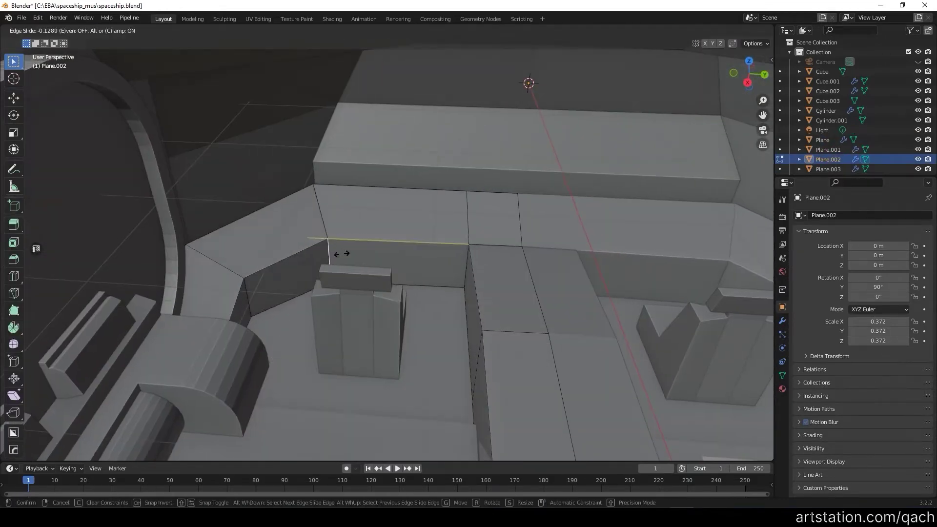
{"action": "middle_click_drag", "start_coordinate": [328, 249], "coordinate": [428, 299]}
{"action": "scroll", "coordinate": [428, 299], "scroll_direction": "up", "scroll_amount": 3}
{"action": "key", "text": "Tab"}
{"action": "mouse_move", "coordinate": [511, 311]}
{"action": "middle_mouse_down"}
{"action": "mouse_move", "coordinate": [453, 297]}
{"action": "mouse_move", "coordinate": [435, 350]}
{"action": "mouse_move", "coordinate": [463, 242]}
{"action": "middle_mouse_up"}
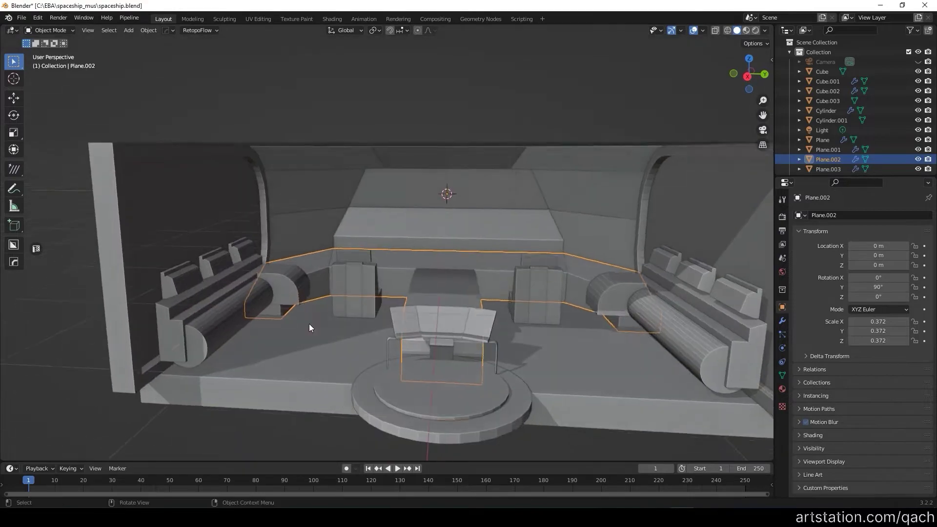
Step: Scale down the copied round platform disc and lower it along Z
{"action": "middle_click_drag", "start_coordinate": [309, 323], "coordinate": [473, 402]}
{"action": "left_click", "coordinate": [441, 394]}
{"action": "key", "text": "KP_7"}
{"action": "key", "text": "s"}
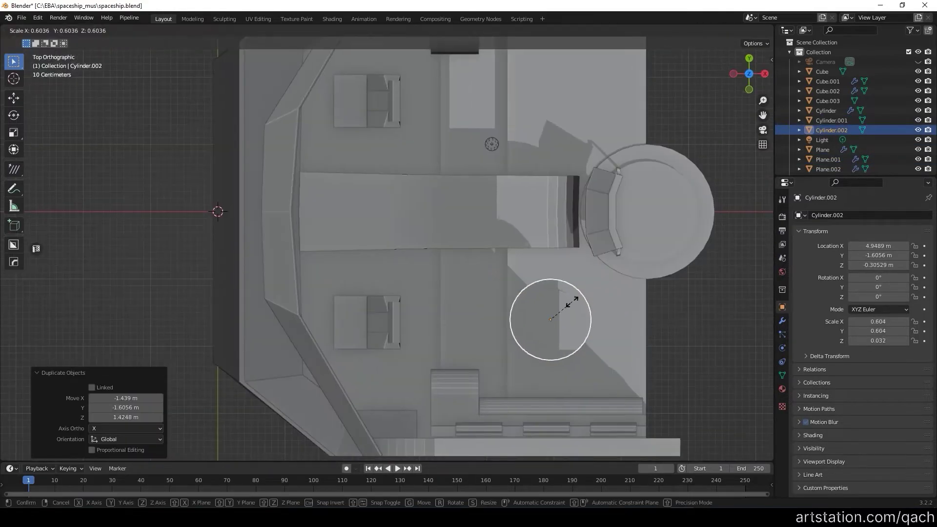
{"action": "key", "text": "g"}
{"action": "key", "text": "z"}
{"action": "left_click", "coordinate": [371, 222]}
{"action": "middle_click_drag", "start_coordinate": [371, 221], "coordinate": [535, 271]}
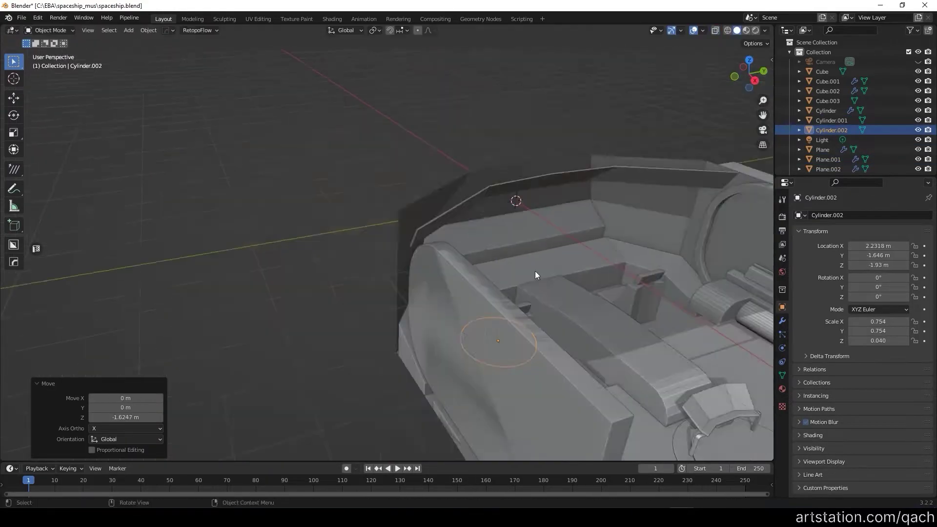
{"action": "key", "text": "g"}
{"action": "key", "text": "z"}
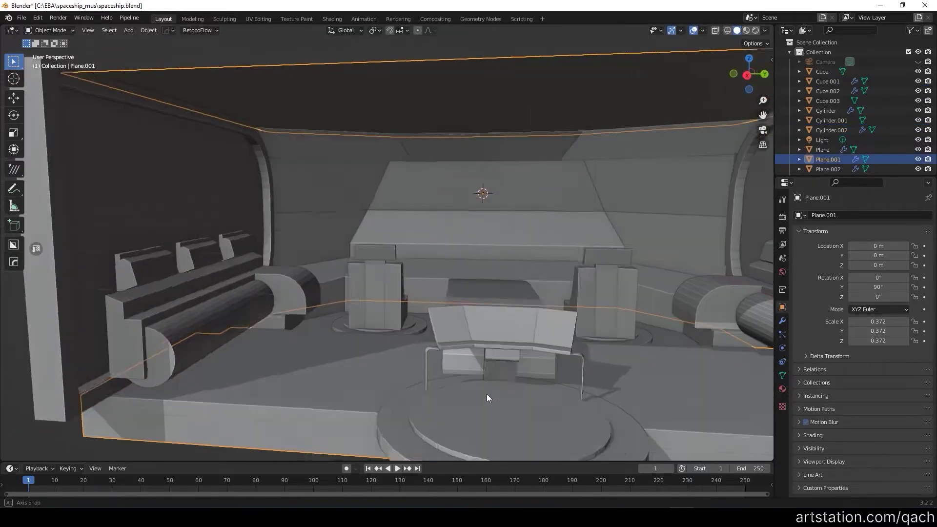
Step: Edit the low trim wall's mesh and prepare edge loops on its central console
{"action": "middle_click_drag", "start_coordinate": [488, 394], "coordinate": [367, 313]}
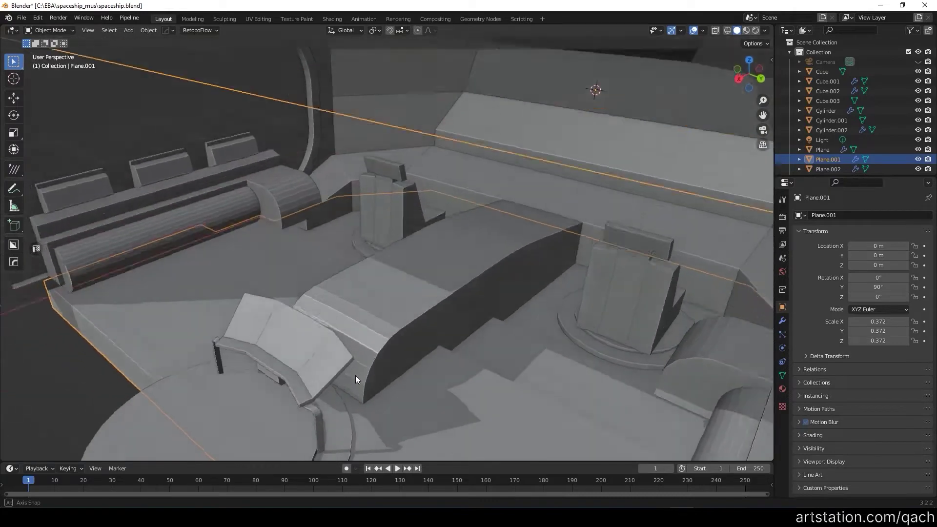
{"action": "left_click", "coordinate": [367, 314]}
{"action": "key", "text": "Tab"}
{"action": "left_click", "coordinate": [606, 411], "text": "shift"}
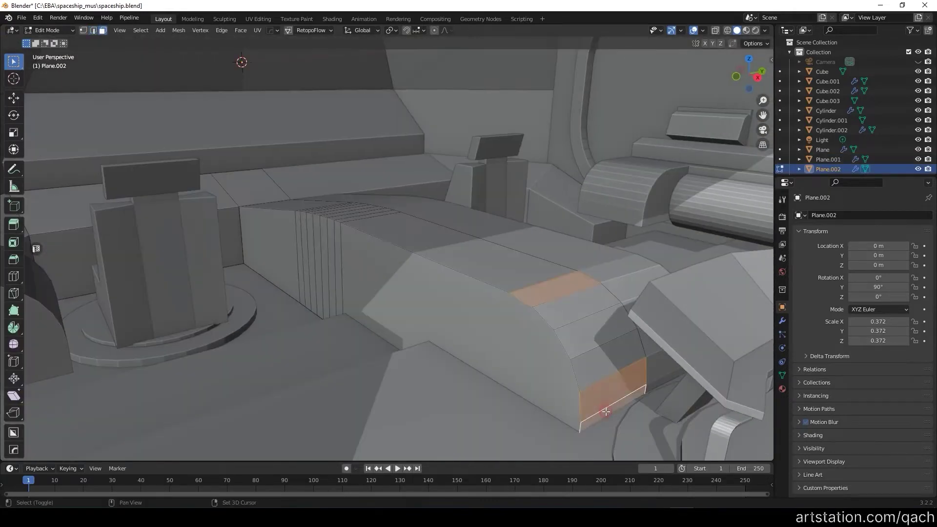
{"action": "middle_click_drag", "start_coordinate": [574, 315], "coordinate": [484, 145]}
{"action": "key", "text": "ctrl+r"}
{"action": "mouse_move", "coordinate": [518, 177]}
{"action": "middle_mouse_down"}
{"action": "mouse_move", "coordinate": [567, 210]}
{"action": "mouse_move", "coordinate": [547, 198]}
{"action": "mouse_move", "coordinate": [517, 321]}
{"action": "mouse_move", "coordinate": [408, 188]}
{"action": "mouse_move", "coordinate": [423, 121]}
{"action": "middle_mouse_up"}
{"action": "left_click", "coordinate": [517, 320]}
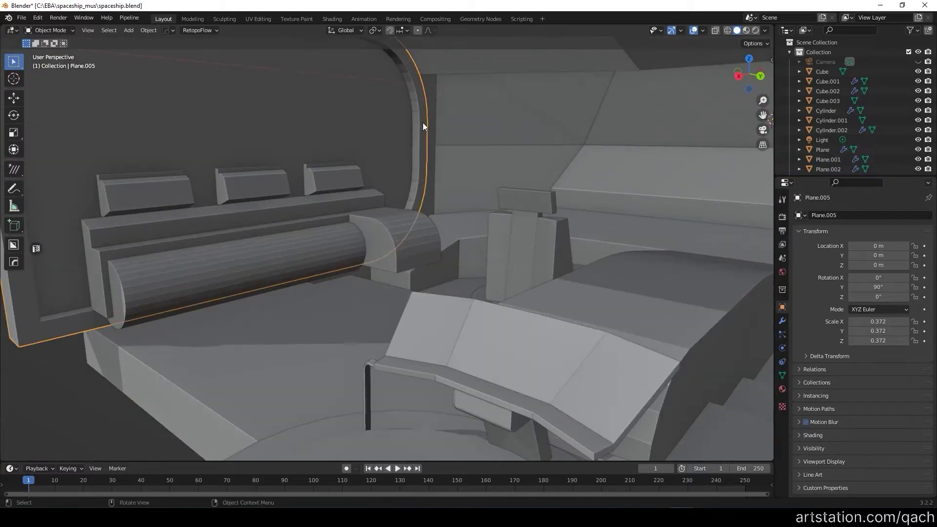
{"action": "left_click", "coordinate": [423, 121]}
{"action": "scroll", "coordinate": [631, 138], "scroll_direction": "down", "scroll_amount": 5}
{"action": "scroll", "coordinate": [548, 180], "scroll_direction": "down", "scroll_amount": 2}
{"action": "mouse_move", "coordinate": [548, 180]}
{"action": "middle_mouse_down"}
{"action": "mouse_move", "coordinate": [640, 367]}
{"action": "mouse_move", "coordinate": [491, 206]}
{"action": "mouse_move", "coordinate": [237, 215]}
{"action": "middle_mouse_up"}
{"action": "scroll", "coordinate": [491, 206], "scroll_direction": "up", "scroll_amount": 4}
Step: Bevel the back trim strip's edges by 0.843 m and return to Object Mode
{"action": "left_click", "coordinate": [355, 182]}
{"action": "key", "text": "Tab"}
{"action": "left_click", "coordinate": [355, 182], "text": "alt"}
{"action": "key", "text": "g"}
{"action": "key", "text": "g"}
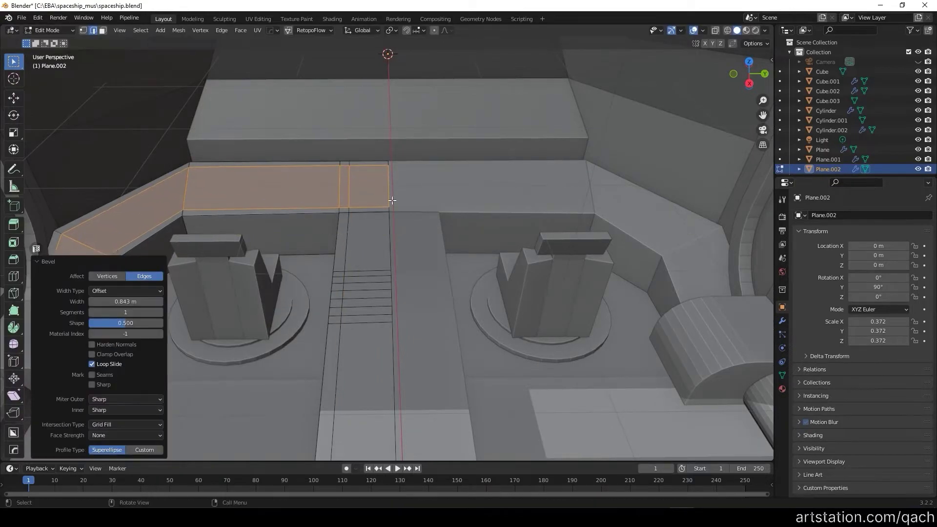
{"action": "left_click", "coordinate": [436, 212]}
{"action": "key", "text": "Tab"}
{"action": "scroll", "coordinate": [419, 224], "scroll_direction": "down", "scroll_amount": 5}
{"action": "middle_click_drag", "start_coordinate": [419, 225], "coordinate": [332, 279]}
{"action": "left_click", "coordinate": [392, 95]}
{"action": "mouse_move", "coordinate": [392, 94]}
{"action": "middle_mouse_down"}
{"action": "mouse_move", "coordinate": [431, 318]}
{"action": "mouse_move", "coordinate": [426, 279]}
{"action": "mouse_move", "coordinate": [230, 243]}
{"action": "mouse_move", "coordinate": [225, 233]}
{"action": "middle_mouse_up"}
Step: Add a cube, shrink it, narrow it and place it at the end of the left bench
{"action": "key", "text": "shift+a"}
{"action": "left_click", "coordinate": [342, 79]}
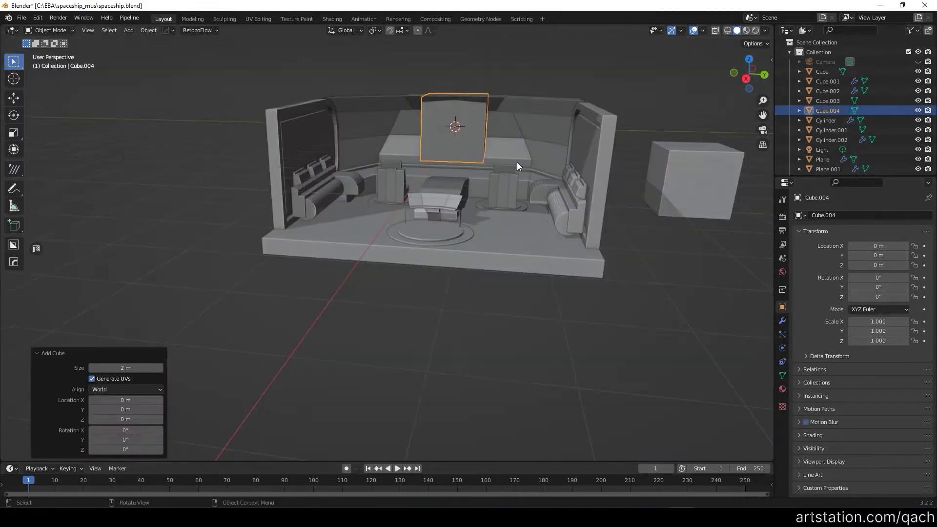
{"action": "key", "text": "Tab"}
{"action": "key", "text": "s"}
{"action": "left_click", "coordinate": [429, 165]}
{"action": "middle_click_drag", "start_coordinate": [429, 165], "coordinate": [659, 109]}
{"action": "key", "text": "g"}
{"action": "left_click", "coordinate": [474, 283]}
{"action": "key", "text": "s"}
{"action": "left_click", "coordinate": [331, 300]}
{"action": "mouse_move", "coordinate": [332, 300]}
{"action": "middle_mouse_down"}
{"action": "mouse_move", "coordinate": [377, 271]}
{"action": "mouse_move", "coordinate": [195, 319]}
{"action": "mouse_move", "coordinate": [402, 287]}
{"action": "middle_mouse_up"}
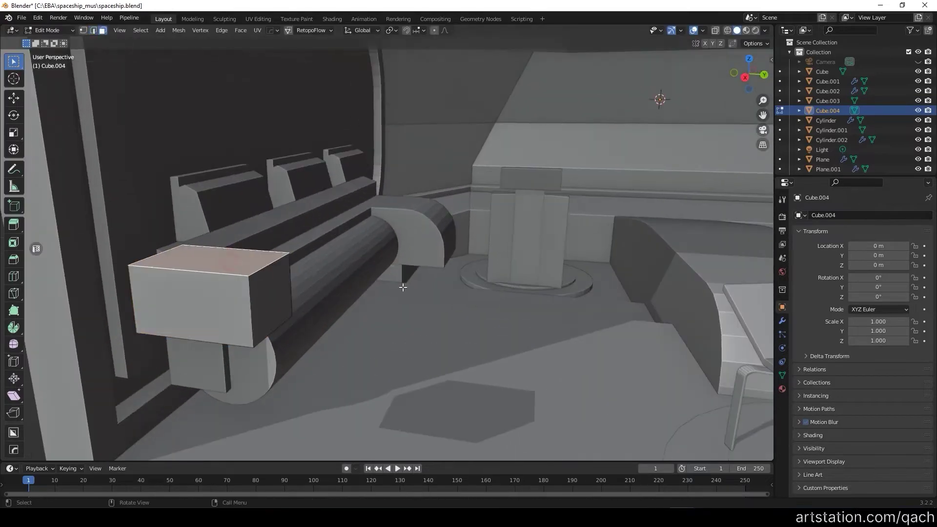
Step: Loop cut and bevel the block, then inset its front face
{"action": "left_click", "coordinate": [321, 278]}
{"action": "mouse_move", "coordinate": [321, 278]}
{"action": "middle_mouse_down"}
{"action": "mouse_move", "coordinate": [613, 286]}
{"action": "mouse_move", "coordinate": [440, 269]}
{"action": "middle_mouse_up"}
{"action": "key", "text": "ctrl+r"}
{"action": "left_click", "coordinate": [593, 286]}
{"action": "key", "text": "ctrl+b"}
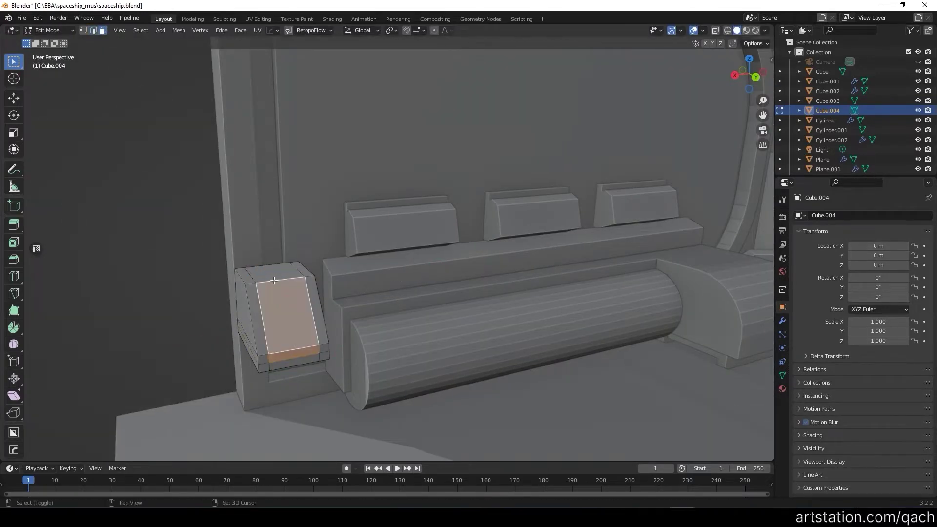
{"action": "left_click", "coordinate": [280, 300]}
Step: Push the block's front face to slant it, then leave Edit Mode
{"action": "middle_click_drag", "start_coordinate": [281, 300], "coordinate": [342, 318]}
{"action": "key", "text": "g"}
{"action": "left_click", "coordinate": [374, 384]}
{"action": "mouse_move", "coordinate": [374, 385]}
{"action": "middle_mouse_down"}
{"action": "mouse_move", "coordinate": [366, 390]}
{"action": "mouse_move", "coordinate": [408, 382]}
{"action": "mouse_move", "coordinate": [499, 324]}
{"action": "middle_mouse_up"}
{"action": "key", "text": "Tab"}
{"action": "left_click", "coordinate": [500, 326]}
Step: Isolate the bench base panel Plane.003 in Edit Mode and select its lower edge loop
{"action": "left_click", "coordinate": [312, 292]}
{"action": "key", "text": "Tab"}
{"action": "middle_click_drag", "start_coordinate": [312, 292], "coordinate": [307, 253]}
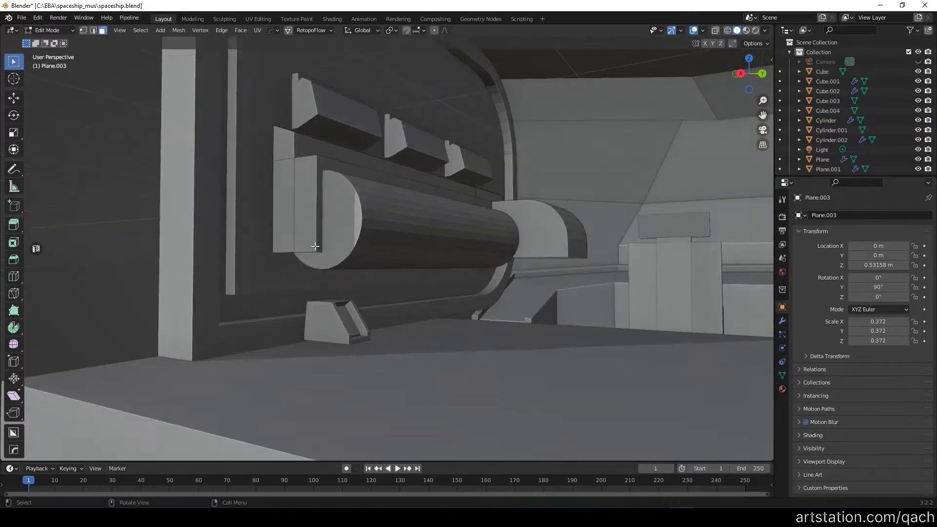
{"action": "left_click", "coordinate": [308, 252], "text": "alt"}
{"action": "mouse_move", "coordinate": [364, 301]}
{"action": "middle_mouse_down"}
{"action": "mouse_move", "coordinate": [374, 253]}
{"action": "mouse_move", "coordinate": [465, 264]}
{"action": "mouse_move", "coordinate": [245, 283]}
{"action": "mouse_move", "coordinate": [304, 270]}
{"action": "middle_mouse_up"}
{"action": "key", "text": "KP_Divide"}
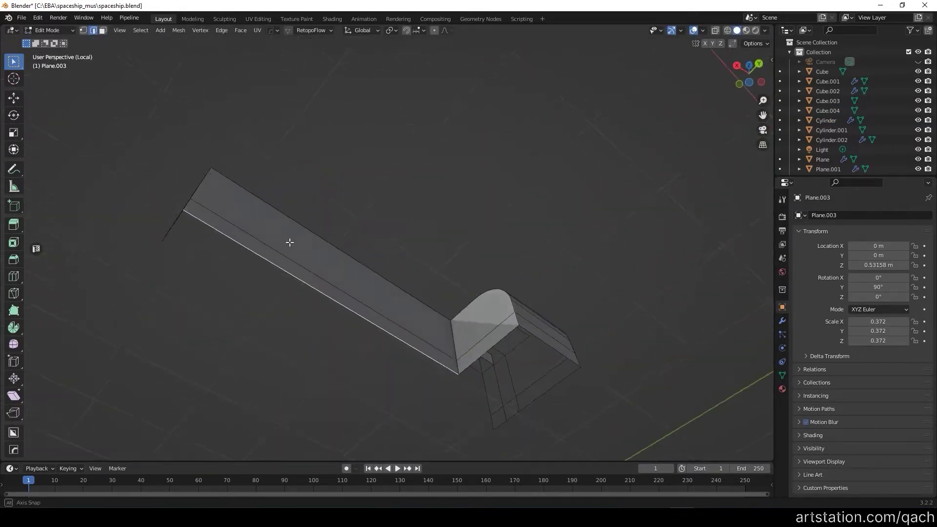
{"action": "mouse_move", "coordinate": [569, 276]}
{"action": "middle_mouse_down"}
{"action": "mouse_move", "coordinate": [468, 242]}
{"action": "mouse_move", "coordinate": [498, 303]}
{"action": "mouse_move", "coordinate": [446, 244]}
{"action": "middle_mouse_up"}
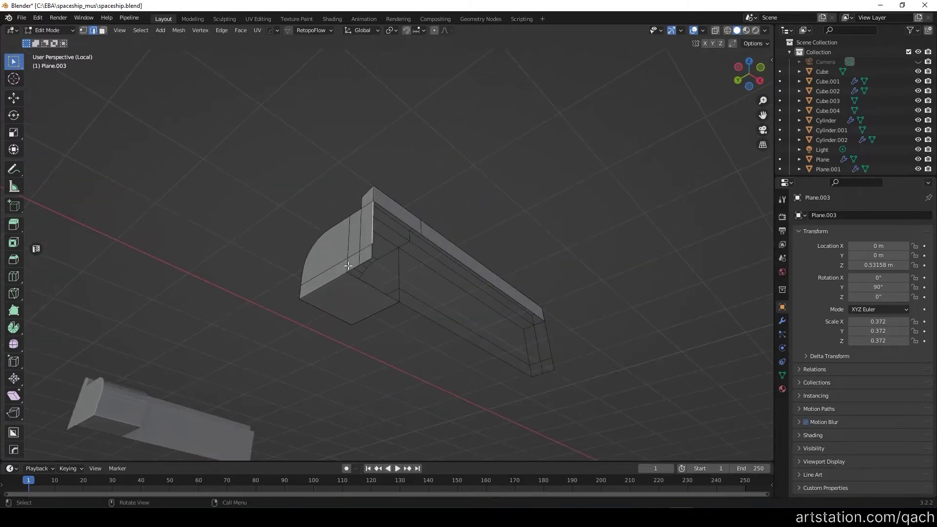
{"action": "middle_click_drag", "start_coordinate": [643, 366], "coordinate": [398, 236]}
{"action": "mouse_move", "coordinate": [554, 392]}
{"action": "middle_mouse_down"}
{"action": "mouse_move", "coordinate": [482, 298]}
{"action": "mouse_move", "coordinate": [529, 356]}
{"action": "mouse_move", "coordinate": [610, 385]}
{"action": "mouse_move", "coordinate": [508, 314]}
{"action": "mouse_move", "coordinate": [128, 346]}
{"action": "mouse_move", "coordinate": [506, 351]}
{"action": "mouse_move", "coordinate": [309, 408]}
{"action": "mouse_move", "coordinate": [383, 314]}
{"action": "mouse_move", "coordinate": [302, 249]}
{"action": "mouse_move", "coordinate": [249, 359]}
{"action": "middle_mouse_up"}
{"action": "key", "text": "g"}
{"action": "right_click", "coordinate": [526, 288]}
Step: Select the panel's bottom strip and add a loop cut across it
{"action": "key", "text": "2"}
{"action": "key", "text": "a"}
{"action": "left_click", "coordinate": [309, 408]}
{"action": "key", "text": "1"}
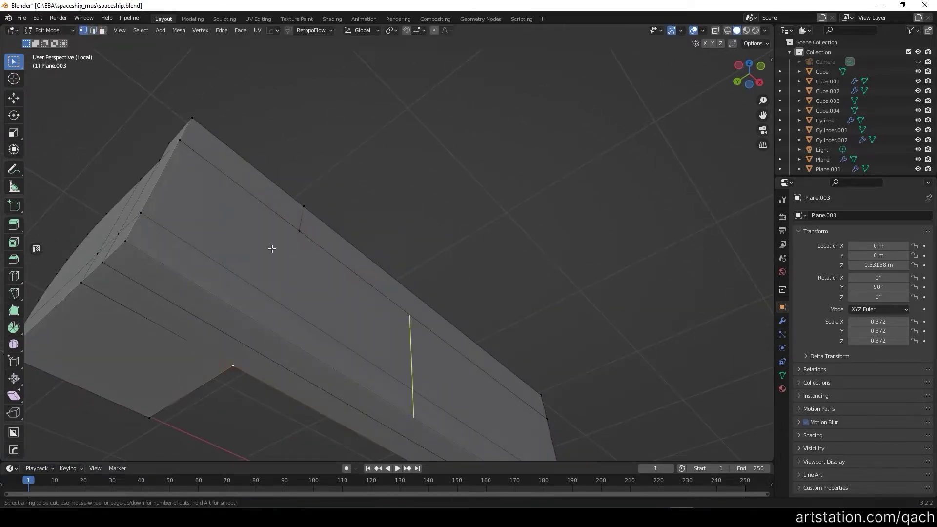
{"action": "key", "text": "Escape"}
{"action": "middle_click_drag", "start_coordinate": [272, 249], "coordinate": [290, 248]}
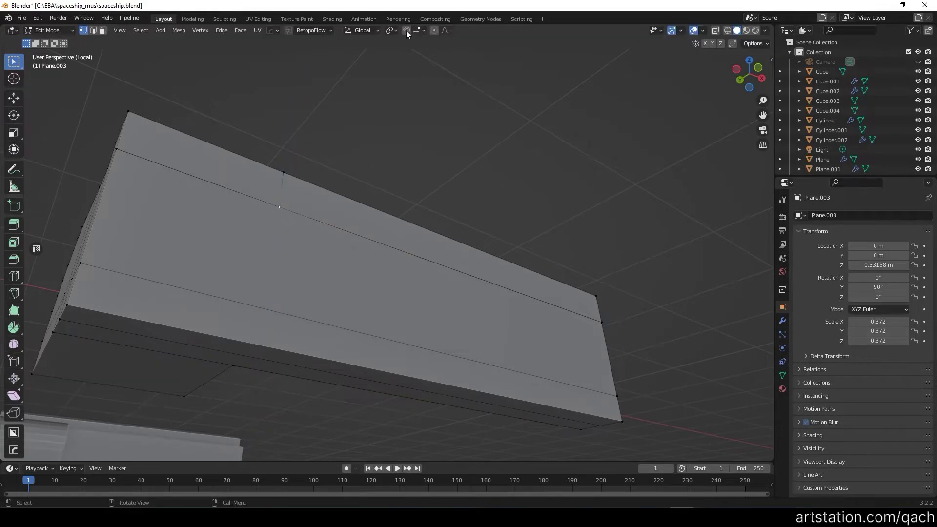
{"action": "right_click", "coordinate": [274, 331]}
{"action": "middle_click_drag", "start_coordinate": [287, 373], "coordinate": [251, 377]}
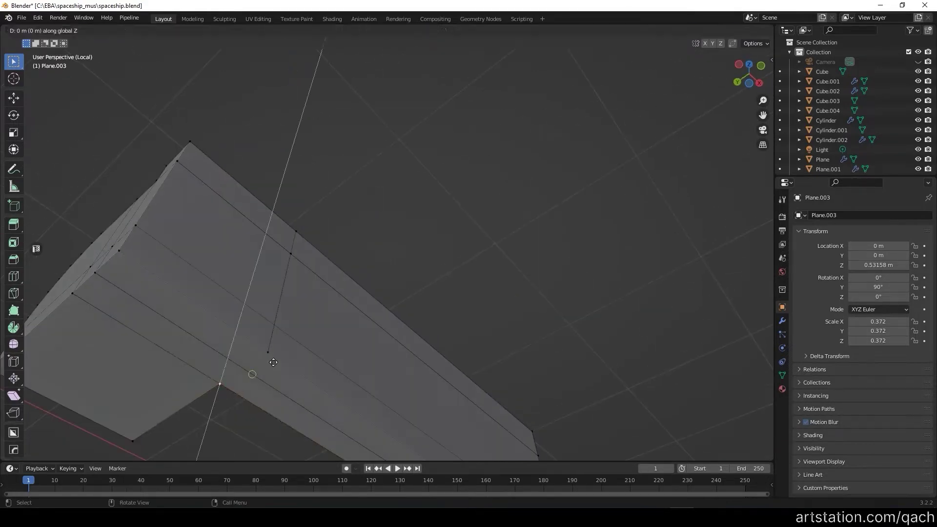
Step: Extrude the lower edge back along Y with vertex snapping enabled
{"action": "key", "text": "g"}
{"action": "left_click", "coordinate": [420, 30]}
{"action": "left_click", "coordinate": [391, 83]}
{"action": "middle_click_drag", "start_coordinate": [274, 318], "coordinate": [239, 313]}
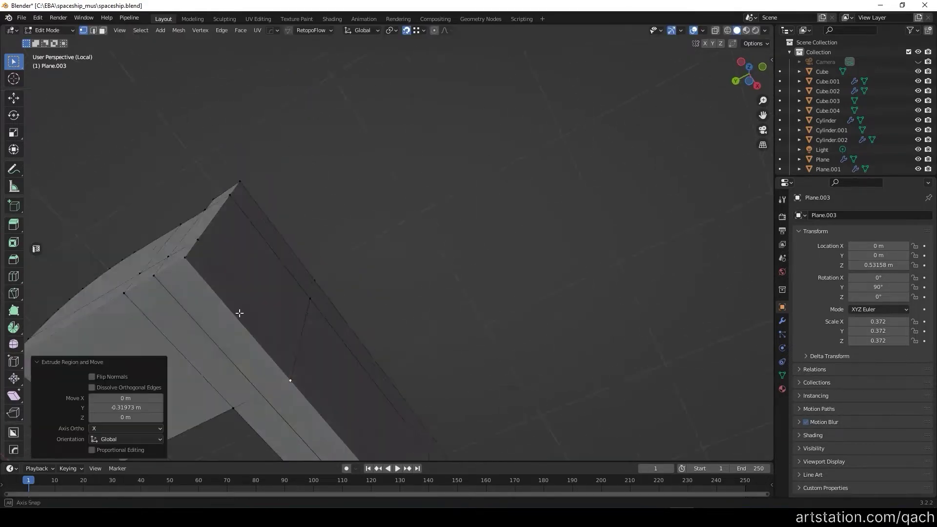
{"action": "middle_click_drag", "start_coordinate": [265, 387], "coordinate": [284, 342]}
{"action": "right_click", "coordinate": [284, 320]}
{"action": "left_click", "coordinate": [288, 345]}
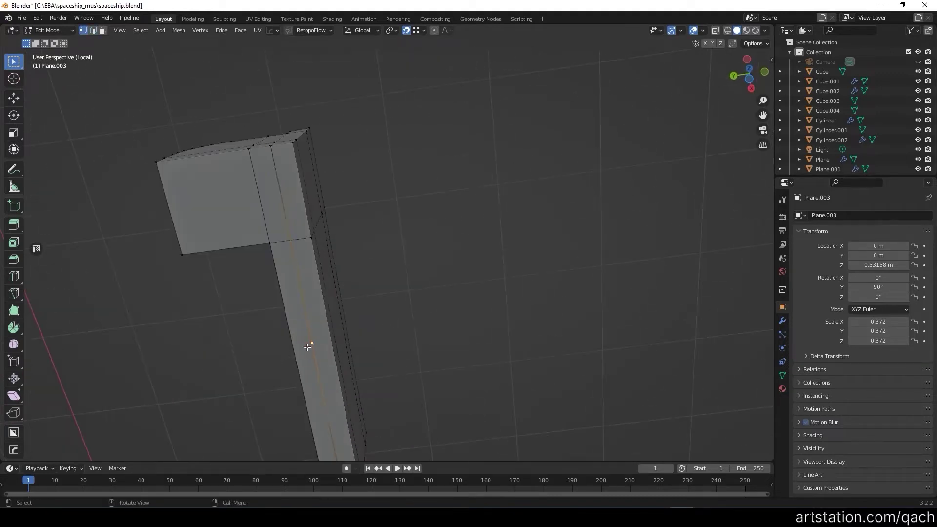
{"action": "scroll", "coordinate": [439, 38], "scroll_direction": "up", "scroll_amount": 4}
Step: Merge the strip's corner vertices At Center, then turn snapping off
{"action": "key", "text": "g"}
{"action": "middle_click_drag", "start_coordinate": [279, 179], "coordinate": [315, 148]}
{"action": "left_click", "coordinate": [315, 149]}
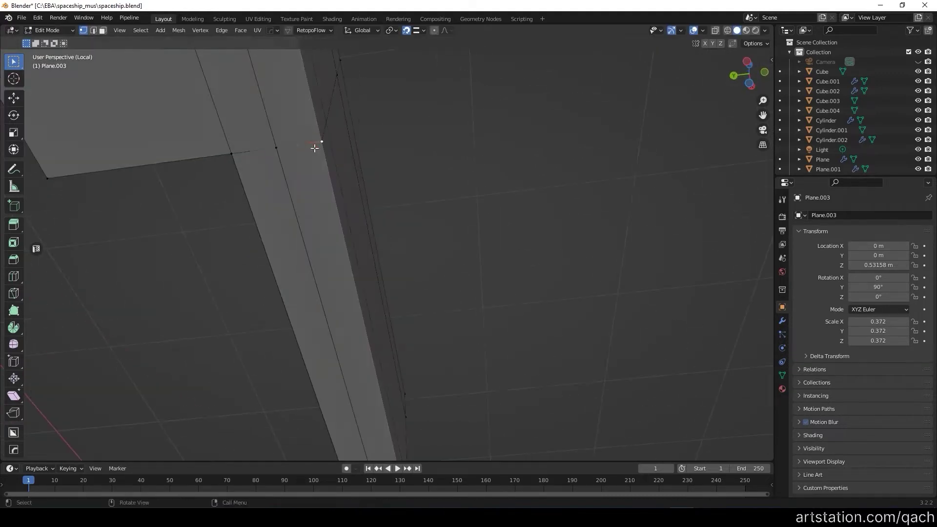
{"action": "key", "text": "m"}
{"action": "left_click", "coordinate": [279, 153]}
{"action": "mouse_move", "coordinate": [272, 147]}
{"action": "middle_mouse_down"}
{"action": "mouse_move", "coordinate": [212, 191]}
{"action": "mouse_move", "coordinate": [373, 147]}
{"action": "mouse_move", "coordinate": [289, 155]}
{"action": "middle_mouse_up"}
{"action": "left_click", "coordinate": [374, 147]}
{"action": "left_click", "coordinate": [374, 147]}
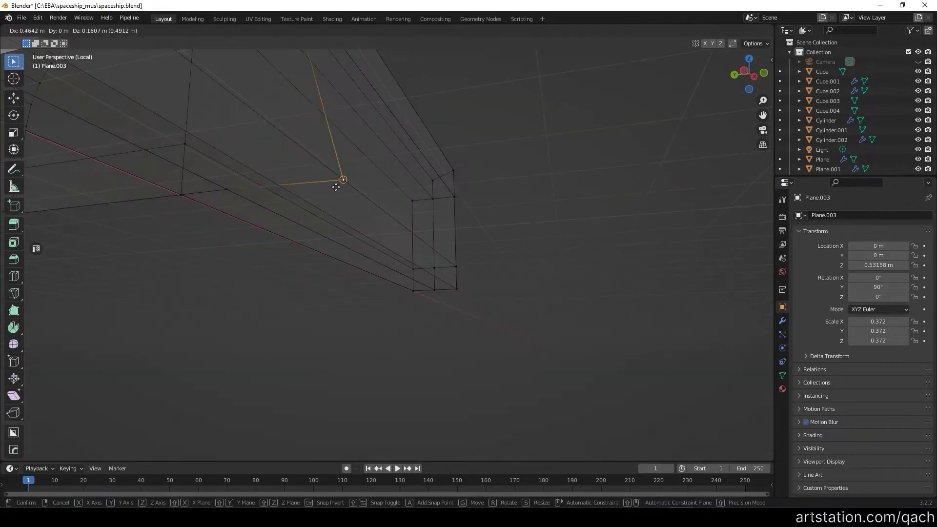
{"action": "scroll", "coordinate": [289, 155], "scroll_direction": "down", "scroll_amount": 3}
{"action": "left_click", "coordinate": [403, 28]}
Step: Restore the full scene and push the lower strip 0.2956 m outward under the bolster
{"action": "middle_click_drag", "start_coordinate": [420, 195], "coordinate": [381, 197]}
{"action": "scroll", "coordinate": [381, 197], "scroll_direction": "up", "scroll_amount": 3}
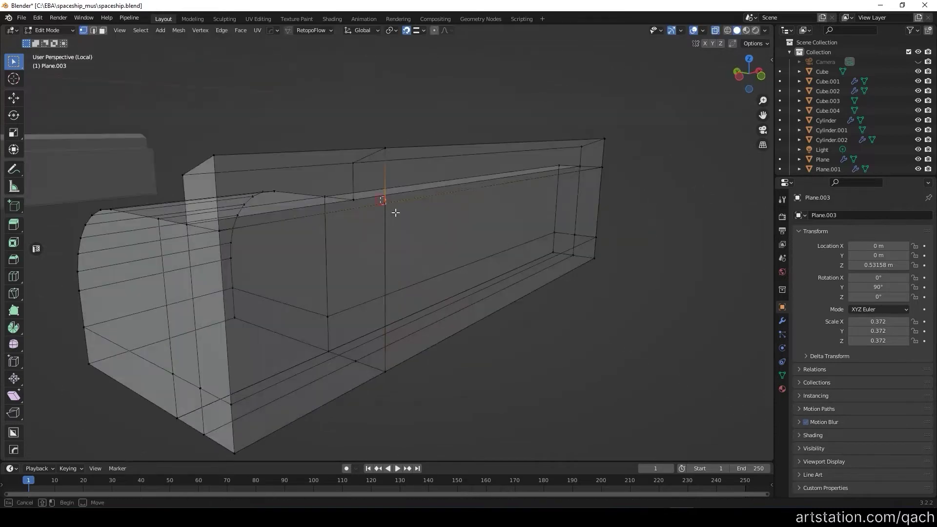
{"action": "middle_click_drag", "start_coordinate": [419, 62], "coordinate": [401, 267]}
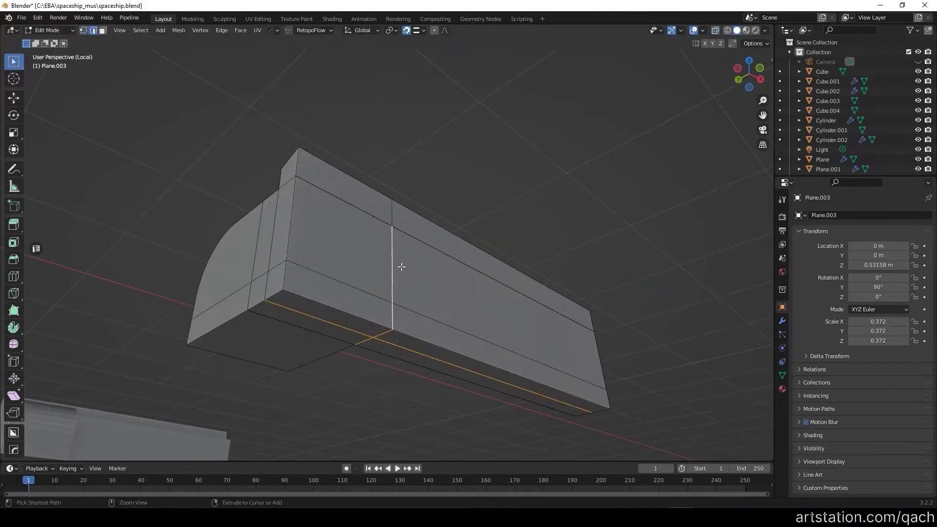
{"action": "scroll", "coordinate": [377, 205], "scroll_direction": "down", "scroll_amount": 2}
{"action": "key", "text": "KP_Divide"}
{"action": "scroll", "coordinate": [586, 184], "scroll_direction": "up", "scroll_amount": 5}
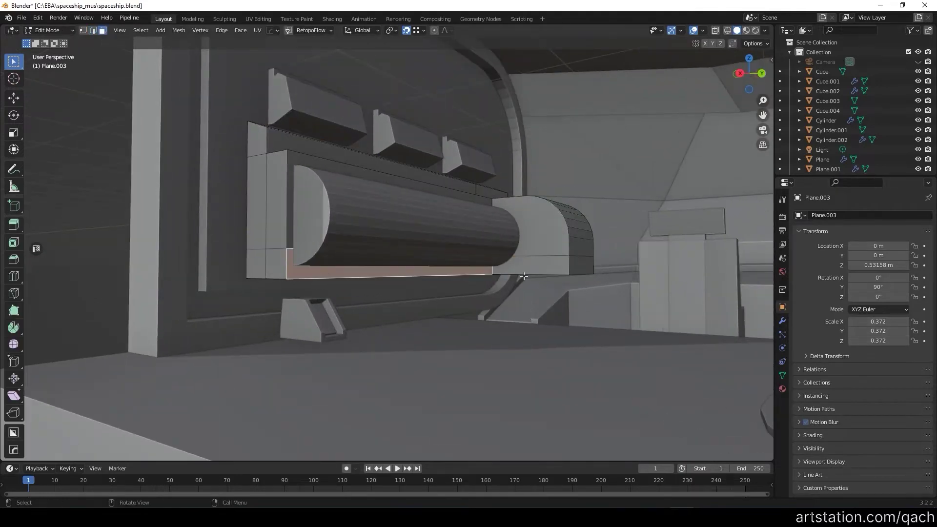
{"action": "middle_click_drag", "start_coordinate": [461, 279], "coordinate": [450, 276]}
{"action": "key", "text": "g"}
{"action": "key", "text": "x"}
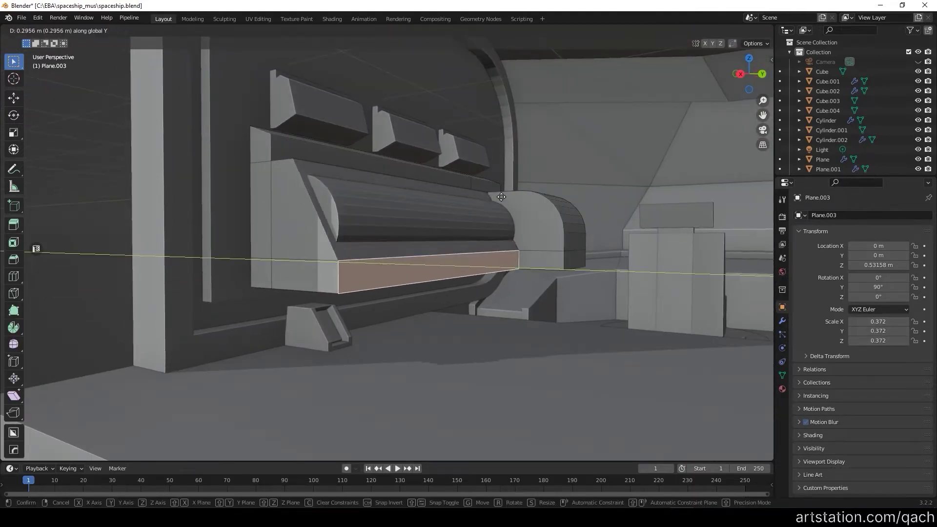
{"action": "left_click", "coordinate": [501, 196]}
Step: Re-isolate the panel to check its thickness, then exit Edit Mode and show the whole scene
{"action": "key", "text": "KP_Divide"}
{"action": "scroll", "coordinate": [315, 386], "scroll_direction": "up", "scroll_amount": 4}
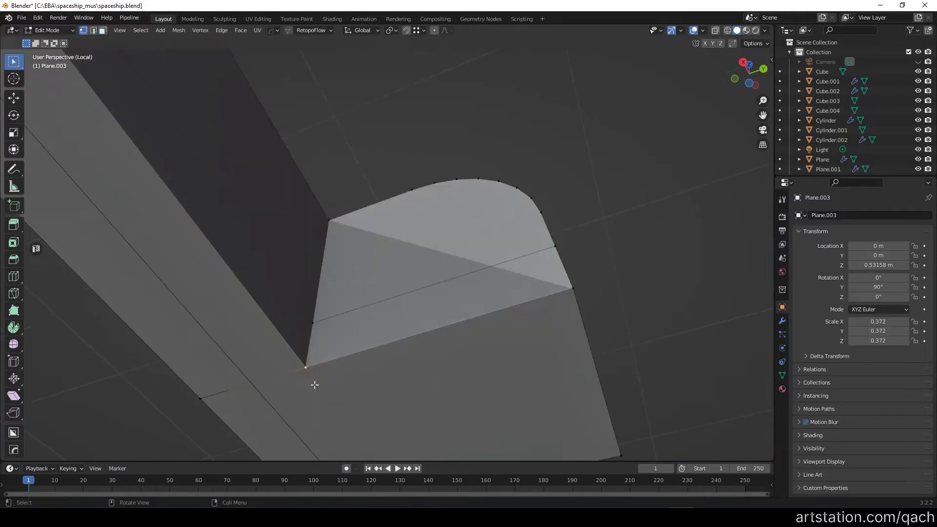
{"action": "key", "text": "2"}
{"action": "mouse_move", "coordinate": [296, 359]}
{"action": "middle_mouse_down"}
{"action": "mouse_move", "coordinate": [317, 318]}
{"action": "mouse_move", "coordinate": [304, 335]}
{"action": "mouse_move", "coordinate": [293, 324]}
{"action": "middle_mouse_up"}
{"action": "scroll", "coordinate": [248, 367], "scroll_direction": "down", "scroll_amount": 3}
{"action": "key", "text": "1"}
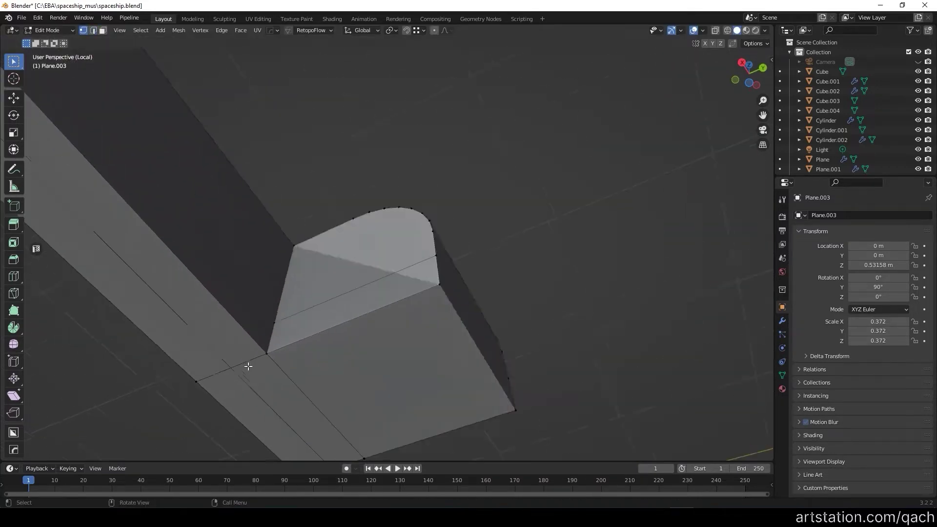
{"action": "key", "text": "Tab"}
{"action": "key", "text": "KP_Divide"}
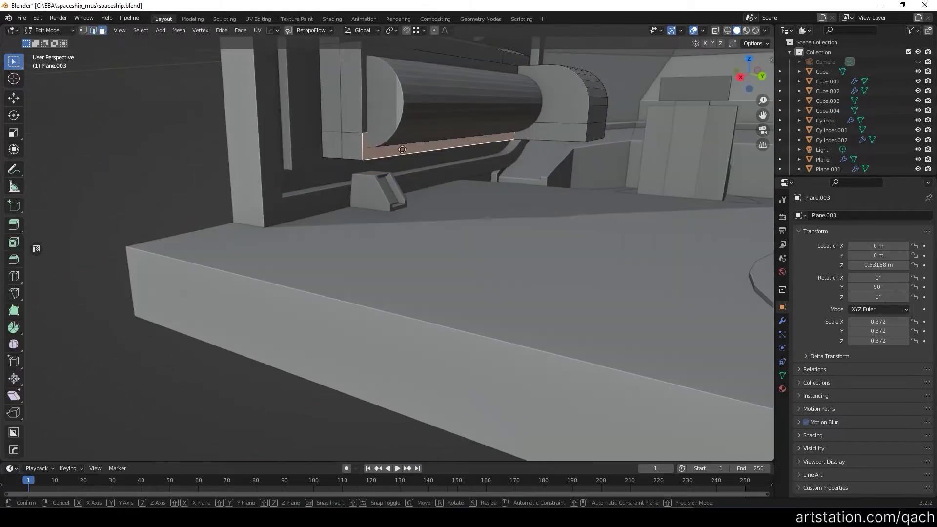
{"action": "left_click", "coordinate": [415, 150]}
Step: Select the small block under the left bench and scale it along Z to adjust its height
{"action": "middle_click_drag", "start_coordinate": [416, 150], "coordinate": [313, 196]}
{"action": "left_click", "coordinate": [334, 218]}
{"action": "key", "text": "s"}
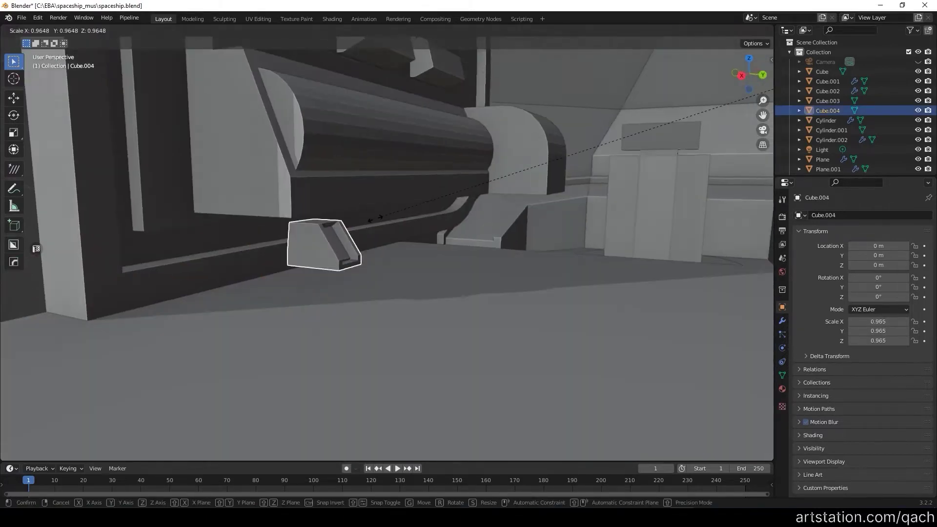
{"action": "key", "text": "Escape"}
{"action": "scroll", "coordinate": [675, 105], "scroll_direction": "down", "scroll_amount": 3}
{"action": "scroll", "coordinate": [569, 155], "scroll_direction": "down", "scroll_amount": 2}
{"action": "scroll", "coordinate": [375, 255], "scroll_direction": "up", "scroll_amount": 5}
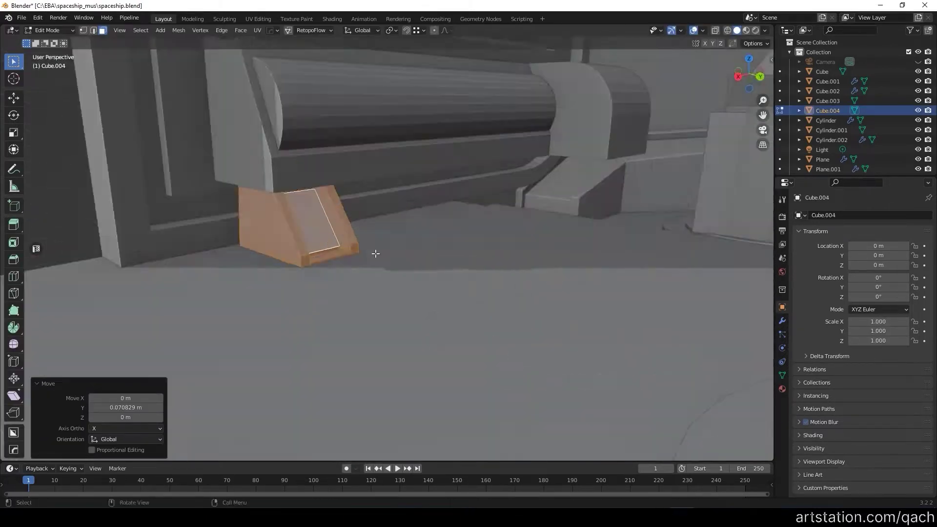
{"action": "scroll", "coordinate": [407, 230], "scroll_direction": "up", "scroll_amount": 2}
{"action": "key", "text": "s"}
{"action": "key", "text": "z"}
{"action": "mouse_move", "coordinate": [407, 230]}
{"action": "middle_mouse_down"}
{"action": "mouse_move", "coordinate": [422, 230]}
{"action": "mouse_move", "coordinate": [272, 293]}
{"action": "middle_mouse_up"}
{"action": "left_click", "coordinate": [404, 226]}
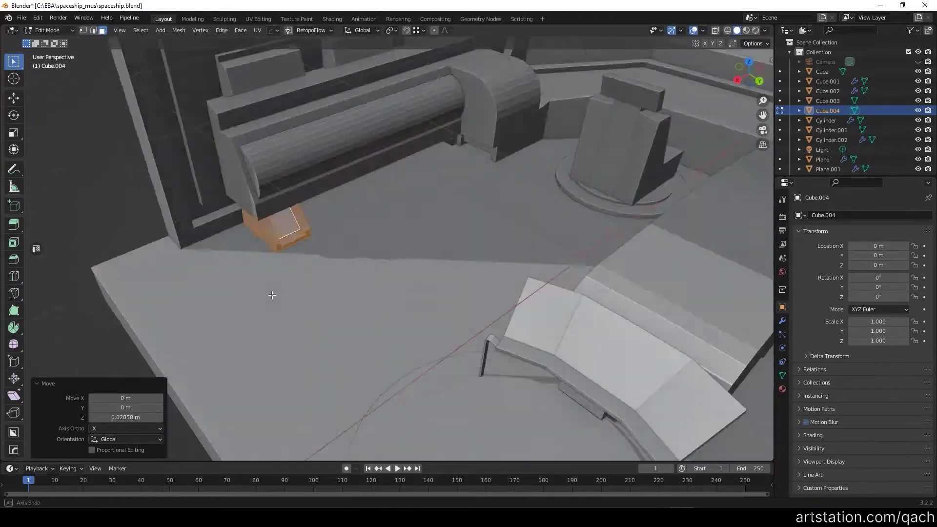
Step: Duplicate the block along X at 0.5 m spacing to form four feet under the bench
{"action": "key", "text": "g"}
{"action": "key", "text": "x"}
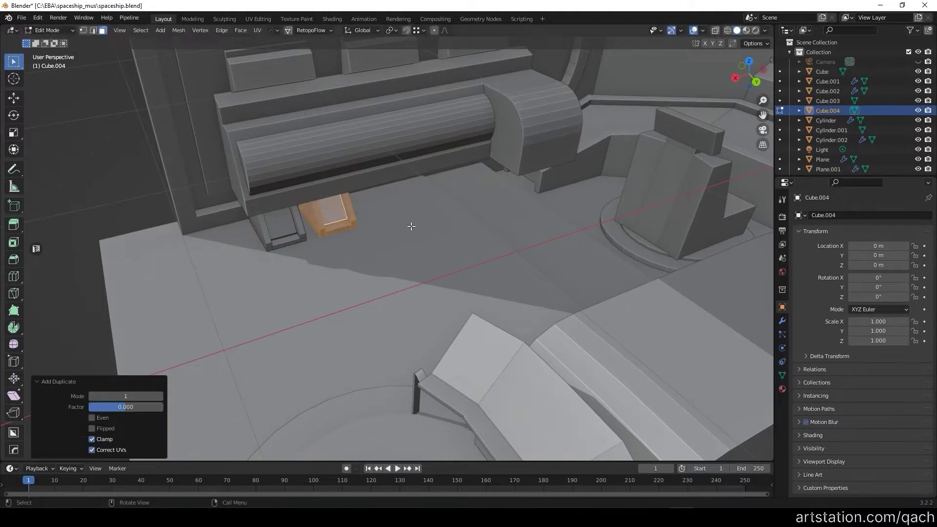
{"action": "key", "text": "Return"}
{"action": "middle_click_drag", "start_coordinate": [501, 213], "coordinate": [332, 213]}
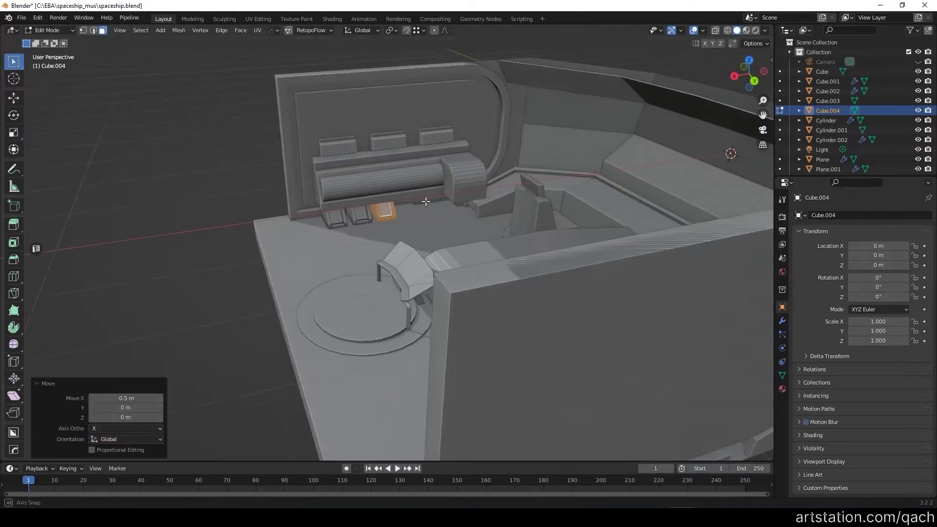
{"action": "key", "text": "g"}
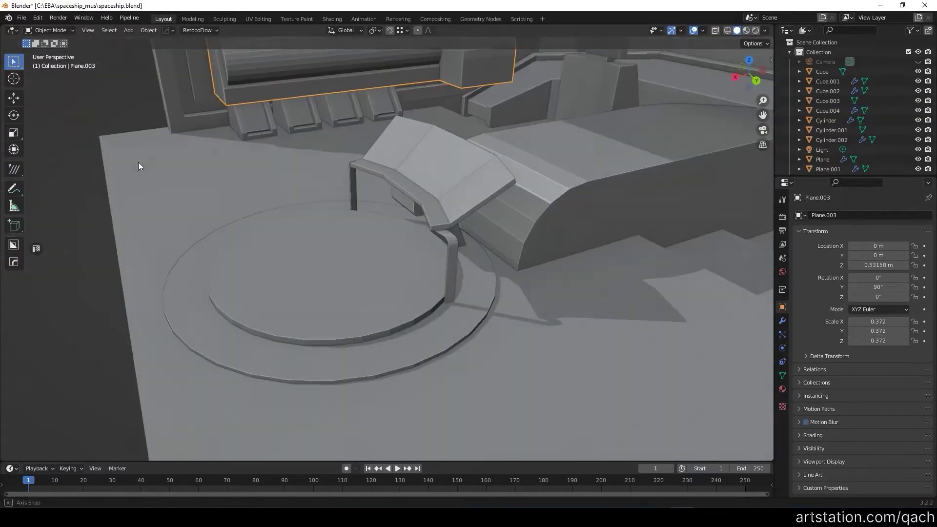
{"action": "middle_click_drag", "start_coordinate": [139, 162], "coordinate": [474, 243]}
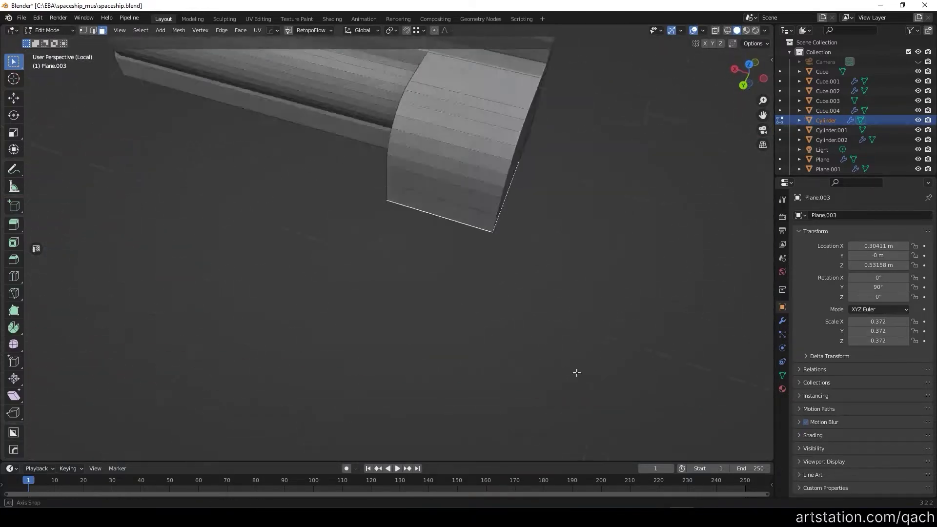
Step: Move and slide Plane.003's corner vertices to reshape the panel's end
{"action": "mouse_move", "coordinate": [577, 373]}
{"action": "middle_mouse_down"}
{"action": "mouse_move", "coordinate": [567, 243]}
{"action": "mouse_move", "coordinate": [159, 255]}
{"action": "mouse_move", "coordinate": [611, 310]}
{"action": "mouse_move", "coordinate": [491, 180]}
{"action": "middle_mouse_up"}
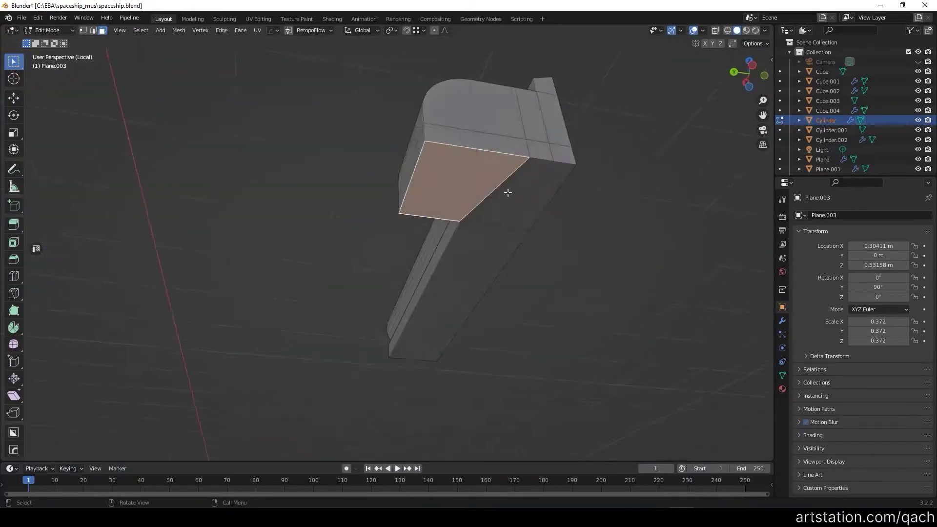
{"action": "left_click", "coordinate": [529, 162]}
{"action": "middle_click_drag", "start_coordinate": [529, 162], "coordinate": [547, 108]}
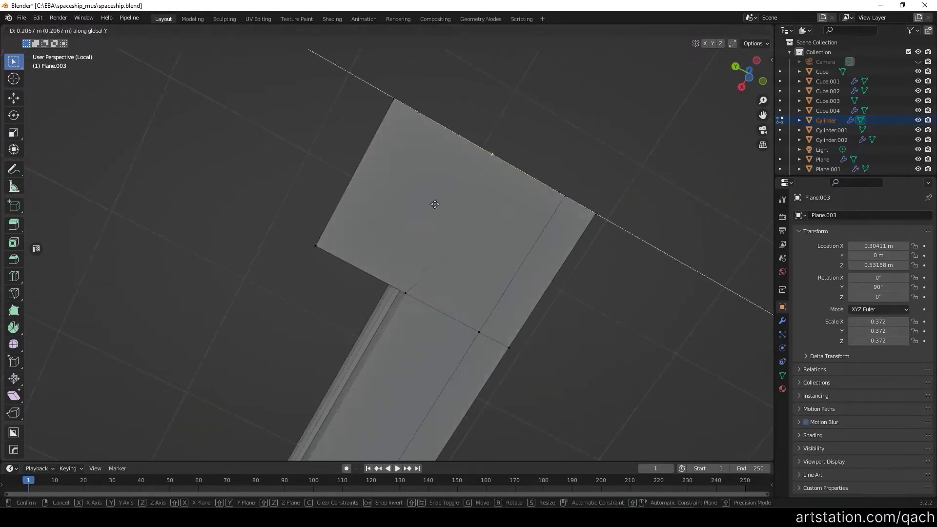
{"action": "middle_click_drag", "start_coordinate": [439, 207], "coordinate": [457, 188], "text": "alt"}
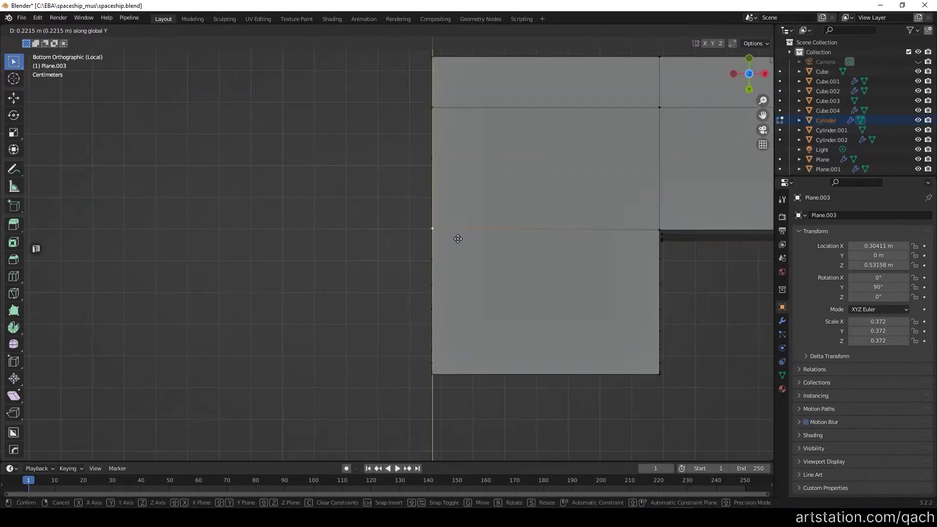
{"action": "mouse_move", "coordinate": [604, 164]}
{"action": "middle_mouse_down"}
{"action": "mouse_move", "coordinate": [527, 198]}
{"action": "mouse_move", "coordinate": [562, 257]}
{"action": "middle_mouse_up"}
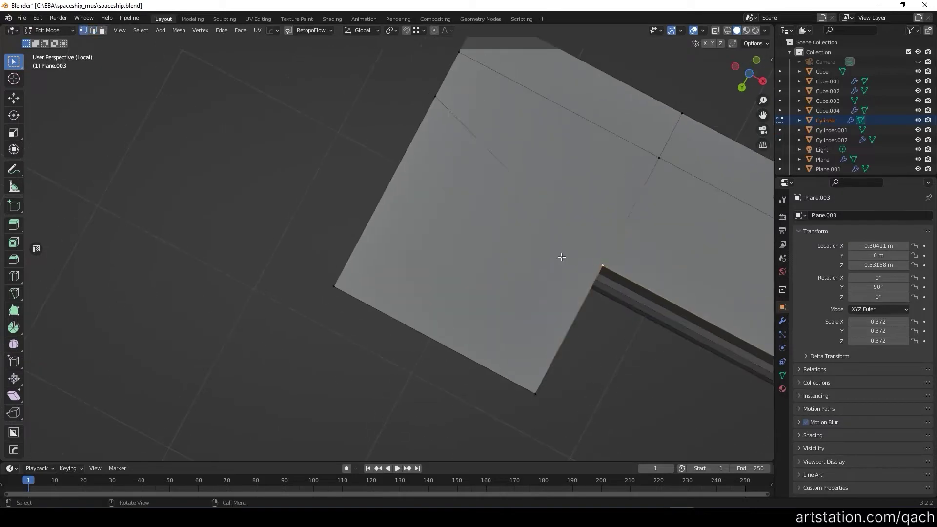
{"action": "left_click", "coordinate": [349, 172]}
{"action": "left_click", "coordinate": [420, 31]}
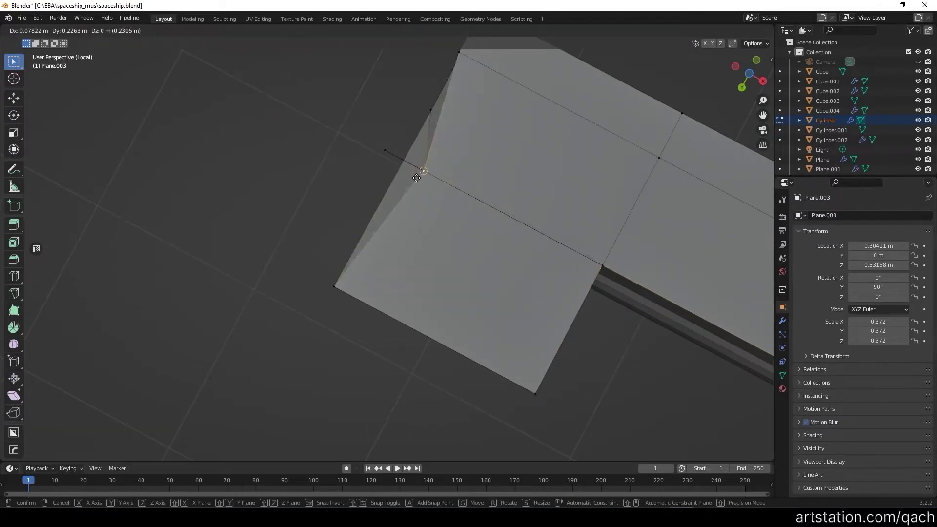
{"action": "mouse_move", "coordinate": [396, 164]}
{"action": "middle_mouse_down"}
{"action": "mouse_move", "coordinate": [477, 345]}
{"action": "mouse_move", "coordinate": [441, 147]}
{"action": "middle_mouse_up"}
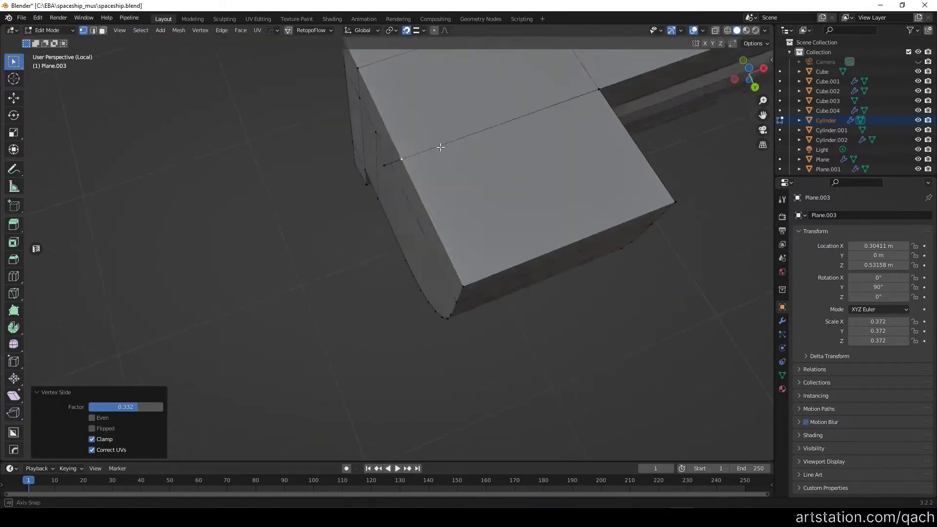
Step: Delete the extra edge, return to Object Mode and exit local view to show the whole cockpit
{"action": "left_click", "coordinate": [452, 130]}
{"action": "middle_click_drag", "start_coordinate": [575, 306], "coordinate": [498, 126]}
{"action": "key", "text": "3"}
{"action": "left_click", "coordinate": [541, 204], "text": "shift"}
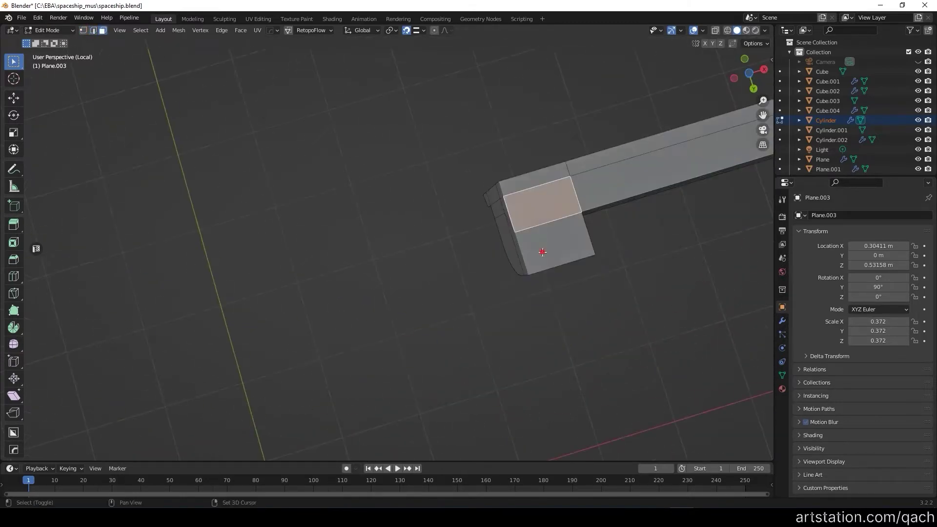
{"action": "key", "text": "Tab"}
{"action": "key", "text": "KP_Divide"}
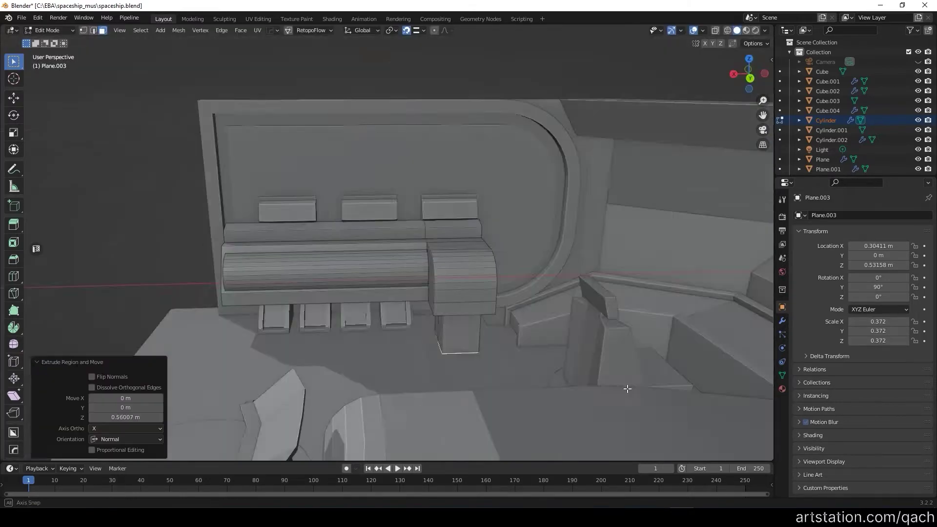
{"action": "mouse_move", "coordinate": [662, 301]}
{"action": "middle_mouse_down"}
{"action": "mouse_move", "coordinate": [537, 335]}
{"action": "mouse_move", "coordinate": [473, 335]}
{"action": "middle_mouse_up"}
{"action": "scroll", "coordinate": [473, 335], "scroll_direction": "up", "scroll_amount": 3}
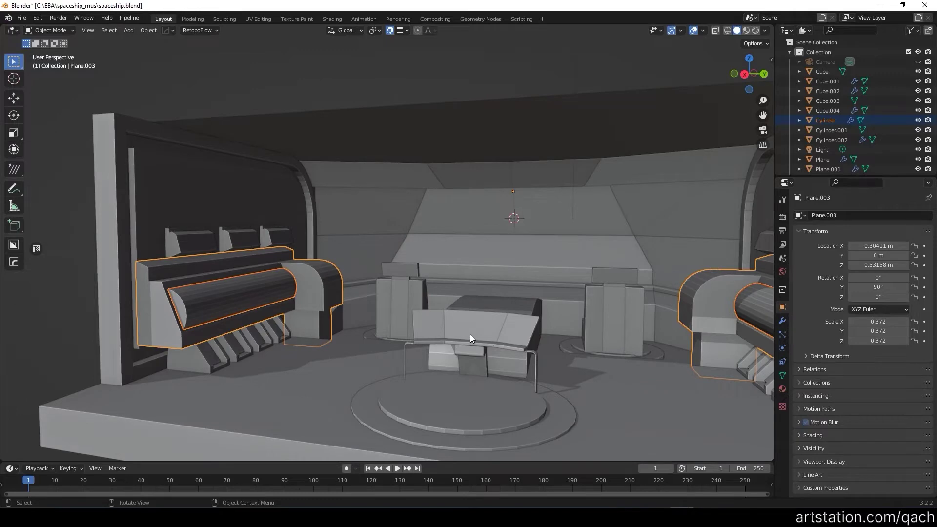
Step: Select the left console's lower block, then briefly enter and leave its Edit Mode
{"action": "scroll", "coordinate": [470, 335], "scroll_direction": "down", "scroll_amount": 5}
{"action": "scroll", "coordinate": [300, 326], "scroll_direction": "up", "scroll_amount": 6}
{"action": "left_click", "coordinate": [260, 364]}
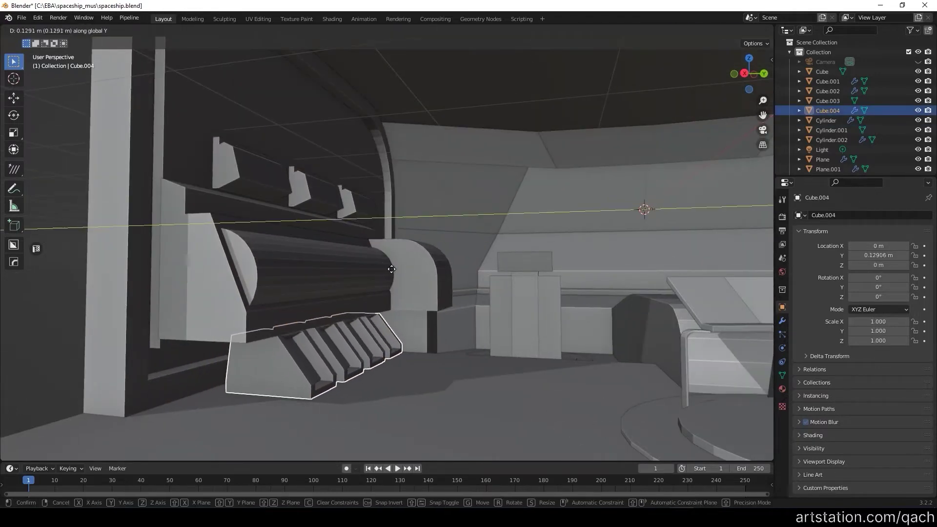
{"action": "key", "text": "Escape"}
{"action": "mouse_move", "coordinate": [318, 266]}
{"action": "middle_mouse_down"}
{"action": "mouse_move", "coordinate": [449, 282]}
{"action": "mouse_move", "coordinate": [400, 303]}
{"action": "middle_mouse_up"}
{"action": "key", "text": "Tab"}
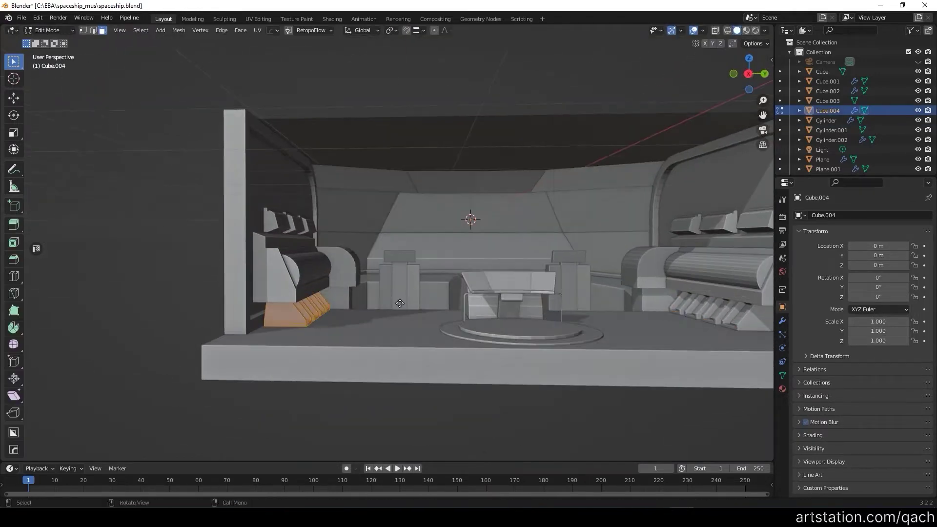
{"action": "left_click", "coordinate": [414, 307]}
{"action": "scroll", "coordinate": [414, 306], "scroll_direction": "up", "scroll_amount": 3}
{"action": "scroll", "coordinate": [391, 302], "scroll_direction": "up", "scroll_amount": 3}
{"action": "key", "text": "Tab"}
{"action": "scroll", "coordinate": [299, 317], "scroll_direction": "down", "scroll_amount": 5}
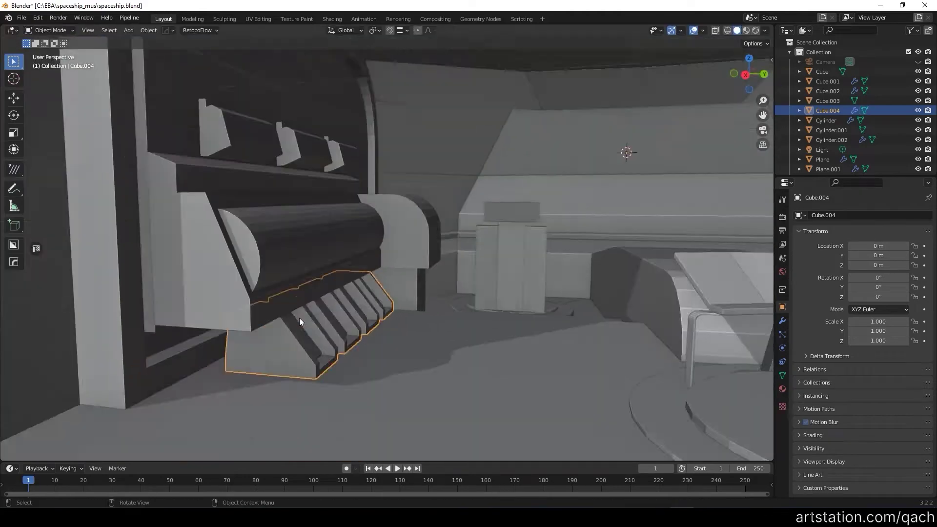
{"action": "mouse_move", "coordinate": [300, 318]}
{"action": "middle_mouse_down"}
{"action": "mouse_move", "coordinate": [386, 409]}
{"action": "mouse_move", "coordinate": [380, 308]}
{"action": "mouse_move", "coordinate": [450, 265]}
{"action": "mouse_move", "coordinate": [596, 436]}
{"action": "mouse_move", "coordinate": [412, 334]}
{"action": "middle_mouse_up"}
{"action": "scroll", "coordinate": [412, 334], "scroll_direction": "up", "scroll_amount": 3}
{"action": "scroll", "coordinate": [412, 337], "scroll_direction": "up", "scroll_amount": 5}
Step: Bevel the lower edge of the block under the central console
{"action": "middle_click_drag", "start_coordinate": [440, 287], "coordinate": [482, 272]}
{"action": "left_click", "coordinate": [501, 303]}
{"action": "key", "text": "Tab"}
{"action": "key", "text": "ctrl+b"}
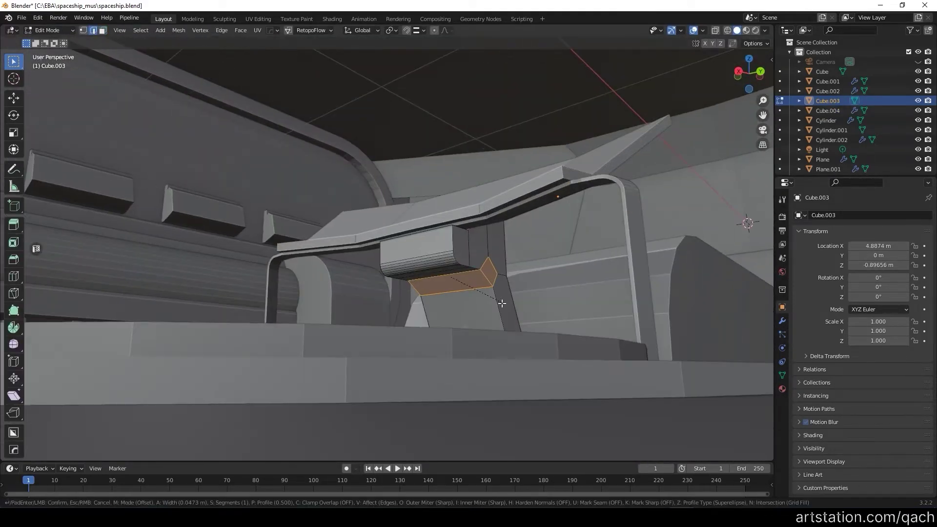
{"action": "scroll", "coordinate": [506, 317], "scroll_direction": "down", "scroll_amount": 3}
{"action": "mouse_move", "coordinate": [506, 316]}
{"action": "middle_mouse_down"}
{"action": "mouse_move", "coordinate": [495, 366]}
{"action": "mouse_move", "coordinate": [536, 250]}
{"action": "mouse_move", "coordinate": [541, 301]}
{"action": "mouse_move", "coordinate": [508, 255]}
{"action": "mouse_move", "coordinate": [483, 298]}
{"action": "mouse_move", "coordinate": [394, 259]}
{"action": "mouse_move", "coordinate": [449, 380]}
{"action": "middle_mouse_up"}
{"action": "scroll", "coordinate": [495, 365], "scroll_direction": "down", "scroll_amount": 5}
Step: Select the console side panel Plane.002, then start and cancel a loop cut on it
{"action": "left_click", "coordinate": [484, 299]}
{"action": "key", "text": "Tab"}
{"action": "key", "text": "ctrl+r"}
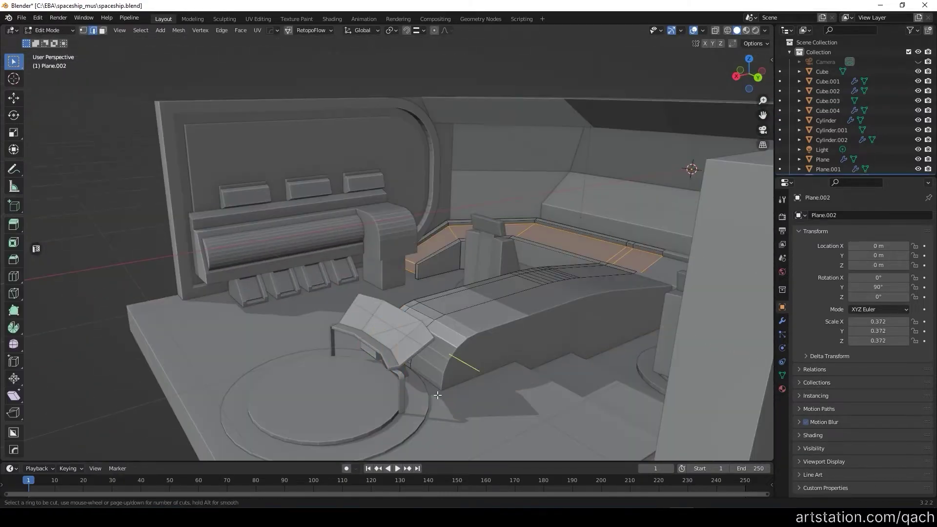
{"action": "mouse_move", "coordinate": [572, 297]}
{"action": "middle_mouse_down"}
{"action": "mouse_move", "coordinate": [621, 164]}
{"action": "mouse_move", "coordinate": [580, 164]}
{"action": "middle_mouse_up"}
{"action": "key", "text": "Escape"}
{"action": "key", "text": "Tab"}
{"action": "scroll", "coordinate": [581, 245], "scroll_direction": "down", "scroll_amount": 5}
Step: Select console panel Plane.007, then enter Edit Mode on the back wall from a side view
{"action": "left_click", "coordinate": [582, 295]}
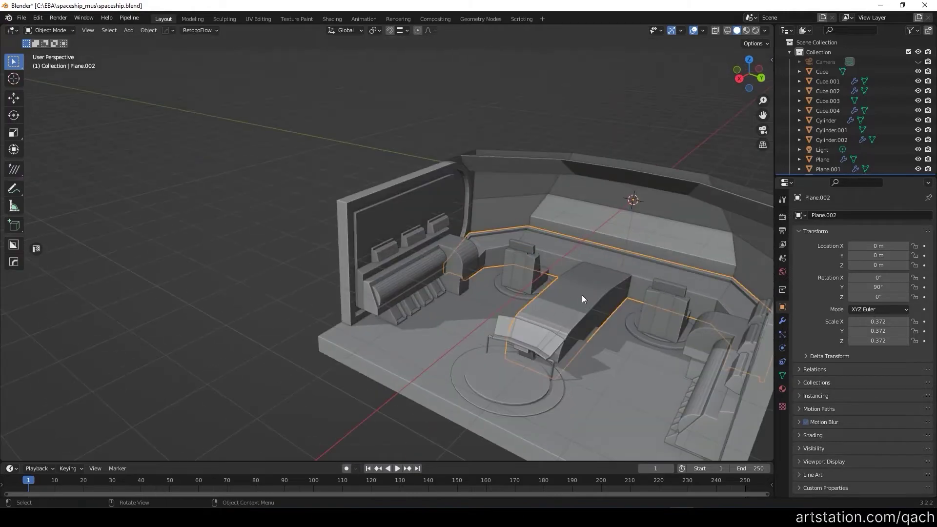
{"action": "scroll", "coordinate": [571, 360], "scroll_direction": "up", "scroll_amount": 2}
{"action": "scroll", "coordinate": [573, 360], "scroll_direction": "up", "scroll_amount": 5}
{"action": "left_click", "coordinate": [518, 259]}
{"action": "middle_click_drag", "start_coordinate": [518, 259], "coordinate": [490, 265]}
{"action": "scroll", "coordinate": [489, 265], "scroll_direction": "down", "scroll_amount": 6}
{"action": "mouse_move", "coordinate": [608, 248]}
{"action": "middle_mouse_down"}
{"action": "mouse_move", "coordinate": [498, 415]}
{"action": "mouse_move", "coordinate": [326, 240]}
{"action": "mouse_move", "coordinate": [447, 248]}
{"action": "middle_mouse_up"}
{"action": "scroll", "coordinate": [511, 247], "scroll_direction": "down", "scroll_amount": 2}
{"action": "mouse_move", "coordinate": [511, 247]}
{"action": "middle_mouse_down"}
{"action": "mouse_move", "coordinate": [333, 261]}
{"action": "mouse_move", "coordinate": [474, 261]}
{"action": "mouse_move", "coordinate": [347, 236]}
{"action": "mouse_move", "coordinate": [260, 169]}
{"action": "mouse_move", "coordinate": [476, 226]}
{"action": "middle_mouse_up"}
{"action": "key", "text": "Tab"}
{"action": "scroll", "coordinate": [503, 135], "scroll_direction": "up", "scroll_amount": 4}
Step: Select the back wall's top edges in edge mode and bevel them
{"action": "left_click", "coordinate": [434, 190]}
{"action": "middle_click_drag", "start_coordinate": [433, 190], "coordinate": [268, 153]}
{"action": "key", "text": "2"}
{"action": "left_click", "coordinate": [439, 188]}
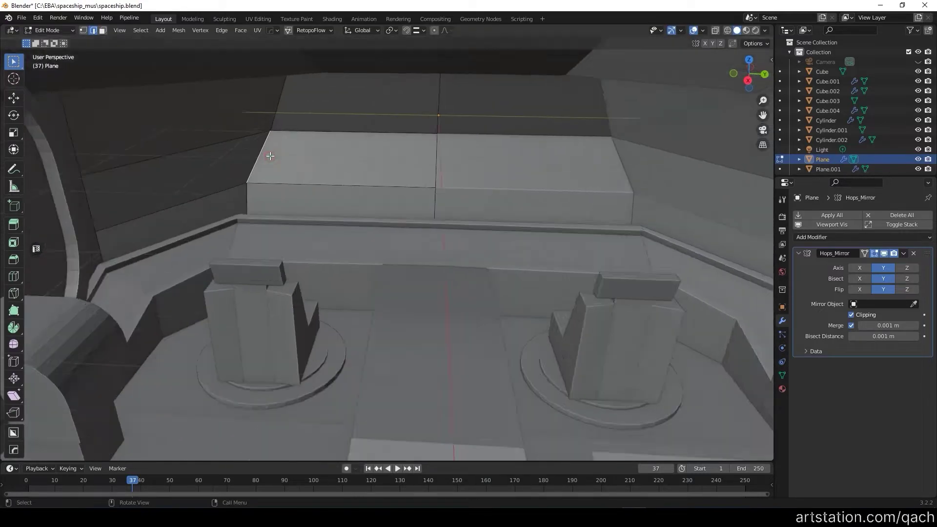
{"action": "scroll", "coordinate": [313, 133], "scroll_direction": "down", "scroll_amount": 2}
{"action": "left_click", "coordinate": [276, 155], "text": "shift"}
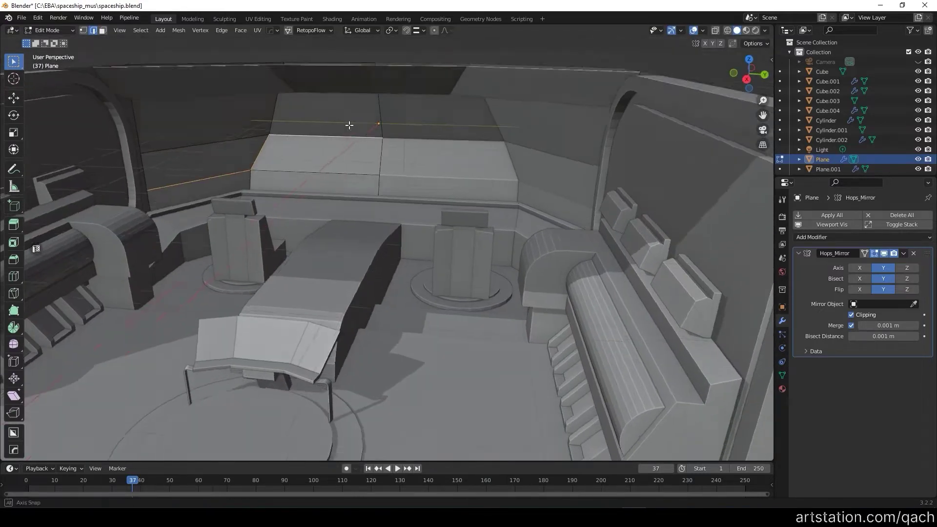
{"action": "scroll", "coordinate": [274, 151], "scroll_direction": "up", "scroll_amount": 2}
{"action": "middle_click_drag", "start_coordinate": [303, 153], "coordinate": [322, 155]}
{"action": "key", "text": "ctrl+b"}
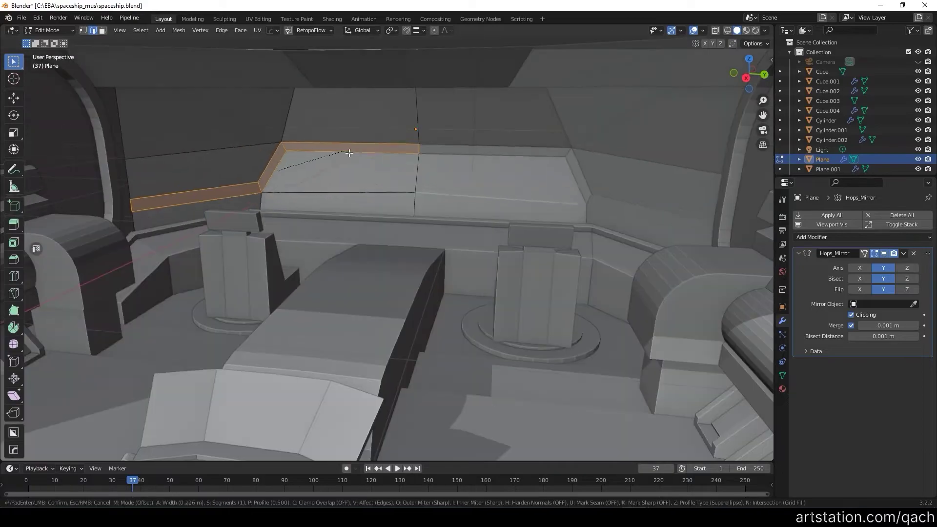
{"action": "left_click", "coordinate": [346, 153]}
Step: Inspect the bevelled wall, then start and cancel a second bevel
{"action": "middle_click_drag", "start_coordinate": [388, 191], "coordinate": [342, 210]}
{"action": "key", "text": "Tab"}
{"action": "scroll", "coordinate": [342, 209], "scroll_direction": "down", "scroll_amount": 3}
{"action": "mouse_move", "coordinate": [441, 172]}
{"action": "middle_mouse_down"}
{"action": "mouse_move", "coordinate": [349, 151]}
{"action": "mouse_move", "coordinate": [243, 182]}
{"action": "middle_mouse_up"}
{"action": "key", "text": "Tab"}
{"action": "scroll", "coordinate": [349, 161], "scroll_direction": "up", "scroll_amount": 3}
{"action": "key", "text": "ctrl+b"}
{"action": "right_click", "coordinate": [351, 178]}
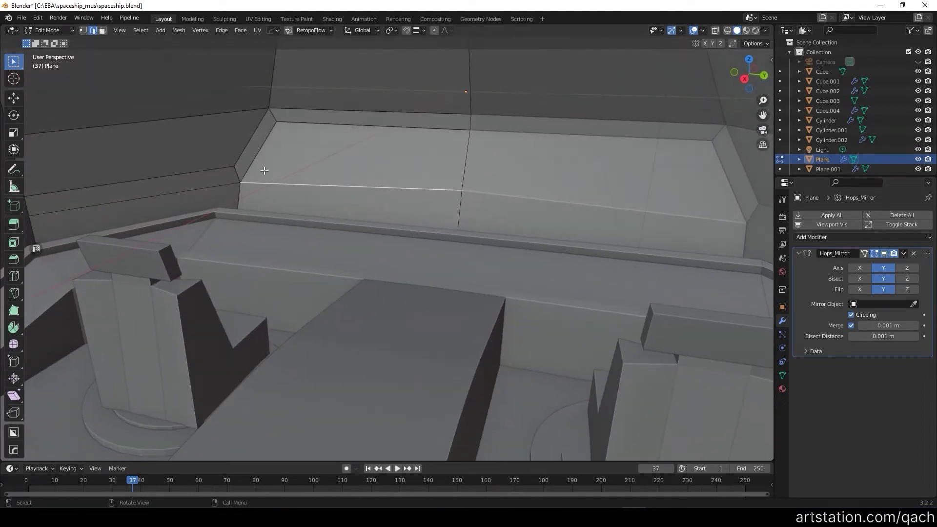
{"action": "scroll", "coordinate": [264, 170], "scroll_direction": "down", "scroll_amount": 5}
{"action": "middle_click_drag", "start_coordinate": [280, 105], "coordinate": [269, 101]}
{"action": "scroll", "coordinate": [269, 101], "scroll_direction": "up", "scroll_amount": 5}
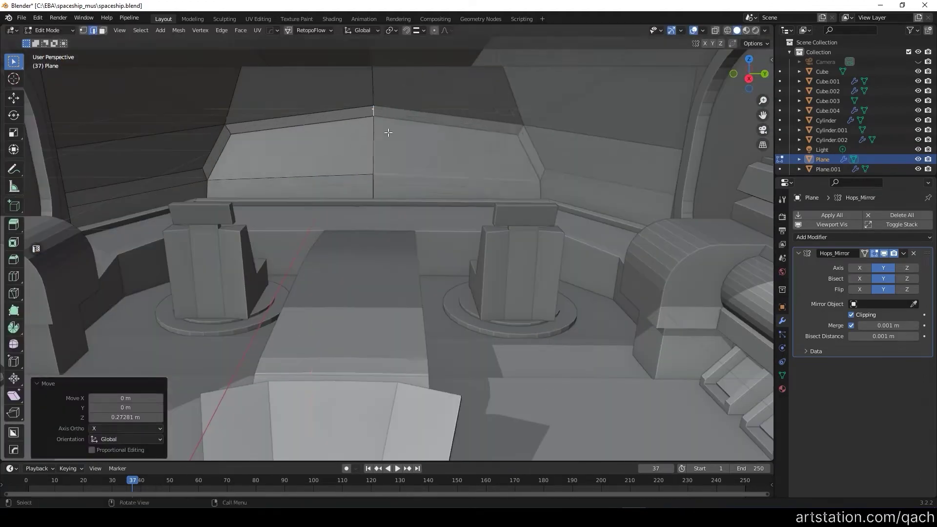
Step: Reposition the bevel's corner vertex along X and then Z
{"action": "key", "text": "x"}
{"action": "left_click", "coordinate": [393, 143]}
{"action": "mouse_move", "coordinate": [393, 144]}
{"action": "middle_mouse_down"}
{"action": "mouse_move", "coordinate": [344, 135]}
{"action": "mouse_move", "coordinate": [383, 147]}
{"action": "mouse_move", "coordinate": [731, 125]}
{"action": "mouse_move", "coordinate": [186, 168]}
{"action": "mouse_move", "coordinate": [342, 186]}
{"action": "mouse_move", "coordinate": [257, 151]}
{"action": "mouse_move", "coordinate": [282, 165]}
{"action": "mouse_move", "coordinate": [293, 156]}
{"action": "mouse_move", "coordinate": [224, 165]}
{"action": "mouse_move", "coordinate": [195, 156]}
{"action": "mouse_move", "coordinate": [231, 157]}
{"action": "mouse_move", "coordinate": [204, 163]}
{"action": "mouse_move", "coordinate": [224, 172]}
{"action": "mouse_move", "coordinate": [190, 165]}
{"action": "mouse_move", "coordinate": [328, 168]}
{"action": "middle_mouse_up"}
{"action": "key", "text": "g"}
{"action": "key", "text": "x"}
{"action": "key", "text": "z"}
{"action": "left_click", "coordinate": [348, 189]}
Step: Select an edge of the trim piece and extrude the bevelled strip along its normals
{"action": "scroll", "coordinate": [312, 156], "scroll_direction": "up", "scroll_amount": 3}
{"action": "key", "text": "2"}
{"action": "left_click", "coordinate": [317, 174]}
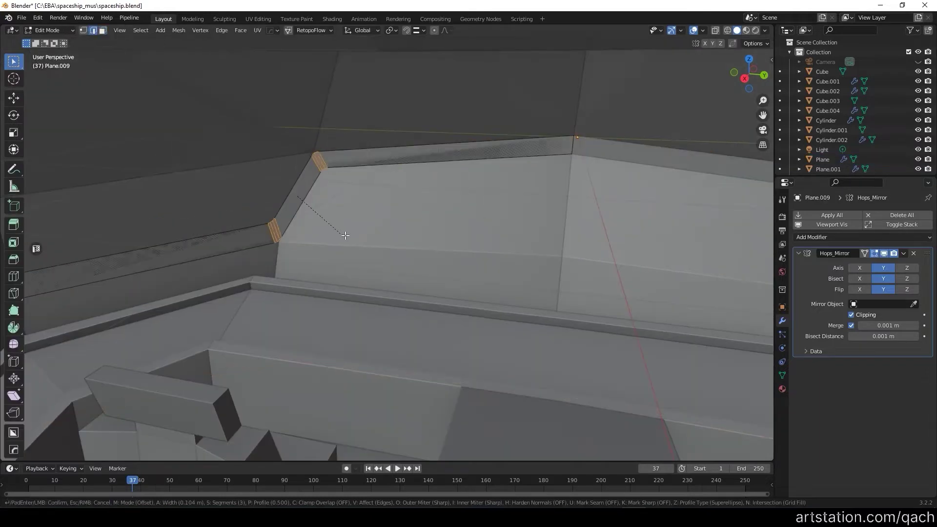
{"action": "key", "text": "e"}
{"action": "left_click", "coordinate": [405, 185]}
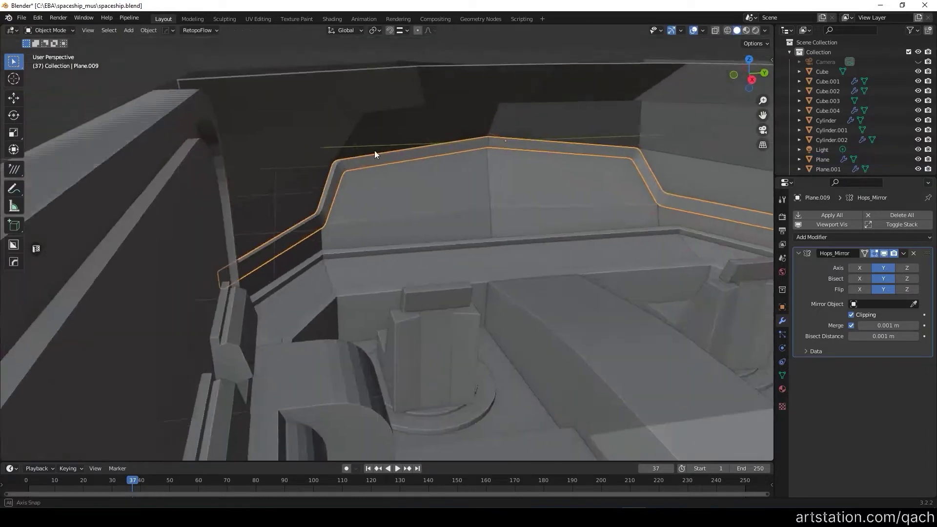
{"action": "scroll", "coordinate": [394, 158], "scroll_direction": "down", "scroll_amount": 4}
Step: Preview the back wall with subdivision smoothing, undo it, and start editing the wall mesh
{"action": "key", "text": "Tab"}
{"action": "left_click", "coordinate": [363, 116]}
{"action": "key", "text": "ctrl+2"}
{"action": "middle_click_drag", "start_coordinate": [363, 116], "coordinate": [414, 163]}
{"action": "key", "text": "ctrl+z"}
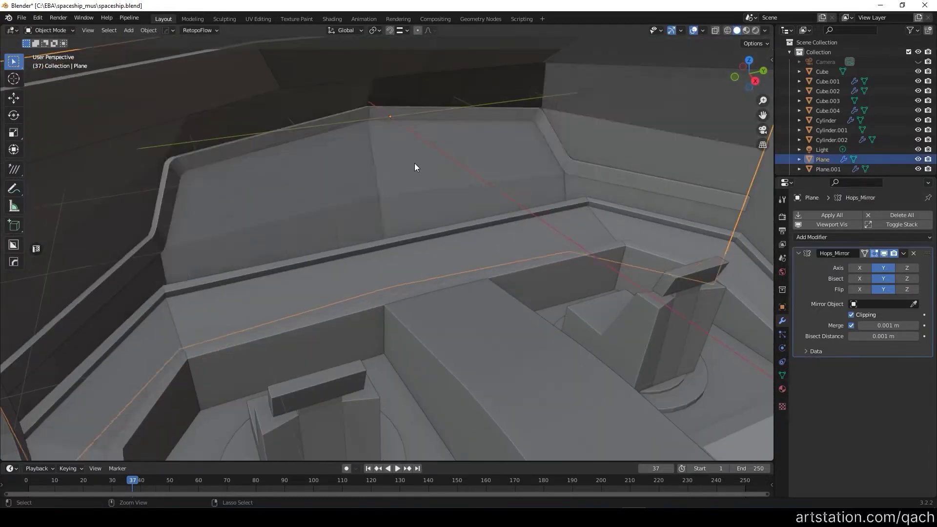
{"action": "key", "text": "Tab"}
{"action": "scroll", "coordinate": [390, 196], "scroll_direction": "down", "scroll_amount": 3}
Step: Slide the edge loop along the top of the back wall
{"action": "middle_click_drag", "start_coordinate": [390, 195], "coordinate": [181, 166]}
{"action": "scroll", "coordinate": [181, 166], "scroll_direction": "up", "scroll_amount": 5}
{"action": "left_click", "coordinate": [265, 133], "text": "alt"}
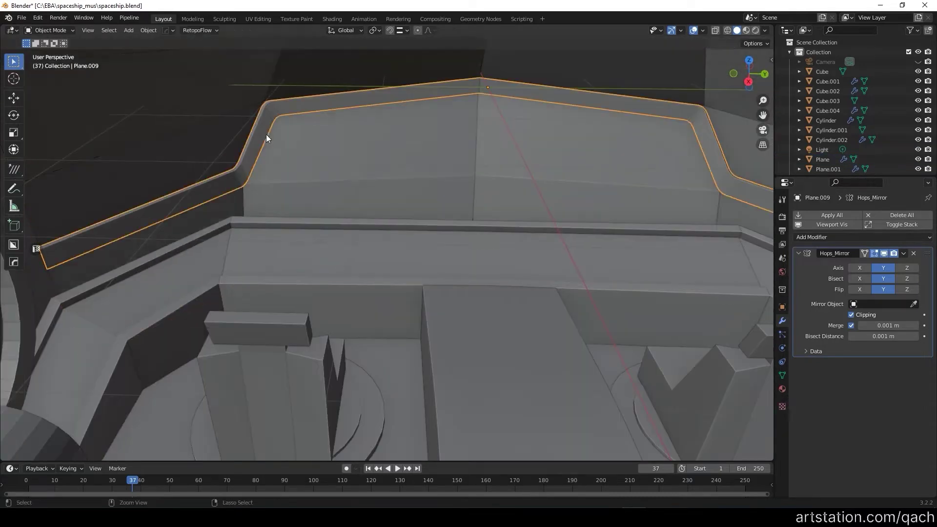
{"action": "scroll", "coordinate": [265, 133], "scroll_direction": "up", "scroll_amount": 2}
{"action": "key", "text": "shift+v"}
{"action": "left_click", "coordinate": [279, 151]}
{"action": "scroll", "coordinate": [289, 125], "scroll_direction": "down", "scroll_amount": 4}
{"action": "scroll", "coordinate": [287, 119], "scroll_direction": "up", "scroll_amount": 3}
Step: Try the trim's extrude and context options and preview, then undo, subdivision smoothing
{"action": "key", "text": "alt+e"}
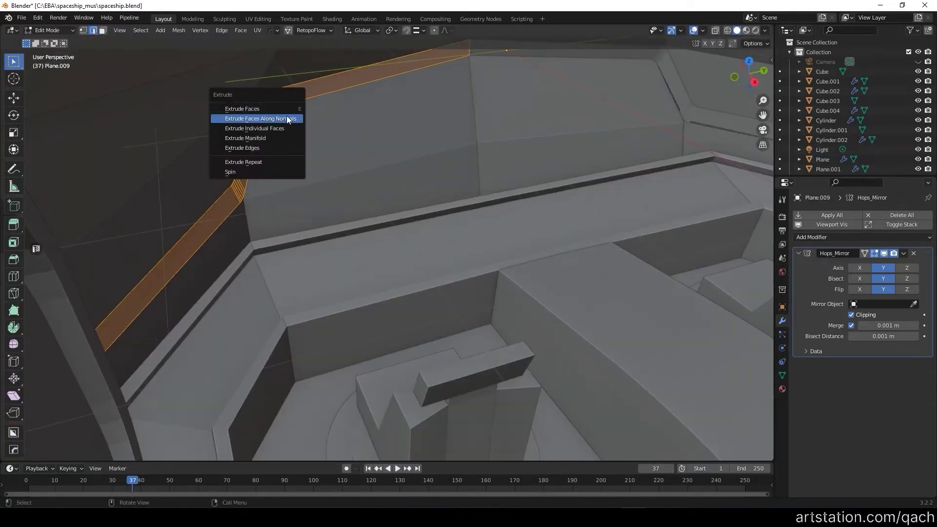
{"action": "middle_click_drag", "start_coordinate": [286, 113], "coordinate": [317, 89]}
{"action": "right_click", "coordinate": [299, 231]}
{"action": "scroll", "coordinate": [314, 157], "scroll_direction": "up", "scroll_amount": 3}
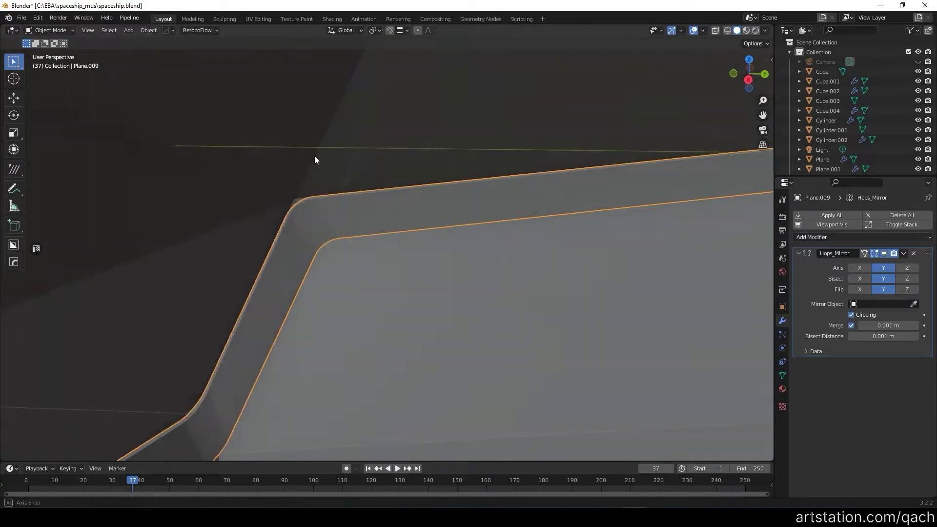
{"action": "key", "text": "ctrl+2"}
{"action": "scroll", "coordinate": [381, 191], "scroll_direction": "down", "scroll_amount": 4}
{"action": "key", "text": "ctrl+z"}
{"action": "scroll", "coordinate": [382, 191], "scroll_direction": "up", "scroll_amount": 3}
Step: Add a loop cut to the trim strip, bevel its corners and thicken it
{"action": "key", "text": "Tab"}
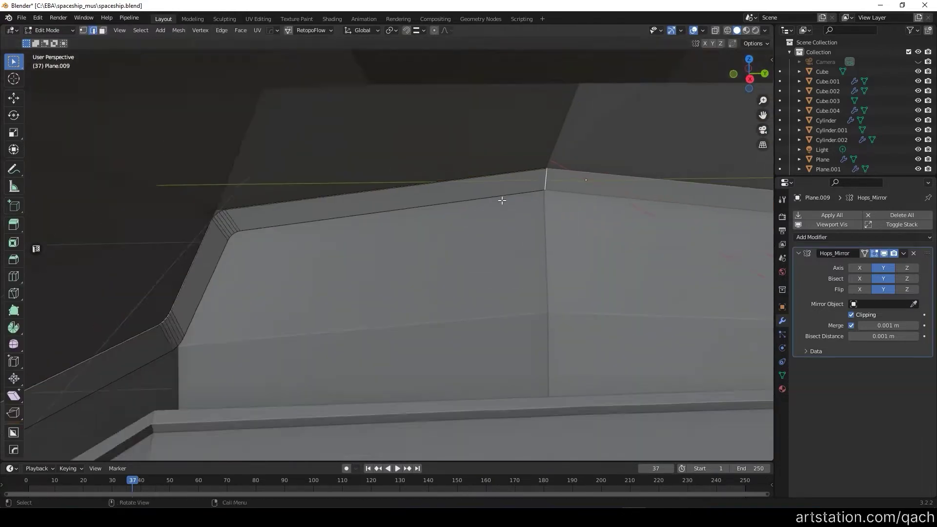
{"action": "scroll", "coordinate": [420, 163], "scroll_direction": "down", "scroll_amount": 3}
{"action": "scroll", "coordinate": [420, 164], "scroll_direction": "up", "scroll_amount": 3}
{"action": "middle_click_drag", "start_coordinate": [420, 163], "coordinate": [384, 247]}
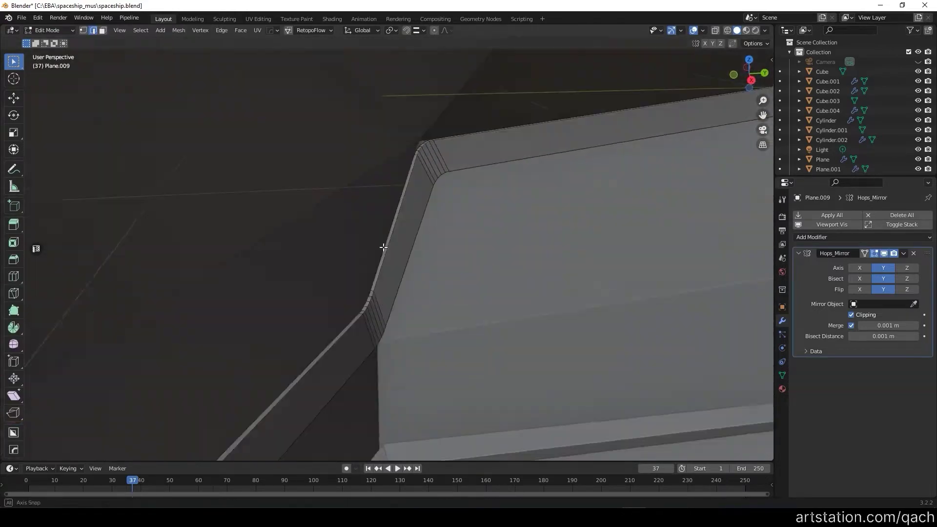
{"action": "left_click", "coordinate": [453, 208]}
{"action": "scroll", "coordinate": [452, 208], "scroll_direction": "up", "scroll_amount": 3}
{"action": "key", "text": "ctrl+b"}
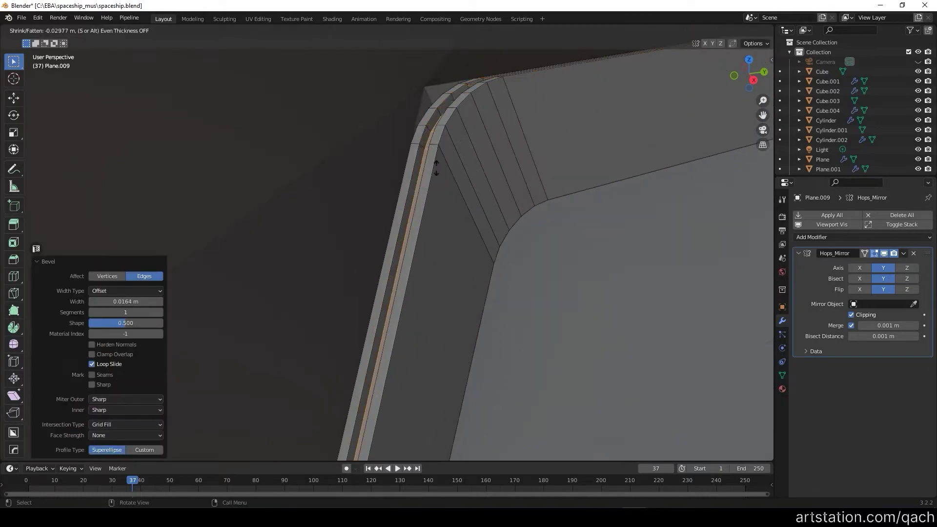
{"action": "left_click", "coordinate": [436, 167]}
{"action": "key", "text": "Tab"}
Step: Vertex-slide the edge loop at the back wall's corner
{"action": "scroll", "coordinate": [386, 201], "scroll_direction": "down", "scroll_amount": 3}
{"action": "scroll", "coordinate": [427, 107], "scroll_direction": "down", "scroll_amount": 3}
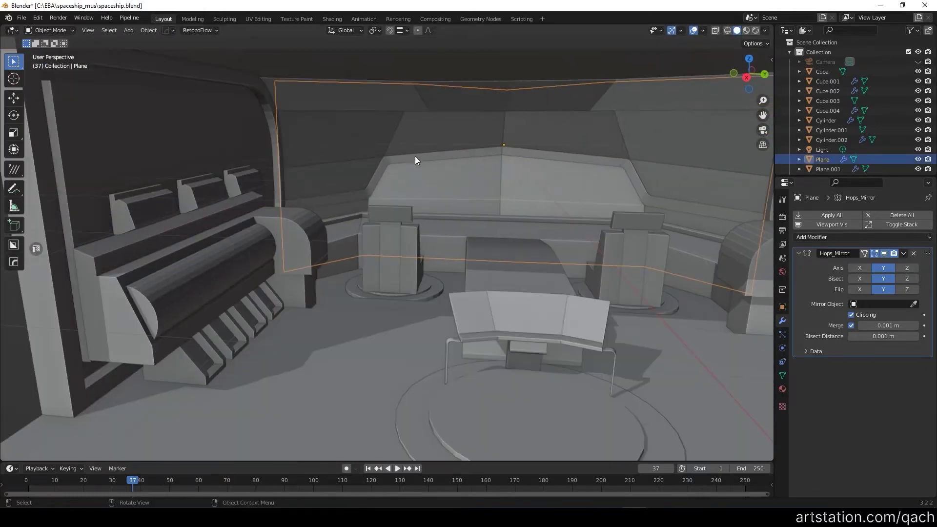
{"action": "scroll", "coordinate": [414, 160], "scroll_direction": "up", "scroll_amount": 2}
{"action": "scroll", "coordinate": [403, 152], "scroll_direction": "up", "scroll_amount": 3}
{"action": "scroll", "coordinate": [373, 143], "scroll_direction": "down", "scroll_amount": 2}
{"action": "key", "text": "Tab"}
{"action": "scroll", "coordinate": [349, 142], "scroll_direction": "up", "scroll_amount": 2}
{"action": "left_click", "coordinate": [349, 141], "text": "alt"}
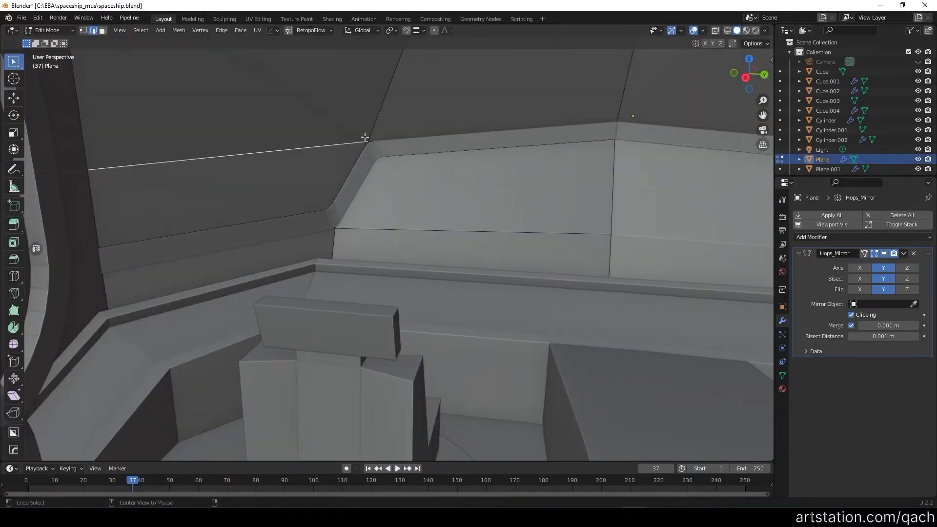
{"action": "scroll", "coordinate": [361, 131], "scroll_direction": "up", "scroll_amount": 3}
{"action": "left_click", "coordinate": [378, 158]}
{"action": "scroll", "coordinate": [335, 108], "scroll_direction": "down", "scroll_amount": 3}
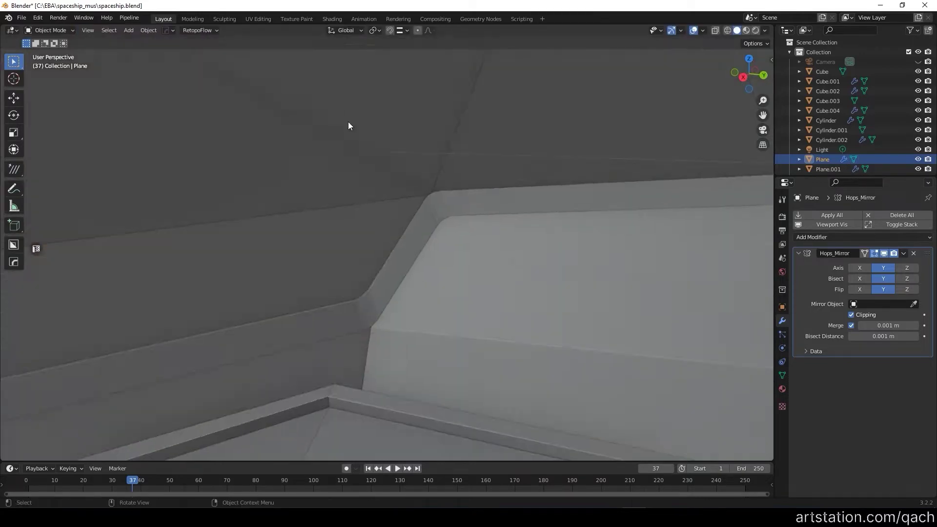
Step: Move the wall panel and return it to Object Mode
{"action": "key", "text": "g"}
{"action": "key", "text": "g"}
{"action": "left_click", "coordinate": [291, 274]}
{"action": "key", "text": "Tab"}
{"action": "scroll", "coordinate": [340, 302], "scroll_direction": "down", "scroll_amount": 3}
{"action": "scroll", "coordinate": [341, 303], "scroll_direction": "up", "scroll_amount": 5}
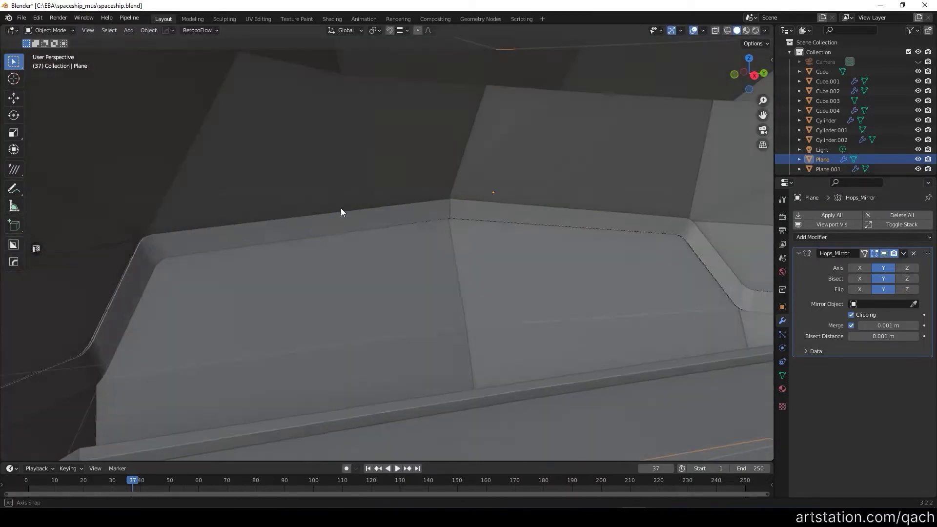
{"action": "scroll", "coordinate": [349, 210], "scroll_direction": "up", "scroll_amount": 3}
Step: Select the trim strip Plane.009 and auto-mark its sharp edges with HardOps Sharpen
{"action": "left_click", "coordinate": [330, 235]}
{"action": "key", "text": "Tab"}
{"action": "scroll", "coordinate": [330, 234], "scroll_direction": "up", "scroll_amount": 2}
{"action": "key", "text": "Tab"}
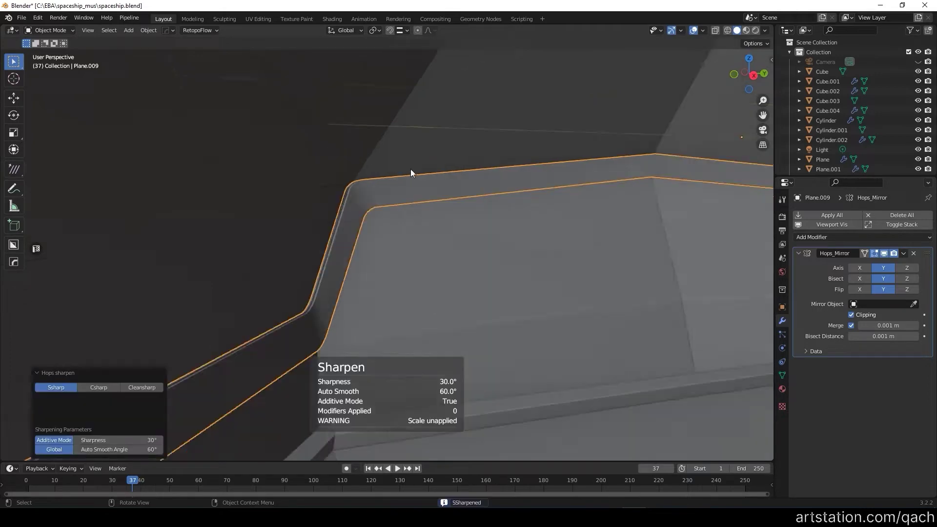
{"action": "scroll", "coordinate": [409, 157], "scroll_direction": "down", "scroll_amount": 3}
{"action": "scroll", "coordinate": [420, 220], "scroll_direction": "up", "scroll_amount": 3}
{"action": "scroll", "coordinate": [330, 253], "scroll_direction": "up", "scroll_amount": 1}
{"action": "key", "text": "Tab"}
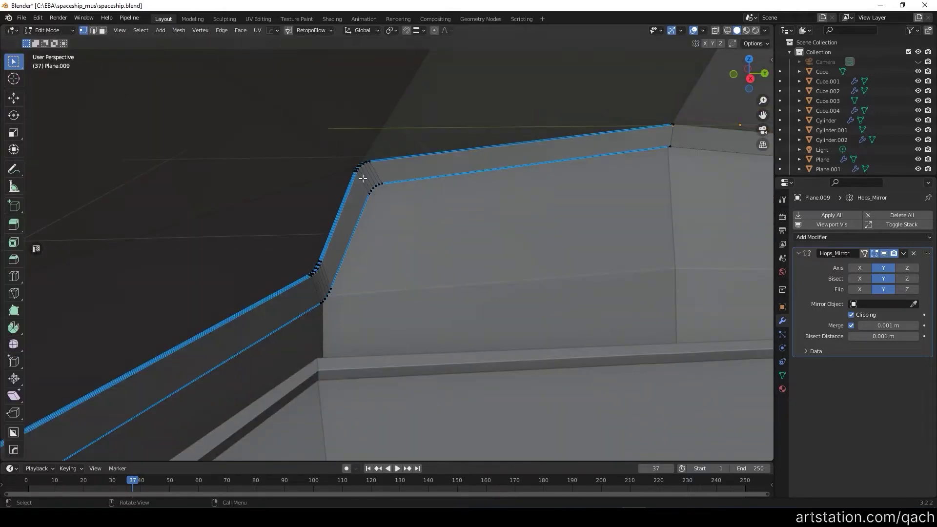
Step: Bevel the trim strip's bend edges with 12 segments, then return to Object Mode
{"action": "middle_click_drag", "start_coordinate": [367, 174], "coordinate": [308, 179]}
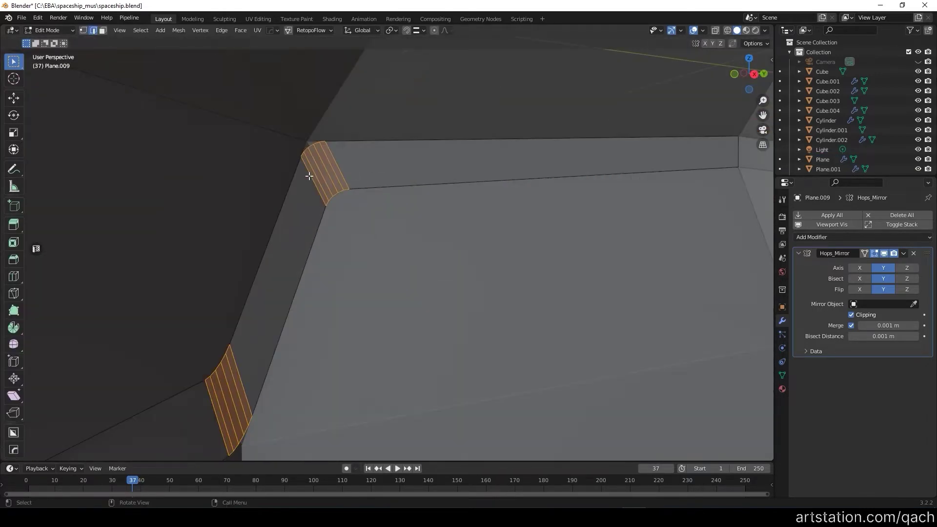
{"action": "mouse_move", "coordinate": [441, 307]}
{"action": "middle_mouse_down"}
{"action": "mouse_move", "coordinate": [527, 251]}
{"action": "mouse_move", "coordinate": [389, 332]}
{"action": "middle_mouse_up"}
{"action": "key", "text": "ctrl+b"}
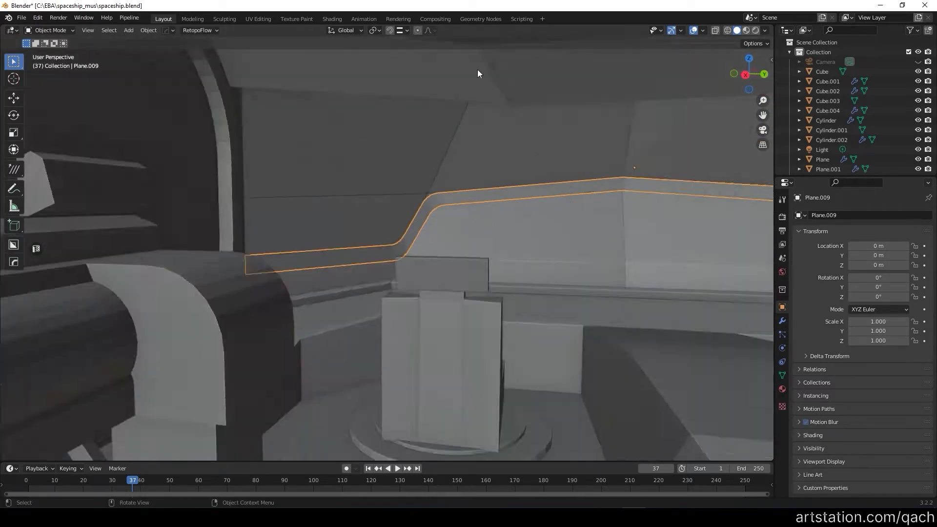
{"action": "middle_click_drag", "start_coordinate": [477, 70], "coordinate": [353, 238]}
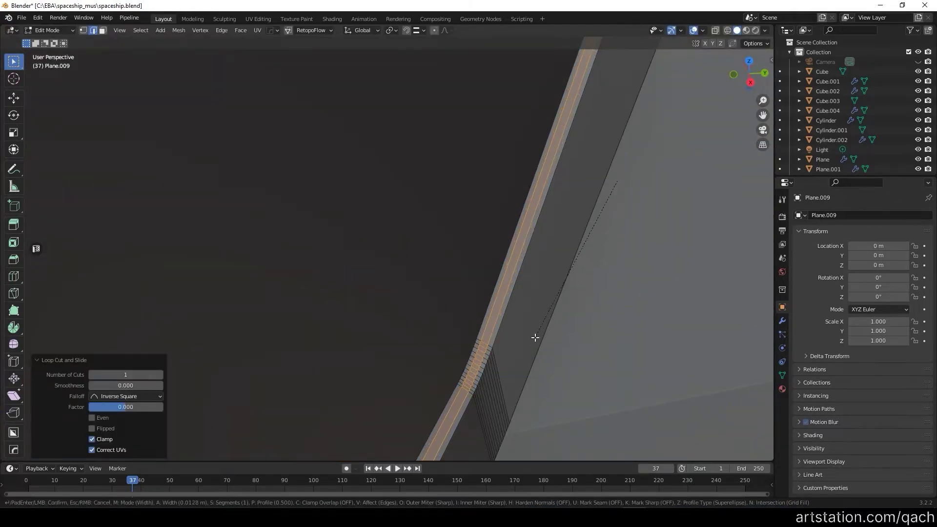
{"action": "key", "text": "Tab"}
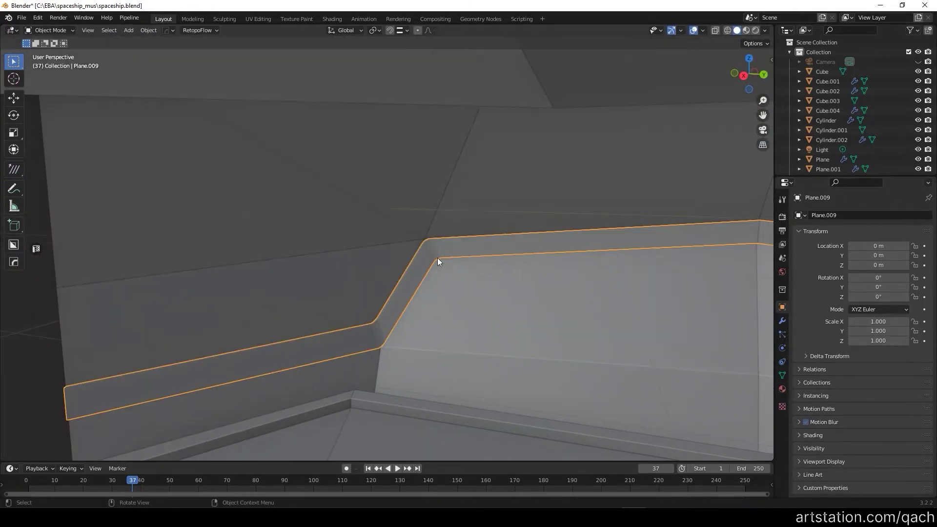
Step: Turn on Cavity in viewport shading and sharpen the trim strip's edges
{"action": "middle_click_drag", "start_coordinate": [439, 262], "coordinate": [408, 199]}
{"action": "left_click", "coordinate": [765, 30]}
{"action": "left_click", "coordinate": [710, 250]}
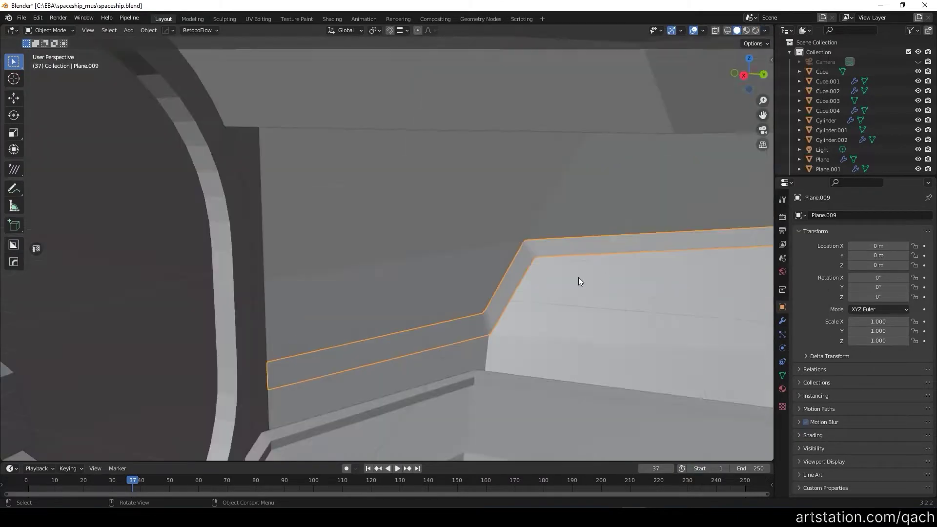
{"action": "scroll", "coordinate": [590, 271], "scroll_direction": "down", "scroll_amount": 5}
{"action": "scroll", "coordinate": [489, 247], "scroll_direction": "up", "scroll_amount": 3}
{"action": "scroll", "coordinate": [359, 99], "scroll_direction": "up", "scroll_amount": 4}
{"action": "key", "text": "q"}
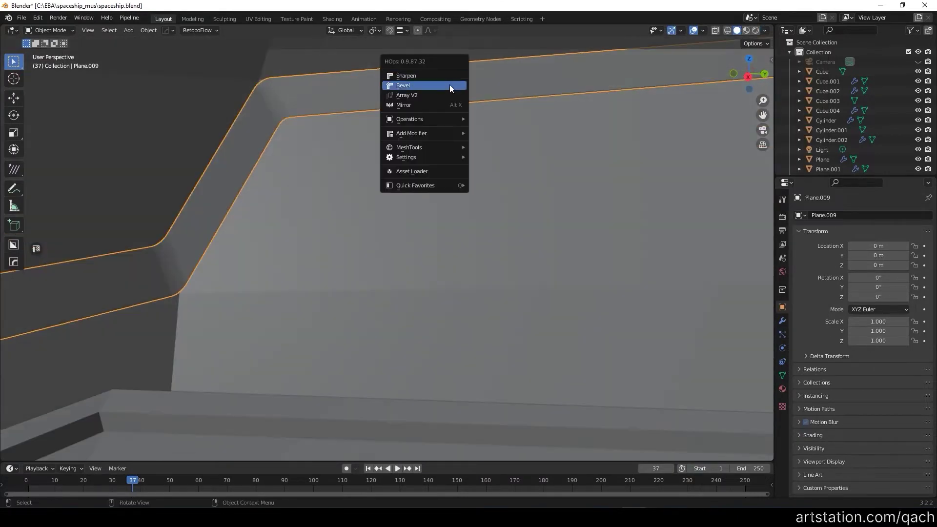
{"action": "left_click", "coordinate": [450, 84]}
Step: Select the edge loop running along the middle of the trim and bevel it
{"action": "middle_click_drag", "start_coordinate": [330, 101], "coordinate": [338, 185]}
{"action": "scroll", "coordinate": [543, 181], "scroll_direction": "down", "scroll_amount": 4}
{"action": "scroll", "coordinate": [543, 181], "scroll_direction": "up", "scroll_amount": 3}
{"action": "middle_click_drag", "start_coordinate": [543, 181], "coordinate": [427, 152]}
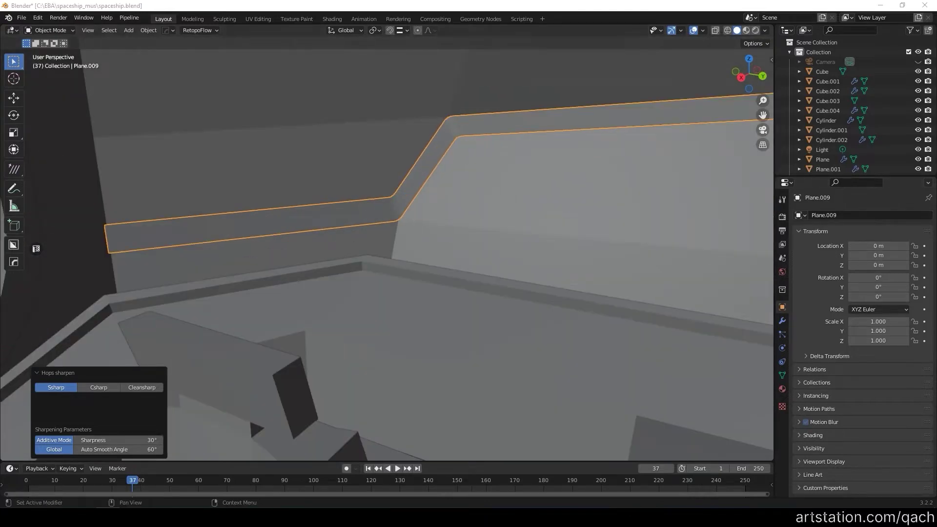
{"action": "middle_click_drag", "start_coordinate": [427, 153], "coordinate": [500, 115]}
{"action": "key", "text": "Tab"}
{"action": "left_click", "coordinate": [500, 127], "text": "alt"}
{"action": "scroll", "coordinate": [495, 125], "scroll_direction": "up", "scroll_amount": 4}
{"action": "key", "text": "ctrl+b"}
Step: Shrink/fatten the new strip faces with Alt+S and extrude them along their normals
{"action": "key", "text": "alt+s"}
{"action": "left_click", "coordinate": [496, 125]}
{"action": "key", "text": "e"}
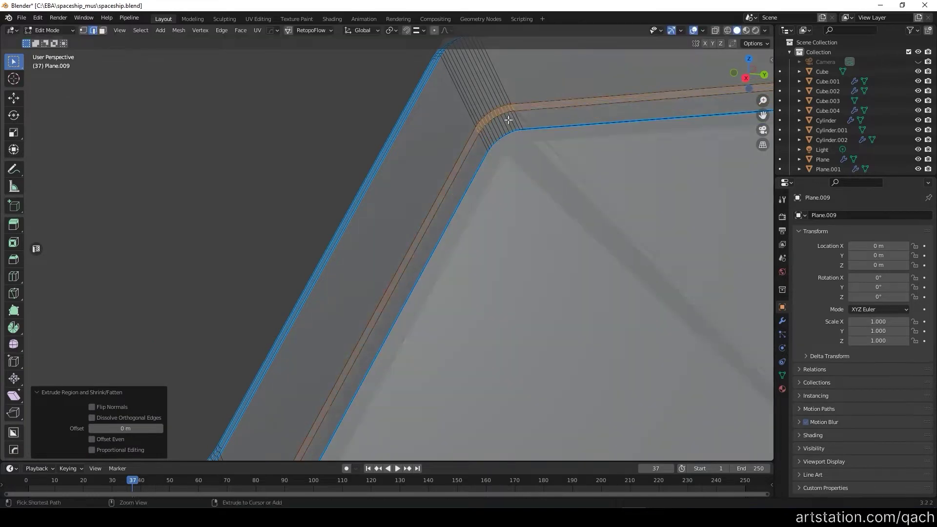
{"action": "left_click", "coordinate": [501, 126]}
{"action": "mouse_move", "coordinate": [501, 126]}
{"action": "middle_mouse_down"}
{"action": "mouse_move", "coordinate": [536, 156]}
{"action": "mouse_move", "coordinate": [329, 225]}
{"action": "mouse_move", "coordinate": [534, 128]}
{"action": "mouse_move", "coordinate": [512, 153]}
{"action": "mouse_move", "coordinate": [623, 268]}
{"action": "mouse_move", "coordinate": [743, 201]}
{"action": "mouse_move", "coordinate": [577, 161]}
{"action": "middle_mouse_up"}
{"action": "key", "text": "Tab"}
{"action": "key", "text": "Tab"}
{"action": "left_click", "coordinate": [550, 107]}
Step: Repeatedly extrude the strip faces along normals with Alt+E to sink the groove into the trim
{"action": "key", "text": "alt+e"}
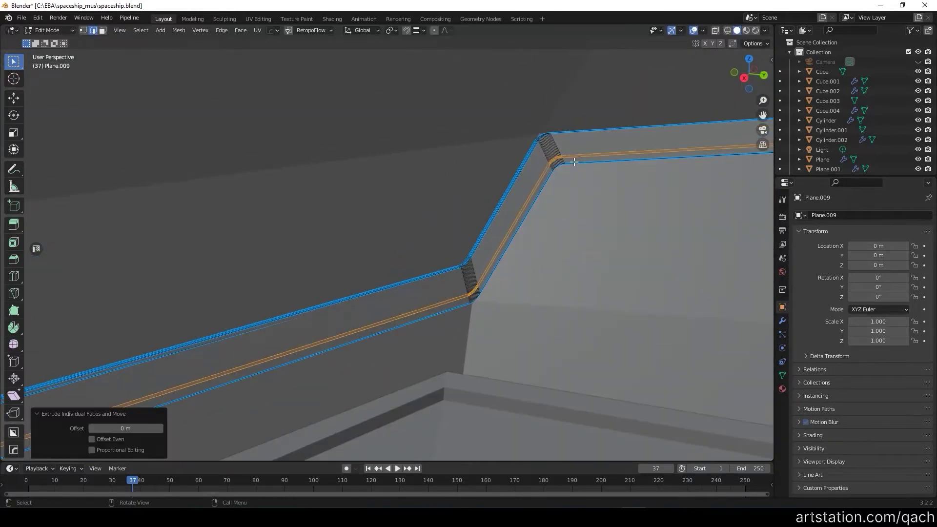
{"action": "scroll", "coordinate": [574, 163], "scroll_direction": "up", "scroll_amount": 3}
{"action": "key", "text": "alt+e"}
{"action": "left_click", "coordinate": [580, 193]}
{"action": "mouse_move", "coordinate": [580, 194]}
{"action": "middle_mouse_down"}
{"action": "mouse_move", "coordinate": [461, 234]}
{"action": "mouse_move", "coordinate": [488, 232]}
{"action": "middle_mouse_up"}
{"action": "key", "text": "e"}
{"action": "left_click", "coordinate": [453, 237]}
{"action": "key", "text": "alt+e"}
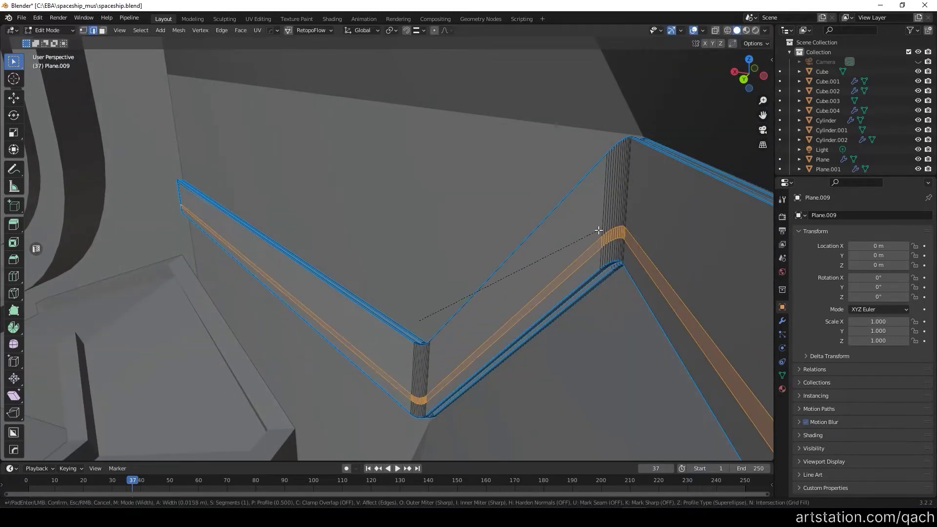
{"action": "left_click", "coordinate": [600, 230]}
{"action": "key", "text": "alt+e"}
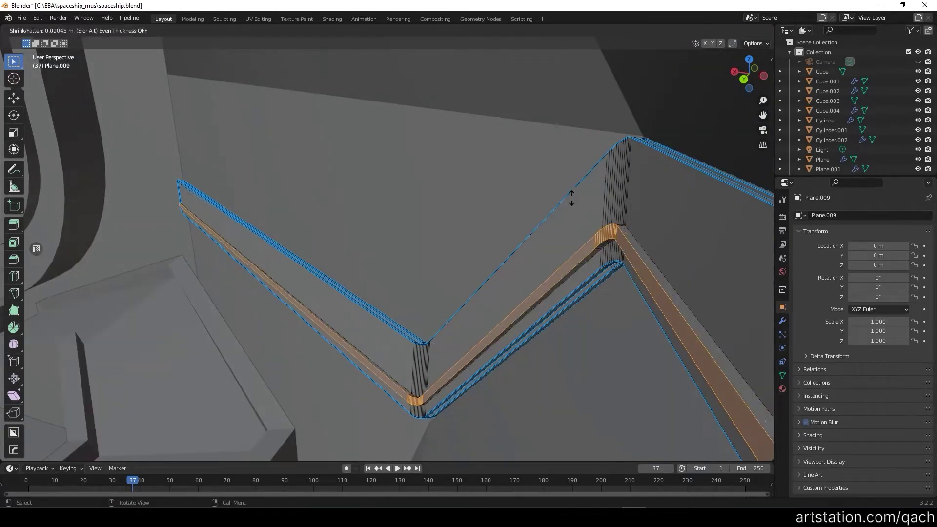
{"action": "left_click", "coordinate": [546, 207]}
Step: Add a HOps bevel modifier to the trim strip
{"action": "key", "text": "Tab"}
{"action": "key", "text": "q"}
{"action": "left_click", "coordinate": [549, 212]}
{"action": "left_click", "coordinate": [607, 214]}
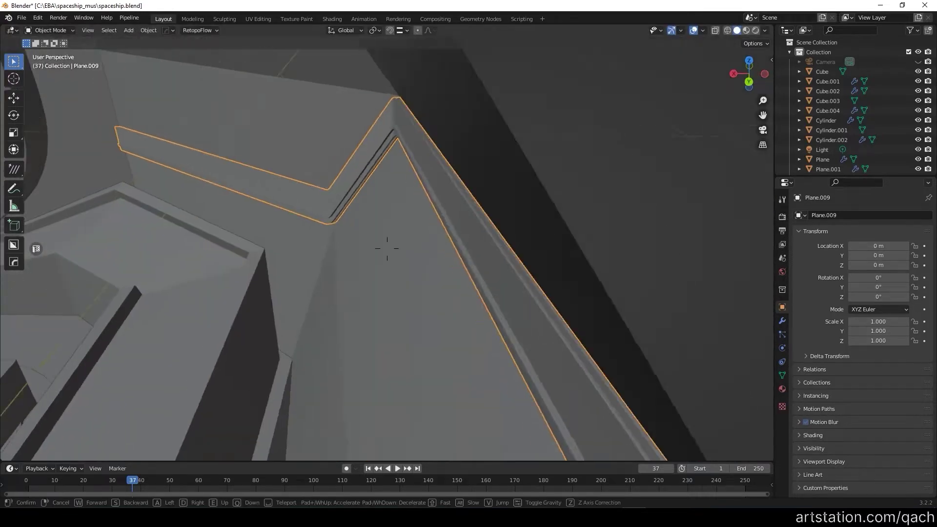
{"action": "middle_click_drag", "start_coordinate": [608, 214], "coordinate": [403, 238]}
{"action": "scroll", "coordinate": [404, 238], "scroll_direction": "down", "scroll_amount": 5}
{"action": "scroll", "coordinate": [404, 238], "scroll_direction": "up", "scroll_amount": 5}
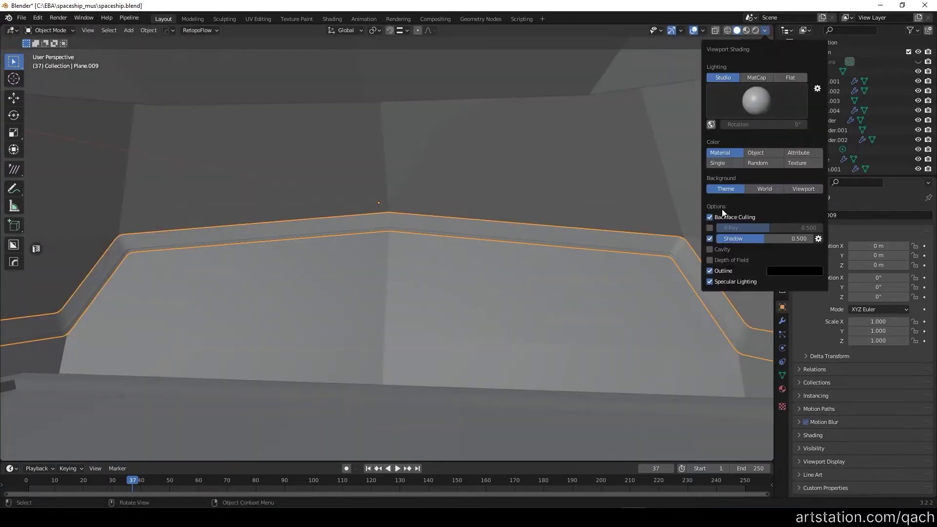
{"action": "scroll", "coordinate": [488, 234], "scroll_direction": "up", "scroll_amount": 3}
Step: Slide a corner vertex of the wall panel behind the trim
{"action": "mouse_move", "coordinate": [433, 268]}
{"action": "middle_mouse_down"}
{"action": "mouse_move", "coordinate": [571, 206]}
{"action": "mouse_move", "coordinate": [344, 258]}
{"action": "middle_mouse_up"}
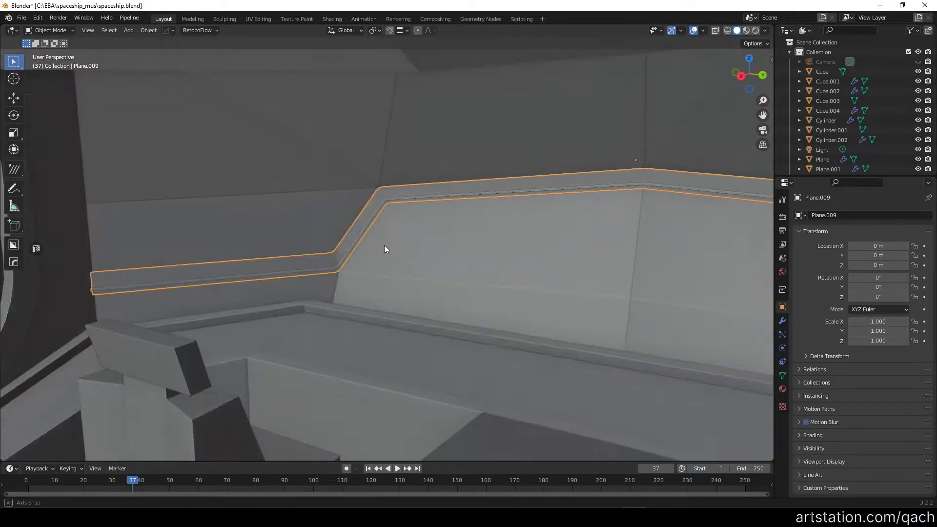
{"action": "left_click", "coordinate": [344, 258]}
{"action": "key", "text": "Tab"}
{"action": "scroll", "coordinate": [418, 234], "scroll_direction": "up", "scroll_amount": 3}
{"action": "key", "text": "shift+v"}
{"action": "left_click", "coordinate": [394, 221]}
{"action": "middle_click_drag", "start_coordinate": [394, 220], "coordinate": [379, 261]}
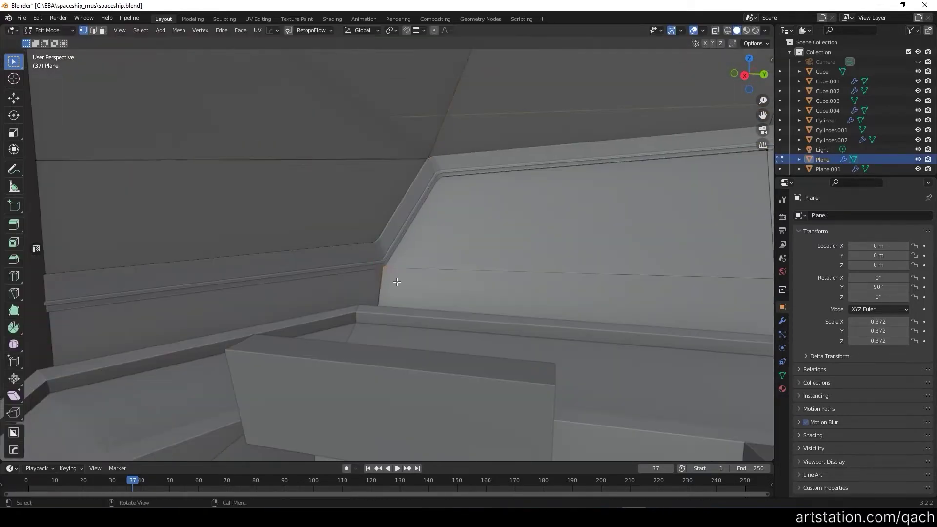
{"action": "key", "text": "Tab"}
{"action": "scroll", "coordinate": [562, 213], "scroll_direction": "down", "scroll_amount": 4}
{"action": "scroll", "coordinate": [575, 191], "scroll_direction": "up", "scroll_amount": 4}
{"action": "middle_click_drag", "start_coordinate": [575, 191], "coordinate": [564, 164]}
{"action": "scroll", "coordinate": [564, 165], "scroll_direction": "down", "scroll_amount": 5}
{"action": "scroll", "coordinate": [452, 224], "scroll_direction": "down", "scroll_amount": 4}
Step: Reselect the trim strip and review its modifier stack
{"action": "left_click", "coordinate": [514, 155]}
{"action": "left_click", "coordinate": [783, 321]}
{"action": "scroll", "coordinate": [422, 143], "scroll_direction": "up", "scroll_amount": 5}
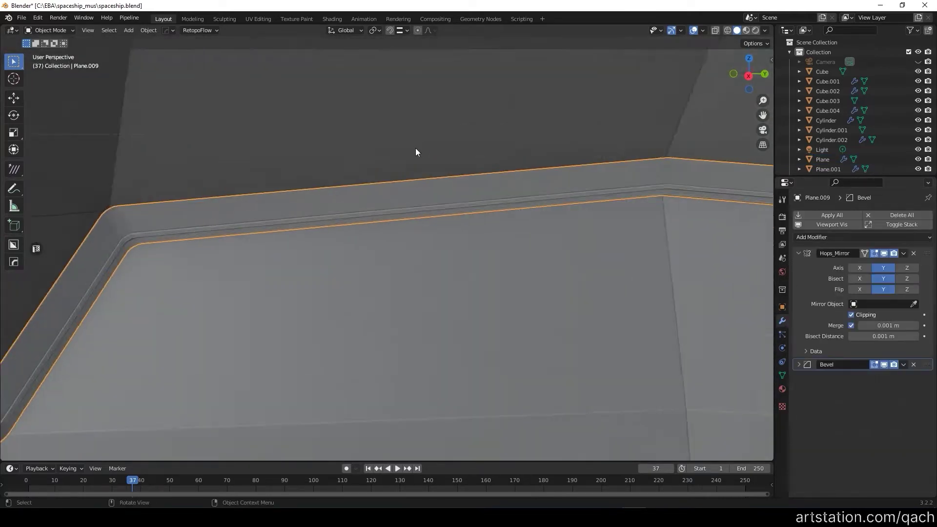
{"action": "scroll", "coordinate": [324, 159], "scroll_direction": "up", "scroll_amount": 3}
{"action": "scroll", "coordinate": [298, 125], "scroll_direction": "down", "scroll_amount": 6}
{"action": "mouse_move", "coordinate": [298, 125]}
{"action": "middle_mouse_down"}
{"action": "mouse_move", "coordinate": [507, 98]}
{"action": "mouse_move", "coordinate": [429, 160]}
{"action": "middle_mouse_up"}
{"action": "scroll", "coordinate": [429, 159], "scroll_direction": "up", "scroll_amount": 5}
{"action": "scroll", "coordinate": [429, 159], "scroll_direction": "up", "scroll_amount": 2}
{"action": "scroll", "coordinate": [452, 186], "scroll_direction": "up", "scroll_amount": 1}
Step: Bevel the trim's bend edges by 0.089 m, shade smooth, and reopen the bevel for 11 segments
{"action": "key", "text": "Tab"}
{"action": "key", "text": "alt+a"}
{"action": "middle_click_drag", "start_coordinate": [456, 190], "coordinate": [413, 121]}
{"action": "key", "text": "ctrl+b"}
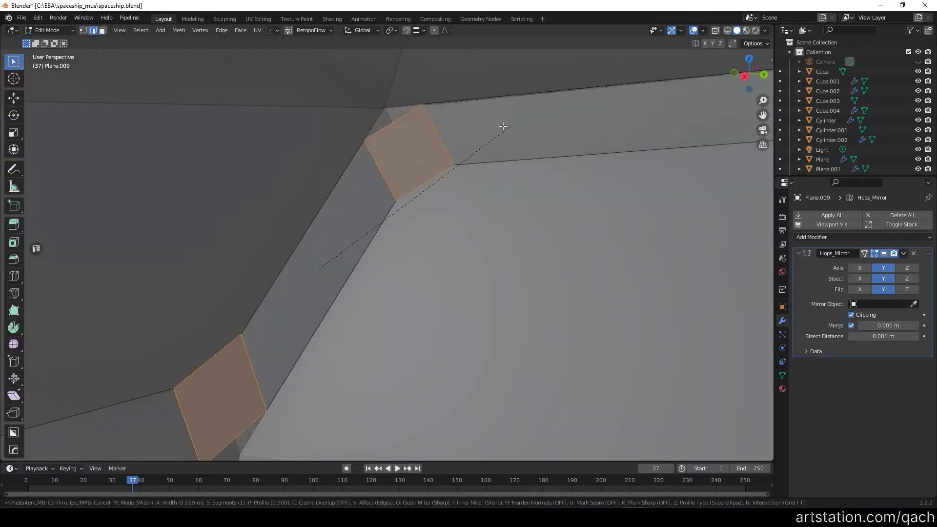
{"action": "left_click", "coordinate": [499, 133]}
{"action": "key", "text": "Tab"}
{"action": "right_click", "coordinate": [415, 142]}
{"action": "left_click", "coordinate": [415, 144]}
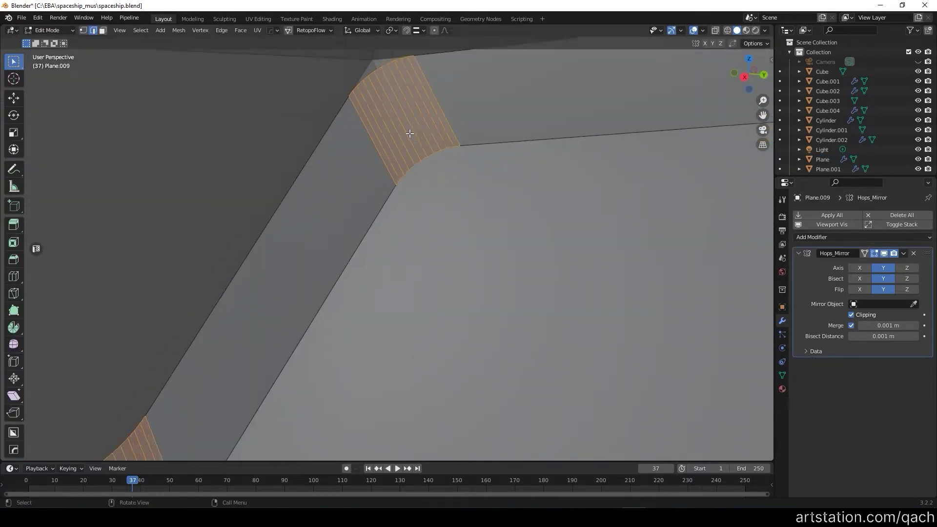
{"action": "key", "text": "ctrl+z"}
{"action": "key", "text": "ctrl+z"}
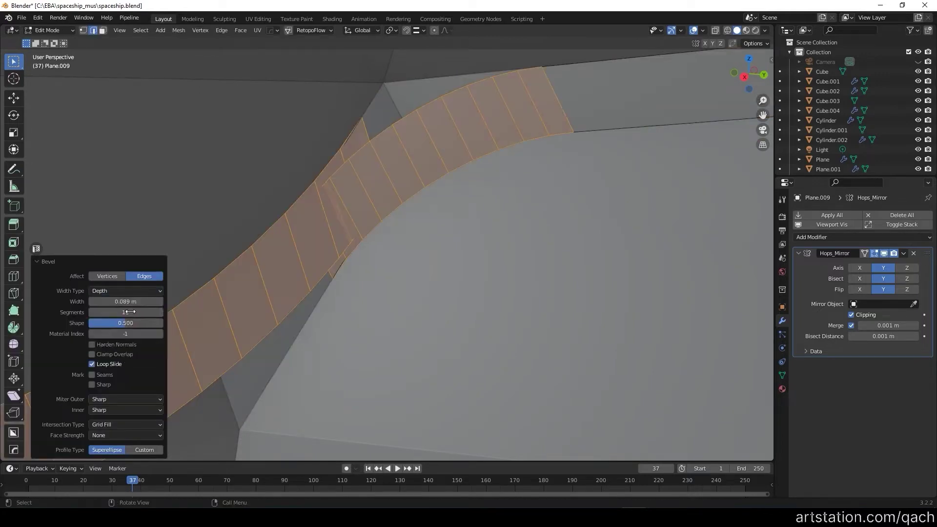
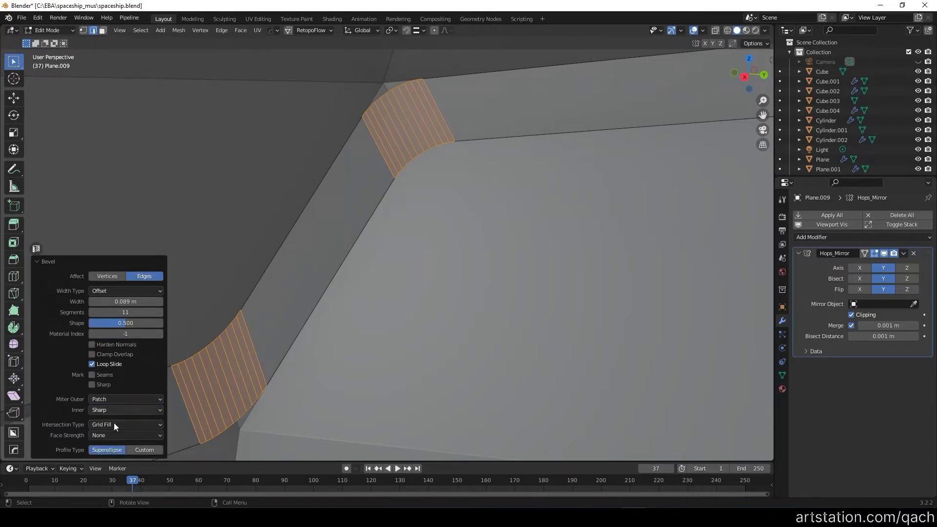
Step: Narrow the corner bevel to 0.059 m and set its width type to Absolute
{"action": "left_click", "coordinate": [127, 435]}
{"action": "left_click_drag", "start_coordinate": [126, 305], "coordinate": [93, 305]}
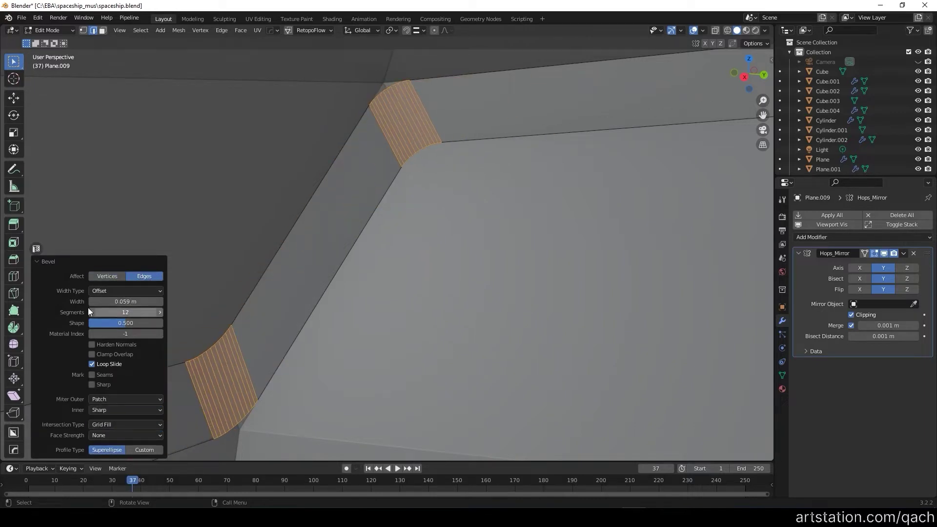
{"action": "left_click", "coordinate": [121, 323]}
{"action": "left_click", "coordinate": [119, 344]}
{"action": "left_click", "coordinate": [113, 291]}
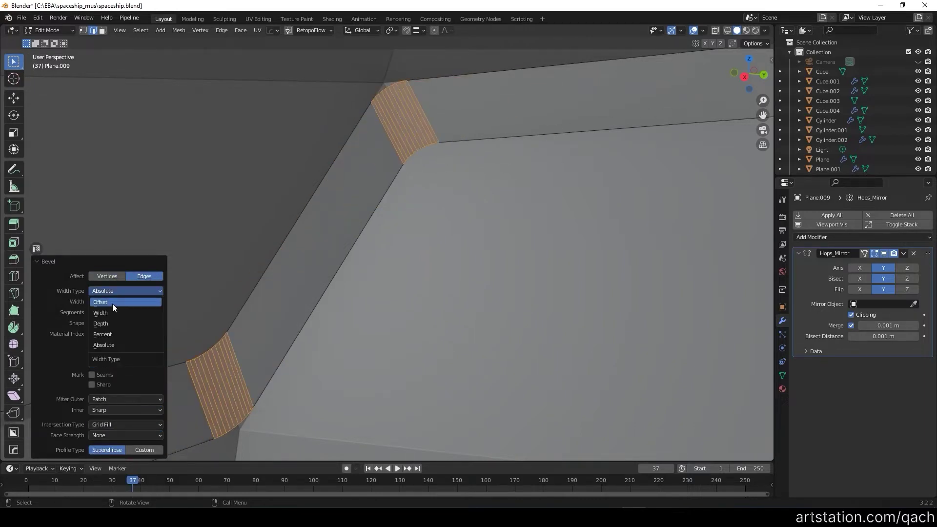
Step: Inspect the beveled strip from a new viewpoint and confirm the narrow corner bevel
{"action": "key", "text": "Tab"}
{"action": "mouse_move", "coordinate": [359, 171]}
{"action": "middle_mouse_down"}
{"action": "mouse_move", "coordinate": [438, 225]}
{"action": "mouse_move", "coordinate": [425, 242]}
{"action": "middle_mouse_up"}
{"action": "key", "text": "shift+grave"}
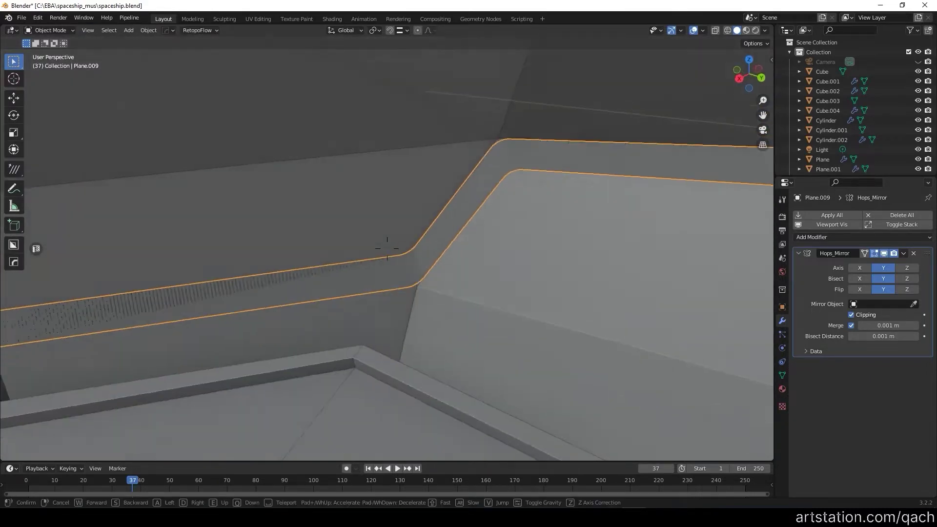
{"action": "left_click", "coordinate": [387, 249]}
{"action": "key", "text": "Tab"}
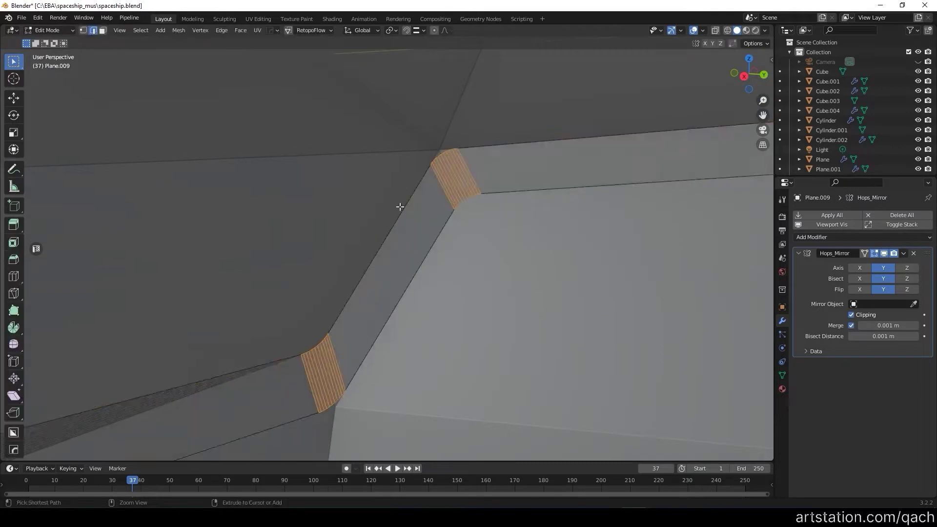
{"action": "scroll", "coordinate": [443, 180], "scroll_direction": "up", "scroll_amount": 2}
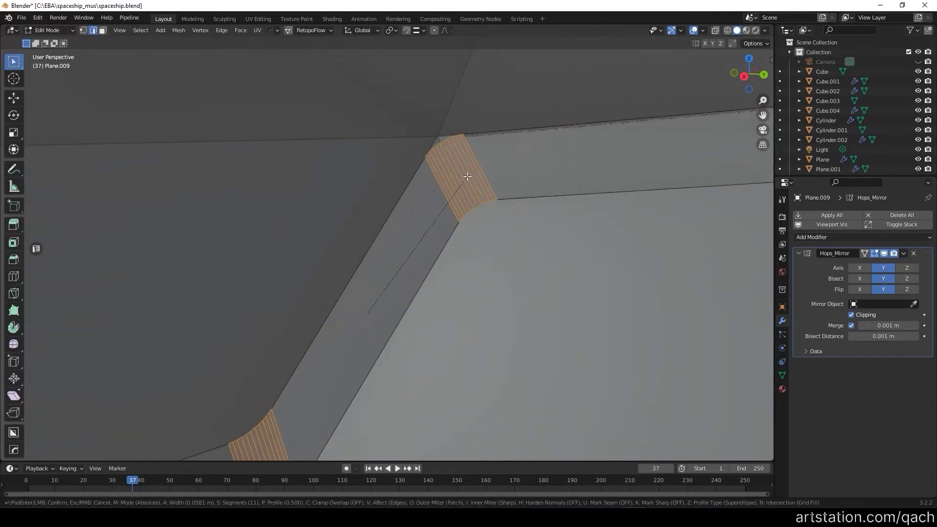
{"action": "left_click", "coordinate": [464, 176]}
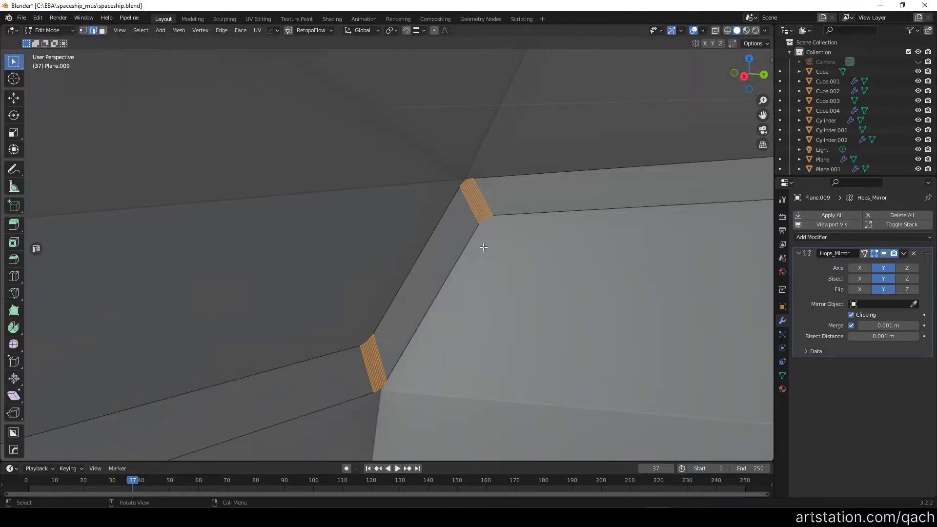
Step: Shade the Plane.009 strip smooth in Object Mode
{"action": "key", "text": "Tab"}
{"action": "right_click", "coordinate": [483, 193]}
{"action": "left_click", "coordinate": [482, 193]}
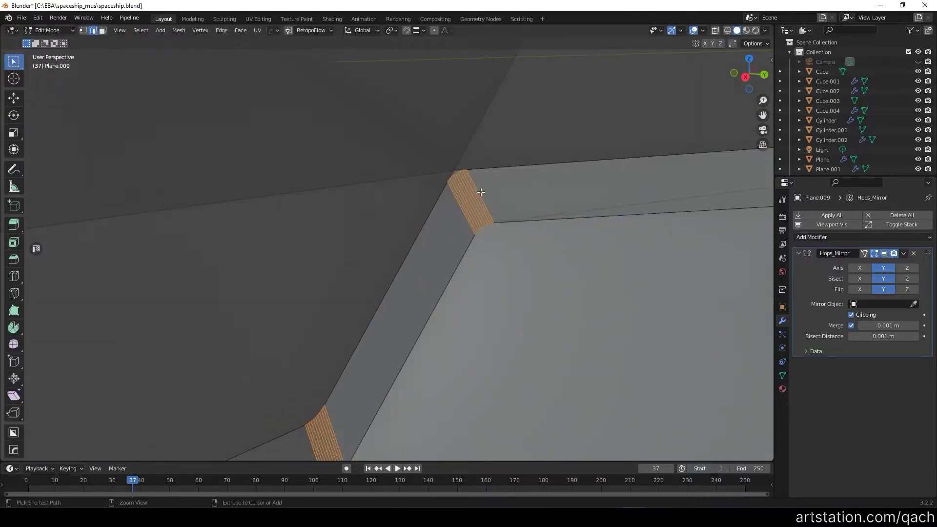
Step: Re-bevel the corner edges, widening the bevel to 0.19 m
{"action": "key", "text": "ctrl+b"}
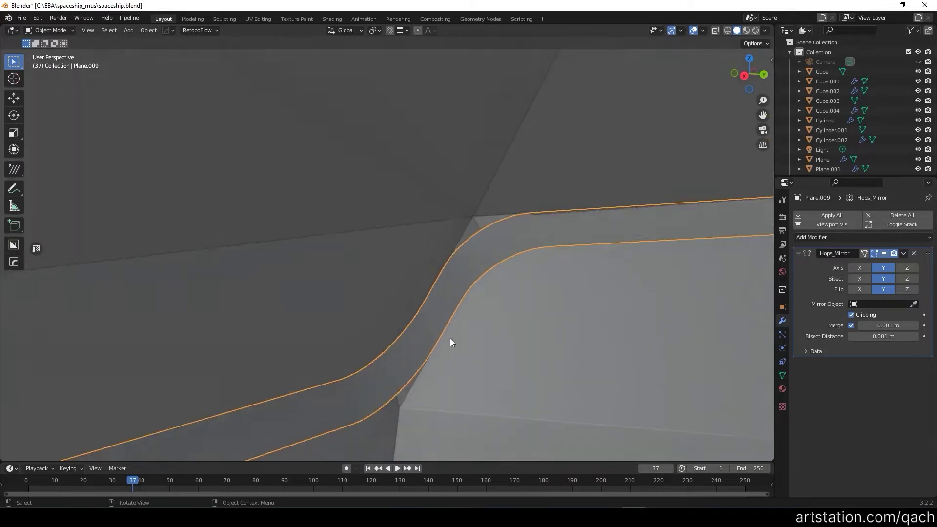
{"action": "key", "text": "Tab"}
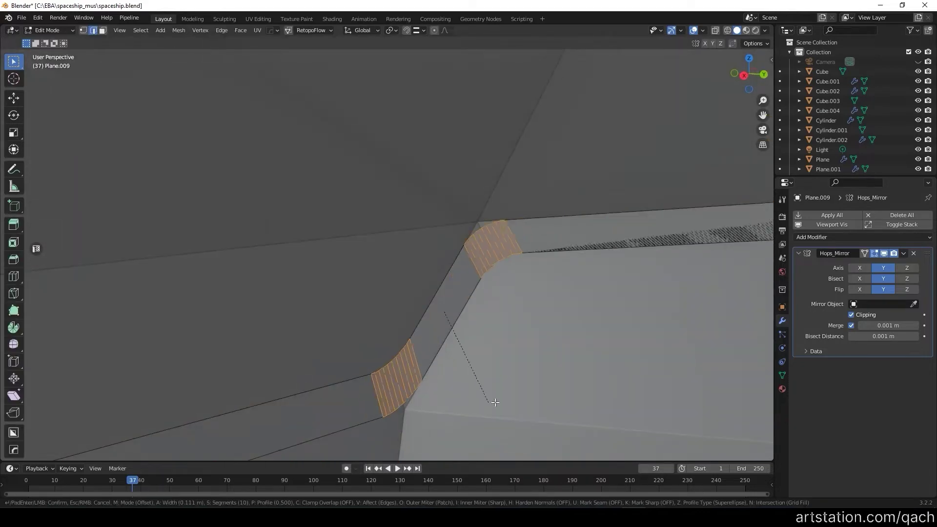
{"action": "left_click", "coordinate": [140, 305]}
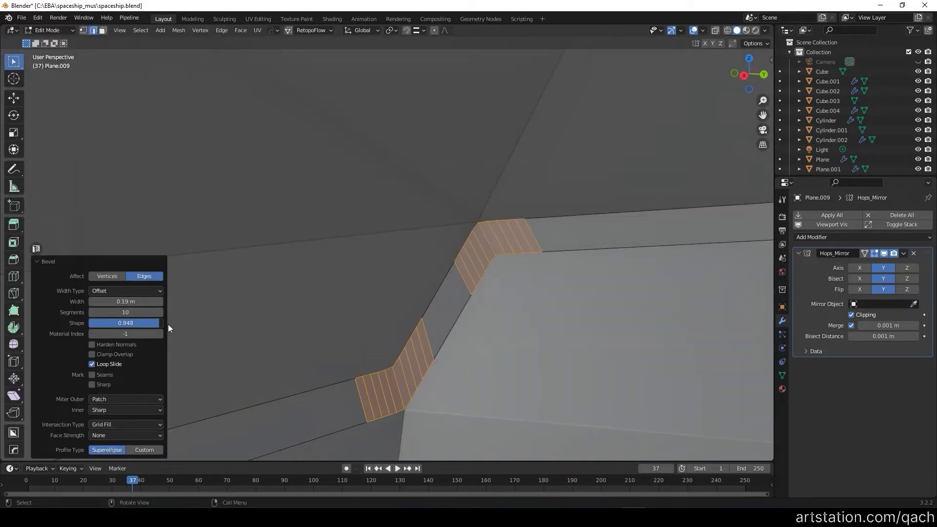
Step: Apply Shade Smooth to the strip again and inspect the rounded corners
{"action": "right_click", "coordinate": [413, 215]}
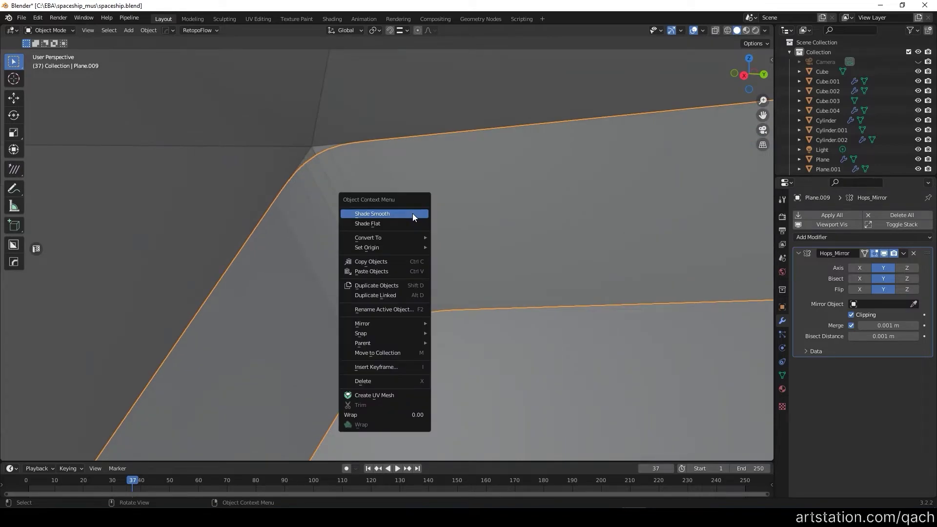
{"action": "left_click", "coordinate": [412, 213]}
{"action": "mouse_move", "coordinate": [412, 213]}
{"action": "middle_mouse_down"}
{"action": "mouse_move", "coordinate": [388, 234]}
{"action": "mouse_move", "coordinate": [478, 217]}
{"action": "mouse_move", "coordinate": [432, 291]}
{"action": "middle_mouse_up"}
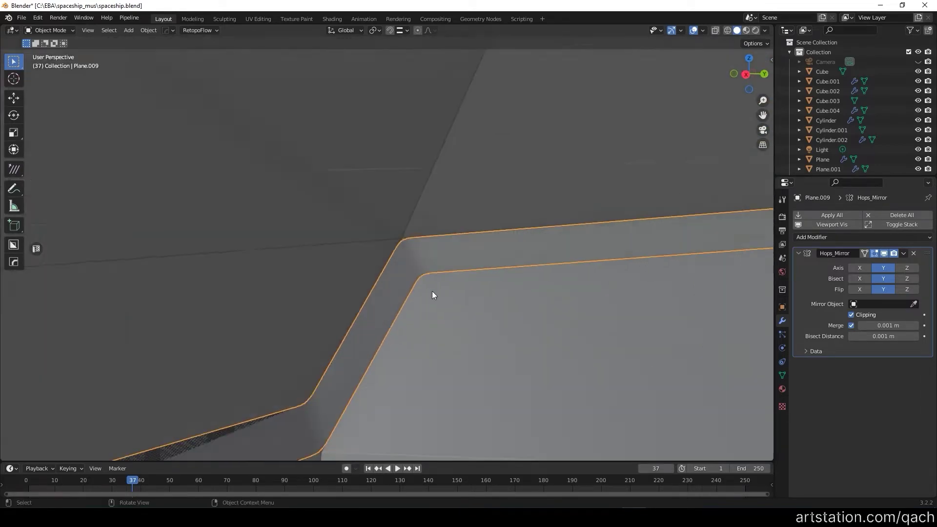
{"action": "scroll", "coordinate": [432, 291], "scroll_direction": "down", "scroll_amount": 2}
{"action": "key", "text": "Tab"}
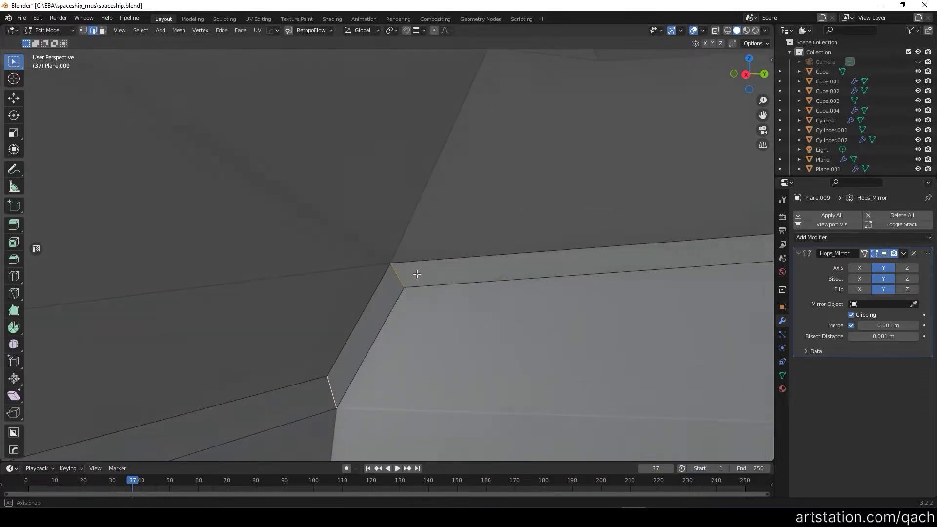
Step: Sharpen the strip's hard edges with the HardOps quick menu
{"action": "key", "text": "e"}
{"action": "left_click", "coordinate": [333, 401]}
{"action": "key", "text": "Tab"}
{"action": "mouse_move", "coordinate": [333, 401]}
{"action": "middle_mouse_down"}
{"action": "mouse_move", "coordinate": [473, 245]}
{"action": "mouse_move", "coordinate": [446, 244]}
{"action": "mouse_move", "coordinate": [439, 209]}
{"action": "middle_mouse_up"}
{"action": "key", "text": "q"}
{"action": "left_click", "coordinate": [403, 184]}
{"action": "mouse_move", "coordinate": [402, 183]}
{"action": "middle_mouse_down"}
{"action": "mouse_move", "coordinate": [602, 139]}
{"action": "mouse_move", "coordinate": [472, 263]}
{"action": "mouse_move", "coordinate": [561, 289]}
{"action": "mouse_move", "coordinate": [494, 224]}
{"action": "middle_mouse_up"}
Step: Confirm the corner bevel and sharpen the strip's edges again with HardOps
{"action": "key", "text": "Tab"}
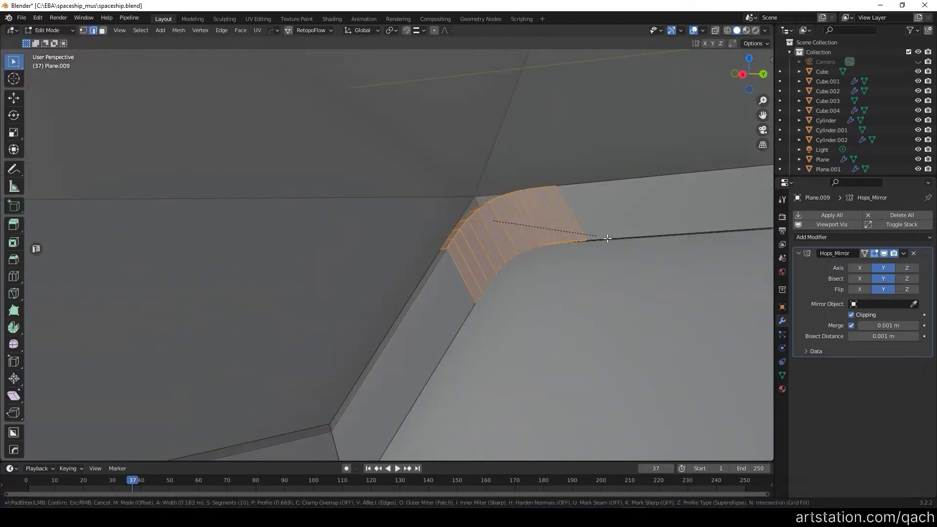
{"action": "left_click", "coordinate": [608, 238]}
{"action": "key", "text": "Tab"}
{"action": "middle_click_drag", "start_coordinate": [608, 239], "coordinate": [513, 327]}
{"action": "left_click", "coordinate": [657, 291]}
{"action": "key", "text": "Tab"}
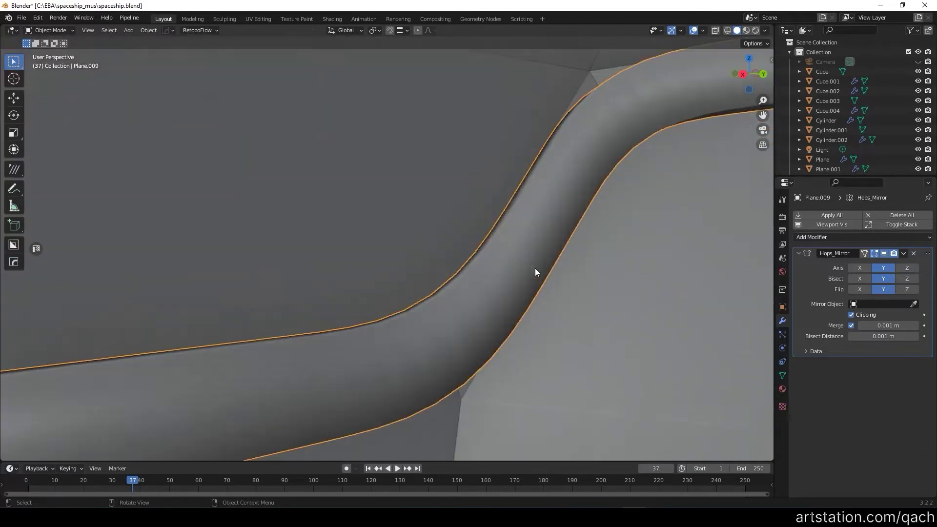
{"action": "key", "text": "q"}
{"action": "left_click", "coordinate": [534, 268]}
{"action": "mouse_move", "coordinate": [533, 268]}
{"action": "middle_mouse_down"}
{"action": "mouse_move", "coordinate": [447, 198]}
{"action": "mouse_move", "coordinate": [552, 248]}
{"action": "mouse_move", "coordinate": [461, 181]}
{"action": "middle_mouse_up"}
{"action": "key", "text": "Tab"}
Step: Bevel the selected edge loop and try a 30° Bevel modifier, then undo it
{"action": "key", "text": "ctrl+b"}
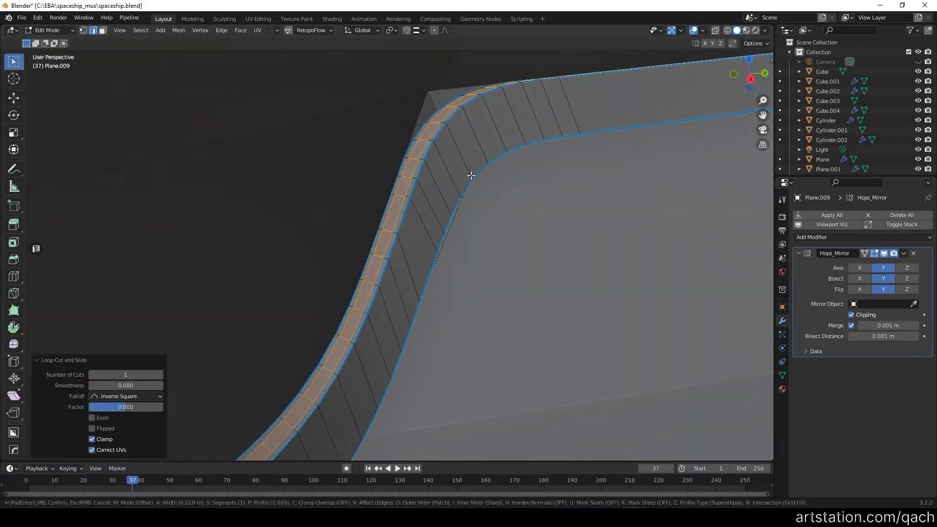
{"action": "left_click", "coordinate": [471, 176]}
{"action": "key", "text": "Tab"}
{"action": "middle_click_drag", "start_coordinate": [471, 175], "coordinate": [414, 206]}
{"action": "key", "text": "ctrl+b"}
{"action": "left_click", "coordinate": [424, 242]}
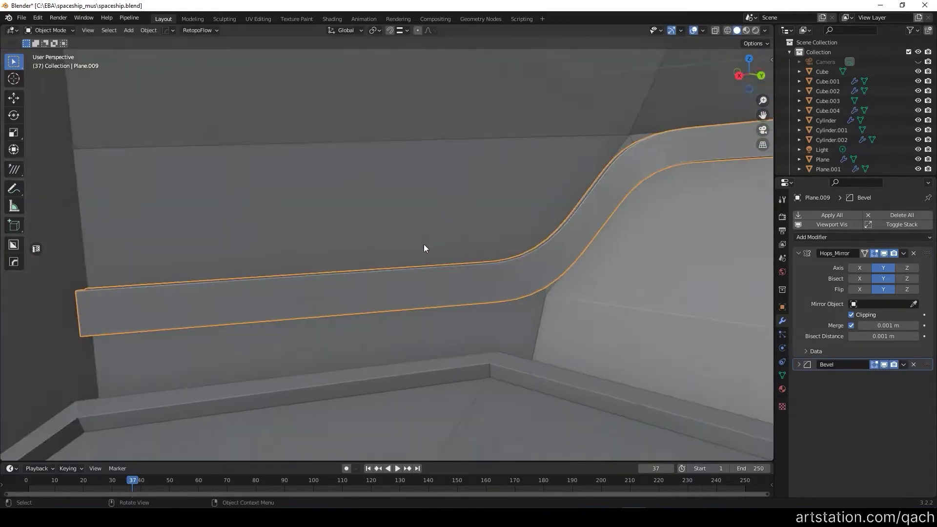
{"action": "scroll", "coordinate": [424, 242], "scroll_direction": "up", "scroll_amount": 3}
{"action": "middle_click_drag", "start_coordinate": [476, 241], "coordinate": [370, 228]}
{"action": "key", "text": "ctrl+z"}
Step: Bevel the corner edges and add a 30° Bevel modifier to the strip
{"action": "key", "text": "Tab"}
{"action": "middle_click_drag", "start_coordinate": [411, 175], "coordinate": [488, 244]}
{"action": "key", "text": "ctrl+b"}
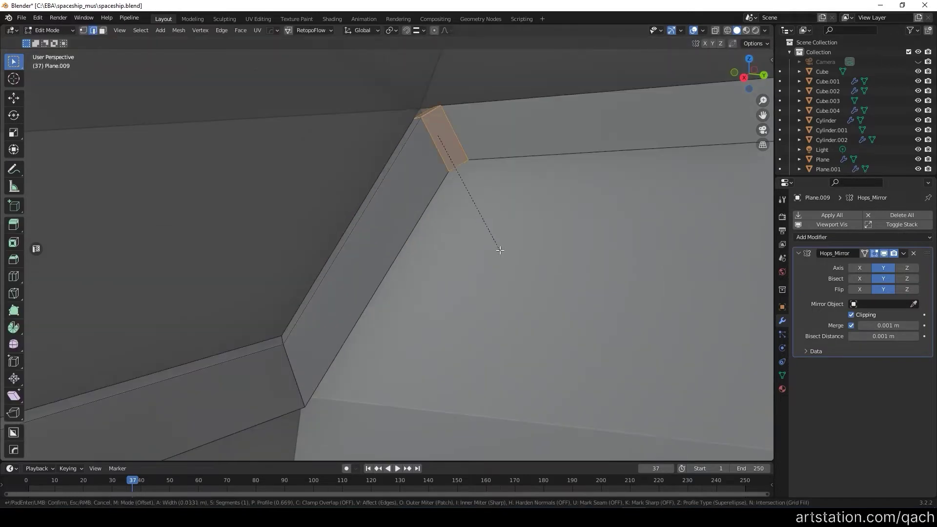
{"action": "middle_click_drag", "start_coordinate": [293, 364], "coordinate": [520, 344]}
{"action": "key", "text": "Tab"}
{"action": "key", "text": "q"}
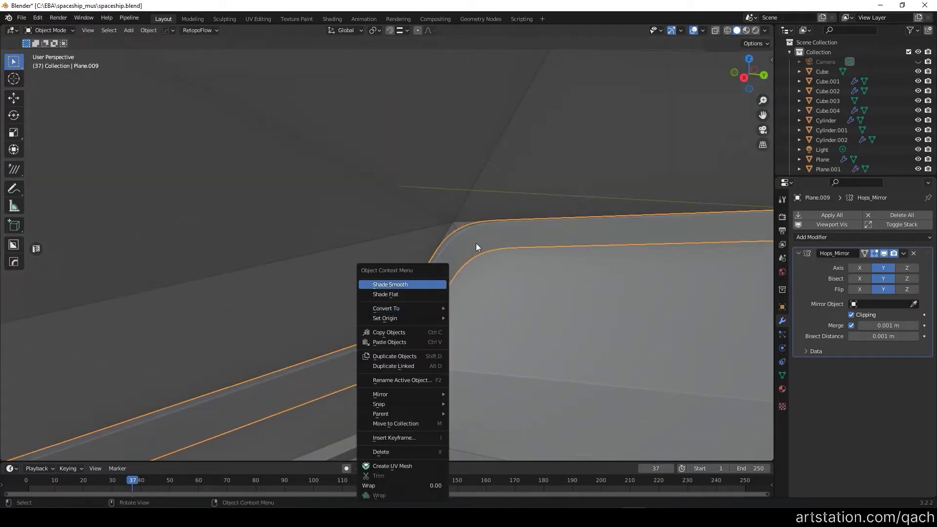
{"action": "left_click", "coordinate": [418, 293]}
{"action": "scroll", "coordinate": [365, 292], "scroll_direction": "up", "scroll_amount": 3}
{"action": "mouse_move", "coordinate": [366, 296]}
{"action": "middle_mouse_down"}
{"action": "mouse_move", "coordinate": [429, 278]}
{"action": "mouse_move", "coordinate": [291, 257]}
{"action": "middle_mouse_up"}
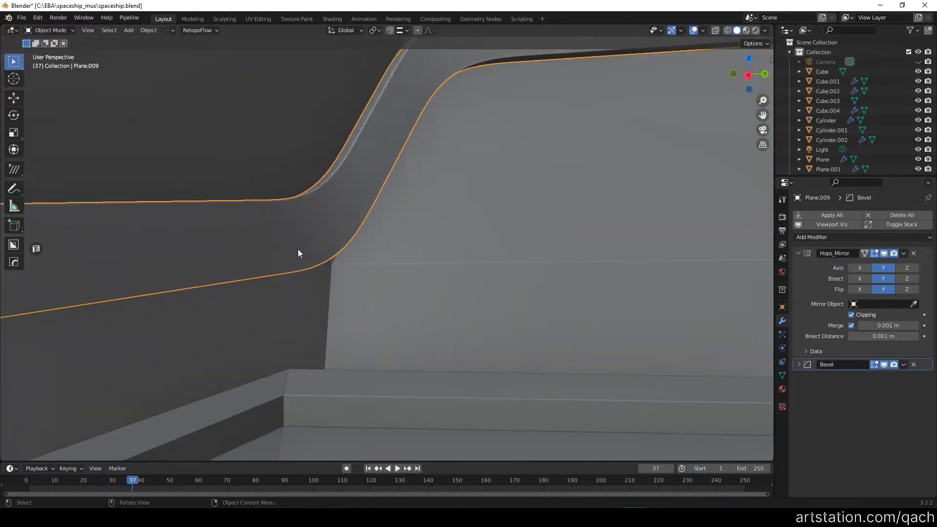
Step: Add a centred lengthwise loop cut, bevel it, and sink it into a groove
{"action": "key", "text": "Tab"}
{"action": "middle_click_drag", "start_coordinate": [211, 330], "coordinate": [399, 249]}
{"action": "key", "text": "ctrl+r"}
{"action": "left_click", "coordinate": [399, 249]}
{"action": "right_click", "coordinate": [399, 249]}
{"action": "key", "text": "ctrl+b"}
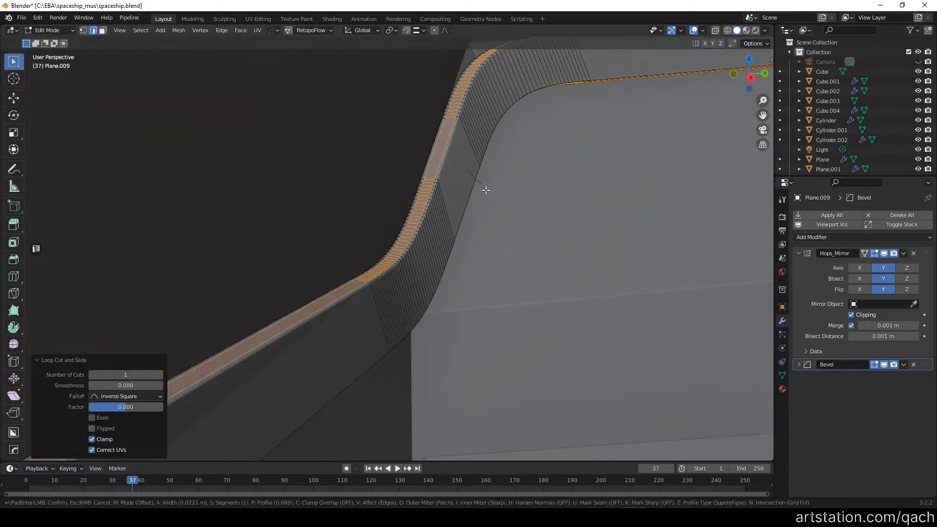
{"action": "left_click", "coordinate": [487, 190]}
{"action": "middle_click_drag", "start_coordinate": [487, 190], "coordinate": [433, 178]}
{"action": "key", "text": "alt+s"}
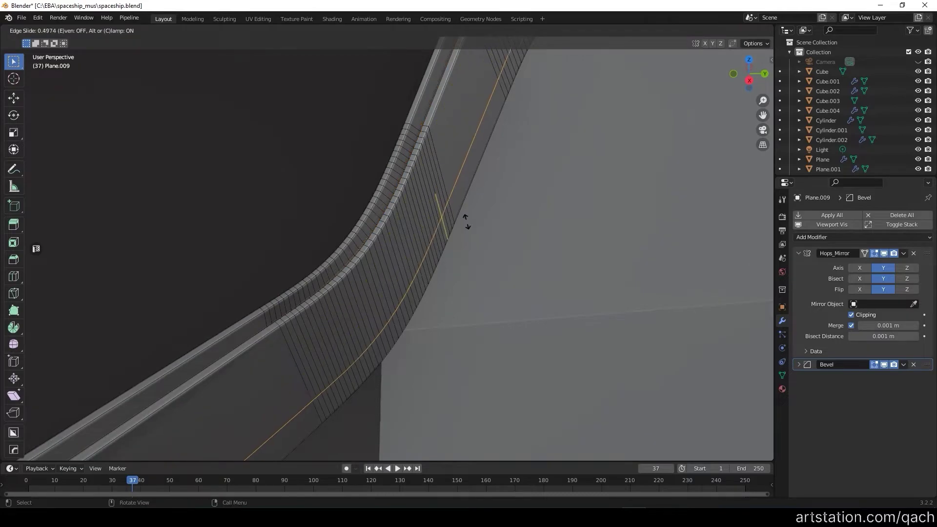
{"action": "left_click", "coordinate": [481, 225]}
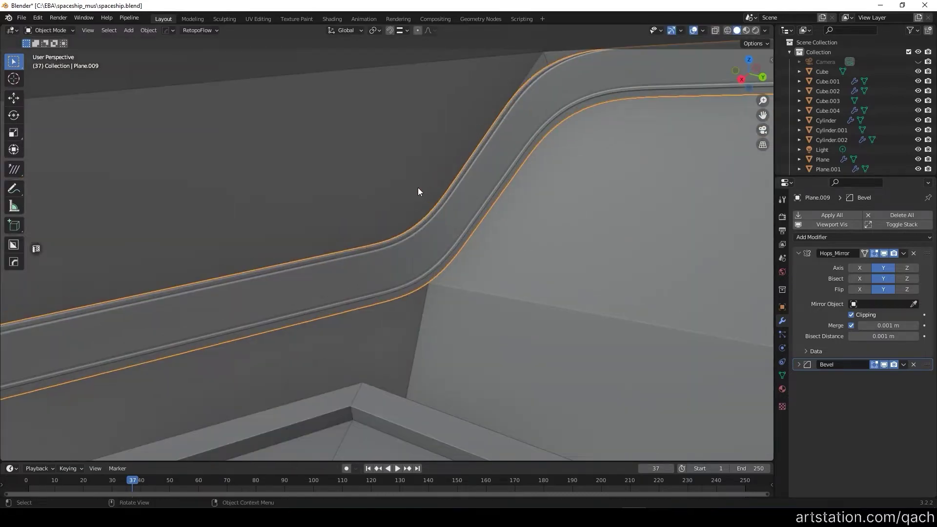
Step: Orbit onto the strip's bend and draw a rectangular box cut over it
{"action": "mouse_move", "coordinate": [418, 189]}
{"action": "middle_mouse_down"}
{"action": "mouse_move", "coordinate": [418, 230]}
{"action": "mouse_move", "coordinate": [438, 282]}
{"action": "middle_mouse_up"}
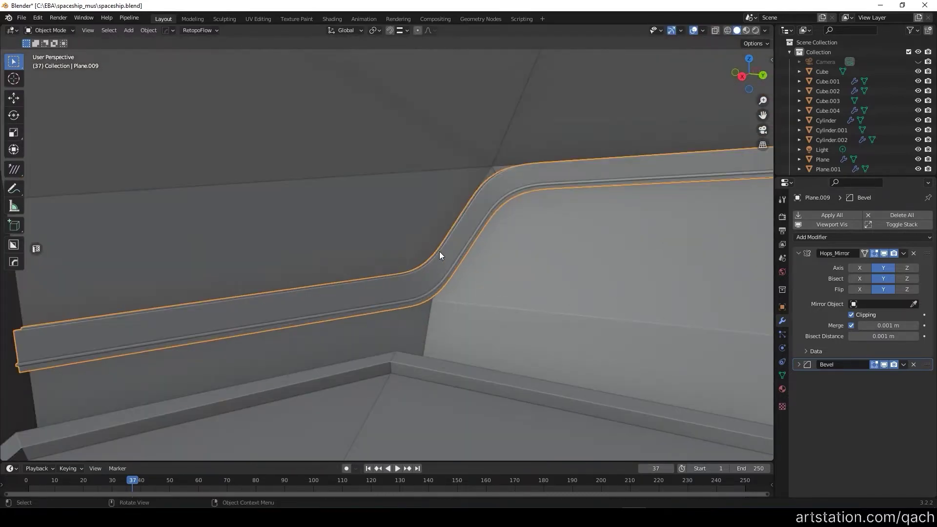
{"action": "scroll", "coordinate": [439, 251], "scroll_direction": "down", "scroll_amount": 5}
{"action": "mouse_move", "coordinate": [410, 216]}
{"action": "middle_mouse_down"}
{"action": "mouse_move", "coordinate": [473, 174]}
{"action": "mouse_move", "coordinate": [611, 199]}
{"action": "middle_mouse_up"}
{"action": "scroll", "coordinate": [405, 256], "scroll_direction": "up", "scroll_amount": 5}
{"action": "mouse_move", "coordinate": [405, 260]}
{"action": "middle_mouse_down"}
{"action": "mouse_move", "coordinate": [504, 272]}
{"action": "mouse_move", "coordinate": [542, 266]}
{"action": "mouse_move", "coordinate": [481, 259]}
{"action": "middle_mouse_up"}
{"action": "key", "text": "alt+w"}
{"action": "left_click_drag", "start_coordinate": [435, 232], "coordinate": [540, 326]}
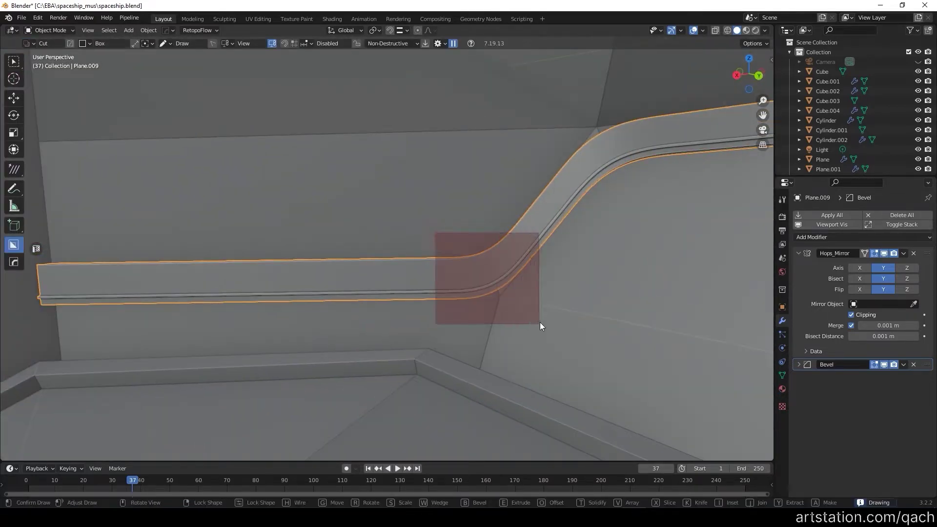
Step: Cancel the box cut and set the BoxCutter's shape alignment option
{"action": "key", "text": "Escape"}
{"action": "mouse_move", "coordinate": [561, 262]}
{"action": "middle_mouse_down"}
{"action": "mouse_move", "coordinate": [549, 282]}
{"action": "mouse_move", "coordinate": [505, 262]}
{"action": "mouse_move", "coordinate": [510, 248]}
{"action": "mouse_move", "coordinate": [441, 225]}
{"action": "middle_mouse_up"}
{"action": "left_click", "coordinate": [416, 232], "text": "ctrl"}
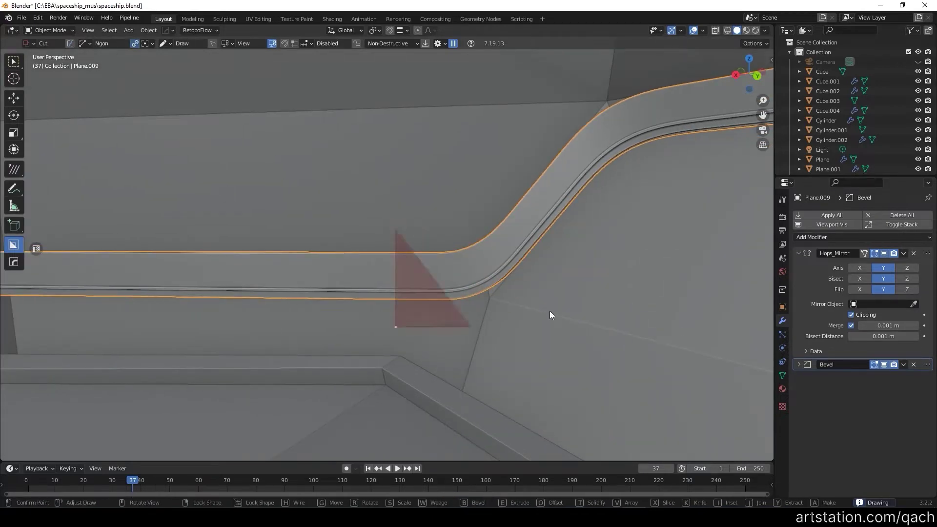
{"action": "key", "text": "Escape"}
{"action": "mouse_move", "coordinate": [468, 198]}
{"action": "middle_mouse_down"}
{"action": "mouse_move", "coordinate": [402, 177]}
{"action": "mouse_move", "coordinate": [431, 197]}
{"action": "middle_mouse_up"}
{"action": "key", "text": "d"}
{"action": "left_click", "coordinate": [518, 170]}
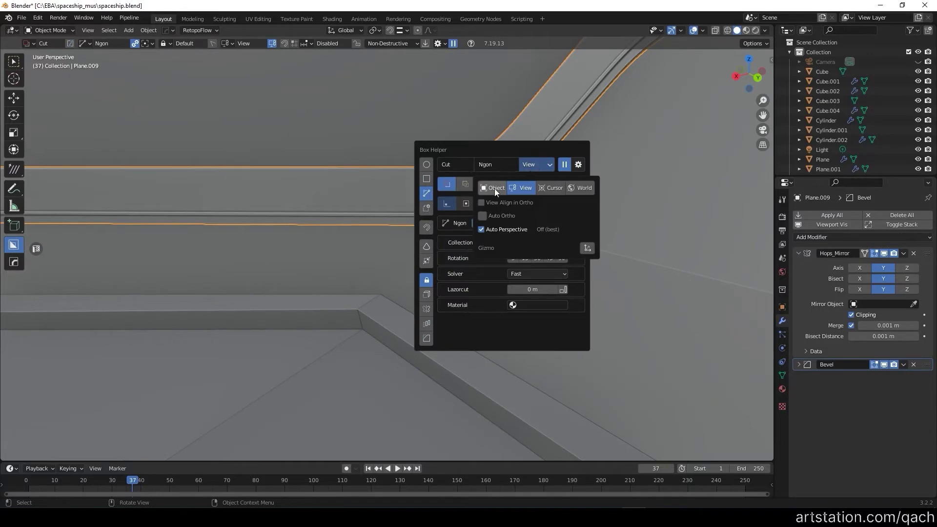
{"action": "left_click", "coordinate": [495, 188]}
{"action": "scroll", "coordinate": [422, 271], "scroll_direction": "up", "scroll_amount": 2}
{"action": "left_click", "coordinate": [444, 95], "text": "ctrl"}
{"action": "key", "text": "Escape"}
{"action": "middle_click_drag", "start_coordinate": [449, 113], "coordinate": [488, 229]}
Step: Cut a polygon notch across the rail's bend, then reselect Plane.009
{"action": "left_click", "coordinate": [383, 209], "text": "ctrl"}
{"action": "left_click", "coordinate": [383, 324]}
{"action": "left_click", "coordinate": [673, 229]}
{"action": "left_click", "coordinate": [526, 151]}
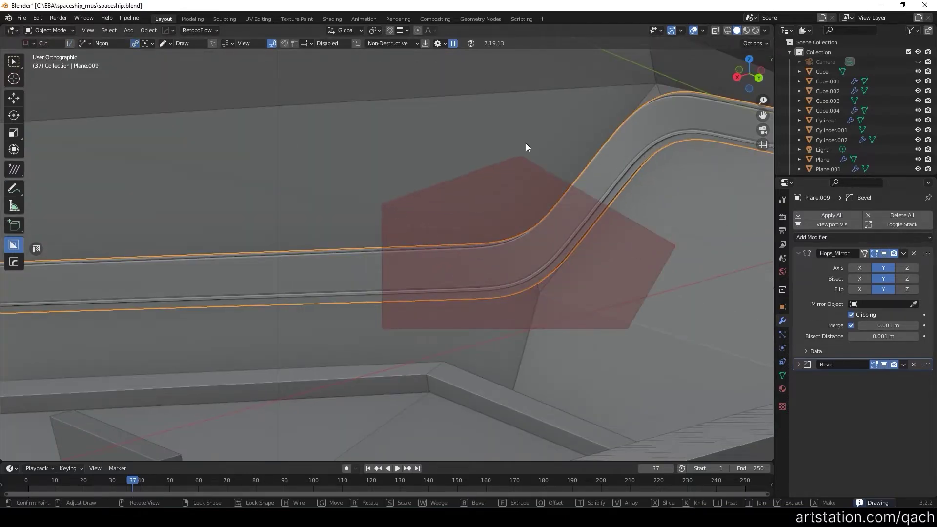
{"action": "key", "text": "Return"}
{"action": "middle_click_drag", "start_coordinate": [533, 136], "coordinate": [535, 291]}
{"action": "left_click", "coordinate": [535, 291]}
{"action": "mouse_move", "coordinate": [569, 261]}
{"action": "middle_mouse_down"}
{"action": "mouse_move", "coordinate": [494, 194]}
{"action": "mouse_move", "coordinate": [526, 138]}
{"action": "mouse_move", "coordinate": [543, 268]}
{"action": "mouse_move", "coordinate": [374, 275]}
{"action": "middle_mouse_up"}
{"action": "left_click", "coordinate": [374, 276]}
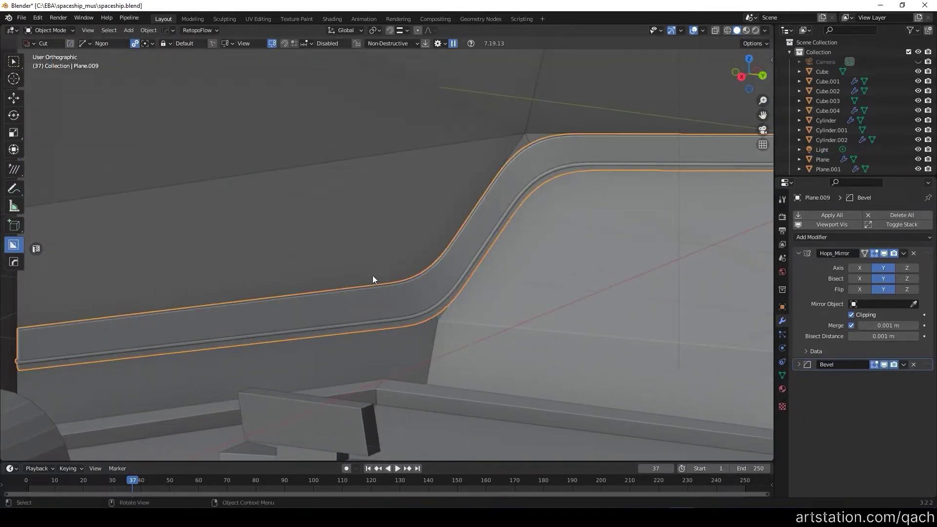
Step: Cut another angled notch just below the strip's bend and confirm it
{"action": "left_click", "coordinate": [355, 326]}
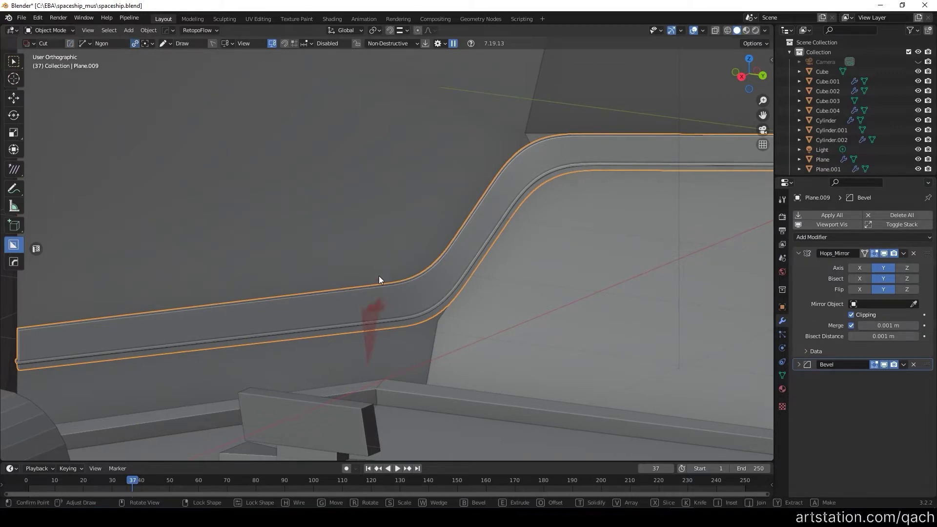
{"action": "key", "text": "Escape"}
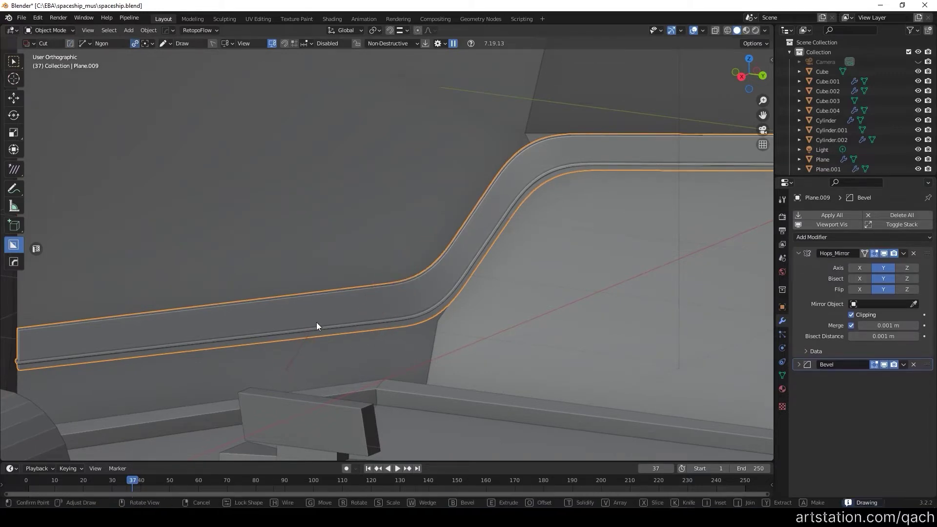
{"action": "left_click", "coordinate": [385, 269]}
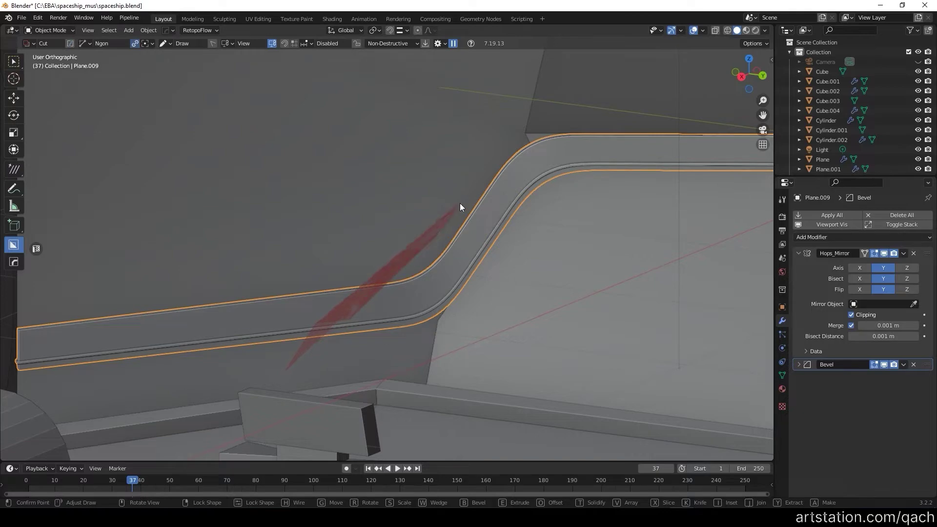
{"action": "key", "text": "k"}
{"action": "key", "text": "space"}
{"action": "mouse_move", "coordinate": [518, 288]}
{"action": "middle_mouse_down"}
{"action": "mouse_move", "coordinate": [414, 291]}
{"action": "mouse_move", "coordinate": [351, 254]}
{"action": "mouse_move", "coordinate": [431, 269]}
{"action": "mouse_move", "coordinate": [467, 232]}
{"action": "middle_mouse_up"}
{"action": "scroll", "coordinate": [550, 221], "scroll_direction": "down", "scroll_amount": 3}
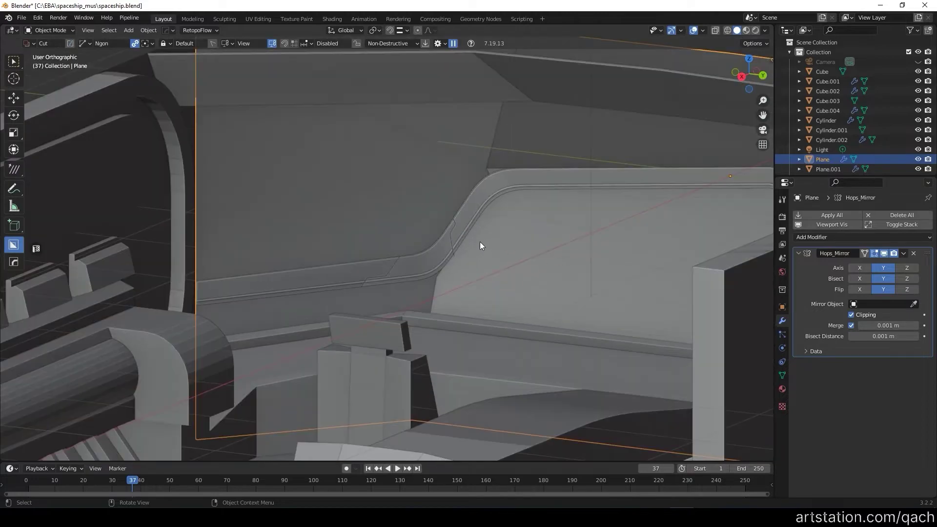
Step: Slide the notch cutter along X and rotate it about Z
{"action": "scroll", "coordinate": [476, 234], "scroll_direction": "up", "scroll_amount": 4}
{"action": "left_click", "coordinate": [445, 190]}
{"action": "key", "text": "g"}
{"action": "key", "text": "x"}
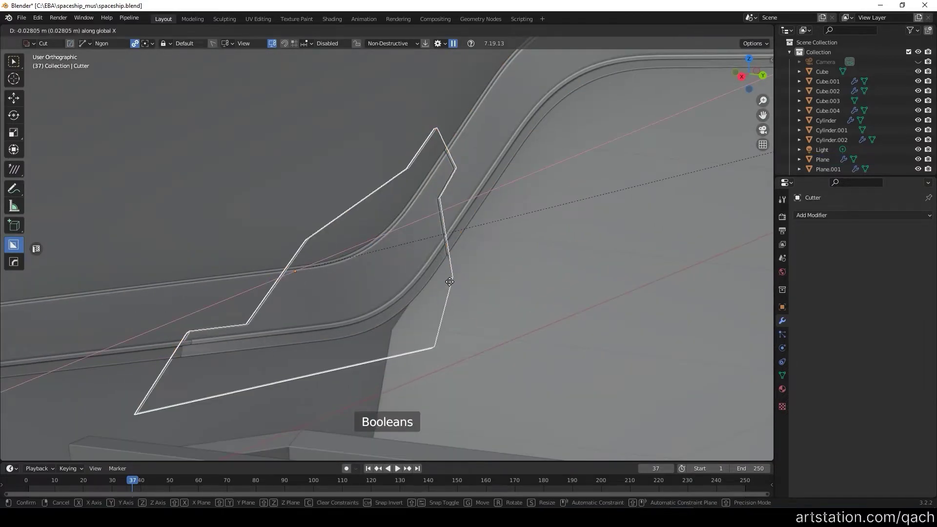
{"action": "key", "text": "g"}
{"action": "key", "text": "x"}
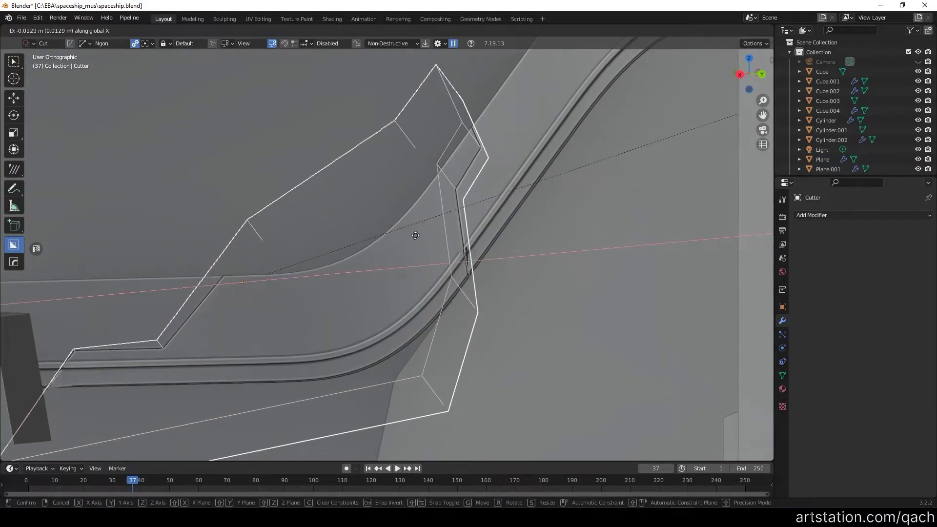
{"action": "left_click", "coordinate": [416, 235]}
{"action": "key", "text": "r"}
{"action": "key", "text": "z"}
{"action": "left_click", "coordinate": [473, 356]}
Step: Nudge the notch cutter to its final position along X
{"action": "key", "text": "g"}
{"action": "key", "text": "Escape"}
{"action": "middle_click_drag", "start_coordinate": [463, 189], "coordinate": [412, 259]}
{"action": "key", "text": "g"}
{"action": "key", "text": "x"}
{"action": "left_click", "coordinate": [422, 255]}
Step: Draw a zigzag BoxCutter ngon cut across the curved rail strip
{"action": "scroll", "coordinate": [540, 244], "scroll_direction": "down", "scroll_amount": 5}
{"action": "mouse_move", "coordinate": [435, 144]}
{"action": "middle_mouse_down"}
{"action": "mouse_move", "coordinate": [701, 259]}
{"action": "mouse_move", "coordinate": [661, 203]}
{"action": "mouse_move", "coordinate": [446, 168]}
{"action": "middle_mouse_up"}
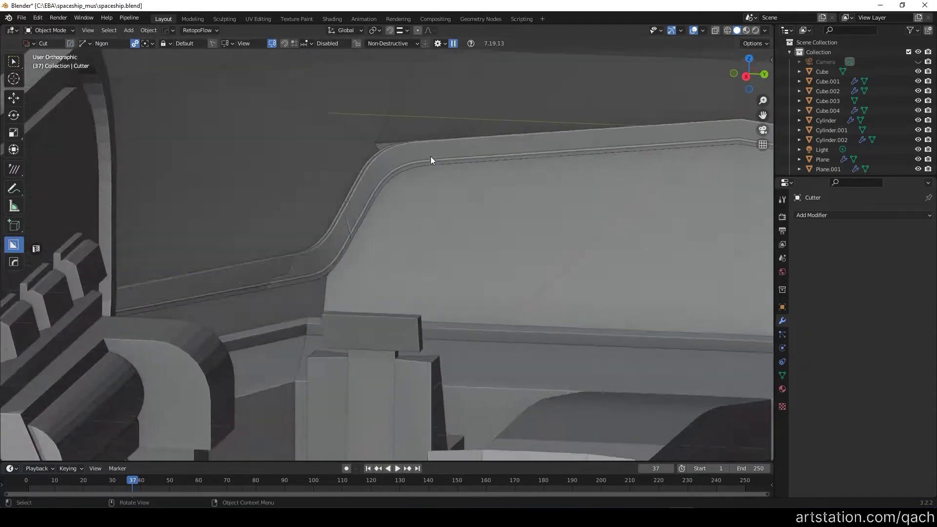
{"action": "left_click", "coordinate": [446, 166]}
{"action": "scroll", "coordinate": [428, 139], "scroll_direction": "up", "scroll_amount": 1}
{"action": "scroll", "coordinate": [393, 159], "scroll_direction": "up", "scroll_amount": 1}
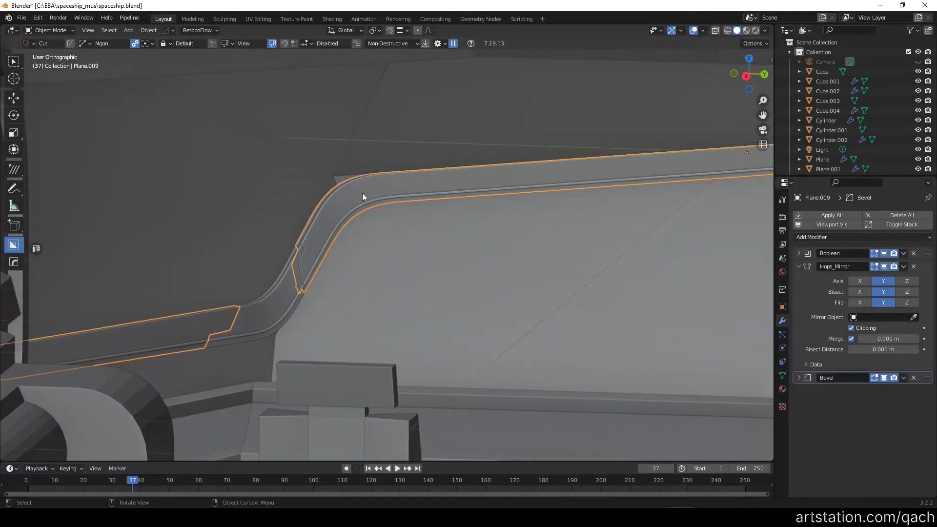
{"action": "scroll", "coordinate": [393, 159], "scroll_direction": "up", "scroll_amount": 1}
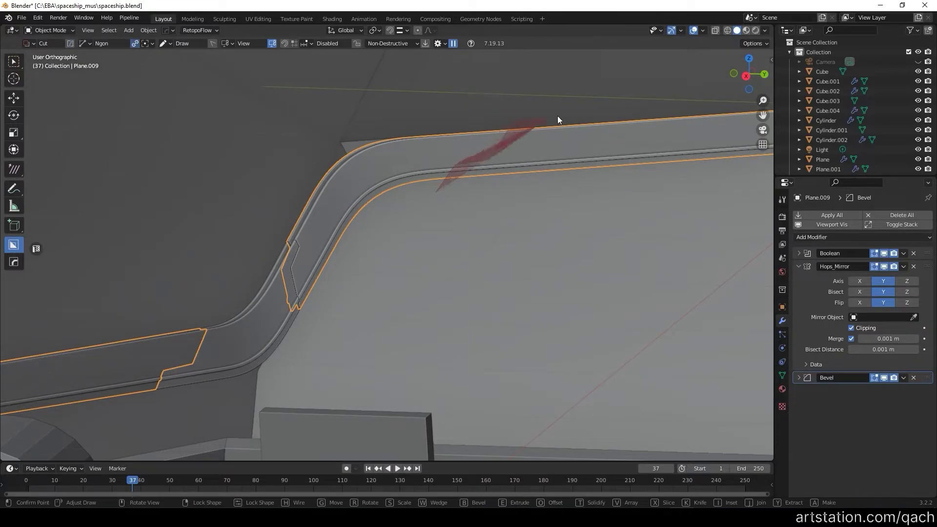
{"action": "left_click", "coordinate": [616, 115]}
{"action": "left_click", "coordinate": [610, 132]}
{"action": "left_click", "coordinate": [575, 137]}
{"action": "left_click", "coordinate": [560, 166]}
{"action": "left_click", "coordinate": [548, 191]}
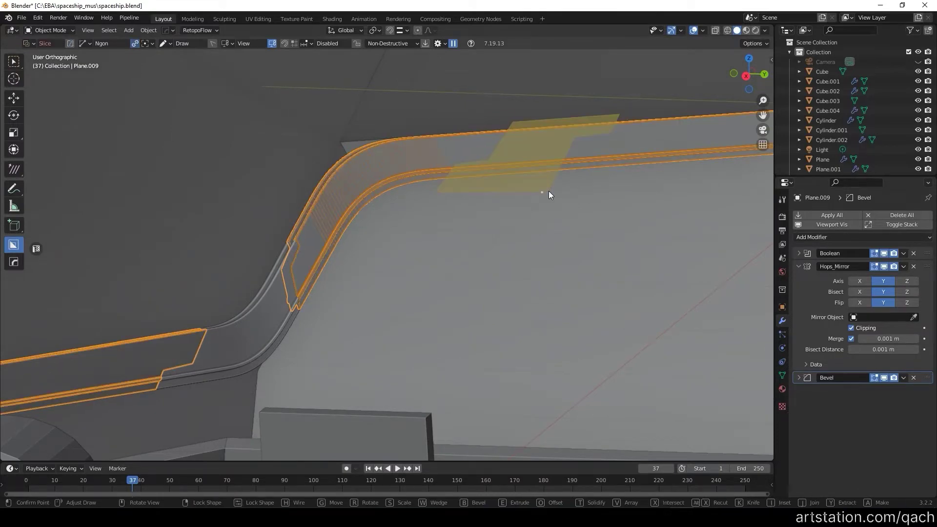
Step: Select the notch cutter and view it whole
{"action": "mouse_move", "coordinate": [540, 178]}
{"action": "middle_mouse_down"}
{"action": "mouse_move", "coordinate": [483, 170]}
{"action": "mouse_move", "coordinate": [486, 190]}
{"action": "mouse_move", "coordinate": [488, 169]}
{"action": "mouse_move", "coordinate": [429, 155]}
{"action": "middle_mouse_up"}
{"action": "left_click", "coordinate": [487, 169]}
{"action": "left_click", "coordinate": [491, 171]}
{"action": "left_click", "coordinate": [478, 156]}
{"action": "scroll", "coordinate": [325, 200], "scroll_direction": "down", "scroll_amount": 3}
{"action": "middle_click_drag", "start_coordinate": [272, 243], "coordinate": [353, 174]}
{"action": "scroll", "coordinate": [354, 175], "scroll_direction": "up", "scroll_amount": 2}
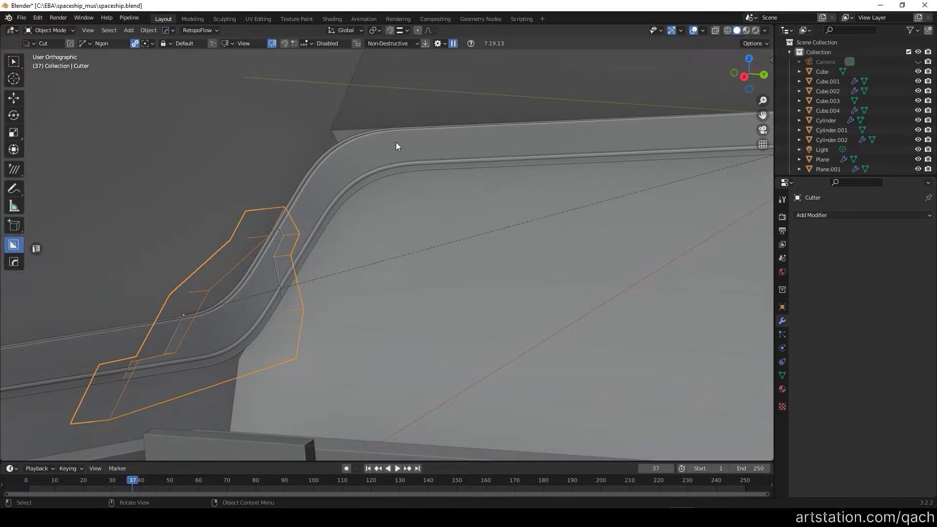
Step: Duplicate the cutter as Cutter.001 higher up the rail, rotated -27.9° about Z
{"action": "key", "text": "shift+d"}
{"action": "left_click", "coordinate": [488, 220]}
{"action": "key", "text": "r"}
{"action": "key", "text": "z"}
{"action": "left_click", "coordinate": [519, 119]}
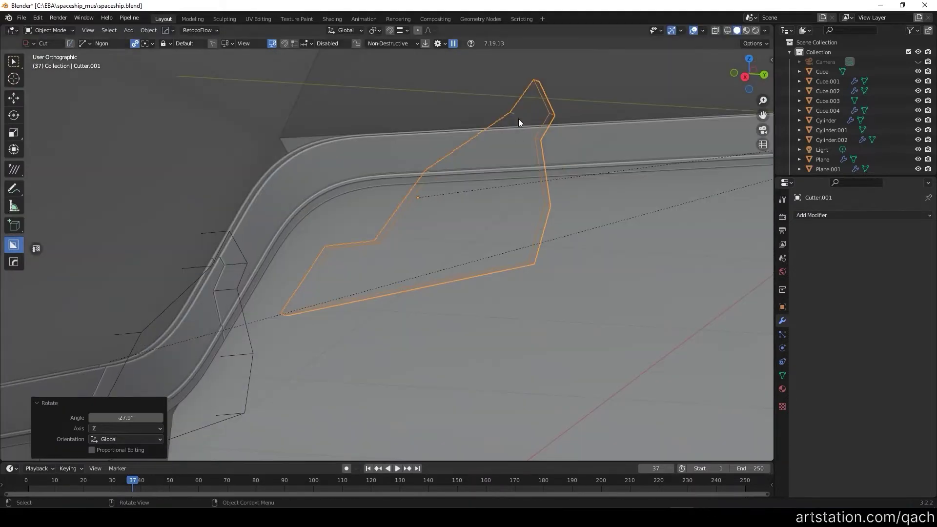
{"action": "left_click", "coordinate": [474, 138]}
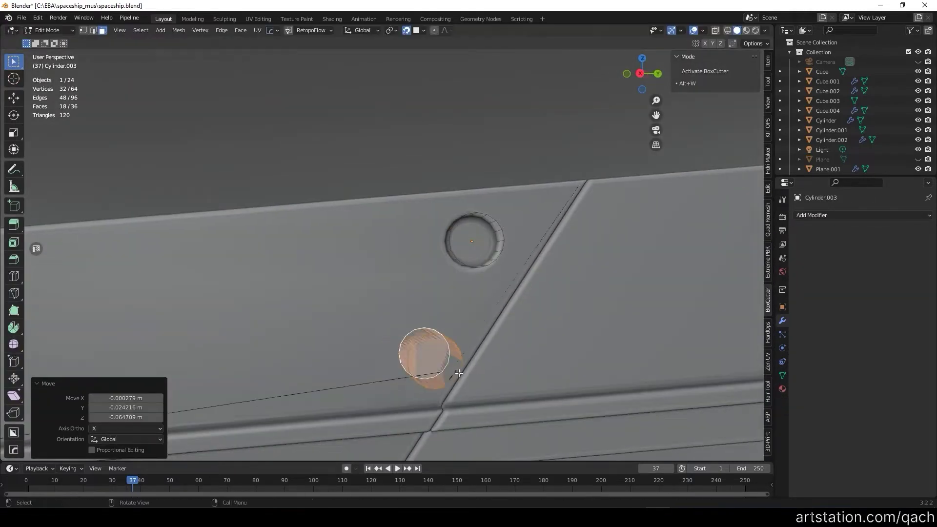
Step: Duplicate the cylinder cutter along X, try a difference cut on the panel, then undo it
{"action": "left_click", "coordinate": [473, 241]}
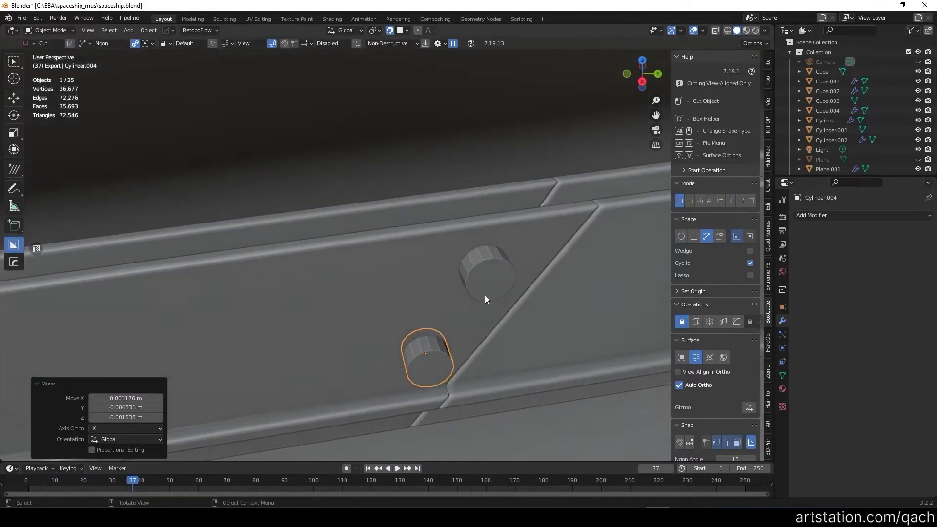
{"action": "left_click", "coordinate": [485, 295]}
{"action": "key", "text": "shift+d"}
{"action": "key", "text": "x"}
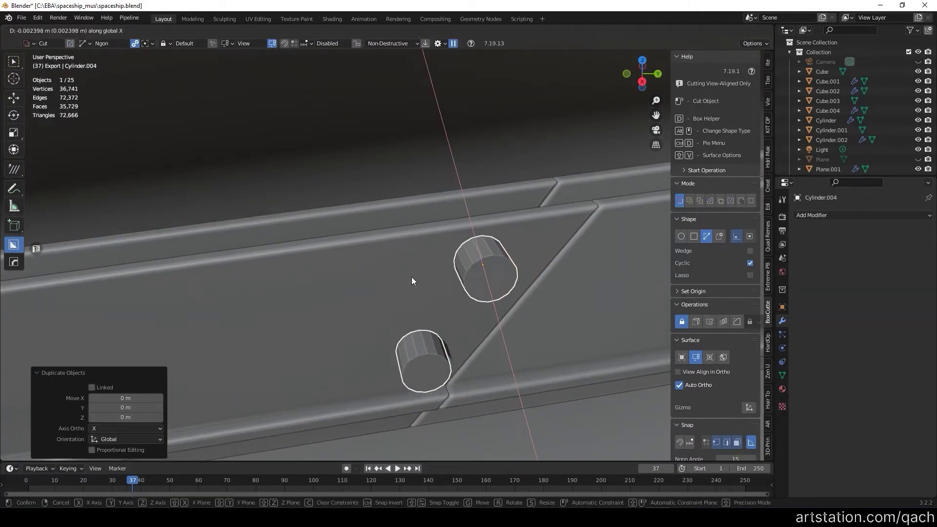
{"action": "left_click", "coordinate": [444, 235], "text": "shift"}
{"action": "key", "text": "ctrl+KP_Subtract"}
{"action": "mouse_move", "coordinate": [509, 251]}
{"action": "middle_mouse_down"}
{"action": "mouse_move", "coordinate": [431, 273]}
{"action": "mouse_move", "coordinate": [453, 268]}
{"action": "middle_mouse_up"}
{"action": "key", "text": "ctrl+z"}
{"action": "key", "text": "ctrl+z"}
{"action": "key", "text": "ctrl+z"}
Step: Shift the lower cylinder and cut both cylinders into the plate as holes
{"action": "left_click_drag", "start_coordinate": [461, 285], "coordinate": [450, 289]}
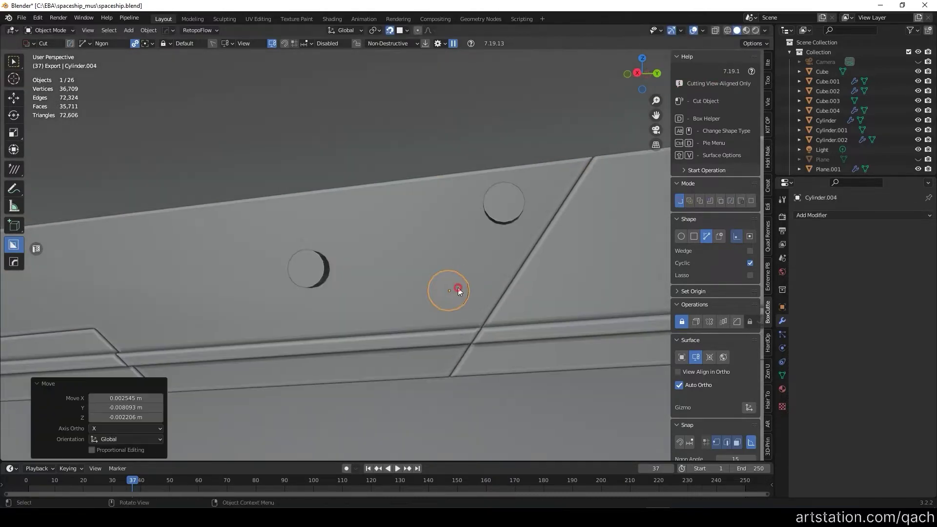
{"action": "left_click", "coordinate": [493, 204], "text": "shift"}
{"action": "key", "text": "ctrl+KP_Subtract"}
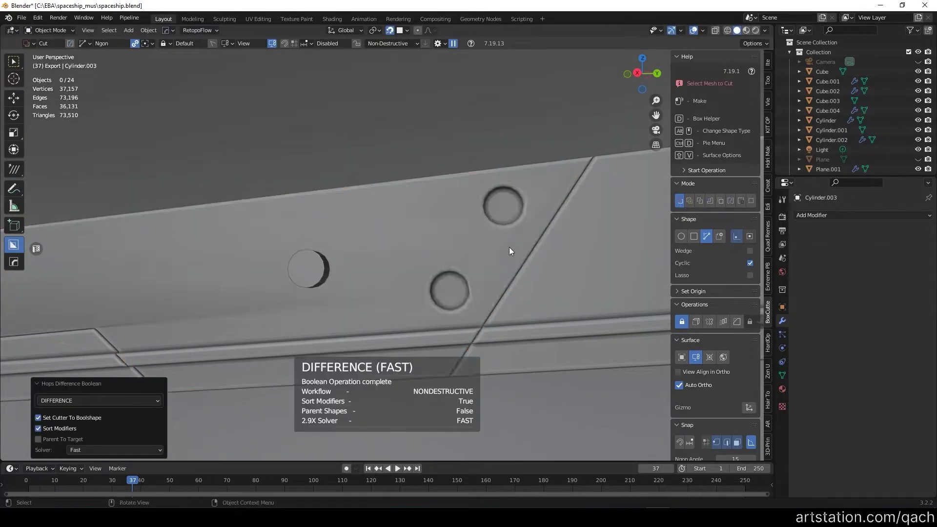
{"action": "scroll", "coordinate": [452, 274], "scroll_direction": "up", "scroll_amount": 5}
{"action": "scroll", "coordinate": [454, 241], "scroll_direction": "down", "scroll_amount": 5}
{"action": "key", "text": "alt+h"}
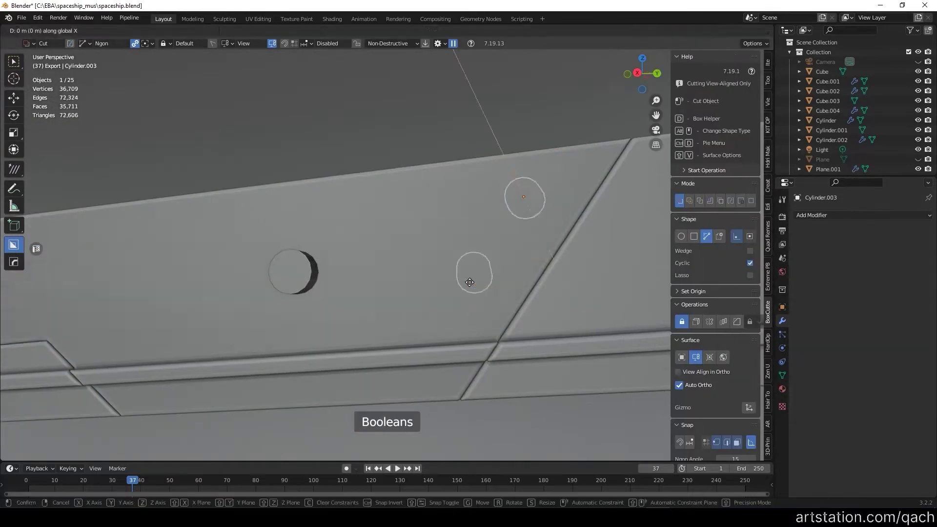
Step: Reposition both cylinder cutters, then hide them
{"action": "mouse_move", "coordinate": [489, 246]}
{"action": "middle_mouse_down"}
{"action": "mouse_move", "coordinate": [533, 191]}
{"action": "mouse_move", "coordinate": [517, 195]}
{"action": "middle_mouse_up"}
{"action": "left_click", "coordinate": [439, 283]}
{"action": "left_click", "coordinate": [503, 198], "text": "shift"}
{"action": "key", "text": "g"}
{"action": "left_click", "coordinate": [547, 182]}
{"action": "key", "text": "h"}
{"action": "mouse_move", "coordinate": [550, 245]}
{"action": "middle_mouse_down"}
{"action": "mouse_move", "coordinate": [584, 236]}
{"action": "mouse_move", "coordinate": [462, 209]}
{"action": "mouse_move", "coordinate": [358, 314]}
{"action": "mouse_move", "coordinate": [415, 238]}
{"action": "mouse_move", "coordinate": [427, 239]}
{"action": "middle_mouse_up"}
{"action": "scroll", "coordinate": [534, 224], "scroll_direction": "up", "scroll_amount": 4}
Step: Unhide the cutters and cut the cylinders into the inset panel as holes
{"action": "left_click", "coordinate": [534, 223]}
{"action": "key", "text": "alt+h"}
{"action": "left_click", "coordinate": [576, 164], "text": "shift"}
{"action": "key", "text": "ctrl+minus"}
{"action": "key", "text": "ctrl+minus"}
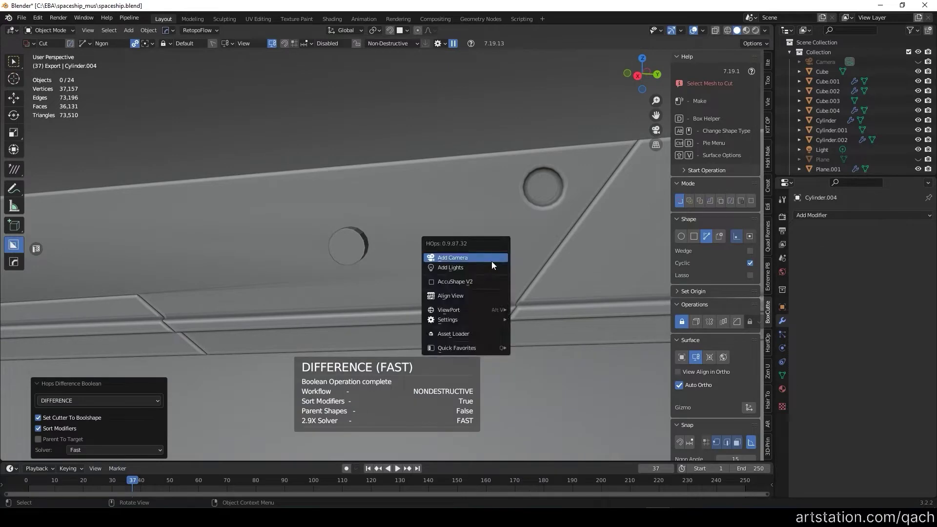
{"action": "left_click", "coordinate": [500, 259], "text": "shift"}
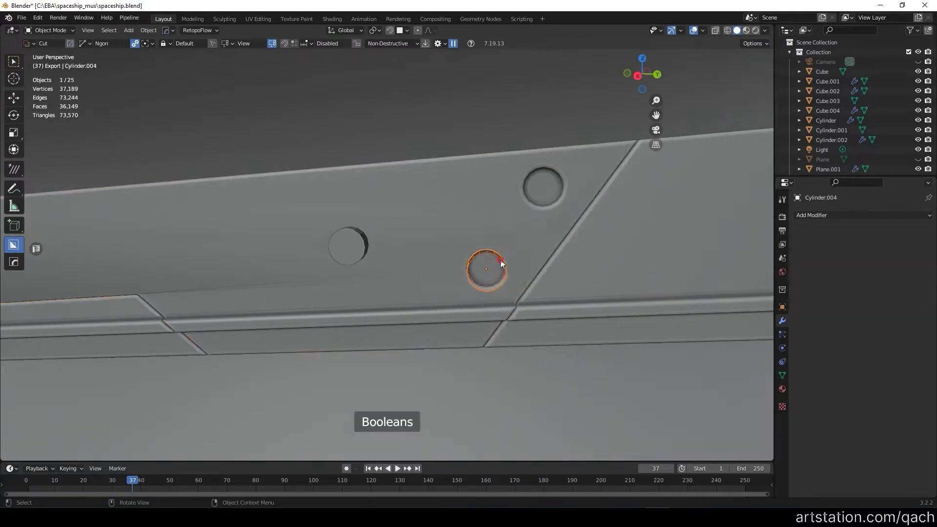
{"action": "key", "text": "ctrl+minus"}
{"action": "scroll", "coordinate": [523, 302], "scroll_direction": "down", "scroll_amount": 3}
{"action": "scroll", "coordinate": [524, 306], "scroll_direction": "up", "scroll_amount": 5}
Step: Duplicate the cylinder cutter and position the copy
{"action": "key", "text": "shift+d"}
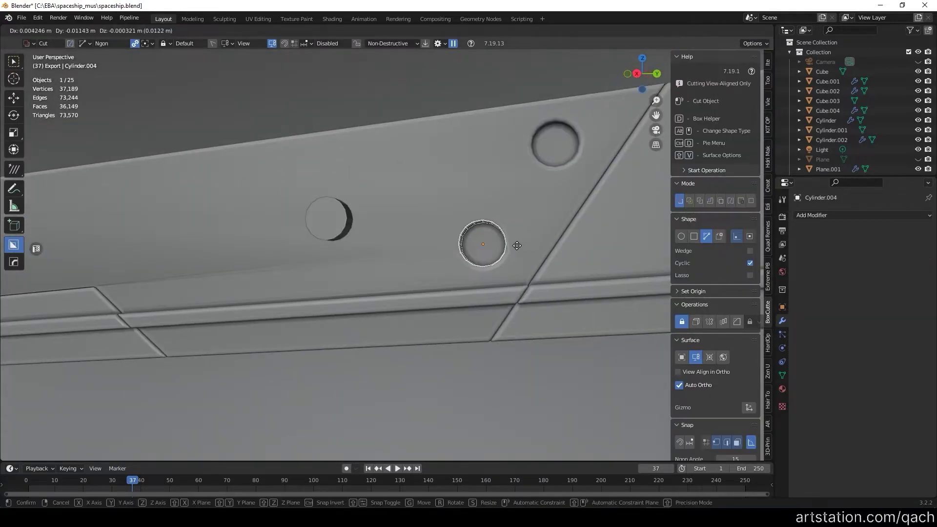
{"action": "left_click", "coordinate": [535, 226]}
{"action": "scroll", "coordinate": [542, 239], "scroll_direction": "down", "scroll_amount": 4}
{"action": "middle_click_drag", "start_coordinate": [550, 251], "coordinate": [485, 272]}
Step: Place another cylinder copy on the inset panel and cut it as a hole
{"action": "key", "text": "shift+d"}
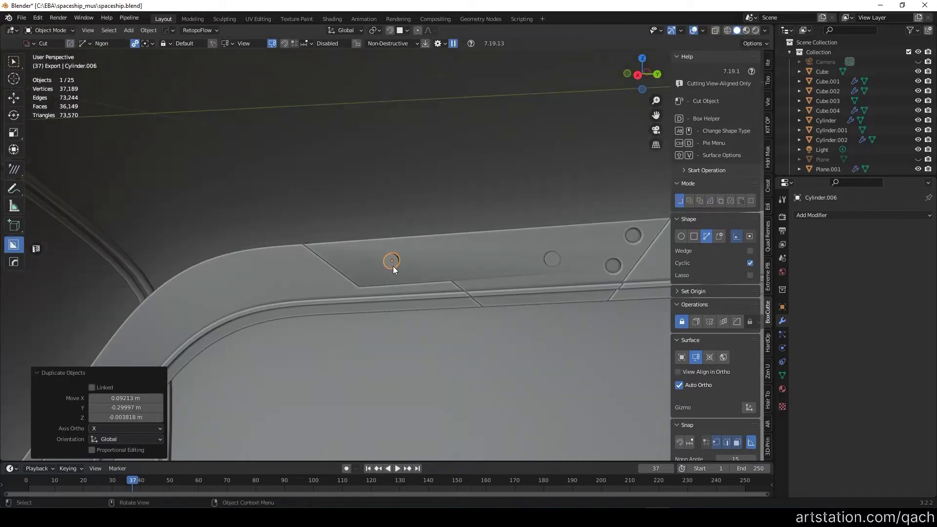
{"action": "left_click", "coordinate": [358, 268]}
{"action": "middle_click_drag", "start_coordinate": [358, 268], "coordinate": [347, 264]}
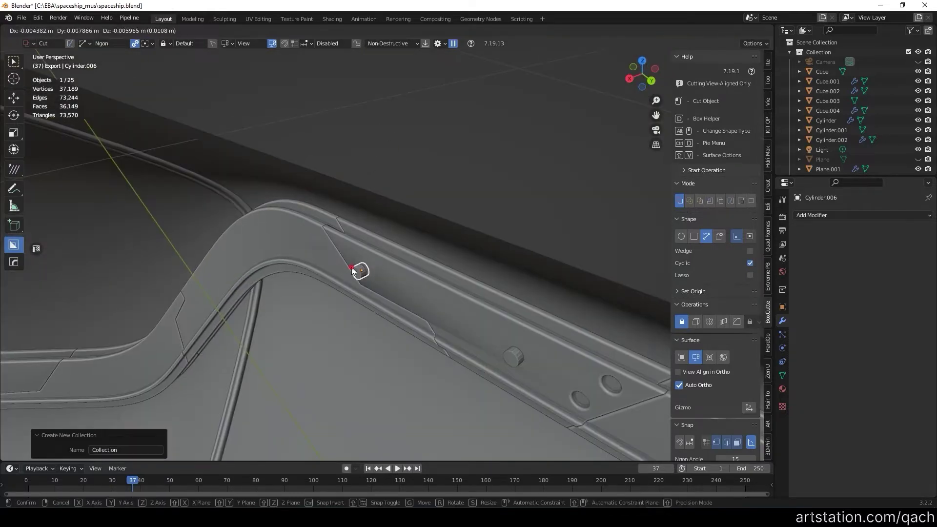
{"action": "left_click", "coordinate": [353, 272]}
{"action": "scroll", "coordinate": [353, 271], "scroll_direction": "down", "scroll_amount": 3}
{"action": "scroll", "coordinate": [358, 275], "scroll_direction": "up", "scroll_amount": 4}
{"action": "mouse_move", "coordinate": [359, 276]}
{"action": "middle_mouse_down"}
{"action": "mouse_move", "coordinate": [445, 296]}
{"action": "mouse_move", "coordinate": [450, 273]}
{"action": "middle_mouse_up"}
{"action": "left_click", "coordinate": [416, 282]}
{"action": "left_click", "coordinate": [410, 282], "text": "shift"}
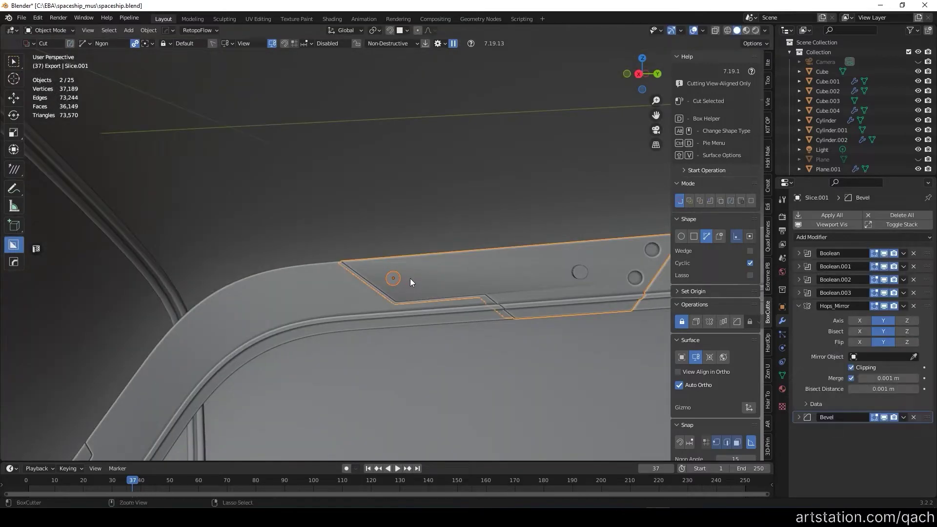
{"action": "key", "text": "ctrl+KP_Subtract"}
Step: Place a duplicated cylinder cutter along the rail
{"action": "scroll", "coordinate": [431, 268], "scroll_direction": "down", "scroll_amount": 3}
{"action": "middle_click_drag", "start_coordinate": [433, 280], "coordinate": [473, 288]}
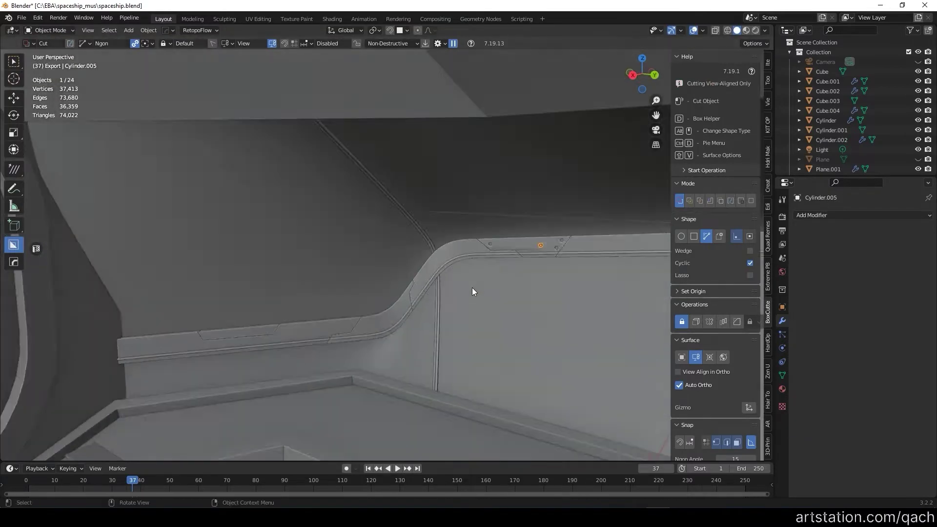
{"action": "key", "text": "shift+d"}
{"action": "left_click", "coordinate": [244, 400]}
{"action": "middle_click_drag", "start_coordinate": [244, 400], "coordinate": [348, 348]}
{"action": "key", "text": "g"}
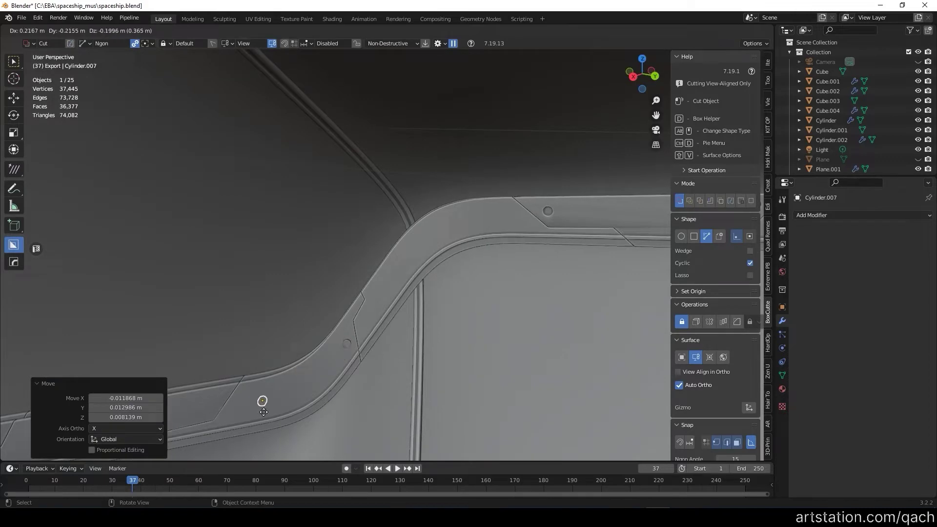
{"action": "left_click", "coordinate": [263, 413]}
{"action": "scroll", "coordinate": [264, 413], "scroll_direction": "up", "scroll_amount": 3}
{"action": "middle_click_drag", "start_coordinate": [298, 354], "coordinate": [569, 324]}
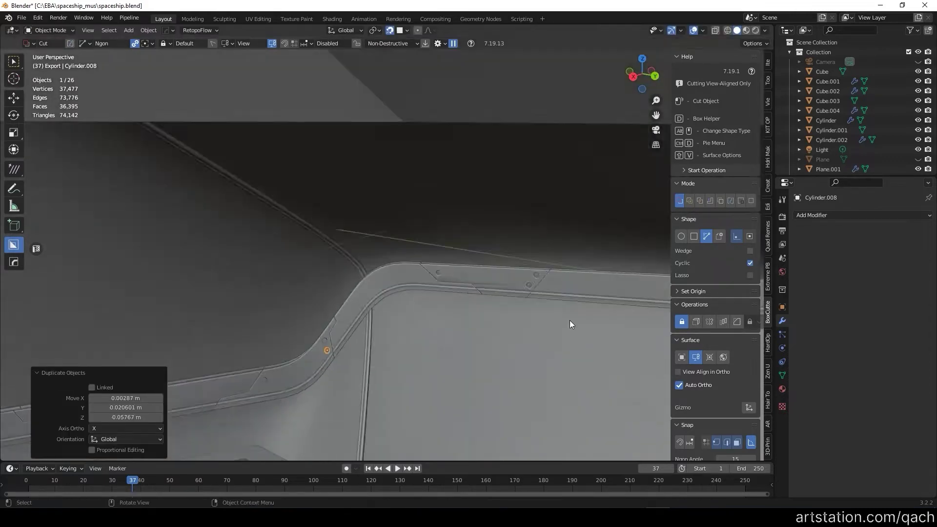
{"action": "scroll", "coordinate": [400, 379], "scroll_direction": "up", "scroll_amount": 3}
Step: Add another cylinder copy at the rail bend and cut it into the rail
{"action": "key", "text": "shift+d"}
{"action": "left_click", "coordinate": [426, 366]}
{"action": "mouse_move", "coordinate": [441, 376]}
{"action": "middle_mouse_down"}
{"action": "mouse_move", "coordinate": [550, 315]}
{"action": "mouse_move", "coordinate": [382, 354]}
{"action": "mouse_move", "coordinate": [473, 291]}
{"action": "mouse_move", "coordinate": [534, 300]}
{"action": "middle_mouse_up"}
{"action": "key", "text": "ctrl+minus"}
{"action": "key", "text": "ctrl+z"}
{"action": "scroll", "coordinate": [534, 300], "scroll_direction": "up", "scroll_amount": 5}
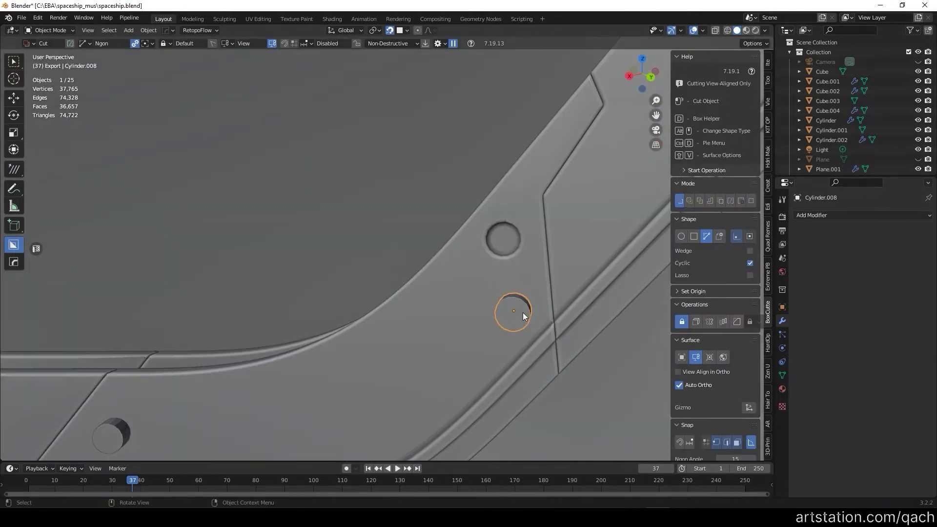
{"action": "key", "text": "ctrl+minus"}
{"action": "middle_click_drag", "start_coordinate": [530, 307], "coordinate": [543, 303]}
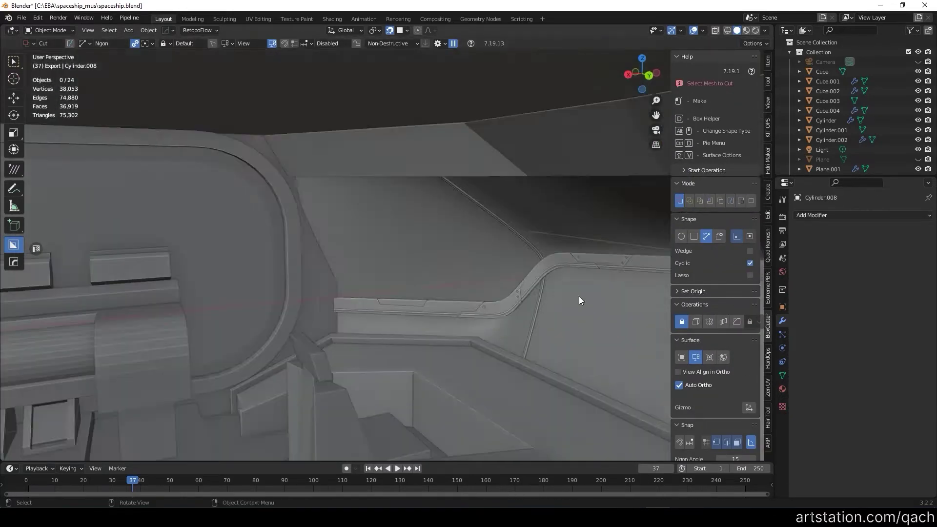
Step: Move the cutter, duplicate it and cut the copy into the rail
{"action": "key", "text": "g"}
{"action": "left_click", "coordinate": [368, 351]}
{"action": "middle_click_drag", "start_coordinate": [368, 351], "coordinate": [341, 359]}
{"action": "key", "text": "shift+d"}
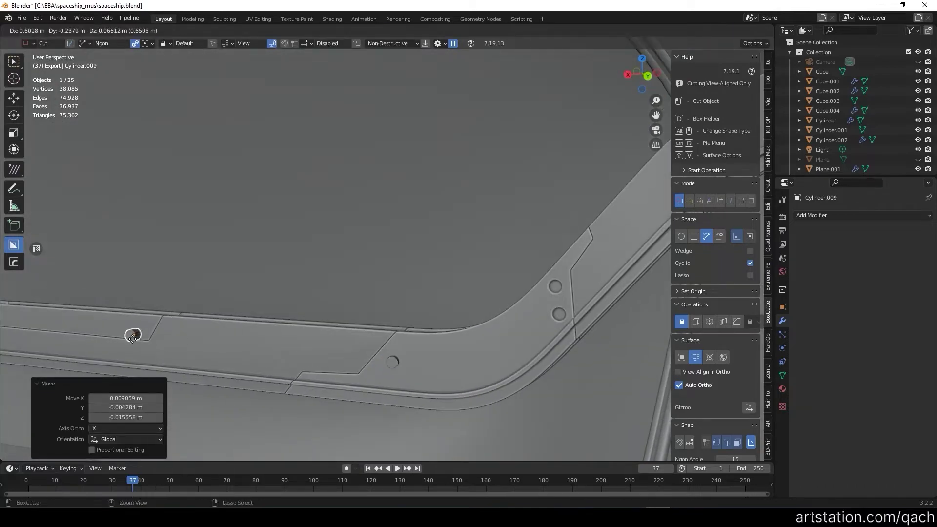
{"action": "mouse_move", "coordinate": [134, 332]}
{"action": "middle_mouse_down"}
{"action": "mouse_move", "coordinate": [242, 344]}
{"action": "mouse_move", "coordinate": [529, 304]}
{"action": "middle_mouse_up"}
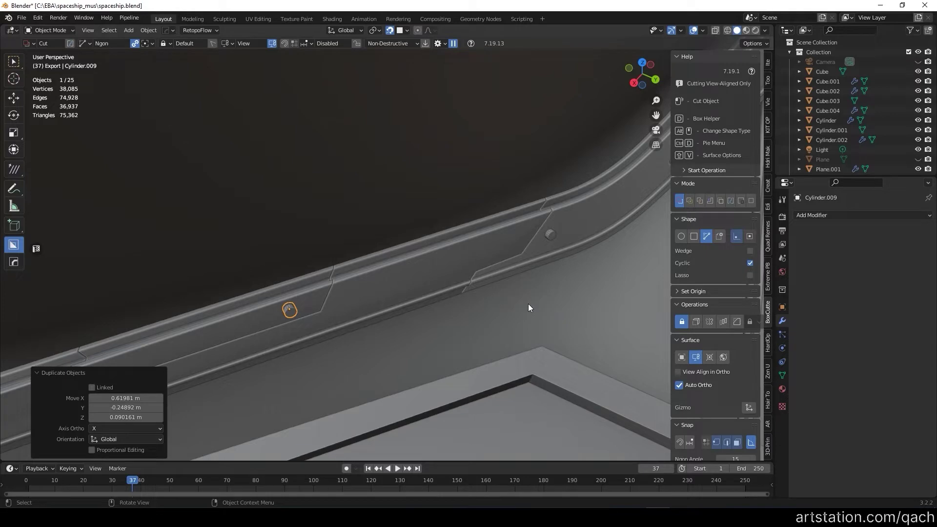
{"action": "mouse_move", "coordinate": [528, 307]}
{"action": "middle_mouse_down"}
{"action": "mouse_move", "coordinate": [562, 286]}
{"action": "mouse_move", "coordinate": [432, 288]}
{"action": "mouse_move", "coordinate": [475, 424]}
{"action": "mouse_move", "coordinate": [484, 297]}
{"action": "middle_mouse_up"}
{"action": "key", "text": "ctrl+minus"}
Step: Nudge the cutter into final position and apply the difference cut
{"action": "key", "text": "g"}
{"action": "left_click", "coordinate": [484, 296]}
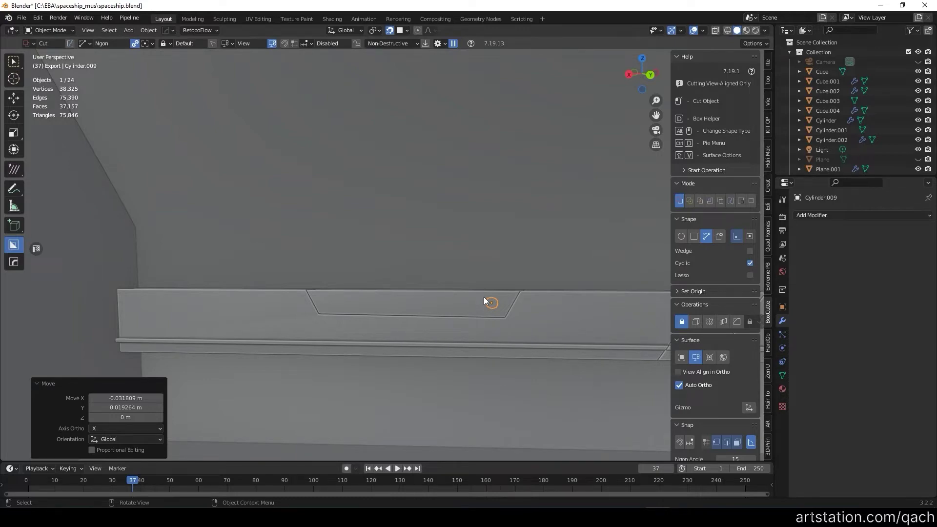
{"action": "mouse_move", "coordinate": [511, 298]}
{"action": "middle_mouse_down"}
{"action": "mouse_move", "coordinate": [356, 342]}
{"action": "mouse_move", "coordinate": [510, 300]}
{"action": "middle_mouse_up"}
{"action": "key", "text": "g"}
{"action": "left_click", "coordinate": [509, 301]}
{"action": "key", "text": "ctrl+KP_Subtract"}
Step: Copy the round cutter to the left and cut a second hole into the frame plate
{"action": "key", "text": "shift+d"}
{"action": "left_click", "coordinate": [192, 318]}
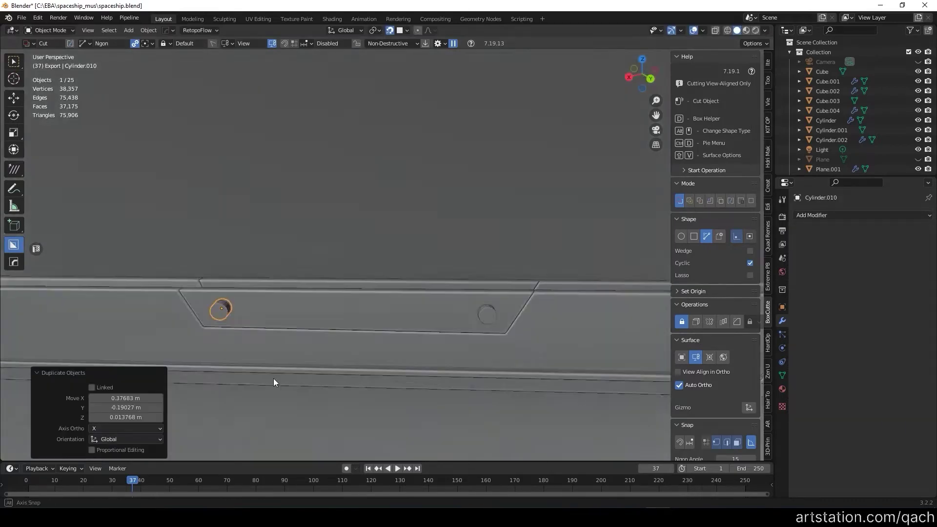
{"action": "left_click", "coordinate": [458, 295], "text": "shift"}
{"action": "key", "text": "ctrl+KP_Subtract"}
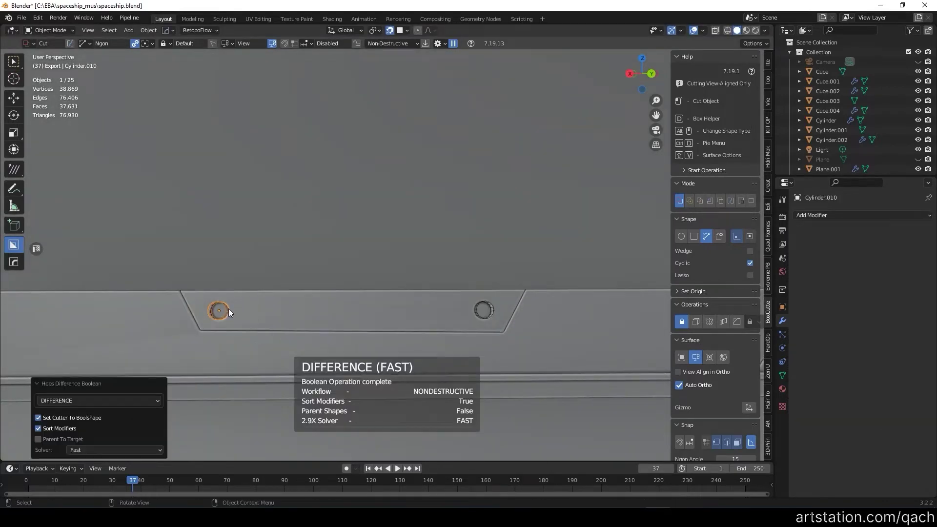
Step: Select the right cutter ring, then the Slice.001 frame piece
{"action": "left_click", "coordinate": [488, 310]}
{"action": "mouse_move", "coordinate": [491, 310]}
{"action": "middle_mouse_down"}
{"action": "mouse_move", "coordinate": [507, 297]}
{"action": "mouse_move", "coordinate": [367, 262]}
{"action": "middle_mouse_up"}
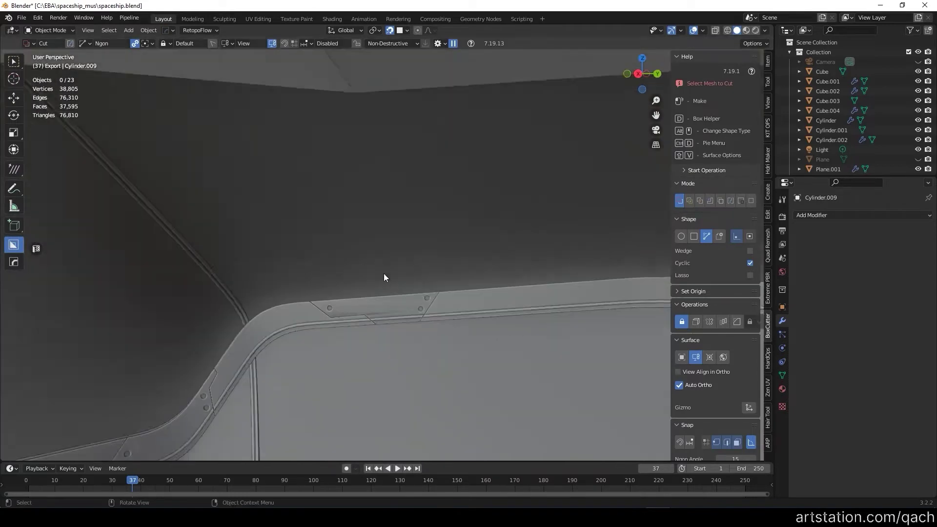
{"action": "scroll", "coordinate": [376, 303], "scroll_direction": "up", "scroll_amount": 3}
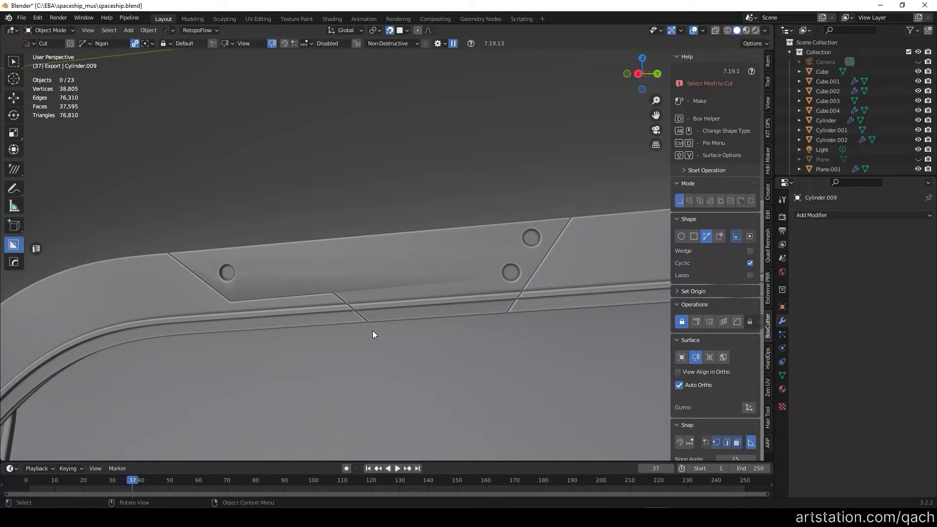
{"action": "middle_click_drag", "start_coordinate": [373, 330], "coordinate": [350, 294]}
{"action": "left_click", "coordinate": [350, 294]}
Step: Add Weighted Normal modifiers to the Slice.001, Slice and Plane.009 frame pieces
{"action": "key", "text": "q"}
{"action": "left_click", "coordinate": [348, 327]}
{"action": "middle_click_drag", "start_coordinate": [450, 223], "coordinate": [424, 270]}
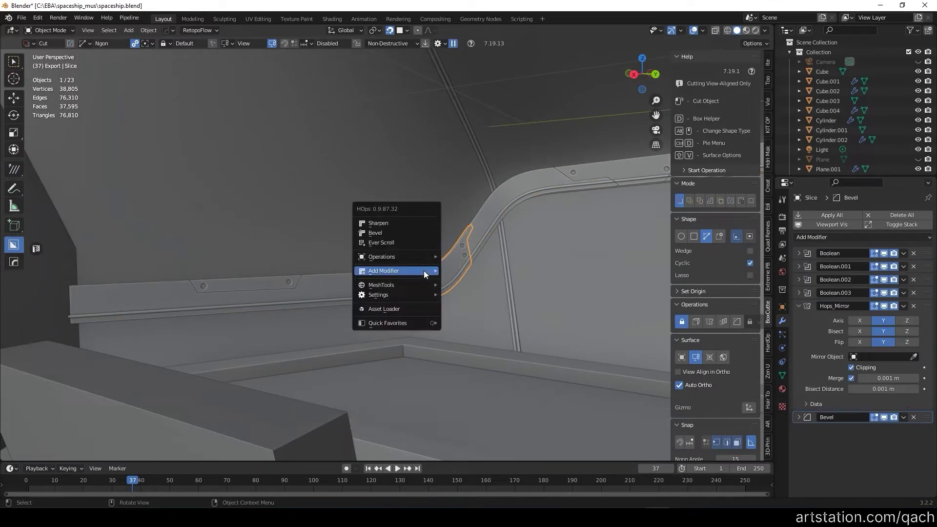
{"action": "key", "text": "q"}
{"action": "left_click", "coordinate": [293, 281]}
{"action": "middle_click_drag", "start_coordinate": [345, 289], "coordinate": [366, 272]}
{"action": "left_click", "coordinate": [366, 272]}
{"action": "key", "text": "q"}
{"action": "left_click", "coordinate": [540, 347]}
{"action": "mouse_move", "coordinate": [540, 348]}
{"action": "middle_mouse_down"}
{"action": "mouse_move", "coordinate": [519, 283]}
{"action": "mouse_move", "coordinate": [367, 277]}
{"action": "mouse_move", "coordinate": [546, 299]}
{"action": "middle_mouse_up"}
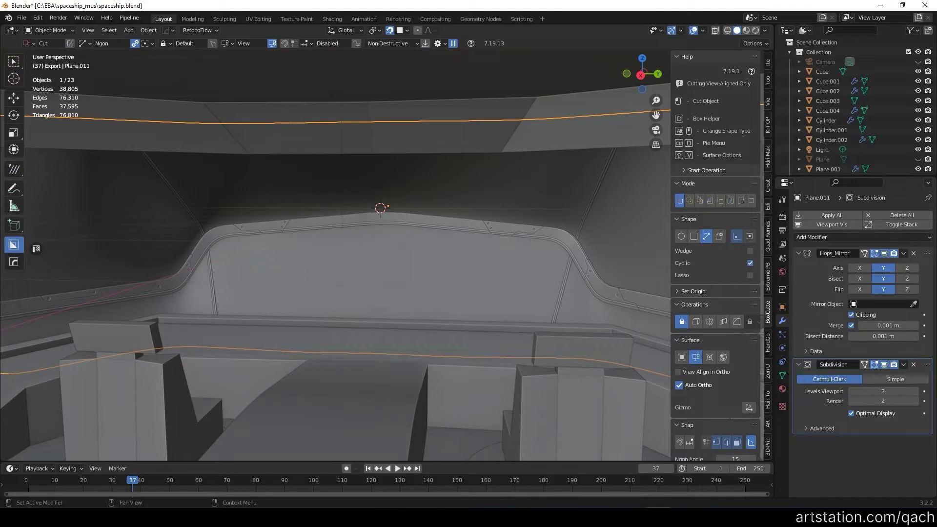
Step: Orbit and zoom around the window frame toward the panel's bolt holes
{"action": "scroll", "coordinate": [432, 240], "scroll_direction": "down", "scroll_amount": 3}
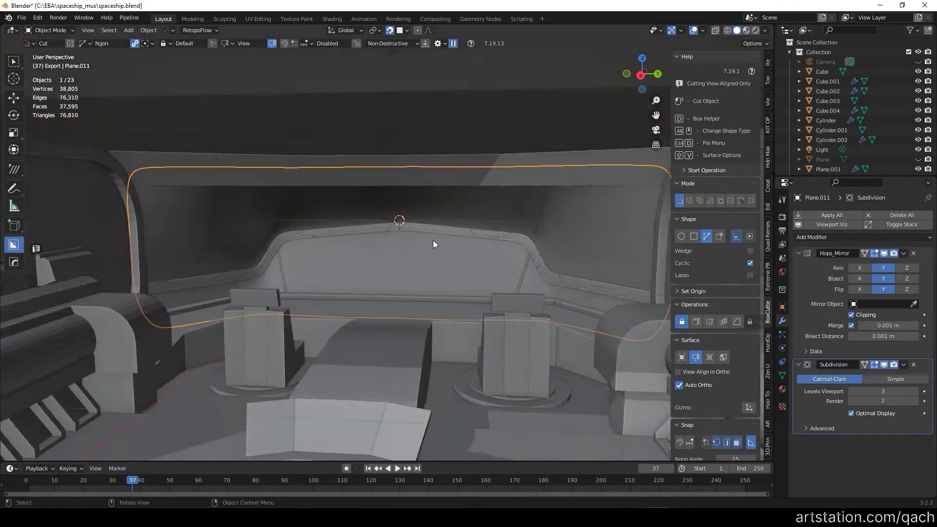
{"action": "scroll", "coordinate": [421, 254], "scroll_direction": "down", "scroll_amount": 3}
{"action": "scroll", "coordinate": [309, 183], "scroll_direction": "up", "scroll_amount": 5}
{"action": "mouse_move", "coordinate": [309, 183]}
{"action": "middle_mouse_down"}
{"action": "mouse_move", "coordinate": [481, 116]}
{"action": "mouse_move", "coordinate": [449, 129]}
{"action": "middle_mouse_up"}
{"action": "scroll", "coordinate": [480, 117], "scroll_direction": "down", "scroll_amount": 3}
{"action": "scroll", "coordinate": [444, 142], "scroll_direction": "down", "scroll_amount": 3}
{"action": "scroll", "coordinate": [352, 228], "scroll_direction": "up", "scroll_amount": 5}
{"action": "mouse_move", "coordinate": [353, 227]}
{"action": "middle_mouse_down"}
{"action": "mouse_move", "coordinate": [307, 222]}
{"action": "mouse_move", "coordinate": [435, 213]}
{"action": "mouse_move", "coordinate": [317, 217]}
{"action": "middle_mouse_up"}
{"action": "scroll", "coordinate": [327, 181], "scroll_direction": "up", "scroll_amount": 4}
Step: Add a new cube and scale it down near the frame plate
{"action": "key", "text": "s"}
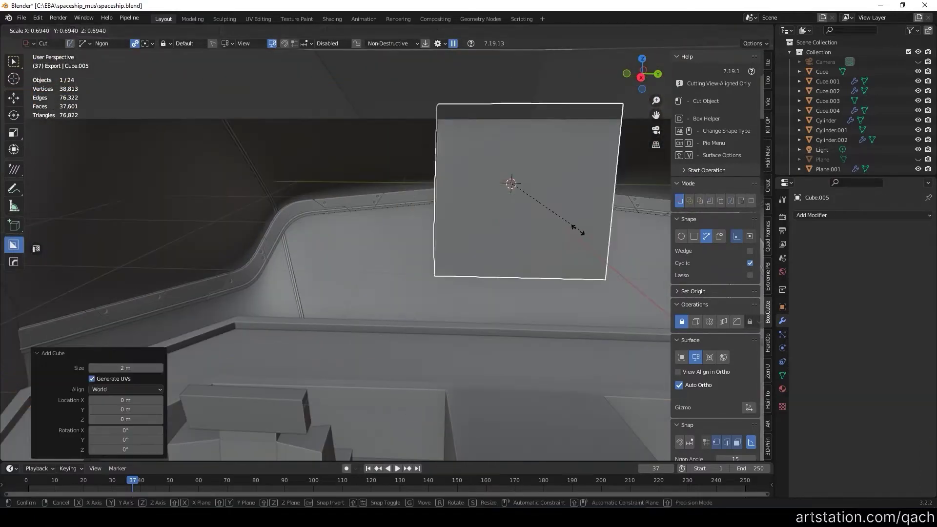
{"action": "left_click", "coordinate": [596, 177]}
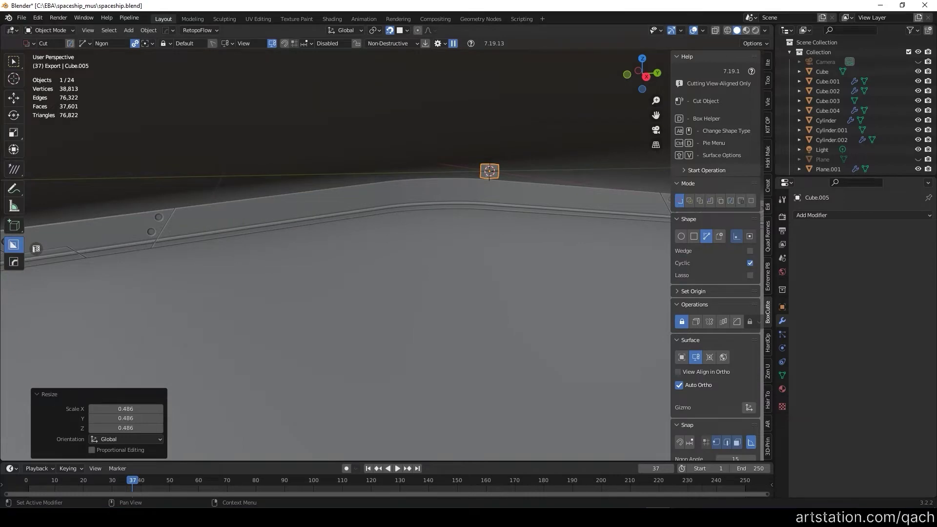
{"action": "scroll", "coordinate": [490, 171], "scroll_direction": "up", "scroll_amount": 4}
{"action": "scroll", "coordinate": [465, 166], "scroll_direction": "up", "scroll_amount": 2}
{"action": "scroll", "coordinate": [505, 174], "scroll_direction": "up", "scroll_amount": 2}
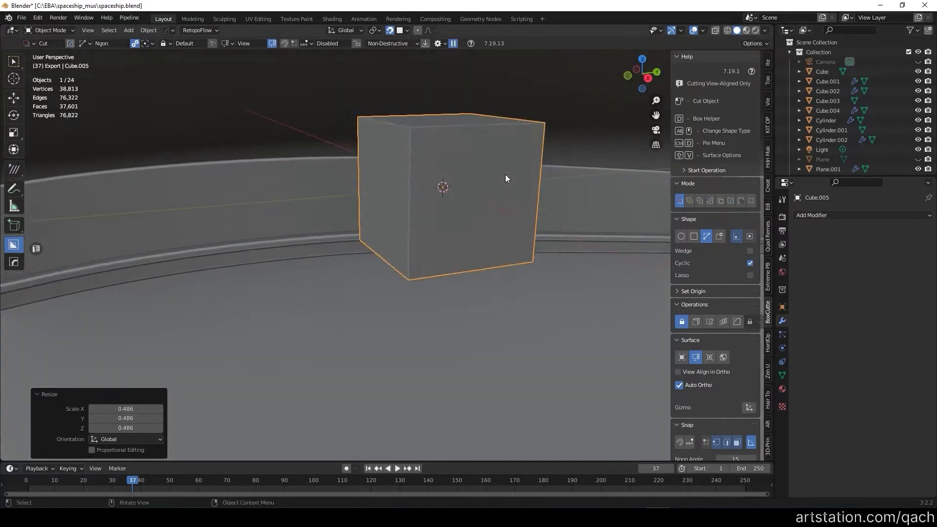
{"action": "scroll", "coordinate": [484, 181], "scroll_direction": "up", "scroll_amount": 1}
Step: Inset the cube's front face, extrude it inward, and bevel the corner edges
{"action": "key", "text": "Tab"}
{"action": "left_click", "coordinate": [460, 186]}
{"action": "key", "text": "i"}
{"action": "left_click", "coordinate": [611, 207]}
{"action": "scroll", "coordinate": [479, 179], "scroll_direction": "down", "scroll_amount": 5}
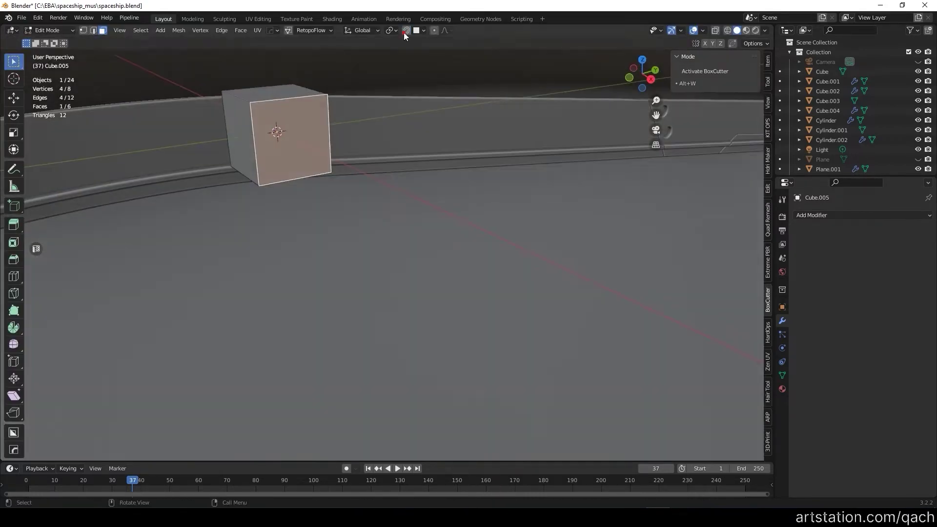
{"action": "scroll", "coordinate": [332, 195], "scroll_direction": "up", "scroll_amount": 2}
{"action": "key", "text": "e"}
{"action": "mouse_move", "coordinate": [425, 204]}
{"action": "middle_mouse_down"}
{"action": "mouse_move", "coordinate": [390, 186]}
{"action": "mouse_move", "coordinate": [381, 146]}
{"action": "mouse_move", "coordinate": [379, 162]}
{"action": "middle_mouse_up"}
{"action": "left_click", "coordinate": [381, 127], "text": "alt"}
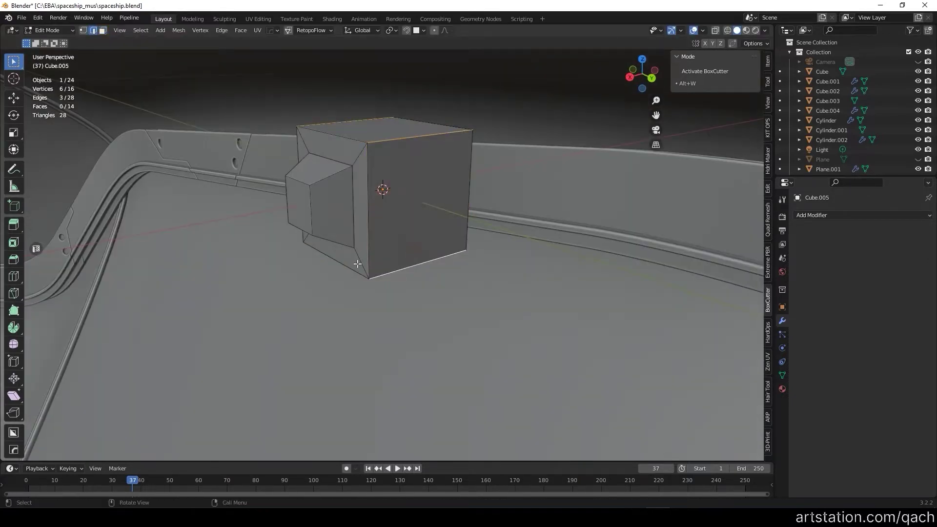
{"action": "key", "text": "ctrl+b"}
{"action": "key", "text": "Tab"}
Step: Move the bolt onto the frame panel surface, cancelling a trial rotation
{"action": "key", "text": "alt+w"}
{"action": "mouse_move", "coordinate": [495, 233]}
{"action": "middle_mouse_down"}
{"action": "mouse_move", "coordinate": [468, 244]}
{"action": "mouse_move", "coordinate": [560, 235]}
{"action": "mouse_move", "coordinate": [465, 224]}
{"action": "mouse_move", "coordinate": [305, 363]}
{"action": "mouse_move", "coordinate": [525, 351]}
{"action": "middle_mouse_up"}
{"action": "key", "text": "g"}
{"action": "left_click", "coordinate": [438, 259]}
{"action": "key", "text": "Tab"}
{"action": "key", "text": "r"}
{"action": "key", "text": "y"}
{"action": "right_click", "coordinate": [559, 234]}
Step: Frame the view on the bolt and slide it into the frame's round hole
{"action": "key", "text": "Tab"}
{"action": "key", "text": "alt+w"}
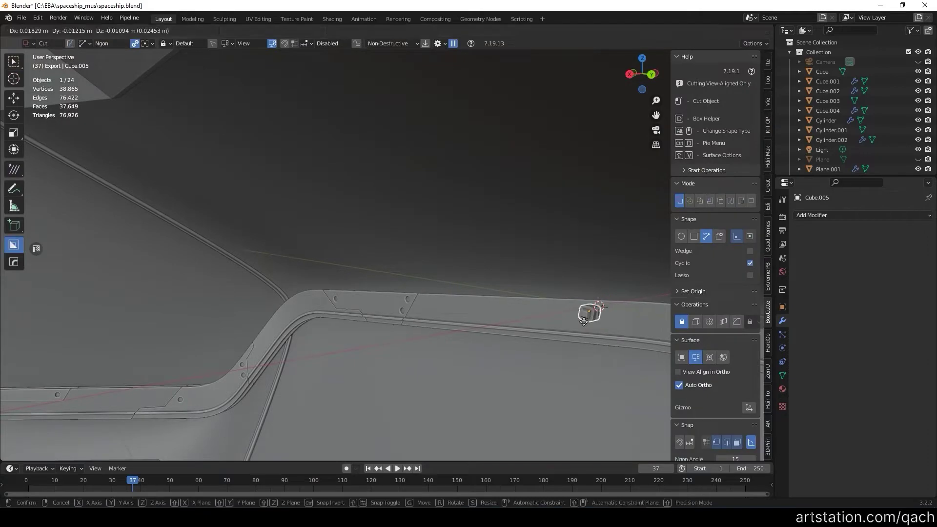
{"action": "scroll", "coordinate": [610, 313], "scroll_direction": "up", "scroll_amount": 5}
{"action": "scroll", "coordinate": [514, 282], "scroll_direction": "down", "scroll_amount": 4}
{"action": "mouse_move", "coordinate": [493, 272]}
{"action": "middle_mouse_down"}
{"action": "mouse_move", "coordinate": [581, 315]}
{"action": "mouse_move", "coordinate": [488, 253]}
{"action": "middle_mouse_up"}
{"action": "scroll", "coordinate": [488, 253], "scroll_direction": "up", "scroll_amount": 3}
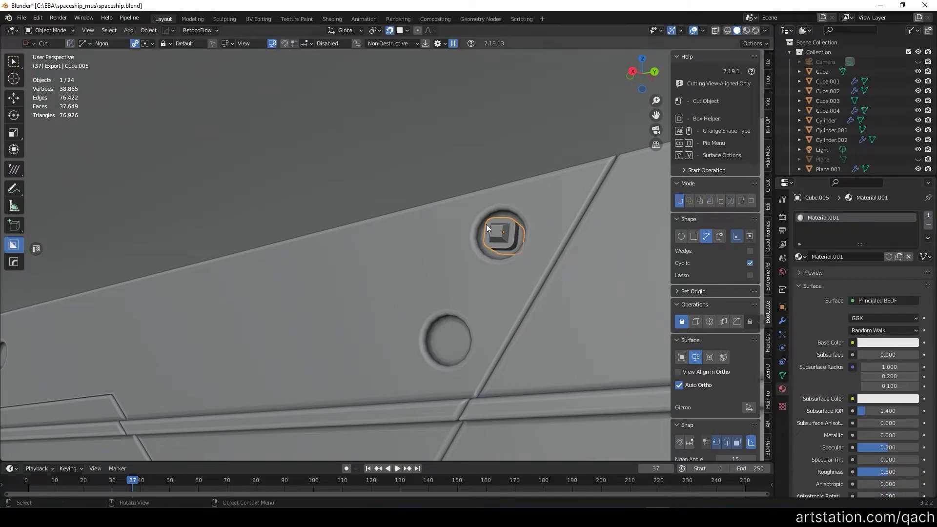
{"action": "scroll", "coordinate": [486, 224], "scroll_direction": "up", "scroll_amount": 5}
Step: Unwrap the bolt's UVs with Cube Projection
{"action": "key", "text": "Tab"}
{"action": "key", "text": "u"}
{"action": "left_click", "coordinate": [498, 230]}
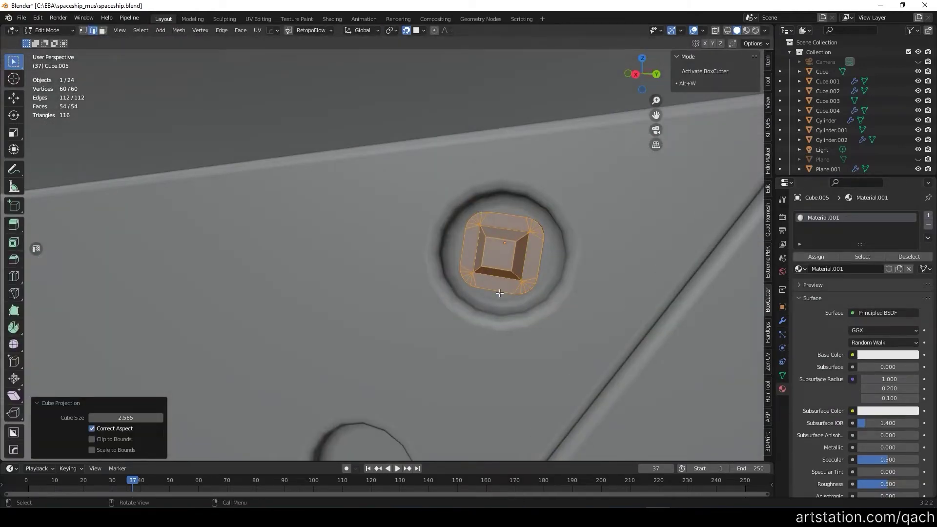
{"action": "key", "text": "Tab"}
{"action": "key", "text": "alt+w"}
{"action": "scroll", "coordinate": [490, 291], "scroll_direction": "down", "scroll_amount": 3}
{"action": "mouse_move", "coordinate": [490, 290]}
{"action": "middle_mouse_down"}
{"action": "mouse_move", "coordinate": [276, 388]}
{"action": "mouse_move", "coordinate": [356, 303]}
{"action": "mouse_move", "coordinate": [282, 343]}
{"action": "middle_mouse_up"}
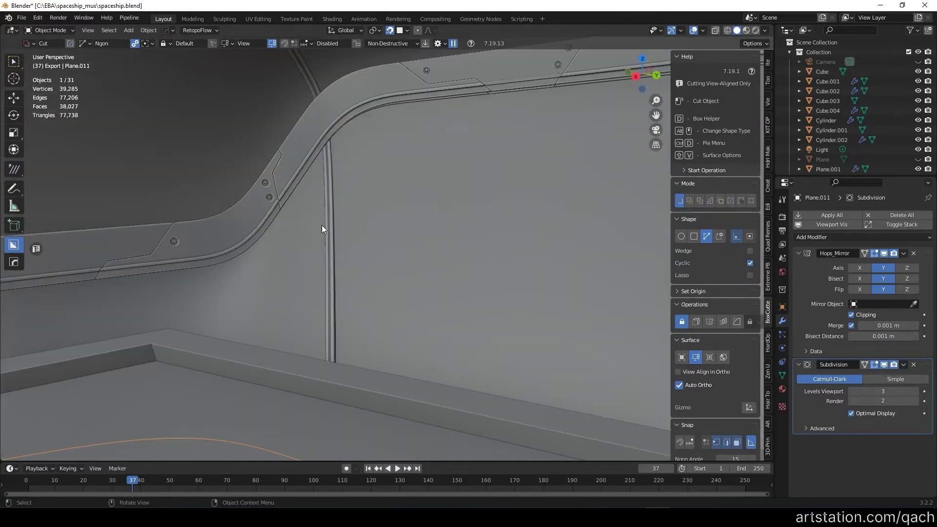
Step: Open Notepad from the Run box and type 'опыт заи'
{"action": "key", "text": "super+r"}
{"action": "key", "text": "Return"}
{"action": "type", "text": "опыт заи"}
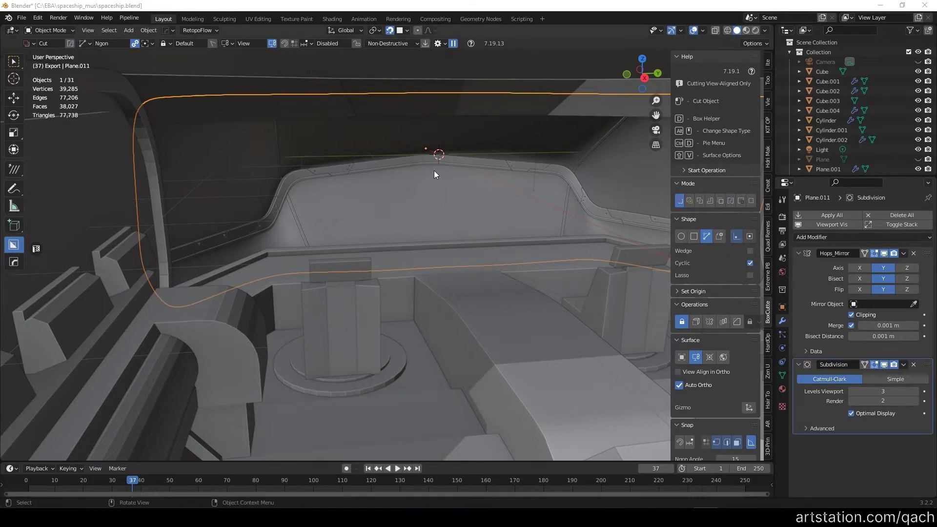
Step: Duplicate a bolt and place the copy further along the windshield frame
{"action": "key", "text": "n"}
{"action": "mouse_move", "coordinate": [551, 181]}
{"action": "middle_mouse_down"}
{"action": "mouse_move", "coordinate": [504, 158]}
{"action": "mouse_move", "coordinate": [467, 159]}
{"action": "middle_mouse_up"}
{"action": "scroll", "coordinate": [224, 224], "scroll_direction": "up", "scroll_amount": 5}
{"action": "mouse_move", "coordinate": [225, 223]}
{"action": "middle_mouse_down"}
{"action": "mouse_move", "coordinate": [284, 295]}
{"action": "mouse_move", "coordinate": [370, 113]}
{"action": "mouse_move", "coordinate": [657, 188]}
{"action": "mouse_move", "coordinate": [468, 130]}
{"action": "mouse_move", "coordinate": [525, 165]}
{"action": "mouse_move", "coordinate": [528, 157]}
{"action": "mouse_move", "coordinate": [477, 163]}
{"action": "mouse_move", "coordinate": [508, 151]}
{"action": "mouse_move", "coordinate": [569, 218]}
{"action": "mouse_move", "coordinate": [599, 172]}
{"action": "mouse_move", "coordinate": [461, 236]}
{"action": "middle_mouse_up"}
{"action": "scroll", "coordinate": [469, 130], "scroll_direction": "up", "scroll_amount": 4}
{"action": "left_click", "coordinate": [494, 149]}
{"action": "key", "text": "shift+d"}
{"action": "key", "text": "g"}
{"action": "left_click", "coordinate": [503, 153]}
Step: Set the selected bolts' origin to the 3D cursor and start mirroring them across the cockpit
{"action": "left_click", "coordinate": [599, 172], "text": "shift"}
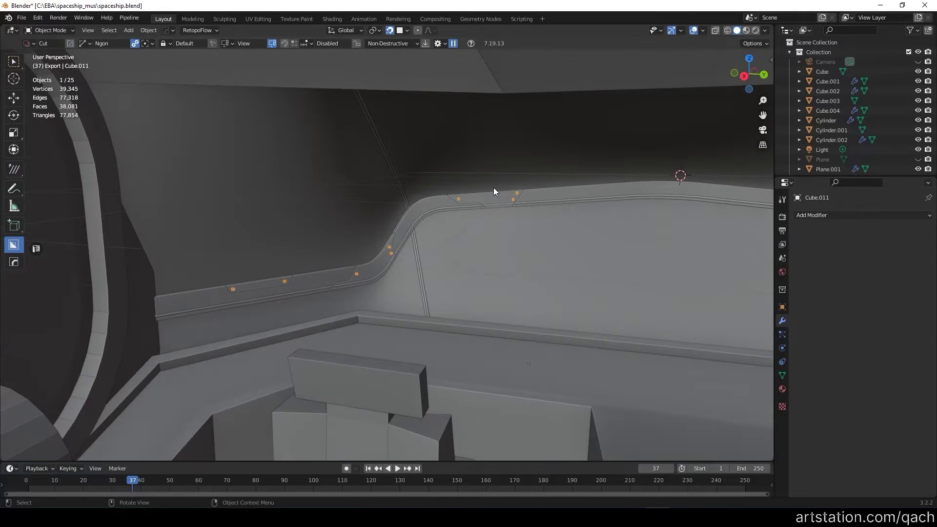
{"action": "mouse_move", "coordinate": [464, 228]}
{"action": "middle_mouse_down"}
{"action": "mouse_move", "coordinate": [538, 210]}
{"action": "mouse_move", "coordinate": [592, 245]}
{"action": "middle_mouse_up"}
{"action": "scroll", "coordinate": [538, 210], "scroll_direction": "up", "scroll_amount": 5}
{"action": "right_click", "coordinate": [505, 211]}
{"action": "left_click", "coordinate": [555, 243]}
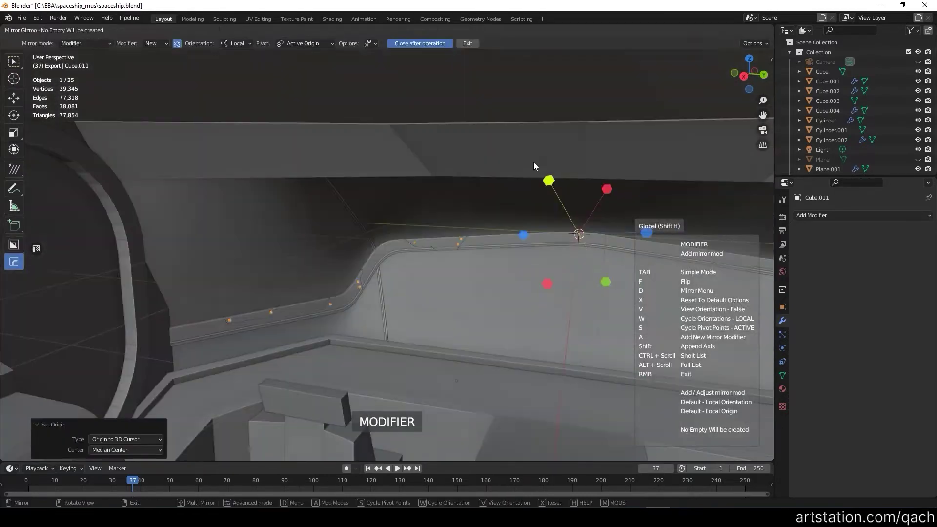
{"action": "key", "text": "ctrl+a"}
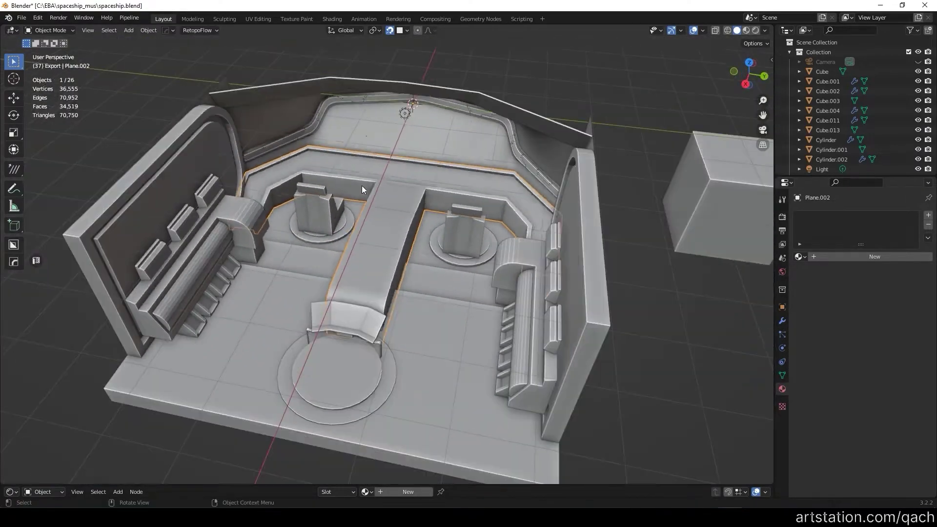
{"action": "middle_click_drag", "start_coordinate": [361, 186], "coordinate": [419, 198]}
Step: Delete the selected faces from the back-wall ledge using X-ray view
{"action": "scroll", "coordinate": [428, 216], "scroll_direction": "up", "scroll_amount": 5}
{"action": "scroll", "coordinate": [436, 233], "scroll_direction": "up", "scroll_amount": 3}
{"action": "mouse_move", "coordinate": [436, 233]}
{"action": "middle_mouse_down"}
{"action": "mouse_move", "coordinate": [424, 240]}
{"action": "mouse_move", "coordinate": [469, 293]}
{"action": "mouse_move", "coordinate": [512, 313]}
{"action": "mouse_move", "coordinate": [461, 285]}
{"action": "mouse_move", "coordinate": [407, 197]}
{"action": "middle_mouse_up"}
{"action": "scroll", "coordinate": [513, 313], "scroll_direction": "down", "scroll_amount": 3}
{"action": "key", "text": "Tab"}
{"action": "key", "text": "alt+z"}
{"action": "key", "text": "x"}
{"action": "left_click", "coordinate": [462, 273]}
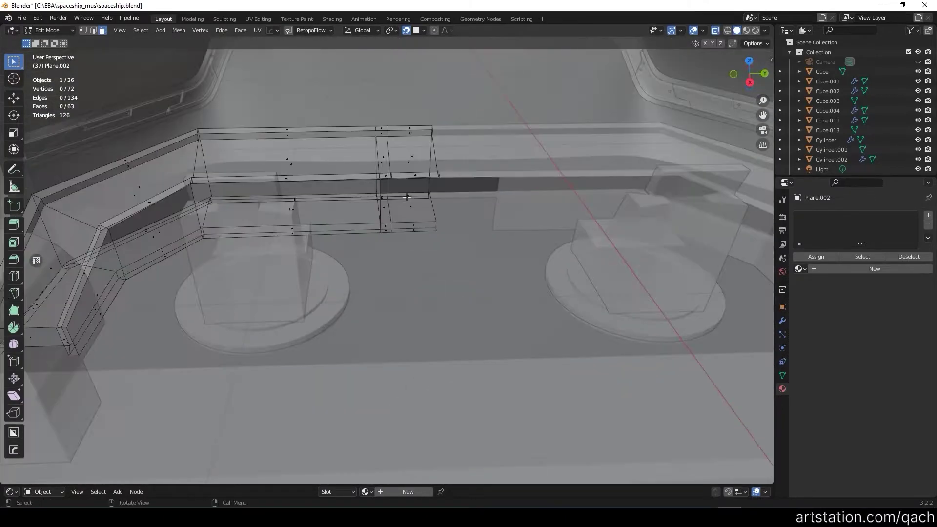
Step: Select a ledge edge, then switch to editing the cockpit floor and pick a floor face
{"action": "key", "text": "2"}
{"action": "key", "text": "alt+z"}
{"action": "scroll", "coordinate": [380, 182], "scroll_direction": "up", "scroll_amount": 3}
{"action": "left_click", "coordinate": [386, 193]}
{"action": "scroll", "coordinate": [503, 254], "scroll_direction": "down", "scroll_amount": 5}
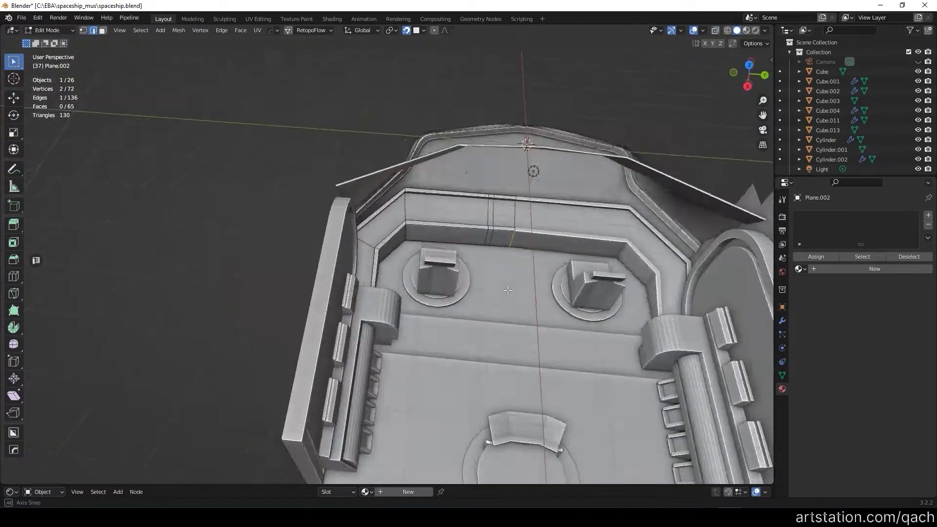
{"action": "middle_click_drag", "start_coordinate": [504, 254], "coordinate": [497, 291]}
{"action": "key", "text": "Tab"}
{"action": "left_click", "coordinate": [497, 291]}
{"action": "key", "text": "Tab"}
{"action": "scroll", "coordinate": [574, 316], "scroll_direction": "up", "scroll_amount": 5}
{"action": "key", "text": "3"}
{"action": "left_click", "coordinate": [439, 132]}
Step: Add edge loops across the cockpit floor and slide them into place
{"action": "key", "text": "ctrl+r"}
{"action": "mouse_move", "coordinate": [573, 316]}
{"action": "middle_mouse_down"}
{"action": "mouse_move", "coordinate": [440, 147]}
{"action": "mouse_move", "coordinate": [453, 89]}
{"action": "middle_mouse_up"}
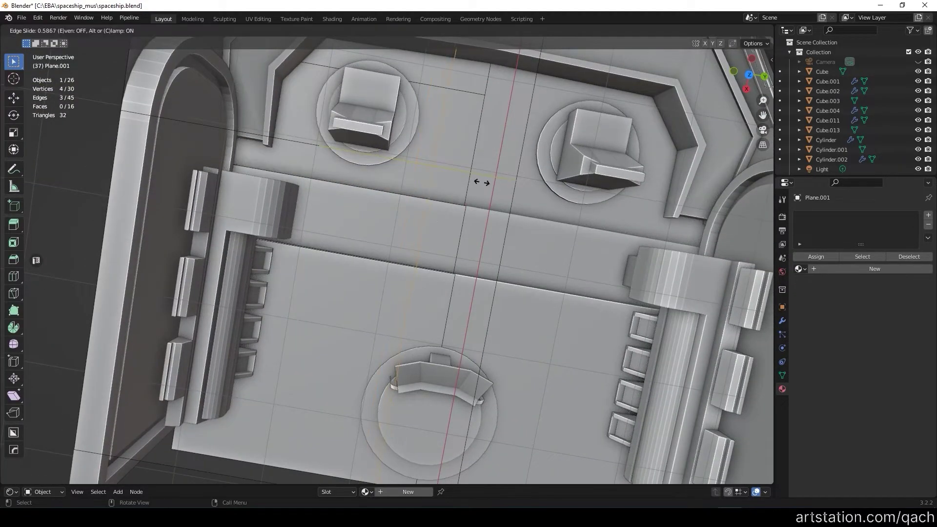
{"action": "left_click", "coordinate": [482, 182]}
{"action": "middle_click_drag", "start_coordinate": [482, 182], "coordinate": [513, 244]}
{"action": "key", "text": "ctrl+r"}
{"action": "left_click", "coordinate": [537, 277]}
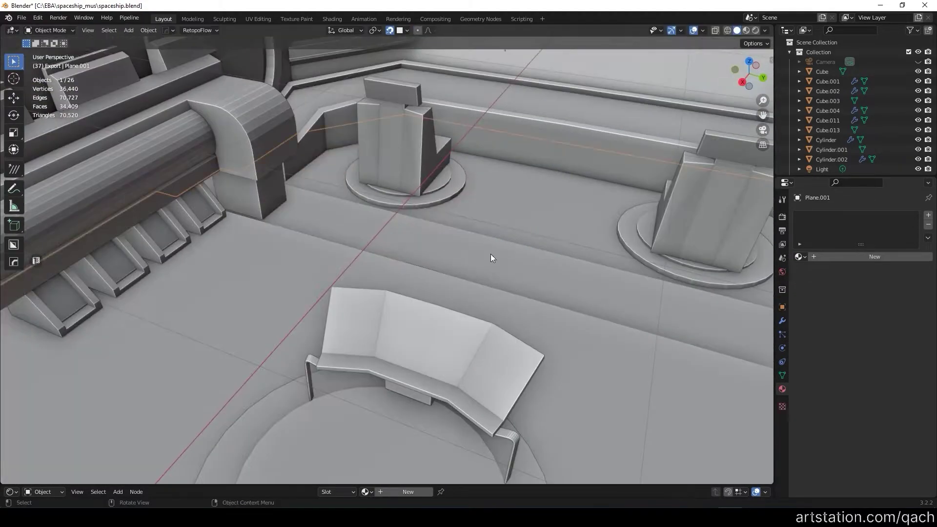
{"action": "left_click", "coordinate": [530, 268]}
Step: Add a loop cut to the floor and delete the selected floor faces
{"action": "middle_click_drag", "start_coordinate": [530, 268], "coordinate": [399, 230]}
{"action": "key", "text": "ctrl+r"}
{"action": "left_click", "coordinate": [337, 242]}
{"action": "middle_click_drag", "start_coordinate": [338, 242], "coordinate": [322, 286]}
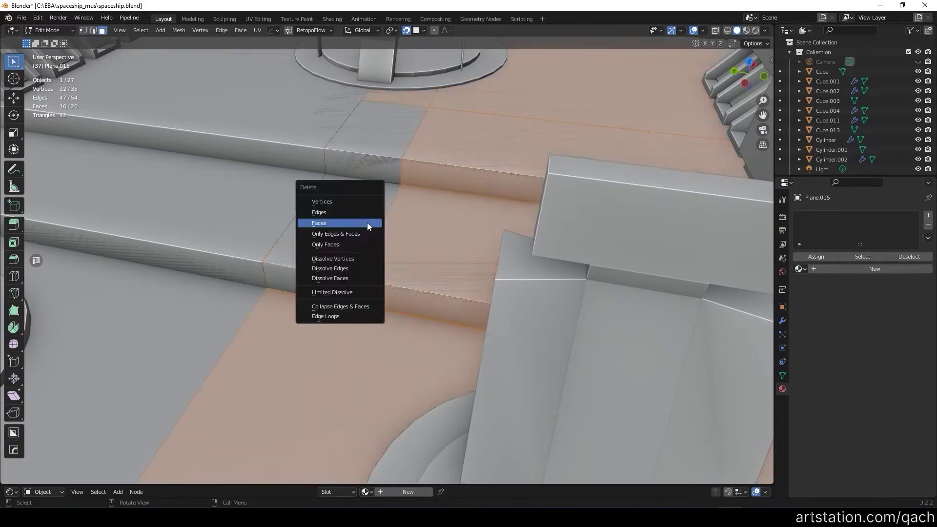
{"action": "left_click", "coordinate": [367, 222]}
{"action": "middle_click_drag", "start_coordinate": [367, 223], "coordinate": [376, 155]}
Step: Extrude the selected floor faces upward into a raised block, then undo the last change
{"action": "left_click", "coordinate": [183, 200]}
{"action": "middle_click_drag", "start_coordinate": [183, 201], "coordinate": [434, 254]}
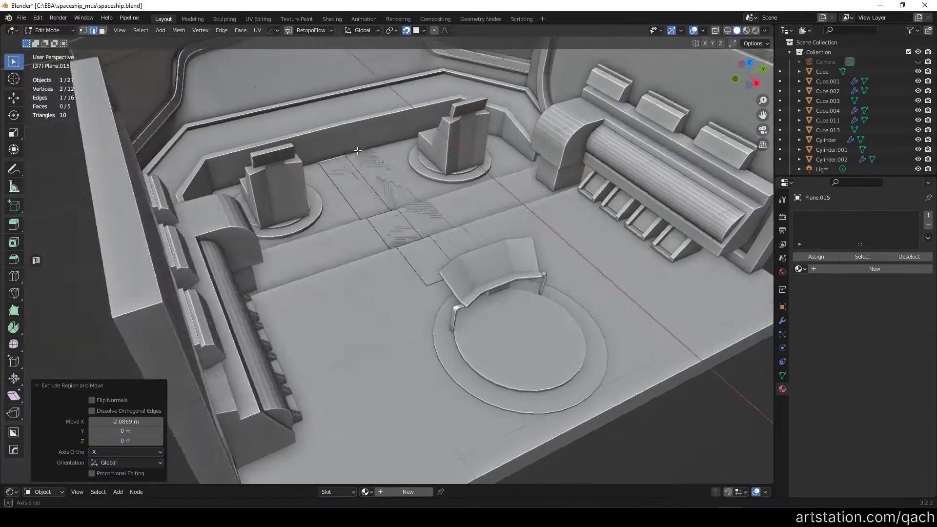
{"action": "key", "text": "g"}
{"action": "key", "text": "e"}
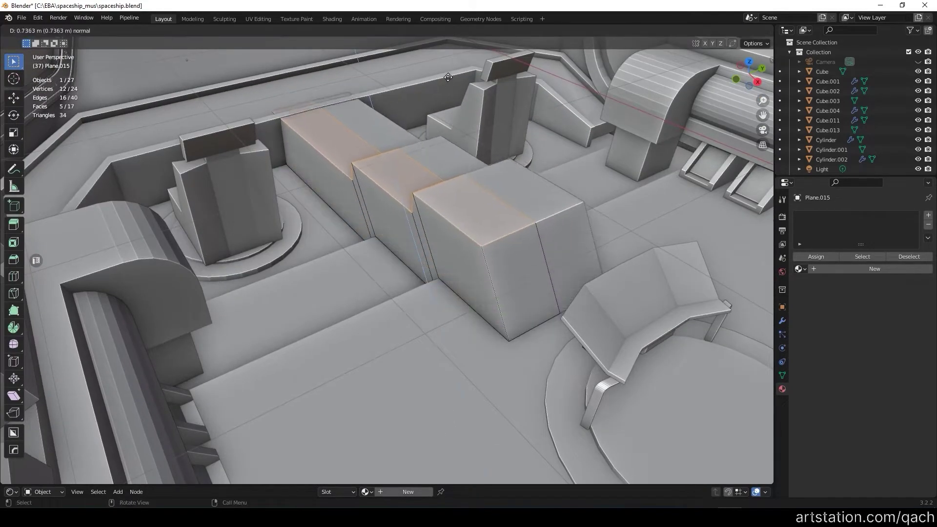
{"action": "left_click", "coordinate": [397, 85]}
{"action": "middle_click_drag", "start_coordinate": [396, 85], "coordinate": [443, 180]}
{"action": "key", "text": "ctrl+z"}
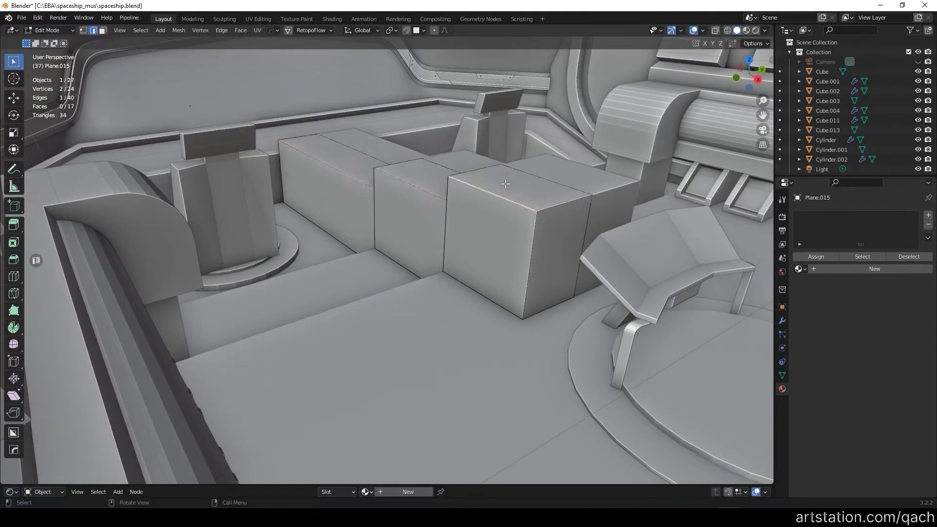
Step: Try bevelling the new block's edges, then undo the bevel
{"action": "left_click", "coordinate": [498, 228]}
{"action": "mouse_move", "coordinate": [499, 227]}
{"action": "middle_mouse_down"}
{"action": "mouse_move", "coordinate": [454, 145]}
{"action": "mouse_move", "coordinate": [439, 186]}
{"action": "mouse_move", "coordinate": [478, 230]}
{"action": "mouse_move", "coordinate": [510, 163]}
{"action": "mouse_move", "coordinate": [499, 222]}
{"action": "middle_mouse_up"}
{"action": "key", "text": "ctrl+b"}
{"action": "left_click", "coordinate": [405, 137]}
{"action": "key", "text": "ctrl+z"}
Step: Mirror the block across the Y axis and delete two selected faces
{"action": "key", "text": "3"}
{"action": "left_click", "coordinate": [478, 230]}
{"action": "key", "text": "alt+x"}
{"action": "left_click", "coordinate": [509, 164], "text": "shift"}
{"action": "key", "text": "x"}
{"action": "key", "text": "1"}
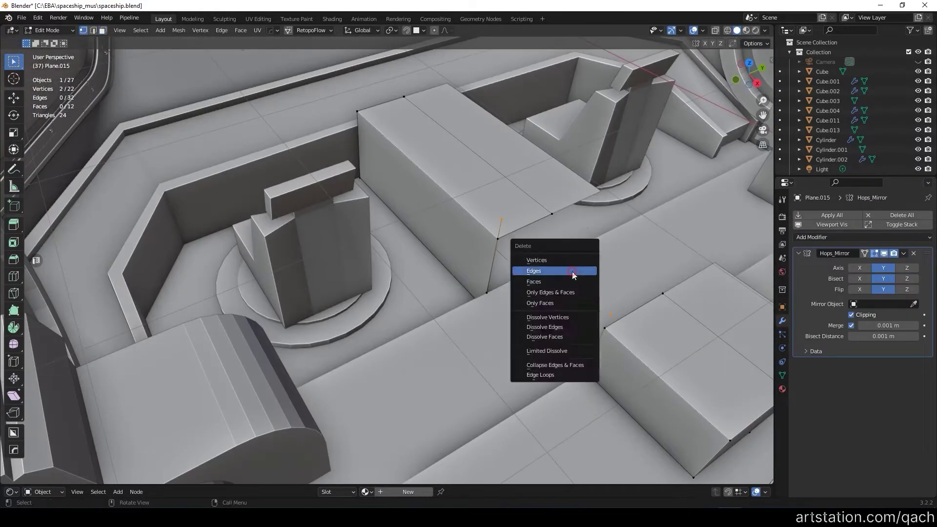
Step: Exit mesh editing and delete the selected vertices
{"action": "key", "text": "Tab"}
{"action": "mouse_move", "coordinate": [454, 222]}
{"action": "middle_mouse_down"}
{"action": "mouse_move", "coordinate": [403, 221]}
{"action": "mouse_move", "coordinate": [612, 243]}
{"action": "mouse_move", "coordinate": [439, 205]}
{"action": "mouse_move", "coordinate": [293, 146]}
{"action": "middle_mouse_up"}
{"action": "left_click", "coordinate": [39, 17]}
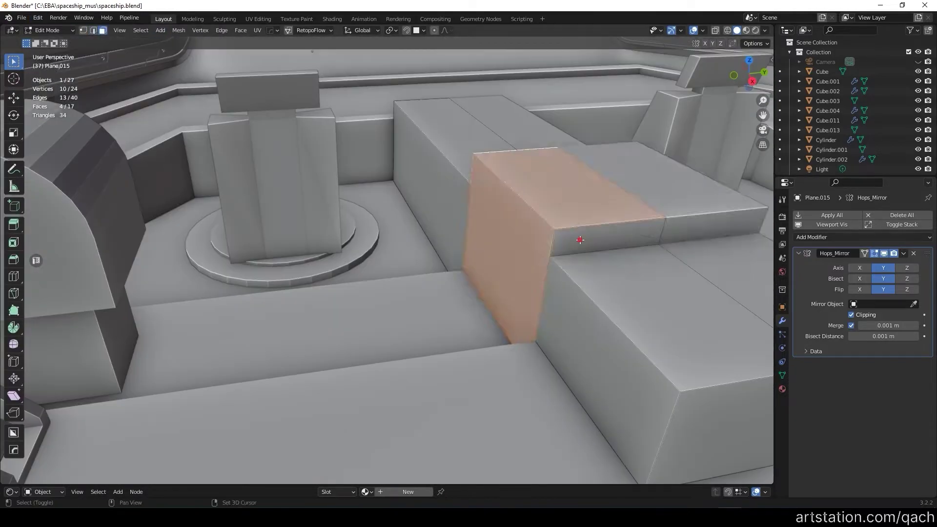
{"action": "left_click", "coordinate": [481, 139]}
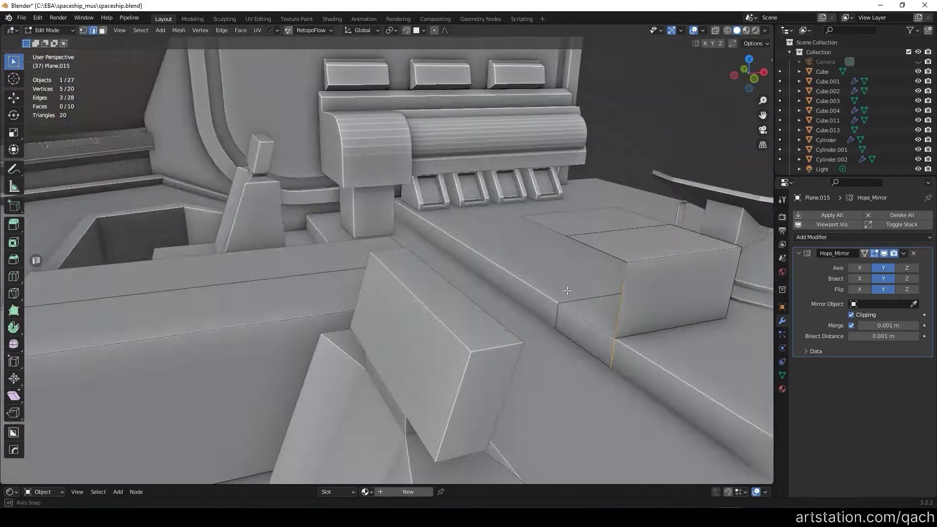
Step: Loop-cut across the block and round its end with a multi-segment bevel
{"action": "middle_click_drag", "start_coordinate": [464, 300], "coordinate": [442, 410]}
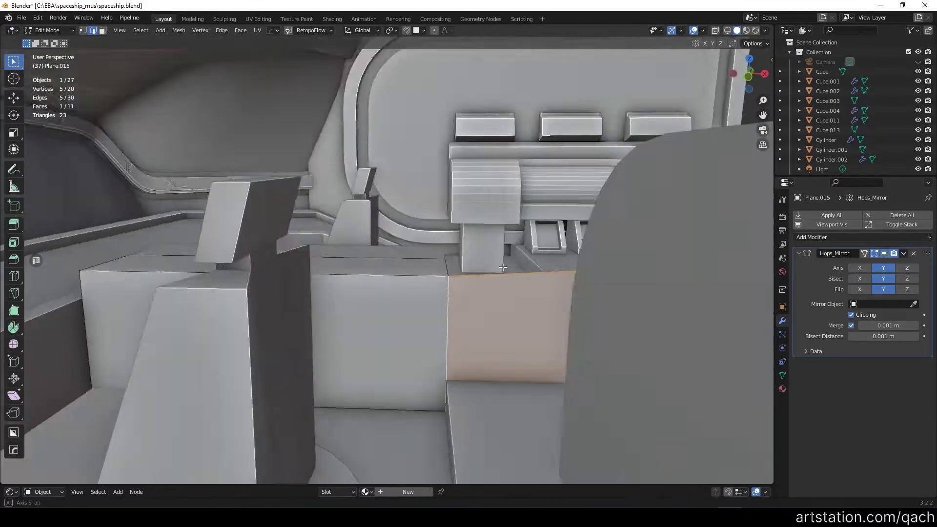
{"action": "key", "text": "ctrl+r"}
{"action": "left_click", "coordinate": [442, 412]}
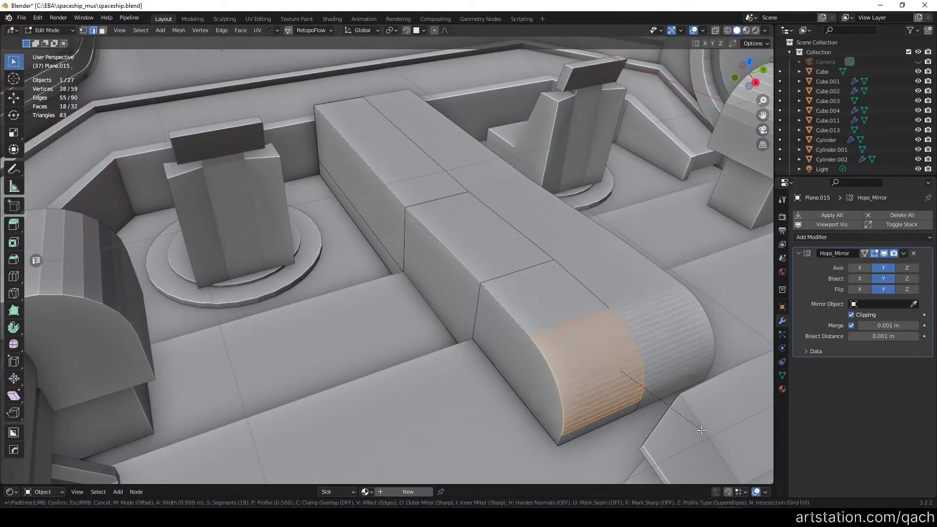
{"action": "left_click", "coordinate": [696, 427]}
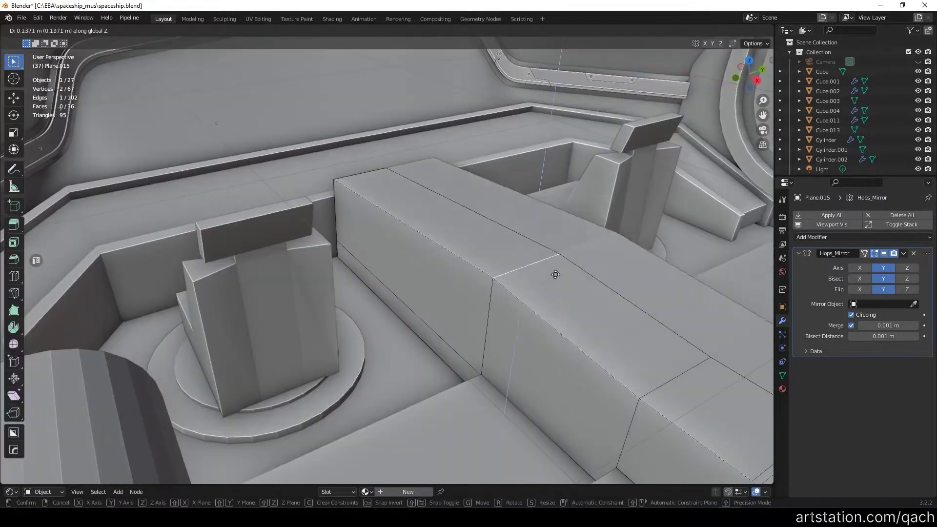
Step: Raise an extruded section of the console and check it from above
{"action": "middle_click_drag", "start_coordinate": [551, 268], "coordinate": [477, 249]}
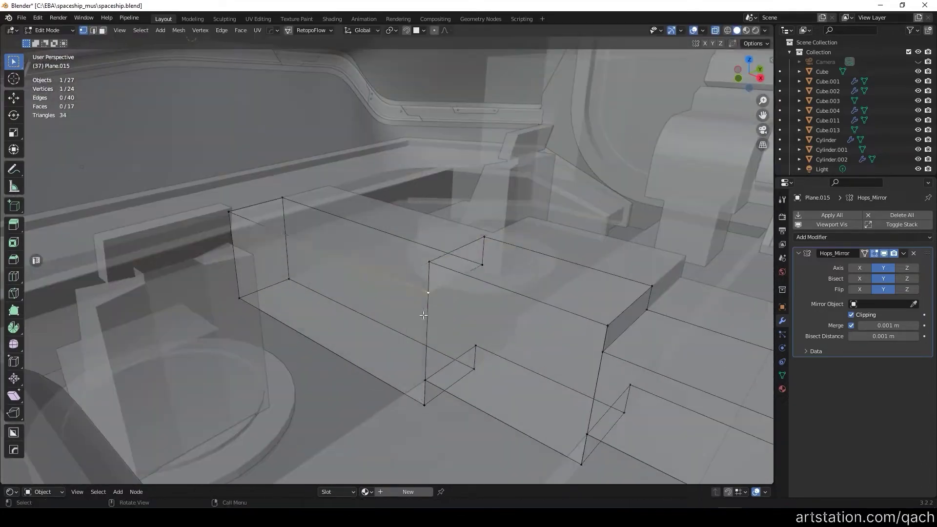
{"action": "middle_click_drag", "start_coordinate": [423, 316], "coordinate": [526, 327]}
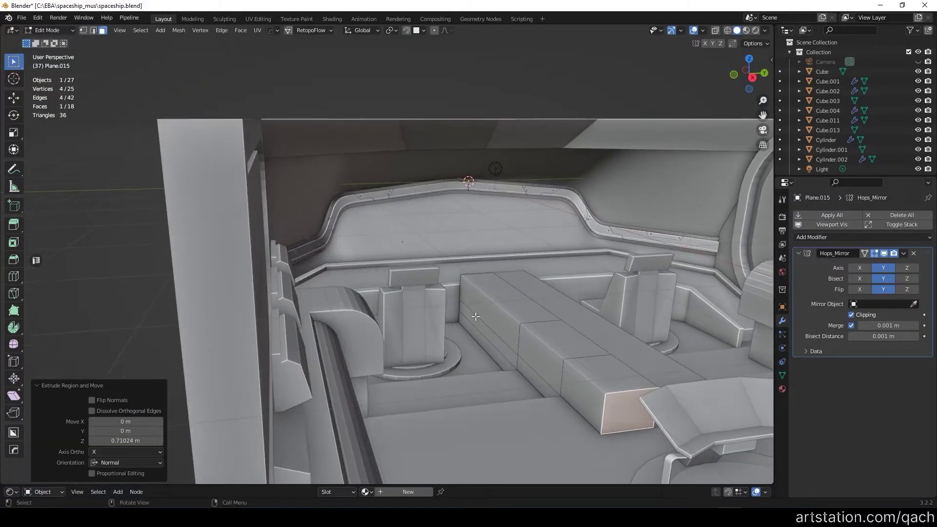
{"action": "middle_click_drag", "start_coordinate": [476, 316], "coordinate": [603, 365]}
{"action": "left_click", "coordinate": [614, 312]}
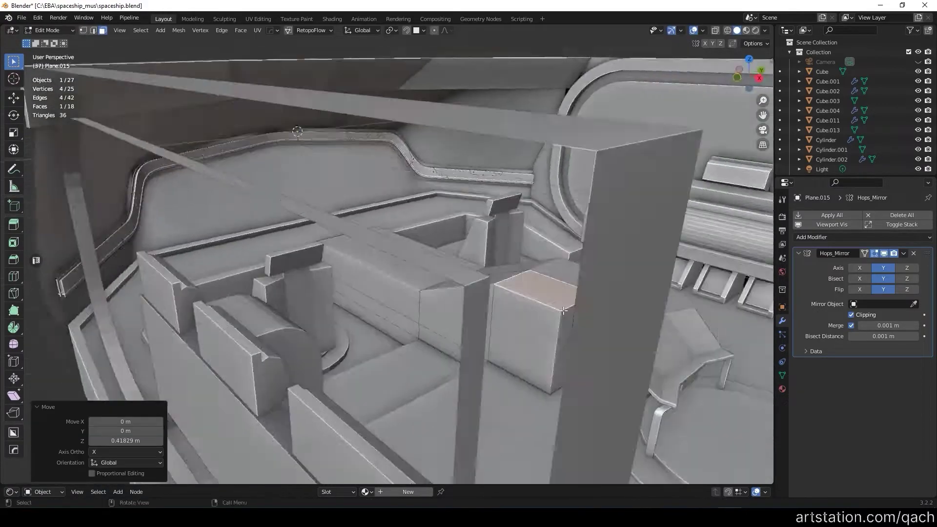
{"action": "middle_click_drag", "start_coordinate": [614, 312], "coordinate": [535, 354]}
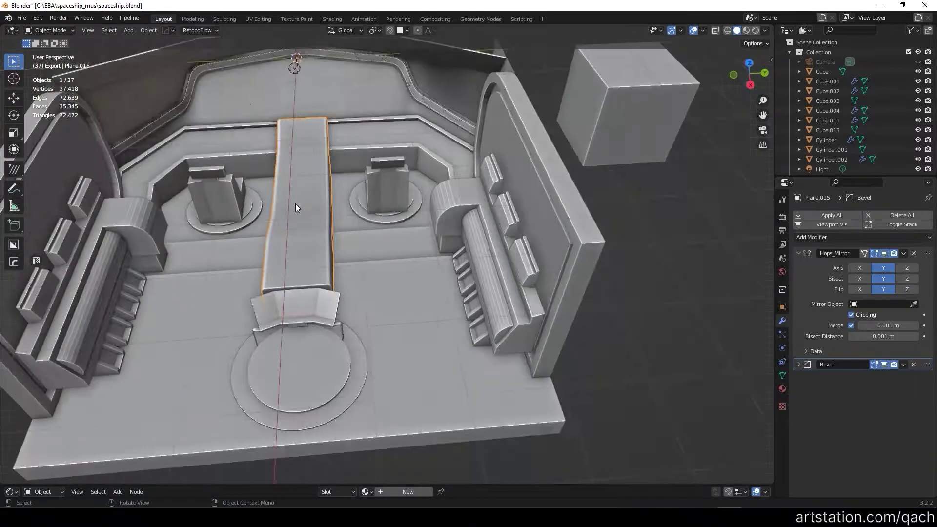
Step: Isolate the console piece in local view and select a face on its front end
{"action": "middle_click_drag", "start_coordinate": [315, 242], "coordinate": [295, 201], "text": "alt"}
{"action": "key", "text": "KP_Divide"}
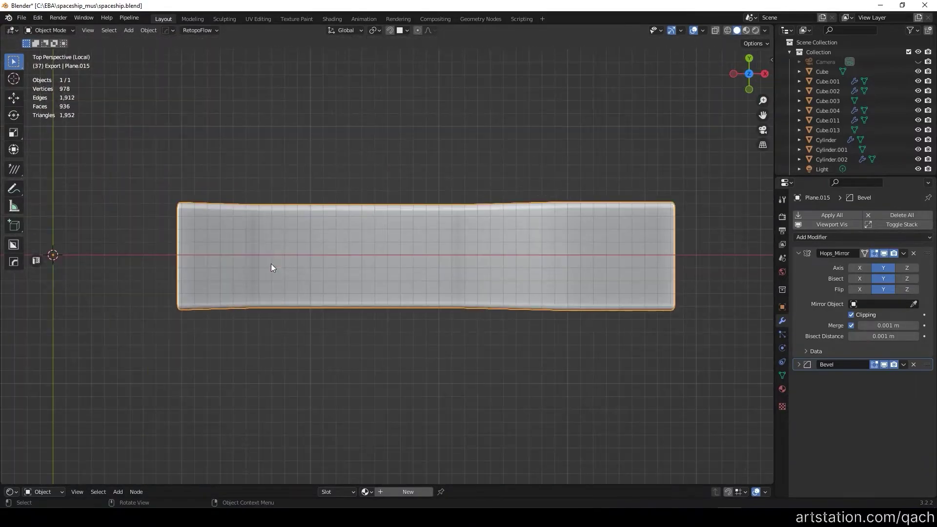
{"action": "mouse_move", "coordinate": [419, 191]}
{"action": "middle_mouse_down"}
{"action": "mouse_move", "coordinate": [410, 237]}
{"action": "mouse_move", "coordinate": [578, 156]}
{"action": "mouse_move", "coordinate": [382, 279]}
{"action": "mouse_move", "coordinate": [608, 125]}
{"action": "mouse_move", "coordinate": [676, 321]}
{"action": "middle_mouse_up"}
{"action": "left_click", "coordinate": [440, 247]}
{"action": "key", "text": "Tab"}
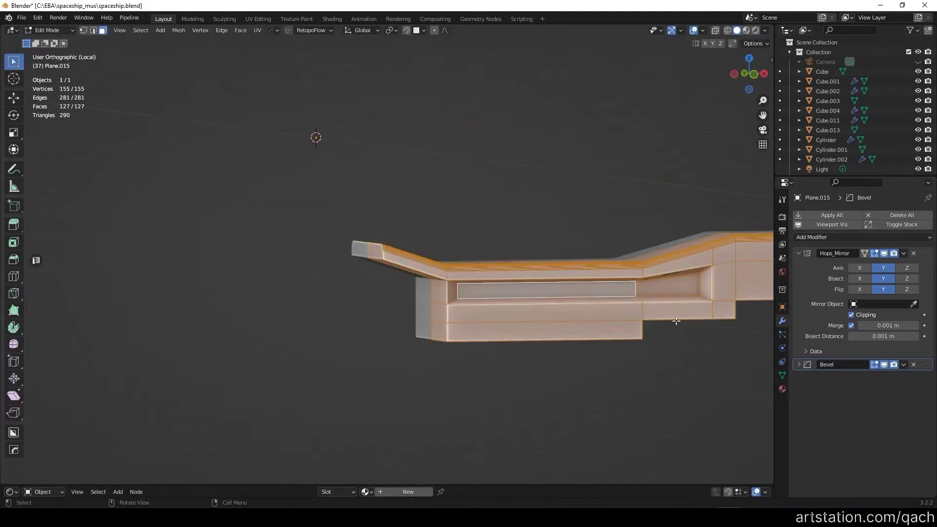
{"action": "middle_click_drag", "start_coordinate": [664, 358], "coordinate": [523, 260]}
{"action": "left_click", "coordinate": [511, 356]}
{"action": "scroll", "coordinate": [510, 356], "scroll_direction": "down", "scroll_amount": 2}
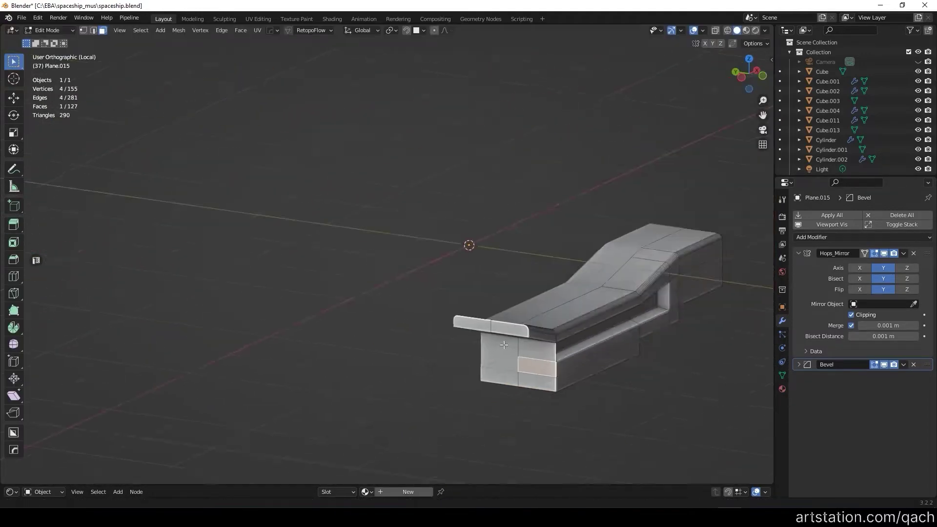
{"action": "middle_click_drag", "start_coordinate": [510, 356], "coordinate": [617, 271]}
Step: Apply the Hops_Mirror to the console piece and settle on the front orthographic view
{"action": "key", "text": "KP_1"}
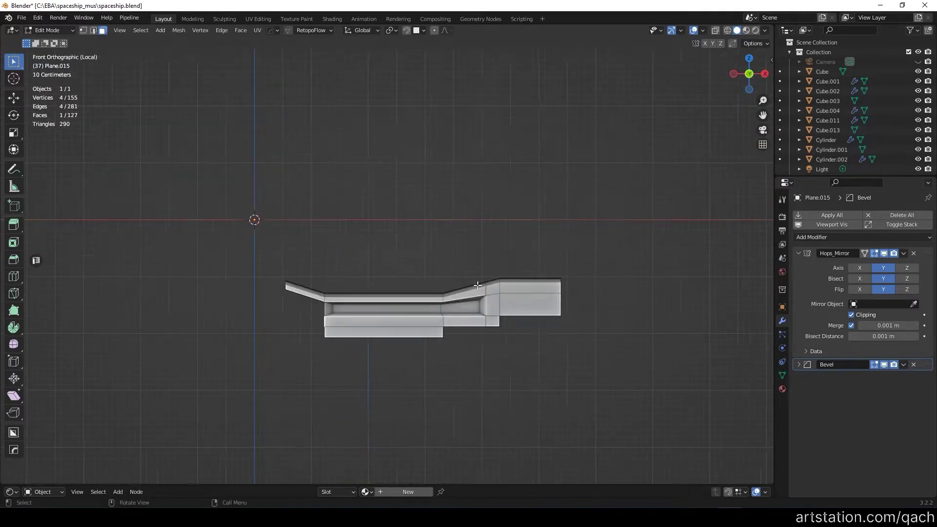
{"action": "scroll", "coordinate": [490, 258], "scroll_direction": "up", "scroll_amount": 3}
{"action": "key", "text": "Tab"}
{"action": "left_click", "coordinate": [527, 278]}
{"action": "mouse_move", "coordinate": [605, 243]}
{"action": "middle_mouse_down"}
{"action": "mouse_move", "coordinate": [491, 242]}
{"action": "mouse_move", "coordinate": [493, 259]}
{"action": "middle_mouse_up"}
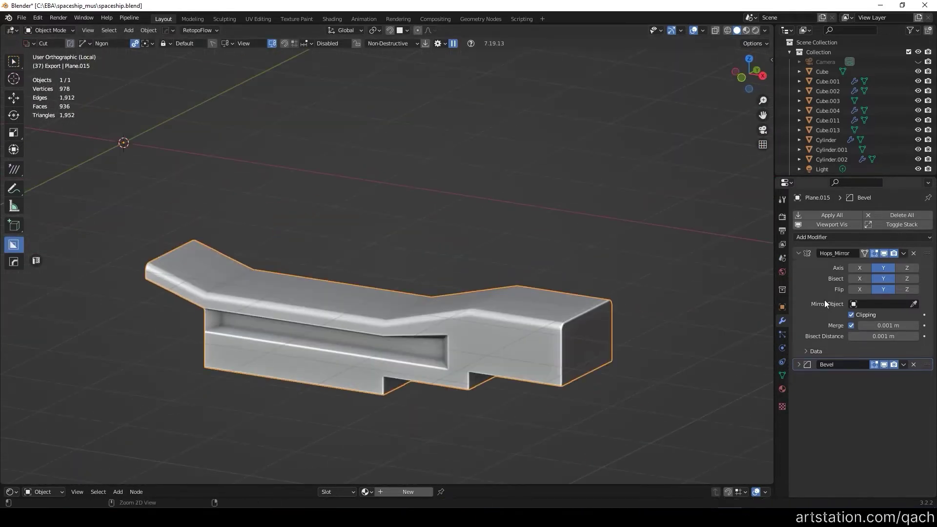
{"action": "key", "text": "ctrl+a"}
{"action": "key", "text": "KP_7"}
{"action": "key", "text": "KP_1"}
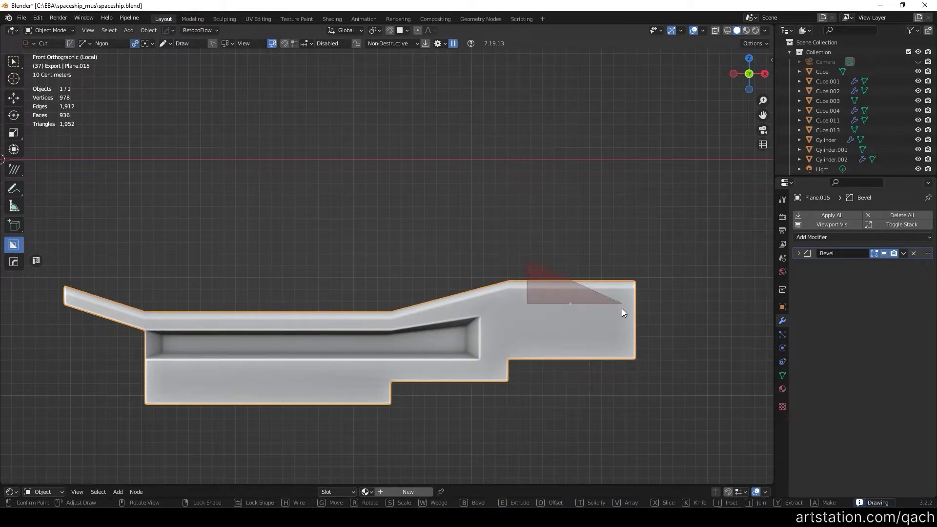
{"action": "key", "text": "Escape"}
{"action": "mouse_move", "coordinate": [629, 259]}
{"action": "middle_mouse_down"}
{"action": "mouse_move", "coordinate": [471, 288]}
{"action": "mouse_move", "coordinate": [477, 317]}
{"action": "mouse_move", "coordinate": [560, 301]}
{"action": "middle_mouse_up"}
{"action": "key", "text": "KP_1"}
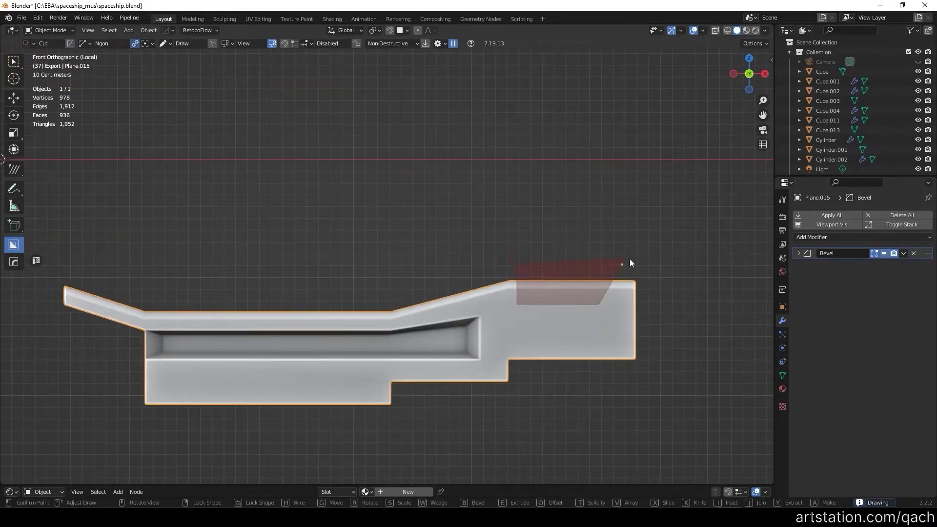
Step: Cut an angled top corner and a rectangular recess into the console's side
{"action": "left_click", "coordinate": [631, 260]}
{"action": "mouse_move", "coordinate": [542, 268]}
{"action": "middle_mouse_down"}
{"action": "mouse_move", "coordinate": [467, 259]}
{"action": "mouse_move", "coordinate": [529, 232]}
{"action": "middle_mouse_up"}
{"action": "key", "text": "KP_1"}
{"action": "key", "text": "d"}
{"action": "left_click", "coordinate": [515, 314]}
{"action": "left_click", "coordinate": [625, 357]}
Step: Add a second rectangular recess near the bottom of the console
{"action": "scroll", "coordinate": [543, 371], "scroll_direction": "up", "scroll_amount": 4, "text": "ctrl"}
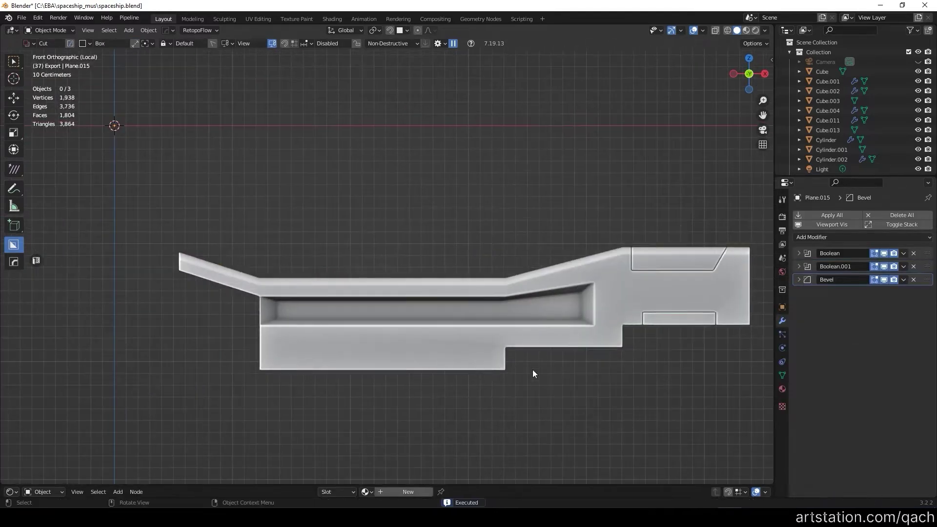
{"action": "left_click", "coordinate": [400, 300]}
{"action": "scroll", "coordinate": [399, 300], "scroll_direction": "up", "scroll_amount": 3}
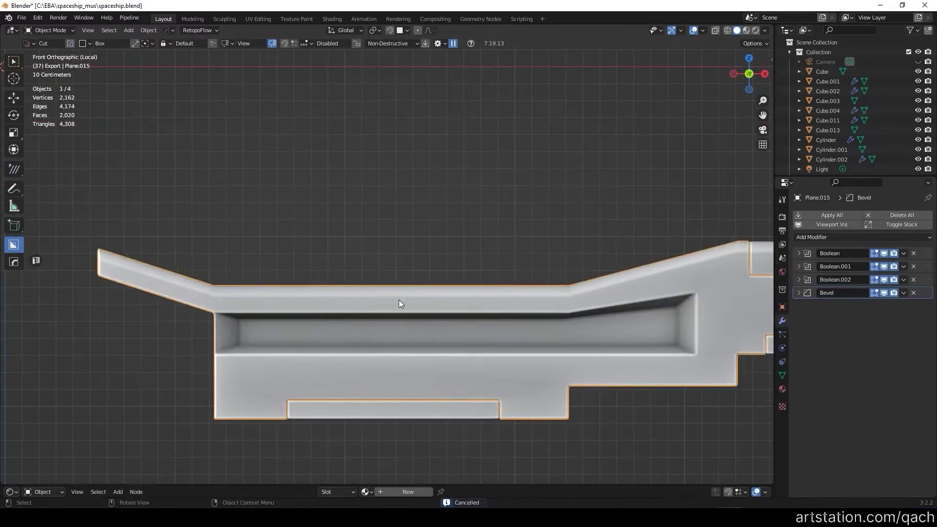
{"action": "scroll", "coordinate": [352, 268], "scroll_direction": "down", "scroll_amount": 4}
{"action": "left_click", "coordinate": [484, 250]}
{"action": "mouse_move", "coordinate": [484, 250]}
{"action": "middle_mouse_down"}
{"action": "mouse_move", "coordinate": [468, 236]}
{"action": "mouse_move", "coordinate": [479, 449]}
{"action": "mouse_move", "coordinate": [429, 270]}
{"action": "middle_mouse_up"}
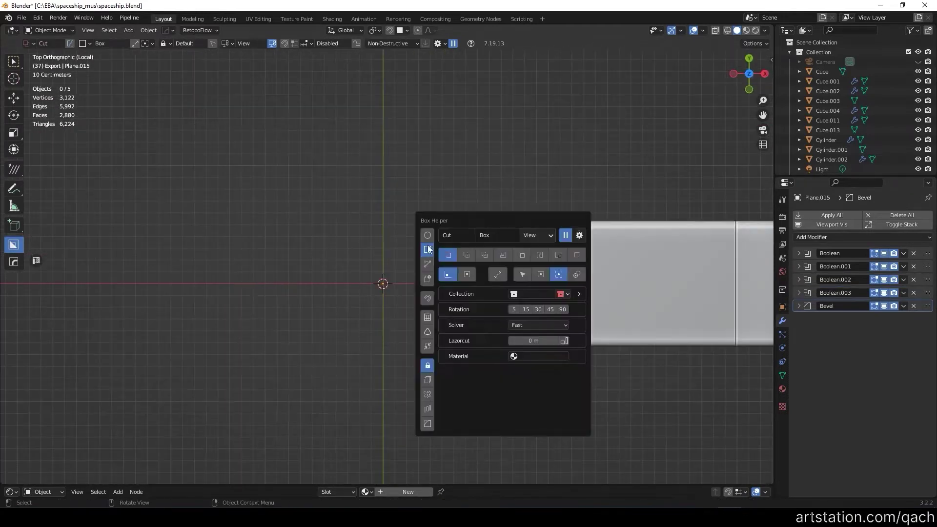
Step: Draw a slice box over the console's top end to split off a panel
{"action": "left_click", "coordinate": [430, 249]}
{"action": "left_click_drag", "start_coordinate": [525, 304], "coordinate": [554, 306]}
{"action": "key", "text": "x"}
{"action": "middle_click_drag", "start_coordinate": [554, 306], "coordinate": [543, 356]}
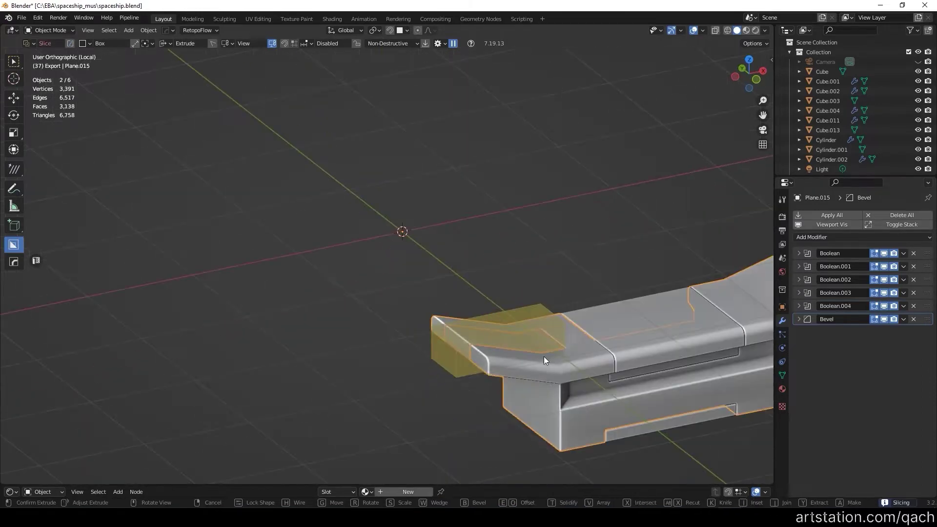
Step: Slice off the top panel and add Weighted Normal to it
{"action": "left_click", "coordinate": [543, 465]}
{"action": "mouse_move", "coordinate": [543, 465]}
{"action": "middle_mouse_down"}
{"action": "mouse_move", "coordinate": [611, 320]}
{"action": "mouse_move", "coordinate": [542, 249]}
{"action": "mouse_move", "coordinate": [593, 204]}
{"action": "mouse_move", "coordinate": [521, 438]}
{"action": "mouse_move", "coordinate": [625, 379]}
{"action": "middle_mouse_up"}
{"action": "scroll", "coordinate": [490, 276], "scroll_direction": "up", "scroll_amount": 3}
{"action": "left_click", "coordinate": [490, 277]}
{"action": "scroll", "coordinate": [514, 316], "scroll_direction": "down", "scroll_amount": 3}
{"action": "key", "text": "q"}
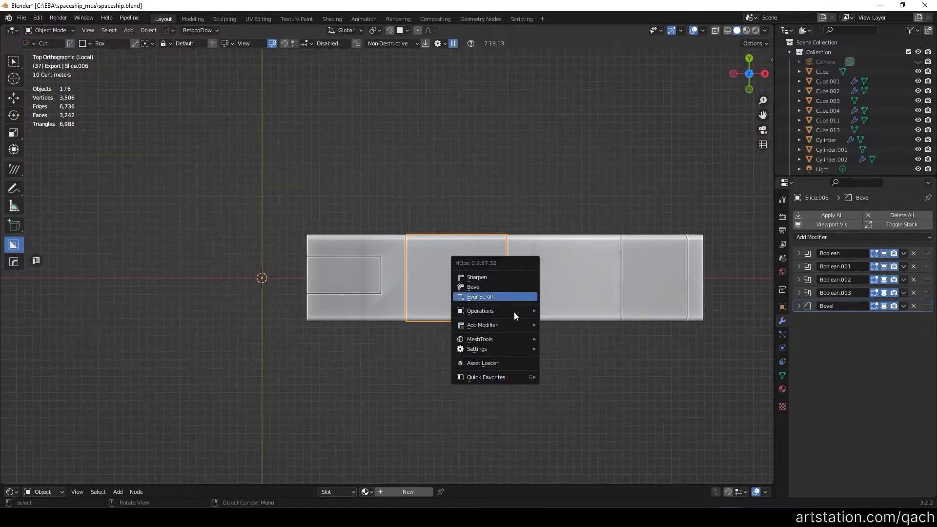
{"action": "left_click", "coordinate": [514, 325]}
Step: Add Weighted Normal to the main console piece and the remaining sliced panels
{"action": "left_click", "coordinate": [386, 269]}
{"action": "key", "text": "q"}
{"action": "mouse_move", "coordinate": [353, 271]}
{"action": "middle_mouse_down"}
{"action": "mouse_move", "coordinate": [428, 271]}
{"action": "mouse_move", "coordinate": [547, 297]}
{"action": "mouse_move", "coordinate": [755, 260]}
{"action": "middle_mouse_up"}
{"action": "left_click", "coordinate": [388, 344], "text": "shift"}
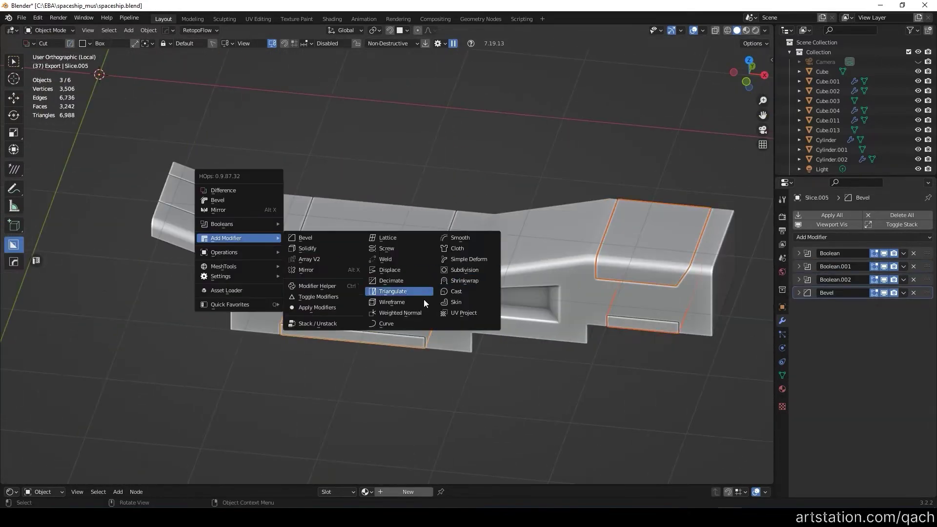
{"action": "left_click", "coordinate": [401, 313]}
{"action": "left_click", "coordinate": [245, 213]}
{"action": "left_click", "coordinate": [400, 313]}
Step: Cut a small slot into the angled top panel
{"action": "key", "text": "KP_7"}
{"action": "scroll", "coordinate": [574, 259], "scroll_direction": "up", "scroll_amount": 2}
{"action": "left_click", "coordinate": [557, 252]}
{"action": "left_click_drag", "start_coordinate": [558, 296], "coordinate": [557, 299]}
{"action": "middle_click_drag", "start_coordinate": [557, 300], "coordinate": [579, 227]}
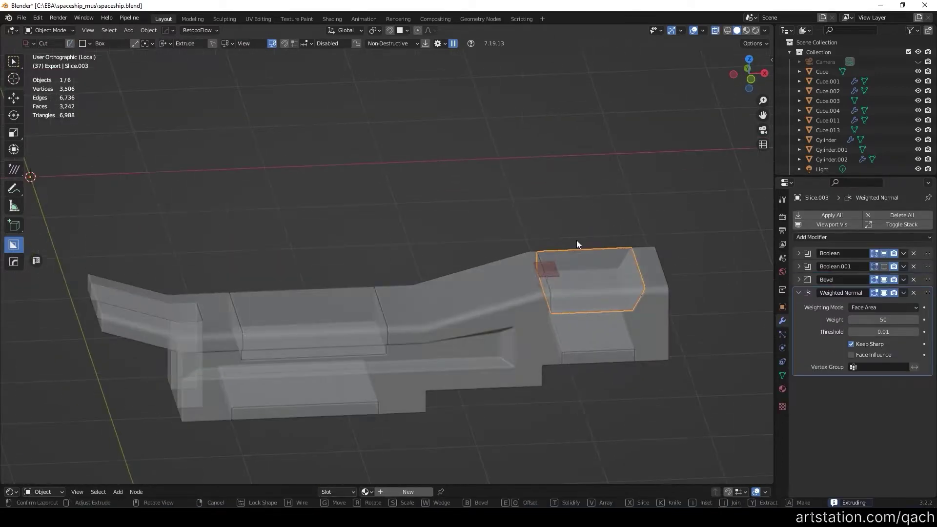
{"action": "left_click", "coordinate": [564, 283]}
{"action": "mouse_move", "coordinate": [578, 276]}
{"action": "middle_mouse_down"}
{"action": "mouse_move", "coordinate": [676, 285]}
{"action": "mouse_move", "coordinate": [62, 307]}
{"action": "mouse_move", "coordinate": [532, 329]}
{"action": "mouse_move", "coordinate": [490, 285]}
{"action": "mouse_move", "coordinate": [593, 378]}
{"action": "middle_mouse_up"}
Step: Box-cut slot recesses into the top panel from the top view
{"action": "key", "text": "KP_7"}
{"action": "scroll", "coordinate": [527, 292], "scroll_direction": "up", "scroll_amount": 5}
{"action": "left_click_drag", "start_coordinate": [360, 279], "coordinate": [385, 339]}
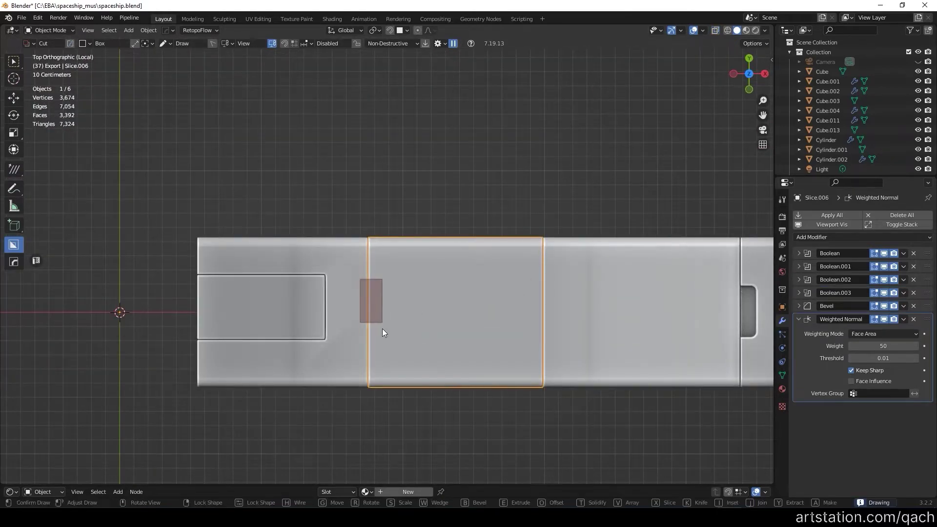
{"action": "mouse_move", "coordinate": [385, 339]}
{"action": "middle_mouse_down"}
{"action": "mouse_move", "coordinate": [373, 306]}
{"action": "mouse_move", "coordinate": [506, 412]}
{"action": "mouse_move", "coordinate": [551, 347]}
{"action": "mouse_move", "coordinate": [365, 307]}
{"action": "middle_mouse_up"}
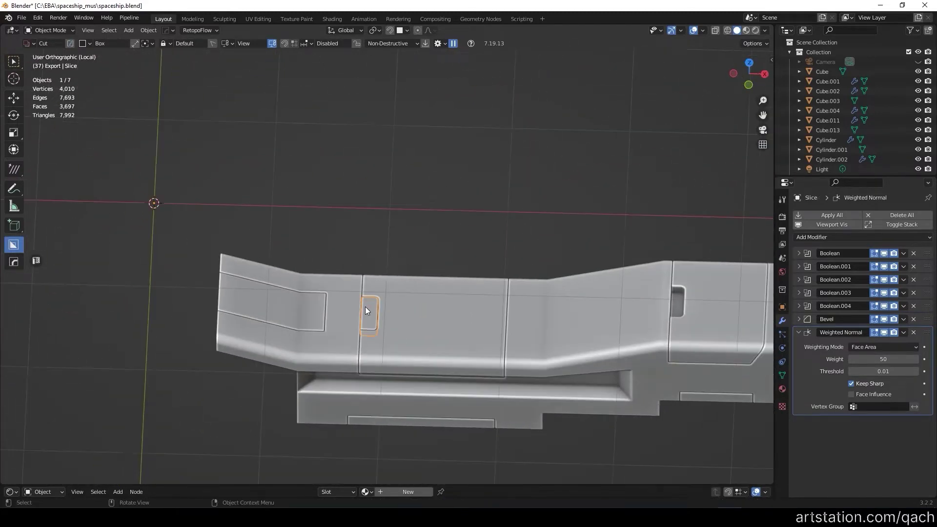
{"action": "left_click_drag", "start_coordinate": [354, 265], "coordinate": [370, 367]}
{"action": "mouse_move", "coordinate": [370, 367]}
{"action": "middle_mouse_down"}
{"action": "mouse_move", "coordinate": [398, 270]}
{"action": "mouse_move", "coordinate": [366, 309]}
{"action": "middle_mouse_up"}
{"action": "scroll", "coordinate": [365, 310], "scroll_direction": "up", "scroll_amount": 2}
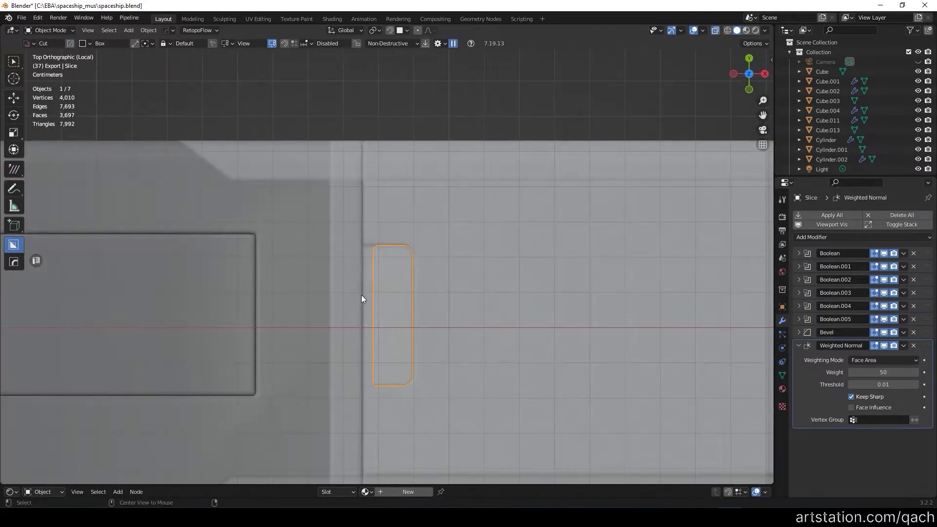
{"action": "right_click", "coordinate": [382, 354]}
{"action": "middle_click_drag", "start_coordinate": [383, 353], "coordinate": [397, 355]}
Step: Duplicate the slot cutter along Y to add a second slot and resize it
{"action": "left_click", "coordinate": [499, 355]}
{"action": "left_click", "coordinate": [396, 268]}
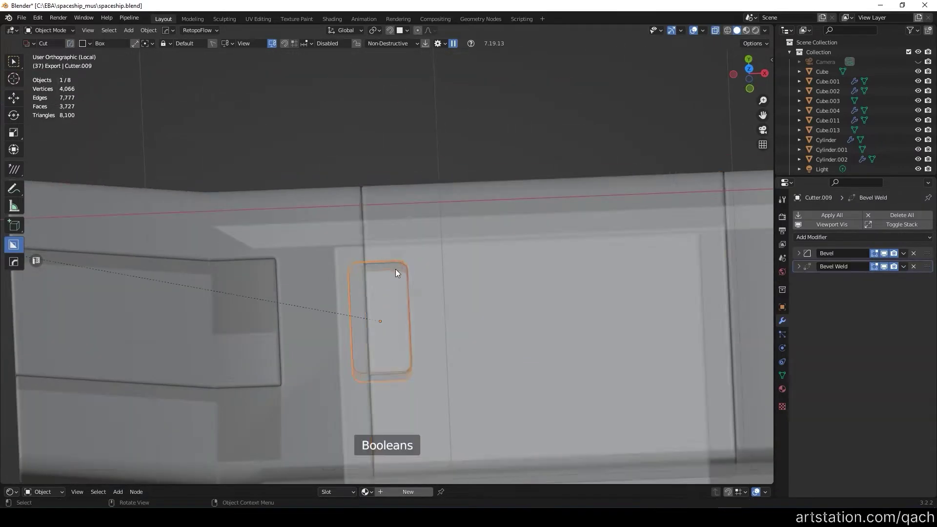
{"action": "key", "text": "shift+d"}
{"action": "key", "text": "y"}
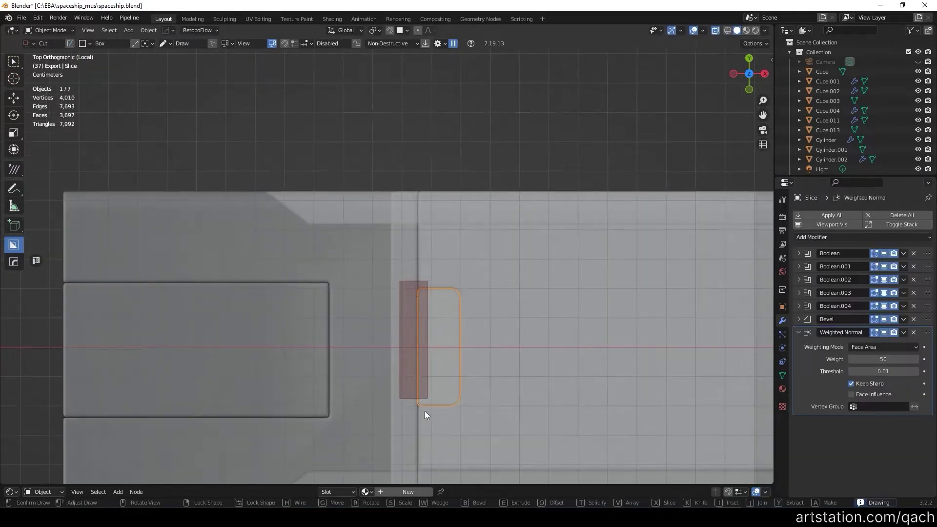
{"action": "left_click_drag", "start_coordinate": [398, 284], "coordinate": [425, 411]}
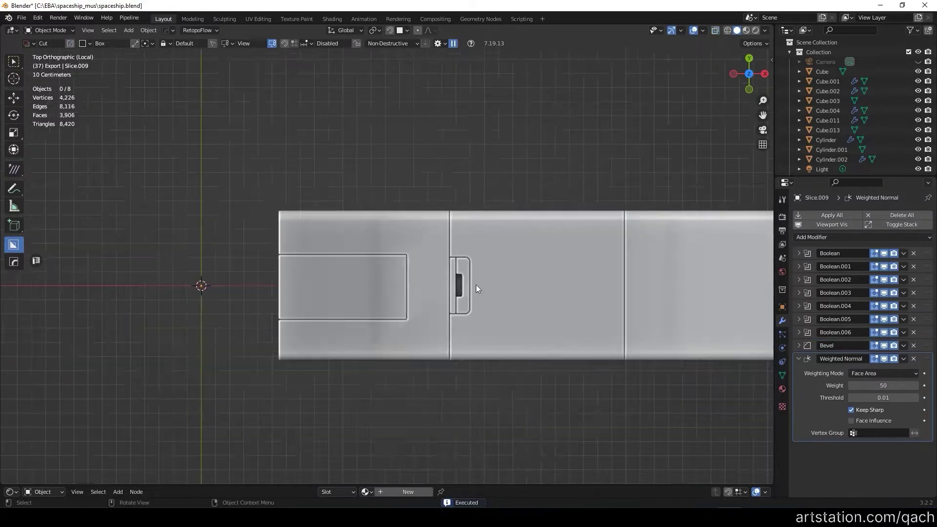
{"action": "mouse_move", "coordinate": [476, 285]}
{"action": "middle_mouse_down"}
{"action": "mouse_move", "coordinate": [524, 253]}
{"action": "mouse_move", "coordinate": [345, 232]}
{"action": "mouse_move", "coordinate": [502, 173]}
{"action": "mouse_move", "coordinate": [406, 256]}
{"action": "mouse_move", "coordinate": [602, 215]}
{"action": "mouse_move", "coordinate": [402, 240]}
{"action": "mouse_move", "coordinate": [701, 257]}
{"action": "middle_mouse_up"}
{"action": "left_click", "coordinate": [530, 265]}
{"action": "scroll", "coordinate": [517, 284], "scroll_direction": "down", "scroll_amount": 5}
{"action": "scroll", "coordinate": [503, 174], "scroll_direction": "up", "scroll_amount": 2}
{"action": "scroll", "coordinate": [701, 257], "scroll_direction": "down", "scroll_amount": 3}
{"action": "scroll", "coordinate": [581, 318], "scroll_direction": "up", "scroll_amount": 5}
Step: Bevel the panel's end edges in edit mode
{"action": "key", "text": "Tab"}
{"action": "left_click", "coordinate": [695, 338]}
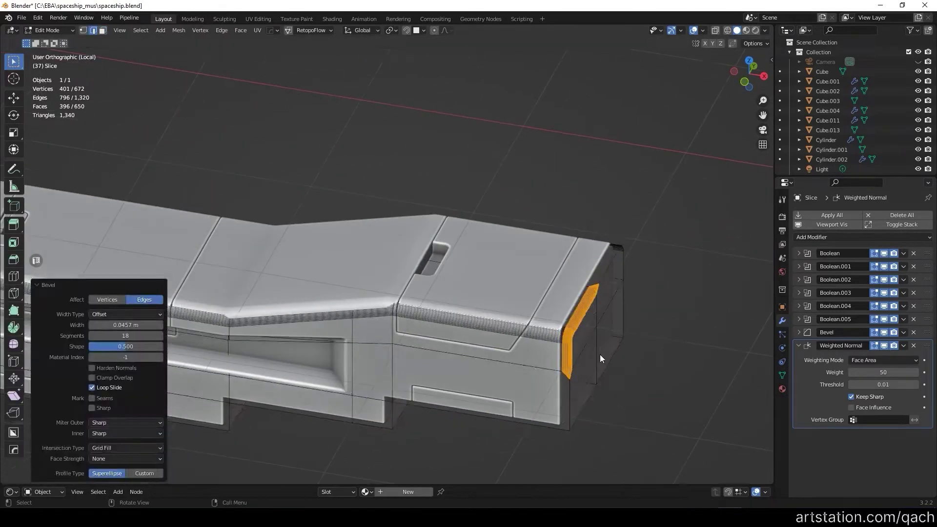
{"action": "key", "text": "Tab"}
Step: Apply a freeform cut to the console from the front view
{"action": "middle_click_drag", "start_coordinate": [634, 397], "coordinate": [537, 266], "text": "alt"}
{"action": "left_click", "coordinate": [537, 266]}
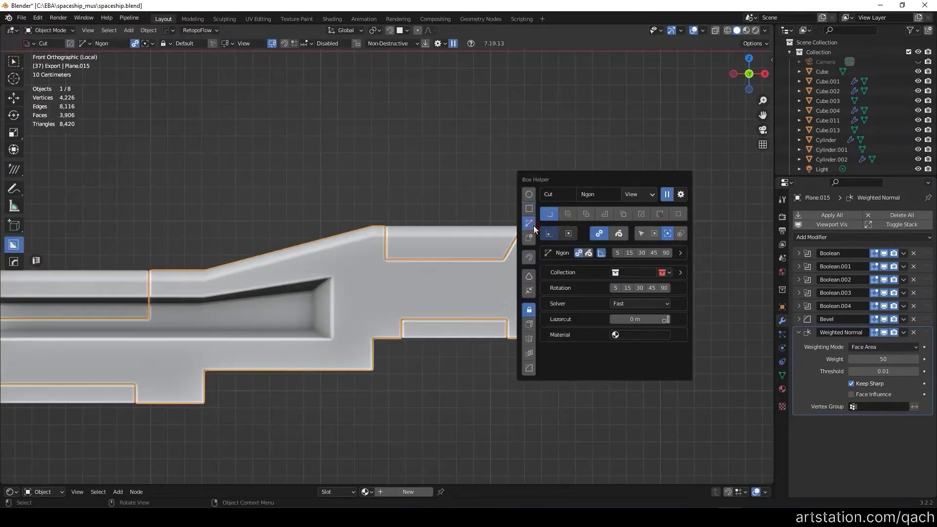
{"action": "left_click_drag", "start_coordinate": [534, 225], "coordinate": [575, 289]}
{"action": "key", "text": "space"}
{"action": "mouse_move", "coordinate": [613, 198]}
{"action": "middle_mouse_down"}
{"action": "mouse_move", "coordinate": [499, 286]}
{"action": "mouse_move", "coordinate": [590, 292]}
{"action": "middle_mouse_up"}
Step: Notch the console's front end with a rectangular cut and restore the full cockpit view
{"action": "key", "text": "d"}
{"action": "left_click_drag", "start_coordinate": [592, 242], "coordinate": [568, 286]}
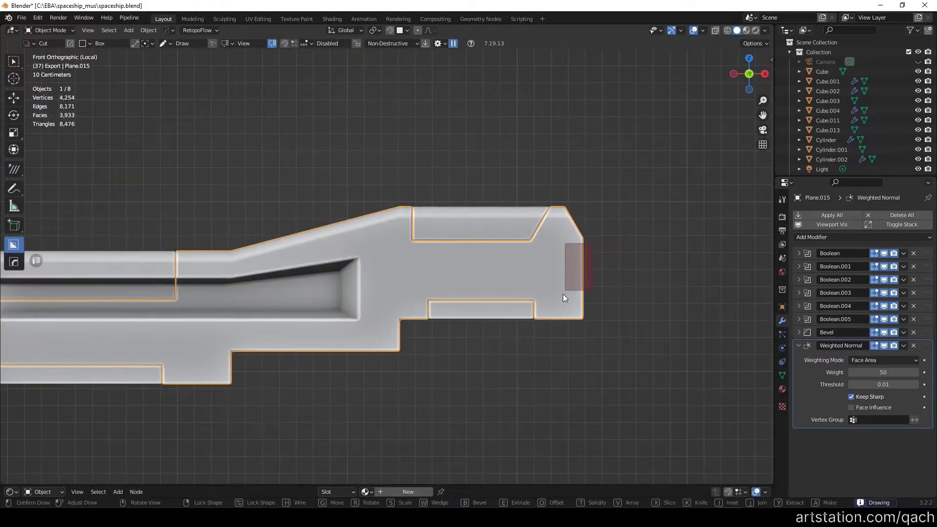
{"action": "key", "text": "ctrl+z"}
{"action": "left_click", "coordinate": [653, 291]}
{"action": "mouse_move", "coordinate": [653, 291]}
{"action": "middle_mouse_down"}
{"action": "mouse_move", "coordinate": [440, 321]}
{"action": "mouse_move", "coordinate": [585, 283]}
{"action": "mouse_move", "coordinate": [582, 210]}
{"action": "mouse_move", "coordinate": [509, 234]}
{"action": "middle_mouse_up"}
{"action": "key", "text": "KP_Divide"}
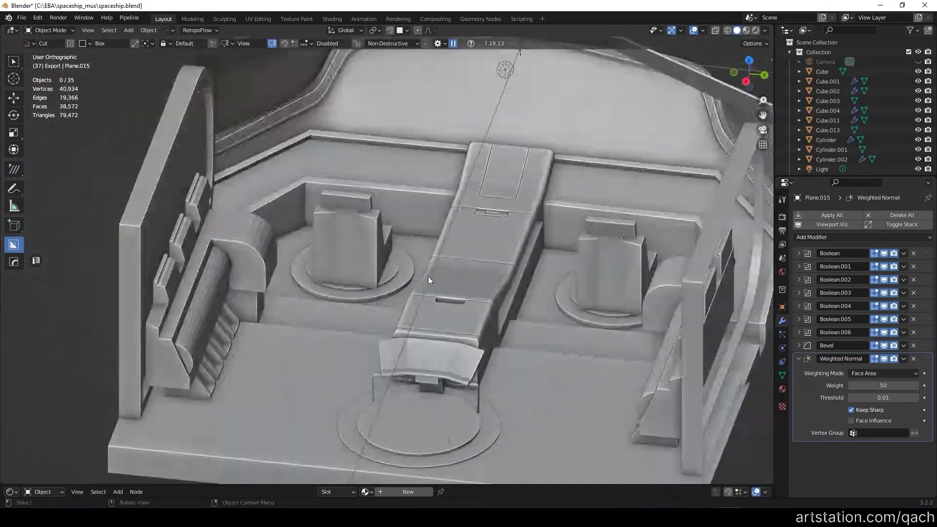
Step: Bevel an existing edge loop on the cockpit's back wall trim
{"action": "middle_click_drag", "start_coordinate": [425, 278], "coordinate": [690, 206]}
{"action": "scroll", "coordinate": [494, 250], "scroll_direction": "down", "scroll_amount": 3}
{"action": "mouse_move", "coordinate": [494, 250]}
{"action": "middle_mouse_down"}
{"action": "mouse_move", "coordinate": [510, 236]}
{"action": "mouse_move", "coordinate": [493, 288]}
{"action": "mouse_move", "coordinate": [595, 208]}
{"action": "mouse_move", "coordinate": [406, 262]}
{"action": "mouse_move", "coordinate": [566, 185]}
{"action": "middle_mouse_up"}
{"action": "scroll", "coordinate": [566, 185], "scroll_direction": "up", "scroll_amount": 3}
{"action": "left_click", "coordinate": [506, 207]}
{"action": "key", "text": "ctrl+b"}
{"action": "middle_click_drag", "start_coordinate": [506, 207], "coordinate": [540, 208]}
{"action": "key", "text": "Tab"}
{"action": "left_click", "coordinate": [392, 196], "text": "alt"}
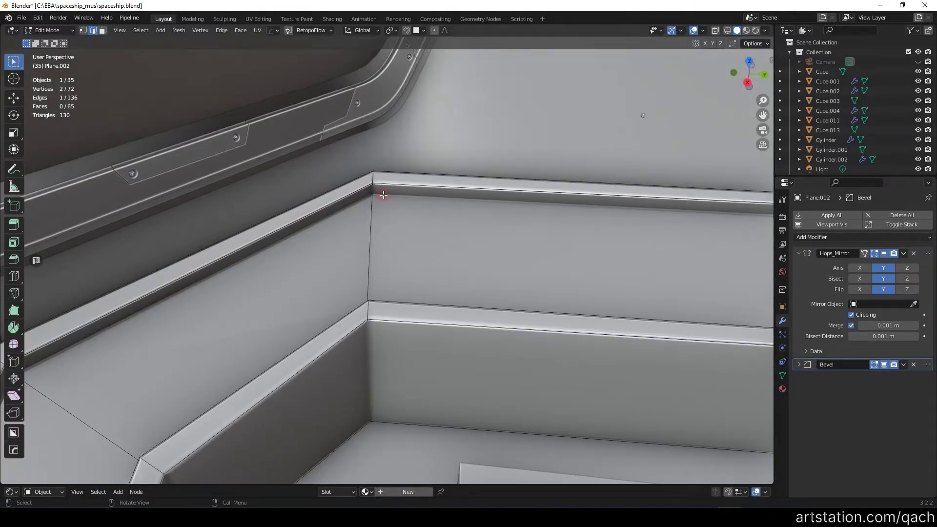
{"action": "mouse_move", "coordinate": [393, 252]}
{"action": "middle_mouse_down"}
{"action": "mouse_move", "coordinate": [459, 244]}
{"action": "mouse_move", "coordinate": [355, 266]}
{"action": "mouse_move", "coordinate": [371, 237]}
{"action": "mouse_move", "coordinate": [255, 184]}
{"action": "middle_mouse_up"}
{"action": "key", "text": "ctrl+b"}
{"action": "left_click", "coordinate": [464, 245]}
{"action": "key", "text": "Tab"}
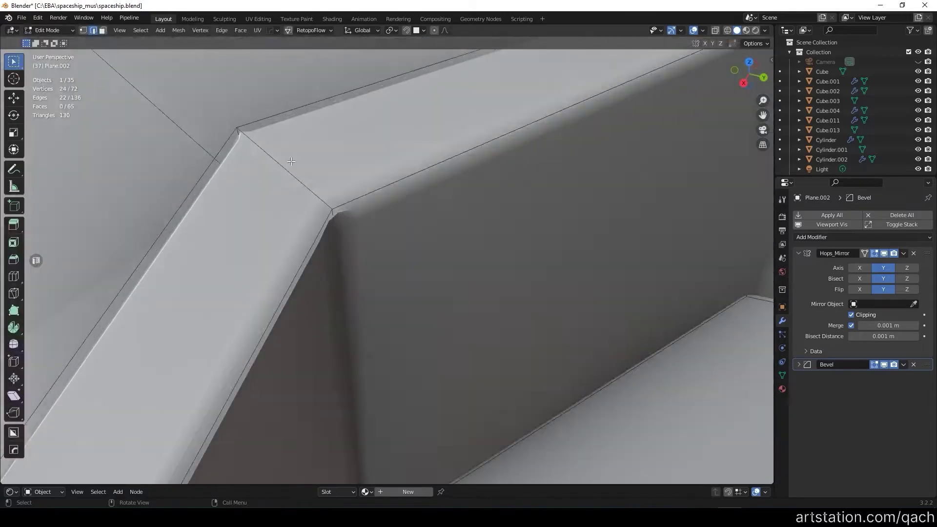
Step: Add a centred edge loop across the trim and bevel it 0.0618 m wide
{"action": "scroll", "coordinate": [255, 184], "scroll_direction": "down", "scroll_amount": 5}
{"action": "mouse_move", "coordinate": [389, 218]}
{"action": "middle_mouse_down"}
{"action": "mouse_move", "coordinate": [322, 244]}
{"action": "mouse_move", "coordinate": [299, 286]}
{"action": "middle_mouse_up"}
{"action": "scroll", "coordinate": [300, 286], "scroll_direction": "up", "scroll_amount": 5}
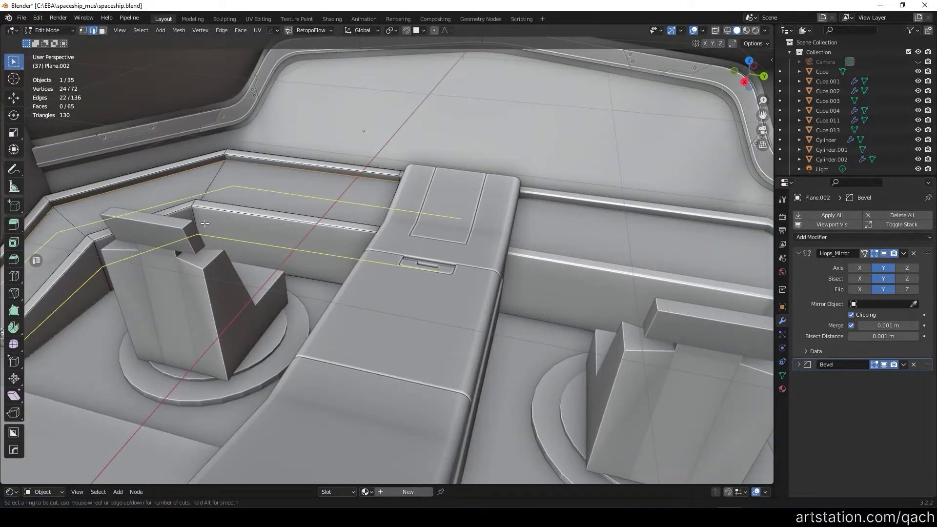
{"action": "key", "text": "Tab"}
{"action": "key", "text": "ctrl+r"}
{"action": "left_click", "coordinate": [327, 266]}
{"action": "right_click", "coordinate": [327, 266]}
{"action": "left_click", "coordinate": [543, 255]}
{"action": "key", "text": "alt+e"}
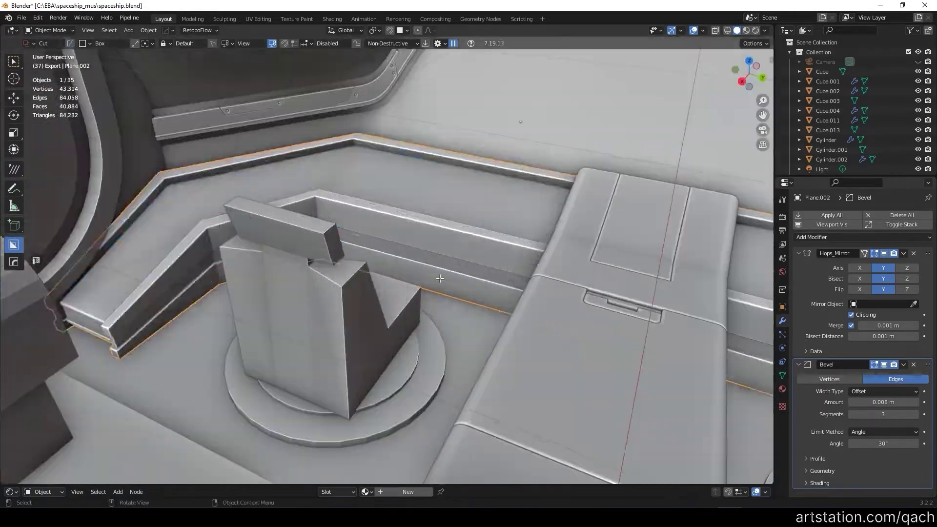
{"action": "key", "text": "Tab"}
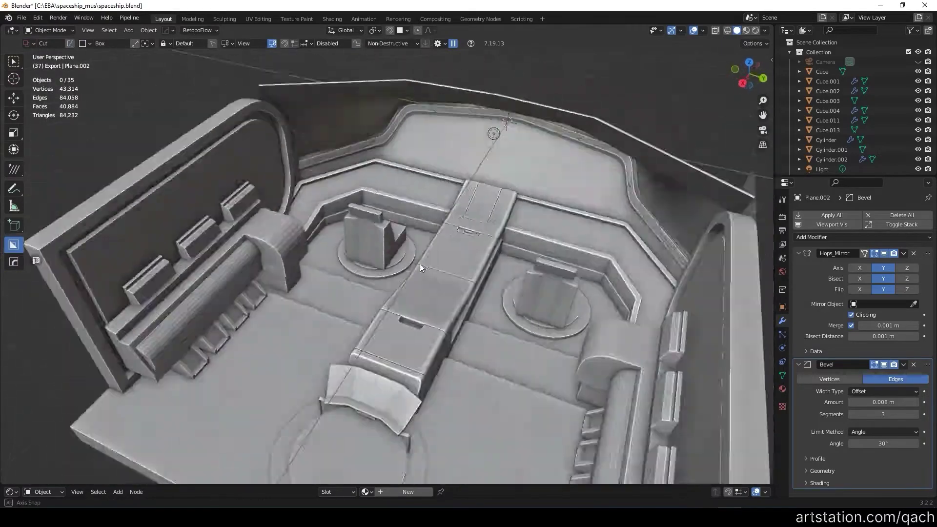
Step: Isolate the Plane.002 trim piece and switch to top view
{"action": "mouse_move", "coordinate": [420, 267]}
{"action": "middle_mouse_down"}
{"action": "mouse_move", "coordinate": [453, 260]}
{"action": "mouse_move", "coordinate": [346, 237]}
{"action": "mouse_move", "coordinate": [456, 223]}
{"action": "mouse_move", "coordinate": [517, 182]}
{"action": "middle_mouse_up"}
{"action": "scroll", "coordinate": [320, 213], "scroll_direction": "up", "scroll_amount": 3}
{"action": "scroll", "coordinate": [357, 311], "scroll_direction": "up", "scroll_amount": 3}
{"action": "mouse_move", "coordinate": [357, 310]}
{"action": "middle_mouse_down"}
{"action": "mouse_move", "coordinate": [523, 297]}
{"action": "mouse_move", "coordinate": [470, 337]}
{"action": "mouse_move", "coordinate": [573, 300]}
{"action": "mouse_move", "coordinate": [379, 374]}
{"action": "mouse_move", "coordinate": [344, 207]}
{"action": "mouse_move", "coordinate": [399, 215]}
{"action": "middle_mouse_up"}
{"action": "left_click", "coordinate": [400, 215]}
{"action": "key", "text": "KP_Divide"}
{"action": "key", "text": "KP_1"}
{"action": "middle_click_drag", "start_coordinate": [368, 275], "coordinate": [356, 278]}
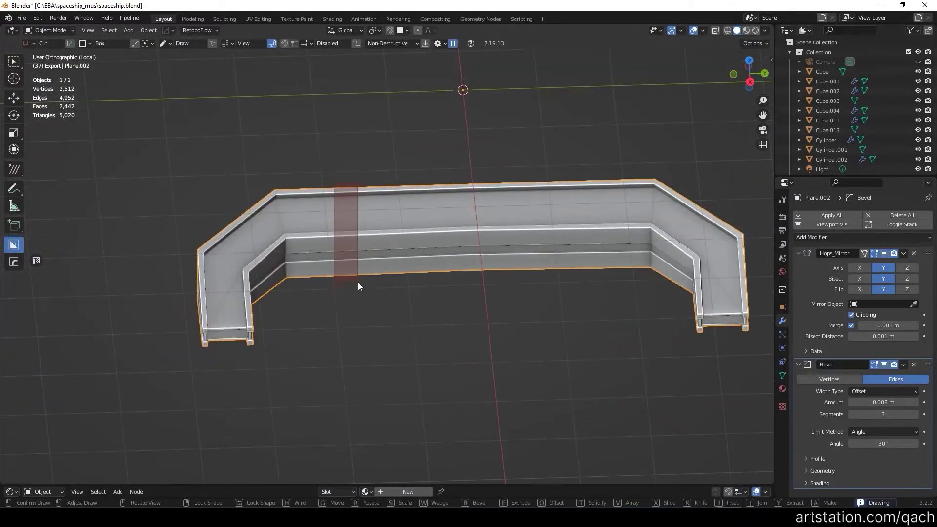
{"action": "key", "text": "KP_7"}
Step: Slice two box sections from the trim's straight side, scaling the first slice to 1.015
{"action": "left_click_drag", "start_coordinate": [370, 294], "coordinate": [412, 380]}
{"action": "key", "text": "x"}
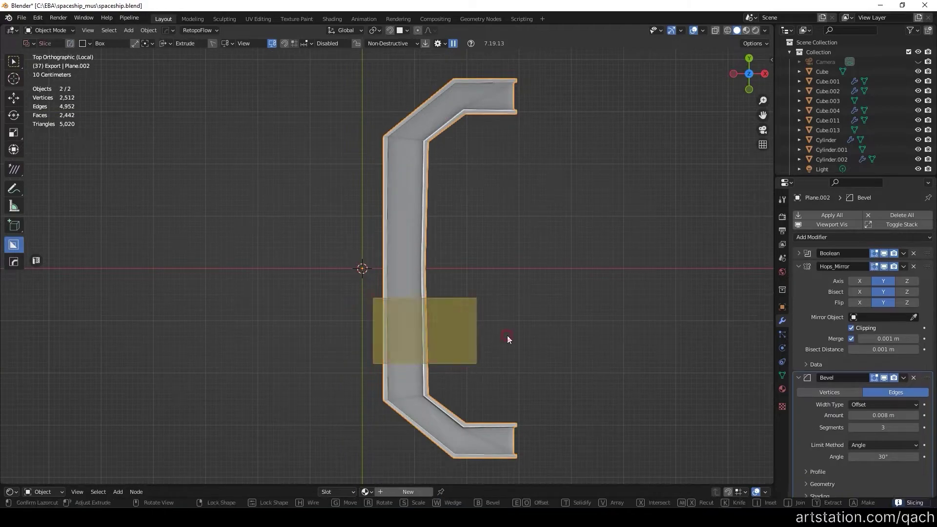
{"action": "left_click", "coordinate": [508, 335]}
{"action": "middle_click_drag", "start_coordinate": [508, 336], "coordinate": [500, 308]}
{"action": "key", "text": "s"}
{"action": "left_click", "coordinate": [594, 311]}
{"action": "mouse_move", "coordinate": [594, 311]}
{"action": "middle_mouse_down"}
{"action": "mouse_move", "coordinate": [568, 315]}
{"action": "mouse_move", "coordinate": [535, 271]}
{"action": "mouse_move", "coordinate": [416, 258]}
{"action": "middle_mouse_up"}
{"action": "key", "text": "KP_7"}
{"action": "scroll", "coordinate": [446, 397], "scroll_direction": "down", "scroll_amount": 3}
{"action": "left_click_drag", "start_coordinate": [560, 300], "coordinate": [585, 431]}
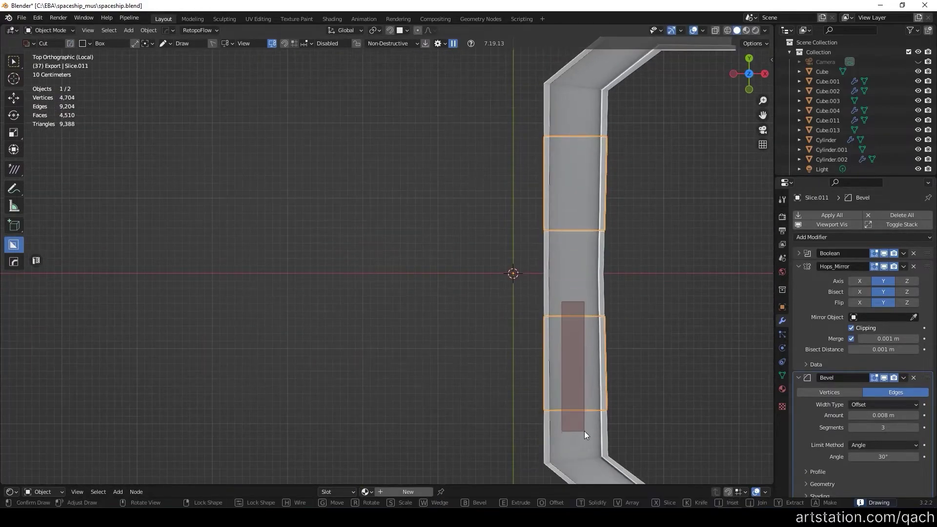
{"action": "middle_click_drag", "start_coordinate": [665, 352], "coordinate": [471, 239]}
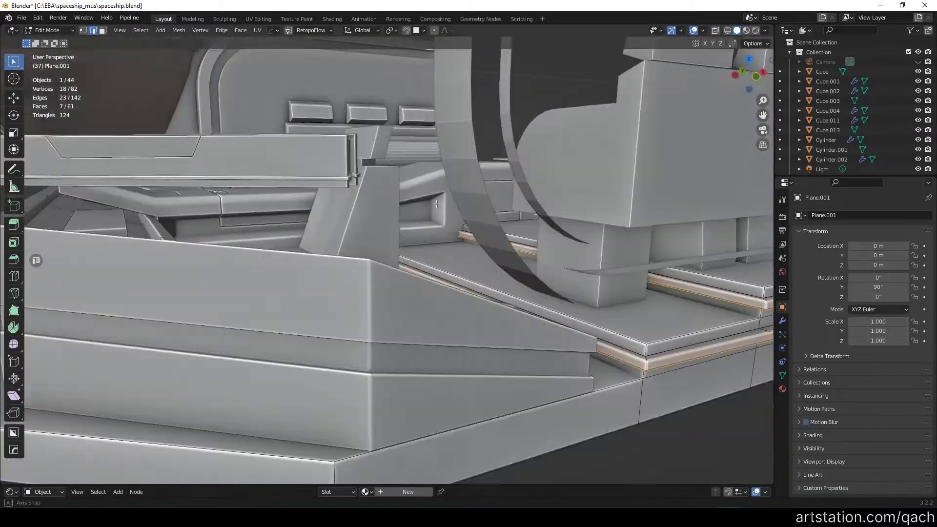
Step: Box-cut the floor plate from an orthographic top view
{"action": "middle_click_drag", "start_coordinate": [437, 204], "coordinate": [419, 335]}
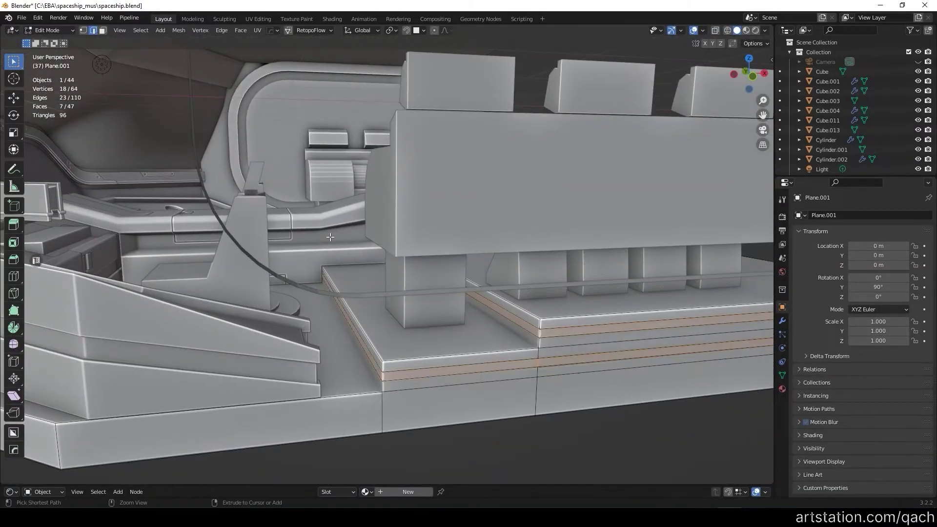
{"action": "key", "text": "ctrl+b"}
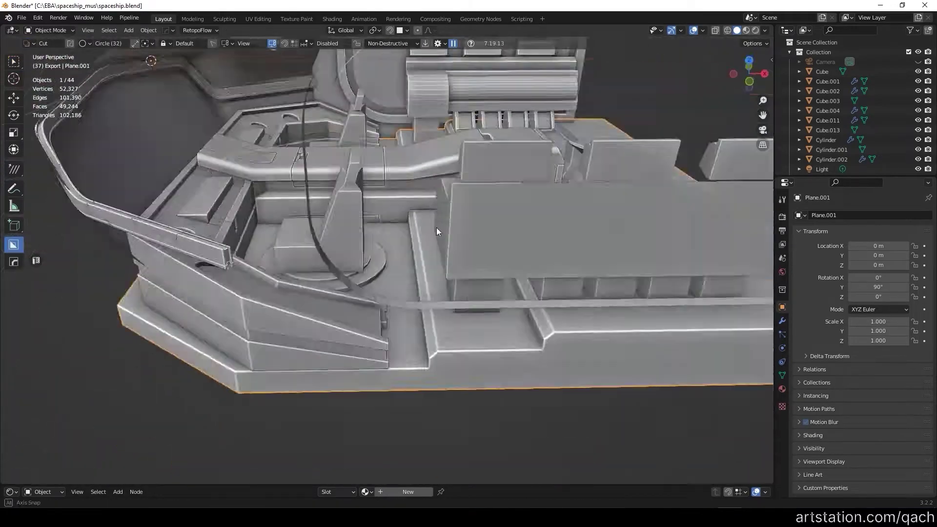
{"action": "key", "text": "KP_7"}
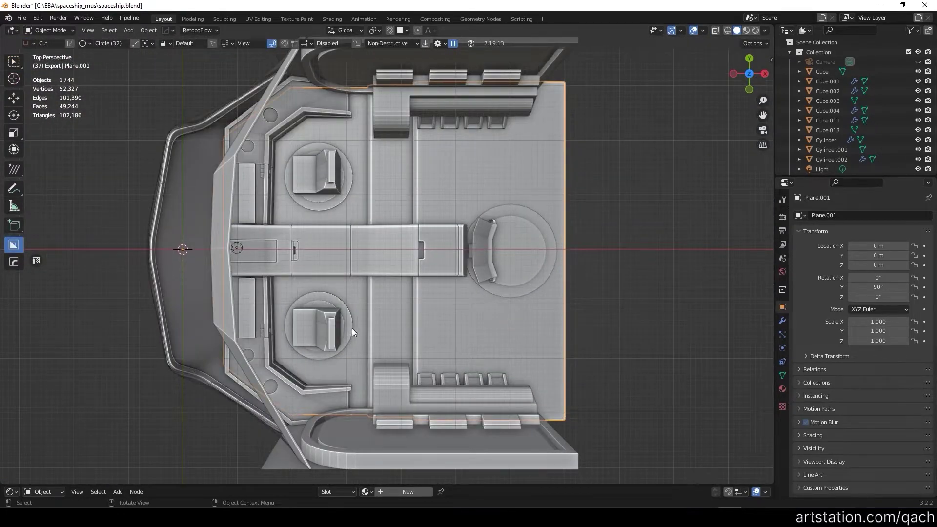
{"action": "key", "text": "KP_5"}
{"action": "left_click", "coordinate": [643, 278]}
{"action": "scroll", "coordinate": [380, 290], "scroll_direction": "up", "scroll_amount": 4}
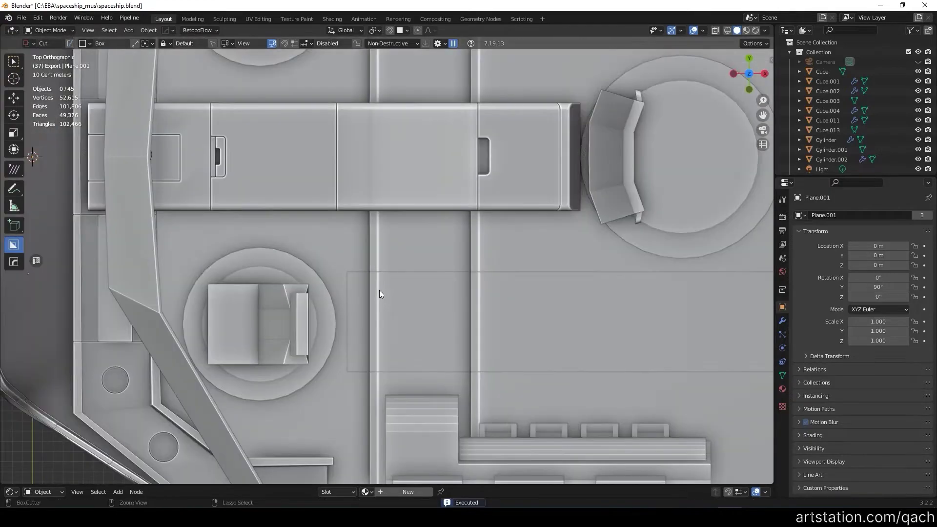
{"action": "left_click", "coordinate": [783, 324]}
{"action": "middle_click_drag", "start_coordinate": [500, 285], "coordinate": [558, 259]}
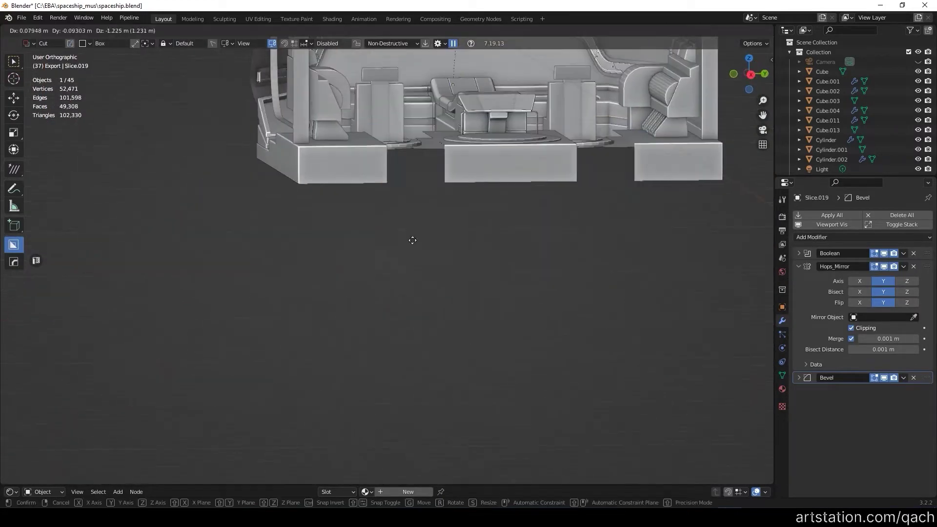
Step: Isolate the floor plate and reposition a face and a corner vertex
{"action": "key", "text": "KP_Divide"}
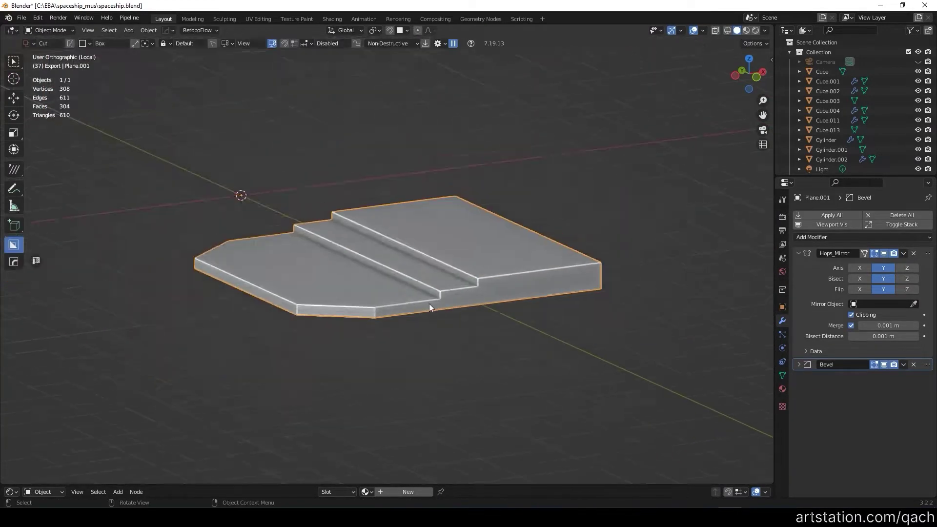
{"action": "key", "text": "Tab"}
{"action": "key", "text": "g"}
{"action": "left_click", "coordinate": [318, 289]}
{"action": "middle_click_drag", "start_coordinate": [318, 289], "coordinate": [490, 203]}
{"action": "scroll", "coordinate": [490, 203], "scroll_direction": "up", "scroll_amount": 3}
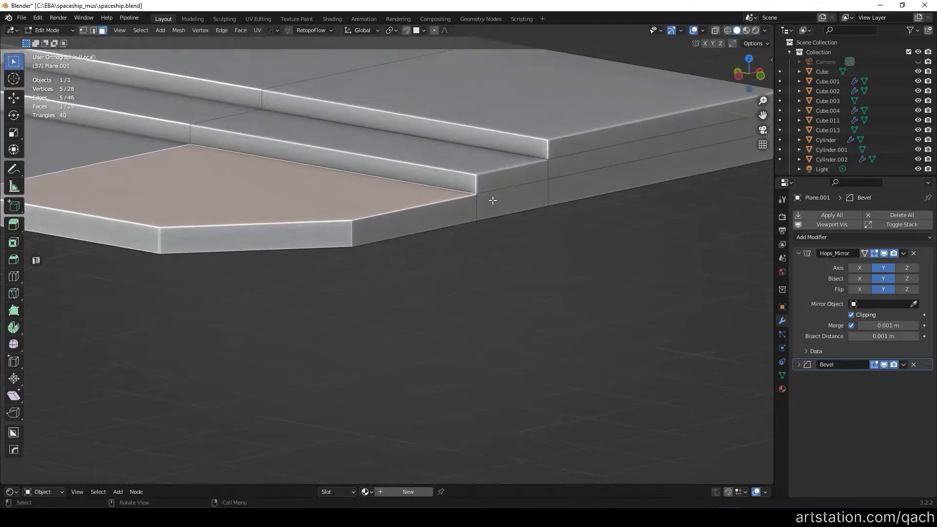
{"action": "left_click", "coordinate": [465, 155]}
{"action": "key", "text": "g"}
{"action": "left_click", "coordinate": [464, 200]}
{"action": "scroll", "coordinate": [464, 199], "scroll_direction": "down", "scroll_amount": 5}
Step: Undo a trial box cut and add weighted normal shading to the floor plate
{"action": "left_click", "coordinate": [530, 175]}
{"action": "middle_click_drag", "start_coordinate": [529, 175], "coordinate": [525, 168]}
{"action": "left_click_drag", "start_coordinate": [526, 167], "coordinate": [604, 211]}
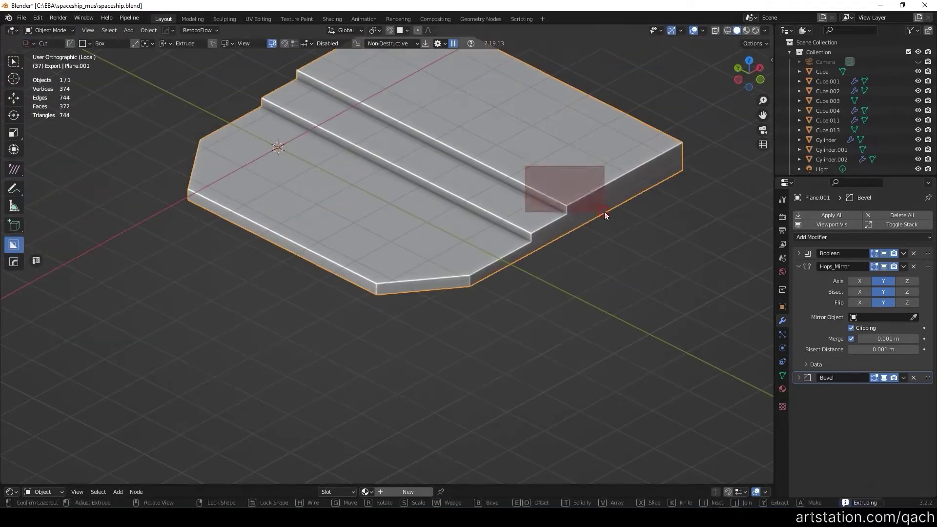
{"action": "key", "text": "ctrl+z"}
{"action": "mouse_move", "coordinate": [519, 166]}
{"action": "middle_mouse_down"}
{"action": "mouse_move", "coordinate": [634, 235]}
{"action": "mouse_move", "coordinate": [367, 180]}
{"action": "middle_mouse_up"}
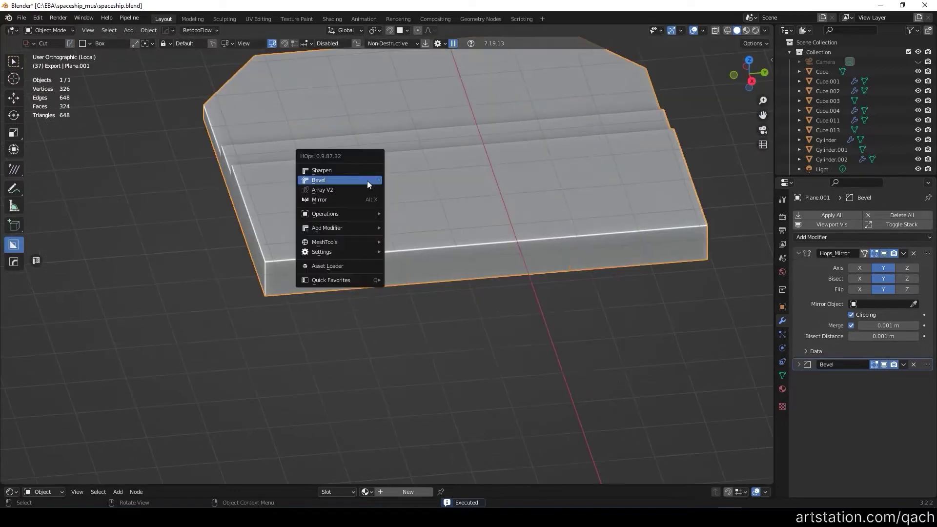
{"action": "key", "text": "ctrl+shift+w"}
{"action": "key", "text": "KP_Divide"}
Step: Draw another box cut on the floor from the top view
{"action": "key", "text": "KP_7"}
{"action": "left_click_drag", "start_coordinate": [335, 324], "coordinate": [581, 366]}
{"action": "mouse_move", "coordinate": [582, 366]}
{"action": "middle_mouse_down"}
{"action": "mouse_move", "coordinate": [415, 329]}
{"action": "mouse_move", "coordinate": [655, 370]}
{"action": "mouse_move", "coordinate": [391, 297]}
{"action": "middle_mouse_up"}
{"action": "scroll", "coordinate": [415, 329], "scroll_direction": "up", "scroll_amount": 4}
{"action": "scroll", "coordinate": [391, 296], "scroll_direction": "up", "scroll_amount": 3}
{"action": "mouse_move", "coordinate": [329, 274]}
{"action": "middle_mouse_down"}
{"action": "mouse_move", "coordinate": [390, 340]}
{"action": "mouse_move", "coordinate": [326, 349]}
{"action": "middle_mouse_up"}
{"action": "scroll", "coordinate": [326, 350], "scroll_direction": "up", "scroll_amount": 3}
Step: Cut an angled four-point polygon shape into the floor and scale the cut piece
{"action": "key", "text": "d"}
{"action": "left_click", "coordinate": [422, 236]}
{"action": "left_click", "coordinate": [429, 283]}
{"action": "left_click", "coordinate": [401, 291]}
{"action": "left_click", "coordinate": [401, 309]}
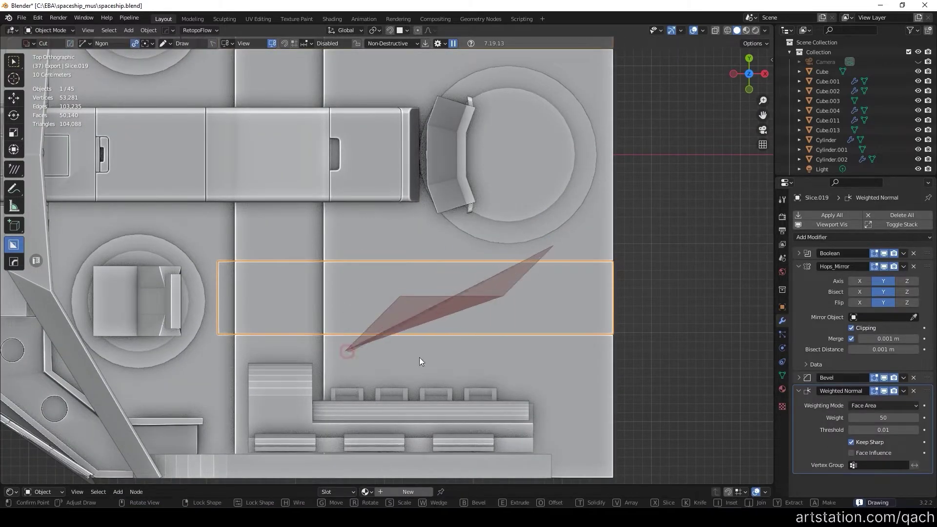
{"action": "key", "text": "space"}
{"action": "mouse_move", "coordinate": [659, 230]}
{"action": "middle_mouse_down"}
{"action": "mouse_move", "coordinate": [427, 404]}
{"action": "mouse_move", "coordinate": [428, 290]}
{"action": "mouse_move", "coordinate": [450, 330]}
{"action": "mouse_move", "coordinate": [321, 318]}
{"action": "mouse_move", "coordinate": [391, 316]}
{"action": "middle_mouse_up"}
{"action": "scroll", "coordinate": [429, 289], "scroll_direction": "up", "scroll_amount": 5}
{"action": "left_click", "coordinate": [441, 301]}
{"action": "scroll", "coordinate": [413, 271], "scroll_direction": "up", "scroll_amount": 2}
{"action": "mouse_move", "coordinate": [413, 271]}
{"action": "middle_mouse_down"}
{"action": "mouse_move", "coordinate": [322, 312]}
{"action": "mouse_move", "coordinate": [468, 285]}
{"action": "mouse_move", "coordinate": [451, 337]}
{"action": "middle_mouse_up"}
Step: Bevel two edges of the floor plate
{"action": "left_click", "coordinate": [468, 285]}
{"action": "key", "text": "Tab"}
{"action": "scroll", "coordinate": [313, 349], "scroll_direction": "up", "scroll_amount": 4}
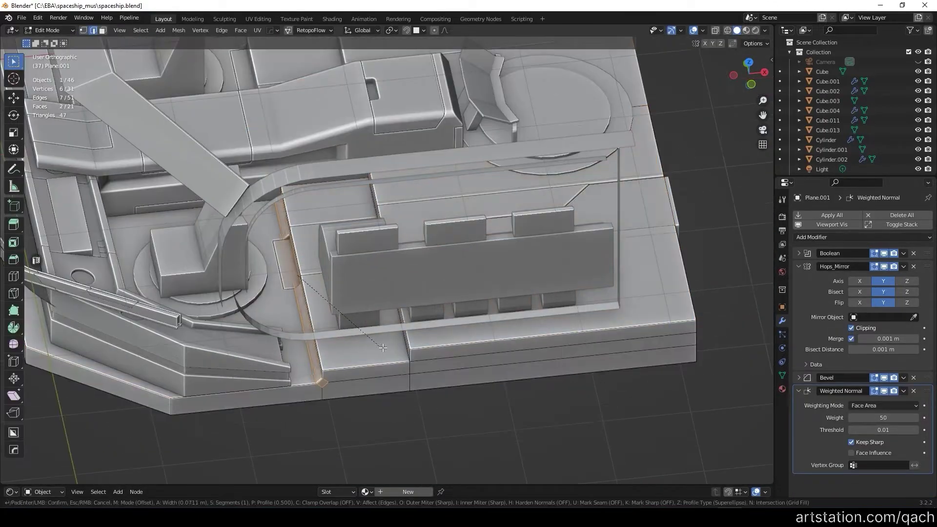
{"action": "left_click", "coordinate": [362, 352]}
{"action": "mouse_move", "coordinate": [361, 353]}
{"action": "middle_mouse_down"}
{"action": "mouse_move", "coordinate": [323, 247]}
{"action": "mouse_move", "coordinate": [378, 274]}
{"action": "middle_mouse_up"}
{"action": "key", "text": "ctrl+b"}
{"action": "left_click", "coordinate": [378, 274]}
{"action": "key", "text": "Tab"}
{"action": "scroll", "coordinate": [335, 301], "scroll_direction": "down", "scroll_amount": 3}
Step: Bevel another edge loop on the floor plate, then view through the scene camera
{"action": "mouse_move", "coordinate": [335, 300]}
{"action": "middle_mouse_down"}
{"action": "mouse_move", "coordinate": [345, 186]}
{"action": "mouse_move", "coordinate": [628, 237]}
{"action": "middle_mouse_up"}
{"action": "left_click", "coordinate": [630, 241]}
{"action": "key", "text": "Tab"}
{"action": "left_click", "coordinate": [424, 152], "text": "alt"}
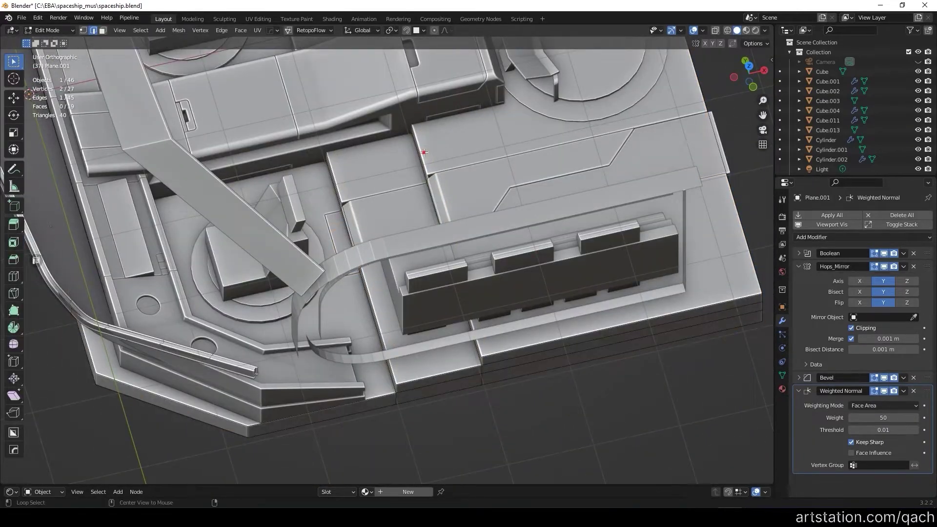
{"action": "left_click", "coordinate": [438, 172]}
{"action": "key", "text": "Tab"}
{"action": "scroll", "coordinate": [341, 212], "scroll_direction": "down", "scroll_amount": 3}
{"action": "mouse_move", "coordinate": [341, 212]}
{"action": "middle_mouse_down"}
{"action": "mouse_move", "coordinate": [403, 227]}
{"action": "mouse_move", "coordinate": [409, 315]}
{"action": "mouse_move", "coordinate": [396, 195]}
{"action": "middle_mouse_up"}
{"action": "key", "text": "KP_0"}
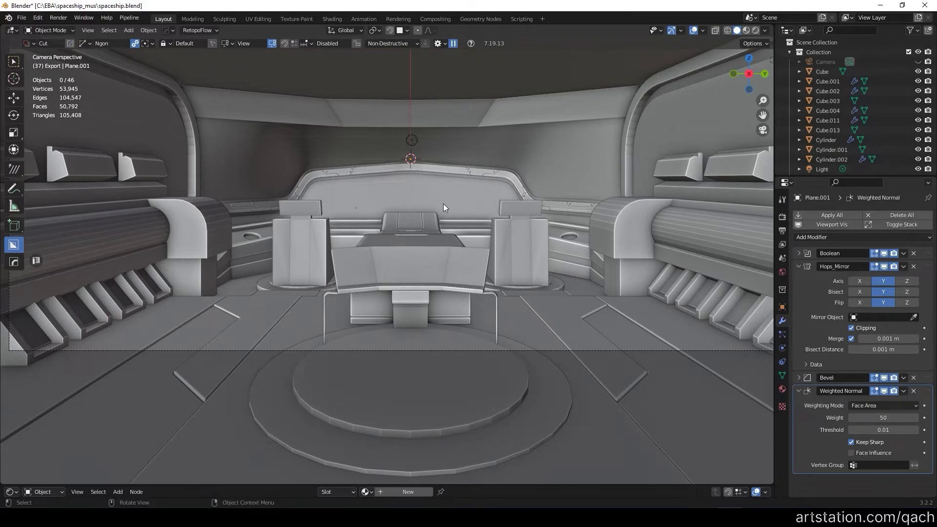
Step: Isolate the seat-back profile, finish its cut and symmetrize it via the HOps Mirror menu
{"action": "mouse_move", "coordinate": [444, 204]}
{"action": "middle_mouse_down"}
{"action": "mouse_move", "coordinate": [484, 352]}
{"action": "mouse_move", "coordinate": [385, 375]}
{"action": "middle_mouse_up"}
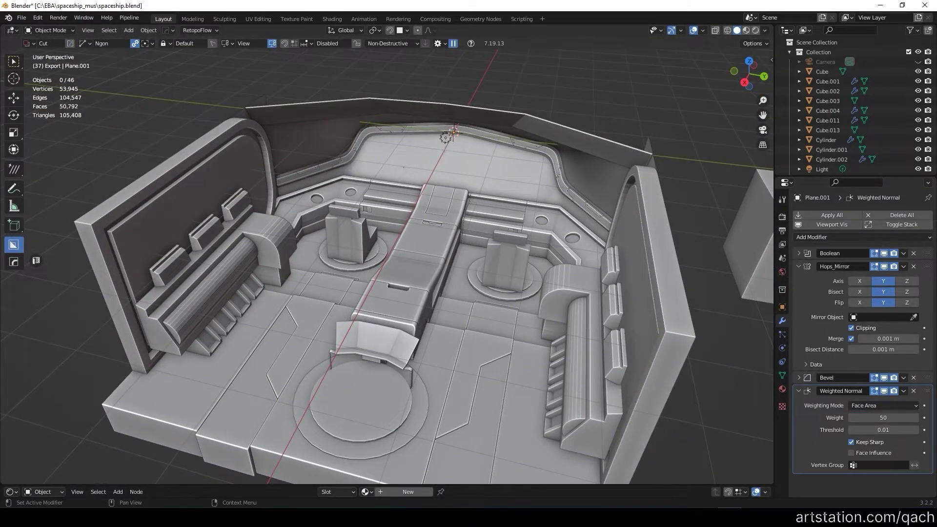
{"action": "scroll", "coordinate": [397, 201], "scroll_direction": "up", "scroll_amount": 6}
{"action": "key", "text": "KP_3"}
{"action": "key", "text": "KP_Divide"}
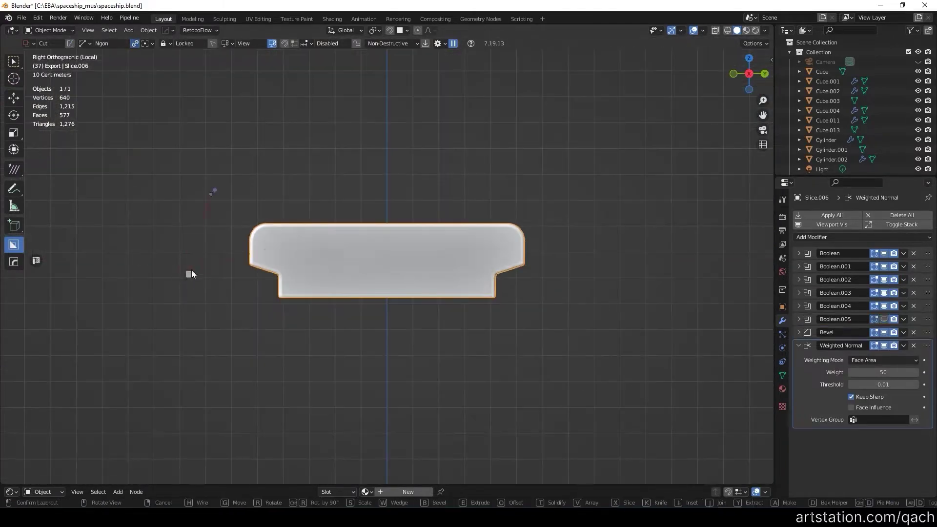
{"action": "left_click", "coordinate": [315, 154]}
{"action": "right_click", "coordinate": [317, 228]}
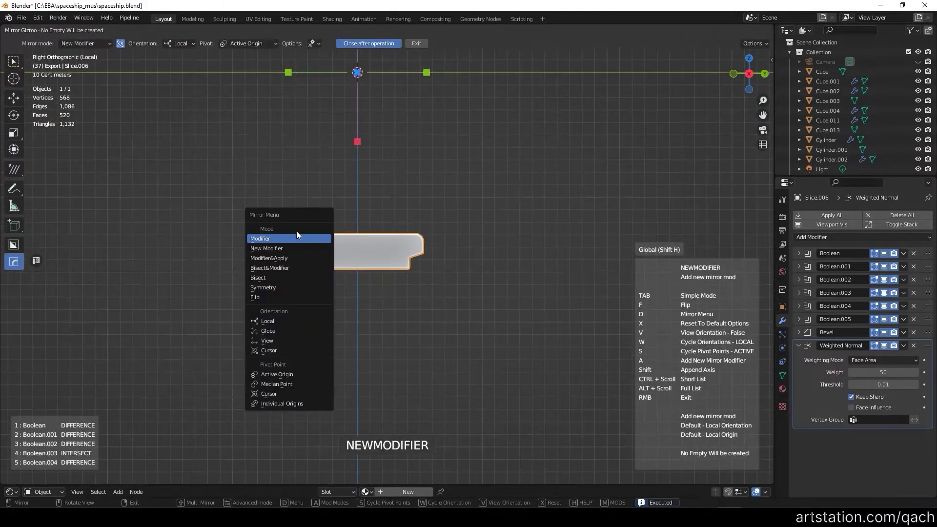
{"action": "left_click", "coordinate": [316, 235]}
{"action": "key", "text": "KP_Divide"}
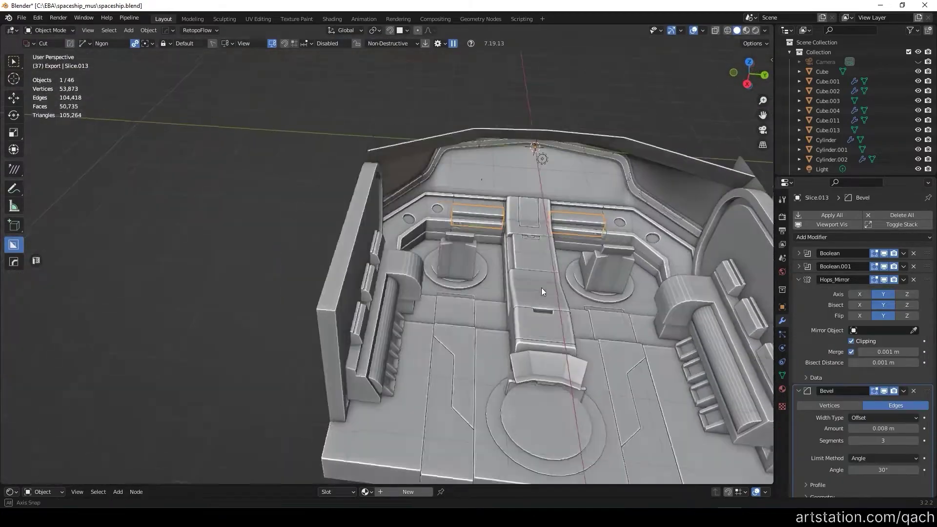
{"action": "key", "text": "KP_0"}
Step: Raise the camera, move it closer to the console and set its X rotation to 81.2°
{"action": "left_click", "coordinate": [449, 259]}
{"action": "scroll", "coordinate": [449, 258], "scroll_direction": "down", "scroll_amount": 5}
{"action": "left_click", "coordinate": [532, 310]}
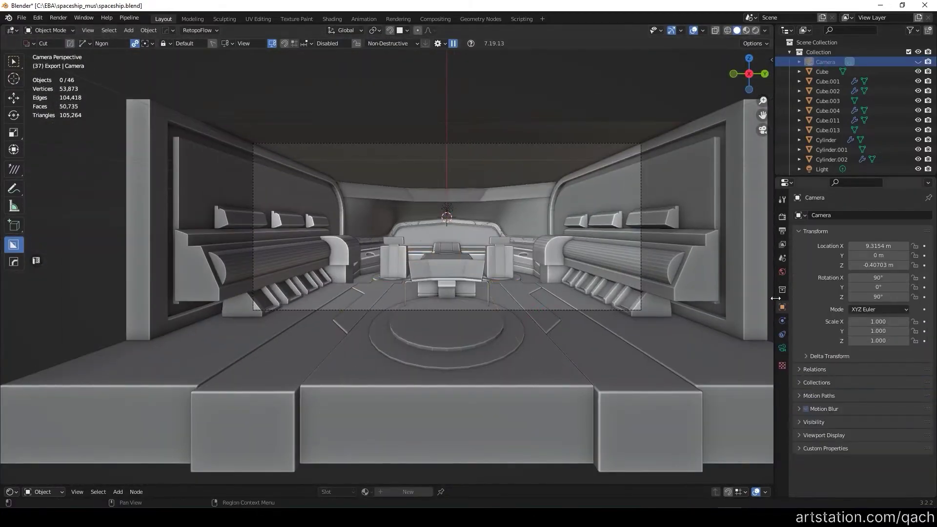
{"action": "scroll", "coordinate": [390, 273], "scroll_direction": "up", "scroll_amount": 3}
{"action": "middle_click_drag", "start_coordinate": [384, 254], "coordinate": [384, 282]}
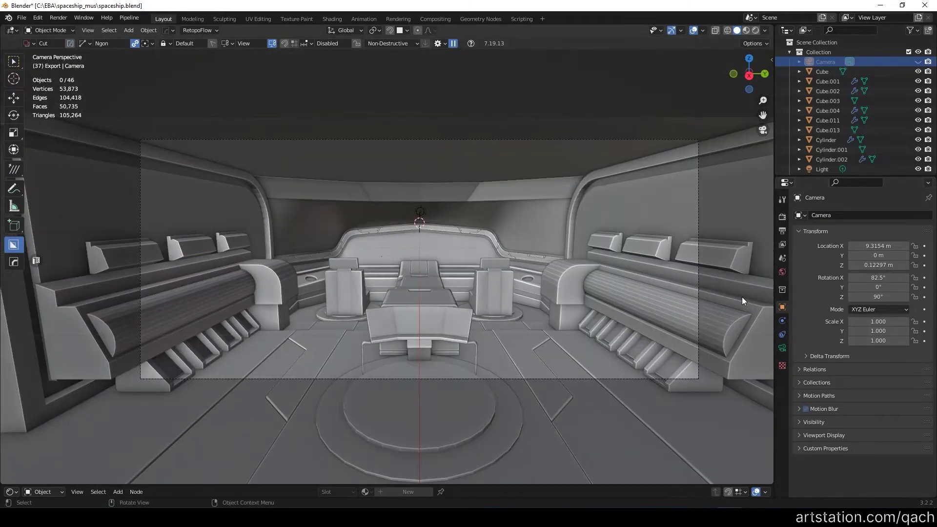
{"action": "scroll", "coordinate": [742, 296], "scroll_direction": "up", "scroll_amount": 3}
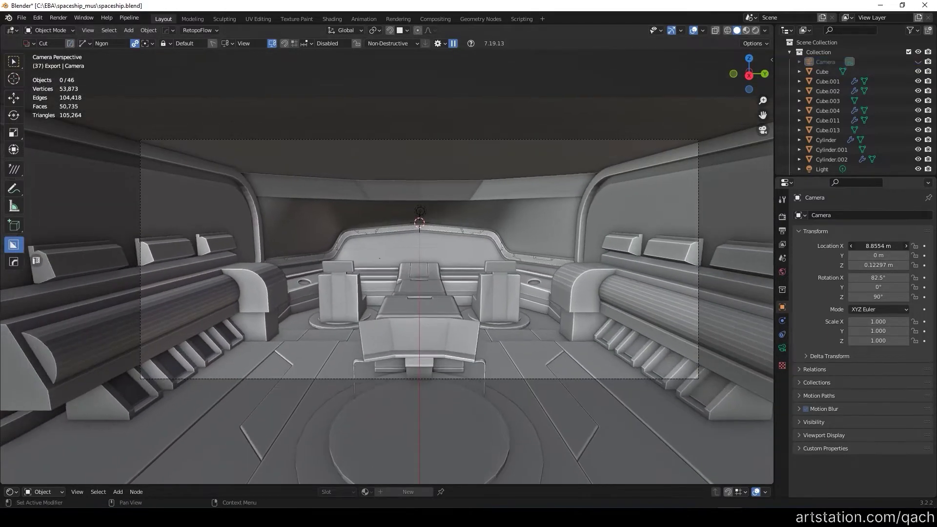
{"action": "middle_click_drag", "start_coordinate": [742, 297], "coordinate": [742, 279]}
{"action": "left_click_drag", "start_coordinate": [879, 277], "coordinate": [894, 277]}
{"action": "scroll", "coordinate": [412, 212], "scroll_direction": "up", "scroll_amount": 2}
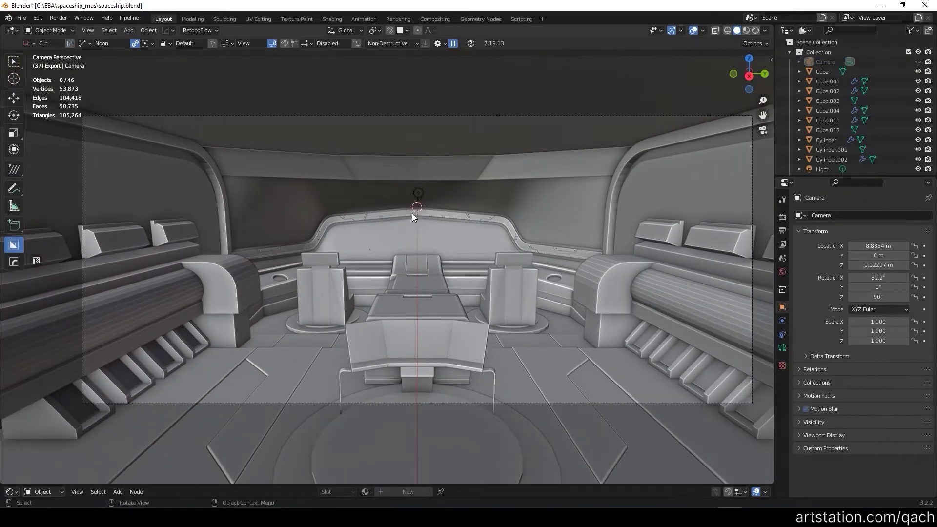
{"action": "scroll", "coordinate": [385, 326], "scroll_direction": "up", "scroll_amount": 2}
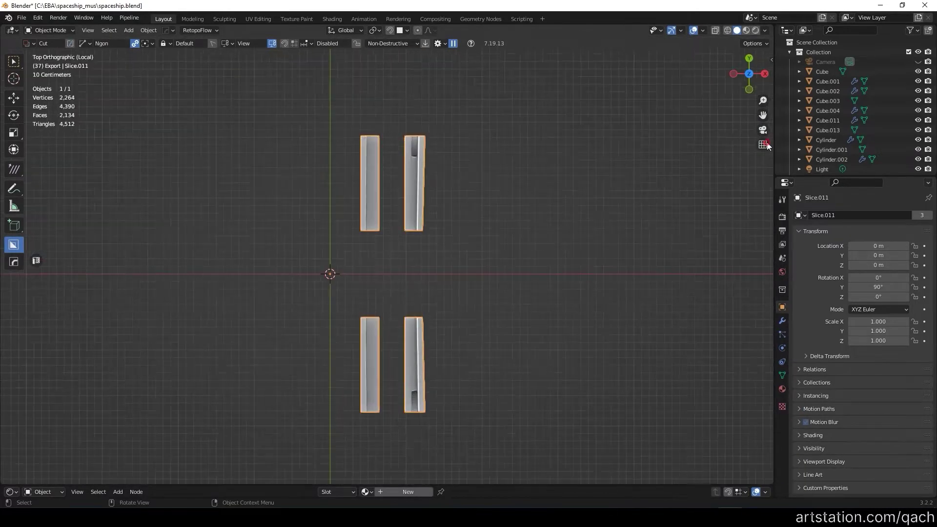
{"action": "scroll", "coordinate": [418, 337], "scroll_direction": "up", "scroll_amount": 2}
{"action": "left_click", "coordinate": [410, 344]}
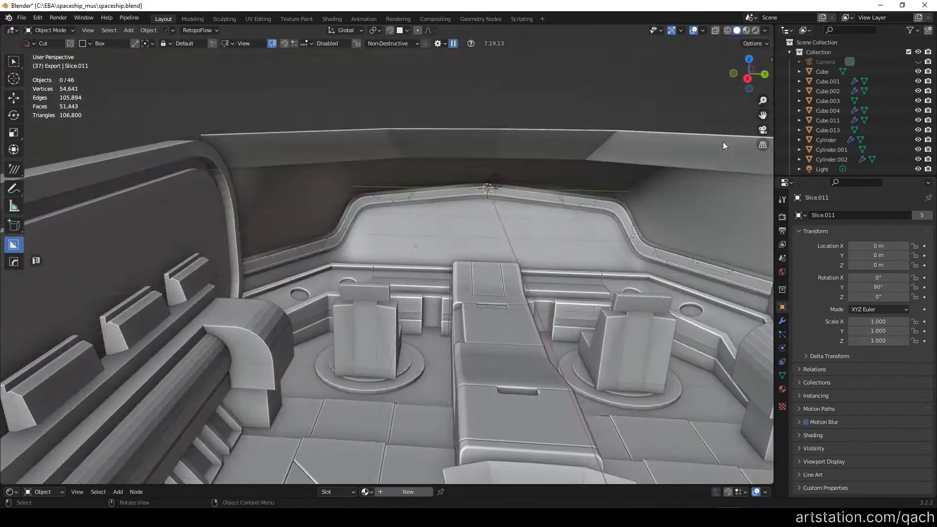
Step: Select the central seat block (Plane.015) and switch the BoxCutter shape to Circle
{"action": "key", "text": "KP_0"}
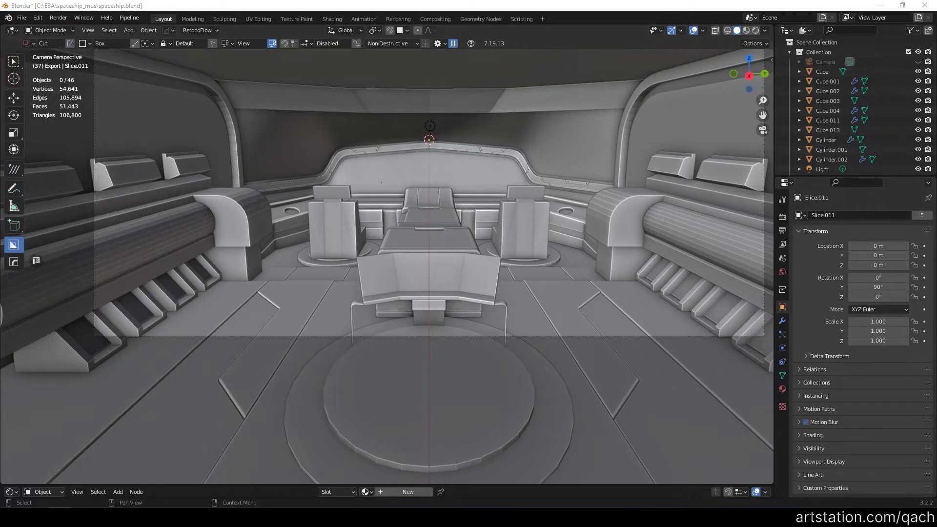
{"action": "mouse_move", "coordinate": [760, 230]}
{"action": "middle_mouse_down"}
{"action": "mouse_move", "coordinate": [420, 366]}
{"action": "mouse_move", "coordinate": [491, 231]}
{"action": "mouse_move", "coordinate": [490, 375]}
{"action": "middle_mouse_up"}
{"action": "left_click", "coordinate": [489, 374]}
{"action": "key", "text": "KP_Divide"}
{"action": "key", "text": "KP_3"}
{"action": "key", "text": "d"}
{"action": "key", "text": "KP_Divide"}
Step: Set the circle cutter to 64 sides and cut it into the block's top in right ortho view
{"action": "mouse_move", "coordinate": [572, 266]}
{"action": "middle_mouse_down"}
{"action": "mouse_move", "coordinate": [496, 195]}
{"action": "mouse_move", "coordinate": [537, 251]}
{"action": "mouse_move", "coordinate": [559, 419]}
{"action": "middle_mouse_up"}
{"action": "scroll", "coordinate": [489, 371], "scroll_direction": "up", "scroll_amount": 5}
{"action": "scroll", "coordinate": [440, 317], "scroll_direction": "up", "scroll_amount": 3}
{"action": "left_click", "coordinate": [404, 262]}
{"action": "key", "text": "KP_Divide"}
{"action": "key", "text": "KP_3"}
{"action": "key", "text": "d"}
{"action": "left_click", "coordinate": [499, 264]}
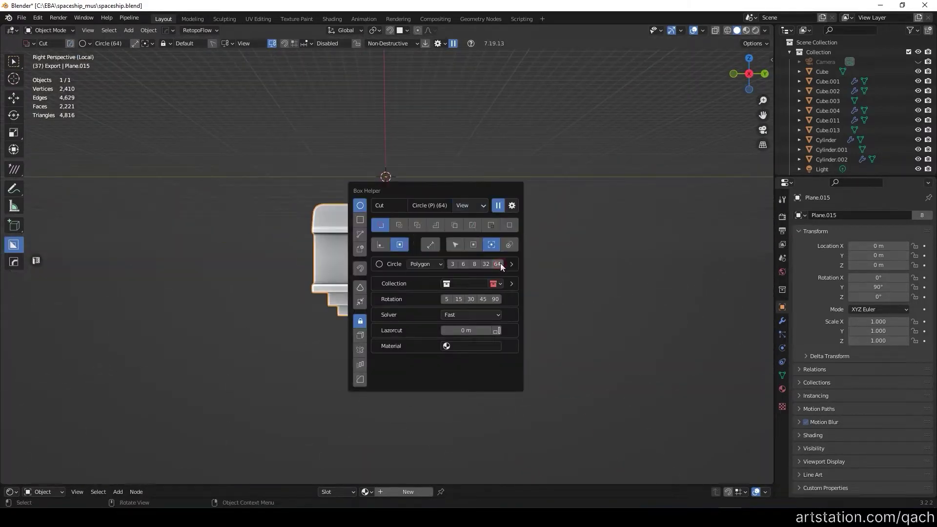
{"action": "left_click", "coordinate": [406, 221]}
{"action": "left_click", "coordinate": [467, 345]}
Step: Reselect the central seat block and run a HOps boolean to finalize the round recess
{"action": "middle_click_drag", "start_coordinate": [467, 346], "coordinate": [441, 207]}
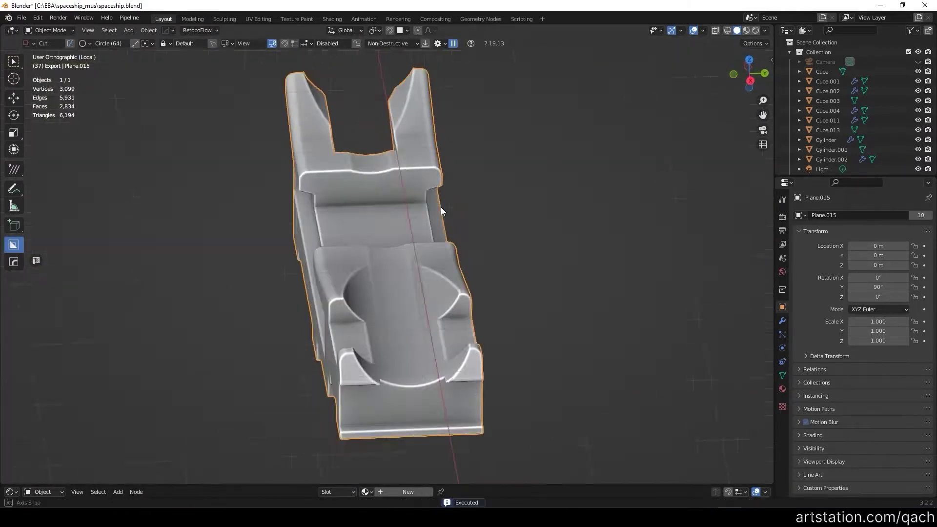
{"action": "key", "text": "KP_Divide"}
{"action": "mouse_move", "coordinate": [362, 128]}
{"action": "middle_mouse_down"}
{"action": "mouse_move", "coordinate": [464, 285]}
{"action": "mouse_move", "coordinate": [442, 268]}
{"action": "mouse_move", "coordinate": [411, 306]}
{"action": "mouse_move", "coordinate": [102, 303]}
{"action": "mouse_move", "coordinate": [337, 235]}
{"action": "middle_mouse_up"}
{"action": "scroll", "coordinate": [447, 274], "scroll_direction": "up", "scroll_amount": 2}
{"action": "scroll", "coordinate": [447, 275], "scroll_direction": "down", "scroll_amount": 5}
{"action": "scroll", "coordinate": [411, 306], "scroll_direction": "up", "scroll_amount": 5}
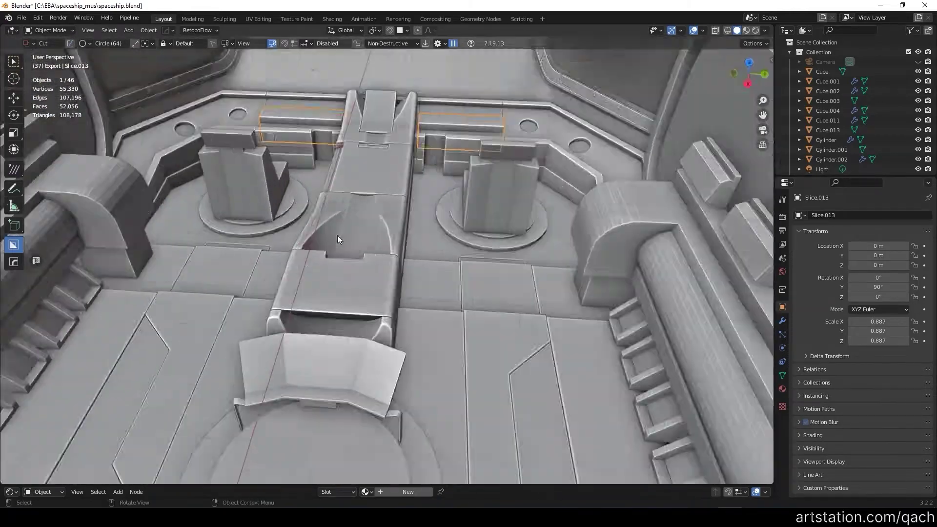
{"action": "scroll", "coordinate": [502, 213], "scroll_direction": "up", "scroll_amount": 4}
{"action": "left_click", "coordinate": [502, 213]}
{"action": "scroll", "coordinate": [499, 204], "scroll_direction": "down", "scroll_amount": 2}
{"action": "key", "text": "q"}
{"action": "left_click", "coordinate": [498, 204]}
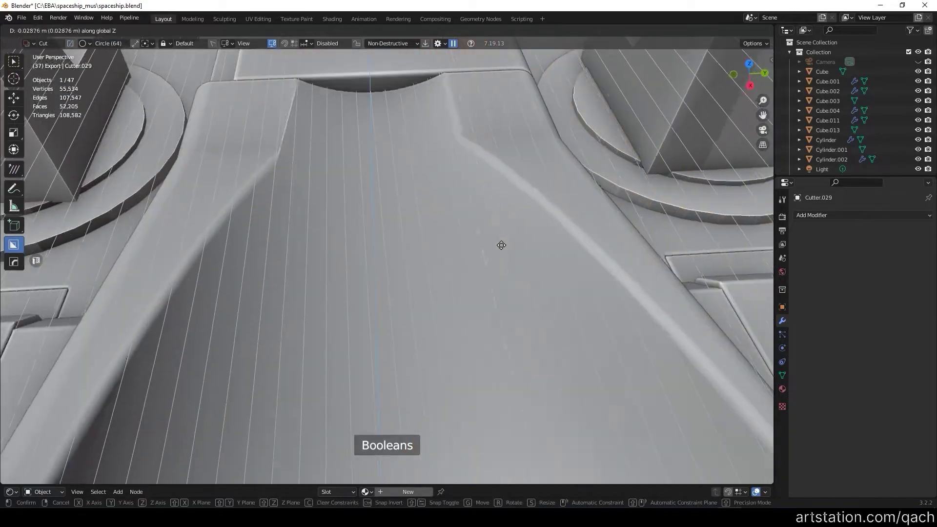
Step: Check the boolean result from the camera view and select the ceiling strip above the windshield
{"action": "mouse_move", "coordinate": [498, 245]}
{"action": "middle_mouse_down"}
{"action": "mouse_move", "coordinate": [495, 270]}
{"action": "mouse_move", "coordinate": [461, 177]}
{"action": "mouse_move", "coordinate": [503, 254]}
{"action": "mouse_move", "coordinate": [457, 206]}
{"action": "mouse_move", "coordinate": [373, 184]}
{"action": "mouse_move", "coordinate": [258, 204]}
{"action": "middle_mouse_up"}
{"action": "scroll", "coordinate": [462, 178], "scroll_direction": "down", "scroll_amount": 3}
{"action": "key", "text": "KP_0"}
{"action": "scroll", "coordinate": [426, 88], "scroll_direction": "up", "scroll_amount": 3}
{"action": "left_click", "coordinate": [440, 96]}
{"action": "scroll", "coordinate": [353, 219], "scroll_direction": "up", "scroll_amount": 3}
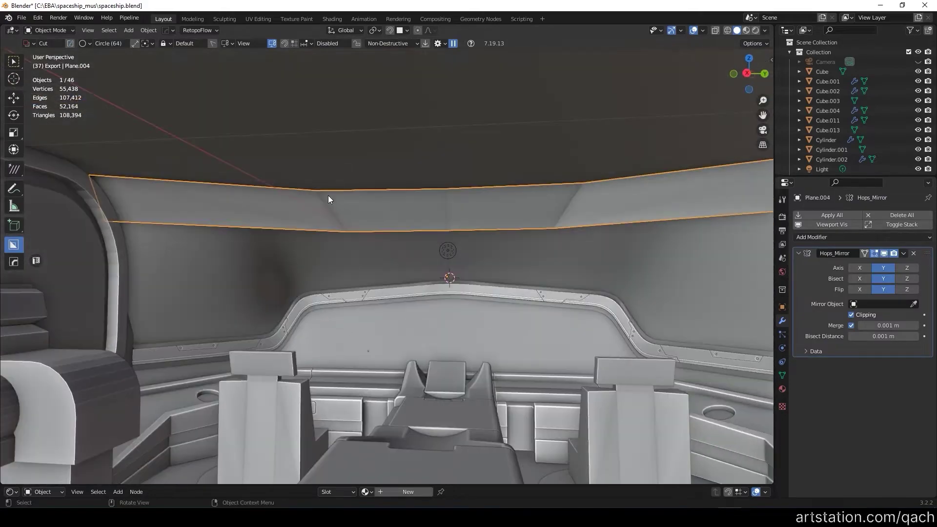
Step: Isolate the ceiling strip Plane.004 and slide one of its edges in Edit Mode
{"action": "key", "text": "KP_Divide"}
{"action": "key", "text": "Tab"}
{"action": "scroll", "coordinate": [218, 272], "scroll_direction": "up", "scroll_amount": 4}
{"action": "left_click", "coordinate": [249, 215]}
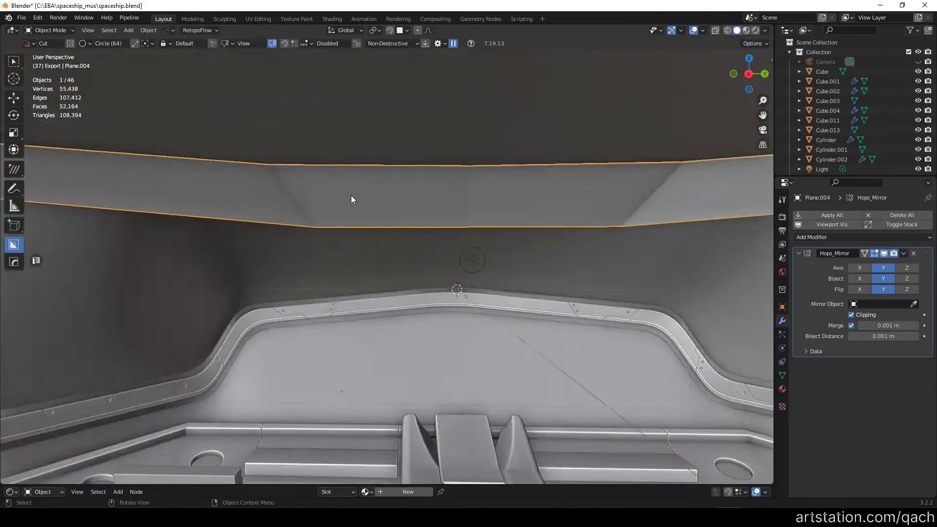
{"action": "key", "text": "ctrl+b"}
Step: Apply the ceiling strip's transforms and bevel its edges
{"action": "left_click", "coordinate": [296, 297]}
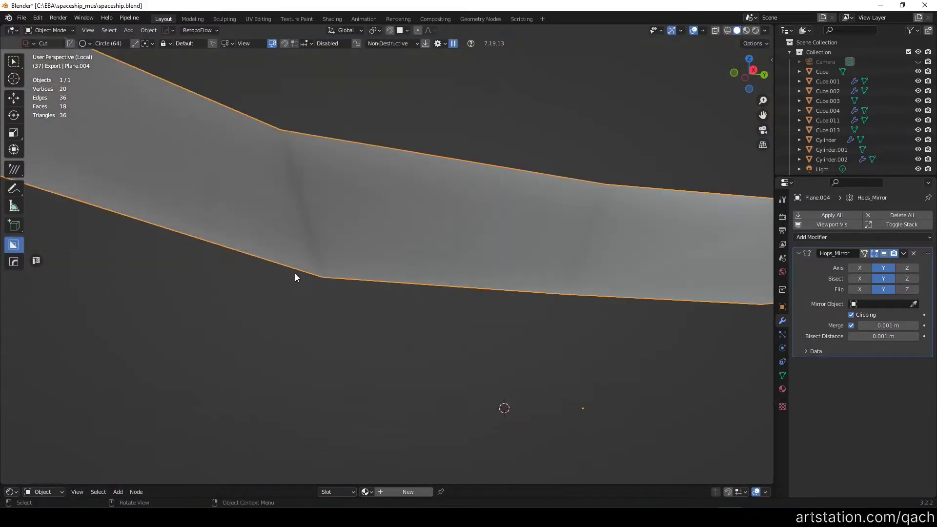
{"action": "key", "text": "ctrl+a"}
{"action": "key", "text": "ctrl+b"}
{"action": "left_click", "coordinate": [540, 324]}
{"action": "scroll", "coordinate": [330, 245], "scroll_direction": "down", "scroll_amount": 3}
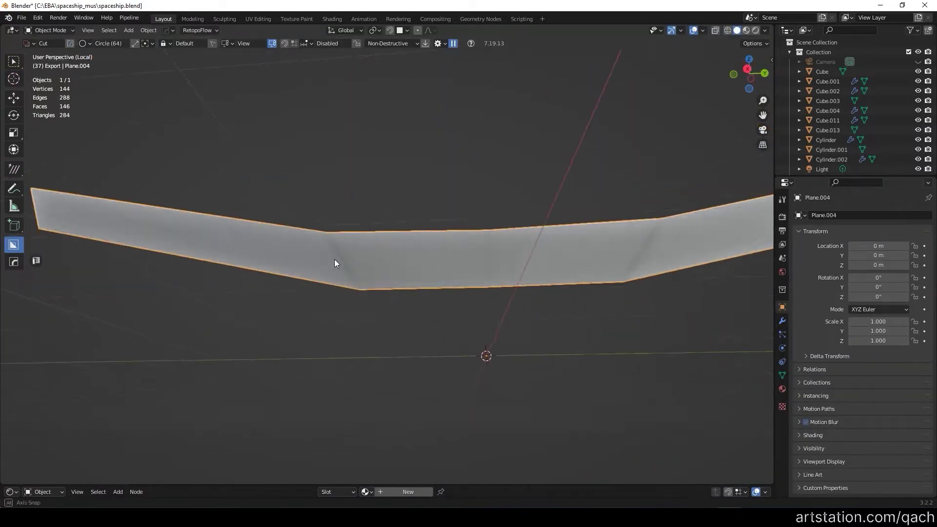
{"action": "middle_click_drag", "start_coordinate": [552, 180], "coordinate": [401, 154]}
Step: Add a beveled loop cut along the strip and push the middle faces inward with Alt+S
{"action": "key", "text": "Tab"}
{"action": "key", "text": "ctrl+r"}
{"action": "left_click", "coordinate": [468, 262]}
{"action": "left_click", "coordinate": [511, 235]}
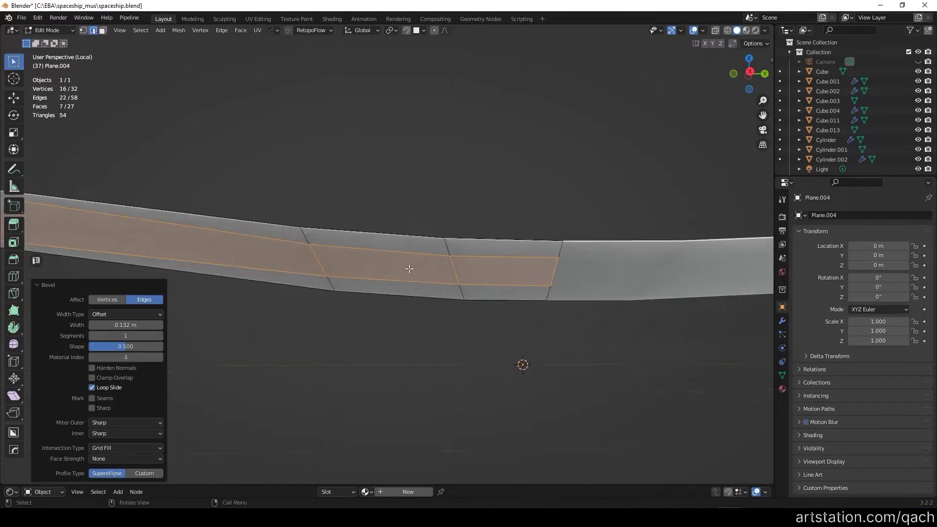
{"action": "key", "text": "alt+s"}
{"action": "left_click", "coordinate": [481, 274]}
{"action": "key", "text": "Tab"}
Step: Smooth the ceiling strip with a level 2 Subdivision modifier
{"action": "key", "text": "KP_Divide"}
{"action": "mouse_move", "coordinate": [168, 247]}
{"action": "middle_mouse_down"}
{"action": "mouse_move", "coordinate": [343, 239]}
{"action": "mouse_move", "coordinate": [373, 219]}
{"action": "mouse_move", "coordinate": [429, 130]}
{"action": "middle_mouse_up"}
{"action": "key", "text": "Tab"}
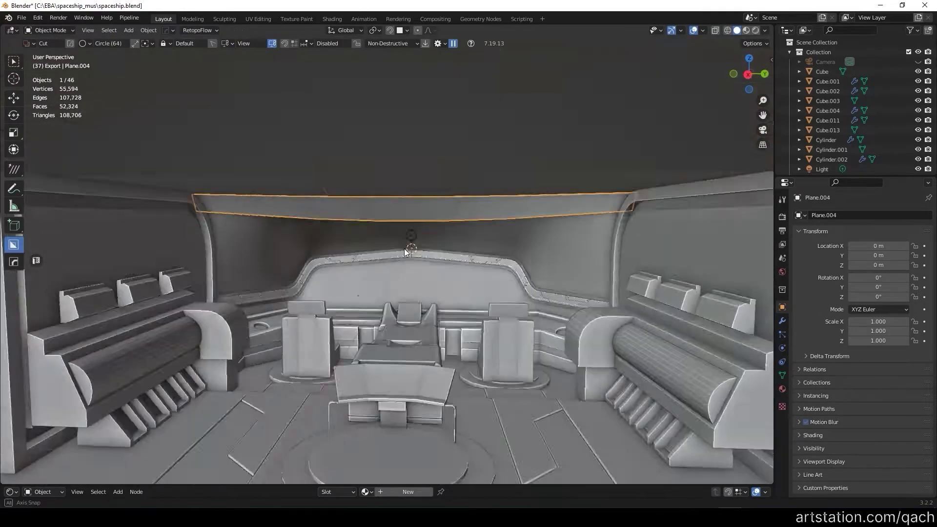
{"action": "key", "text": "ctrl+2"}
{"action": "scroll", "coordinate": [428, 129], "scroll_direction": "down", "scroll_amount": 3}
{"action": "mouse_move", "coordinate": [370, 242]}
{"action": "middle_mouse_down"}
{"action": "mouse_move", "coordinate": [394, 217]}
{"action": "mouse_move", "coordinate": [506, 271]}
{"action": "middle_mouse_up"}
Step: Cut two rounded rectangular recesses into the ceiling strip with BoxCutter's box shape
{"action": "key", "text": "KP_5"}
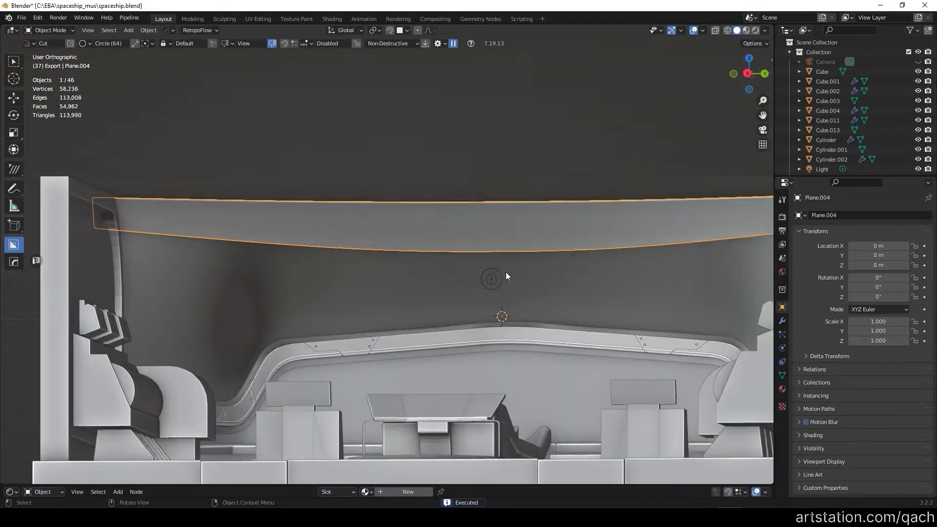
{"action": "scroll", "coordinate": [509, 265], "scroll_direction": "up", "scroll_amount": 2}
{"action": "scroll", "coordinate": [509, 266], "scroll_direction": "down", "scroll_amount": 3}
{"action": "left_click_drag", "start_coordinate": [296, 252], "coordinate": [387, 229]}
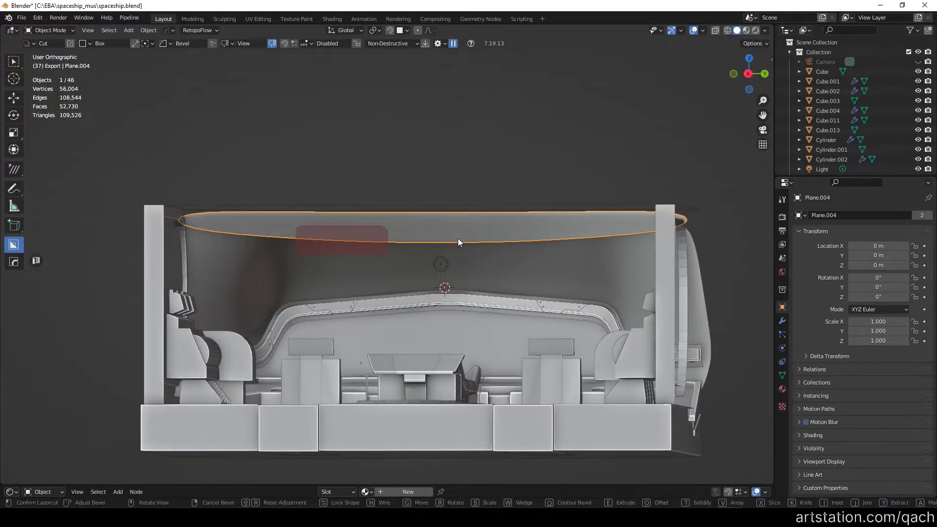
{"action": "scroll", "coordinate": [427, 239], "scroll_direction": "up", "scroll_amount": 3}
{"action": "scroll", "coordinate": [419, 253], "scroll_direction": "down", "scroll_amount": 3}
{"action": "mouse_move", "coordinate": [419, 254]}
{"action": "middle_mouse_down"}
{"action": "mouse_move", "coordinate": [433, 254]}
{"action": "mouse_move", "coordinate": [378, 261]}
{"action": "middle_mouse_up"}
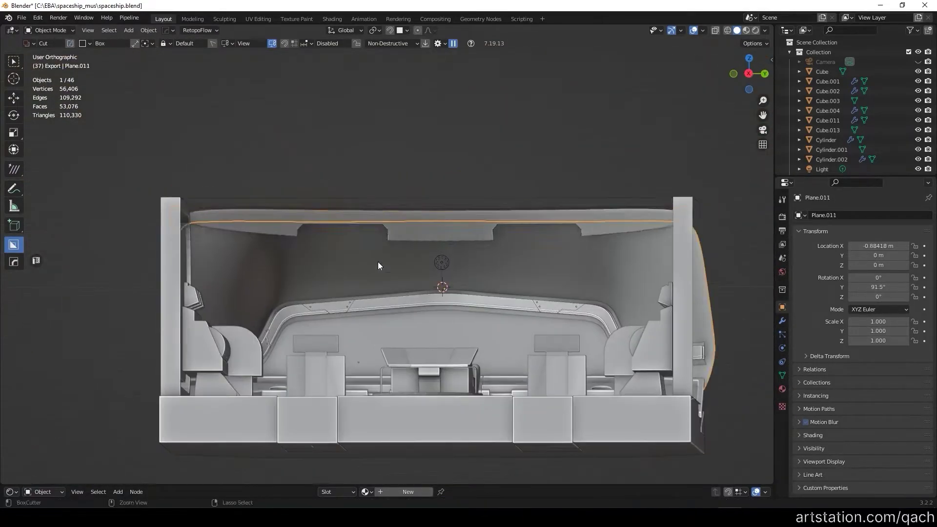
{"action": "left_click_drag", "start_coordinate": [370, 266], "coordinate": [391, 265]}
{"action": "scroll", "coordinate": [376, 227], "scroll_direction": "up", "scroll_amount": 2}
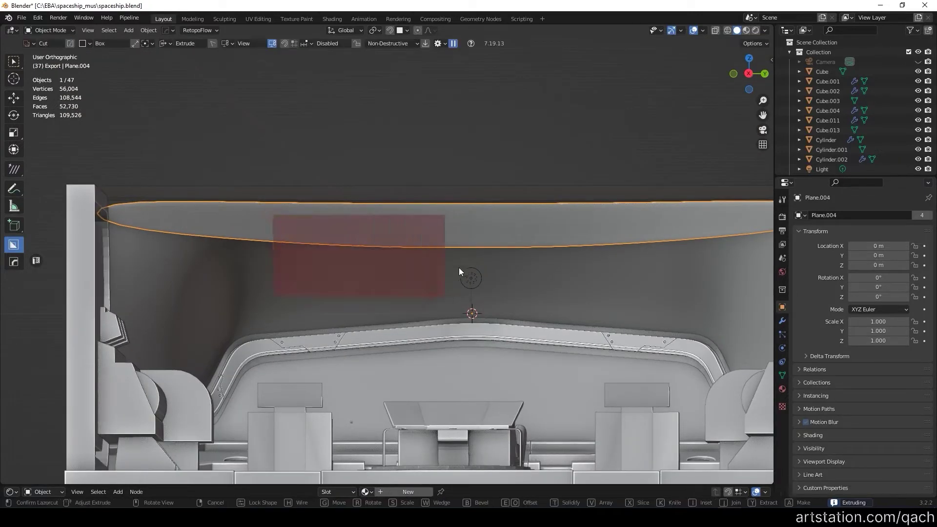
{"action": "left_click", "coordinate": [430, 248]}
{"action": "scroll", "coordinate": [447, 253], "scroll_direction": "up", "scroll_amount": 3}
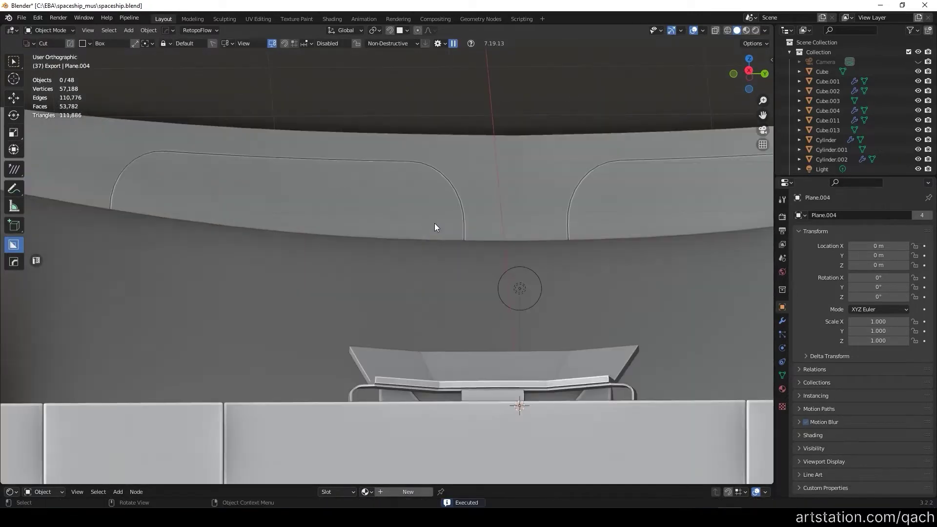
{"action": "scroll", "coordinate": [434, 224], "scroll_direction": "down", "scroll_amount": 4}
Step: Inspect the new recesses and show the ceiling strip's modifier stack
{"action": "middle_click_drag", "start_coordinate": [467, 272], "coordinate": [731, 328]}
{"action": "left_click", "coordinate": [783, 321]}
{"action": "middle_click_drag", "start_coordinate": [761, 293], "coordinate": [537, 205]}
{"action": "scroll", "coordinate": [508, 195], "scroll_direction": "up", "scroll_amount": 3}
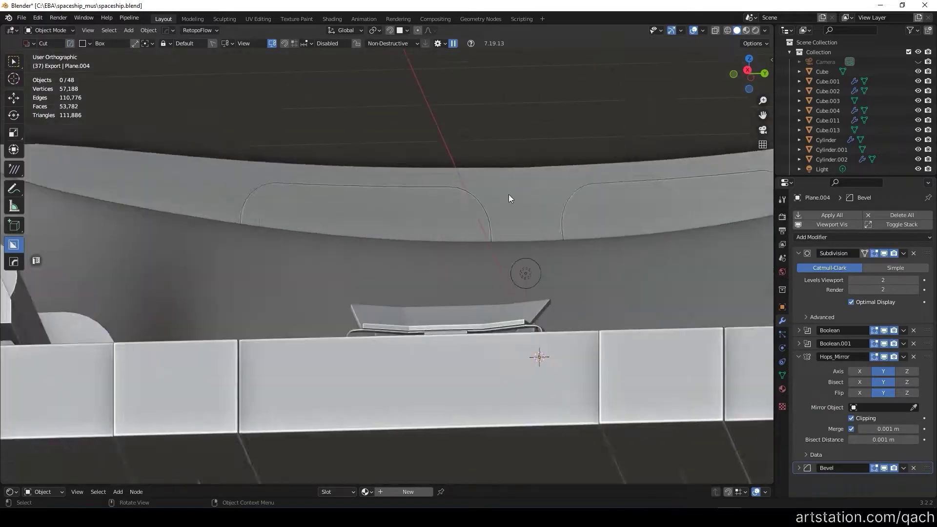
{"action": "left_click", "coordinate": [403, 233]}
{"action": "key", "text": "Tab"}
{"action": "scroll", "coordinate": [402, 233], "scroll_direction": "up", "scroll_amount": 2}
Step: Apply the strip's Subdivision modifier and select the rounded Slice.022 recess pieces
{"action": "key", "text": "Tab"}
{"action": "scroll", "coordinate": [643, 256], "scroll_direction": "down", "scroll_amount": 3}
{"action": "key", "text": "ctrl+a"}
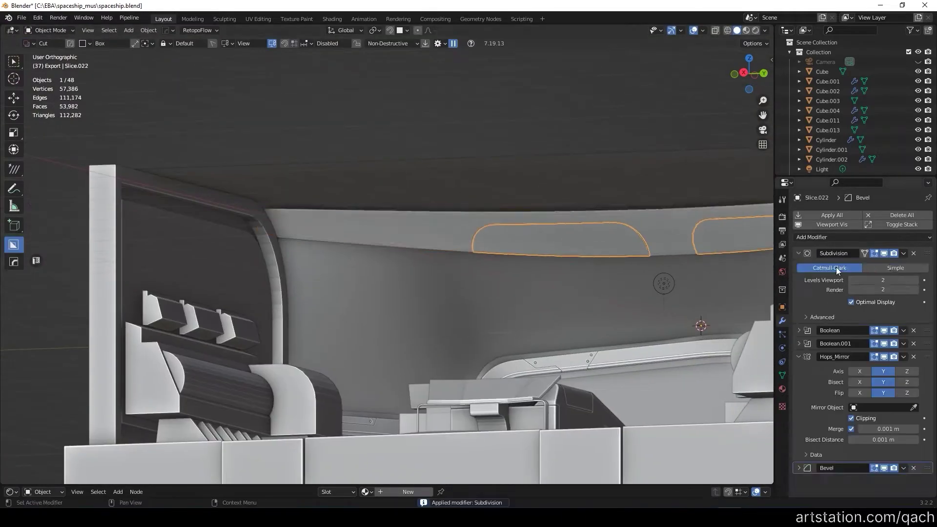
{"action": "middle_click_drag", "start_coordinate": [837, 268], "coordinate": [640, 207]}
{"action": "left_click", "coordinate": [566, 184]}
{"action": "scroll", "coordinate": [571, 190], "scroll_direction": "down", "scroll_amount": 3}
{"action": "mouse_move", "coordinate": [575, 194]}
{"action": "middle_mouse_down"}
{"action": "mouse_move", "coordinate": [395, 158]}
{"action": "mouse_move", "coordinate": [684, 192]}
{"action": "mouse_move", "coordinate": [430, 168]}
{"action": "middle_mouse_up"}
Step: Save spaceship.blend and scale the side console Plane.005 slightly taller along Z
{"action": "scroll", "coordinate": [430, 168], "scroll_direction": "down", "scroll_amount": 4}
{"action": "scroll", "coordinate": [474, 300], "scroll_direction": "up", "scroll_amount": 5}
{"action": "mouse_move", "coordinate": [474, 300]}
{"action": "middle_mouse_down"}
{"action": "mouse_move", "coordinate": [166, 320]}
{"action": "mouse_move", "coordinate": [294, 155]}
{"action": "mouse_move", "coordinate": [312, 239]}
{"action": "mouse_move", "coordinate": [278, 349]}
{"action": "mouse_move", "coordinate": [195, 321]}
{"action": "mouse_move", "coordinate": [263, 200]}
{"action": "middle_mouse_up"}
{"action": "left_click", "coordinate": [263, 201]}
{"action": "key", "text": "KP_Decimal"}
{"action": "key", "text": "ctrl+s"}
{"action": "key", "text": "s"}
{"action": "key", "text": "z"}
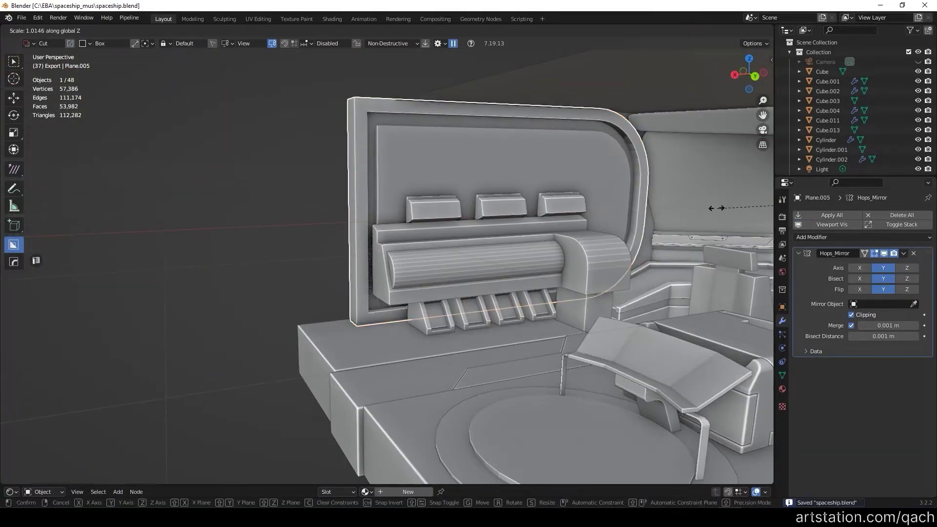
Step: Deselect everything and select the central block Slice.011
{"action": "mouse_move", "coordinate": [722, 204]}
{"action": "middle_mouse_down"}
{"action": "mouse_move", "coordinate": [458, 251]}
{"action": "mouse_move", "coordinate": [464, 245]}
{"action": "middle_mouse_up"}
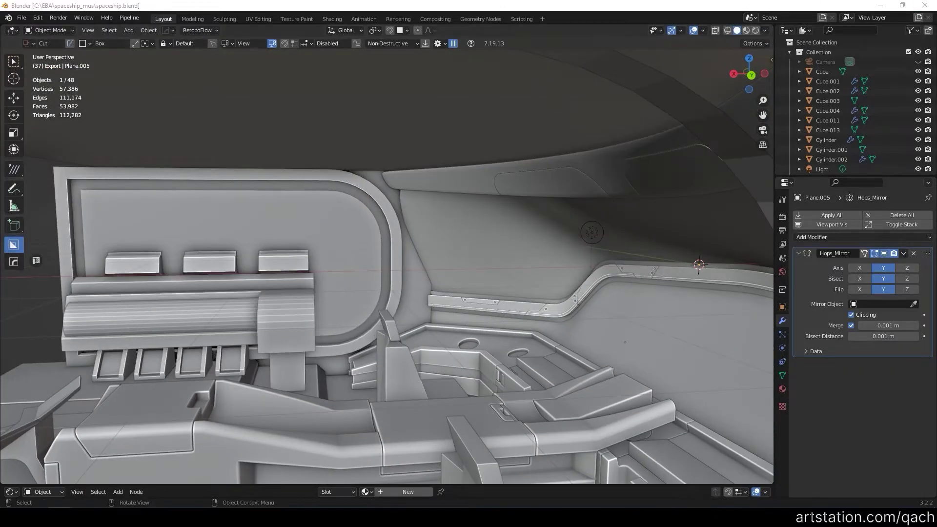
{"action": "scroll", "coordinate": [402, 240], "scroll_direction": "down", "scroll_amount": 8}
{"action": "middle_click_drag", "start_coordinate": [403, 240], "coordinate": [497, 270]}
{"action": "scroll", "coordinate": [436, 327], "scroll_direction": "up", "scroll_amount": 8}
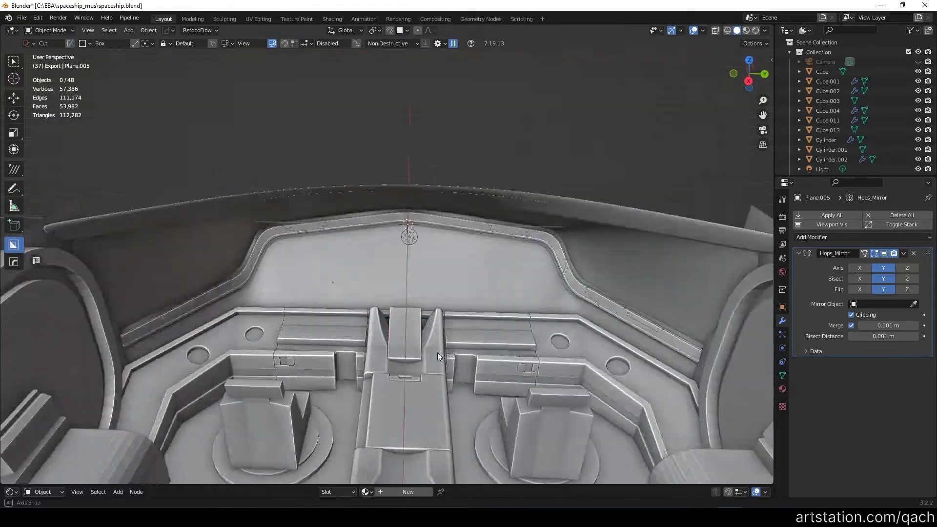
{"action": "scroll", "coordinate": [395, 120], "scroll_direction": "down", "scroll_amount": 8}
{"action": "key", "text": "alt+a"}
{"action": "scroll", "coordinate": [394, 116], "scroll_direction": "up", "scroll_amount": 5}
{"action": "scroll", "coordinate": [427, 192], "scroll_direction": "up", "scroll_amount": 3}
{"action": "left_click", "coordinate": [389, 238]}
Step: Cut a rounded vertical slot into Slice.011's side panel from the local right view
{"action": "mouse_move", "coordinate": [389, 239]}
{"action": "middle_mouse_down"}
{"action": "mouse_move", "coordinate": [351, 258]}
{"action": "mouse_move", "coordinate": [444, 213]}
{"action": "middle_mouse_up"}
{"action": "key", "text": "KP_Divide"}
{"action": "key", "text": "KP_3"}
{"action": "scroll", "coordinate": [444, 239], "scroll_direction": "up", "scroll_amount": 5}
{"action": "left_click_drag", "start_coordinate": [314, 233], "coordinate": [359, 306]}
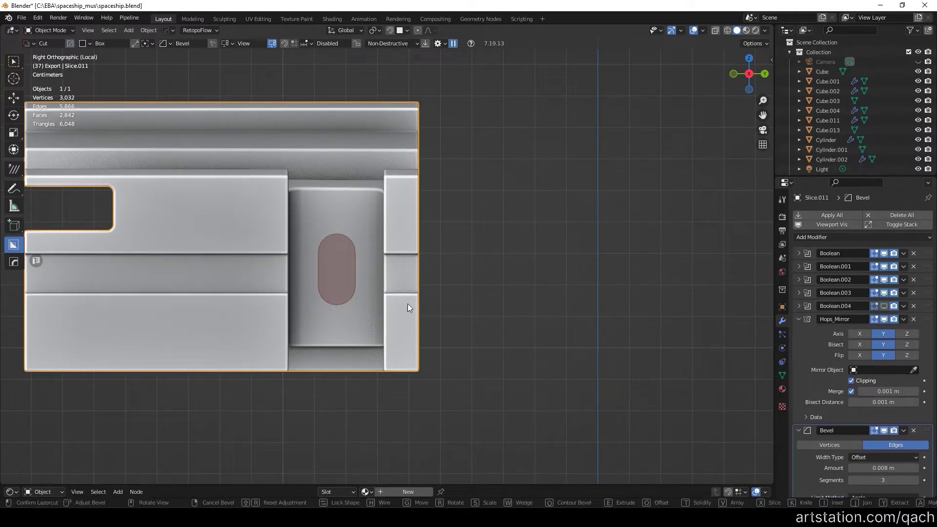
{"action": "left_click", "coordinate": [443, 260]}
{"action": "key", "text": "KP_Divide"}
Step: Orbit toward the seat and select the wall panel beside the console
{"action": "mouse_move", "coordinate": [481, 301]}
{"action": "middle_mouse_down"}
{"action": "mouse_move", "coordinate": [454, 259]}
{"action": "mouse_move", "coordinate": [506, 331]}
{"action": "mouse_move", "coordinate": [467, 236]}
{"action": "mouse_move", "coordinate": [552, 270]}
{"action": "mouse_move", "coordinate": [517, 292]}
{"action": "middle_mouse_up"}
{"action": "scroll", "coordinate": [517, 292], "scroll_direction": "down", "scroll_amount": 6}
{"action": "mouse_move", "coordinate": [479, 251]}
{"action": "middle_mouse_down"}
{"action": "mouse_move", "coordinate": [517, 333]}
{"action": "mouse_move", "coordinate": [473, 297]}
{"action": "middle_mouse_up"}
{"action": "scroll", "coordinate": [422, 277], "scroll_direction": "up", "scroll_amount": 8}
{"action": "middle_click_drag", "start_coordinate": [422, 276], "coordinate": [481, 292]}
{"action": "left_click", "coordinate": [538, 228]}
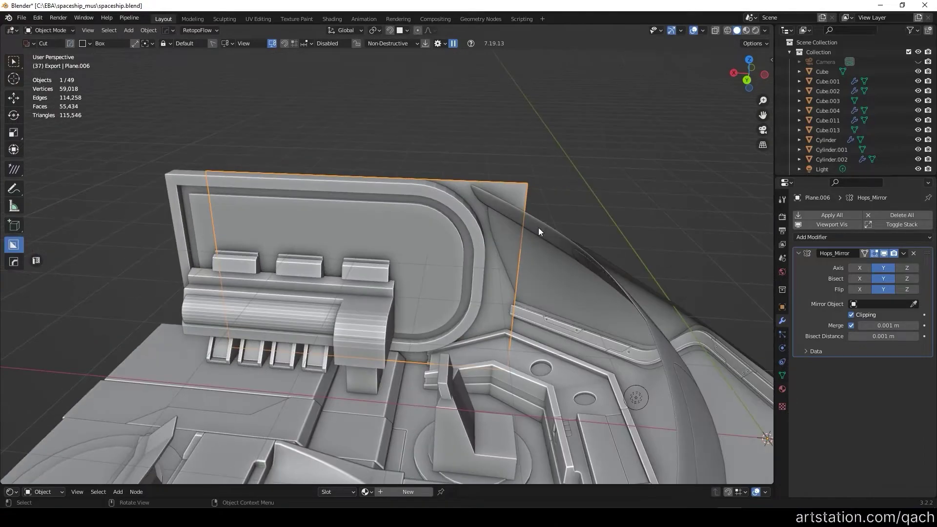
Step: Nudge an edge of the curved wall panel along the X axis
{"action": "key", "text": "Tab"}
{"action": "left_click", "coordinate": [529, 242]}
{"action": "key", "text": "g"}
{"action": "key", "text": "x"}
{"action": "key", "text": "Tab"}
Step: Duplicate the wall panel in place as a new mesh
{"action": "middle_click_drag", "start_coordinate": [456, 182], "coordinate": [401, 238]}
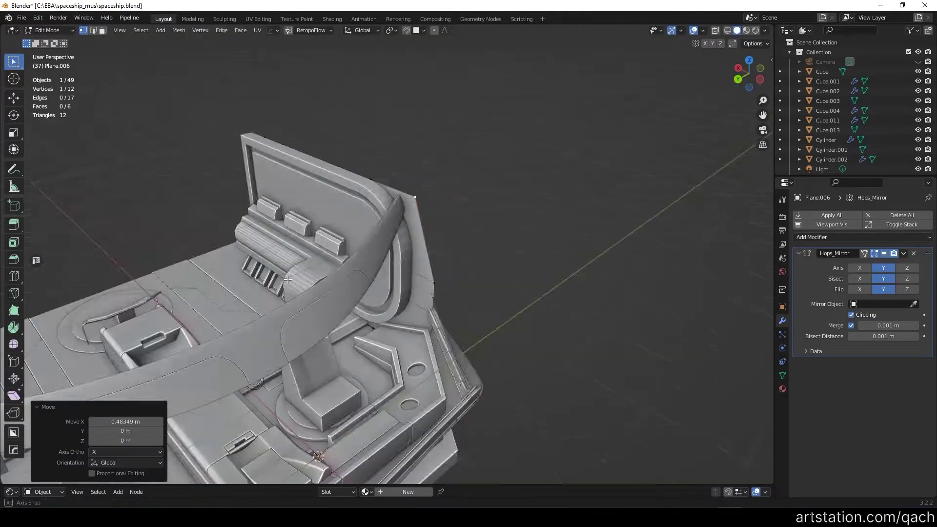
{"action": "scroll", "coordinate": [402, 239], "scroll_direction": "up", "scroll_amount": 4}
{"action": "scroll", "coordinate": [402, 238], "scroll_direction": "up", "scroll_amount": 2}
{"action": "key", "text": "shift+d"}
{"action": "key", "text": "Escape"}
{"action": "scroll", "coordinate": [398, 235], "scroll_direction": "down", "scroll_amount": 3}
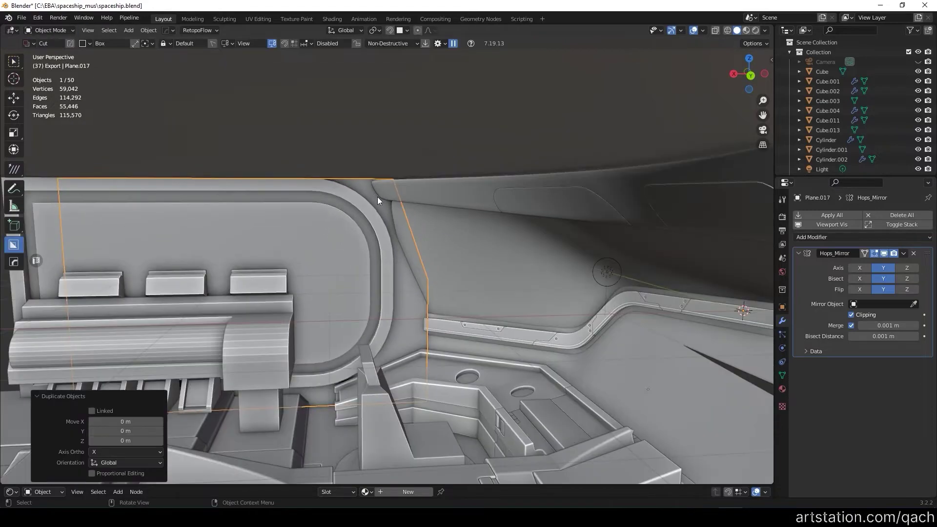
Step: Slide a vertex on the copy and merge its vertices by distance
{"action": "key", "text": "Tab"}
{"action": "scroll", "coordinate": [367, 203], "scroll_direction": "up", "scroll_amount": 3}
{"action": "key", "text": "shift+v"}
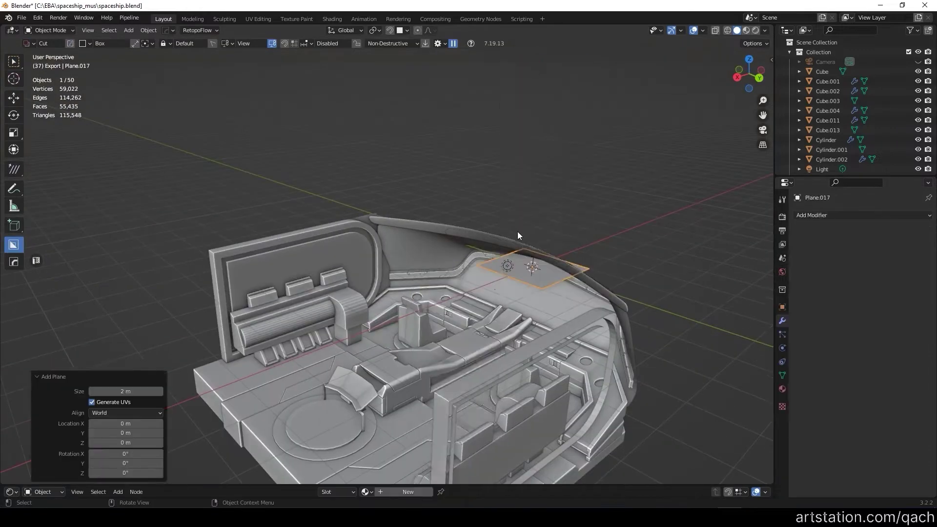
{"action": "key", "text": "m"}
{"action": "left_click", "coordinate": [521, 265]}
Step: Extrude vertices from the remaining vertex along the window frame to its corner
{"action": "key", "text": "g"}
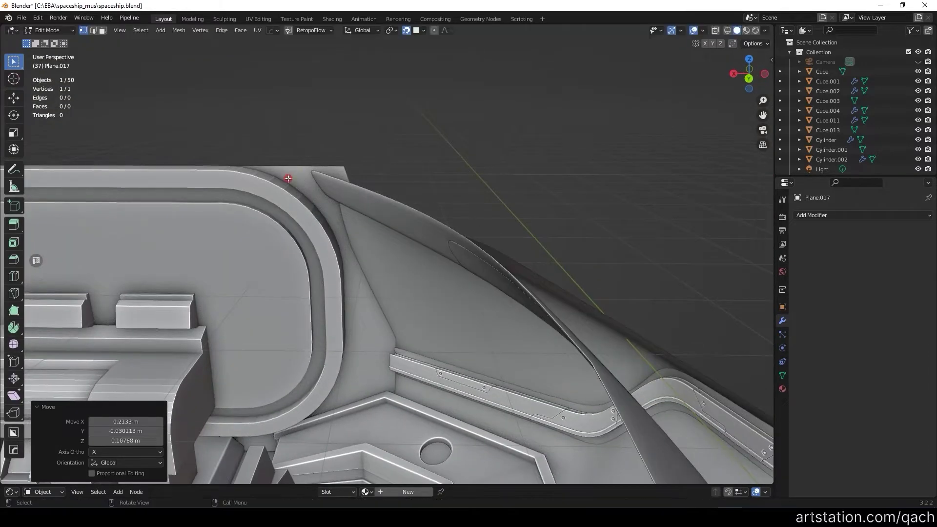
{"action": "left_click", "coordinate": [288, 178]}
{"action": "scroll", "coordinate": [288, 178], "scroll_direction": "up", "scroll_amount": 3}
{"action": "key", "text": "e"}
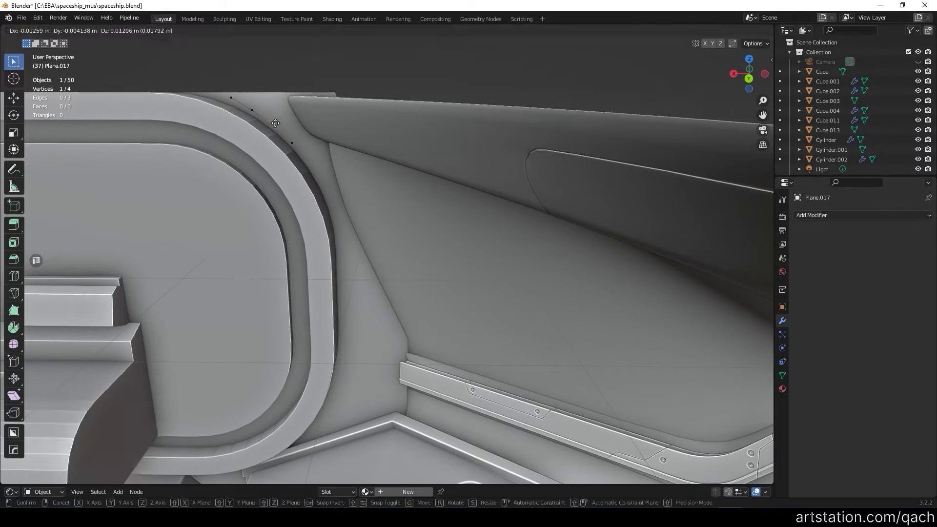
{"action": "key", "text": "e"}
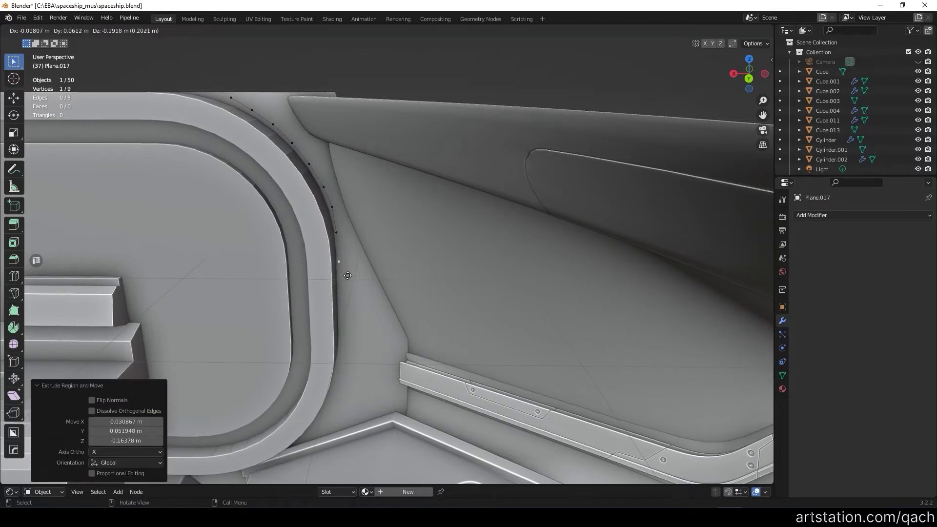
{"action": "left_click", "coordinate": [352, 283]}
{"action": "scroll", "coordinate": [351, 283], "scroll_direction": "up", "scroll_amount": 2}
{"action": "key", "text": "e"}
{"action": "left_click", "coordinate": [344, 347]}
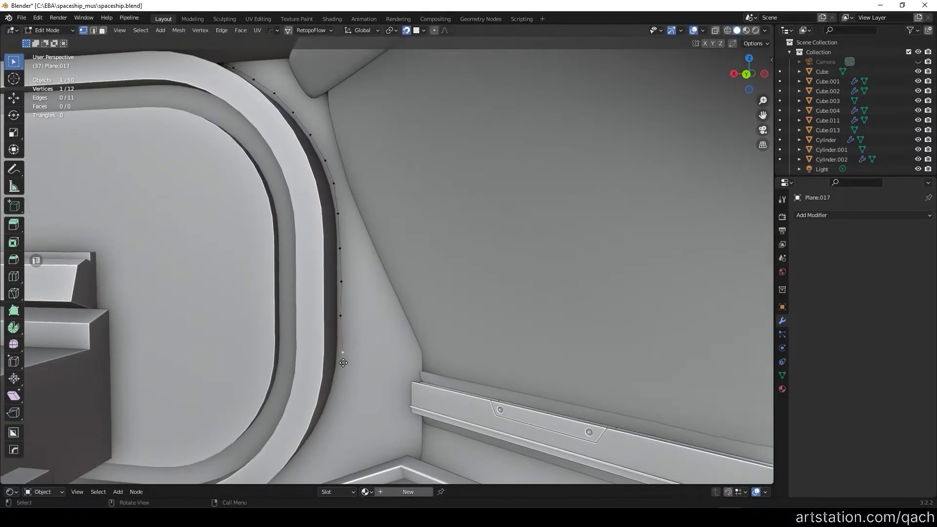
{"action": "middle_click_drag", "start_coordinate": [344, 363], "coordinate": [368, 341]}
{"action": "key", "text": "e"}
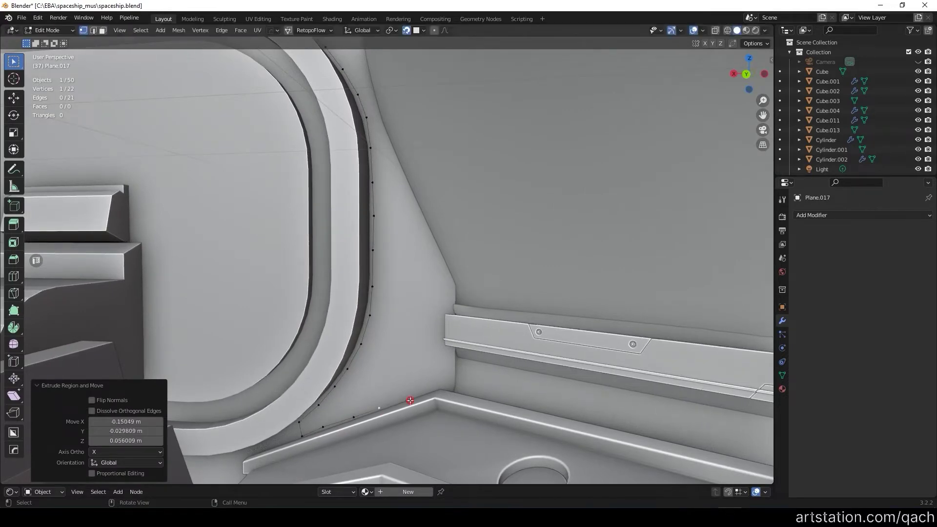
{"action": "key", "text": "e"}
{"action": "left_click", "coordinate": [446, 384]}
{"action": "middle_click_drag", "start_coordinate": [445, 384], "coordinate": [436, 361]}
Step: Continue extruding outline vertices along the frame and up the wall edge
{"action": "key", "text": "e"}
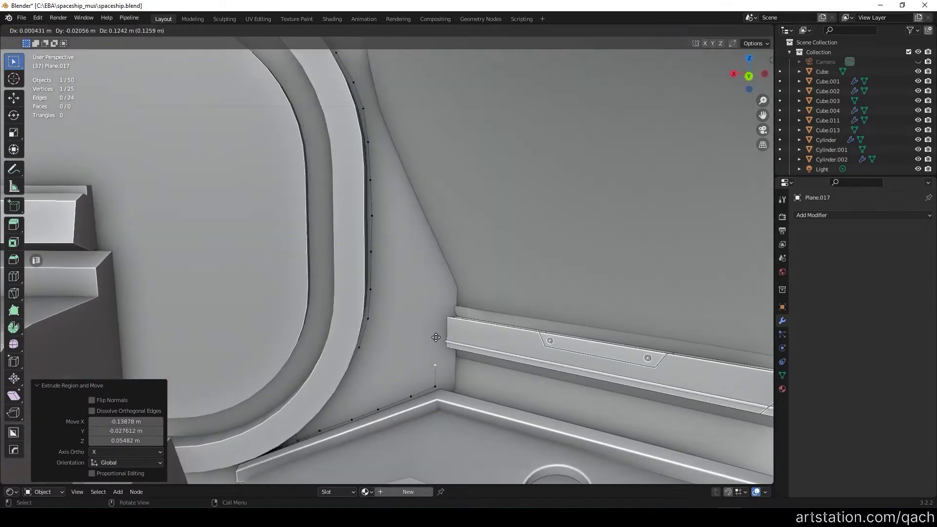
{"action": "left_click", "coordinate": [445, 283]}
{"action": "key", "text": "e"}
{"action": "key", "text": "e"}
{"action": "left_click", "coordinate": [464, 297]}
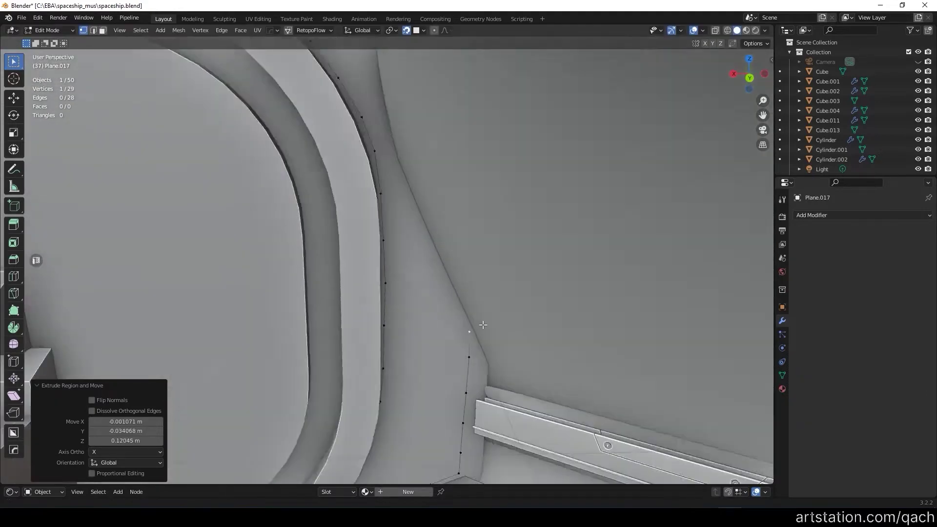
{"action": "key", "text": "e"}
{"action": "mouse_move", "coordinate": [485, 349]}
{"action": "middle_mouse_down", "text": "ctrl"}
{"action": "mouse_move", "coordinate": [512, 369]}
{"action": "mouse_move", "coordinate": [493, 318]}
{"action": "middle_mouse_up", "text": "ctrl"}
{"action": "key", "text": "e"}
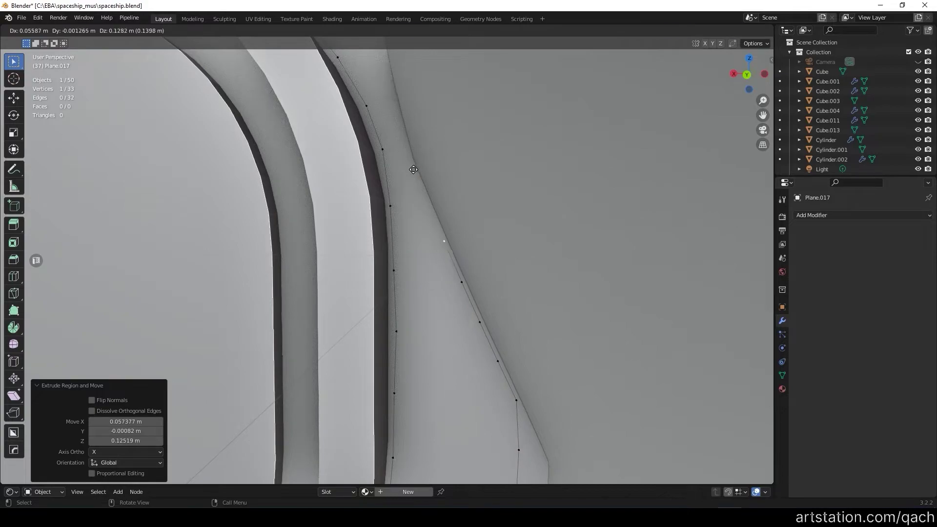
{"action": "left_click", "coordinate": [414, 170]}
{"action": "key", "text": "e"}
{"action": "left_click", "coordinate": [429, 209]}
{"action": "key", "text": "e"}
{"action": "left_click", "coordinate": [445, 253]}
Step: Extrude more outline vertices, then reselect Plane.017 and re-enter Edit Mode
{"action": "key", "text": "e"}
{"action": "left_click", "coordinate": [423, 165]}
{"action": "mouse_move", "coordinate": [423, 164]}
{"action": "middle_mouse_down"}
{"action": "mouse_move", "coordinate": [589, 254]}
{"action": "mouse_move", "coordinate": [463, 222]}
{"action": "mouse_move", "coordinate": [498, 371]}
{"action": "mouse_move", "coordinate": [510, 273]}
{"action": "mouse_move", "coordinate": [526, 277]}
{"action": "middle_mouse_up"}
{"action": "key", "text": "e"}
{"action": "left_click", "coordinate": [508, 295]}
{"action": "key", "text": "e"}
{"action": "left_click", "coordinate": [511, 264]}
Step: Extrude the final vertices so the 43-vertex outline loop closes
{"action": "key", "text": "e"}
{"action": "key", "text": "e"}
{"action": "left_click", "coordinate": [526, 276]}
{"action": "key", "text": "e"}
{"action": "left_click", "coordinate": [515, 84]}
{"action": "mouse_move", "coordinate": [515, 84]}
{"action": "middle_mouse_down"}
{"action": "mouse_move", "coordinate": [579, 334]}
{"action": "mouse_move", "coordinate": [537, 195]}
{"action": "middle_mouse_up"}
{"action": "key", "text": "Tab"}
{"action": "left_click", "coordinate": [543, 181]}
{"action": "left_click", "coordinate": [579, 335]}
{"action": "key", "text": "Tab"}
{"action": "key", "text": "e"}
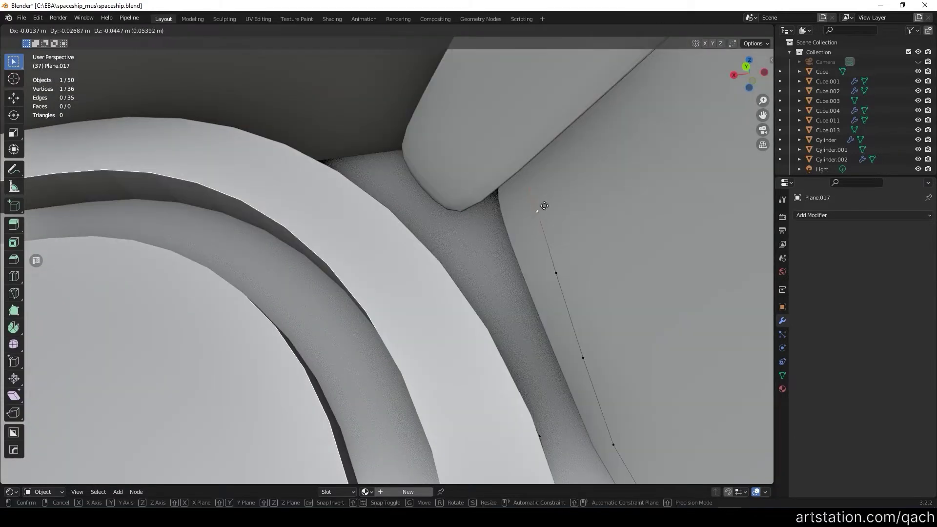
{"action": "left_click", "coordinate": [526, 163]}
{"action": "middle_click_drag", "start_coordinate": [491, 253], "coordinate": [539, 238]}
{"action": "key", "text": "e"}
{"action": "left_click", "coordinate": [514, 233]}
{"action": "left_click", "coordinate": [509, 266]}
{"action": "key", "text": "e"}
{"action": "key", "text": "e"}
{"action": "mouse_move", "coordinate": [488, 264]}
{"action": "middle_mouse_down"}
{"action": "mouse_move", "coordinate": [449, 258]}
{"action": "mouse_move", "coordinate": [568, 318]}
{"action": "middle_mouse_up"}
{"action": "scroll", "coordinate": [400, 244], "scroll_direction": "down", "scroll_amount": 3}
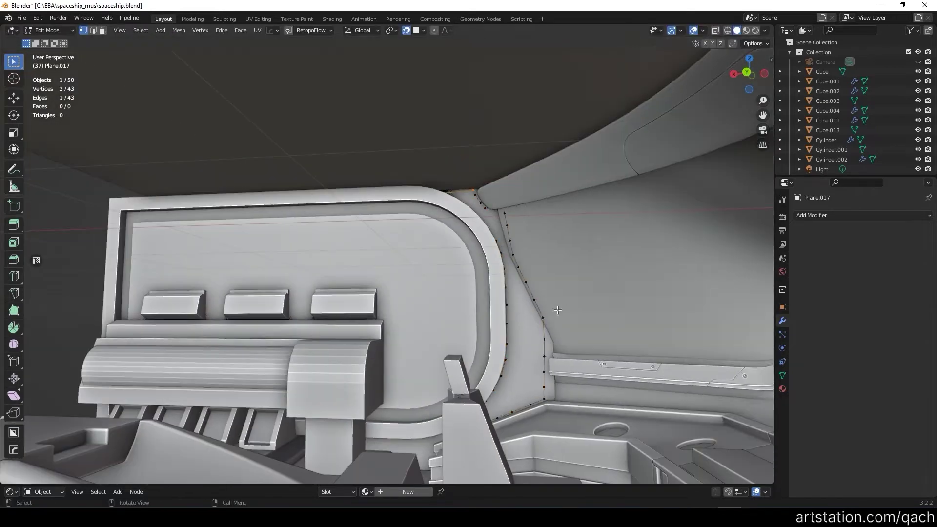
Step: Select the whole outline and fill it via F3 search, trying Grid Fill first
{"action": "key", "text": "a"}
{"action": "key", "text": "F3"}
{"action": "type", "text": "grid"}
{"action": "key", "text": "Return"}
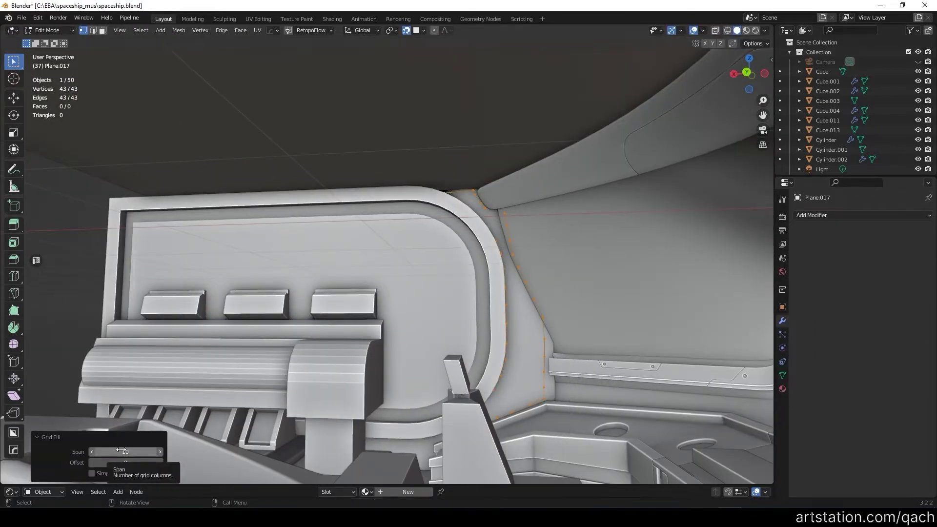
{"action": "key", "text": "F3"}
{"action": "type", "text": "fill"}
{"action": "key", "text": "Return"}
Step: Inspect the filled patch in local view, then undo the fill
{"action": "scroll", "coordinate": [513, 342], "scroll_direction": "up", "scroll_amount": 3}
{"action": "mouse_move", "coordinate": [513, 342]}
{"action": "middle_mouse_down"}
{"action": "mouse_move", "coordinate": [538, 401]}
{"action": "mouse_move", "coordinate": [497, 136]}
{"action": "middle_mouse_up"}
{"action": "key", "text": "KP_Divide"}
{"action": "key", "text": "Tab"}
{"action": "key", "text": "Tab"}
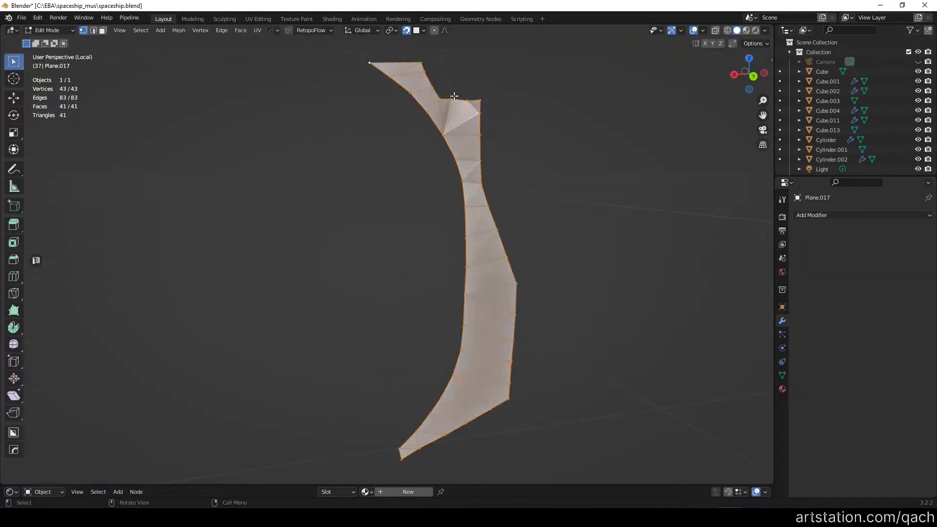
{"action": "middle_click_drag", "start_coordinate": [454, 96], "coordinate": [485, 243]}
{"action": "key", "text": "KP_Divide"}
{"action": "key", "text": "ctrl+z"}
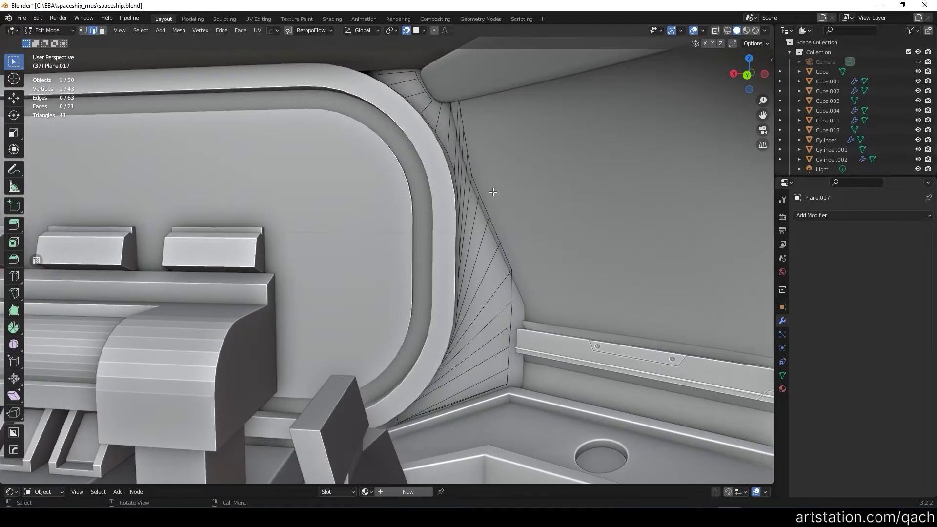
Step: Try a centred loop cut across the isolated outline, then undo it
{"action": "key", "text": "KP_Divide"}
{"action": "key", "text": "e"}
{"action": "key", "text": "a"}
{"action": "middle_click_drag", "start_coordinate": [486, 343], "coordinate": [133, 216]}
{"action": "scroll", "coordinate": [487, 136], "scroll_direction": "up", "scroll_amount": 3}
{"action": "key", "text": "ctrl+r"}
{"action": "left_click", "coordinate": [532, 274]}
{"action": "right_click", "coordinate": [594, 264]}
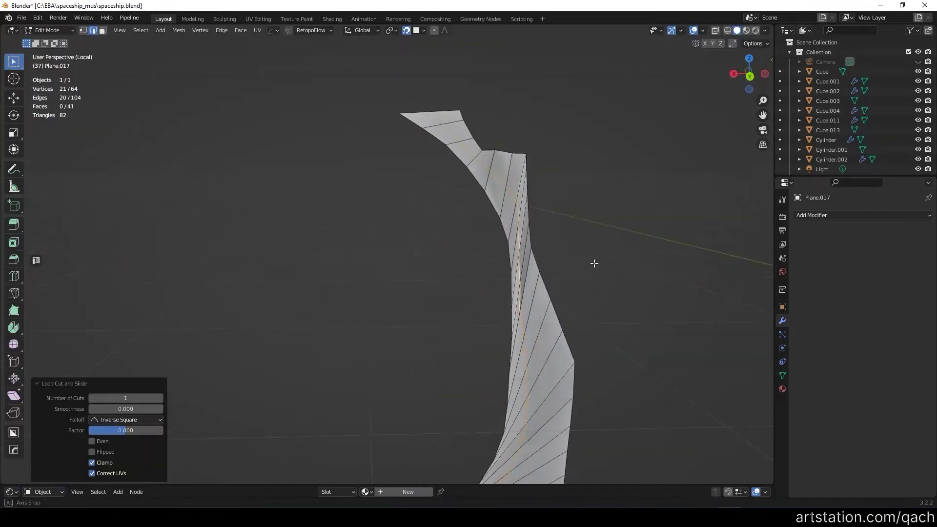
{"action": "key", "text": "ctrl+z"}
Step: Fill the outline with a single face and recalculate its normals
{"action": "key", "text": "ctrl+z"}
{"action": "key", "text": "KP_Divide"}
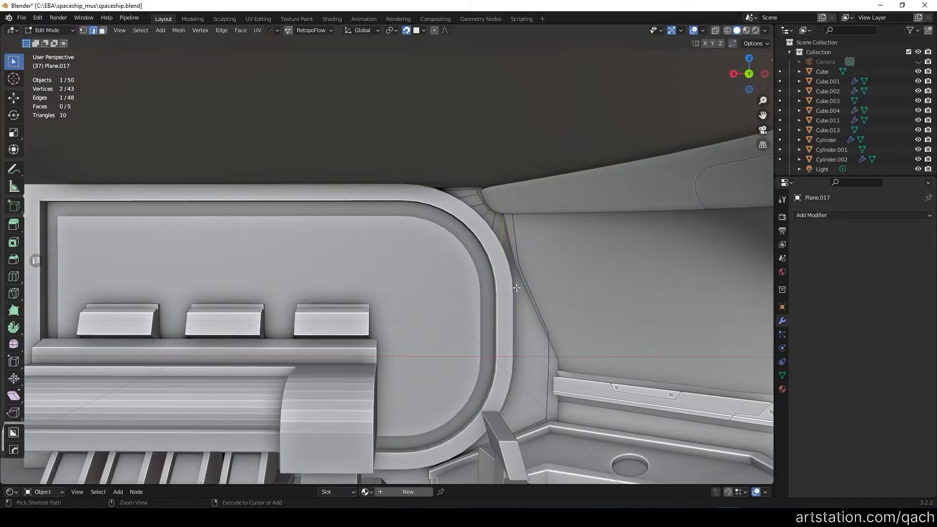
{"action": "key", "text": "F3"}
{"action": "key", "text": "Escape"}
{"action": "key", "text": "ctrl+z"}
{"action": "key", "text": "F3"}
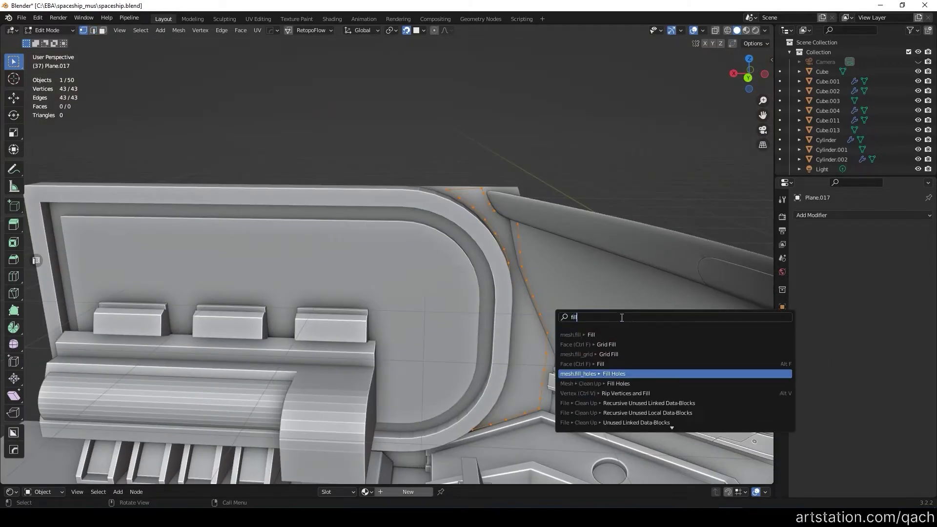
{"action": "key", "text": "Up"}
{"action": "key", "text": "Up"}
{"action": "key", "text": "Return"}
{"action": "key", "text": "shift+n"}
{"action": "middle_click_drag", "start_coordinate": [541, 275], "coordinate": [199, 363]}
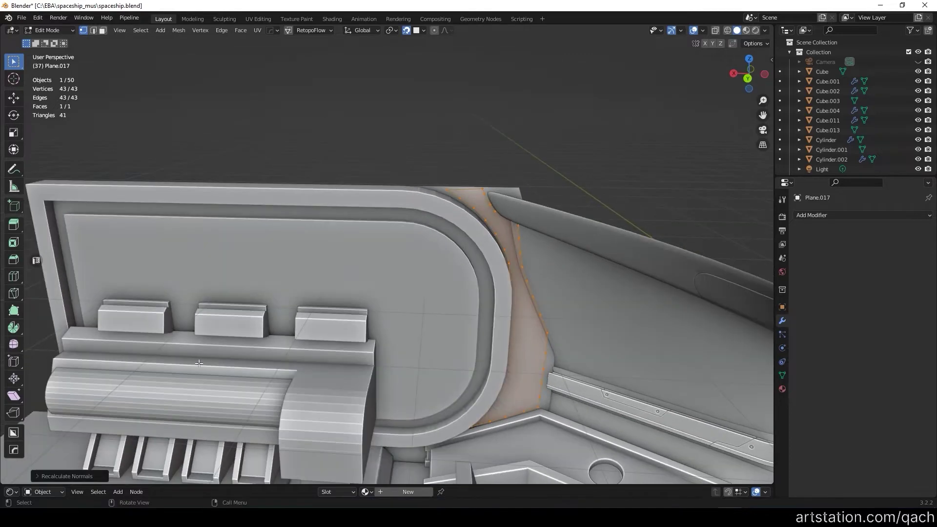
{"action": "key", "text": "slash"}
{"action": "key", "text": "Tab"}
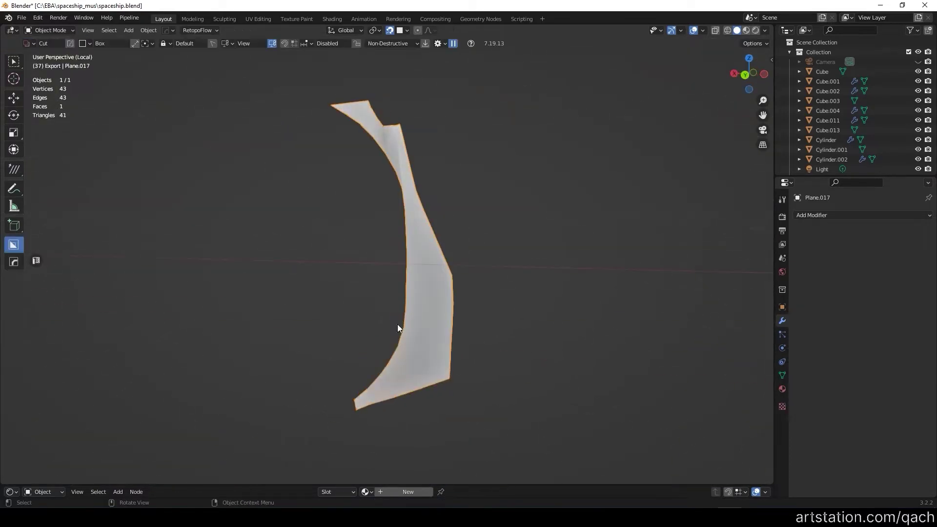
Step: Dice the filler patch into a 96-face grid with HardOps Dice V2
{"action": "key", "text": "q"}
{"action": "left_click", "coordinate": [454, 277]}
{"action": "key", "text": "Escape"}
{"action": "key", "text": "q"}
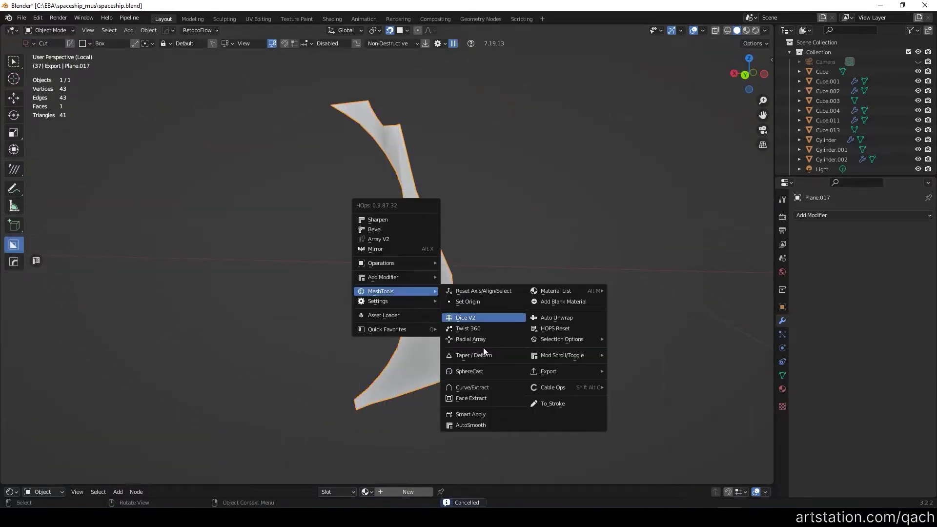
{"action": "left_click", "coordinate": [465, 318]}
{"action": "scroll", "coordinate": [421, 276], "scroll_direction": "up", "scroll_amount": 5}
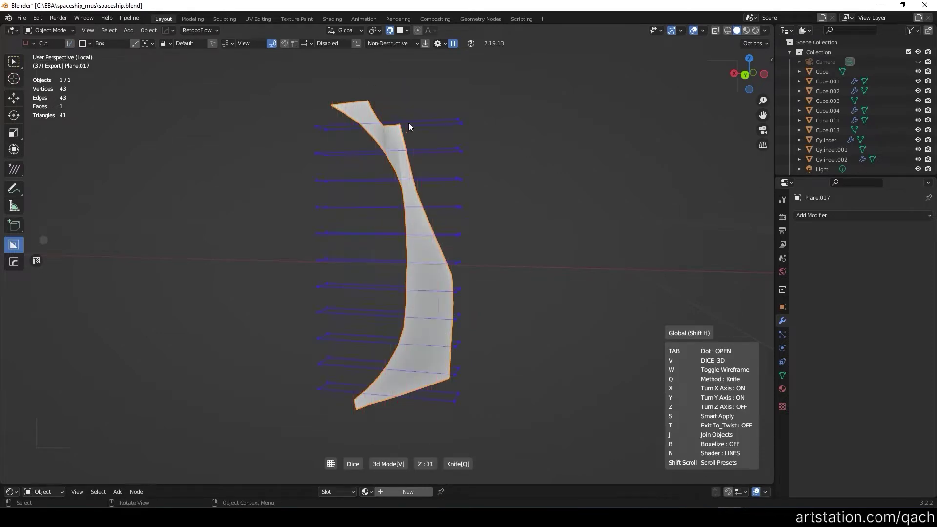
{"action": "left_click", "coordinate": [419, 341]}
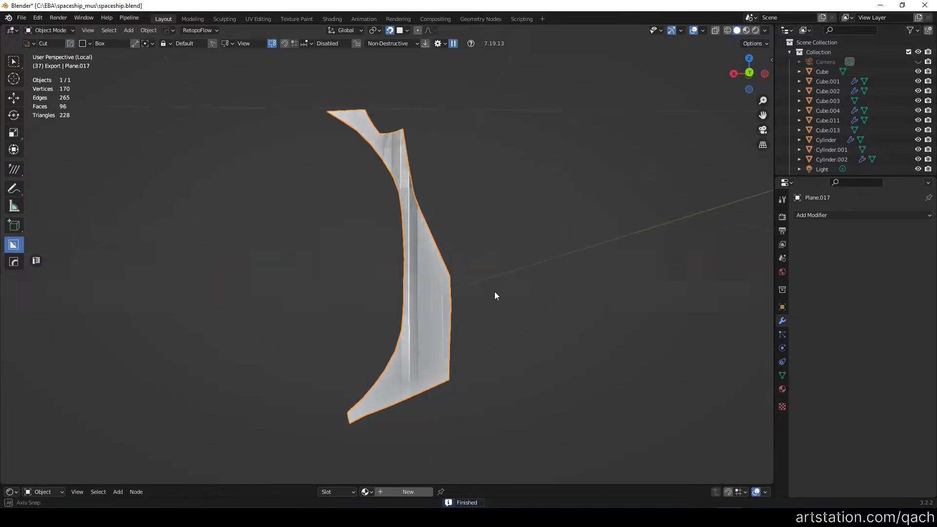
{"action": "key", "text": "Tab"}
{"action": "scroll", "coordinate": [480, 303], "scroll_direction": "up", "scroll_amount": 4}
{"action": "mouse_move", "coordinate": [509, 138]}
{"action": "middle_mouse_down"}
{"action": "mouse_move", "coordinate": [439, 184]}
{"action": "mouse_move", "coordinate": [408, 279]}
{"action": "middle_mouse_up"}
{"action": "key", "text": "KP_Divide"}
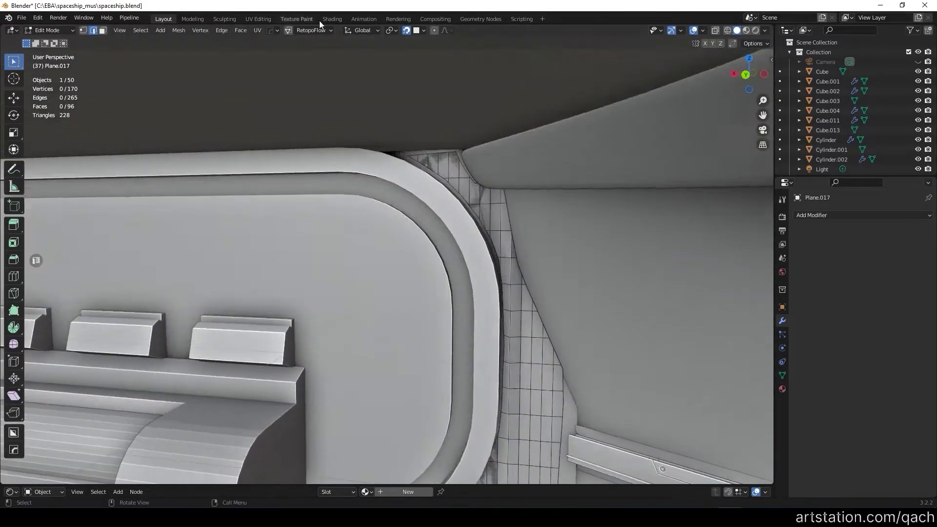
Step: Add and apply a level-2 Subdivision to the isolated patch, then exit local view
{"action": "left_click", "coordinate": [224, 19]}
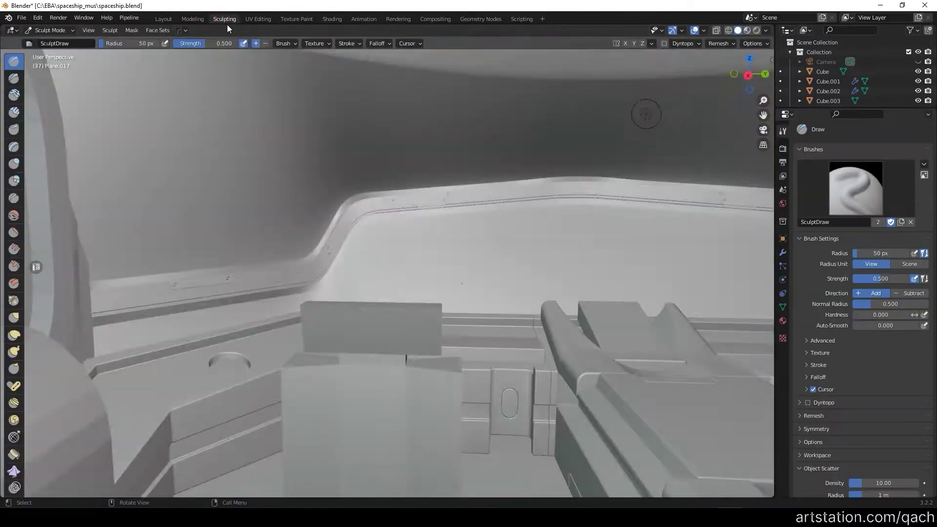
{"action": "mouse_move", "coordinate": [507, 157]}
{"action": "middle_mouse_down"}
{"action": "mouse_move", "coordinate": [368, 149]}
{"action": "mouse_move", "coordinate": [414, 310]}
{"action": "mouse_move", "coordinate": [424, 247]}
{"action": "middle_mouse_up"}
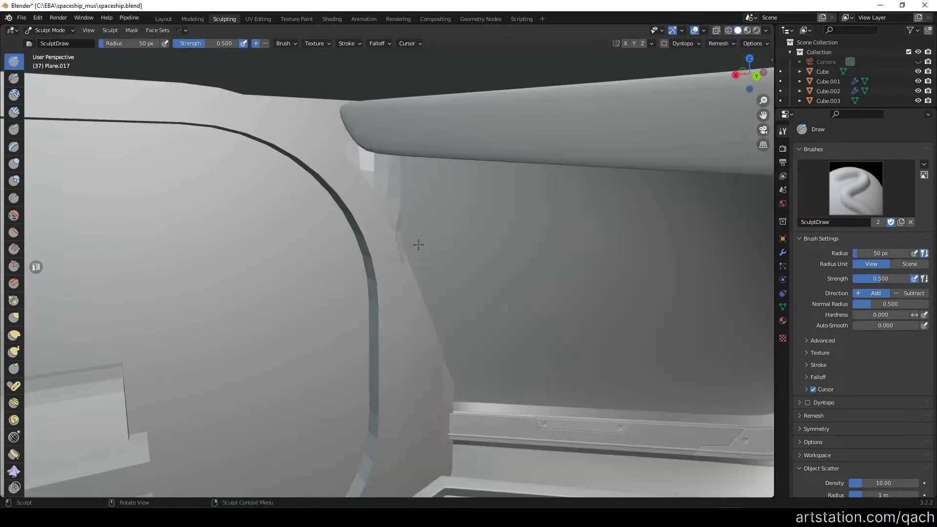
{"action": "key", "text": "ctrl+Page_Up"}
{"action": "key", "text": "KP_Divide"}
{"action": "middle_click_drag", "start_coordinate": [426, 200], "coordinate": [488, 293]}
{"action": "key", "text": "ctrl+2"}
{"action": "key", "text": "ctrl+a"}
{"action": "key", "text": "KP_Divide"}
{"action": "scroll", "coordinate": [488, 293], "scroll_direction": "up", "scroll_amount": 3}
{"action": "scroll", "coordinate": [488, 291], "scroll_direction": "down", "scroll_amount": 3}
Step: Apply a HardOps Cloth simulation to the patch, preview level 2 subdivision, then undo it
{"action": "key", "text": "q"}
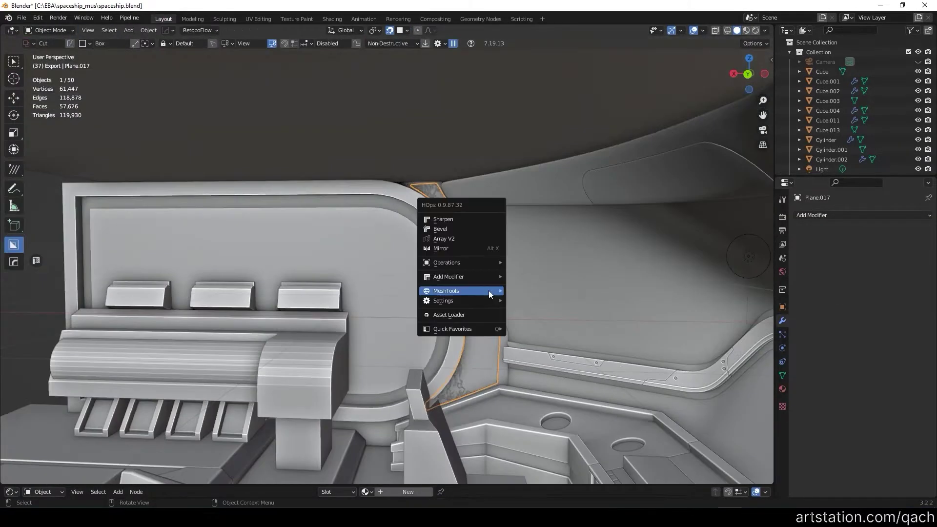
{"action": "left_click", "coordinate": [557, 277]}
{"action": "mouse_move", "coordinate": [453, 317]}
{"action": "middle_mouse_down"}
{"action": "mouse_move", "coordinate": [462, 206]}
{"action": "mouse_move", "coordinate": [483, 338]}
{"action": "middle_mouse_up"}
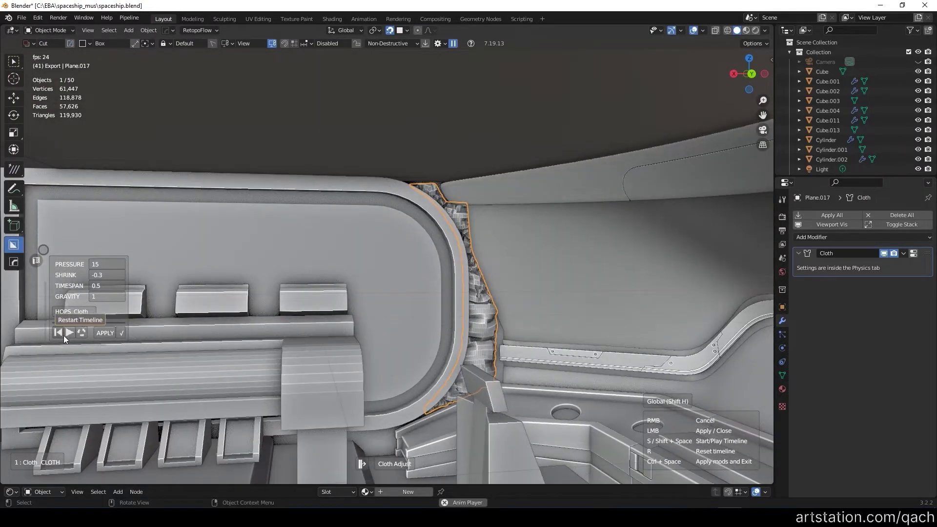
{"action": "key", "text": "ctrl+2"}
{"action": "mouse_move", "coordinate": [418, 324]}
{"action": "middle_mouse_down"}
{"action": "mouse_move", "coordinate": [444, 344]}
{"action": "mouse_move", "coordinate": [554, 219]}
{"action": "mouse_move", "coordinate": [598, 360]}
{"action": "mouse_move", "coordinate": [394, 209]}
{"action": "middle_mouse_up"}
{"action": "key", "text": "ctrl+z"}
{"action": "scroll", "coordinate": [400, 261], "scroll_direction": "up", "scroll_amount": 3}
Step: Restart the HardOps Cloth adjustment and play the cloth simulation
{"action": "key", "text": "q"}
{"action": "left_click", "coordinate": [608, 316]}
{"action": "left_click", "coordinate": [69, 334]}
{"action": "scroll", "coordinate": [109, 265], "scroll_direction": "down", "scroll_amount": 3}
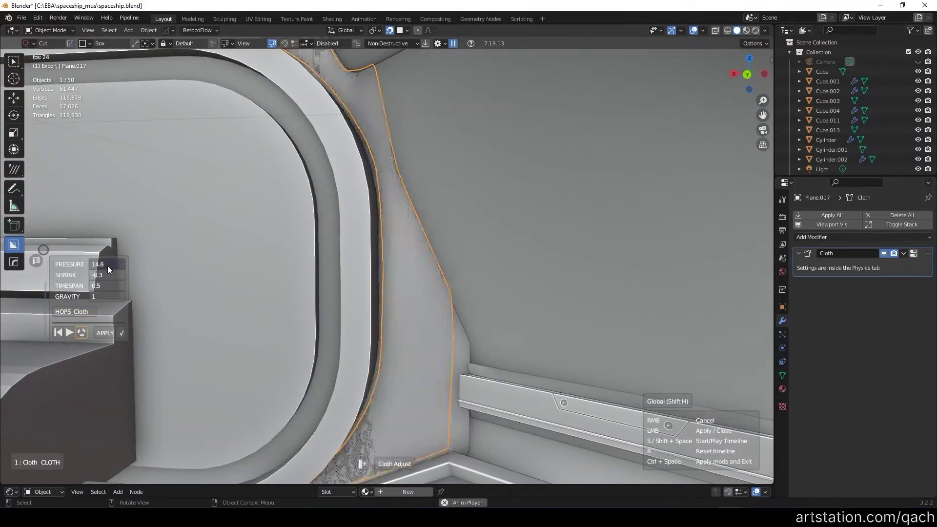
{"action": "scroll", "coordinate": [107, 273], "scroll_direction": "down", "scroll_amount": 1}
{"action": "scroll", "coordinate": [107, 274], "scroll_direction": "down", "scroll_amount": 3}
{"action": "scroll", "coordinate": [103, 284], "scroll_direction": "down", "scroll_amount": 1}
{"action": "scroll", "coordinate": [101, 296], "scroll_direction": "up", "scroll_amount": 8}
Step: Preview the settled cloth with level 2 subdivision, then remove it again
{"action": "key", "text": "ctrl+2"}
{"action": "mouse_move", "coordinate": [411, 320]}
{"action": "middle_mouse_down"}
{"action": "mouse_move", "coordinate": [459, 313]}
{"action": "mouse_move", "coordinate": [494, 345]}
{"action": "mouse_move", "coordinate": [370, 309]}
{"action": "mouse_move", "coordinate": [406, 338]}
{"action": "mouse_move", "coordinate": [411, 361]}
{"action": "middle_mouse_up"}
{"action": "scroll", "coordinate": [436, 341], "scroll_direction": "up", "scroll_amount": 3}
{"action": "key", "text": "ctrl+z"}
Step: Move the cloth's edge vertices with proportional falloff and replay the simulation
{"action": "key", "text": "Tab"}
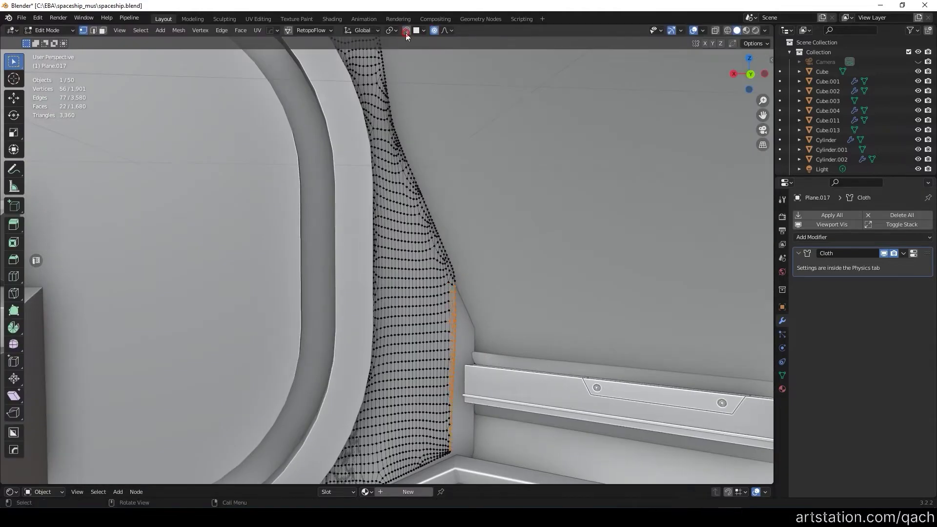
{"action": "key", "text": "o"}
{"action": "middle_click_drag", "start_coordinate": [415, 338], "coordinate": [437, 267]}
{"action": "scroll", "coordinate": [437, 267], "scroll_direction": "up", "scroll_amount": 3}
{"action": "key", "text": "g"}
{"action": "left_click", "coordinate": [432, 373]}
{"action": "key", "text": "Tab"}
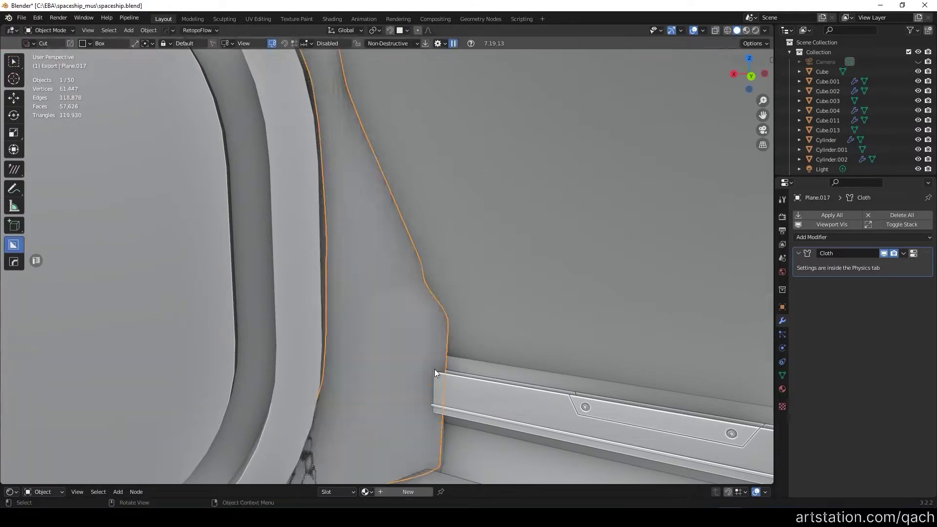
{"action": "middle_click_drag", "start_coordinate": [435, 371], "coordinate": [306, 277]}
{"action": "key", "text": "space"}
Step: Add level 2 subdivision to the cloth, then set up mirroring on another selected object
{"action": "key", "text": "ctrl+2"}
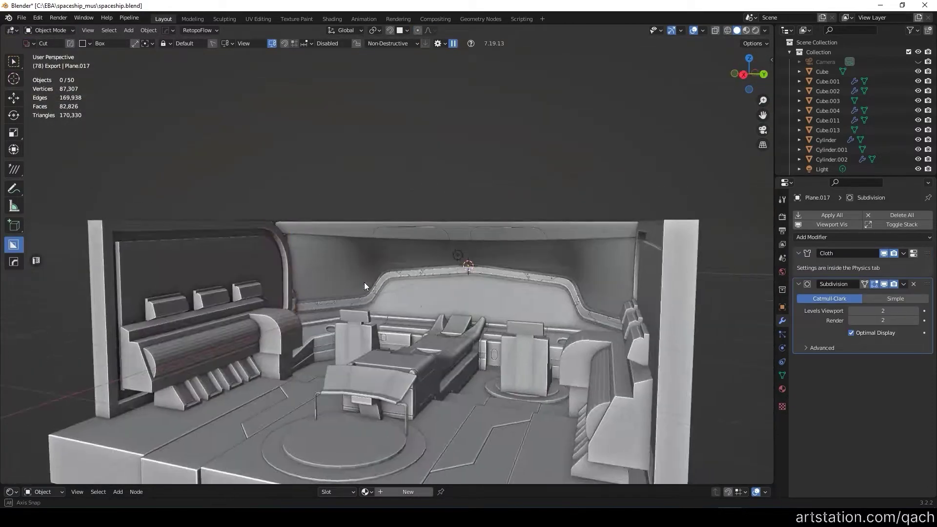
{"action": "mouse_move", "coordinate": [364, 282]}
{"action": "middle_mouse_down"}
{"action": "mouse_move", "coordinate": [171, 286]}
{"action": "mouse_move", "coordinate": [348, 318]}
{"action": "mouse_move", "coordinate": [297, 295]}
{"action": "middle_mouse_up"}
{"action": "left_click", "coordinate": [361, 253]}
{"action": "scroll", "coordinate": [362, 253], "scroll_direction": "down", "scroll_amount": 6}
{"action": "key", "text": "alt+x"}
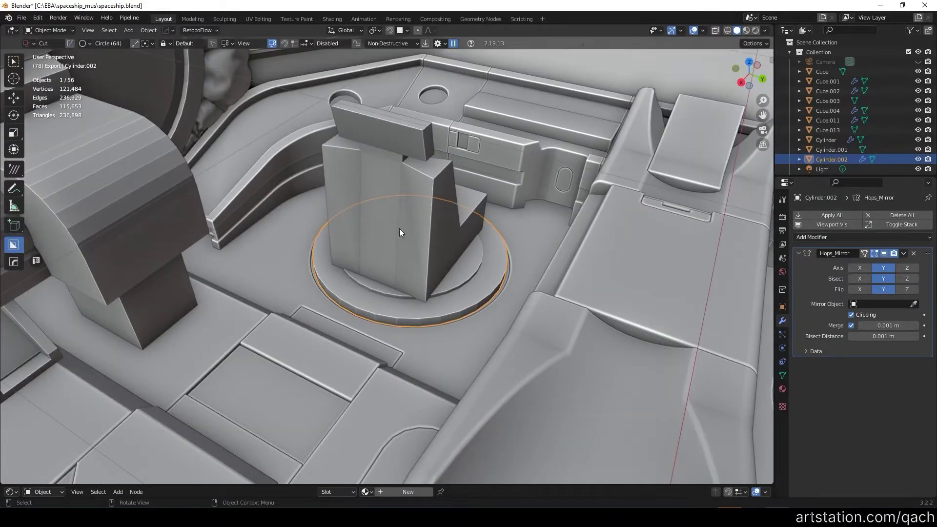
Step: Add a new cube to the scene
{"action": "scroll", "coordinate": [336, 257], "scroll_direction": "down", "scroll_amount": 5}
{"action": "mouse_move", "coordinate": [335, 257]}
{"action": "middle_mouse_down"}
{"action": "mouse_move", "coordinate": [544, 247]}
{"action": "mouse_move", "coordinate": [660, 266]}
{"action": "mouse_move", "coordinate": [452, 297]}
{"action": "middle_mouse_up"}
{"action": "scroll", "coordinate": [647, 253], "scroll_direction": "down", "scroll_amount": 3}
{"action": "scroll", "coordinate": [452, 298], "scroll_direction": "up", "scroll_amount": 3}
{"action": "key", "text": "shift+a"}
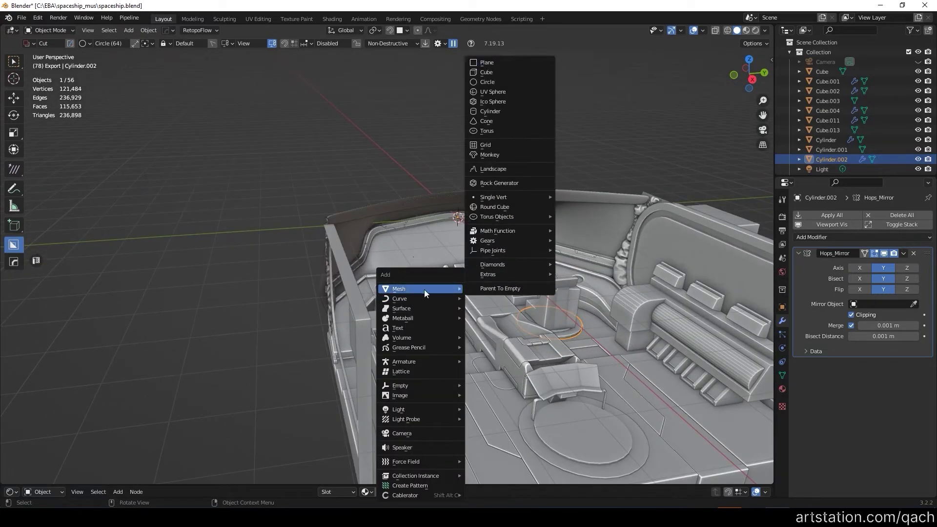
{"action": "left_click", "coordinate": [485, 72]}
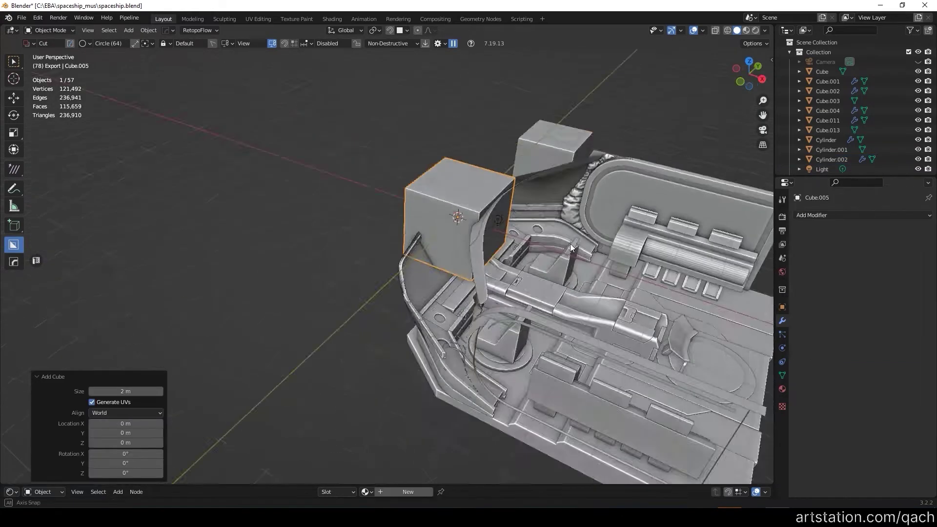
{"action": "middle_click_drag", "start_coordinate": [570, 245], "coordinate": [516, 168]}
{"action": "scroll", "coordinate": [515, 168], "scroll_direction": "up", "scroll_amount": 3}
Step: Scale the cube thin along the X axis
{"action": "key", "text": "s"}
{"action": "key", "text": "x"}
{"action": "left_click", "coordinate": [509, 208]}
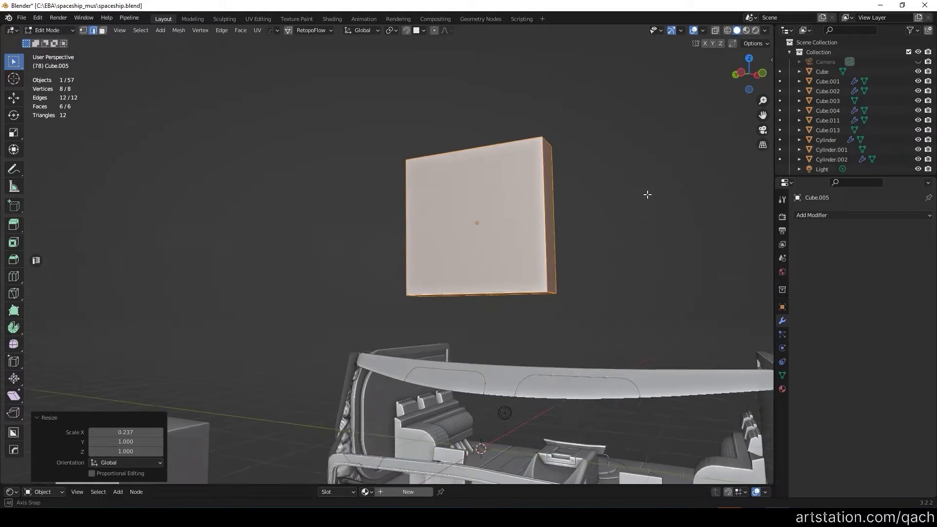
{"action": "middle_click_drag", "start_coordinate": [647, 195], "coordinate": [537, 220]}
Step: In Edit Mode, shift an edge and the top face of the block along X
{"action": "key", "text": "Tab"}
{"action": "left_click", "coordinate": [507, 168]}
{"action": "key", "text": "g"}
{"action": "key", "text": "x"}
{"action": "left_click", "coordinate": [478, 157]}
{"action": "mouse_move", "coordinate": [478, 157]}
{"action": "middle_mouse_down"}
{"action": "mouse_move", "coordinate": [526, 154]}
{"action": "mouse_move", "coordinate": [482, 153]}
{"action": "middle_mouse_up"}
{"action": "key", "text": "g"}
{"action": "key", "text": "x"}
{"action": "left_click", "coordinate": [540, 155]}
{"action": "left_click", "coordinate": [544, 148]}
Step: Add two centred loop cuts and raise the middle top face into a tab
{"action": "key", "text": "ctrl+r"}
{"action": "key", "text": "Escape"}
{"action": "mouse_move", "coordinate": [575, 147]}
{"action": "middle_mouse_down"}
{"action": "mouse_move", "coordinate": [647, 153]}
{"action": "mouse_move", "coordinate": [402, 184]}
{"action": "mouse_move", "coordinate": [512, 129]}
{"action": "mouse_move", "coordinate": [454, 144]}
{"action": "middle_mouse_up"}
{"action": "key", "text": "ctrl+r"}
{"action": "scroll", "coordinate": [454, 145], "scroll_direction": "up", "scroll_amount": 1}
{"action": "left_click", "coordinate": [454, 144]}
{"action": "right_click", "coordinate": [454, 145]}
{"action": "key", "text": "Escape"}
{"action": "left_click", "coordinate": [464, 150]}
{"action": "key", "text": "g"}
{"action": "key", "text": "z"}
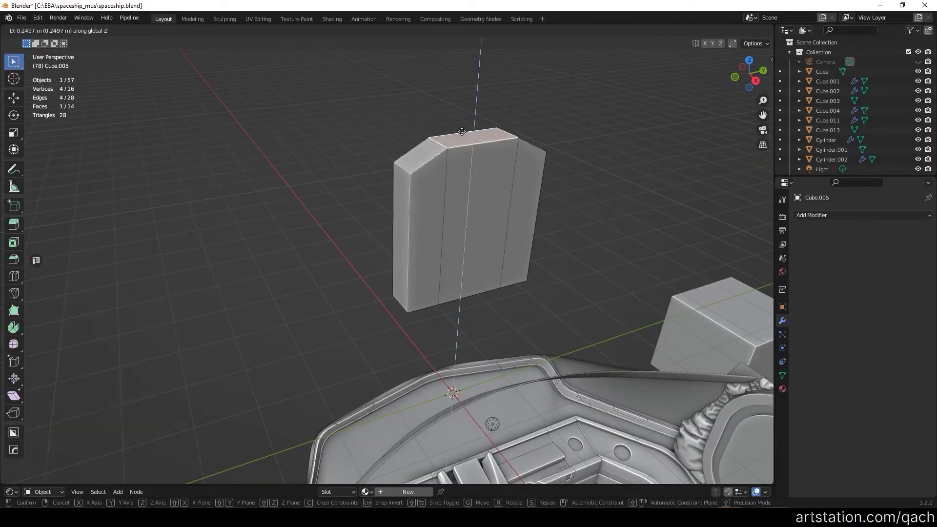
{"action": "left_click", "coordinate": [463, 114]}
Step: Bevel the raised tab's edges and add a Weighted Normal modifier via HardOps
{"action": "middle_click_drag", "start_coordinate": [464, 113], "coordinate": [466, 210]}
{"action": "left_click", "coordinate": [466, 210]}
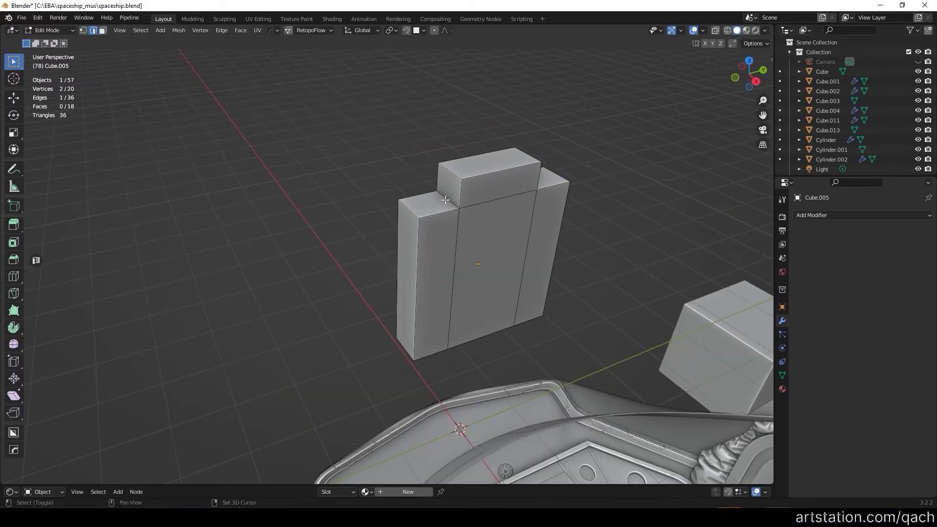
{"action": "left_click", "coordinate": [527, 235], "text": "alt+shift"}
{"action": "mouse_move", "coordinate": [527, 235]}
{"action": "middle_mouse_down"}
{"action": "mouse_move", "coordinate": [489, 179]}
{"action": "mouse_move", "coordinate": [518, 186]}
{"action": "middle_mouse_up"}
{"action": "left_click", "coordinate": [487, 157]}
{"action": "key", "text": "ctrl+b"}
{"action": "middle_click_drag", "start_coordinate": [461, 178], "coordinate": [683, 145]}
{"action": "key", "text": "ctrl+b"}
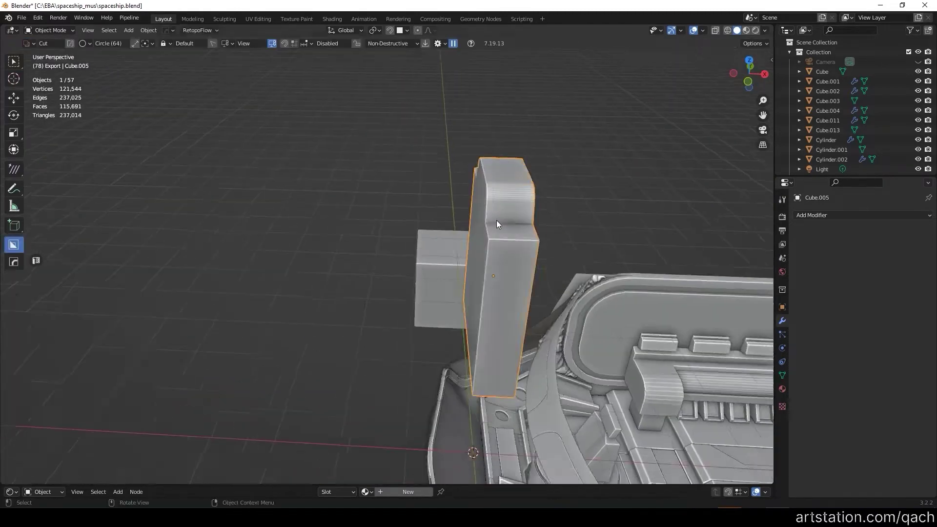
{"action": "key", "text": "q"}
{"action": "left_click", "coordinate": [537, 266]}
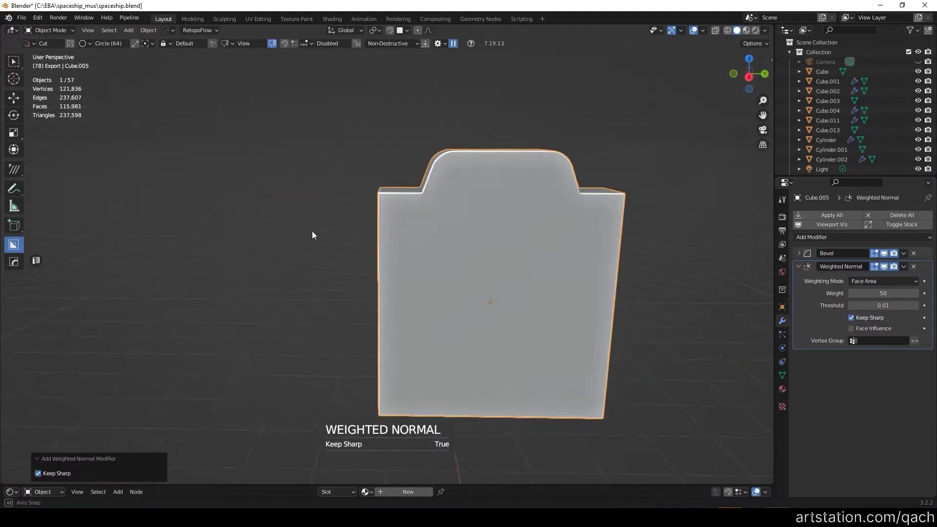
Step: Add a horizontal edge loop across the block and slide it along Y
{"action": "middle_click_drag", "start_coordinate": [312, 230], "coordinate": [363, 250]}
{"action": "key", "text": "Tab"}
{"action": "key", "text": "ctrl+r"}
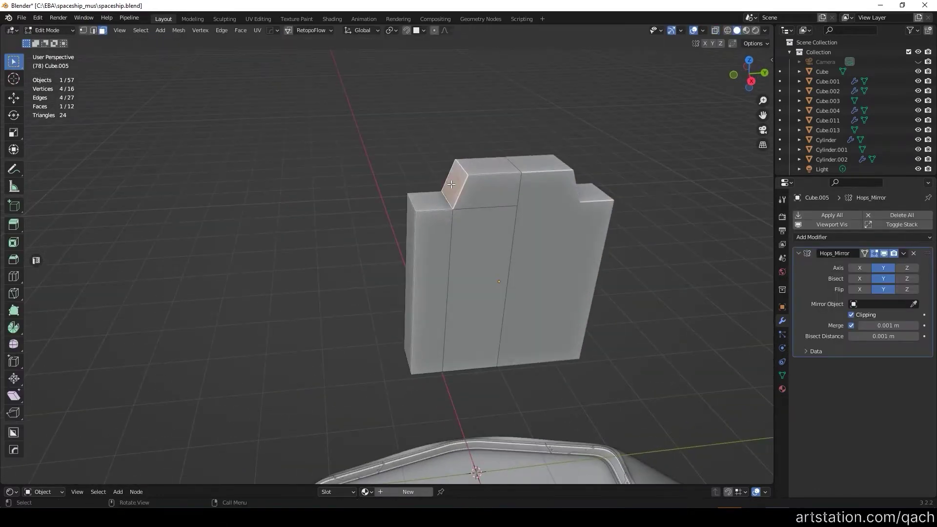
{"action": "middle_click_drag", "start_coordinate": [451, 184], "coordinate": [453, 176]}
{"action": "key", "text": "g"}
{"action": "key", "text": "y"}
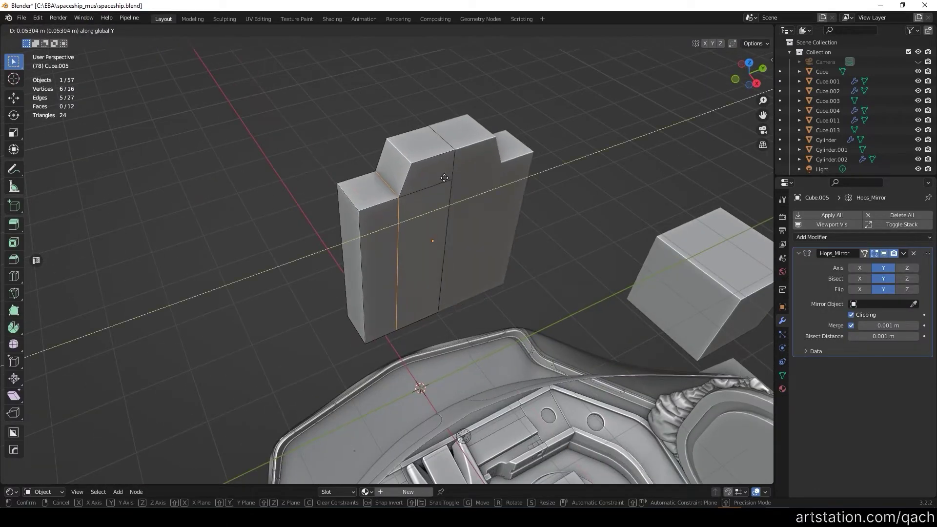
{"action": "left_click", "coordinate": [444, 178]}
Step: Add a HardOps Bevel modifier to the block
{"action": "key", "text": "Tab"}
{"action": "key", "text": "q"}
{"action": "left_click", "coordinate": [435, 147]}
{"action": "left_click", "coordinate": [427, 98]}
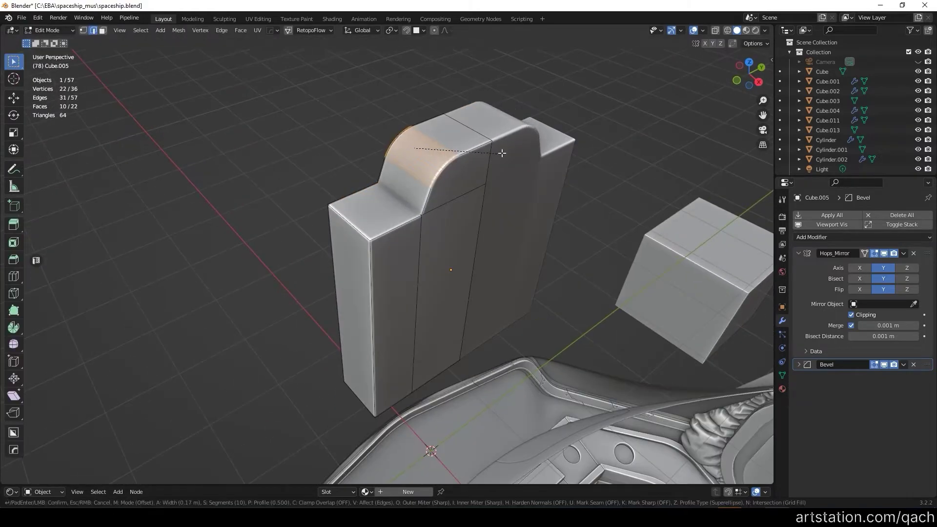
Step: Bevel the top shoulder edge into a curve and shift it along Y
{"action": "left_click", "coordinate": [355, 229]}
{"action": "key", "text": "ctrl+b"}
{"action": "middle_click_drag", "start_coordinate": [559, 244], "coordinate": [439, 293]}
{"action": "key", "text": "g"}
{"action": "key", "text": "y"}
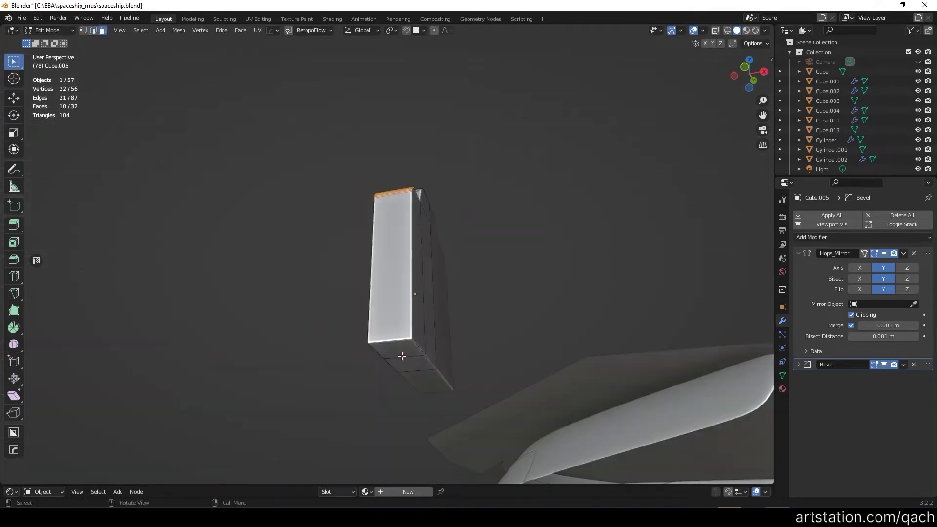
{"action": "left_click", "coordinate": [527, 327]}
Step: Shift the selected part of the block sideways along X and down along Z
{"action": "mouse_move", "coordinate": [527, 326]}
{"action": "middle_mouse_down"}
{"action": "mouse_move", "coordinate": [318, 303]}
{"action": "mouse_move", "coordinate": [317, 341]}
{"action": "mouse_move", "coordinate": [413, 217]}
{"action": "mouse_move", "coordinate": [477, 223]}
{"action": "mouse_move", "coordinate": [559, 203]}
{"action": "middle_mouse_up"}
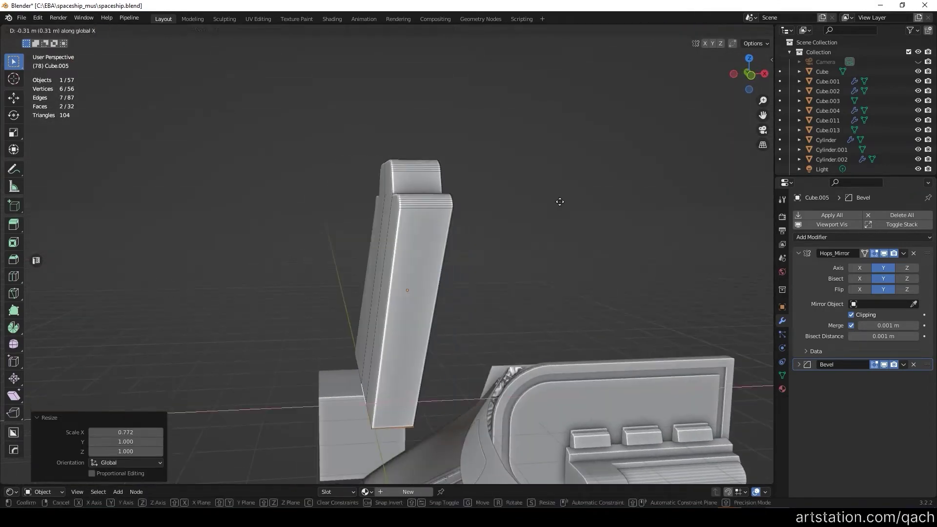
{"action": "key", "text": "g"}
{"action": "key", "text": "x"}
{"action": "left_click", "coordinate": [542, 259]}
{"action": "mouse_move", "coordinate": [542, 259]}
{"action": "middle_mouse_down"}
{"action": "mouse_move", "coordinate": [651, 260]}
{"action": "mouse_move", "coordinate": [309, 257]}
{"action": "mouse_move", "coordinate": [488, 220]}
{"action": "mouse_move", "coordinate": [373, 188]}
{"action": "mouse_move", "coordinate": [590, 191]}
{"action": "middle_mouse_up"}
{"action": "key", "text": "g"}
{"action": "key", "text": "z"}
{"action": "left_click", "coordinate": [530, 236]}
Step: Rotate the seat block on X to tilt it backward
{"action": "key", "text": "Tab"}
{"action": "key", "text": "r"}
{"action": "key", "text": "x"}
{"action": "left_click", "coordinate": [523, 253]}
Step: Isolate the seat-back block and move selected faces along Y
{"action": "key", "text": "Tab"}
{"action": "mouse_move", "coordinate": [500, 262]}
{"action": "middle_mouse_down"}
{"action": "mouse_move", "coordinate": [398, 278]}
{"action": "mouse_move", "coordinate": [390, 341]}
{"action": "middle_mouse_up"}
{"action": "key", "text": "KP_Divide"}
{"action": "key", "text": "3"}
{"action": "left_click", "coordinate": [393, 385]}
{"action": "key", "text": "g"}
{"action": "key", "text": "y"}
{"action": "key", "text": "g"}
{"action": "key", "text": "y"}
{"action": "mouse_move", "coordinate": [395, 384]}
{"action": "middle_mouse_down"}
{"action": "mouse_move", "coordinate": [449, 343]}
{"action": "mouse_move", "coordinate": [648, 320]}
{"action": "mouse_move", "coordinate": [396, 249]}
{"action": "middle_mouse_up"}
Step: Move the seat-back block's left side face along Y to reshape its outline
{"action": "left_click", "coordinate": [464, 336]}
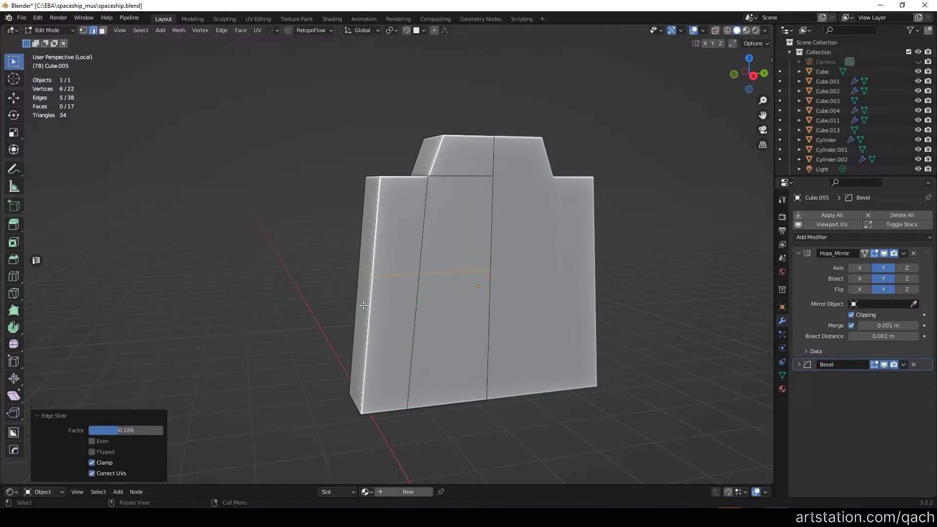
{"action": "left_click", "coordinate": [358, 331]}
{"action": "middle_click_drag", "start_coordinate": [357, 331], "coordinate": [389, 410]}
{"action": "left_click", "coordinate": [389, 409], "text": "shift"}
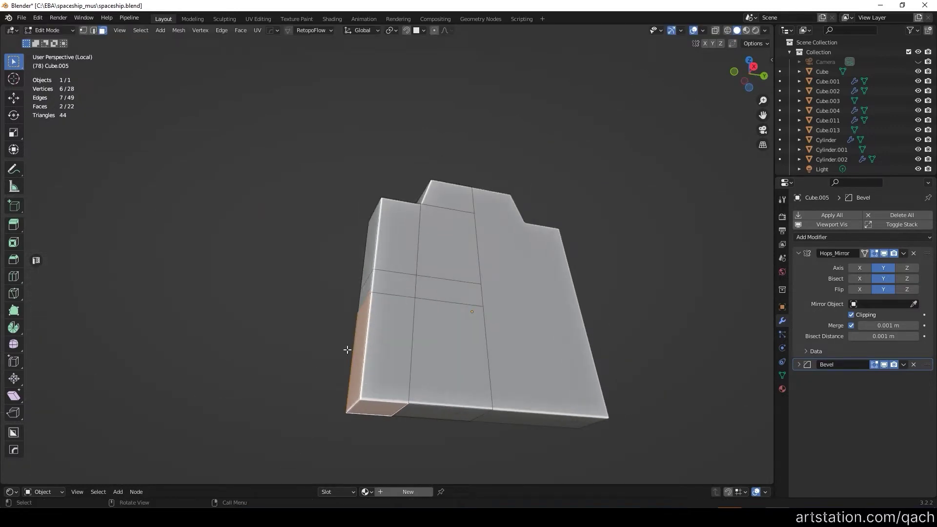
{"action": "key", "text": "g"}
{"action": "key", "text": "y"}
{"action": "left_click", "coordinate": [376, 362]}
{"action": "mouse_move", "coordinate": [376, 361]}
{"action": "middle_mouse_down"}
{"action": "mouse_move", "coordinate": [393, 341]}
{"action": "mouse_move", "coordinate": [577, 346]}
{"action": "middle_mouse_up"}
{"action": "middle_click_drag", "start_coordinate": [163, 269], "coordinate": [457, 205]}
Step: Add an edge loop down the block and select its top edge
{"action": "key", "text": "ctrl+r"}
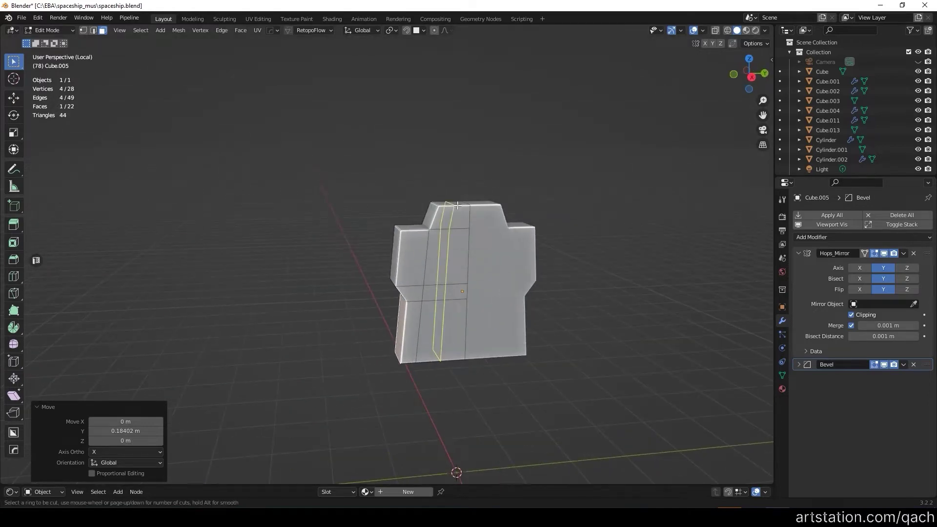
{"action": "key", "text": "2"}
{"action": "left_click", "coordinate": [447, 208]}
{"action": "key", "text": "g"}
{"action": "key", "text": "z"}
{"action": "left_click", "coordinate": [737, 251]}
{"action": "mouse_move", "coordinate": [736, 251]}
{"action": "middle_mouse_down"}
{"action": "mouse_move", "coordinate": [445, 182]}
{"action": "mouse_move", "coordinate": [512, 243]}
{"action": "middle_mouse_up"}
{"action": "key", "text": "Escape"}
Step: Lower the block's top edge along Z
{"action": "mouse_move", "coordinate": [533, 212]}
{"action": "middle_mouse_down"}
{"action": "mouse_move", "coordinate": [322, 188]}
{"action": "mouse_move", "coordinate": [401, 294]}
{"action": "middle_mouse_up"}
{"action": "key", "text": "g"}
{"action": "key", "text": "z"}
{"action": "left_click", "coordinate": [322, 189]}
{"action": "left_click", "coordinate": [383, 400]}
{"action": "mouse_move", "coordinate": [401, 345]}
{"action": "middle_mouse_down"}
{"action": "mouse_move", "coordinate": [382, 399]}
{"action": "mouse_move", "coordinate": [727, 424]}
{"action": "mouse_move", "coordinate": [325, 394]}
{"action": "middle_mouse_up"}
Step: Shift the edge near the bottom corner along X
{"action": "left_click", "coordinate": [390, 394]}
{"action": "left_click", "coordinate": [420, 398]}
{"action": "key", "text": "g"}
{"action": "key", "text": "x"}
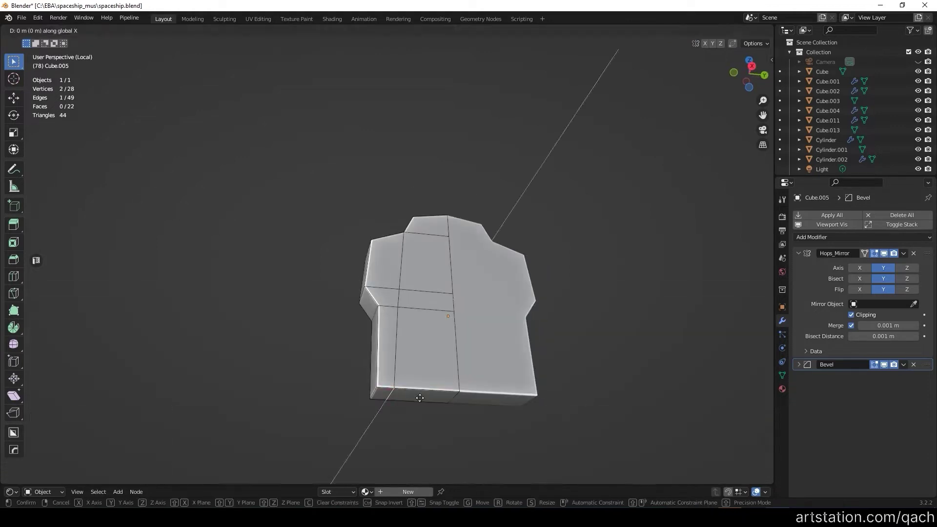
{"action": "left_click", "coordinate": [426, 397]}
{"action": "middle_click_drag", "start_coordinate": [426, 396], "coordinate": [490, 332]}
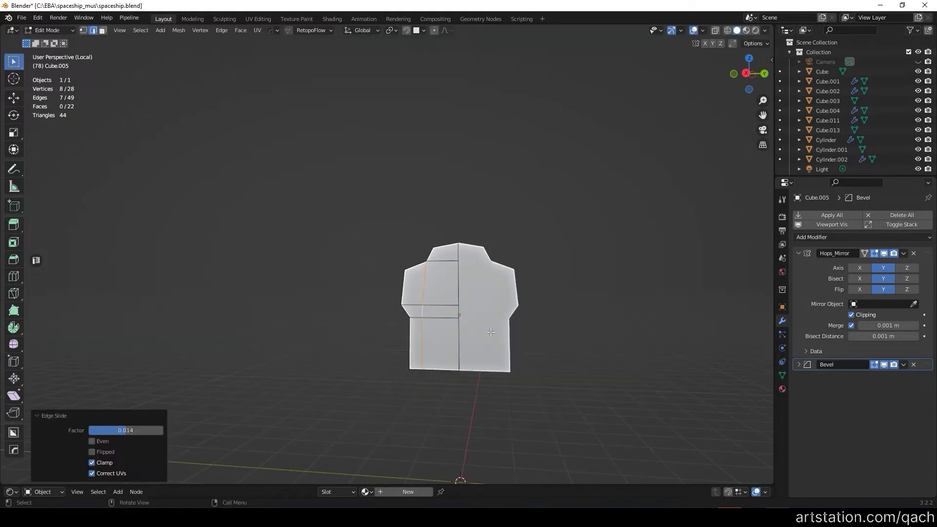
{"action": "key", "text": "Tab"}
{"action": "middle_click_drag", "start_coordinate": [710, 324], "coordinate": [589, 279]}
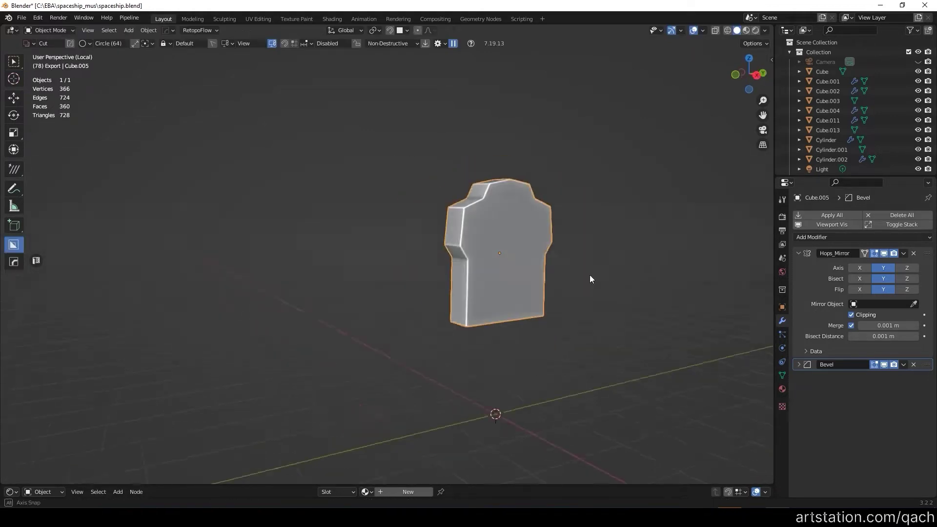
Step: Duplicate the seat-back block and place the copy beside it along X
{"action": "key", "text": "shift+d"}
{"action": "key", "text": "Escape"}
{"action": "key", "text": "s"}
{"action": "scroll", "coordinate": [461, 197], "scroll_direction": "up", "scroll_amount": 4}
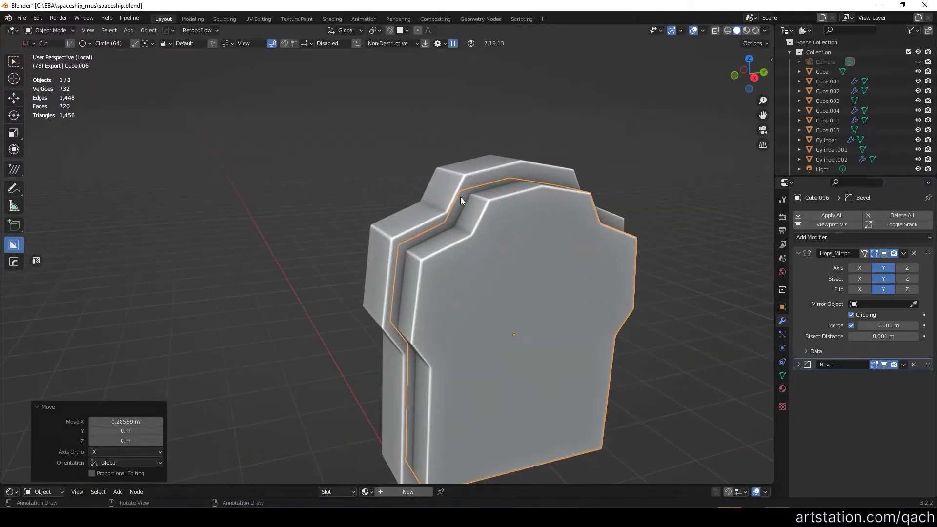
{"action": "key", "text": "ctrl+KP_Subtract"}
{"action": "mouse_move", "coordinate": [493, 216]}
{"action": "middle_mouse_down"}
{"action": "mouse_move", "coordinate": [466, 201]}
{"action": "mouse_move", "coordinate": [491, 250]}
{"action": "middle_mouse_up"}
{"action": "key", "text": "ctrl+KP_Subtract"}
{"action": "middle_click_drag", "start_coordinate": [405, 198], "coordinate": [443, 180]}
{"action": "key", "text": "g"}
{"action": "key", "text": "x"}
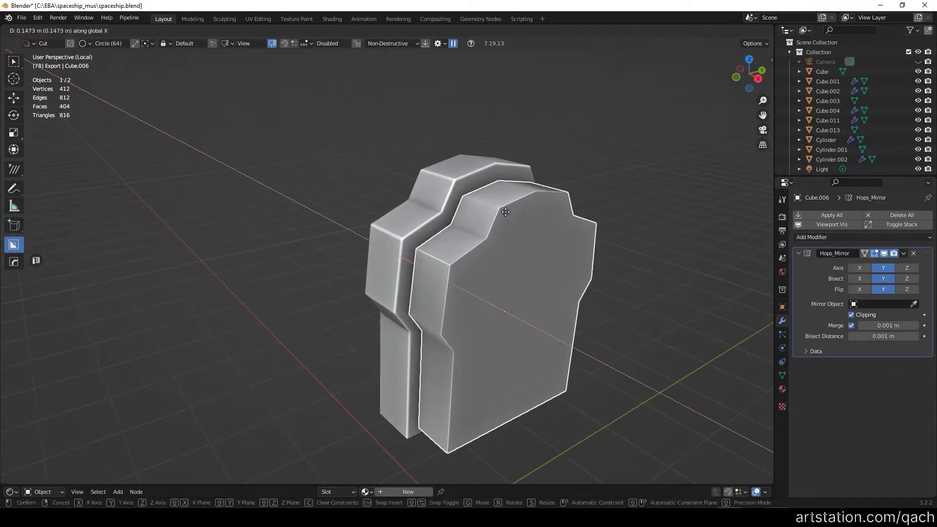
{"action": "left_click", "coordinate": [415, 251]}
{"action": "middle_click_drag", "start_coordinate": [415, 250], "coordinate": [475, 241]}
Step: Narrow the left block and bevel its top edge
{"action": "left_click", "coordinate": [442, 273]}
{"action": "key", "text": "Tab"}
{"action": "middle_click_drag", "start_coordinate": [442, 274], "coordinate": [446, 366]}
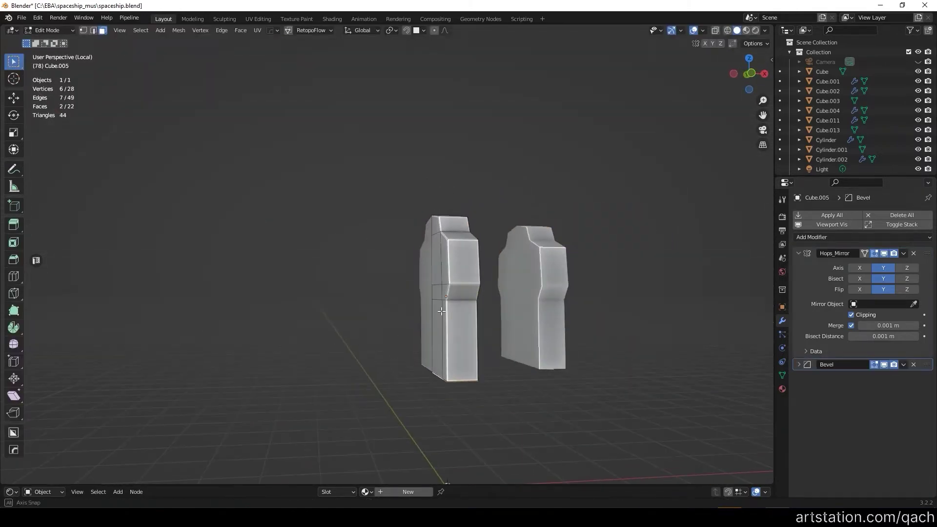
{"action": "left_click", "coordinate": [571, 211]}
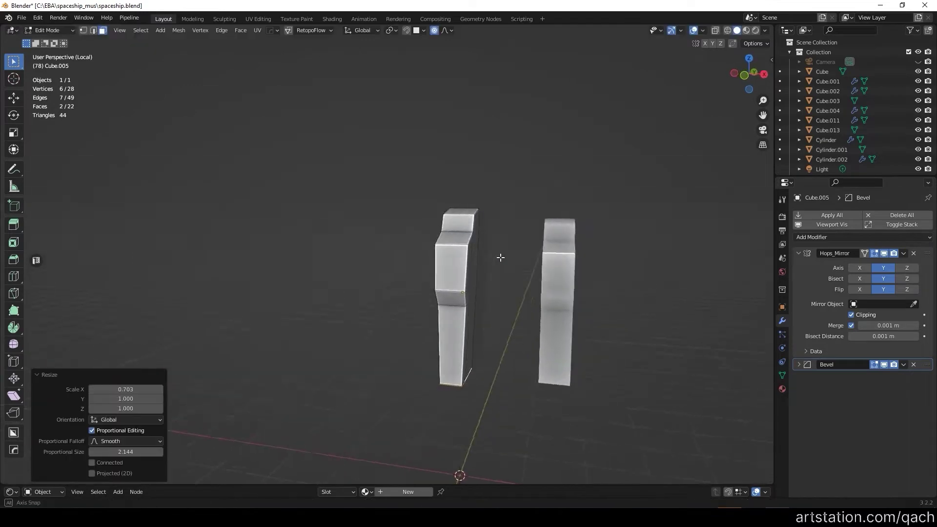
{"action": "middle_click_drag", "start_coordinate": [490, 260], "coordinate": [493, 257]}
{"action": "scroll", "coordinate": [493, 257], "scroll_direction": "up", "scroll_amount": 3}
{"action": "left_click", "coordinate": [505, 207]}
{"action": "key", "text": "ctrl+b"}
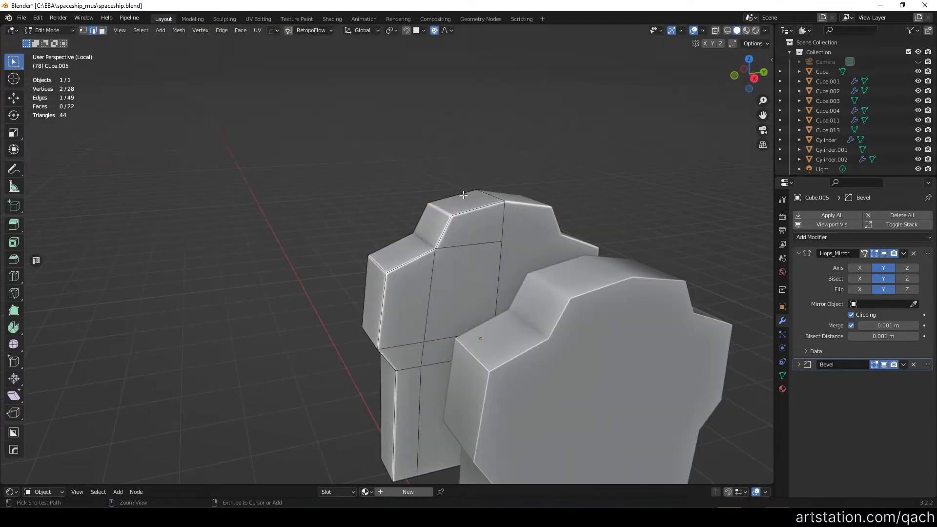
{"action": "scroll", "coordinate": [426, 238], "scroll_direction": "down", "scroll_amount": 4}
{"action": "middle_click_drag", "start_coordinate": [427, 239], "coordinate": [457, 326]}
Step: Flatten the left block's selected geometry to zero along Y
{"action": "key", "text": "alt+a"}
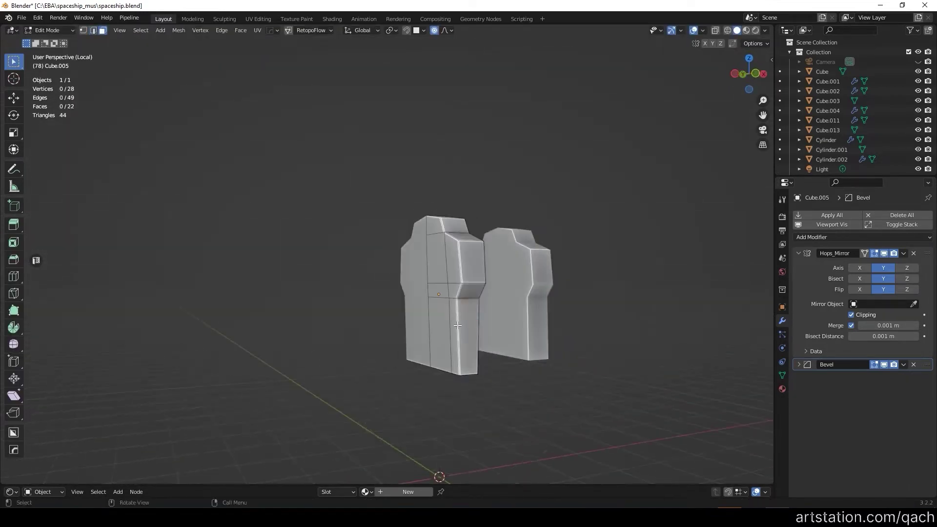
{"action": "key", "text": "y"}
{"action": "key", "text": "0"}
{"action": "key", "text": "Return"}
{"action": "mouse_move", "coordinate": [690, 177]}
{"action": "middle_mouse_down"}
{"action": "mouse_move", "coordinate": [521, 253]}
{"action": "mouse_move", "coordinate": [429, 221]}
{"action": "mouse_move", "coordinate": [488, 273]}
{"action": "middle_mouse_up"}
{"action": "key", "text": "s"}
{"action": "key", "text": "Escape"}
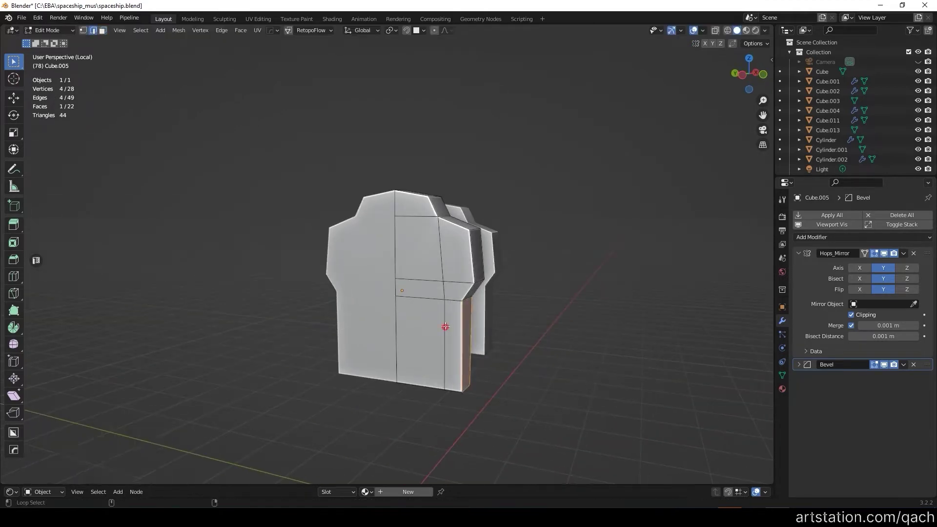
{"action": "mouse_move", "coordinate": [524, 329]}
{"action": "middle_mouse_down"}
{"action": "mouse_move", "coordinate": [286, 317]}
{"action": "mouse_move", "coordinate": [403, 224]}
{"action": "middle_mouse_up"}
{"action": "left_click", "coordinate": [398, 322]}
Step: Add a Weighted Normal modifier to Cube.005 via the HardOps Q menu
{"action": "key", "text": "Tab"}
{"action": "key", "text": "q"}
{"action": "left_click", "coordinate": [549, 348]}
{"action": "middle_click_drag", "start_coordinate": [549, 347], "coordinate": [268, 294]}
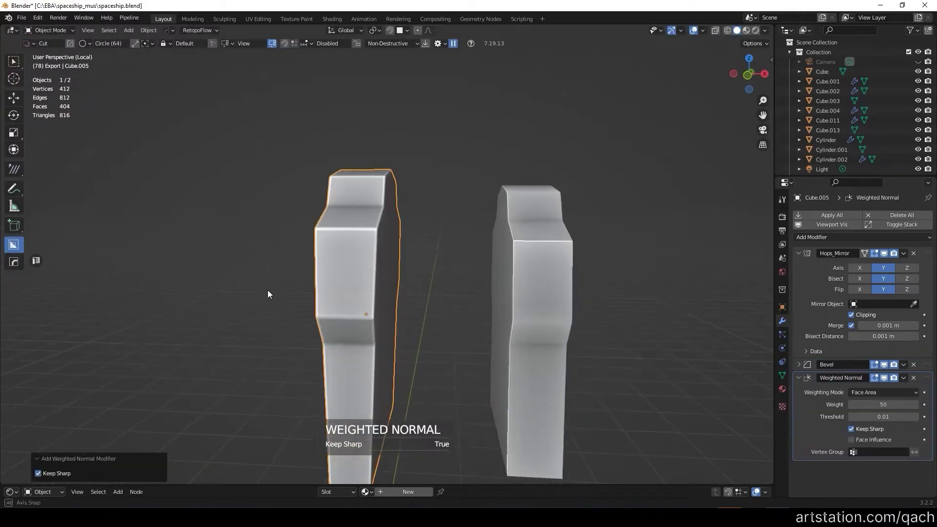
Step: Flatten the left block's top face along Z and round its top edge with a bevel
{"action": "mouse_move", "coordinate": [426, 217]}
{"action": "middle_mouse_down"}
{"action": "mouse_move", "coordinate": [280, 237]}
{"action": "mouse_move", "coordinate": [328, 177]}
{"action": "middle_mouse_up"}
{"action": "key", "text": "Tab"}
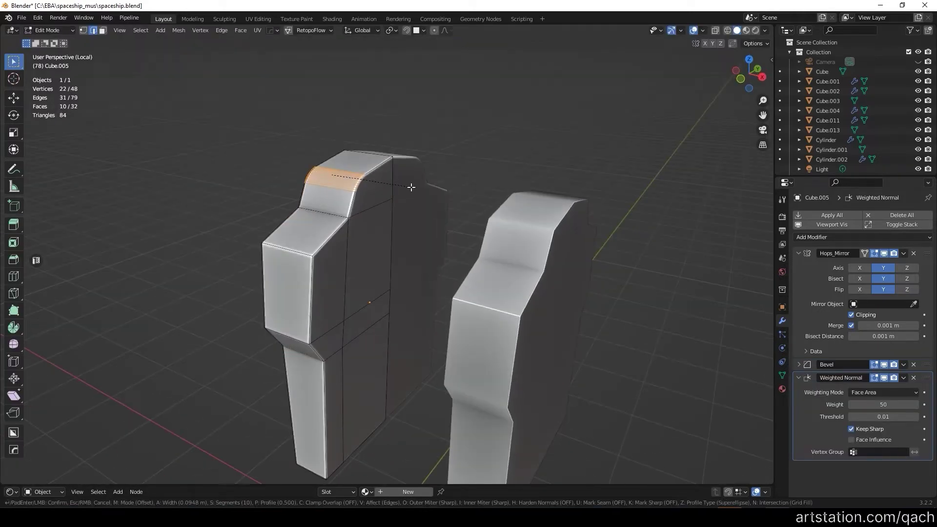
{"action": "key", "text": "s"}
{"action": "key", "text": "z"}
{"action": "key", "text": "0"}
{"action": "key", "text": "Return"}
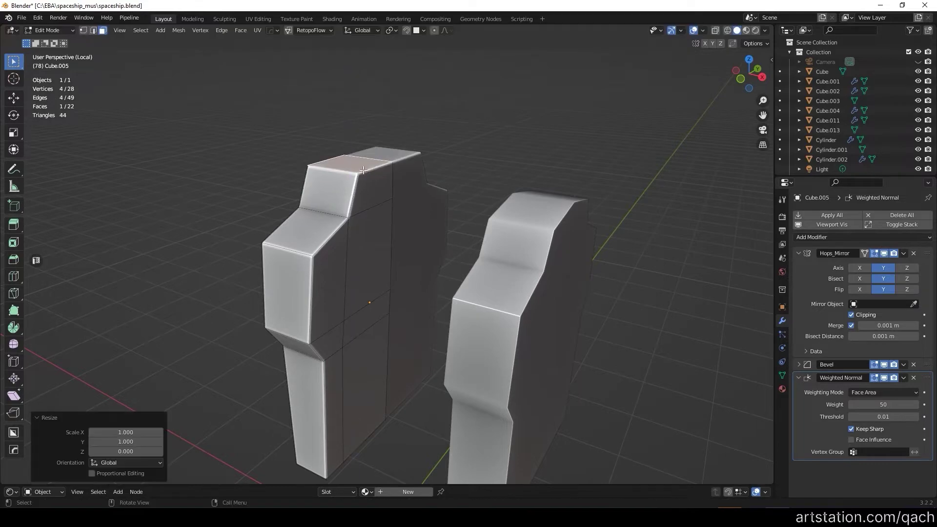
{"action": "left_click", "coordinate": [395, 200]}
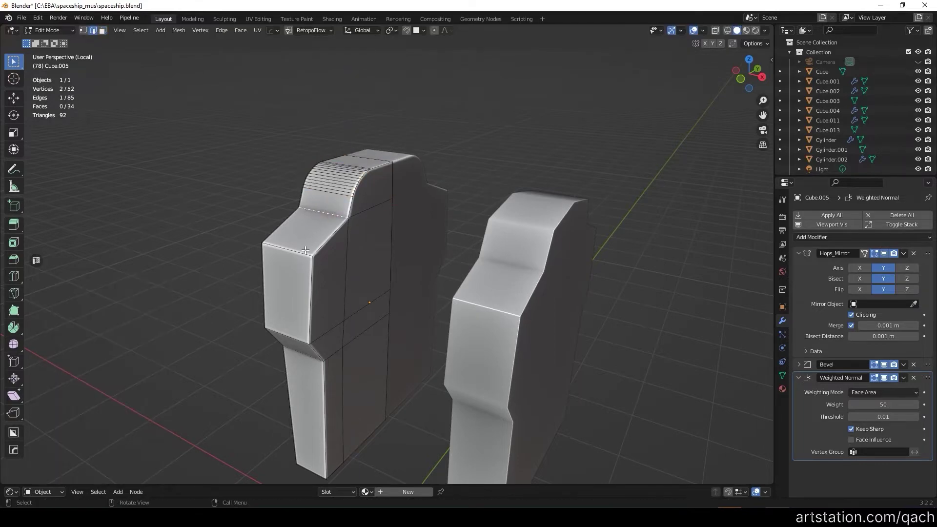
{"action": "key", "text": "Tab"}
{"action": "mouse_move", "coordinate": [394, 199]}
{"action": "middle_mouse_down"}
{"action": "mouse_move", "coordinate": [268, 191]}
{"action": "mouse_move", "coordinate": [448, 211]}
{"action": "mouse_move", "coordinate": [271, 201]}
{"action": "mouse_move", "coordinate": [589, 198]}
{"action": "mouse_move", "coordinate": [257, 224]}
{"action": "mouse_move", "coordinate": [472, 213]}
{"action": "mouse_move", "coordinate": [285, 331]}
{"action": "mouse_move", "coordinate": [304, 293]}
{"action": "mouse_move", "coordinate": [368, 232]}
{"action": "middle_mouse_up"}
Step: Cut a small rounded rectangular recess into the block's upper front with BoxCutter
{"action": "key", "text": "d"}
{"action": "left_click", "coordinate": [381, 275]}
{"action": "left_click_drag", "start_coordinate": [368, 224], "coordinate": [394, 273]}
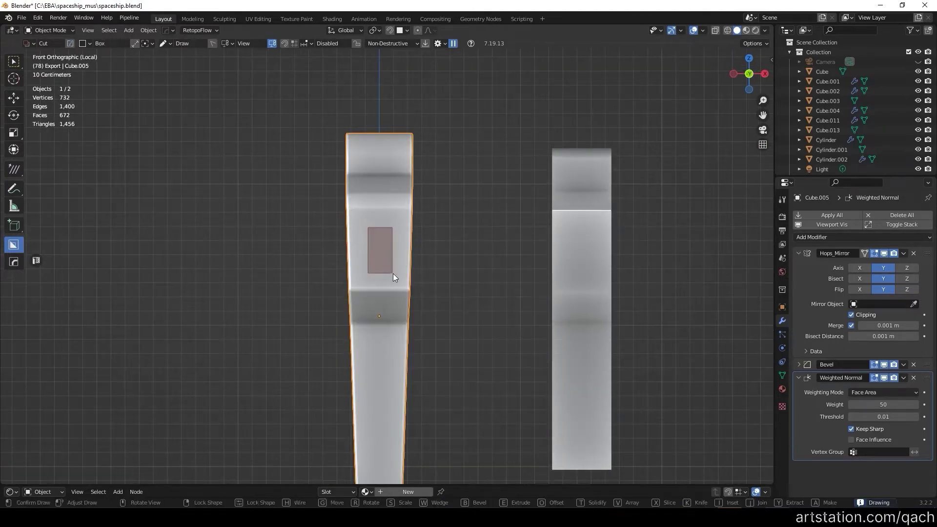
{"action": "middle_click_drag", "start_coordinate": [391, 268], "coordinate": [332, 297]}
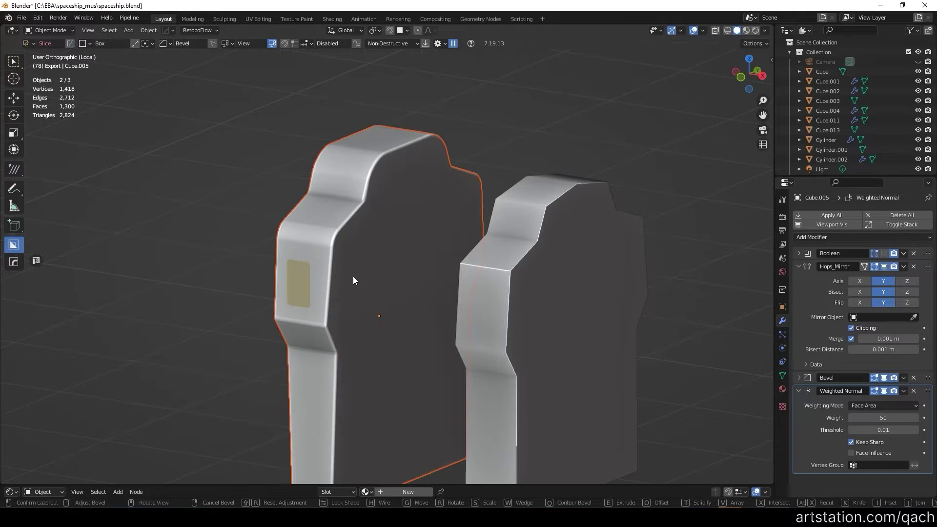
{"action": "left_click", "coordinate": [320, 281]}
{"action": "middle_click_drag", "start_coordinate": [242, 286], "coordinate": [207, 282]}
{"action": "mouse_move", "coordinate": [325, 343]}
{"action": "middle_mouse_down"}
{"action": "mouse_move", "coordinate": [326, 377]}
{"action": "mouse_move", "coordinate": [375, 341]}
{"action": "mouse_move", "coordinate": [382, 351]}
{"action": "middle_mouse_up"}
Step: Loop-cut the lower section and extend its faces 0.148 m along X
{"action": "key", "text": "Tab"}
{"action": "key", "text": "ctrl+r"}
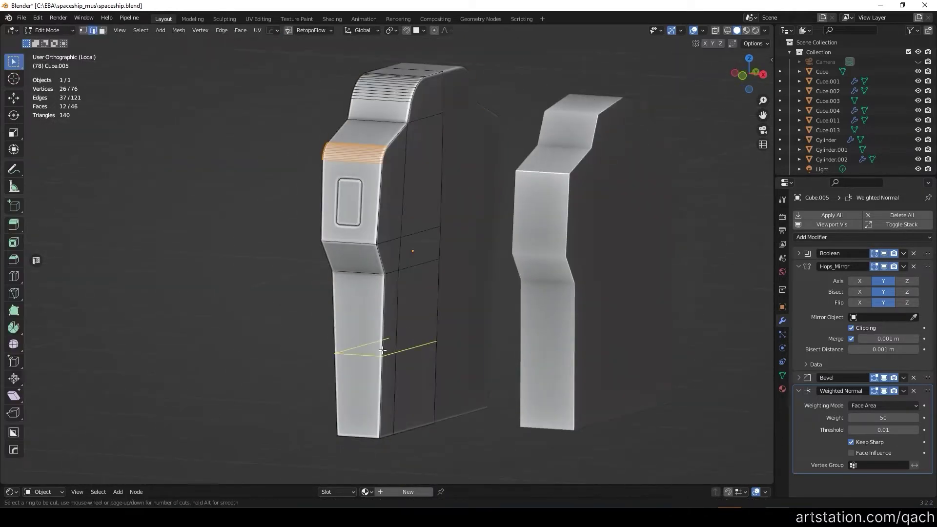
{"action": "left_click", "coordinate": [383, 351]}
{"action": "key", "text": "3"}
{"action": "left_click", "coordinate": [415, 390]}
{"action": "key", "text": "g"}
{"action": "key", "text": "x"}
{"action": "mouse_move", "coordinate": [415, 391]}
{"action": "middle_mouse_down"}
{"action": "mouse_move", "coordinate": [348, 318]}
{"action": "mouse_move", "coordinate": [438, 293]}
{"action": "mouse_move", "coordinate": [373, 288]}
{"action": "middle_mouse_up"}
{"action": "scroll", "coordinate": [437, 292], "scroll_direction": "down", "scroll_amount": 2}
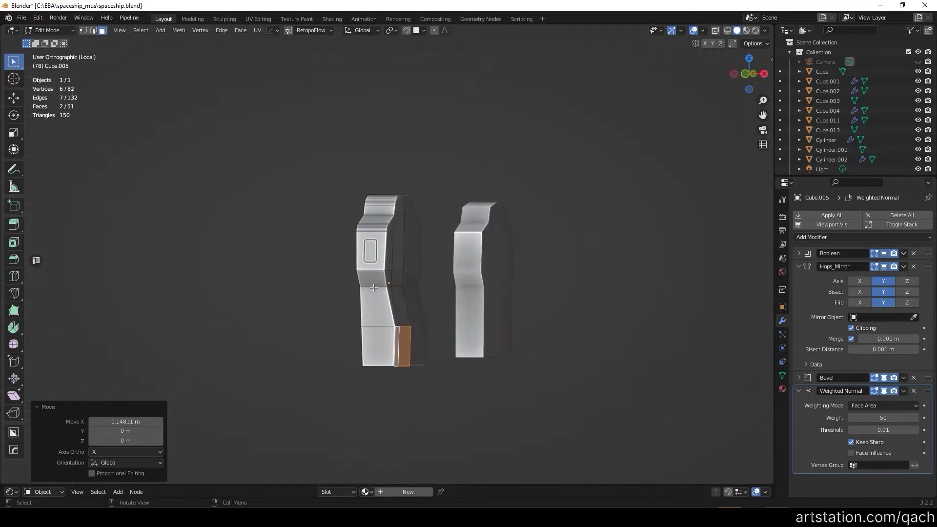
{"action": "key", "text": "KP_1"}
{"action": "key", "text": "Tab"}
{"action": "key", "text": "alt+w"}
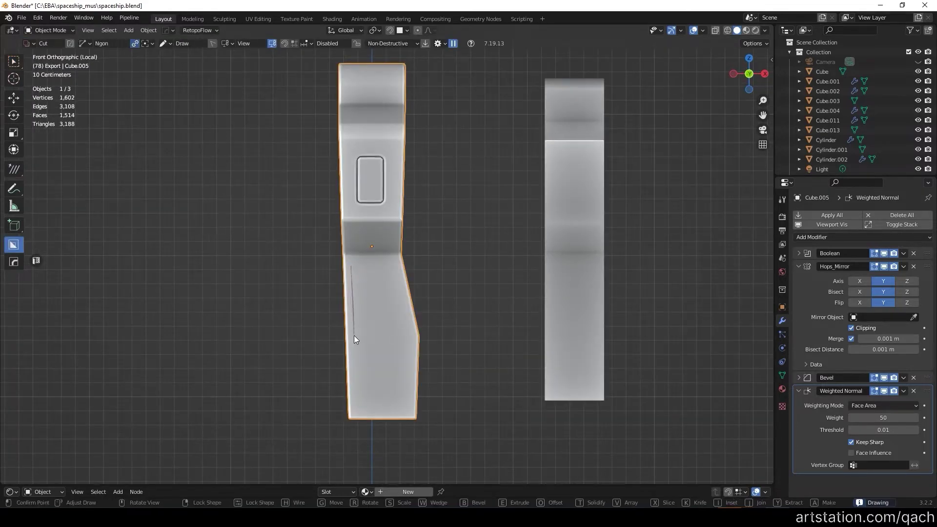
Step: Apply a second Boolean cut, making an angled recess in the block's lower front
{"action": "left_click", "coordinate": [407, 325]}
{"action": "mouse_move", "coordinate": [392, 273]}
{"action": "middle_mouse_down"}
{"action": "mouse_move", "coordinate": [341, 280]}
{"action": "mouse_move", "coordinate": [335, 359]}
{"action": "middle_mouse_up"}
{"action": "left_click", "coordinate": [453, 259]}
{"action": "middle_click_drag", "start_coordinate": [338, 297], "coordinate": [403, 285]}
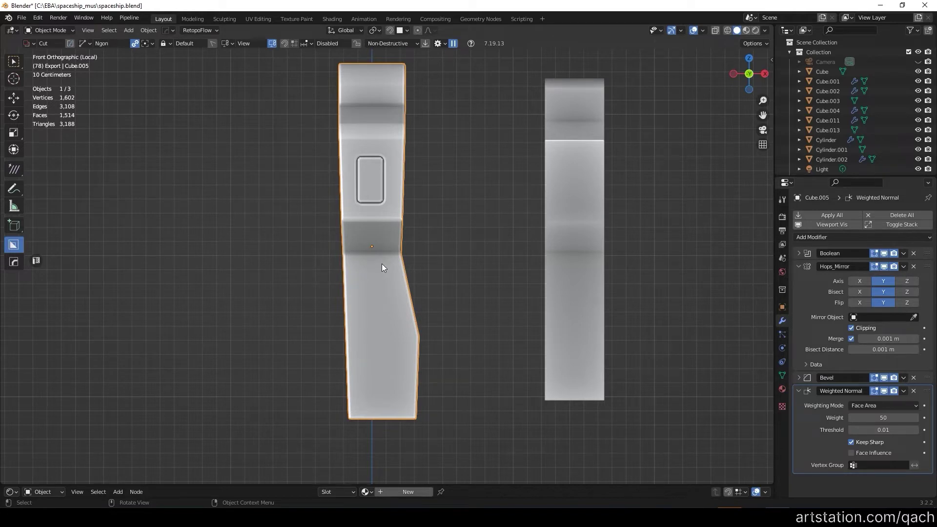
{"action": "left_click", "coordinate": [354, 288]}
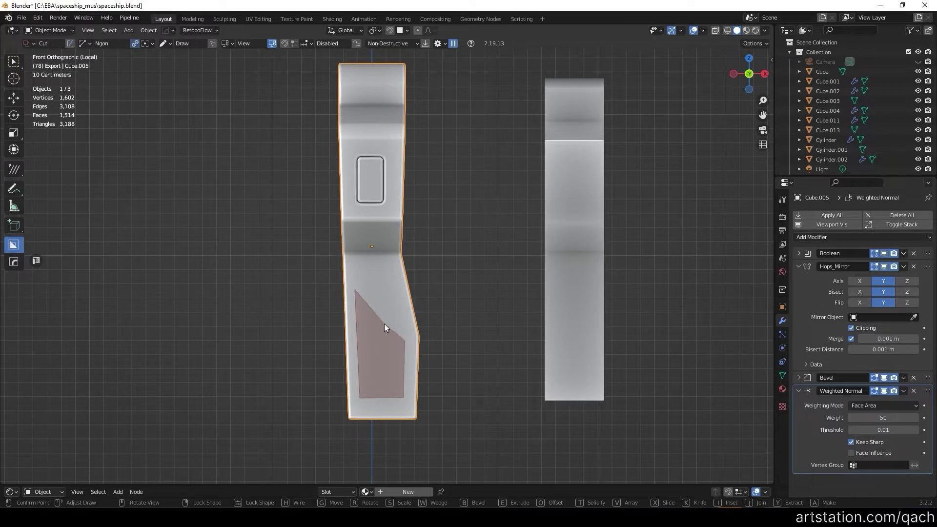
{"action": "left_click", "coordinate": [350, 265]}
{"action": "mouse_move", "coordinate": [356, 273]}
{"action": "middle_mouse_down"}
{"action": "mouse_move", "coordinate": [324, 350]}
{"action": "mouse_move", "coordinate": [465, 308]}
{"action": "mouse_move", "coordinate": [386, 245]}
{"action": "mouse_move", "coordinate": [231, 365]}
{"action": "mouse_move", "coordinate": [273, 400]}
{"action": "middle_mouse_up"}
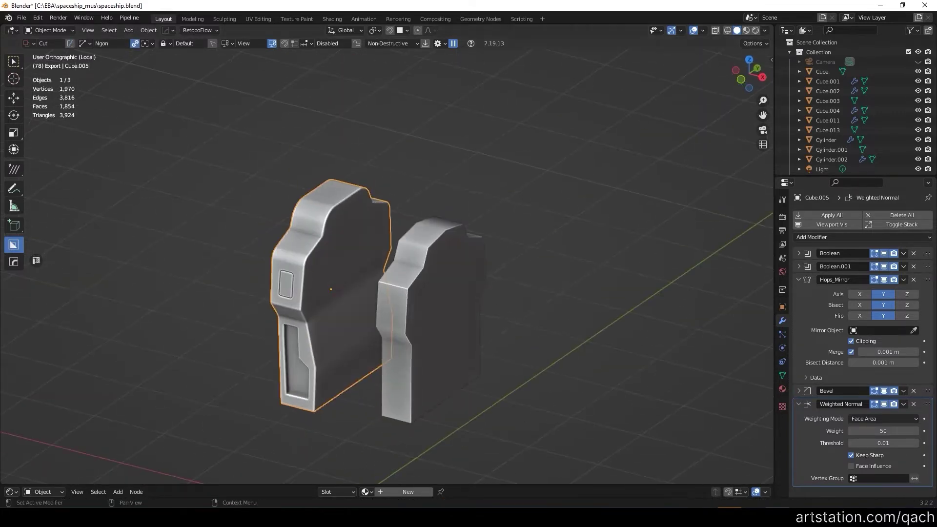
{"action": "mouse_move", "coordinate": [543, 320]}
{"action": "middle_mouse_down"}
{"action": "mouse_move", "coordinate": [319, 236]}
{"action": "mouse_move", "coordinate": [352, 207]}
{"action": "mouse_move", "coordinate": [508, 218]}
{"action": "mouse_move", "coordinate": [439, 215]}
{"action": "mouse_move", "coordinate": [500, 185]}
{"action": "mouse_move", "coordinate": [477, 235]}
{"action": "mouse_move", "coordinate": [357, 229]}
{"action": "middle_mouse_up"}
Step: Duplicate the side block as Cube.007 and stretch it along X across the left block
{"action": "key", "text": "shift+d"}
{"action": "key", "text": "x"}
{"action": "left_click", "coordinate": [325, 230]}
{"action": "key", "text": "s"}
{"action": "key", "text": "x"}
{"action": "left_click", "coordinate": [468, 195]}
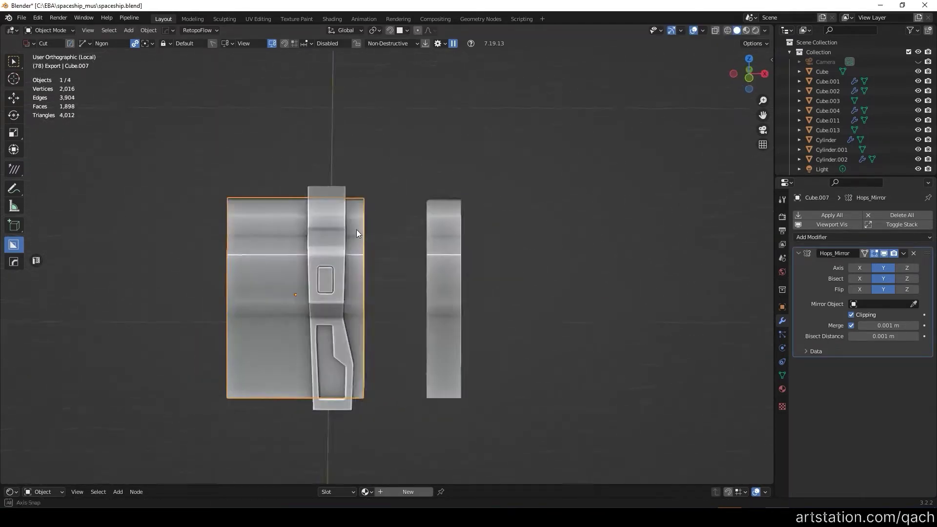
Step: Difference-cut the left block with the copy, shrink the cutter to 0.870, and hide it
{"action": "left_click", "coordinate": [357, 230], "text": "shift"}
{"action": "key", "text": "ctrl+KP_Subtract"}
{"action": "mouse_move", "coordinate": [289, 237]}
{"action": "middle_mouse_down"}
{"action": "mouse_move", "coordinate": [551, 231]}
{"action": "mouse_move", "coordinate": [241, 245]}
{"action": "middle_mouse_up"}
{"action": "left_click", "coordinate": [242, 245]}
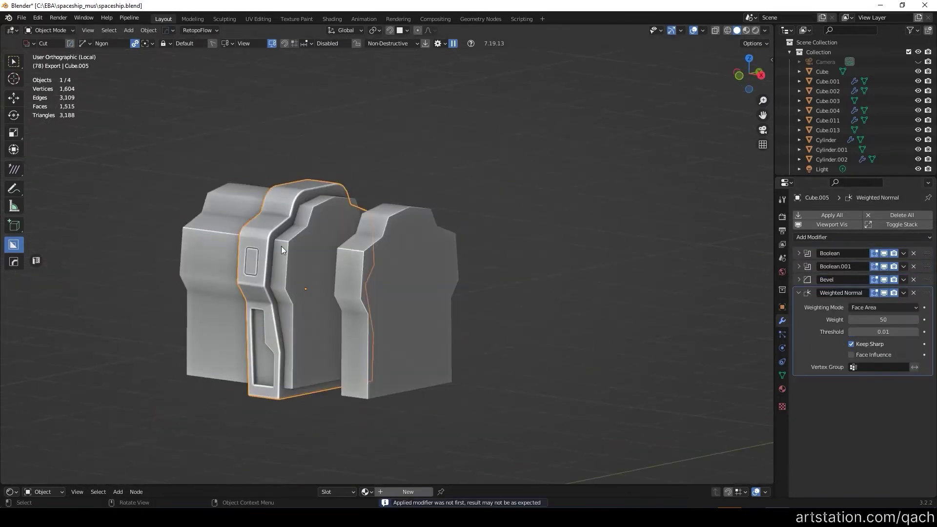
{"action": "left_click", "coordinate": [277, 224], "text": "shift"}
{"action": "key", "text": "ctrl+KP_Subtract"}
{"action": "middle_click_drag", "start_coordinate": [319, 247], "coordinate": [361, 225]}
{"action": "key", "text": "s"}
{"action": "left_click", "coordinate": [494, 253]}
{"action": "mouse_move", "coordinate": [493, 253]}
{"action": "middle_mouse_down"}
{"action": "mouse_move", "coordinate": [204, 186]}
{"action": "mouse_move", "coordinate": [399, 266]}
{"action": "mouse_move", "coordinate": [174, 268]}
{"action": "middle_mouse_up"}
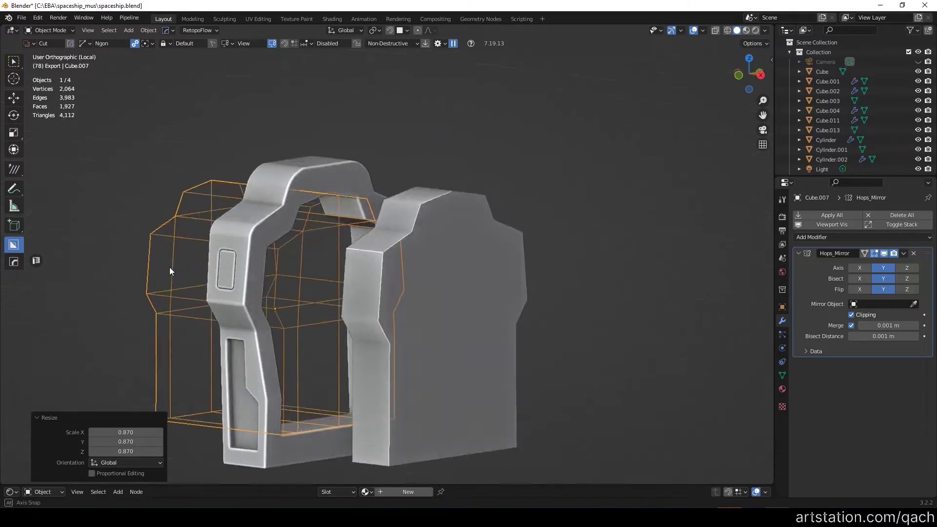
{"action": "key", "text": "h"}
Step: Reposition the right block and shrink it slightly
{"action": "left_click", "coordinate": [462, 269]}
{"action": "middle_click_drag", "start_coordinate": [462, 268], "coordinate": [545, 306]}
{"action": "key", "text": "g"}
{"action": "left_click", "coordinate": [545, 306]}
{"action": "scroll", "coordinate": [545, 306], "scroll_direction": "up", "scroll_amount": 3}
{"action": "key", "text": "s"}
{"action": "left_click", "coordinate": [395, 266]}
{"action": "scroll", "coordinate": [327, 256], "scroll_direction": "up", "scroll_amount": 2}
{"action": "scroll", "coordinate": [333, 241], "scroll_direction": "up", "scroll_amount": 4}
{"action": "scroll", "coordinate": [333, 241], "scroll_direction": "down", "scroll_amount": 6}
{"action": "mouse_move", "coordinate": [469, 306]}
{"action": "middle_mouse_down"}
{"action": "mouse_move", "coordinate": [314, 323]}
{"action": "mouse_move", "coordinate": [483, 259]}
{"action": "mouse_move", "coordinate": [497, 272]}
{"action": "mouse_move", "coordinate": [326, 314]}
{"action": "mouse_move", "coordinate": [306, 265]}
{"action": "middle_mouse_up"}
Step: Convert the left block to a plain mesh and give it a HardOps angle bevel
{"action": "left_click", "coordinate": [315, 323]}
{"action": "scroll", "coordinate": [497, 272], "scroll_direction": "up", "scroll_amount": 3}
{"action": "scroll", "coordinate": [497, 271], "scroll_direction": "down", "scroll_amount": 2}
{"action": "left_click", "coordinate": [320, 308]}
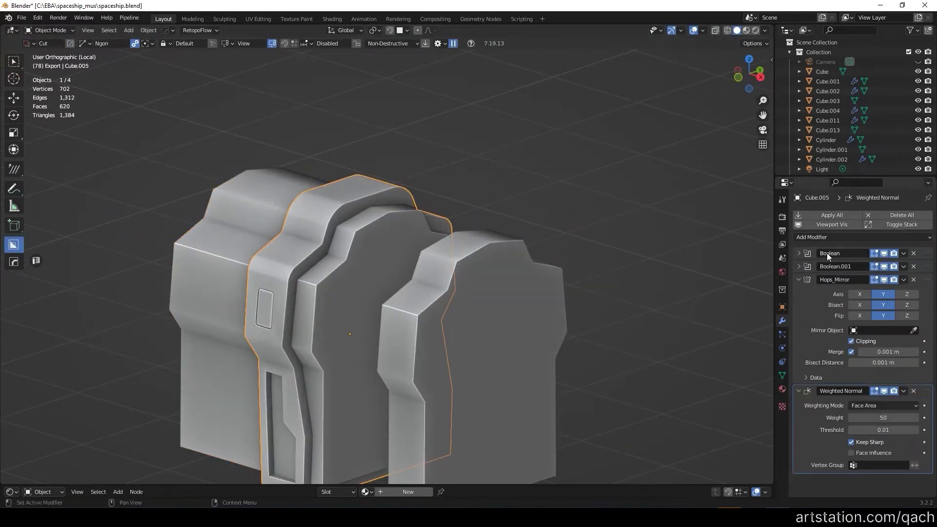
{"action": "right_click", "coordinate": [320, 227]}
{"action": "left_click", "coordinate": [361, 252]}
{"action": "key", "text": "q"}
{"action": "left_click", "coordinate": [264, 216]}
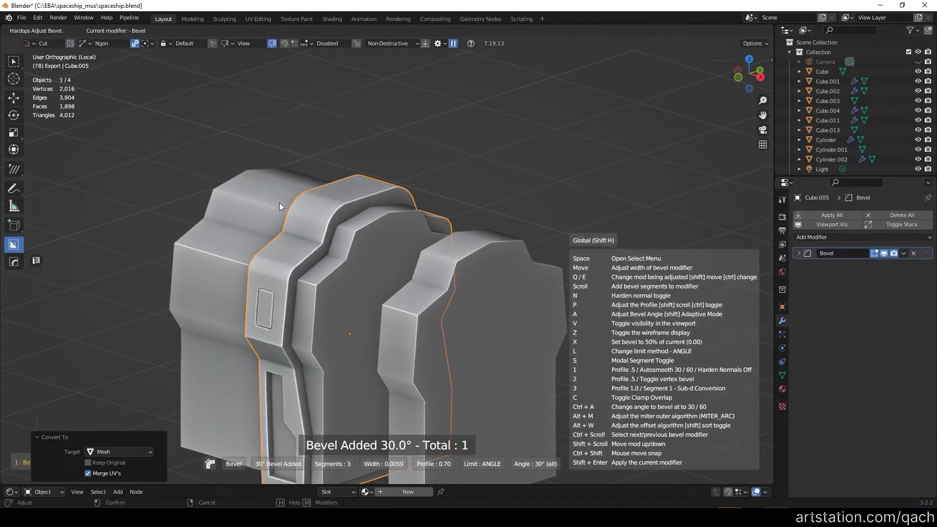
{"action": "left_click", "coordinate": [259, 208]}
{"action": "left_click", "coordinate": [260, 207], "text": "shift"}
Step: Subtract the selected recess cutter from the block and adjust the block's size and position
{"action": "key", "text": "ctrl+KP_Subtract"}
{"action": "mouse_move", "coordinate": [353, 230]}
{"action": "middle_mouse_down"}
{"action": "mouse_move", "coordinate": [331, 200]}
{"action": "mouse_move", "coordinate": [447, 250]}
{"action": "mouse_move", "coordinate": [752, 268]}
{"action": "mouse_move", "coordinate": [471, 266]}
{"action": "middle_mouse_up"}
{"action": "key", "text": "s"}
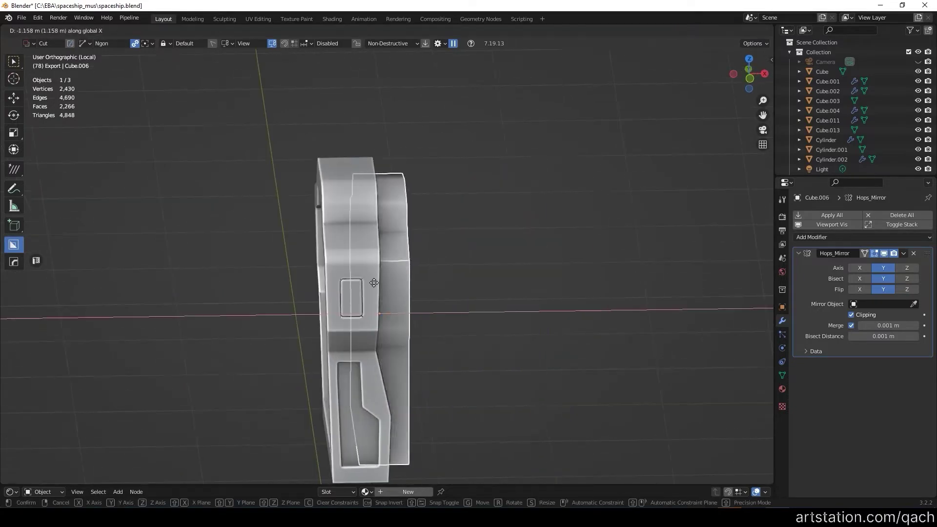
{"action": "key", "text": "s"}
{"action": "key", "text": "g"}
{"action": "left_click", "coordinate": [553, 264]}
{"action": "scroll", "coordinate": [306, 207], "scroll_direction": "up", "scroll_amount": 5}
{"action": "scroll", "coordinate": [592, 297], "scroll_direction": "down", "scroll_amount": 5}
Step: Reduce the recess cutter's bevel from 0.016 to 0.011 m
{"action": "mouse_move", "coordinate": [592, 297]}
{"action": "middle_mouse_down"}
{"action": "mouse_move", "coordinate": [322, 297]}
{"action": "mouse_move", "coordinate": [553, 273]}
{"action": "mouse_move", "coordinate": [303, 232]}
{"action": "middle_mouse_up"}
{"action": "left_click", "coordinate": [304, 231]}
{"action": "scroll", "coordinate": [303, 232], "scroll_direction": "up", "scroll_amount": 4}
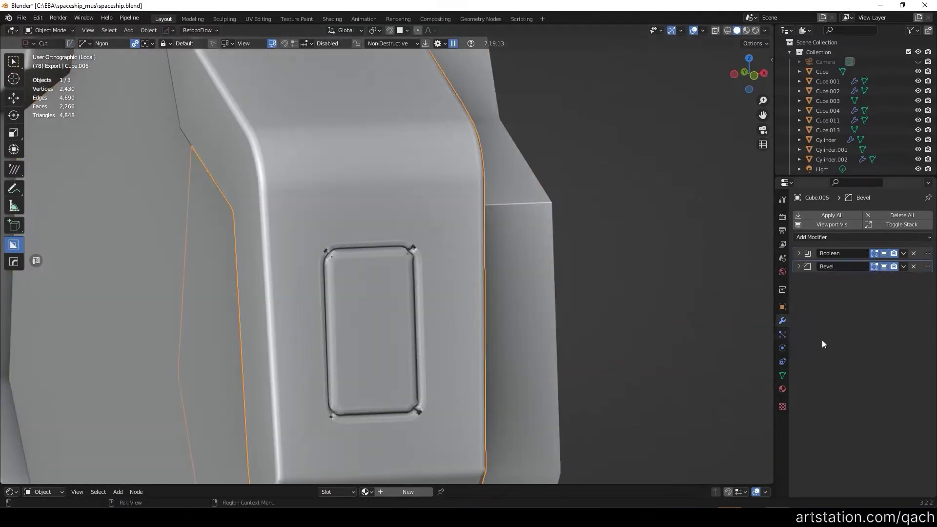
{"action": "left_click", "coordinate": [305, 341]}
{"action": "left_click_drag", "start_coordinate": [884, 415], "coordinate": [864, 416]}
{"action": "scroll", "coordinate": [473, 318], "scroll_direction": "down", "scroll_amount": 8}
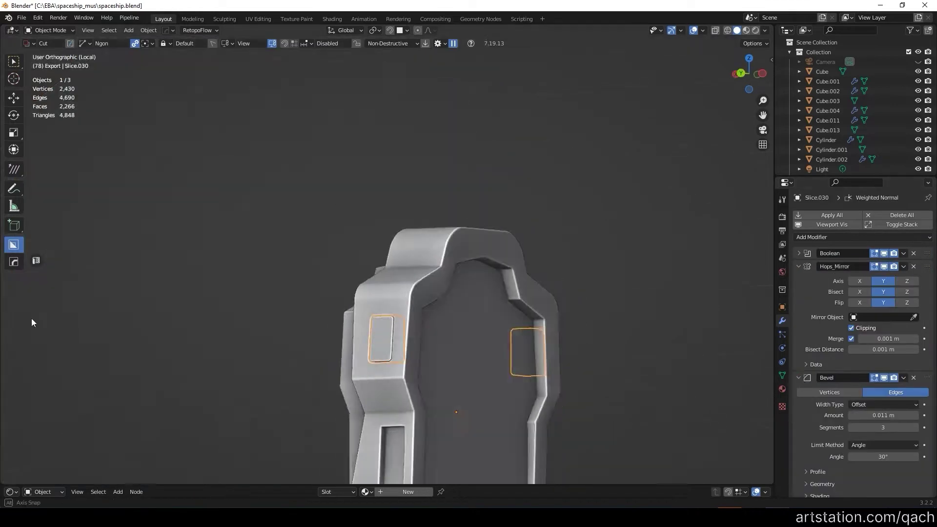
{"action": "scroll", "coordinate": [473, 317], "scroll_direction": "down", "scroll_amount": 3}
{"action": "scroll", "coordinate": [474, 317], "scroll_direction": "up", "scroll_amount": 2}
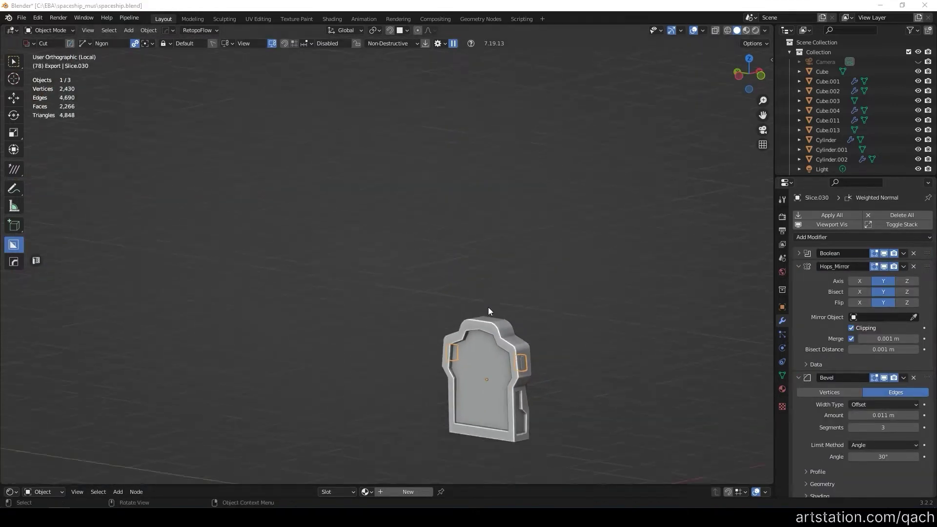
Step: Add a 30° bevel to the right block and apply its Hops_Mirror
{"action": "middle_click_drag", "start_coordinate": [488, 307], "coordinate": [324, 323]}
{"action": "scroll", "coordinate": [394, 268], "scroll_direction": "up", "scroll_amount": 3}
{"action": "left_click", "coordinate": [394, 267]}
{"action": "key", "text": "ctrl+b"}
{"action": "left_click", "coordinate": [363, 265]}
{"action": "scroll", "coordinate": [362, 256], "scroll_direction": "down", "scroll_amount": 3}
{"action": "mouse_move", "coordinate": [363, 255]}
{"action": "middle_mouse_down"}
{"action": "mouse_move", "coordinate": [248, 272]}
{"action": "mouse_move", "coordinate": [480, 253]}
{"action": "middle_mouse_up"}
{"action": "scroll", "coordinate": [450, 326], "scroll_direction": "up", "scroll_amount": 3}
{"action": "mouse_move", "coordinate": [423, 375]}
{"action": "middle_mouse_down"}
{"action": "mouse_move", "coordinate": [394, 215]}
{"action": "mouse_move", "coordinate": [404, 224]}
{"action": "middle_mouse_up"}
{"action": "key", "text": "ctrl+a"}
{"action": "key", "text": "KP_1"}
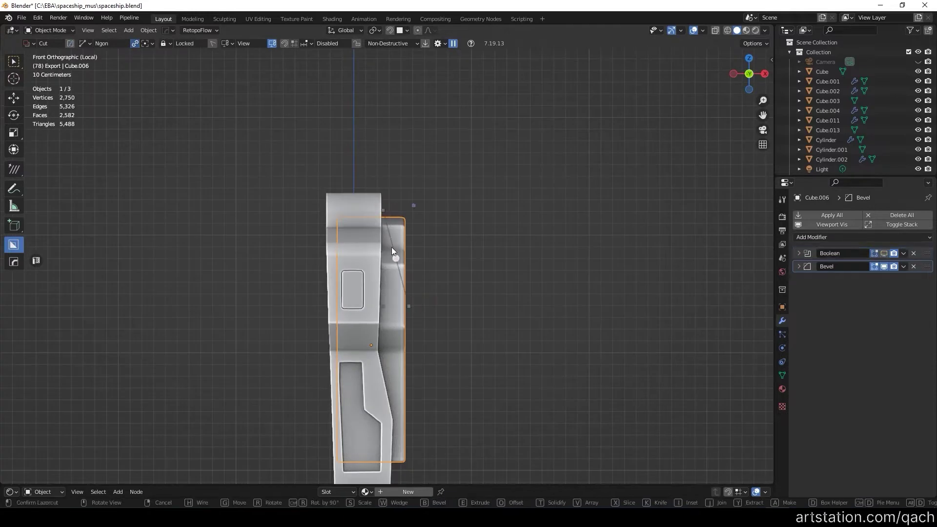
Step: Draw a BoxCutter box over the block's upper edge to cut into it
{"action": "middle_click_drag", "start_coordinate": [481, 198], "coordinate": [274, 277]}
{"action": "key", "text": "KP_1"}
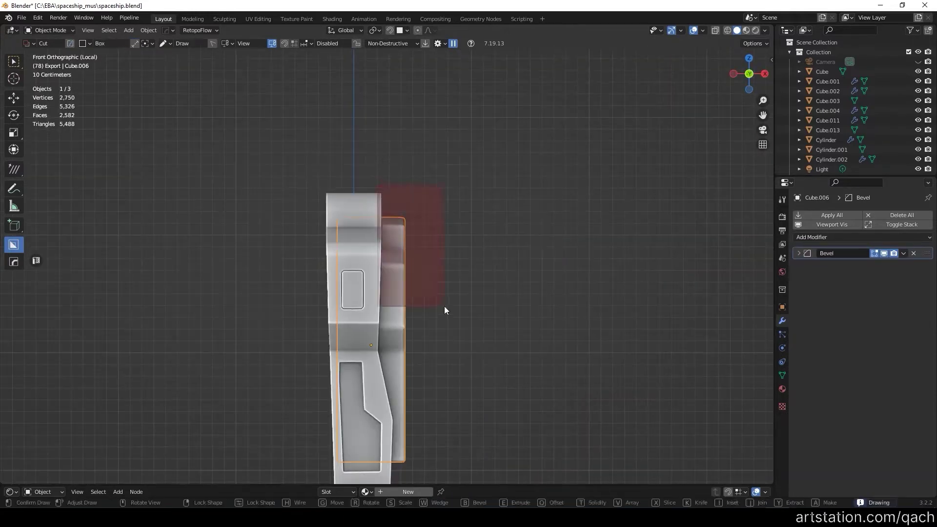
{"action": "left_click", "coordinate": [475, 219]}
{"action": "key", "text": "ctrl+a"}
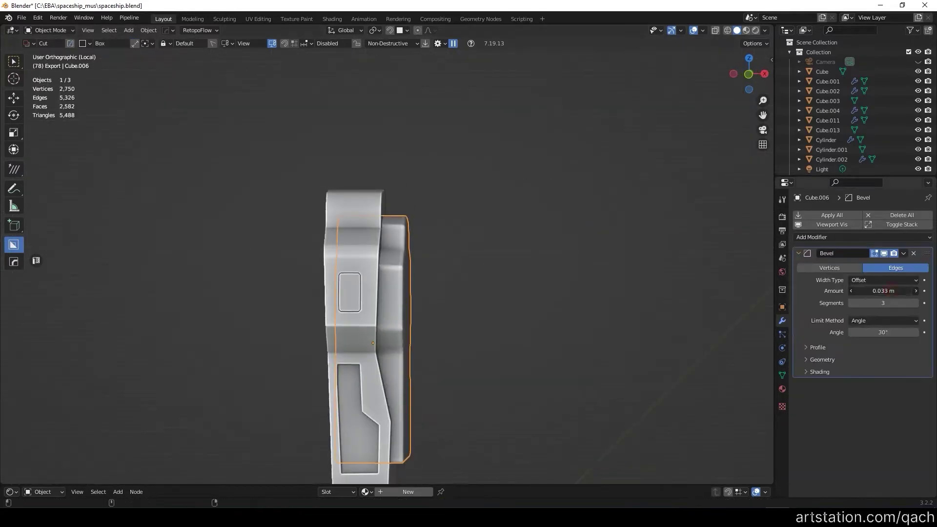
{"action": "mouse_move", "coordinate": [362, 189]}
{"action": "left_mouse_down"}
{"action": "mouse_move", "coordinate": [538, 183]}
{"action": "mouse_move", "coordinate": [561, 139]}
{"action": "left_mouse_up"}
{"action": "middle_click_drag", "start_coordinate": [560, 139], "coordinate": [305, 261]}
{"action": "key", "text": "KP_7"}
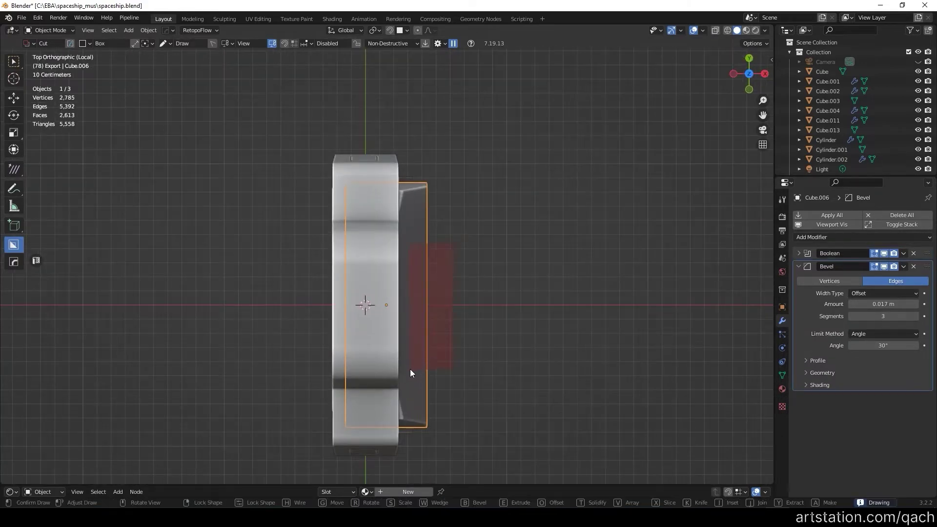
{"action": "left_click", "coordinate": [414, 365]}
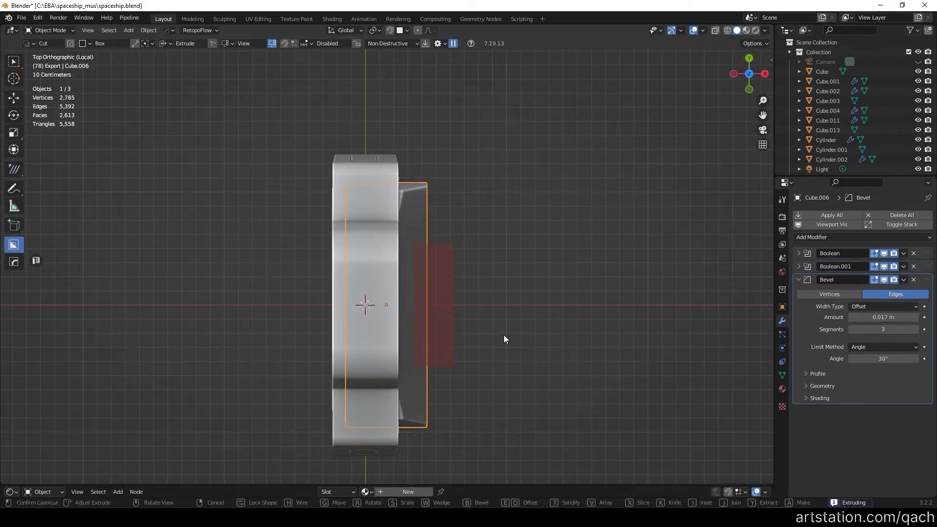
{"action": "middle_click_drag", "start_coordinate": [432, 358], "coordinate": [474, 325]}
{"action": "mouse_move", "coordinate": [476, 415]}
{"action": "middle_mouse_down"}
{"action": "mouse_move", "coordinate": [541, 262]}
{"action": "mouse_move", "coordinate": [464, 317]}
{"action": "mouse_move", "coordinate": [388, 344]}
{"action": "mouse_move", "coordinate": [429, 314]}
{"action": "mouse_move", "coordinate": [490, 305]}
{"action": "middle_mouse_up"}
Step: Check the cutter's geometry in edit mode, then reselect the seat-back block from the side view
{"action": "left_click", "coordinate": [491, 303]}
{"action": "key", "text": "Tab"}
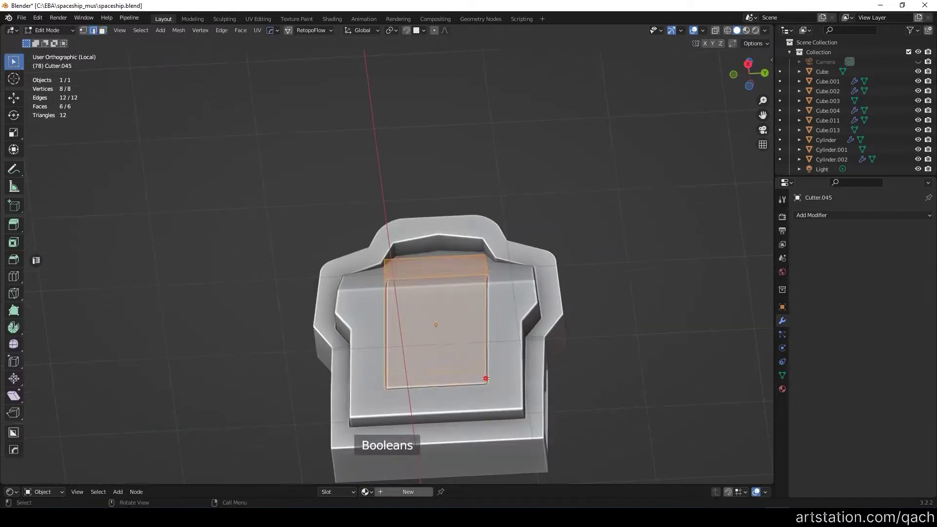
{"action": "key", "text": "Tab"}
{"action": "key", "text": "KP_7"}
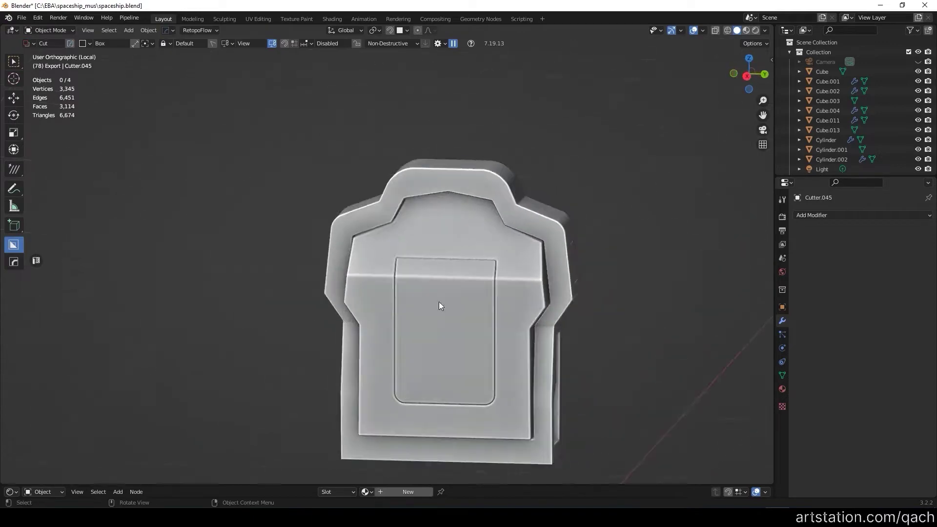
{"action": "key", "text": "KP_1"}
{"action": "key", "text": "KP_3"}
{"action": "left_click", "coordinate": [483, 249]}
{"action": "scroll", "coordinate": [482, 249], "scroll_direction": "down", "scroll_amount": 4}
{"action": "mouse_move", "coordinate": [502, 215]}
{"action": "middle_mouse_down"}
{"action": "mouse_move", "coordinate": [674, 223]}
{"action": "mouse_move", "coordinate": [497, 241]}
{"action": "middle_mouse_up"}
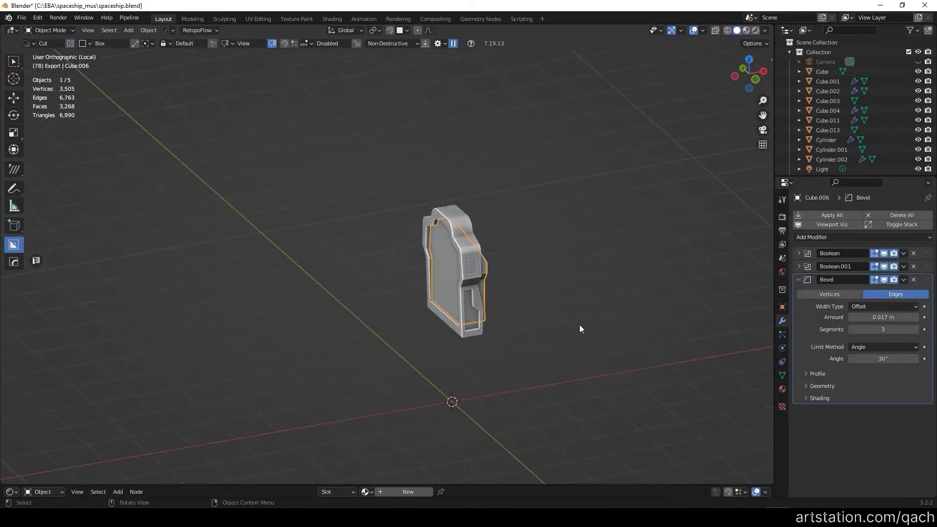
Step: Cut the recessed back panel and its top notch with box cuts from top and front views
{"action": "key", "text": "KP_7"}
{"action": "left_click_drag", "start_coordinate": [452, 315], "coordinate": [455, 312]}
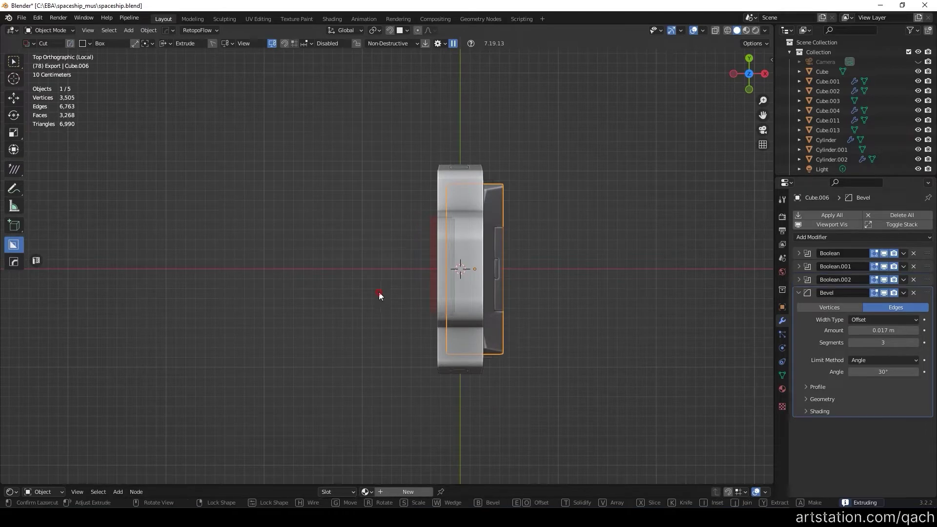
{"action": "key", "text": "KP_3"}
{"action": "key", "text": "KP_7"}
{"action": "left_click_drag", "start_coordinate": [452, 362], "coordinate": [450, 360]}
{"action": "mouse_move", "coordinate": [450, 360]}
{"action": "middle_mouse_down"}
{"action": "mouse_move", "coordinate": [573, 230]}
{"action": "mouse_move", "coordinate": [529, 196]}
{"action": "middle_mouse_up"}
{"action": "scroll", "coordinate": [530, 195], "scroll_direction": "down", "scroll_amount": 4}
{"action": "scroll", "coordinate": [576, 280], "scroll_direction": "up", "scroll_amount": 3}
{"action": "left_click", "coordinate": [528, 337]}
{"action": "key", "text": "KP_1"}
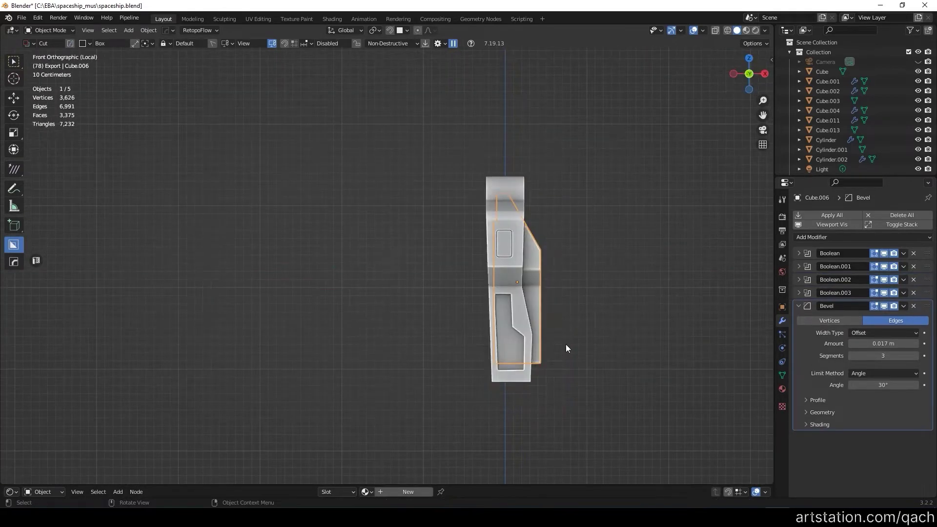
{"action": "left_click", "coordinate": [595, 218]}
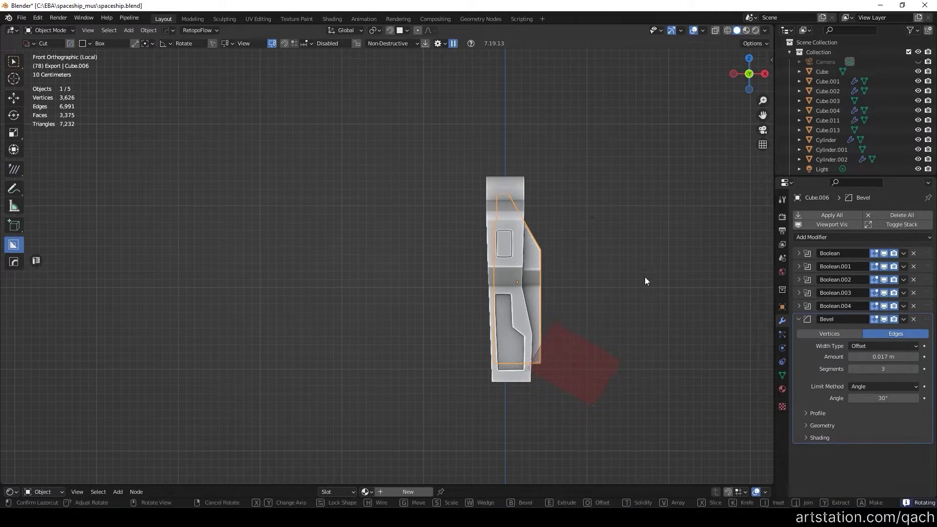
{"action": "mouse_move", "coordinate": [642, 277]}
{"action": "middle_mouse_down"}
{"action": "mouse_move", "coordinate": [183, 292]}
{"action": "mouse_move", "coordinate": [165, 277]}
{"action": "mouse_move", "coordinate": [511, 282]}
{"action": "middle_mouse_up"}
Step: Step through the block's boolean cutters one by one using the HardOps menu
{"action": "left_click", "coordinate": [498, 310]}
{"action": "scroll", "coordinate": [498, 311], "scroll_direction": "up", "scroll_amount": 4}
{"action": "key", "text": "q"}
{"action": "left_click", "coordinate": [364, 311]}
{"action": "mouse_move", "coordinate": [581, 272]}
{"action": "middle_mouse_down"}
{"action": "mouse_move", "coordinate": [606, 309]}
{"action": "mouse_move", "coordinate": [681, 356]}
{"action": "mouse_move", "coordinate": [772, 154]}
{"action": "middle_mouse_up"}
{"action": "left_click", "coordinate": [396, 294]}
{"action": "mouse_move", "coordinate": [396, 294]}
{"action": "middle_mouse_down"}
{"action": "mouse_move", "coordinate": [464, 288]}
{"action": "mouse_move", "coordinate": [376, 301]}
{"action": "mouse_move", "coordinate": [403, 285]}
{"action": "middle_mouse_up"}
{"action": "scroll", "coordinate": [607, 345], "scroll_direction": "up", "scroll_amount": 3}
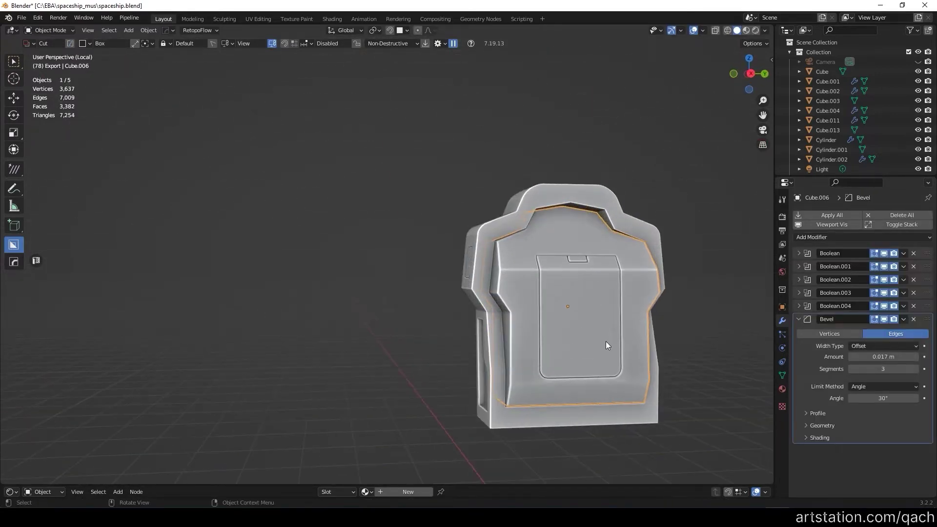
Step: Add a new cube, Cube.008, and enter its edit mode
{"action": "key", "text": "shift+a"}
{"action": "left_click", "coordinate": [679, 360]}
{"action": "key", "text": "Tab"}
{"action": "scroll", "coordinate": [535, 369], "scroll_direction": "down", "scroll_amount": 2}
Step: Shrink Cube.008, flatten it along Y, and shift it about 0.234 m along X beside the seat back
{"action": "key", "text": "s"}
{"action": "key", "text": "g"}
{"action": "key", "text": "z"}
{"action": "key", "text": "x"}
{"action": "left_click", "coordinate": [538, 296]}
{"action": "scroll", "coordinate": [538, 297], "scroll_direction": "up", "scroll_amount": 3}
{"action": "key", "text": "s"}
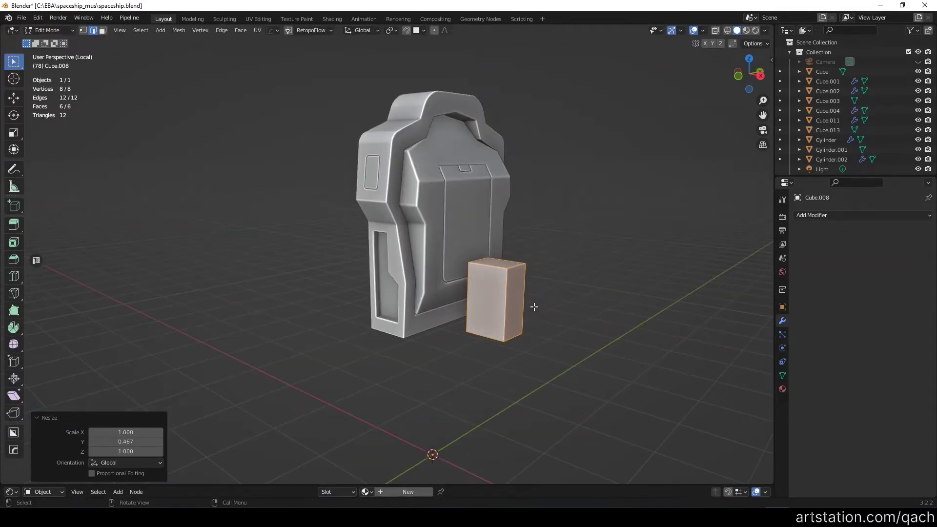
{"action": "middle_click_drag", "start_coordinate": [535, 307], "coordinate": [529, 272]}
{"action": "scroll", "coordinate": [530, 272], "scroll_direction": "up", "scroll_amount": 3}
{"action": "key", "text": "g"}
{"action": "key", "text": "x"}
{"action": "scroll", "coordinate": [472, 275], "scroll_direction": "down", "scroll_amount": 2}
{"action": "middle_click_drag", "start_coordinate": [473, 275], "coordinate": [456, 287]}
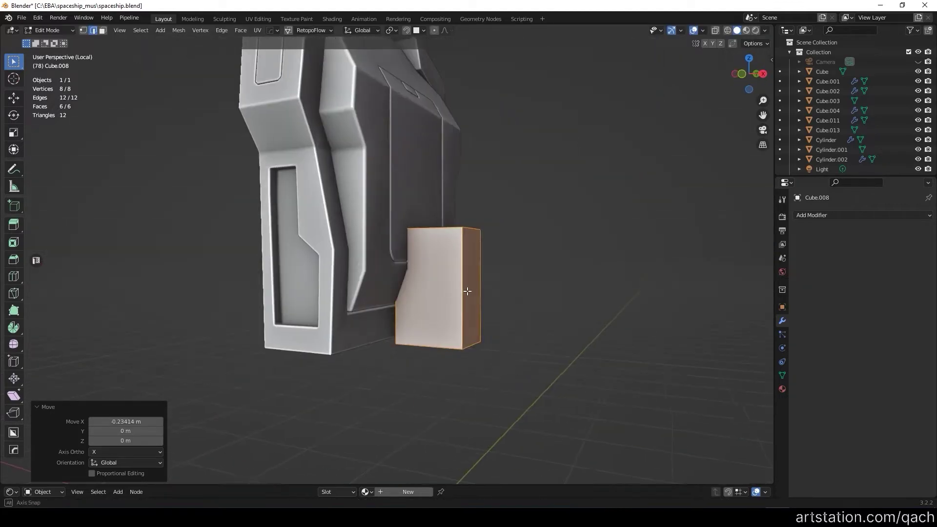
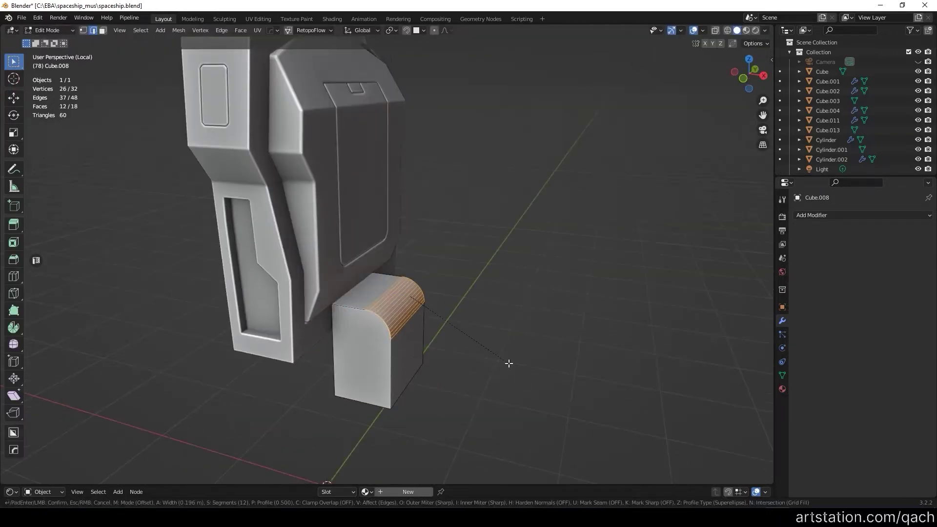
Step: Add a HardOps bevel to the small block and set the cutter to circle mode
{"action": "left_click", "coordinate": [391, 331]}
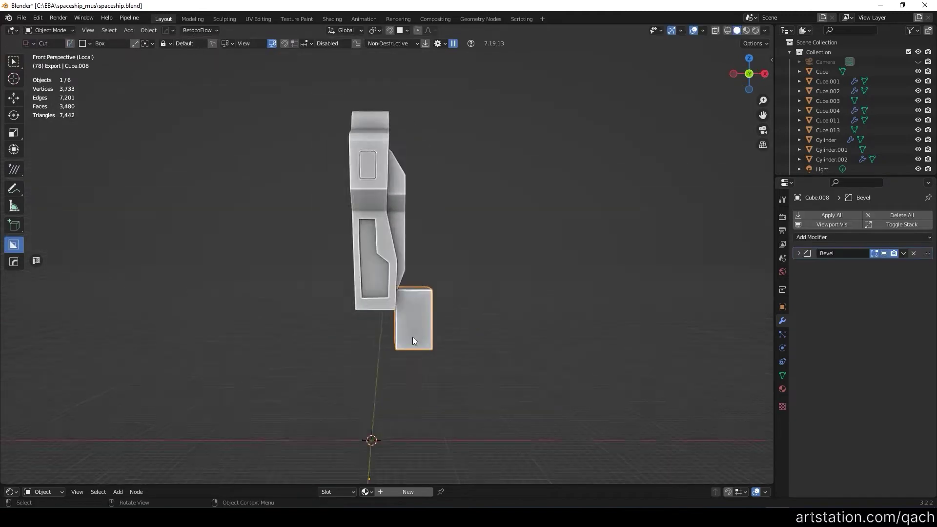
{"action": "key", "text": "d"}
{"action": "left_click", "coordinate": [405, 334]}
{"action": "mouse_move", "coordinate": [508, 331]}
{"action": "middle_mouse_down"}
{"action": "mouse_move", "coordinate": [152, 287]}
{"action": "mouse_move", "coordinate": [414, 242]}
{"action": "middle_mouse_up"}
{"action": "key", "text": "Tab"}
{"action": "mouse_move", "coordinate": [348, 268]}
{"action": "middle_mouse_down"}
{"action": "mouse_move", "coordinate": [143, 251]}
{"action": "mouse_move", "coordinate": [466, 290]}
{"action": "mouse_move", "coordinate": [438, 294]}
{"action": "mouse_move", "coordinate": [382, 262]}
{"action": "mouse_move", "coordinate": [435, 301]}
{"action": "middle_mouse_up"}
Step: Cut box-shaped notches into the top and side of the small block with BoxCutter
{"action": "key", "text": "d"}
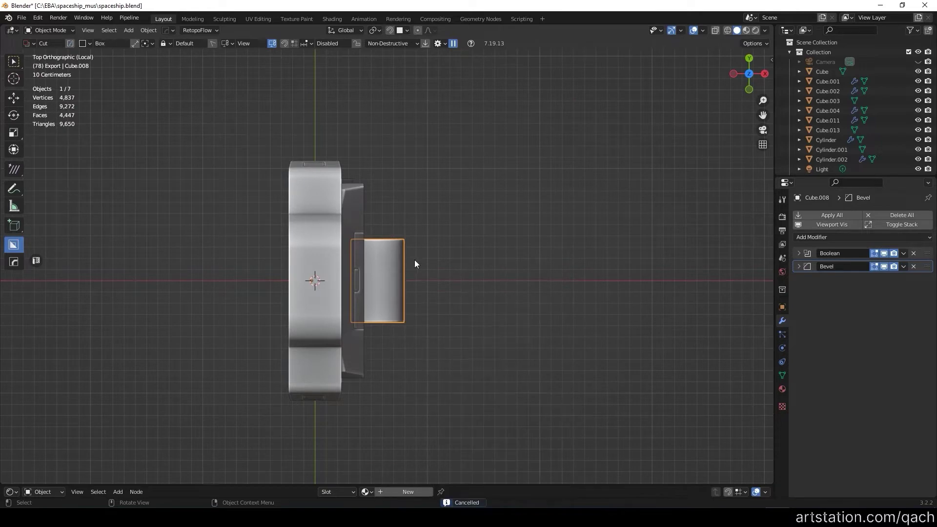
{"action": "left_click_drag", "start_coordinate": [413, 260], "coordinate": [385, 303]}
{"action": "mouse_move", "coordinate": [385, 303]}
{"action": "middle_mouse_down"}
{"action": "mouse_move", "coordinate": [449, 304]}
{"action": "mouse_move", "coordinate": [285, 221]}
{"action": "mouse_move", "coordinate": [362, 282]}
{"action": "mouse_move", "coordinate": [291, 349]}
{"action": "mouse_move", "coordinate": [352, 265]}
{"action": "middle_mouse_up"}
{"action": "left_click", "coordinate": [450, 313]}
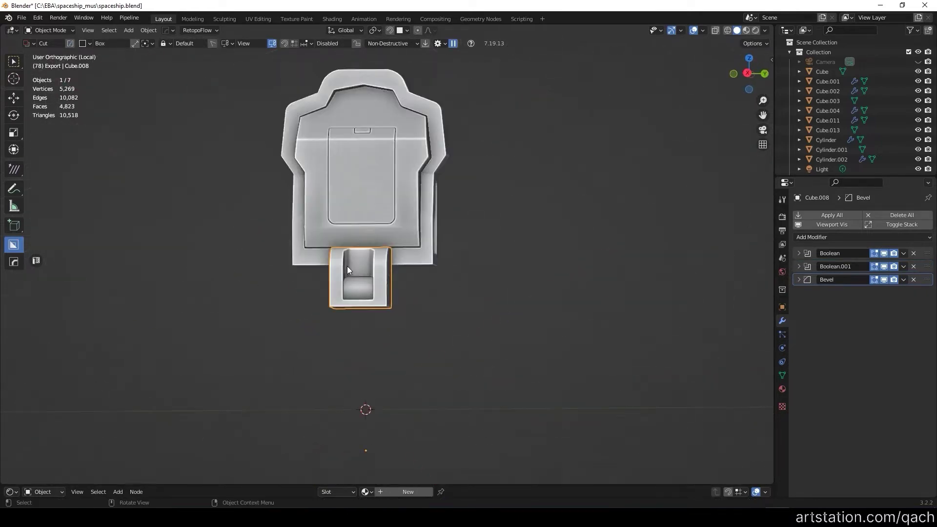
{"action": "left_click_drag", "start_coordinate": [315, 229], "coordinate": [420, 304]}
{"action": "middle_click_drag", "start_coordinate": [333, 330], "coordinate": [409, 256]}
{"action": "left_click_drag", "start_coordinate": [188, 52], "coordinate": [494, 301]}
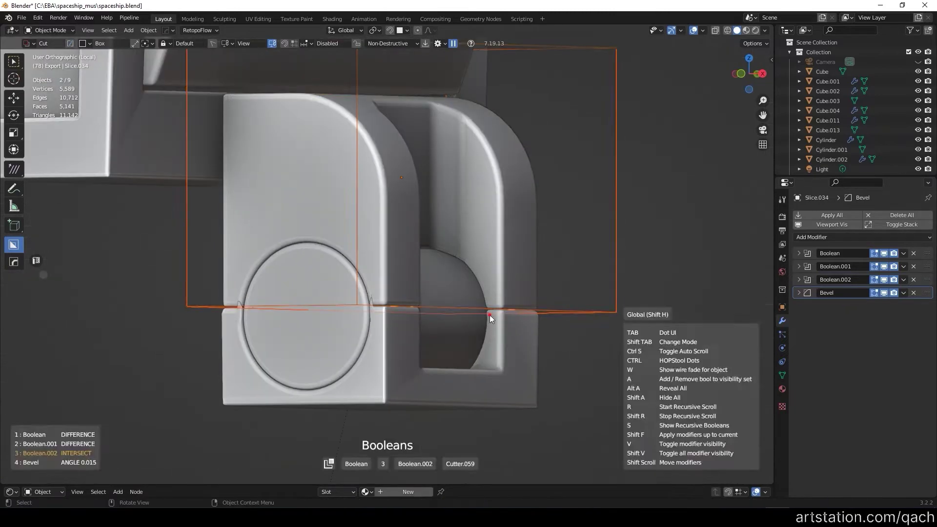
{"action": "left_click", "coordinate": [439, 273]}
Step: Cut the recessed circular pocket into the small block
{"action": "scroll", "coordinate": [375, 227], "scroll_direction": "up", "scroll_amount": 2}
{"action": "scroll", "coordinate": [375, 227], "scroll_direction": "down", "scroll_amount": 5}
{"action": "middle_click_drag", "start_coordinate": [375, 227], "coordinate": [447, 265]}
{"action": "left_click", "coordinate": [302, 263]}
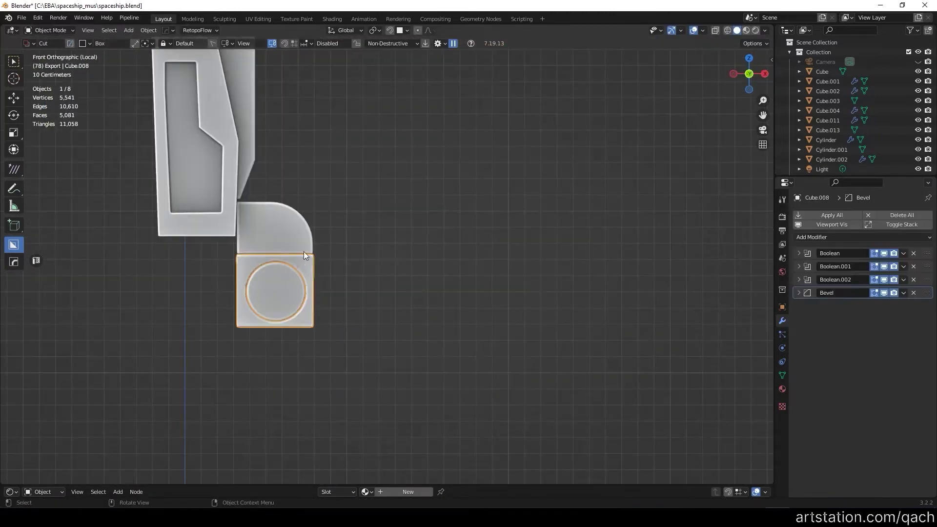
{"action": "left_click", "coordinate": [379, 195]}
{"action": "mouse_move", "coordinate": [379, 195]}
{"action": "middle_mouse_down"}
{"action": "mouse_move", "coordinate": [319, 264]}
{"action": "mouse_move", "coordinate": [403, 276]}
{"action": "mouse_move", "coordinate": [644, 257]}
{"action": "middle_mouse_up"}
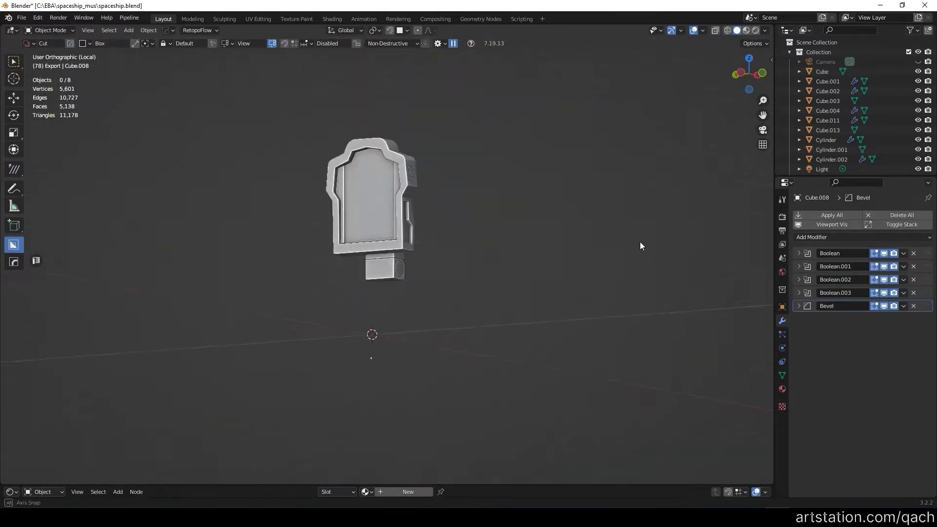
Step: Duplicate the seat back and rotate the copy 90 degrees on Y to lay it flat
{"action": "scroll", "coordinate": [387, 184], "scroll_direction": "up", "scroll_amount": 2}
{"action": "left_click", "coordinate": [386, 184]}
{"action": "key", "text": "shift+d"}
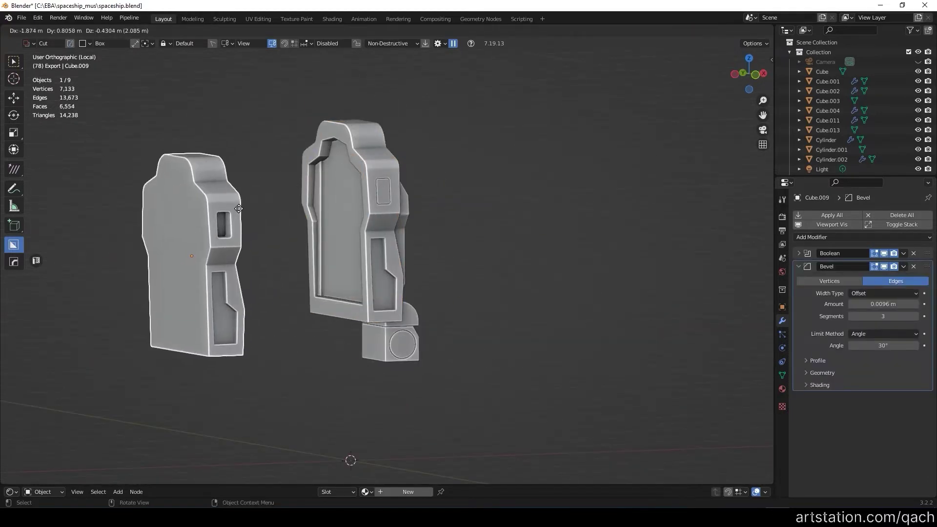
{"action": "right_click", "coordinate": [473, 224]}
{"action": "key", "text": "r"}
{"action": "key", "text": "y"}
{"action": "key", "text": "0"}
{"action": "key", "text": "Return"}
Step: Slide the flattened copy along X under the seat back and scale its depth along Y
{"action": "key", "text": "g"}
{"action": "key", "text": "x"}
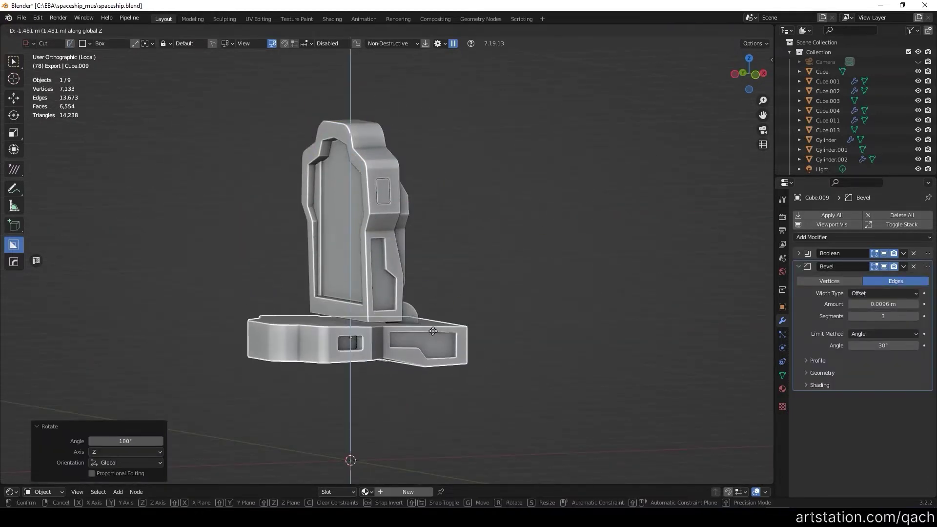
{"action": "key", "text": "Return"}
{"action": "mouse_move", "coordinate": [371, 292]}
{"action": "middle_mouse_down"}
{"action": "mouse_move", "coordinate": [344, 380]}
{"action": "mouse_move", "coordinate": [295, 281]}
{"action": "mouse_move", "coordinate": [342, 273]}
{"action": "middle_mouse_up"}
{"action": "key", "text": "s"}
{"action": "key", "text": "y"}
{"action": "left_click", "coordinate": [308, 297]}
{"action": "left_click", "coordinate": [886, 259]}
{"action": "mouse_move", "coordinate": [439, 293]}
{"action": "middle_mouse_down"}
{"action": "mouse_move", "coordinate": [400, 273]}
{"action": "mouse_move", "coordinate": [430, 303]}
{"action": "mouse_move", "coordinate": [337, 369]}
{"action": "mouse_move", "coordinate": [341, 321]}
{"action": "mouse_move", "coordinate": [353, 320]}
{"action": "mouse_move", "coordinate": [353, 206]}
{"action": "mouse_move", "coordinate": [303, 274]}
{"action": "mouse_move", "coordinate": [389, 327]}
{"action": "mouse_move", "coordinate": [404, 309]}
{"action": "middle_mouse_up"}
Step: Reposition the seat base along Z and X and tilt it slightly
{"action": "key", "text": "g"}
{"action": "key", "text": "z"}
{"action": "left_click", "coordinate": [400, 305]}
{"action": "key", "text": "g"}
{"action": "key", "text": "y"}
{"action": "key", "text": "x"}
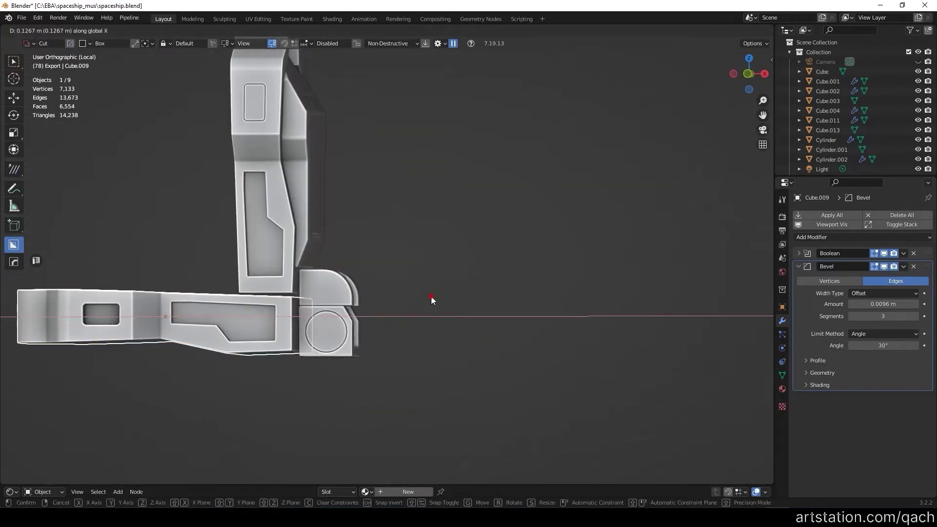
{"action": "left_click", "coordinate": [432, 299]}
{"action": "scroll", "coordinate": [432, 299], "scroll_direction": "down", "scroll_amount": 3}
{"action": "key", "text": "r"}
{"action": "key", "text": "x"}
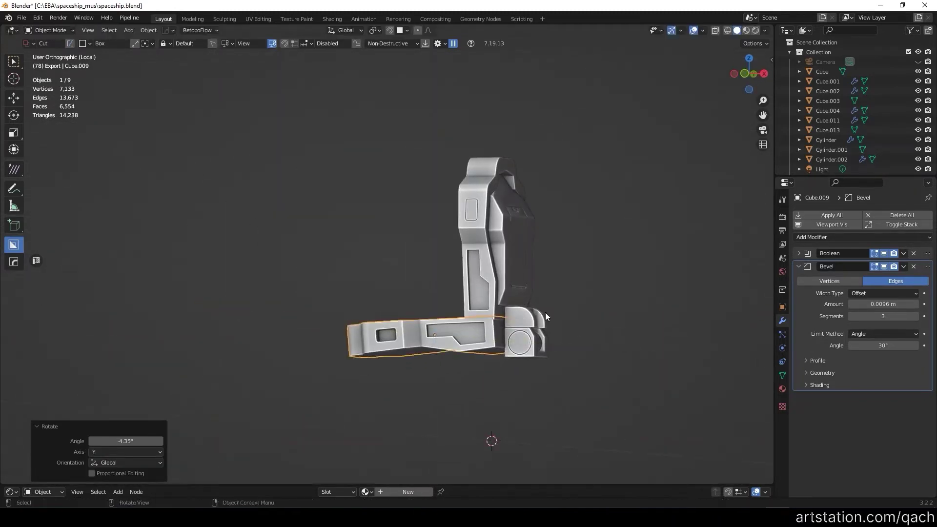
{"action": "key", "text": "r"}
{"action": "key", "text": "z"}
{"action": "key", "text": "Return"}
{"action": "key", "text": "alt+a"}
Step: Cut notches and an angled cut into the seat base with BoxCutter
{"action": "mouse_move", "coordinate": [546, 316]}
{"action": "middle_mouse_down"}
{"action": "mouse_move", "coordinate": [427, 333]}
{"action": "mouse_move", "coordinate": [543, 338]}
{"action": "middle_mouse_up"}
{"action": "left_click", "coordinate": [619, 263]}
{"action": "scroll", "coordinate": [619, 262], "scroll_direction": "up", "scroll_amount": 2}
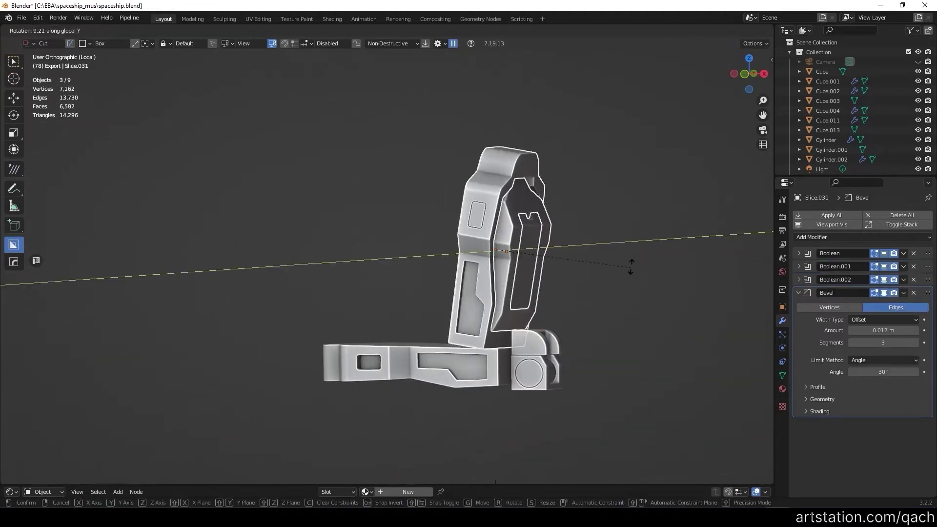
{"action": "left_click", "coordinate": [627, 261]}
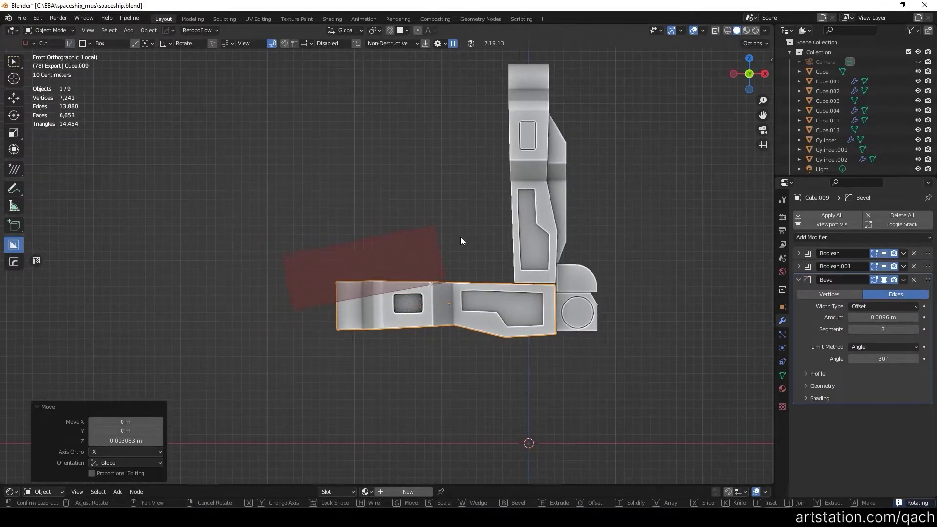
{"action": "left_click", "coordinate": [431, 227]}
{"action": "mouse_move", "coordinate": [430, 228]}
{"action": "middle_mouse_down"}
{"action": "mouse_move", "coordinate": [442, 183]}
{"action": "mouse_move", "coordinate": [406, 224]}
{"action": "mouse_move", "coordinate": [351, 239]}
{"action": "mouse_move", "coordinate": [373, 208]}
{"action": "middle_mouse_up"}
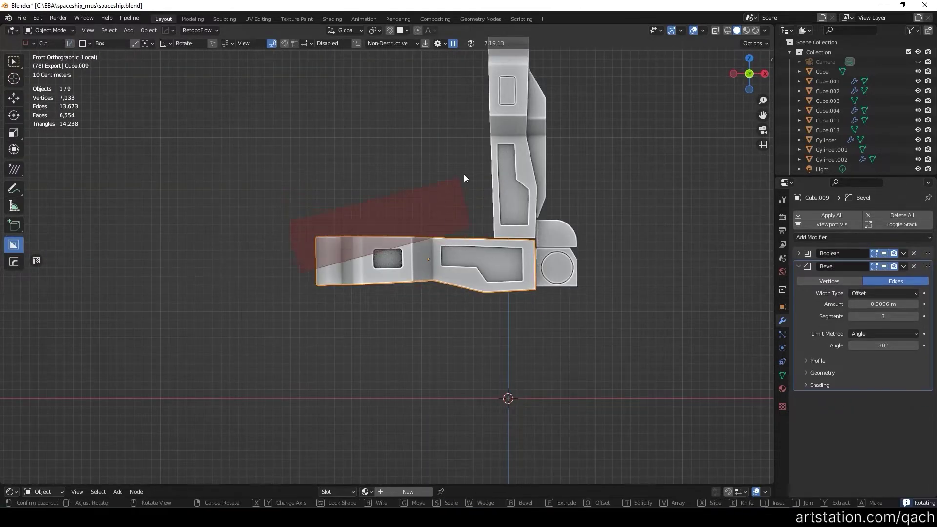
{"action": "left_click", "coordinate": [479, 188]}
{"action": "mouse_move", "coordinate": [479, 188]}
{"action": "middle_mouse_down"}
{"action": "mouse_move", "coordinate": [382, 284]}
{"action": "mouse_move", "coordinate": [334, 236]}
{"action": "mouse_move", "coordinate": [421, 244]}
{"action": "middle_mouse_up"}
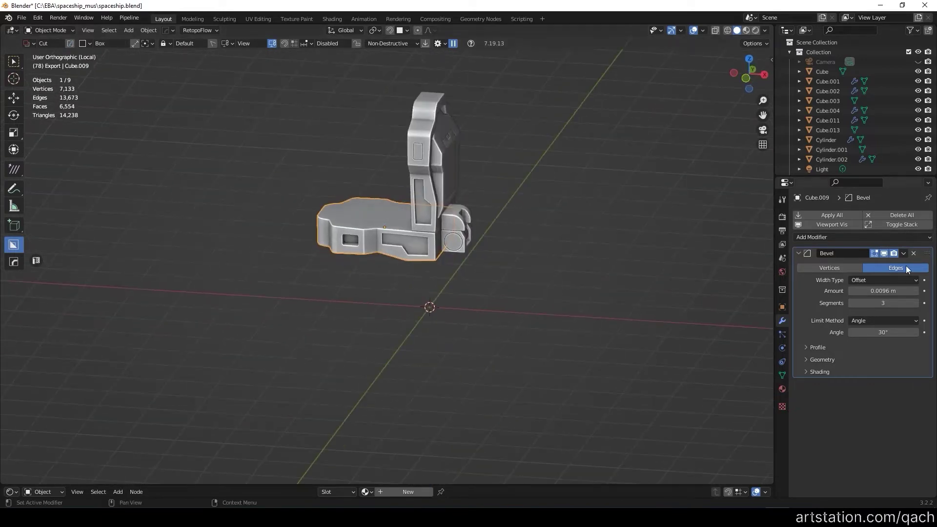
{"action": "mouse_move", "coordinate": [635, 234]}
{"action": "middle_mouse_down"}
{"action": "mouse_move", "coordinate": [293, 153]}
{"action": "mouse_move", "coordinate": [514, 146]}
{"action": "middle_mouse_up"}
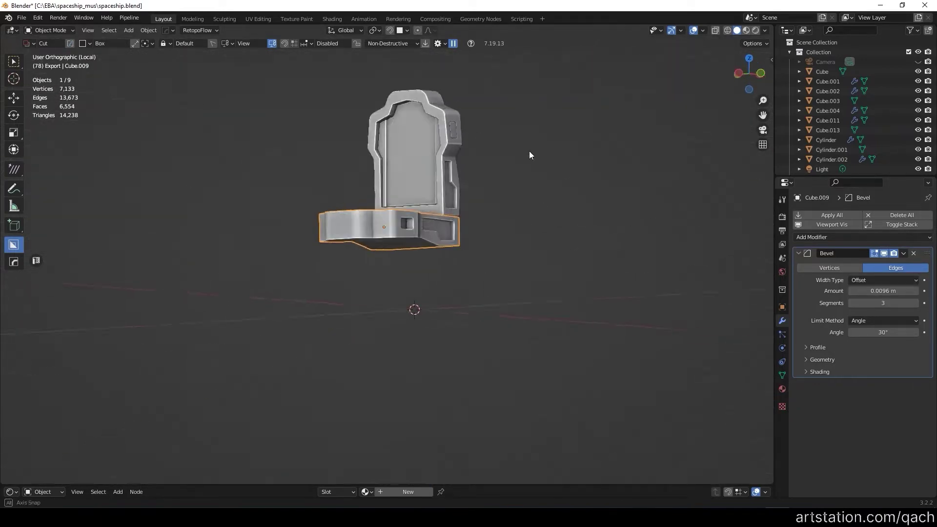
{"action": "scroll", "coordinate": [488, 161], "scroll_direction": "up", "scroll_amount": 4}
{"action": "left_click", "coordinate": [459, 181]}
{"action": "mouse_move", "coordinate": [459, 180]}
{"action": "middle_mouse_down"}
{"action": "mouse_move", "coordinate": [389, 204]}
{"action": "mouse_move", "coordinate": [289, 282]}
{"action": "mouse_move", "coordinate": [437, 148]}
{"action": "mouse_move", "coordinate": [421, 177]}
{"action": "middle_mouse_up"}
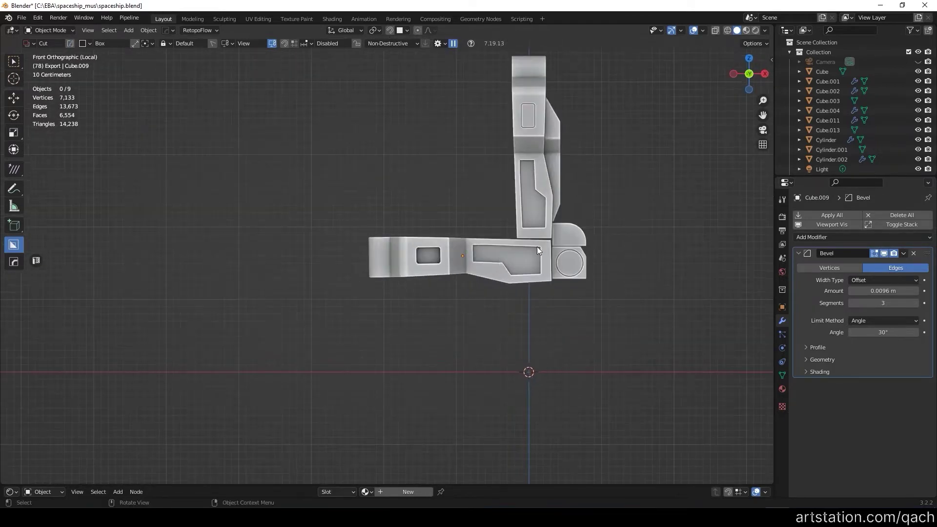
Step: Add a cube, scale it down and place it against the seat base's front
{"action": "key", "text": "shift+a"}
{"action": "mouse_move", "coordinate": [597, 239]}
{"action": "middle_mouse_down"}
{"action": "mouse_move", "coordinate": [488, 220]}
{"action": "mouse_move", "coordinate": [455, 276]}
{"action": "mouse_move", "coordinate": [637, 215]}
{"action": "mouse_move", "coordinate": [512, 225]}
{"action": "middle_mouse_up"}
{"action": "key", "text": "s"}
{"action": "key", "text": "g"}
{"action": "left_click", "coordinate": [454, 277]}
{"action": "key", "text": "s"}
{"action": "left_click", "coordinate": [659, 210]}
{"action": "scroll", "coordinate": [512, 225], "scroll_direction": "up", "scroll_amount": 3}
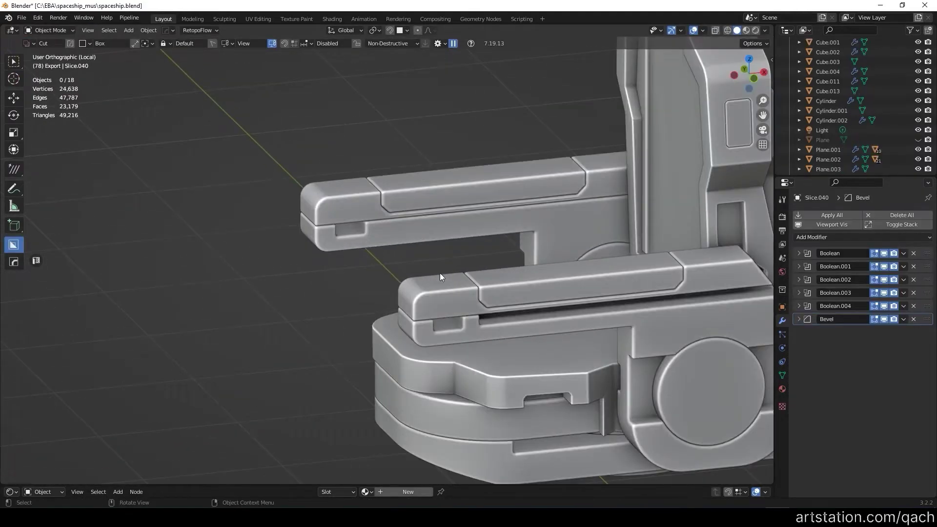
Step: Raise the arm panel slightly along Z
{"action": "mouse_move", "coordinate": [440, 276]}
{"action": "middle_mouse_down"}
{"action": "mouse_move", "coordinate": [551, 319]}
{"action": "mouse_move", "coordinate": [301, 288]}
{"action": "middle_mouse_up"}
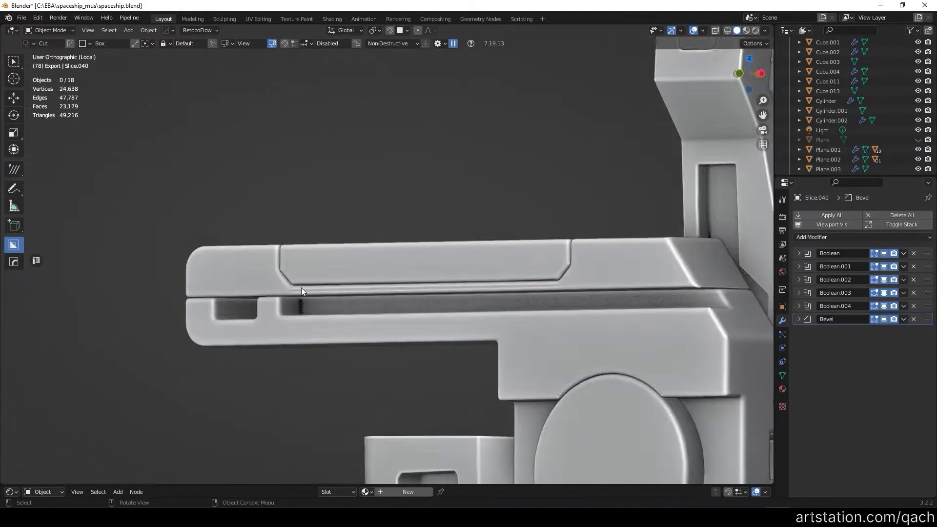
{"action": "left_click", "coordinate": [450, 205]}
{"action": "key", "text": "g"}
{"action": "key", "text": "z"}
{"action": "left_click", "coordinate": [438, 323]}
{"action": "mouse_move", "coordinate": [438, 323]}
{"action": "middle_mouse_down"}
{"action": "mouse_move", "coordinate": [497, 216]}
{"action": "mouse_move", "coordinate": [350, 224]}
{"action": "mouse_move", "coordinate": [599, 229]}
{"action": "mouse_move", "coordinate": [686, 94]}
{"action": "middle_mouse_up"}
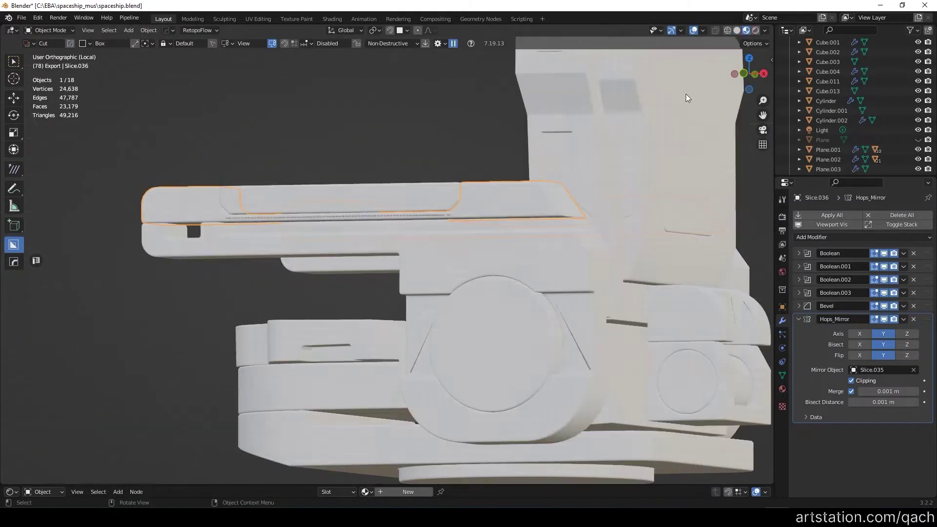
{"action": "scroll", "coordinate": [511, 354], "scroll_direction": "up", "scroll_amount": 4}
{"action": "scroll", "coordinate": [670, 153], "scroll_direction": "down", "scroll_amount": 2}
{"action": "middle_click_drag", "start_coordinate": [670, 153], "coordinate": [611, 145]}
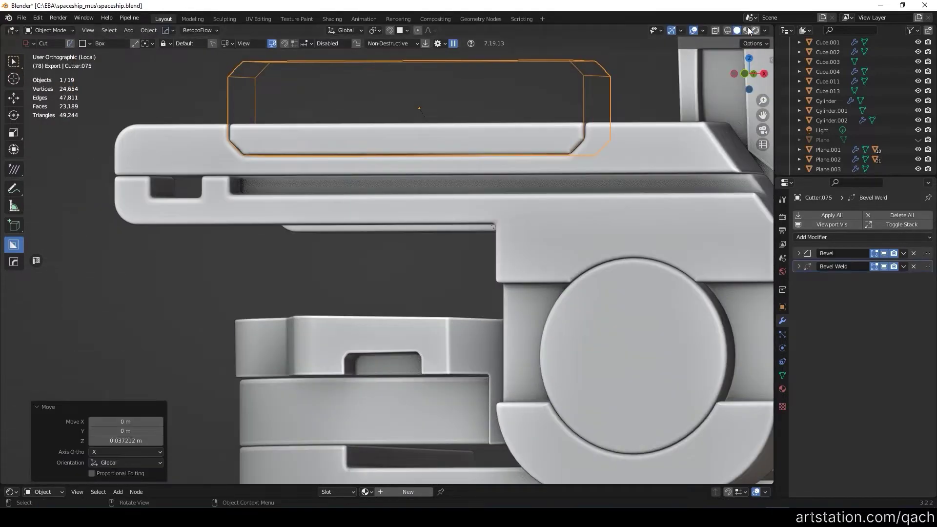
Step: Select the lower block's cutter and move it along the X and Y axes
{"action": "left_click", "coordinate": [750, 31]}
{"action": "middle_click_drag", "start_coordinate": [606, 229], "coordinate": [597, 239]}
{"action": "left_click", "coordinate": [675, 238]}
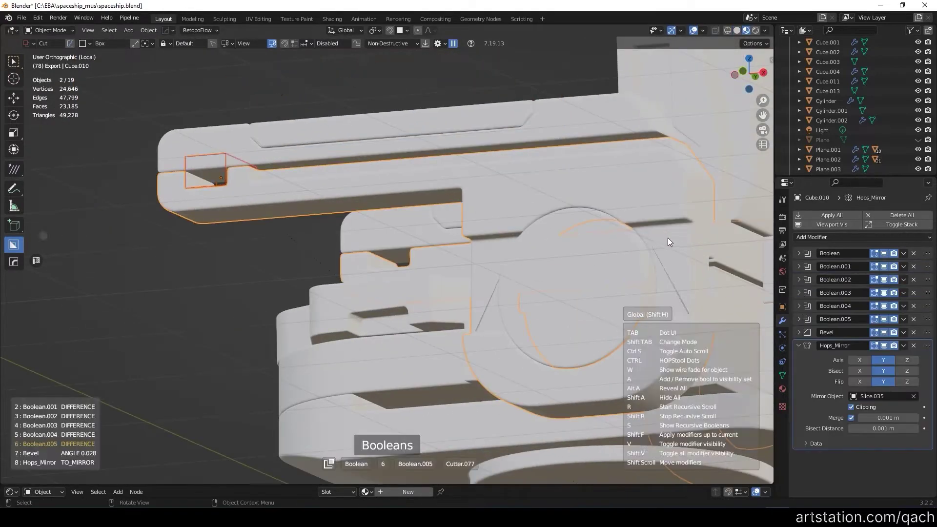
{"action": "key", "text": "g"}
{"action": "key", "text": "x"}
{"action": "key", "text": "y"}
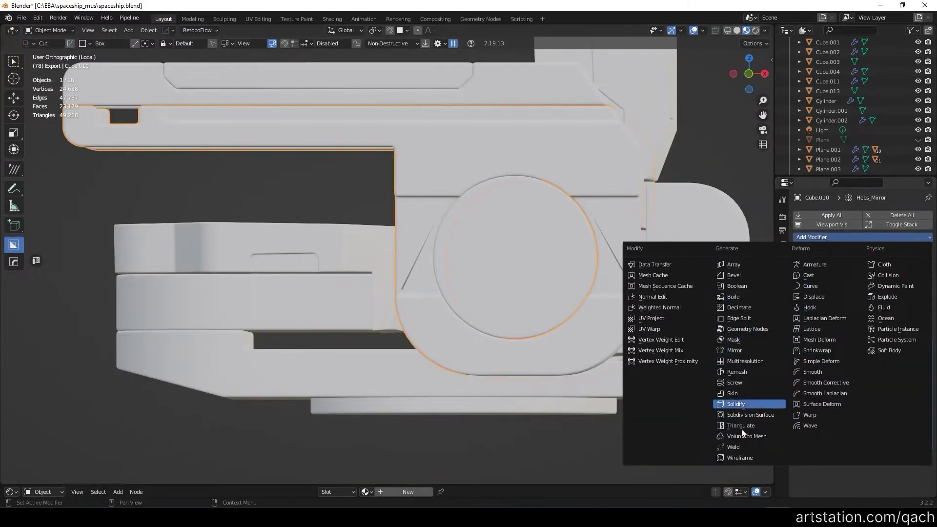
Step: Try a Weld modifier below Bevel at 0.008 m merge distance, then remove it
{"action": "left_click", "coordinate": [734, 447]}
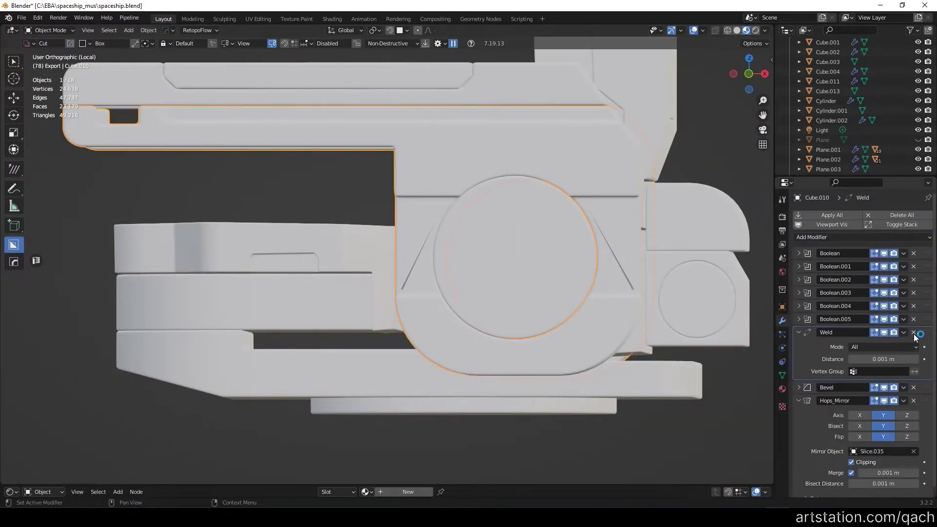
{"action": "middle_click_drag", "start_coordinate": [610, 372], "coordinate": [787, 372]}
{"action": "left_click_drag", "start_coordinate": [928, 335], "coordinate": [927, 349]}
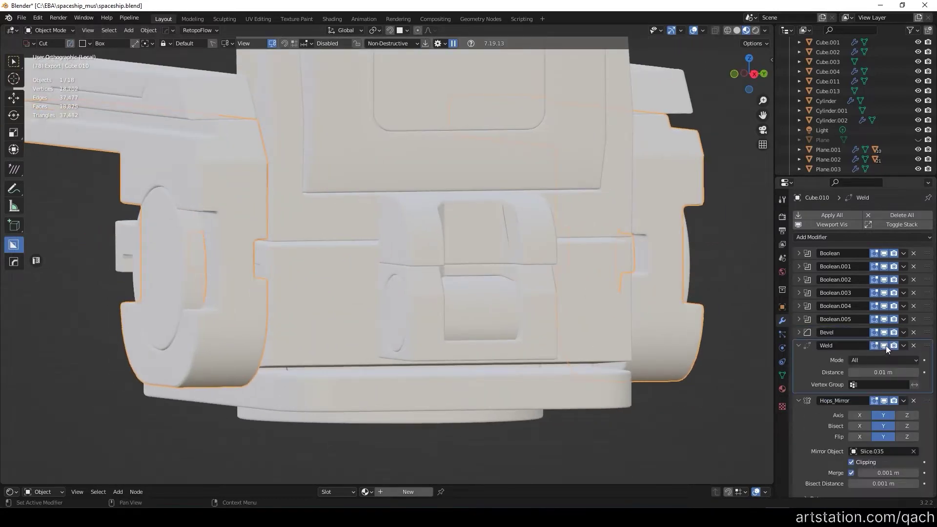
{"action": "left_click_drag", "start_coordinate": [883, 372], "coordinate": [874, 373]}
{"action": "middle_click_drag", "start_coordinate": [481, 273], "coordinate": [633, 154]}
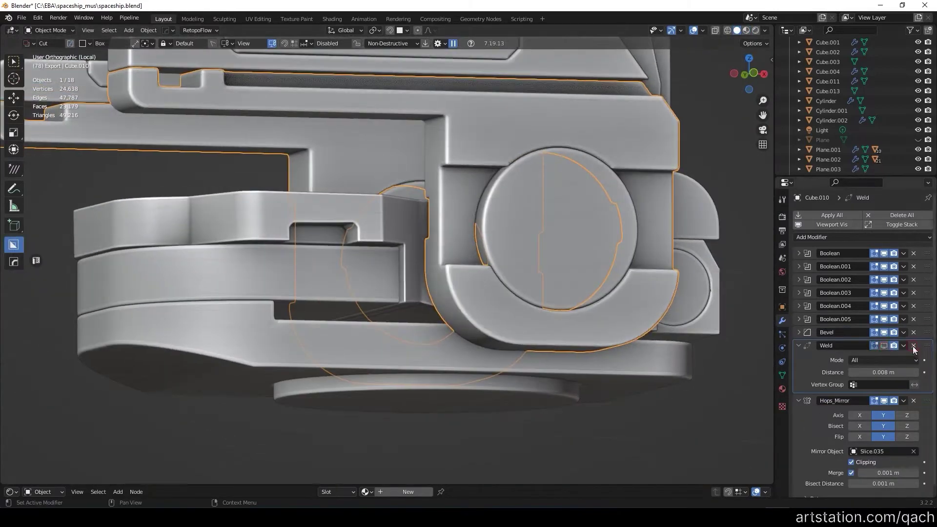
{"action": "left_click", "coordinate": [914, 349]}
Step: Add a Planar Decimate modifier and move it above Boolean.005
{"action": "left_click", "coordinate": [864, 237]}
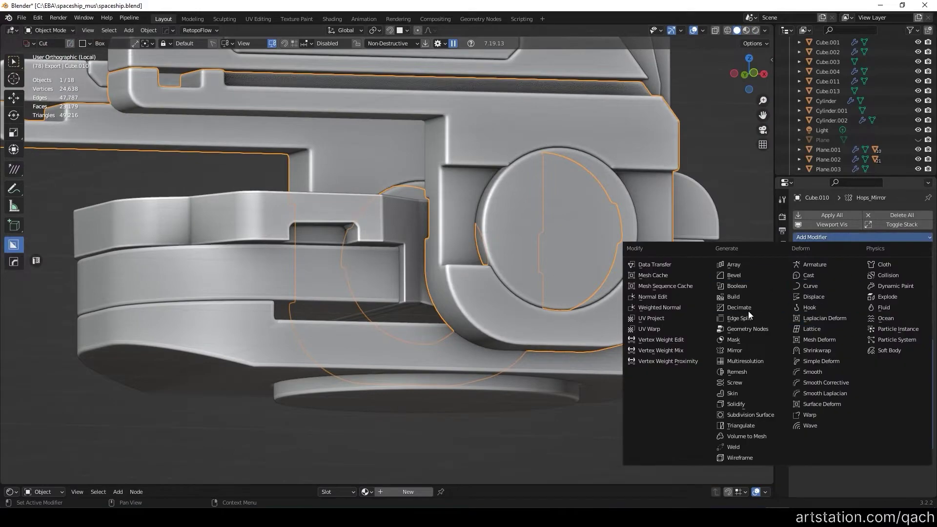
{"action": "left_click", "coordinate": [743, 318]}
{"action": "left_click_drag", "start_coordinate": [928, 313], "coordinate": [928, 264]}
{"action": "scroll", "coordinate": [585, 253], "scroll_direction": "down", "scroll_amount": 5}
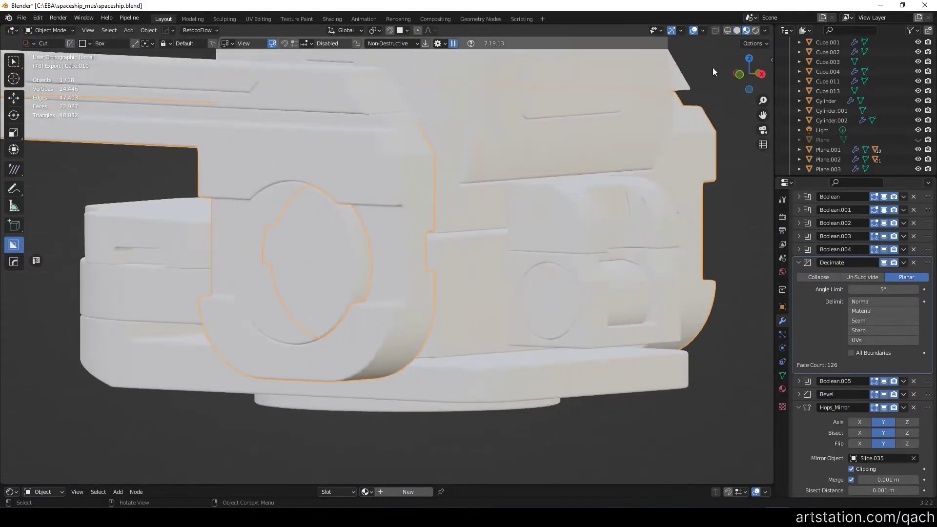
{"action": "mouse_move", "coordinate": [664, 190]}
{"action": "middle_mouse_down"}
{"action": "mouse_move", "coordinate": [580, 292]}
{"action": "mouse_move", "coordinate": [425, 176]}
{"action": "middle_mouse_up"}
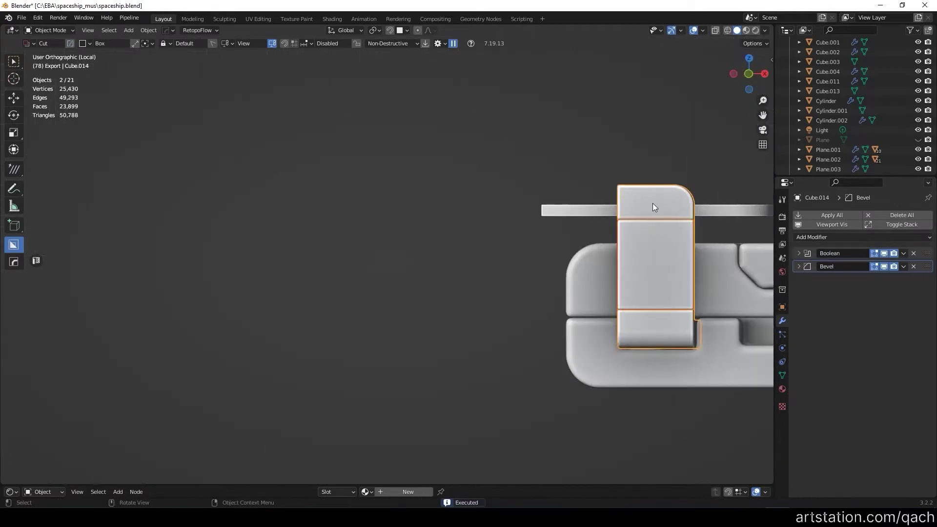
Step: Draw box cuts into the armrest plate from the side and the front
{"action": "left_click_drag", "start_coordinate": [540, 238], "coordinate": [579, 357]}
{"action": "scroll", "coordinate": [578, 349], "scroll_direction": "up", "scroll_amount": 3}
{"action": "mouse_move", "coordinate": [495, 321]}
{"action": "middle_mouse_down"}
{"action": "mouse_move", "coordinate": [615, 268]}
{"action": "mouse_move", "coordinate": [572, 200]}
{"action": "middle_mouse_up"}
{"action": "mouse_move", "coordinate": [625, 153]}
{"action": "middle_mouse_down"}
{"action": "mouse_move", "coordinate": [427, 198]}
{"action": "mouse_move", "coordinate": [444, 225]}
{"action": "middle_mouse_up"}
{"action": "scroll", "coordinate": [444, 224], "scroll_direction": "up", "scroll_amount": 3}
{"action": "left_click_drag", "start_coordinate": [328, 196], "coordinate": [348, 279]}
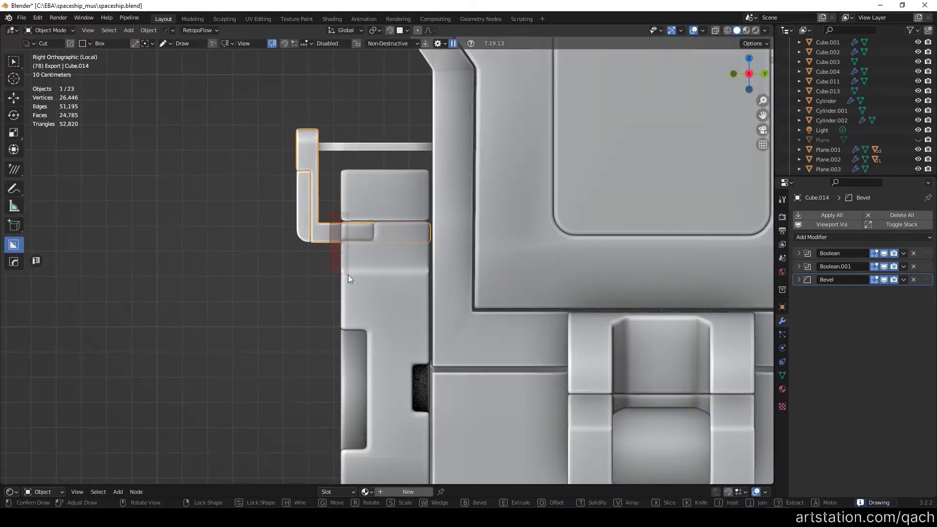
{"action": "mouse_move", "coordinate": [294, 276]}
{"action": "middle_mouse_down"}
{"action": "mouse_move", "coordinate": [354, 222]}
{"action": "mouse_move", "coordinate": [273, 203]}
{"action": "middle_mouse_up"}
{"action": "left_click_drag", "start_coordinate": [274, 202], "coordinate": [311, 257]}
{"action": "mouse_move", "coordinate": [405, 320]}
{"action": "middle_mouse_down"}
{"action": "mouse_move", "coordinate": [570, 301]}
{"action": "mouse_move", "coordinate": [480, 282]}
{"action": "mouse_move", "coordinate": [502, 362]}
{"action": "middle_mouse_up"}
Step: Apply a freeform polygon cut and add another boolean cut to the plate
{"action": "key", "text": "Escape"}
{"action": "left_click", "coordinate": [519, 338]}
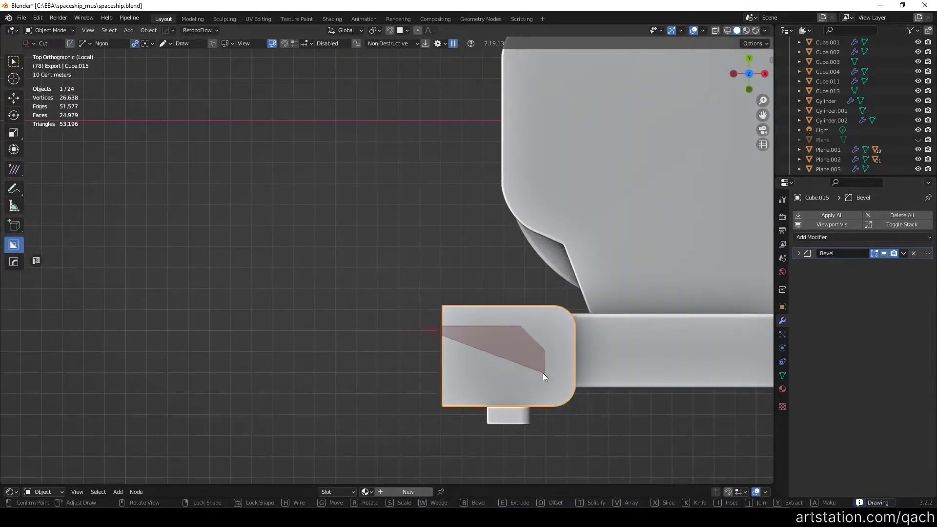
{"action": "key", "text": "space"}
{"action": "mouse_move", "coordinate": [385, 460]}
{"action": "middle_mouse_down"}
{"action": "mouse_move", "coordinate": [422, 391]}
{"action": "mouse_move", "coordinate": [537, 286]}
{"action": "mouse_move", "coordinate": [372, 354]}
{"action": "mouse_move", "coordinate": [384, 335]}
{"action": "mouse_move", "coordinate": [426, 335]}
{"action": "mouse_move", "coordinate": [318, 414]}
{"action": "mouse_move", "coordinate": [242, 344]}
{"action": "middle_mouse_up"}
{"action": "left_click", "coordinate": [341, 337]}
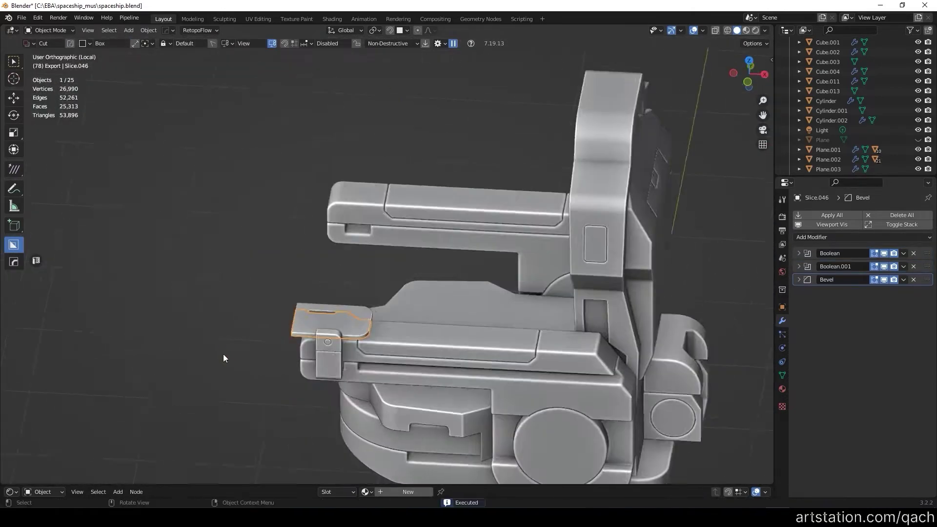
{"action": "scroll", "coordinate": [417, 329], "scroll_direction": "up", "scroll_amount": 3}
{"action": "scroll", "coordinate": [372, 297], "scroll_direction": "down", "scroll_amount": 5}
{"action": "scroll", "coordinate": [426, 271], "scroll_direction": "up", "scroll_amount": 6}
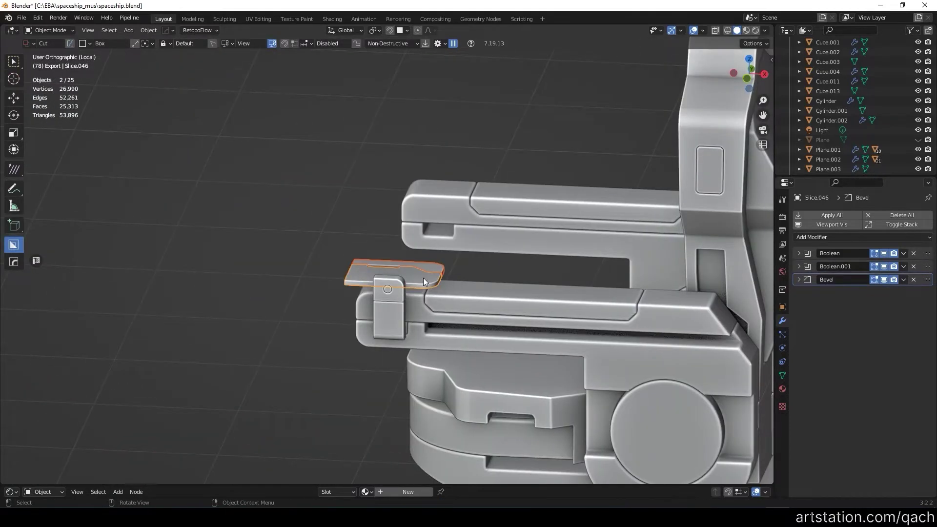
Step: Confirm the armrest plate's rotation, return to Object Mode and select the plate
{"action": "left_click", "coordinate": [429, 285]}
{"action": "key", "text": "Tab"}
{"action": "scroll", "coordinate": [293, 258], "scroll_direction": "down", "scroll_amount": 5}
{"action": "mouse_move", "coordinate": [292, 259]}
{"action": "middle_mouse_down"}
{"action": "mouse_move", "coordinate": [285, 228]}
{"action": "mouse_move", "coordinate": [505, 318]}
{"action": "middle_mouse_up"}
{"action": "scroll", "coordinate": [505, 318], "scroll_direction": "up", "scroll_amount": 5}
{"action": "left_click", "coordinate": [505, 318]}
{"action": "scroll", "coordinate": [506, 319], "scroll_direction": "down", "scroll_amount": 5}
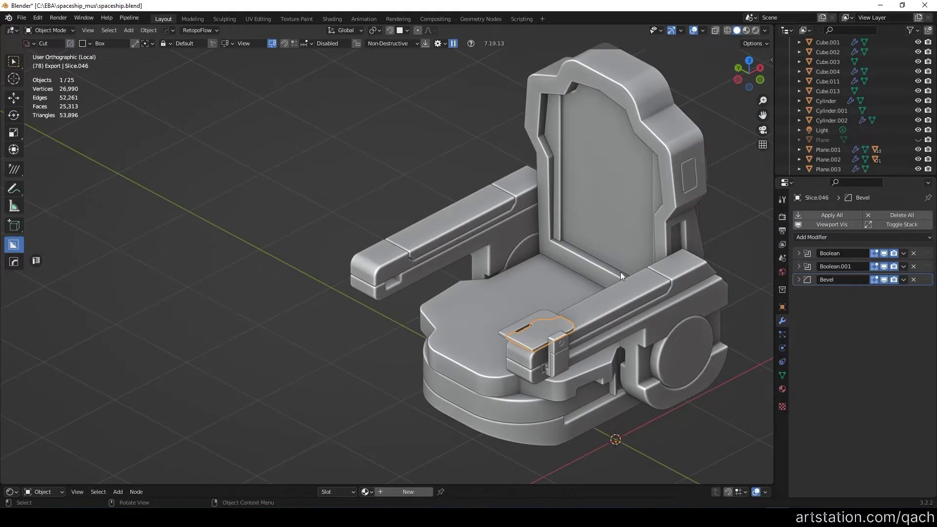
Step: Add a new cube beneath the seat for the next armrest part
{"action": "middle_click_drag", "start_coordinate": [599, 259], "coordinate": [572, 218]}
{"action": "scroll", "coordinate": [334, 292], "scroll_direction": "up", "scroll_amount": 3}
{"action": "scroll", "coordinate": [453, 343], "scroll_direction": "down", "scroll_amount": 5}
{"action": "middle_click_drag", "start_coordinate": [453, 344], "coordinate": [430, 345]}
{"action": "scroll", "coordinate": [430, 344], "scroll_direction": "up", "scroll_amount": 4}
{"action": "key", "text": "shift+a"}
{"action": "left_click", "coordinate": [468, 74]}
{"action": "scroll", "coordinate": [429, 253], "scroll_direction": "down", "scroll_amount": 5}
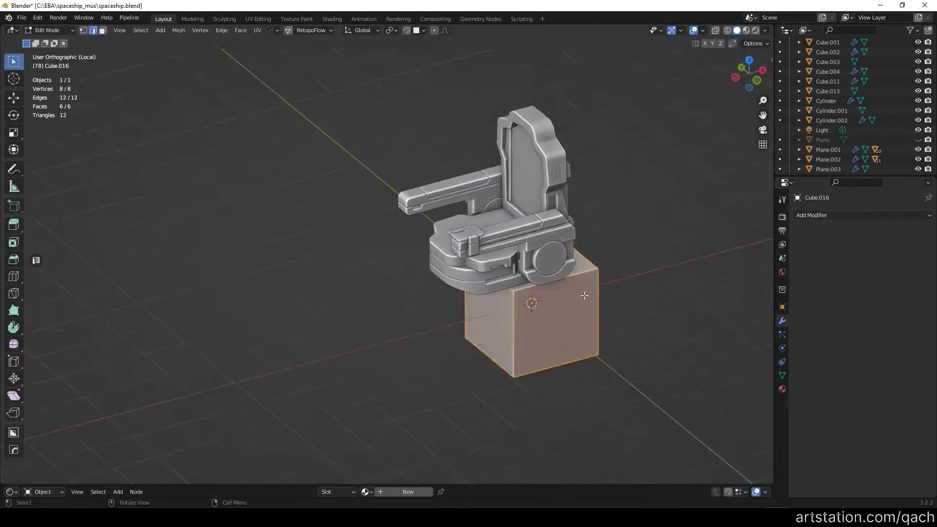
Step: Shrink the new cube and move it onto the armrest's front plate
{"action": "key", "text": "g"}
{"action": "key", "text": "s"}
{"action": "left_click", "coordinate": [554, 155]}
{"action": "mouse_move", "coordinate": [554, 155]}
{"action": "middle_mouse_down"}
{"action": "mouse_move", "coordinate": [537, 196]}
{"action": "mouse_move", "coordinate": [601, 178]}
{"action": "middle_mouse_up"}
{"action": "scroll", "coordinate": [537, 195], "scroll_direction": "up", "scroll_amount": 4}
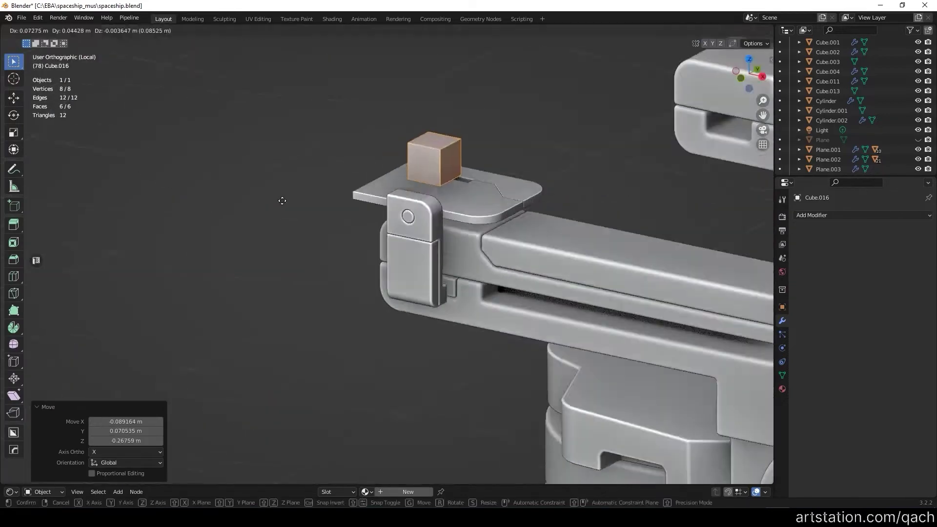
{"action": "key", "text": "g"}
{"action": "middle_click_drag", "start_coordinate": [528, 178], "coordinate": [488, 161]}
{"action": "scroll", "coordinate": [488, 161], "scroll_direction": "up", "scroll_amount": 2}
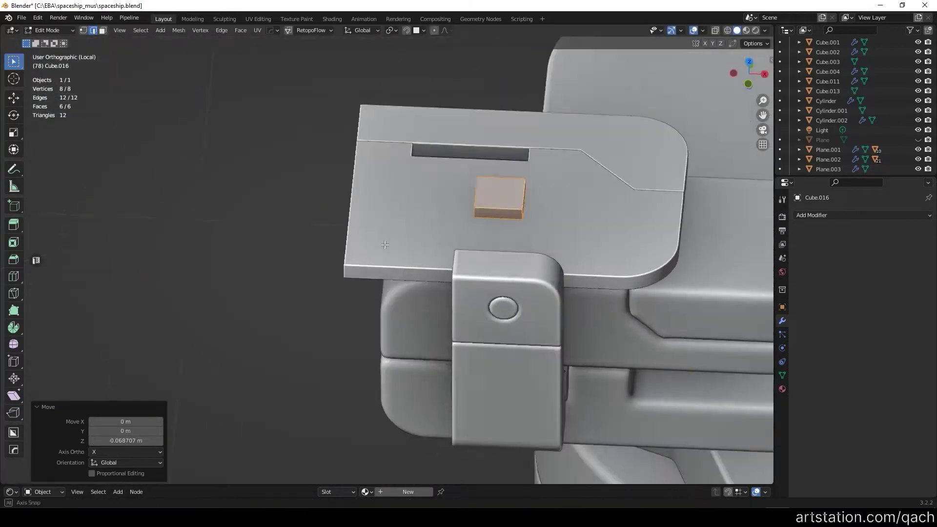
Step: Extrude the cube's top face upward and shrink it into a lever pillar
{"action": "key", "text": "3"}
{"action": "left_click", "coordinate": [501, 208]}
{"action": "key", "text": "e"}
{"action": "left_click", "coordinate": [488, 145]}
{"action": "left_click", "coordinate": [562, 171]}
{"action": "middle_click_drag", "start_coordinate": [561, 171], "coordinate": [508, 214]}
Step: Add a loop cut around the pillar and bevel its edges
{"action": "key", "text": "ctrl+r"}
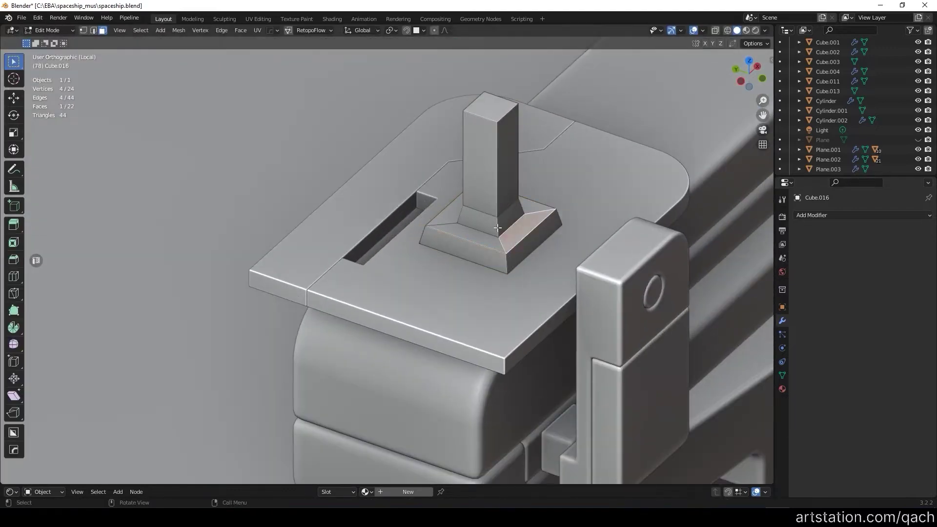
{"action": "key", "text": "ctrl+b"}
{"action": "mouse_move", "coordinate": [455, 179]}
{"action": "middle_mouse_down"}
{"action": "mouse_move", "coordinate": [537, 186]}
{"action": "mouse_move", "coordinate": [387, 167]}
{"action": "mouse_move", "coordinate": [265, 181]}
{"action": "mouse_move", "coordinate": [368, 230]}
{"action": "mouse_move", "coordinate": [438, 150]}
{"action": "middle_mouse_up"}
{"action": "left_click", "coordinate": [569, 181]}
{"action": "scroll", "coordinate": [439, 150], "scroll_direction": "up", "scroll_amount": 2}
{"action": "left_click", "coordinate": [439, 151]}
Step: Extrude the pillar top outward into a wide cap, then extrude the cap upward
{"action": "key", "text": "alt+e"}
{"action": "left_click", "coordinate": [489, 184]}
{"action": "middle_click_drag", "start_coordinate": [489, 185], "coordinate": [488, 184]}
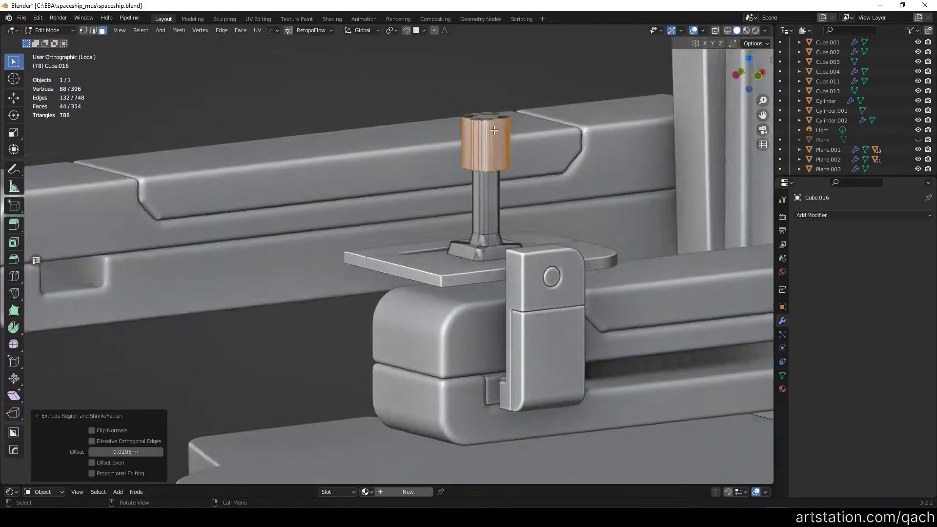
{"action": "scroll", "coordinate": [488, 185], "scroll_direction": "up", "scroll_amount": 3}
{"action": "key", "text": "e"}
{"action": "left_click", "coordinate": [488, 147]}
{"action": "scroll", "coordinate": [487, 186], "scroll_direction": "down", "scroll_amount": 2}
{"action": "mouse_move", "coordinate": [488, 146]}
{"action": "middle_mouse_down"}
{"action": "mouse_move", "coordinate": [487, 186]}
{"action": "mouse_move", "coordinate": [496, 174]}
{"action": "middle_mouse_up"}
{"action": "scroll", "coordinate": [487, 186], "scroll_direction": "up", "scroll_amount": 2}
Step: Extrude the lever's top face higher in two stages
{"action": "key", "text": "Tab"}
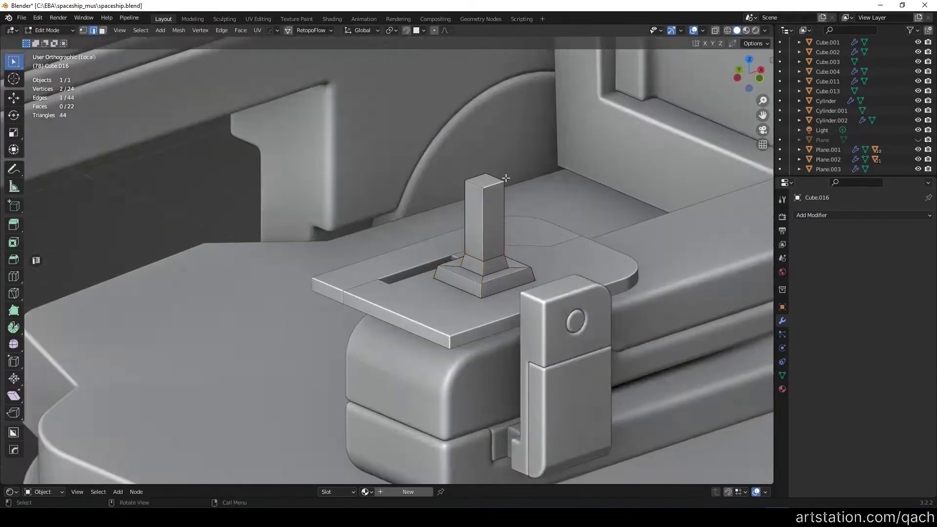
{"action": "scroll", "coordinate": [496, 174], "scroll_direction": "up", "scroll_amount": 3}
{"action": "mouse_move", "coordinate": [397, 178]}
{"action": "middle_mouse_down"}
{"action": "mouse_move", "coordinate": [413, 132]}
{"action": "mouse_move", "coordinate": [369, 203]}
{"action": "middle_mouse_up"}
{"action": "key", "text": "e"}
{"action": "left_click", "coordinate": [412, 146]}
{"action": "scroll", "coordinate": [413, 133], "scroll_direction": "down", "scroll_amount": 3}
{"action": "key", "text": "e"}
{"action": "left_click", "coordinate": [477, 146]}
{"action": "scroll", "coordinate": [457, 241], "scroll_direction": "up", "scroll_amount": 3}
Step: Bevel the lever's base edge loop and add a smoothing bevel to the lever
{"action": "key", "text": "2"}
{"action": "left_click", "coordinate": [457, 240], "text": "alt"}
{"action": "mouse_move", "coordinate": [457, 241]}
{"action": "middle_mouse_down"}
{"action": "mouse_move", "coordinate": [513, 219]}
{"action": "mouse_move", "coordinate": [447, 315]}
{"action": "mouse_move", "coordinate": [420, 215]}
{"action": "mouse_move", "coordinate": [473, 221]}
{"action": "mouse_move", "coordinate": [460, 211]}
{"action": "middle_mouse_up"}
{"action": "key", "text": "ctrl+b"}
{"action": "left_click", "coordinate": [561, 209]}
{"action": "key", "text": "Tab"}
{"action": "key", "text": "ctrl+b"}
Step: Flatten the lever's top face by scaling it to 0 along Z
{"action": "key", "text": "Tab"}
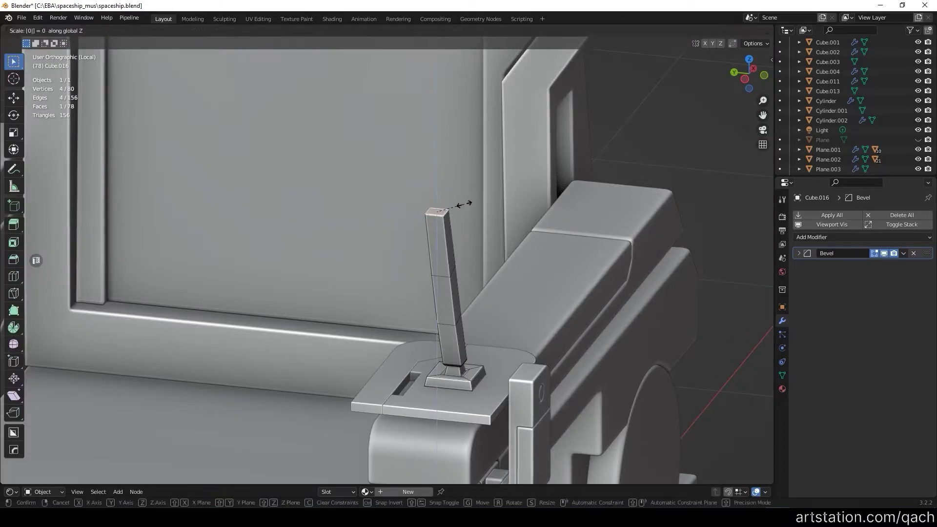
{"action": "key", "text": "3"}
{"action": "left_click", "coordinate": [437, 212]}
{"action": "key", "text": "s"}
{"action": "key", "text": "z"}
{"action": "key", "text": "0"}
{"action": "key", "text": "Return"}
Step: Thin the lever front to back using its four-face loop
{"action": "scroll", "coordinate": [413, 287], "scroll_direction": "down", "scroll_amount": 4}
{"action": "mouse_move", "coordinate": [413, 287]}
{"action": "middle_mouse_down"}
{"action": "mouse_move", "coordinate": [371, 274]}
{"action": "mouse_move", "coordinate": [440, 293]}
{"action": "middle_mouse_up"}
{"action": "scroll", "coordinate": [488, 317], "scroll_direction": "up", "scroll_amount": 5}
{"action": "left_click", "coordinate": [492, 337], "text": "alt"}
{"action": "left_click", "coordinate": [591, 281]}
{"action": "key", "text": "Tab"}
{"action": "mouse_move", "coordinate": [592, 281]}
{"action": "middle_mouse_down"}
{"action": "mouse_move", "coordinate": [326, 308]}
{"action": "mouse_move", "coordinate": [399, 324]}
{"action": "mouse_move", "coordinate": [409, 282]}
{"action": "middle_mouse_up"}
{"action": "scroll", "coordinate": [326, 308], "scroll_direction": "down", "scroll_amount": 3}
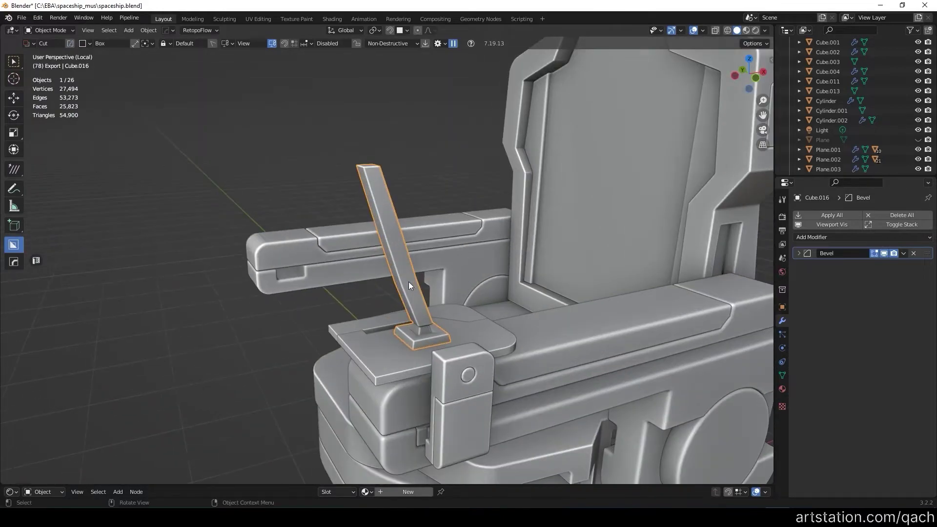
Step: Delete the lever and add weighted normals to the armrest front plate
{"action": "key", "text": "Delete"}
{"action": "mouse_move", "coordinate": [475, 321]}
{"action": "middle_mouse_down"}
{"action": "mouse_move", "coordinate": [329, 328]}
{"action": "mouse_move", "coordinate": [414, 344]}
{"action": "middle_mouse_up"}
{"action": "left_click", "coordinate": [414, 344]}
{"action": "key", "text": "q"}
{"action": "left_click", "coordinate": [488, 336]}
{"action": "middle_click_drag", "start_coordinate": [488, 337], "coordinate": [420, 295]}
Step: Add a new cube and place it above the armrest plate in side view
{"action": "key", "text": "shift+a"}
{"action": "left_click", "coordinate": [481, 44]}
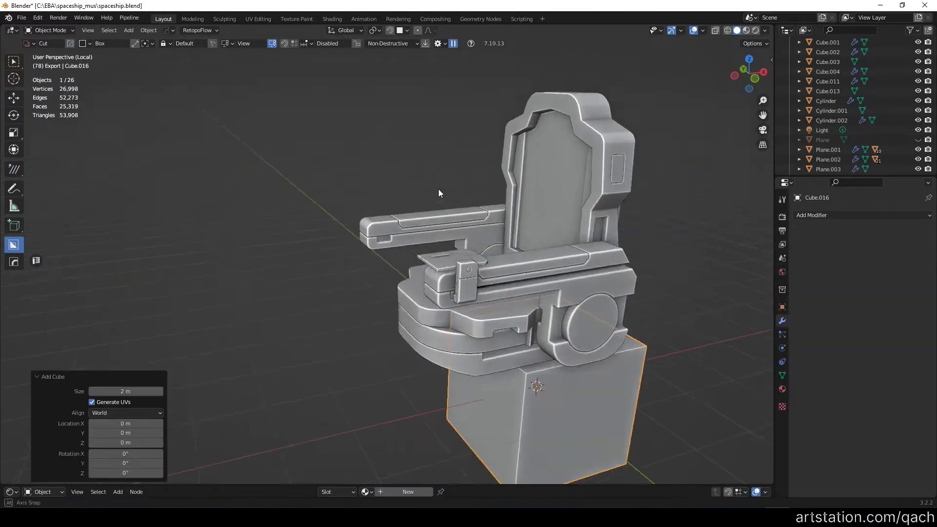
{"action": "key", "text": "Tab"}
{"action": "key", "text": "g"}
{"action": "key", "text": "ctrl+KP_3"}
{"action": "scroll", "coordinate": [486, 205], "scroll_direction": "up", "scroll_amount": 4}
{"action": "key", "text": "g"}
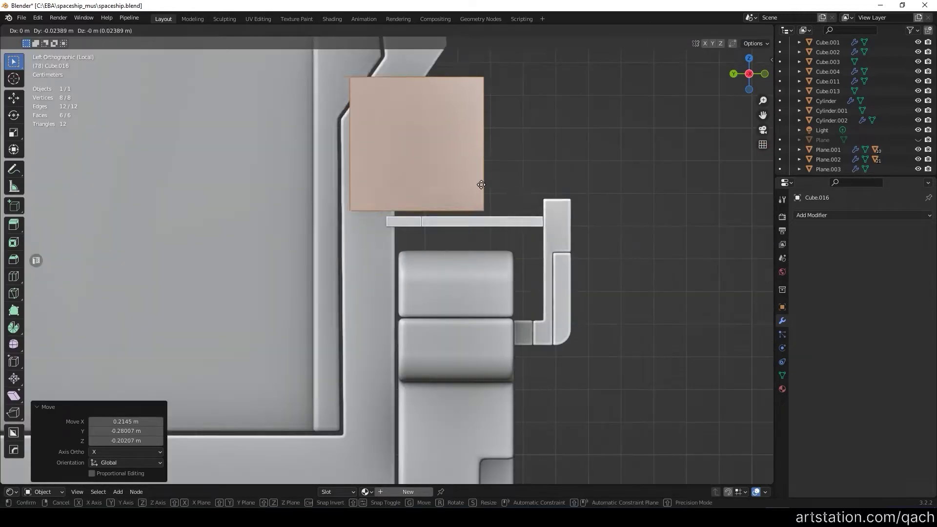
{"action": "left_click", "coordinate": [482, 191]}
{"action": "scroll", "coordinate": [537, 181], "scroll_direction": "down", "scroll_amount": 4}
{"action": "middle_click_drag", "start_coordinate": [561, 171], "coordinate": [561, 193]}
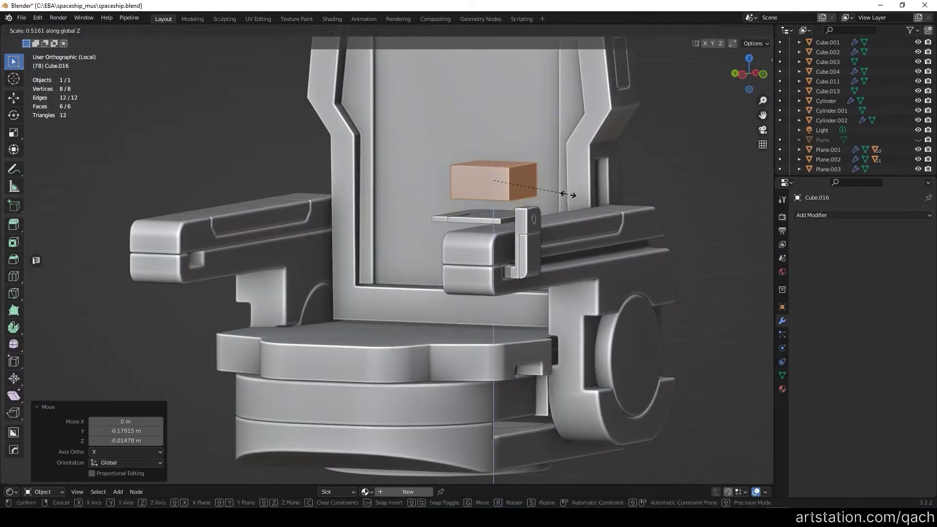
Step: Scale the cube along Z into a low block
{"action": "key", "text": "ctrl+KP_3"}
{"action": "key", "text": "s"}
{"action": "key", "text": "z"}
{"action": "left_click", "coordinate": [578, 202]}
{"action": "key", "text": "KP_Decimal"}
{"action": "scroll", "coordinate": [350, 190], "scroll_direction": "down", "scroll_amount": 3}
{"action": "mouse_move", "coordinate": [442, 232]}
{"action": "middle_mouse_down"}
{"action": "mouse_move", "coordinate": [349, 190]}
{"action": "mouse_move", "coordinate": [358, 175]}
{"action": "middle_mouse_up"}
Step: Round the block's top edges and add a smoothing bevel
{"action": "left_click", "coordinate": [350, 190]}
{"action": "left_click", "coordinate": [406, 212]}
{"action": "key", "text": "Tab"}
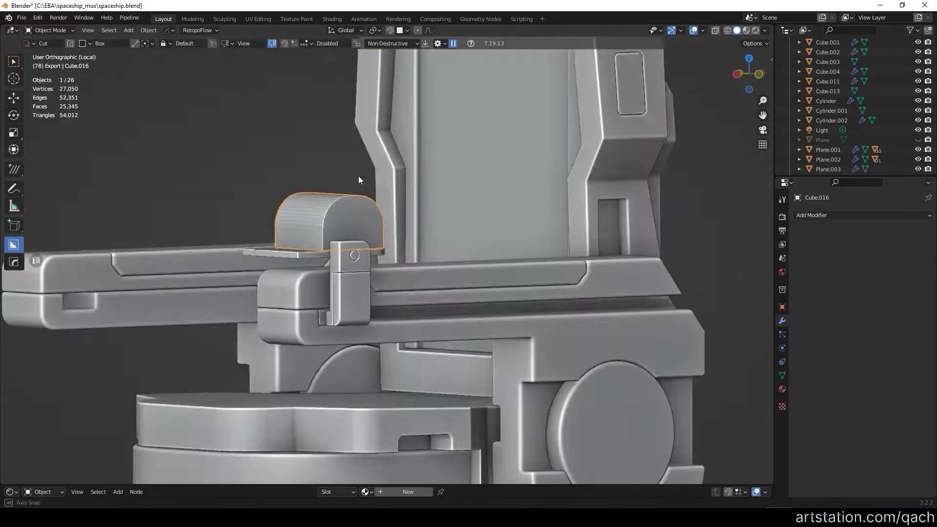
{"action": "scroll", "coordinate": [300, 221], "scroll_direction": "up", "scroll_amount": 4}
{"action": "key", "text": "ctrl+b"}
{"action": "left_click", "coordinate": [286, 174]}
{"action": "scroll", "coordinate": [286, 175], "scroll_direction": "down", "scroll_amount": 3}
{"action": "middle_click_drag", "start_coordinate": [84, 203], "coordinate": [235, 209]}
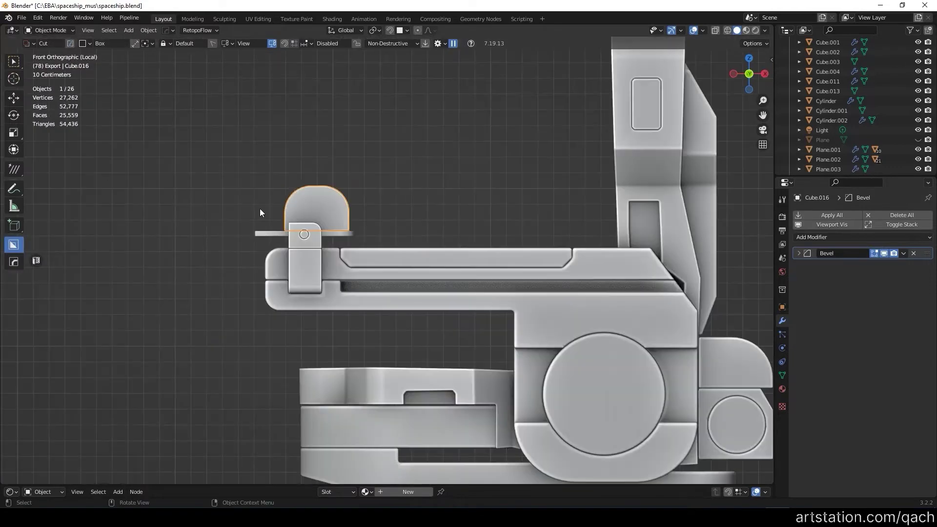
Step: Make two BoxCutter slice cuts into the rounded cap
{"action": "scroll", "coordinate": [260, 209], "scroll_direction": "up", "scroll_amount": 3}
{"action": "left_click_drag", "start_coordinate": [259, 235], "coordinate": [398, 272]}
{"action": "mouse_move", "coordinate": [470, 205]}
{"action": "middle_mouse_down"}
{"action": "mouse_move", "coordinate": [403, 227]}
{"action": "mouse_move", "coordinate": [440, 220]}
{"action": "middle_mouse_up"}
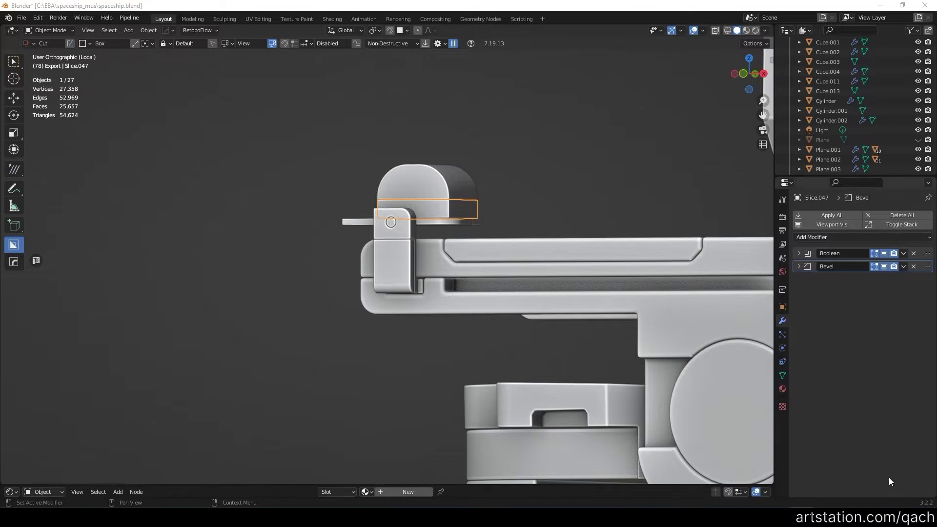
{"action": "mouse_move", "coordinate": [379, 262]}
{"action": "middle_mouse_down", "text": "alt"}
{"action": "mouse_move", "coordinate": [322, 198]}
{"action": "mouse_move", "coordinate": [337, 116]}
{"action": "middle_mouse_up", "text": "alt"}
{"action": "left_click", "coordinate": [450, 175]}
{"action": "middle_click_drag", "start_coordinate": [450, 176], "coordinate": [427, 158]}
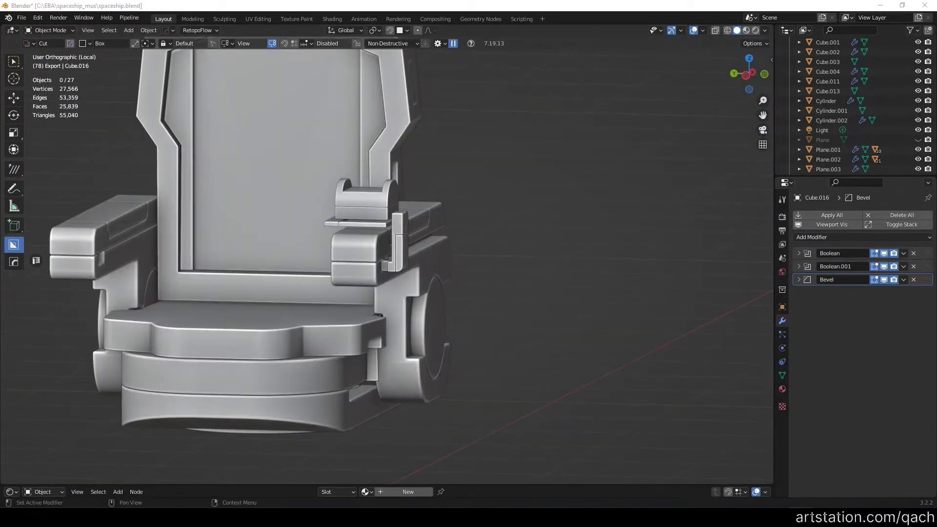
{"action": "mouse_move", "coordinate": [464, 305]}
{"action": "middle_mouse_down"}
{"action": "mouse_move", "coordinate": [268, 218]}
{"action": "mouse_move", "coordinate": [324, 272]}
{"action": "mouse_move", "coordinate": [138, 274]}
{"action": "middle_mouse_up"}
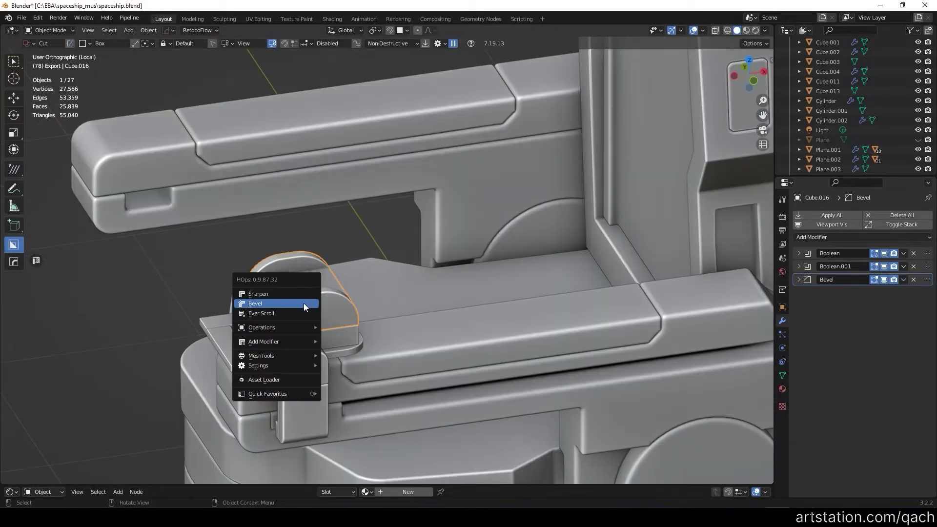
Step: Place a box cutting volume over the cap and apply the cut
{"action": "left_click", "coordinate": [304, 303]}
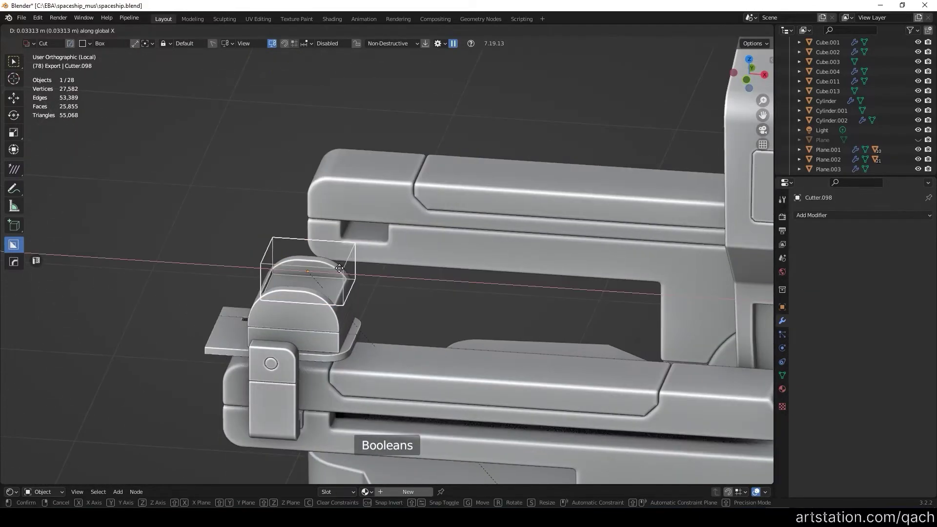
{"action": "left_click", "coordinate": [413, 307]}
{"action": "scroll", "coordinate": [389, 252], "scroll_direction": "down", "scroll_amount": 5}
{"action": "mouse_move", "coordinate": [701, 293]}
{"action": "middle_mouse_down"}
{"action": "mouse_move", "coordinate": [584, 306]}
{"action": "mouse_move", "coordinate": [476, 233]}
{"action": "middle_mouse_up"}
{"action": "scroll", "coordinate": [523, 267], "scroll_direction": "down", "scroll_amount": 4}
{"action": "mouse_move", "coordinate": [523, 268]}
{"action": "middle_mouse_down", "text": "alt"}
{"action": "mouse_move", "coordinate": [293, 323]}
{"action": "mouse_move", "coordinate": [288, 393]}
{"action": "middle_mouse_up", "text": "alt"}
{"action": "scroll", "coordinate": [293, 323], "scroll_direction": "up", "scroll_amount": 5}
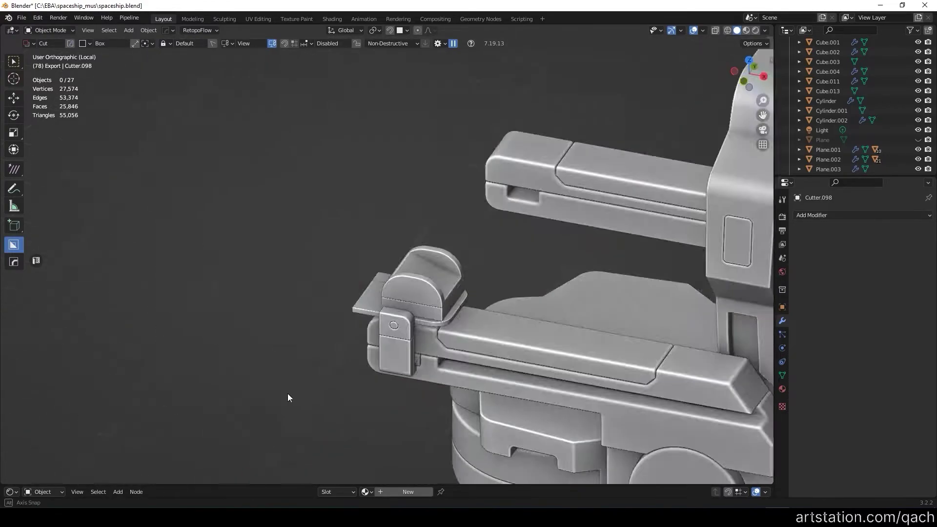
{"action": "scroll", "coordinate": [288, 393], "scroll_direction": "down", "scroll_amount": 5}
{"action": "mouse_move", "coordinate": [406, 303]}
{"action": "middle_mouse_down"}
{"action": "mouse_move", "coordinate": [293, 342]}
{"action": "mouse_move", "coordinate": [534, 359]}
{"action": "middle_mouse_up"}
{"action": "scroll", "coordinate": [534, 358], "scroll_direction": "up", "scroll_amount": 5}
{"action": "scroll", "coordinate": [409, 228], "scroll_direction": "down", "scroll_amount": 5}
{"action": "mouse_move", "coordinate": [408, 228]}
{"action": "middle_mouse_down"}
{"action": "mouse_move", "coordinate": [539, 222]}
{"action": "mouse_move", "coordinate": [363, 291]}
{"action": "mouse_move", "coordinate": [560, 205]}
{"action": "middle_mouse_up"}
{"action": "scroll", "coordinate": [493, 230], "scroll_direction": "up", "scroll_amount": 5}
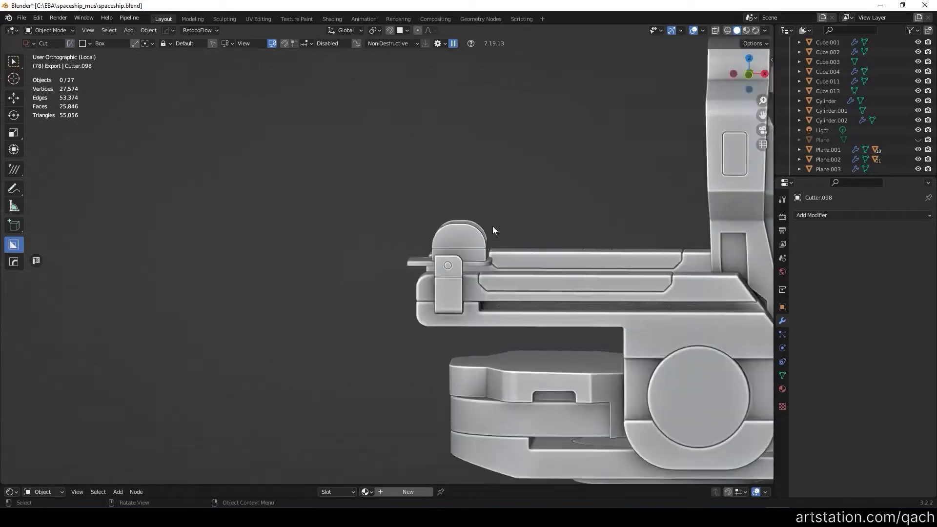
Step: From top view, cut a groove across the cap
{"action": "key", "text": "KP_7"}
{"action": "left_click", "coordinate": [462, 232]}
{"action": "scroll", "coordinate": [462, 233], "scroll_direction": "up", "scroll_amount": 2}
{"action": "left_click_drag", "start_coordinate": [359, 225], "coordinate": [537, 264]}
{"action": "middle_click_drag", "start_coordinate": [537, 265], "coordinate": [203, 403]}
{"action": "key", "text": "KP_7"}
{"action": "scroll", "coordinate": [397, 360], "scroll_direction": "up", "scroll_amount": 2}
Step: Cut a second rectangular slot in the cap and slide it further down
{"action": "scroll", "coordinate": [353, 315], "scroll_direction": "up", "scroll_amount": 1}
{"action": "left_click_drag", "start_coordinate": [363, 306], "coordinate": [497, 349]}
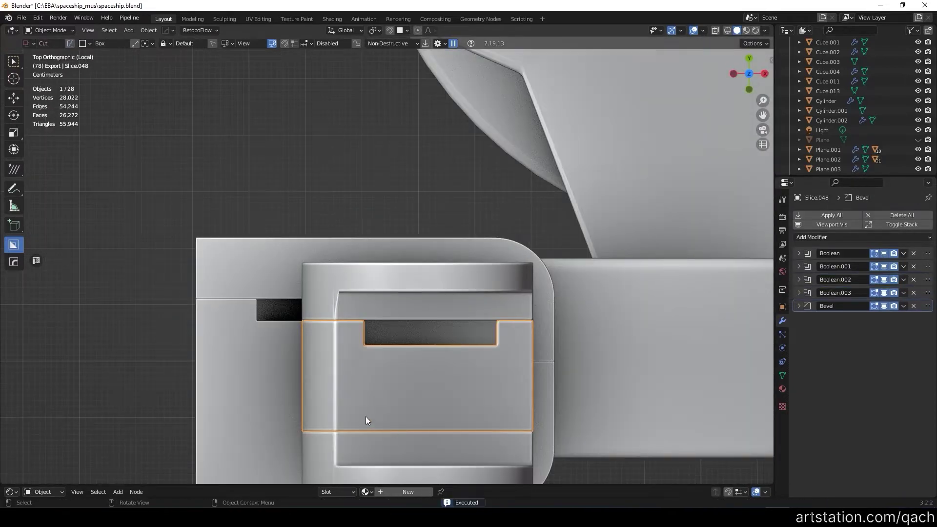
{"action": "key", "text": "g"}
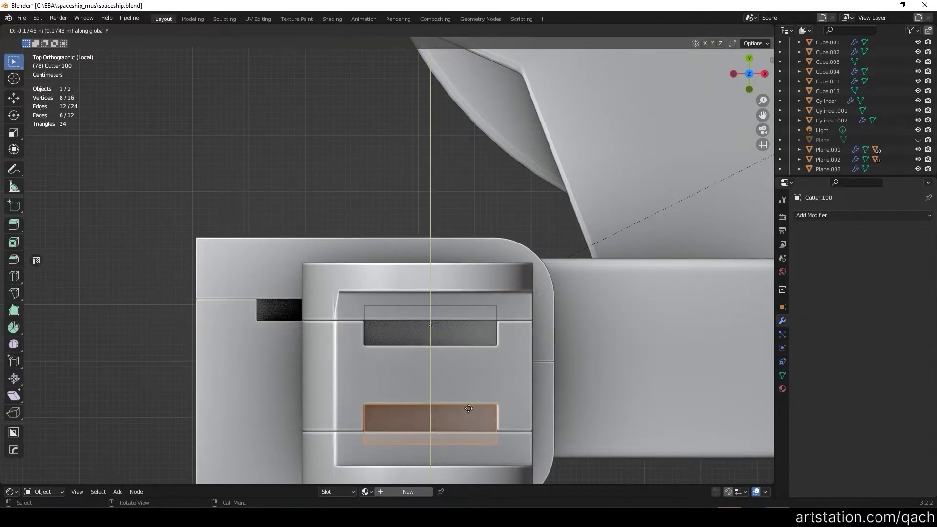
{"action": "left_click", "coordinate": [469, 408]}
{"action": "mouse_move", "coordinate": [470, 395]}
{"action": "middle_mouse_down"}
{"action": "mouse_move", "coordinate": [348, 275]}
{"action": "mouse_move", "coordinate": [614, 270]}
{"action": "mouse_move", "coordinate": [190, 417]}
{"action": "middle_mouse_up"}
{"action": "left_click", "coordinate": [404, 302]}
{"action": "mouse_move", "coordinate": [404, 301]}
{"action": "middle_mouse_down"}
{"action": "mouse_move", "coordinate": [650, 358]}
{"action": "mouse_move", "coordinate": [439, 293]}
{"action": "middle_mouse_up"}
Step: Save the file and start adding another cube
{"action": "key", "text": "ctrl+s"}
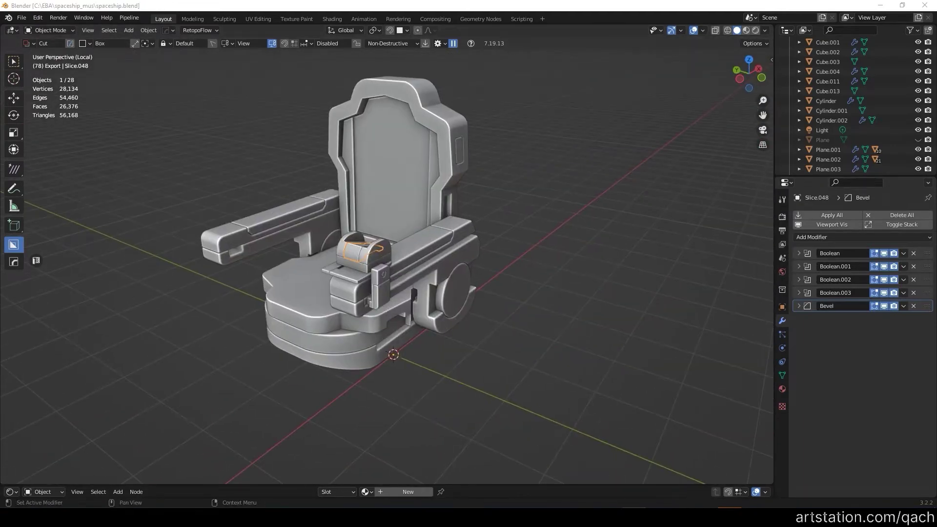
{"action": "scroll", "coordinate": [446, 263], "scroll_direction": "up", "scroll_amount": 3}
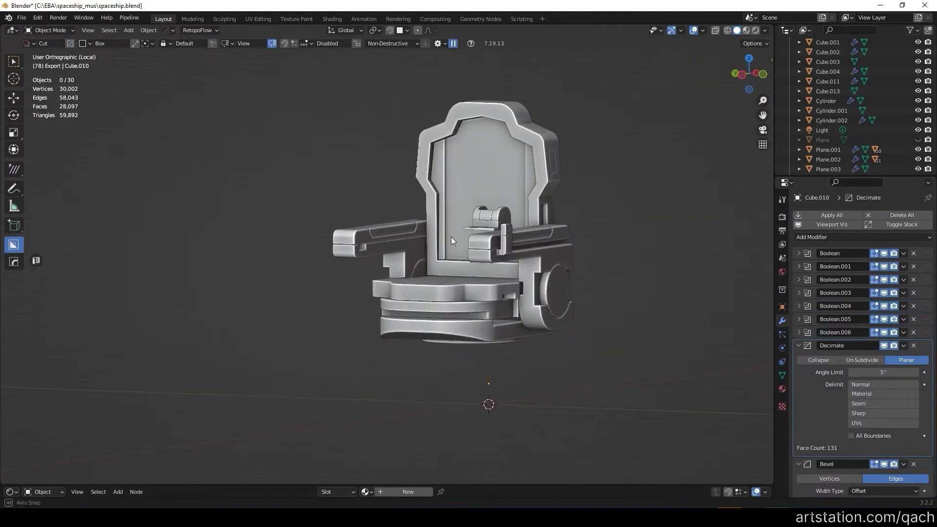
{"action": "scroll", "coordinate": [451, 236], "scroll_direction": "up", "scroll_amount": 4}
{"action": "mouse_move", "coordinate": [496, 247]}
{"action": "middle_mouse_down"}
{"action": "mouse_move", "coordinate": [484, 186]}
{"action": "mouse_move", "coordinate": [418, 256]}
{"action": "mouse_move", "coordinate": [646, 172]}
{"action": "mouse_move", "coordinate": [402, 151]}
{"action": "mouse_move", "coordinate": [469, 176]}
{"action": "middle_mouse_up"}
{"action": "scroll", "coordinate": [417, 256], "scroll_direction": "down", "scroll_amount": 3}
{"action": "key", "text": "shift+a"}
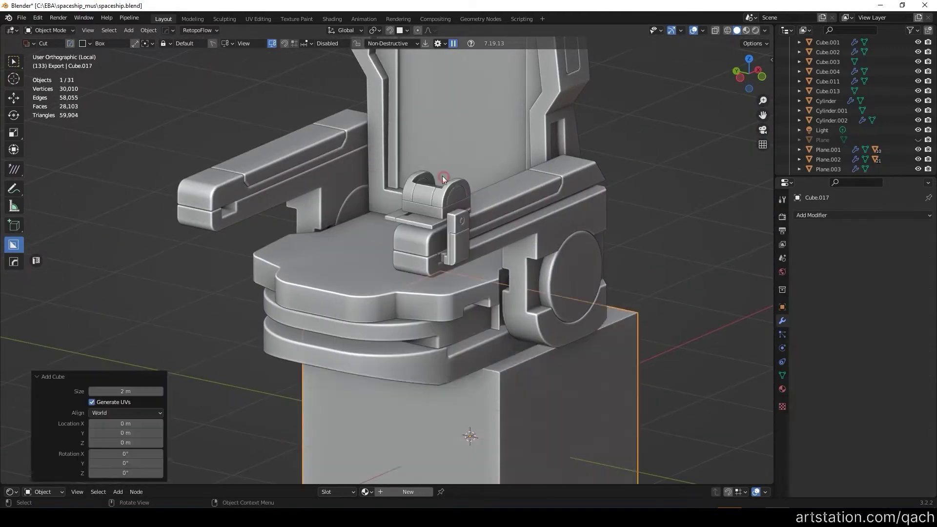
Step: Seat the new cube in the armrest housing slot and shrink it slightly
{"action": "scroll", "coordinate": [469, 244], "scroll_direction": "down", "scroll_amount": 3}
{"action": "key", "text": "Tab"}
{"action": "key", "text": "g"}
{"action": "left_click", "coordinate": [549, 151]}
{"action": "mouse_move", "coordinate": [549, 151]}
{"action": "middle_mouse_down"}
{"action": "mouse_move", "coordinate": [488, 170]}
{"action": "mouse_move", "coordinate": [498, 196]}
{"action": "mouse_move", "coordinate": [653, 202]}
{"action": "middle_mouse_up"}
{"action": "key", "text": "g"}
{"action": "left_click", "coordinate": [439, 161]}
{"action": "scroll", "coordinate": [488, 185], "scroll_direction": "up", "scroll_amount": 3}
{"action": "scroll", "coordinate": [498, 197], "scroll_direction": "down", "scroll_amount": 3}
{"action": "key", "text": "s"}
{"action": "left_click", "coordinate": [578, 191]}
{"action": "mouse_move", "coordinate": [557, 196]}
{"action": "middle_mouse_down"}
{"action": "mouse_move", "coordinate": [524, 137]}
{"action": "mouse_move", "coordinate": [551, 128]}
{"action": "middle_mouse_up"}
Step: Extrude the cube's top face upward into a lever and bevel it
{"action": "key", "text": "g"}
{"action": "key", "text": "z"}
{"action": "left_click", "coordinate": [531, 146]}
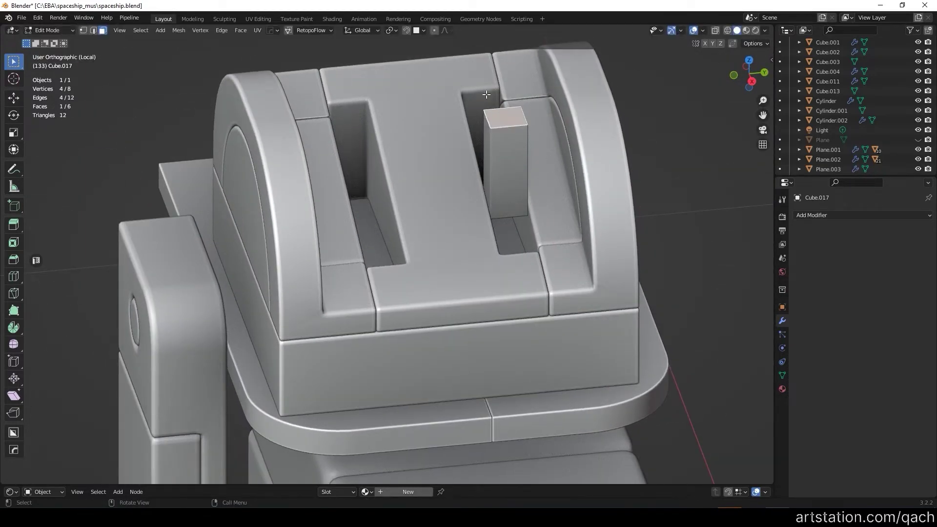
{"action": "middle_click_drag", "start_coordinate": [486, 94], "coordinate": [498, 92]}
{"action": "key", "text": "e"}
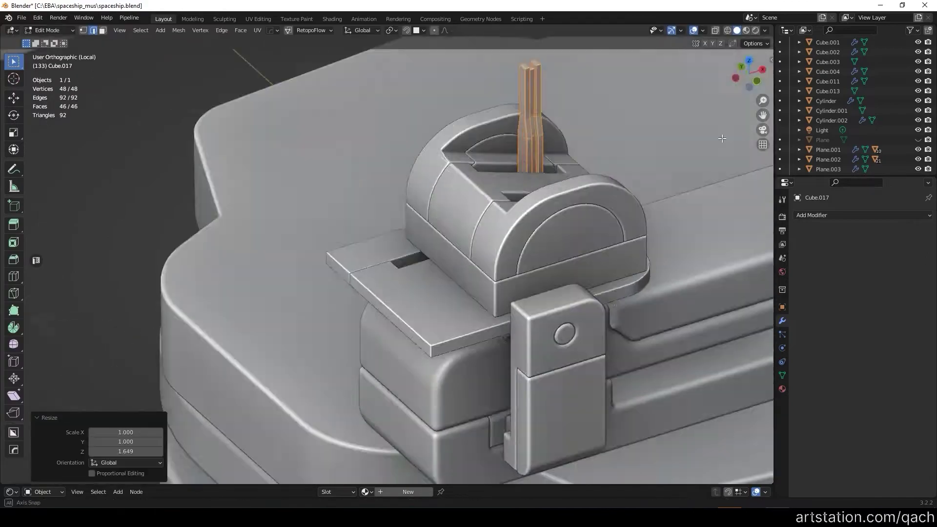
{"action": "middle_click_drag", "start_coordinate": [722, 138], "coordinate": [506, 169]}
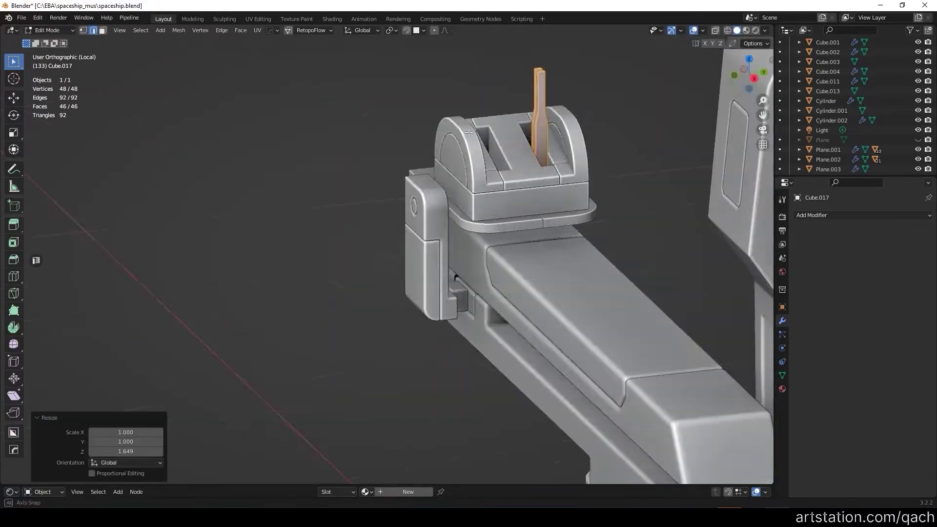
{"action": "scroll", "coordinate": [506, 169], "scroll_direction": "up", "scroll_amount": 3}
{"action": "key", "text": "Tab"}
{"action": "key", "text": "ctrl+b"}
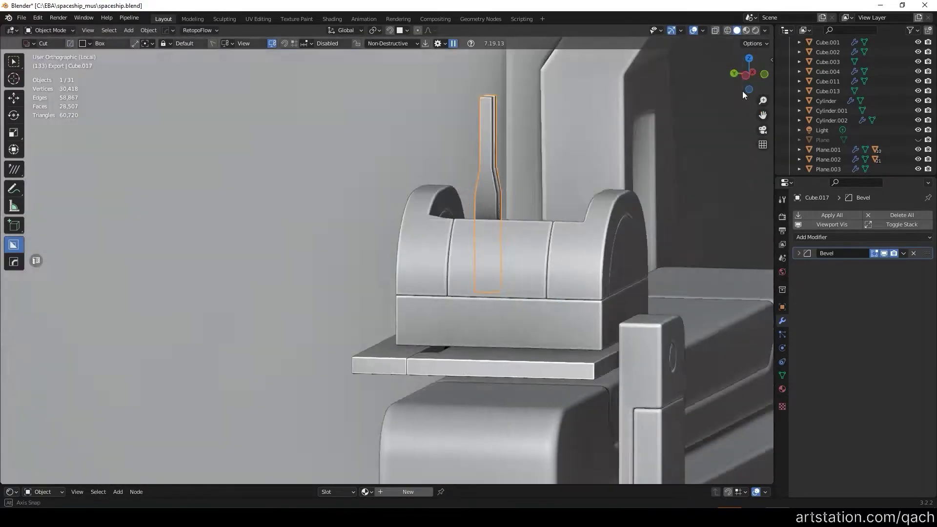
Step: Box-cut the top of the lever in front view
{"action": "key", "text": "KP_1"}
{"action": "left_click_drag", "start_coordinate": [393, 116], "coordinate": [510, 179]}
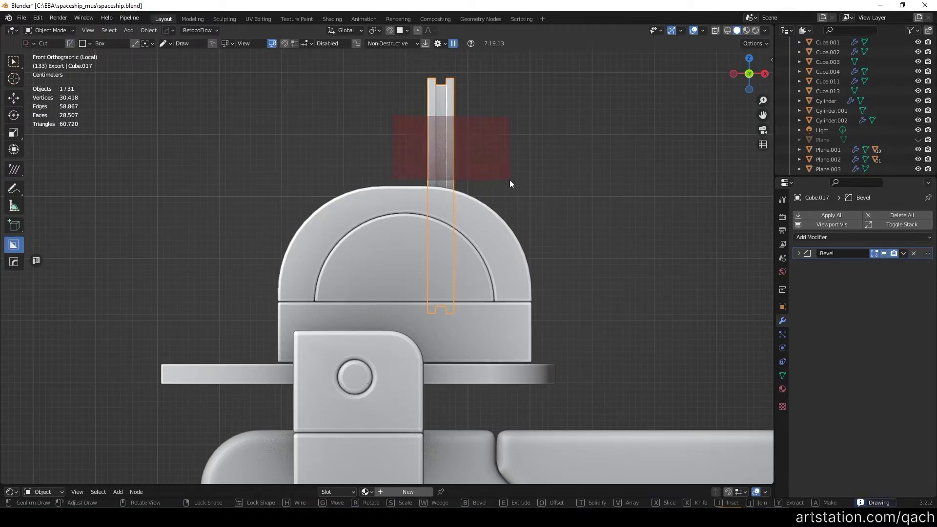
{"action": "left_click", "coordinate": [593, 190]}
{"action": "middle_click_drag", "start_coordinate": [474, 114], "coordinate": [433, 151]}
Step: Add a cylinder, shrink it to knob size and move it onto the lever top
{"action": "key", "text": "shift+a"}
{"action": "left_click", "coordinate": [423, 222]}
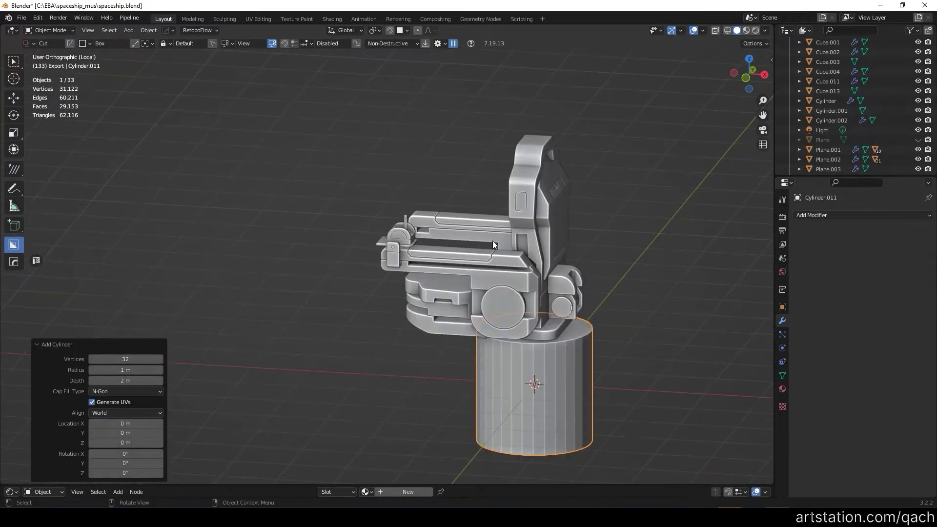
{"action": "key", "text": "s"}
{"action": "key", "text": "Tab"}
{"action": "key", "text": "g"}
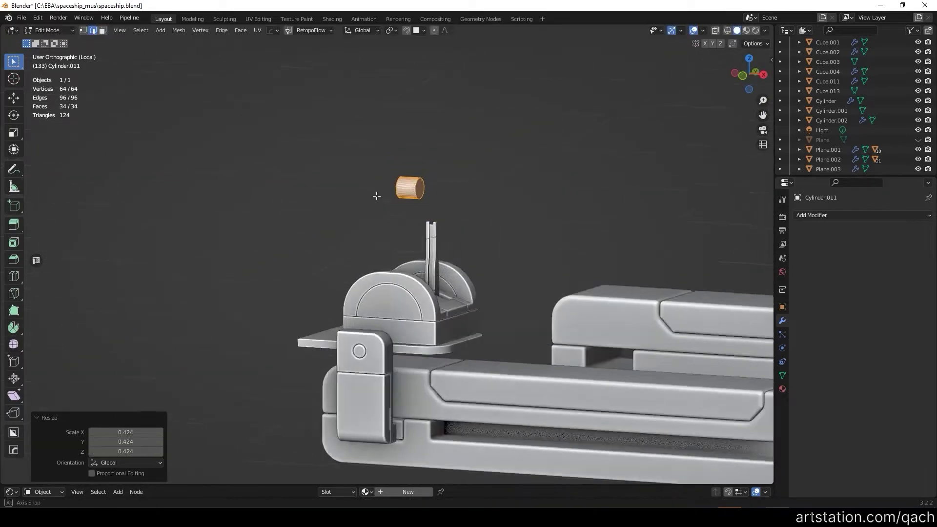
{"action": "key", "text": "g"}
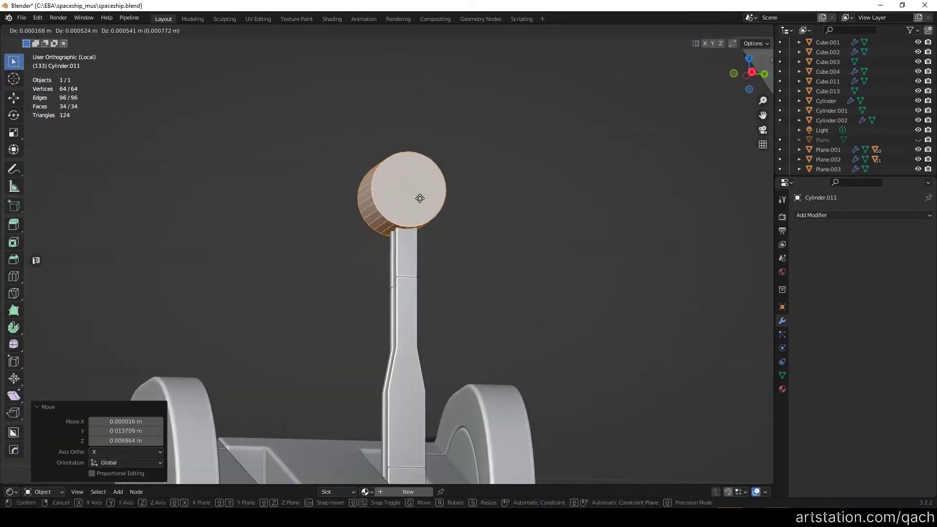
{"action": "left_click", "coordinate": [420, 199]}
Step: Adjust the knob's proportions in front view and confirm its position on the lever
{"action": "key", "text": "KP_1"}
{"action": "key", "text": "s"}
{"action": "middle_click_drag", "start_coordinate": [402, 220], "coordinate": [312, 263]}
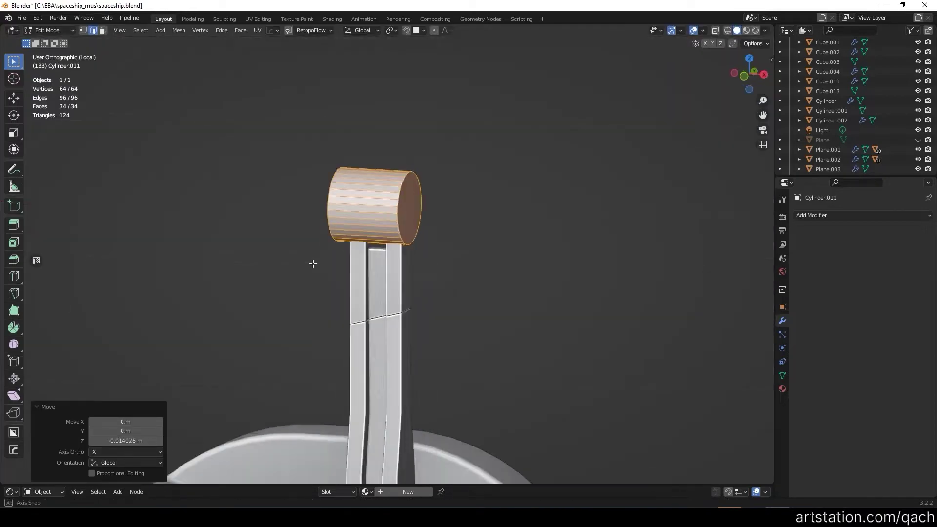
{"action": "middle_click_drag", "start_coordinate": [493, 210], "coordinate": [188, 207]}
{"action": "scroll", "coordinate": [405, 210], "scroll_direction": "down", "scroll_amount": 4}
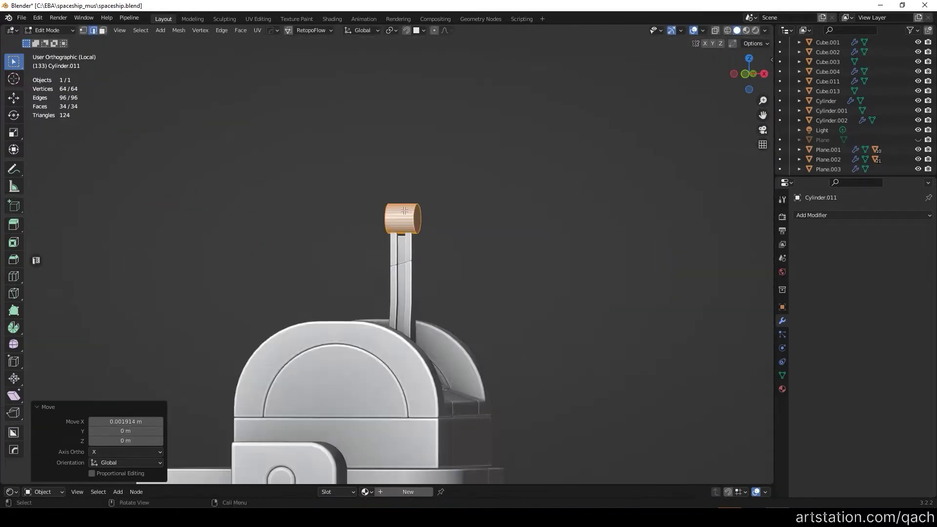
{"action": "left_click", "coordinate": [408, 222]}
{"action": "scroll", "coordinate": [408, 222], "scroll_direction": "down", "scroll_amount": 4}
Step: Resize the knob, inset its end caps and bevel it into stepped rings
{"action": "key", "text": "s"}
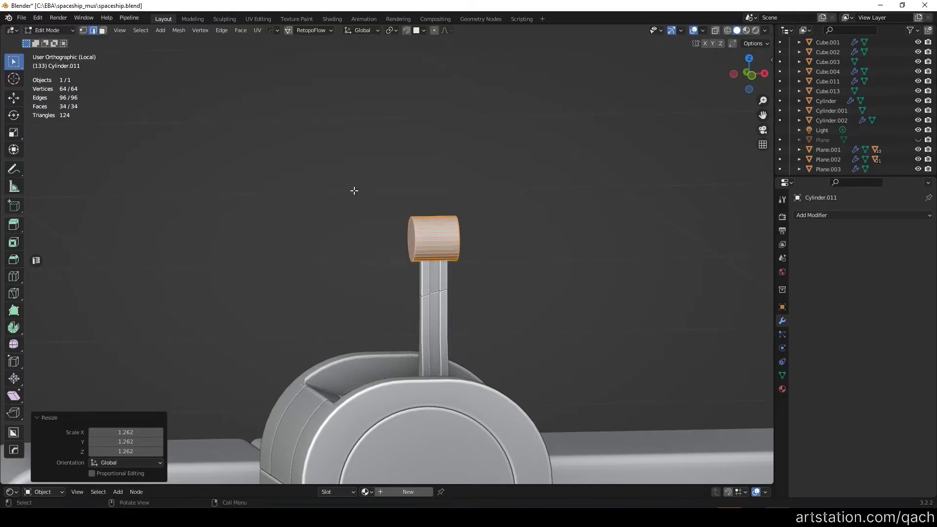
{"action": "middle_click_drag", "start_coordinate": [418, 266], "coordinate": [370, 230]}
{"action": "scroll", "coordinate": [390, 244], "scroll_direction": "down", "scroll_amount": 3}
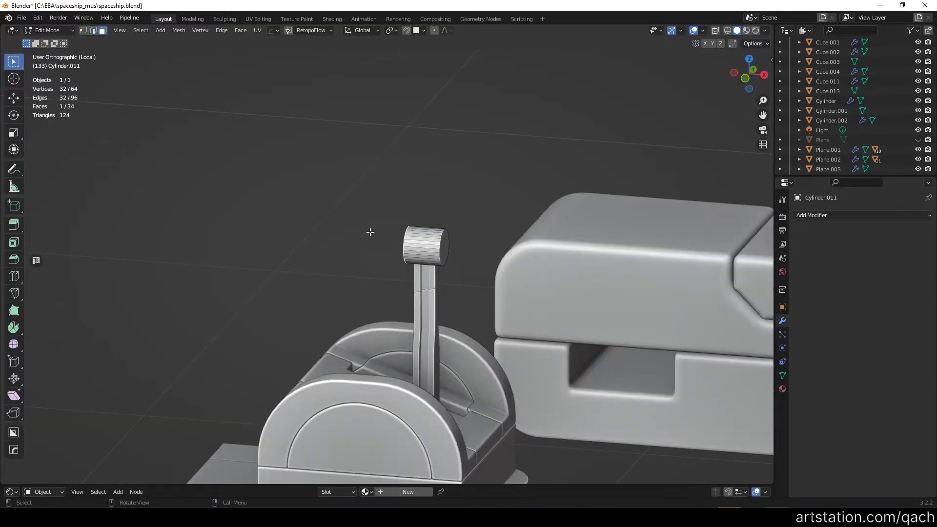
{"action": "scroll", "coordinate": [519, 233], "scroll_direction": "up", "scroll_amount": 3}
{"action": "key", "text": "i"}
{"action": "left_click", "coordinate": [508, 233]}
{"action": "scroll", "coordinate": [387, 250], "scroll_direction": "up", "scroll_amount": 3}
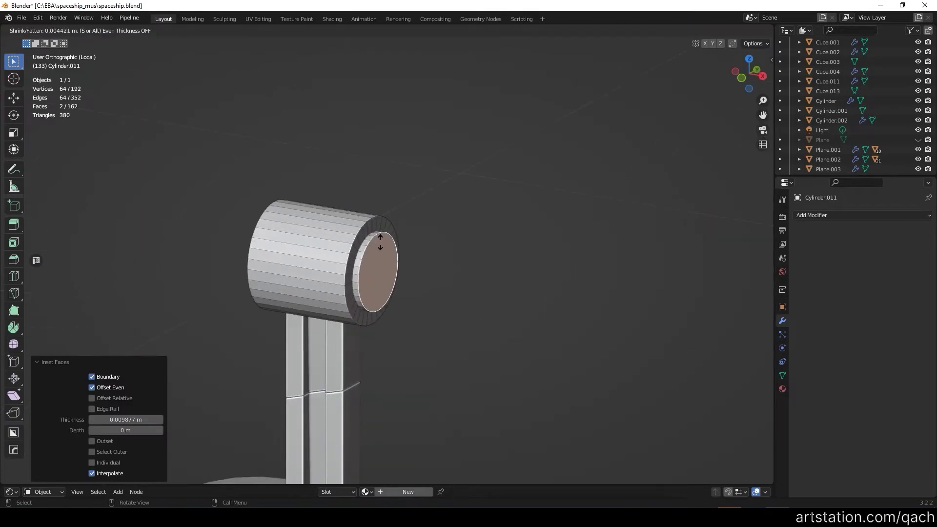
{"action": "key", "text": "Tab"}
{"action": "key", "text": "ctrl+b"}
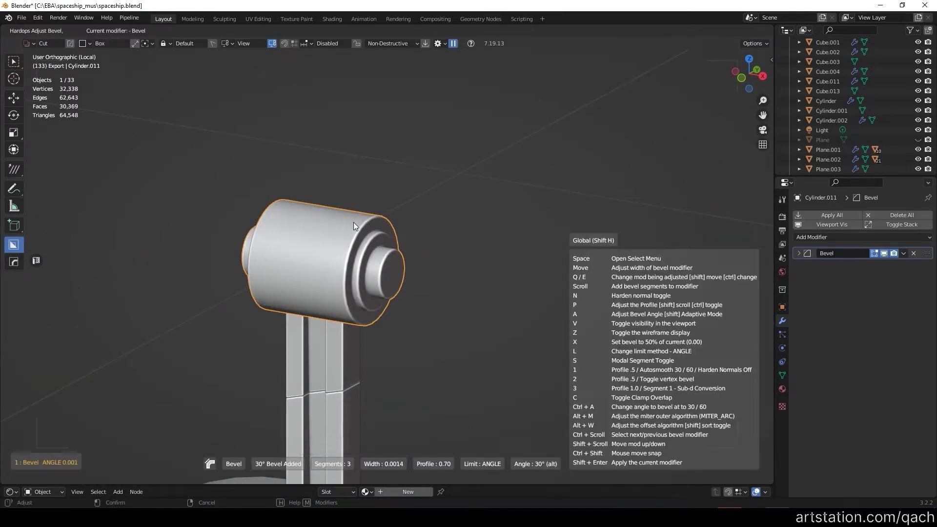
{"action": "left_click", "coordinate": [354, 222]}
Step: Duplicate the knob and offset the copy -0.15218 m along Y
{"action": "middle_click_drag", "start_coordinate": [354, 221], "coordinate": [492, 229]}
{"action": "scroll", "coordinate": [492, 229], "scroll_direction": "down", "scroll_amount": 3}
{"action": "mouse_move", "coordinate": [506, 276]}
{"action": "middle_mouse_down"}
{"action": "mouse_move", "coordinate": [642, 210]}
{"action": "mouse_move", "coordinate": [245, 237]}
{"action": "mouse_move", "coordinate": [360, 276]}
{"action": "mouse_move", "coordinate": [511, 205]}
{"action": "middle_mouse_up"}
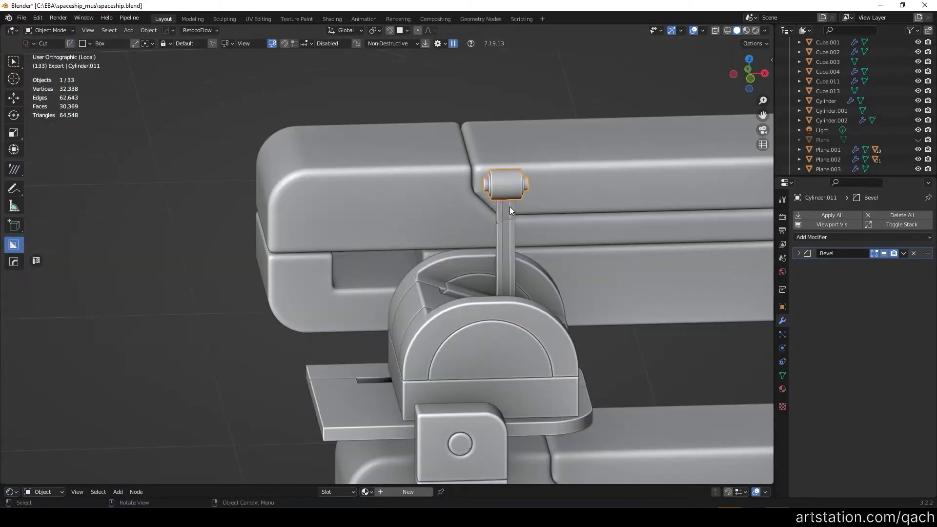
{"action": "middle_click_drag", "start_coordinate": [508, 270], "coordinate": [536, 293]}
{"action": "key", "text": "shift+d"}
{"action": "key", "text": "y"}
{"action": "left_click", "coordinate": [678, 300]}
Step: Inspect the copied levers and select the left lever knob
{"action": "scroll", "coordinate": [361, 129], "scroll_direction": "down", "scroll_amount": 4}
{"action": "mouse_move", "coordinate": [360, 129]}
{"action": "middle_mouse_down"}
{"action": "mouse_move", "coordinate": [415, 127]}
{"action": "mouse_move", "coordinate": [337, 180]}
{"action": "middle_mouse_up"}
{"action": "scroll", "coordinate": [415, 126], "scroll_direction": "up", "scroll_amount": 3}
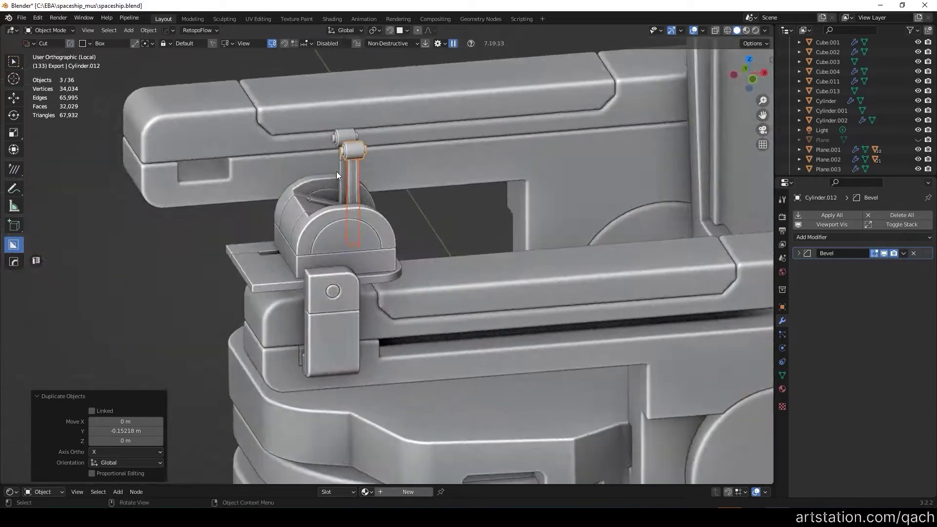
{"action": "scroll", "coordinate": [347, 138], "scroll_direction": "up", "scroll_amount": 4}
{"action": "scroll", "coordinate": [350, 145], "scroll_direction": "down", "scroll_amount": 6}
{"action": "middle_click_drag", "start_coordinate": [593, 248], "coordinate": [585, 256]}
{"action": "scroll", "coordinate": [585, 256], "scroll_direction": "up", "scroll_amount": 3}
{"action": "left_click", "coordinate": [701, 167]}
{"action": "scroll", "coordinate": [701, 167], "scroll_direction": "down", "scroll_amount": 4}
{"action": "middle_click_drag", "start_coordinate": [701, 167], "coordinate": [681, 228]}
{"action": "left_click", "coordinate": [561, 259]}
{"action": "scroll", "coordinate": [485, 272], "scroll_direction": "up", "scroll_amount": 5}
{"action": "middle_click_drag", "start_coordinate": [729, 321], "coordinate": [602, 273]}
Step: Select the lever shaft and draw a BoxCutter groove on it
{"action": "right_click", "coordinate": [557, 221]}
{"action": "mouse_move", "coordinate": [563, 151]}
{"action": "middle_mouse_down"}
{"action": "mouse_move", "coordinate": [588, 314]}
{"action": "mouse_move", "coordinate": [537, 244]}
{"action": "middle_mouse_up"}
{"action": "scroll", "coordinate": [509, 220], "scroll_direction": "up", "scroll_amount": 4}
{"action": "left_click", "coordinate": [510, 221]}
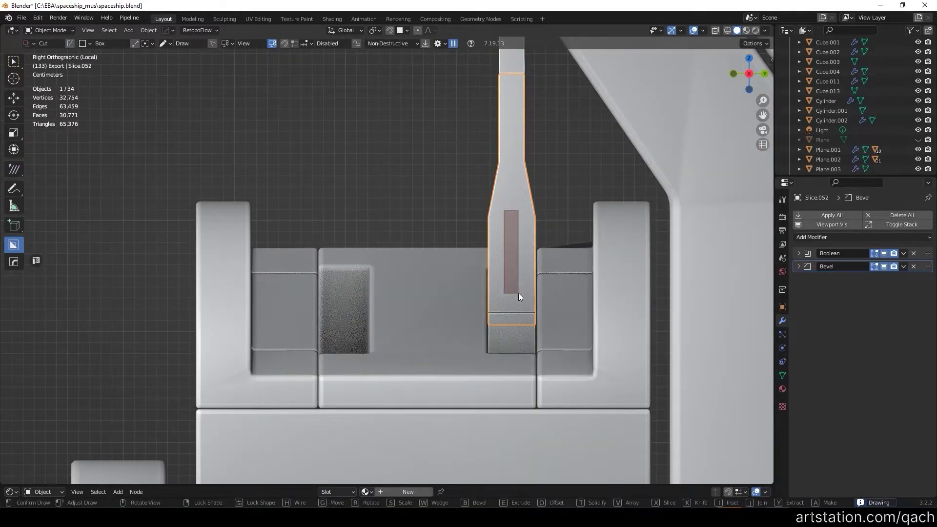
{"action": "mouse_move", "coordinate": [544, 206]}
{"action": "middle_mouse_down"}
{"action": "mouse_move", "coordinate": [459, 230]}
{"action": "mouse_move", "coordinate": [514, 217]}
{"action": "mouse_move", "coordinate": [527, 264]}
{"action": "middle_mouse_up"}
{"action": "left_click", "coordinate": [514, 217]}
{"action": "left_click_drag", "start_coordinate": [513, 157], "coordinate": [520, 201]}
{"action": "scroll", "coordinate": [614, 208], "scroll_direction": "up", "scroll_amount": 3}
{"action": "mouse_move", "coordinate": [525, 168]}
{"action": "middle_mouse_down"}
{"action": "mouse_move", "coordinate": [705, 156]}
{"action": "mouse_move", "coordinate": [567, 168]}
{"action": "middle_mouse_up"}
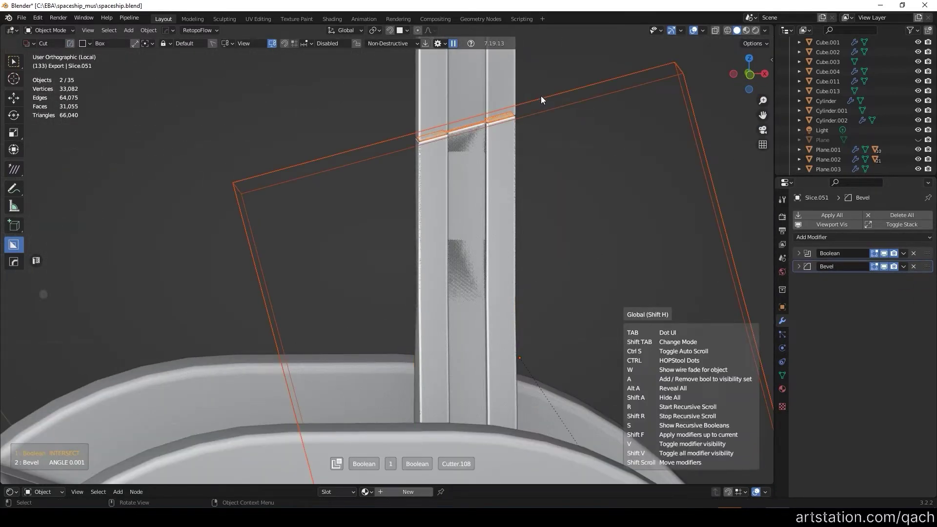
{"action": "mouse_move", "coordinate": [541, 94]}
{"action": "middle_mouse_down"}
{"action": "mouse_move", "coordinate": [534, 107]}
{"action": "mouse_move", "coordinate": [447, 136]}
{"action": "middle_mouse_up"}
{"action": "left_click", "coordinate": [447, 136]}
Step: Apply the groove cuts to the lever shaft and give it weighted normals
{"action": "key", "text": "q"}
{"action": "mouse_move", "coordinate": [472, 170]}
{"action": "middle_mouse_down"}
{"action": "mouse_move", "coordinate": [564, 176]}
{"action": "mouse_move", "coordinate": [516, 155]}
{"action": "middle_mouse_up"}
{"action": "middle_click_drag", "start_coordinate": [495, 194], "coordinate": [456, 142], "text": "alt"}
{"action": "left_click", "coordinate": [549, 383]}
{"action": "mouse_move", "coordinate": [549, 383]}
{"action": "middle_mouse_down"}
{"action": "mouse_move", "coordinate": [57, 320]}
{"action": "mouse_move", "coordinate": [535, 233]}
{"action": "middle_mouse_up"}
{"action": "key", "text": "q"}
{"action": "left_click", "coordinate": [534, 233]}
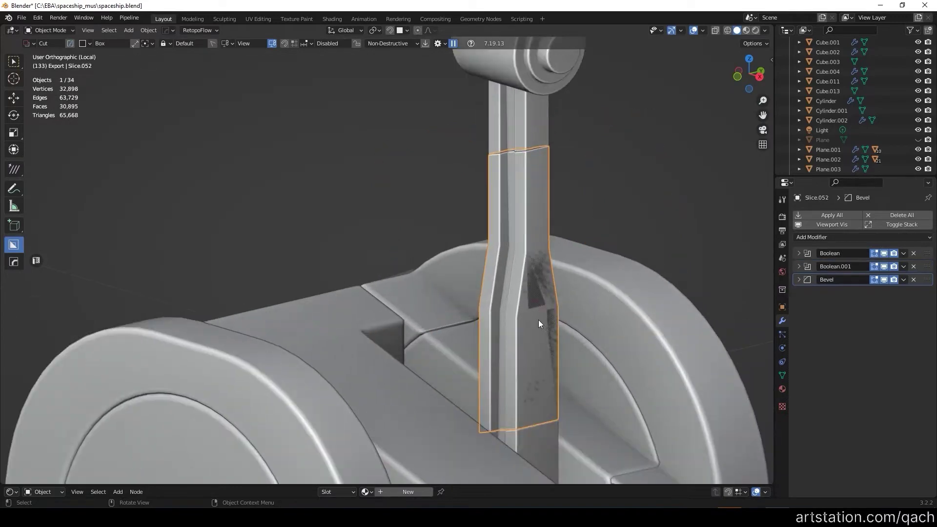
{"action": "left_click", "coordinate": [505, 249], "text": "shift"}
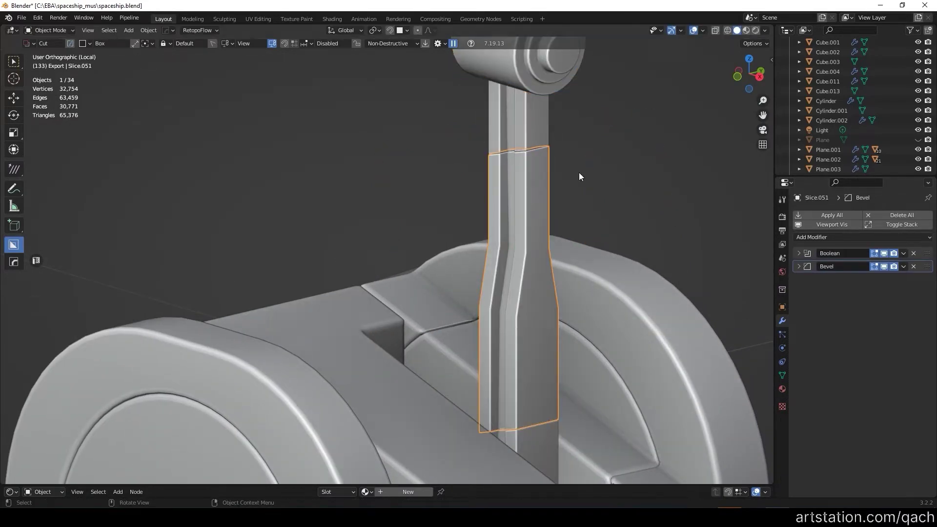
{"action": "mouse_move", "coordinate": [519, 239]}
{"action": "middle_mouse_down", "text": "alt"}
{"action": "mouse_move", "coordinate": [516, 309]}
{"action": "mouse_move", "coordinate": [428, 289]}
{"action": "mouse_move", "coordinate": [538, 276]}
{"action": "middle_mouse_up", "text": "alt"}
{"action": "left_click", "coordinate": [529, 414]}
{"action": "key", "text": "q"}
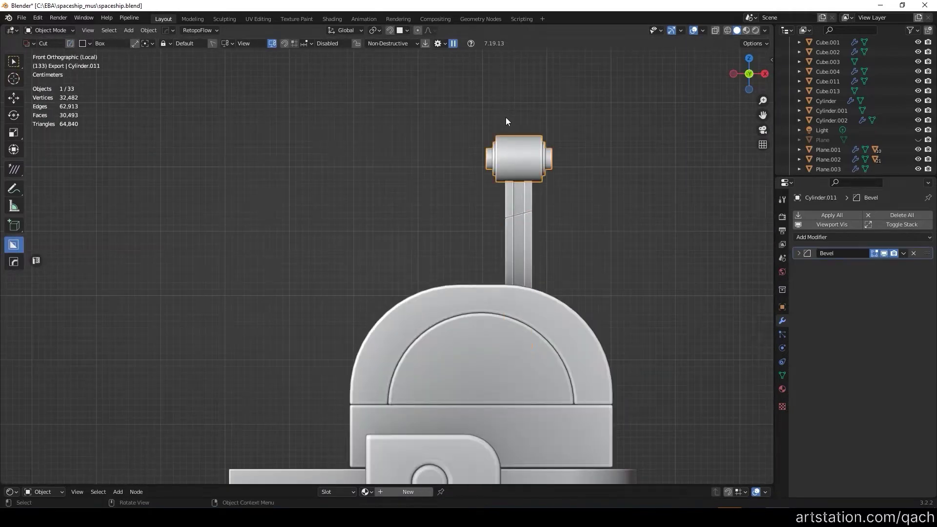
Step: Box-cut the knob's middle to notch it into a U-shaped fork
{"action": "scroll", "coordinate": [506, 122], "scroll_direction": "up", "scroll_amount": 3}
{"action": "left_click_drag", "start_coordinate": [505, 125], "coordinate": [560, 211]}
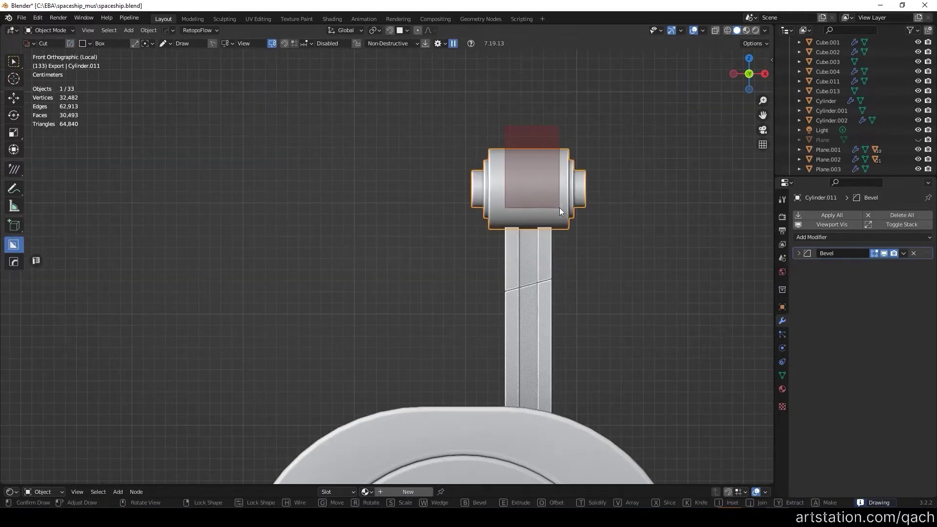
{"action": "mouse_move", "coordinate": [619, 262]}
{"action": "middle_mouse_down"}
{"action": "mouse_move", "coordinate": [502, 186]}
{"action": "mouse_move", "coordinate": [663, 165]}
{"action": "mouse_move", "coordinate": [435, 168]}
{"action": "middle_mouse_up"}
{"action": "scroll", "coordinate": [435, 168], "scroll_direction": "up", "scroll_amount": 5}
{"action": "left_click_drag", "start_coordinate": [410, 113], "coordinate": [464, 213]}
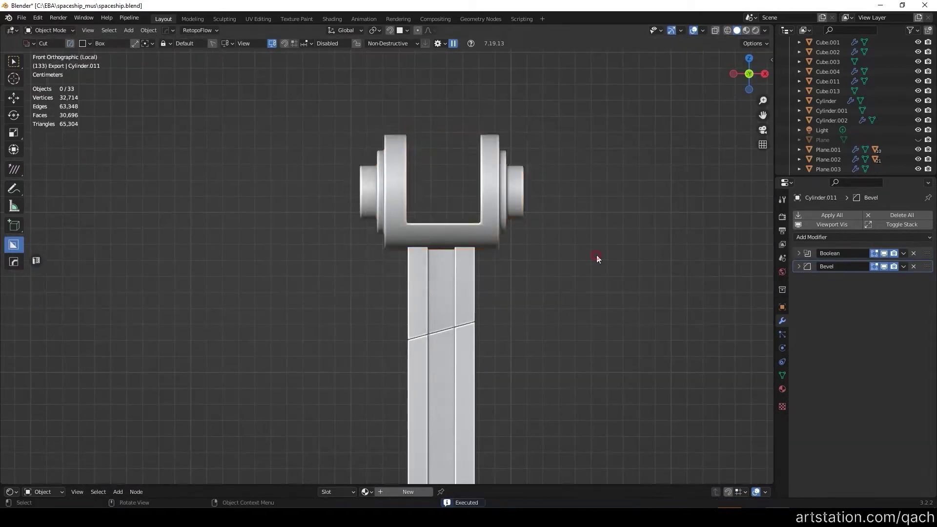
{"action": "middle_click_drag", "start_coordinate": [596, 256], "coordinate": [421, 195]}
Step: Add a small cube (Cube.018) sitting within the fork's gap
{"action": "key", "text": "KP_1"}
{"action": "scroll", "coordinate": [483, 226], "scroll_direction": "up", "scroll_amount": 6}
{"action": "mouse_move", "coordinate": [495, 227]}
{"action": "middle_mouse_down"}
{"action": "mouse_move", "coordinate": [432, 148]}
{"action": "mouse_move", "coordinate": [411, 180]}
{"action": "mouse_move", "coordinate": [528, 247]}
{"action": "mouse_move", "coordinate": [471, 211]}
{"action": "mouse_move", "coordinate": [533, 272]}
{"action": "mouse_move", "coordinate": [487, 266]}
{"action": "mouse_move", "coordinate": [672, 280]}
{"action": "middle_mouse_up"}
{"action": "scroll", "coordinate": [471, 211], "scroll_direction": "up", "scroll_amount": 3}
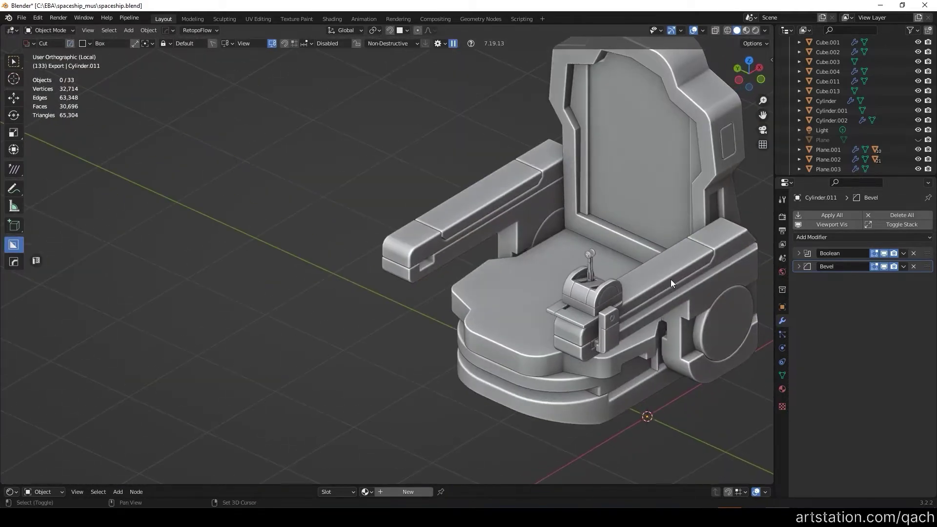
{"action": "key", "text": "shift+a"}
{"action": "key", "text": "Tab"}
{"action": "key", "text": "s"}
{"action": "left_click", "coordinate": [658, 241]}
Step: Move the cube vertically into the knob's notch from the front view
{"action": "mouse_move", "coordinate": [658, 242]}
{"action": "middle_mouse_down"}
{"action": "mouse_move", "coordinate": [537, 205]}
{"action": "mouse_move", "coordinate": [568, 168]}
{"action": "mouse_move", "coordinate": [512, 186]}
{"action": "mouse_move", "coordinate": [488, 175]}
{"action": "middle_mouse_up"}
{"action": "scroll", "coordinate": [537, 205], "scroll_direction": "up", "scroll_amount": 4}
{"action": "key", "text": "KP_1"}
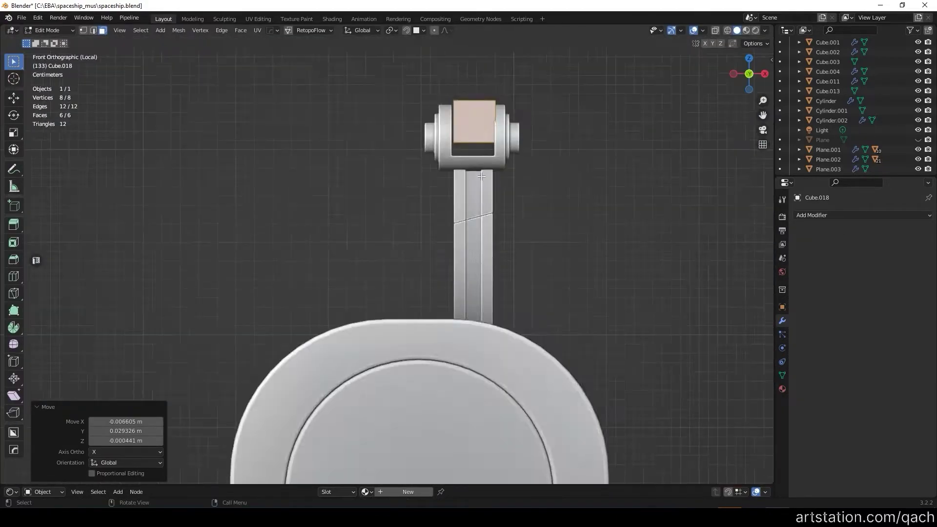
{"action": "scroll", "coordinate": [488, 175], "scroll_direction": "up", "scroll_amount": 2}
{"action": "key", "text": "g"}
{"action": "left_click", "coordinate": [516, 181]}
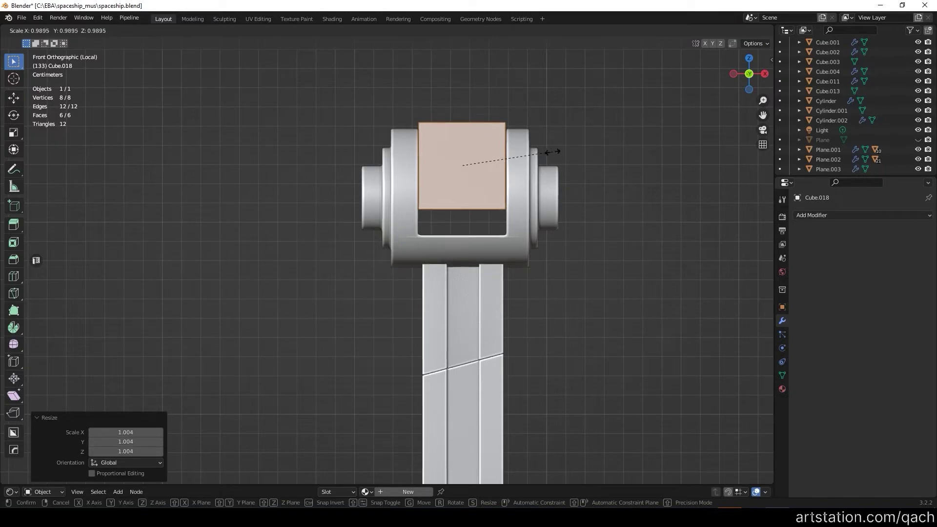
{"action": "left_click", "coordinate": [547, 165]}
Step: Position the cube along its depth and scale it down to fit the knob
{"action": "middle_click_drag", "start_coordinate": [547, 165], "coordinate": [703, 329]}
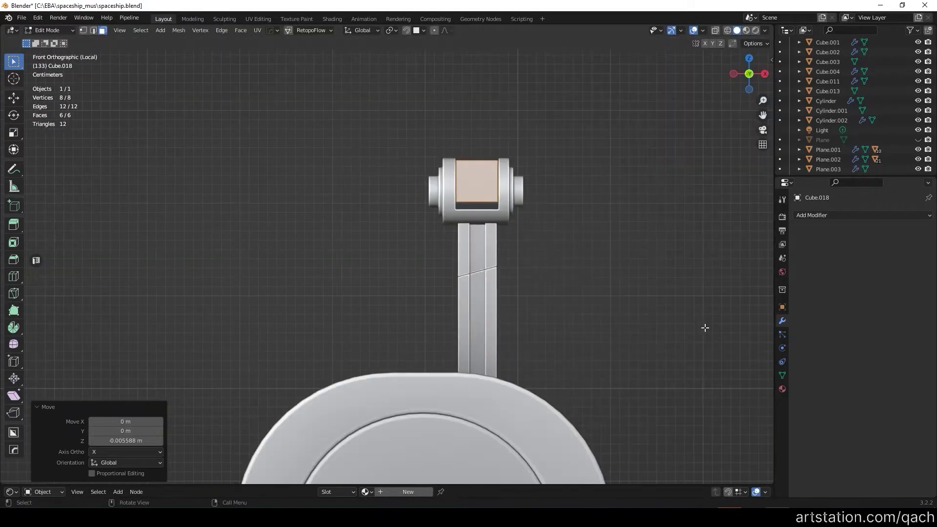
{"action": "key", "text": "KP_3"}
{"action": "scroll", "coordinate": [485, 199], "scroll_direction": "up", "scroll_amount": 3}
{"action": "key", "text": "g"}
{"action": "left_click", "coordinate": [460, 217]}
{"action": "scroll", "coordinate": [460, 218], "scroll_direction": "down", "scroll_amount": 3}
{"action": "mouse_move", "coordinate": [460, 218]}
{"action": "middle_mouse_down"}
{"action": "mouse_move", "coordinate": [669, 199]}
{"action": "mouse_move", "coordinate": [339, 169]}
{"action": "mouse_move", "coordinate": [509, 186]}
{"action": "middle_mouse_up"}
{"action": "key", "text": "s"}
{"action": "left_click", "coordinate": [634, 205]}
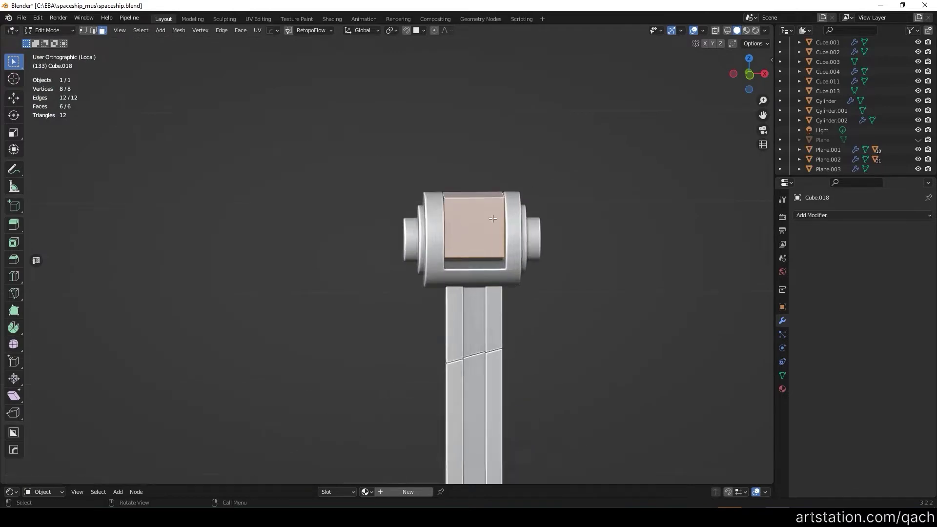
{"action": "left_click", "coordinate": [462, 274]}
Step: Tilt the handle by rotating the cube around the X axis
{"action": "middle_click_drag", "start_coordinate": [462, 274], "coordinate": [322, 255]}
{"action": "scroll", "coordinate": [322, 255], "scroll_direction": "up", "scroll_amount": 3}
{"action": "mouse_move", "coordinate": [563, 254]}
{"action": "middle_mouse_down"}
{"action": "mouse_move", "coordinate": [752, 369]}
{"action": "mouse_move", "coordinate": [523, 221]}
{"action": "mouse_move", "coordinate": [468, 267]}
{"action": "mouse_move", "coordinate": [537, 293]}
{"action": "mouse_move", "coordinate": [398, 203]}
{"action": "middle_mouse_up"}
{"action": "scroll", "coordinate": [523, 222], "scroll_direction": "down", "scroll_amount": 3}
{"action": "scroll", "coordinate": [539, 261], "scroll_direction": "up", "scroll_amount": 3}
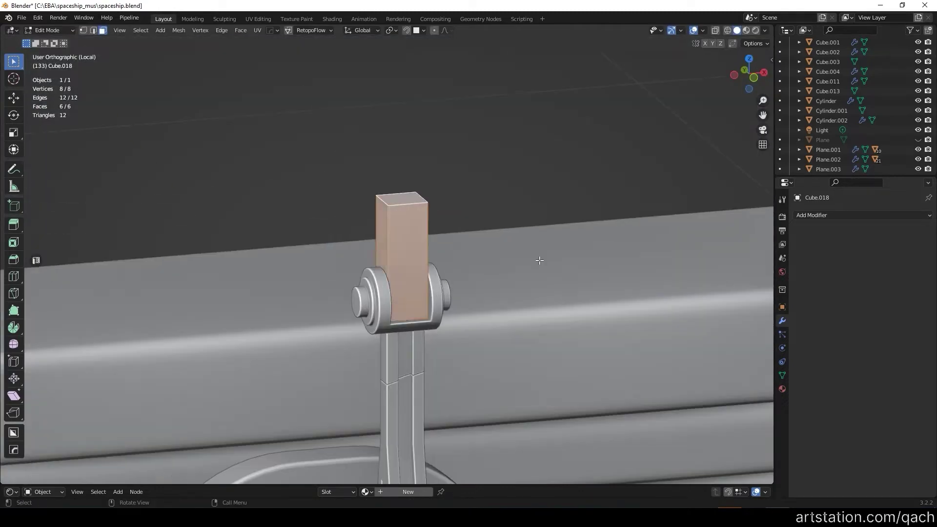
{"action": "middle_click_drag", "start_coordinate": [473, 263], "coordinate": [540, 254]}
{"action": "key", "text": "r"}
{"action": "key", "text": "x"}
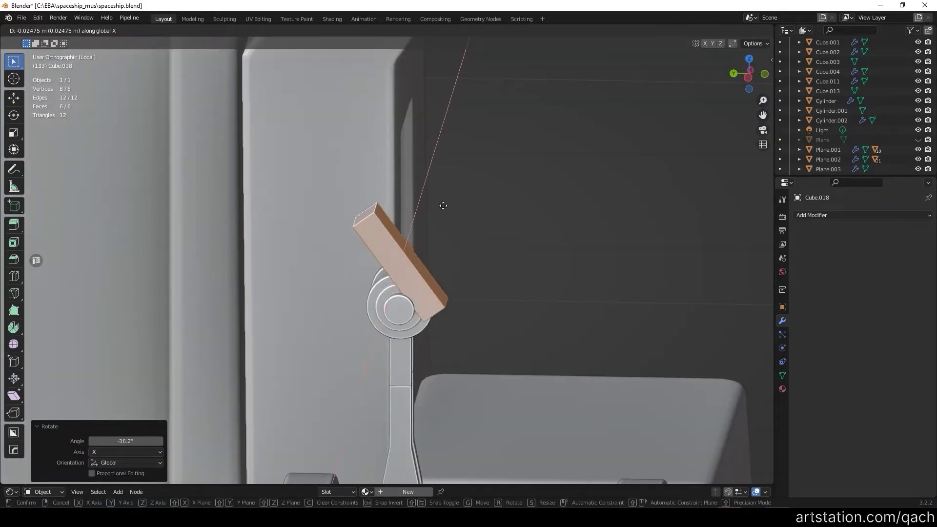
{"action": "left_click", "coordinate": [455, 207]}
Step: Select the whole handle and rotate it to a new angle
{"action": "mouse_move", "coordinate": [455, 207]}
{"action": "middle_mouse_down"}
{"action": "mouse_move", "coordinate": [373, 234]}
{"action": "mouse_move", "coordinate": [416, 201]}
{"action": "mouse_move", "coordinate": [387, 193]}
{"action": "mouse_move", "coordinate": [445, 200]}
{"action": "middle_mouse_up"}
{"action": "left_click", "coordinate": [416, 202]}
{"action": "key", "text": "a"}
{"action": "key", "text": "r"}
{"action": "left_click", "coordinate": [366, 192]}
Step: Lengthen the handle by extending its end face with an edge slide
{"action": "middle_click_drag", "start_coordinate": [365, 191], "coordinate": [445, 197]}
{"action": "middle_click_drag", "start_coordinate": [335, 173], "coordinate": [439, 244]}
{"action": "scroll", "coordinate": [455, 255], "scroll_direction": "up", "scroll_amount": 5}
{"action": "left_click", "coordinate": [455, 255]}
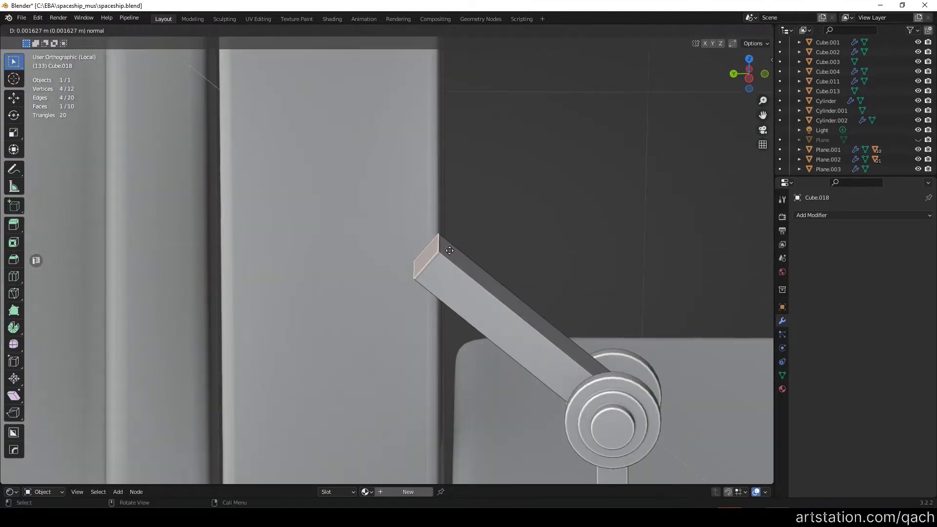
{"action": "key", "text": "ctrl+z"}
{"action": "middle_click_drag", "start_coordinate": [436, 207], "coordinate": [447, 244]}
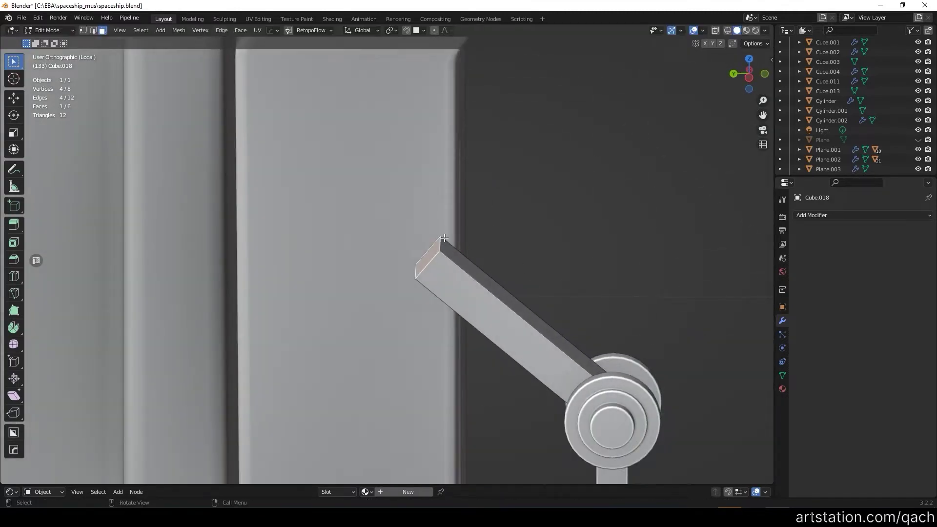
{"action": "left_click", "coordinate": [497, 272]}
{"action": "mouse_move", "coordinate": [497, 272]}
{"action": "middle_mouse_down"}
{"action": "mouse_move", "coordinate": [441, 222]}
{"action": "mouse_move", "coordinate": [439, 245]}
{"action": "middle_mouse_up"}
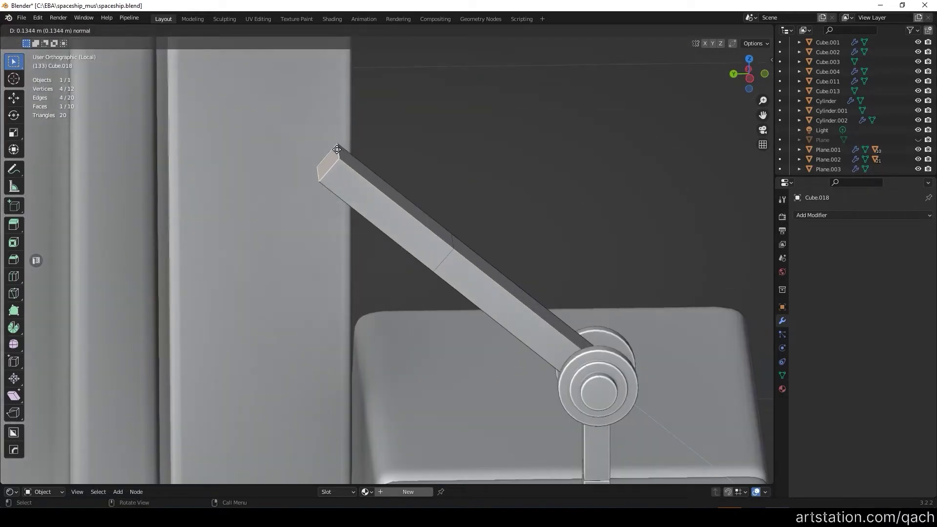
{"action": "left_click", "coordinate": [346, 153]}
{"action": "middle_click_drag", "start_coordinate": [346, 154], "coordinate": [406, 230]}
{"action": "scroll", "coordinate": [406, 230], "scroll_direction": "down", "scroll_amount": 2}
{"action": "scroll", "coordinate": [429, 239], "scroll_direction": "up", "scroll_amount": 3}
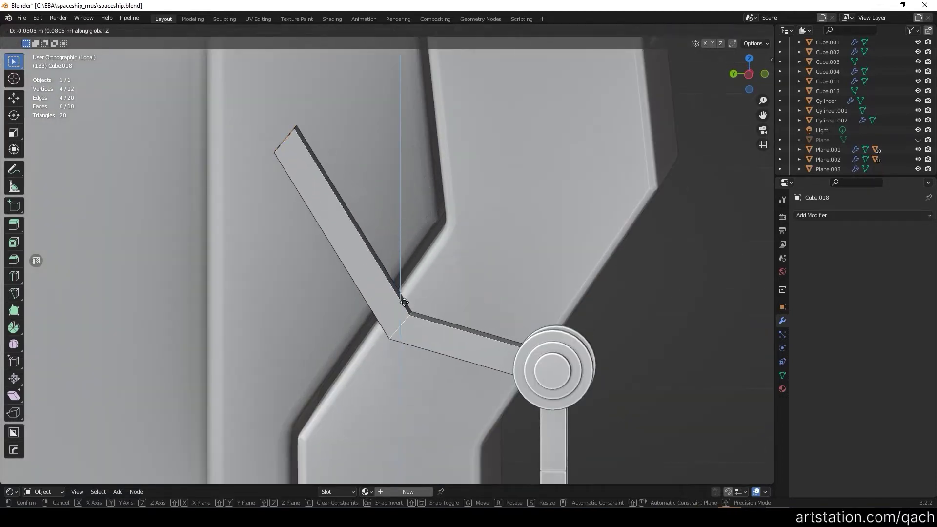
Step: Tilt the handle's end face a few degrees from the left side view
{"action": "right_click", "coordinate": [405, 302]}
{"action": "scroll", "coordinate": [404, 303], "scroll_direction": "down", "scroll_amount": 3}
{"action": "mouse_move", "coordinate": [404, 302]}
{"action": "middle_mouse_down"}
{"action": "mouse_move", "coordinate": [383, 240]}
{"action": "mouse_move", "coordinate": [397, 203]}
{"action": "mouse_move", "coordinate": [391, 274]}
{"action": "middle_mouse_up"}
{"action": "scroll", "coordinate": [397, 204], "scroll_direction": "up", "scroll_amount": 3}
{"action": "right_click", "coordinate": [388, 282]}
{"action": "scroll", "coordinate": [438, 220], "scroll_direction": "down", "scroll_amount": 3}
{"action": "middle_click_drag", "start_coordinate": [438, 221], "coordinate": [403, 272]}
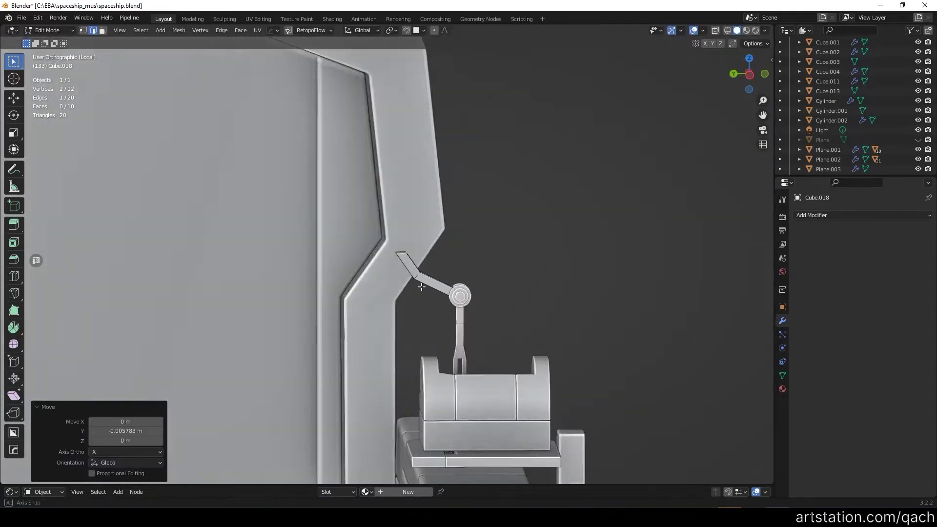
{"action": "scroll", "coordinate": [403, 272], "scroll_direction": "up", "scroll_amount": 3}
{"action": "left_click", "coordinate": [398, 261]}
{"action": "key", "text": "ctrl+KP_3"}
{"action": "key", "text": "r"}
{"action": "left_click", "coordinate": [412, 224]}
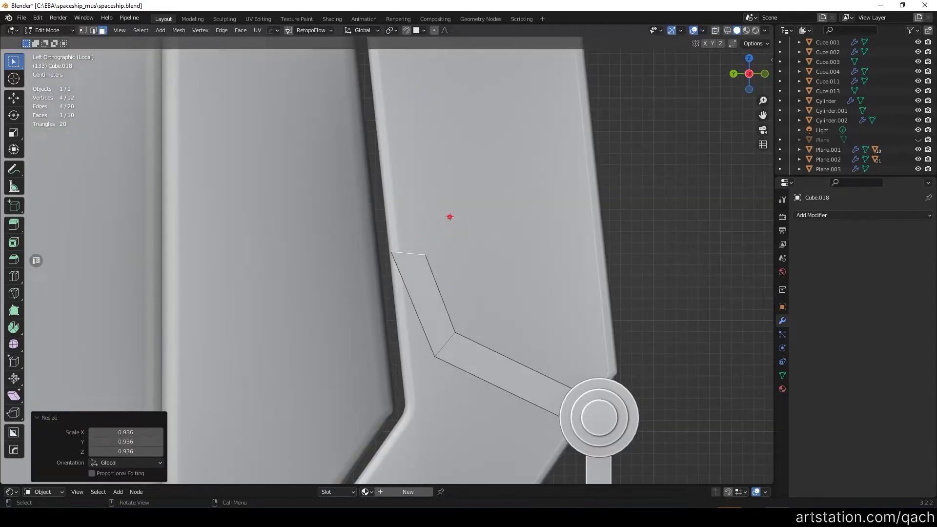
{"action": "scroll", "coordinate": [430, 220], "scroll_direction": "down", "scroll_amount": 3}
{"action": "scroll", "coordinate": [477, 287], "scroll_direction": "up", "scroll_amount": 4}
Step: Adjust the inner corner point and top edge of the bent strip
{"action": "left_click", "coordinate": [486, 292]}
{"action": "key", "text": "g"}
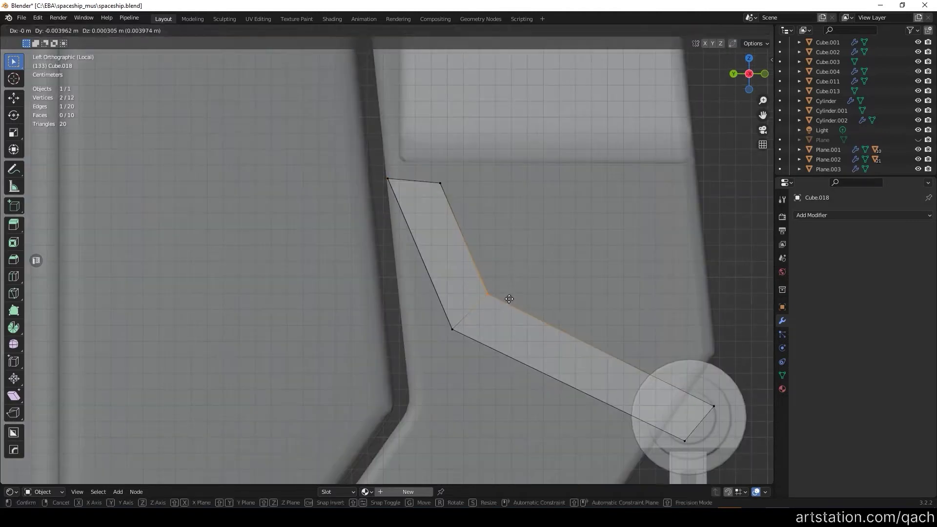
{"action": "scroll", "coordinate": [390, 166], "scroll_direction": "up", "scroll_amount": 2}
{"action": "scroll", "coordinate": [498, 184], "scroll_direction": "up", "scroll_amount": 2}
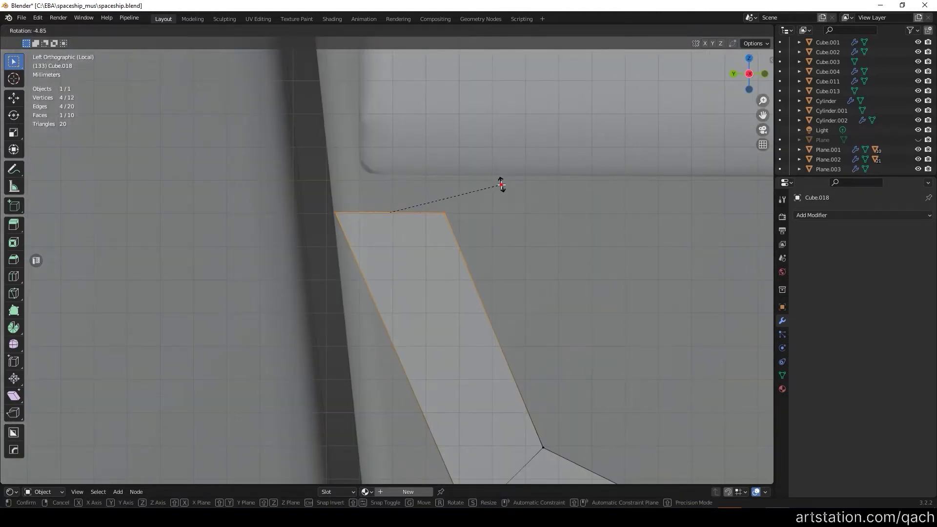
{"action": "left_click", "coordinate": [498, 184]}
{"action": "scroll", "coordinate": [498, 184], "scroll_direction": "down", "scroll_amount": 5}
{"action": "scroll", "coordinate": [460, 225], "scroll_direction": "up", "scroll_amount": 2}
{"action": "scroll", "coordinate": [461, 225], "scroll_direction": "down", "scroll_amount": 3}
{"action": "middle_click_drag", "start_coordinate": [461, 225], "coordinate": [481, 202]}
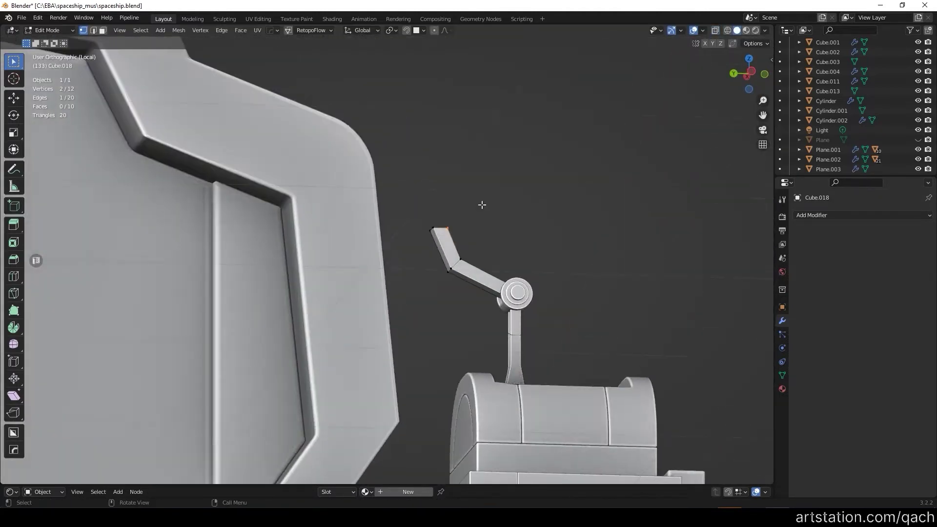
{"action": "scroll", "coordinate": [481, 203], "scroll_direction": "up", "scroll_amount": 3}
Step: Round off the bend by beveling its edges in edge select mode
{"action": "key", "text": "2"}
{"action": "left_click", "coordinate": [442, 299], "text": "alt"}
{"action": "key", "text": "ctrl+b"}
{"action": "left_click", "coordinate": [538, 277]}
Step: Extrude the arm's mesh outward to give it thickness
{"action": "key", "text": "Tab"}
{"action": "scroll", "coordinate": [195, 286], "scroll_direction": "down", "scroll_amount": 4}
{"action": "scroll", "coordinate": [472, 274], "scroll_direction": "up", "scroll_amount": 2}
{"action": "scroll", "coordinate": [412, 280], "scroll_direction": "up", "scroll_amount": 1}
{"action": "scroll", "coordinate": [413, 283], "scroll_direction": "down", "scroll_amount": 3}
{"action": "scroll", "coordinate": [399, 287], "scroll_direction": "up", "scroll_amount": 5}
{"action": "key", "text": "Tab"}
{"action": "key", "text": "ctrl+b"}
{"action": "left_click", "coordinate": [423, 218]}
Step: Add a HardOps bevel modifier to the arm in Object Mode
{"action": "scroll", "coordinate": [423, 218], "scroll_direction": "up", "scroll_amount": 3}
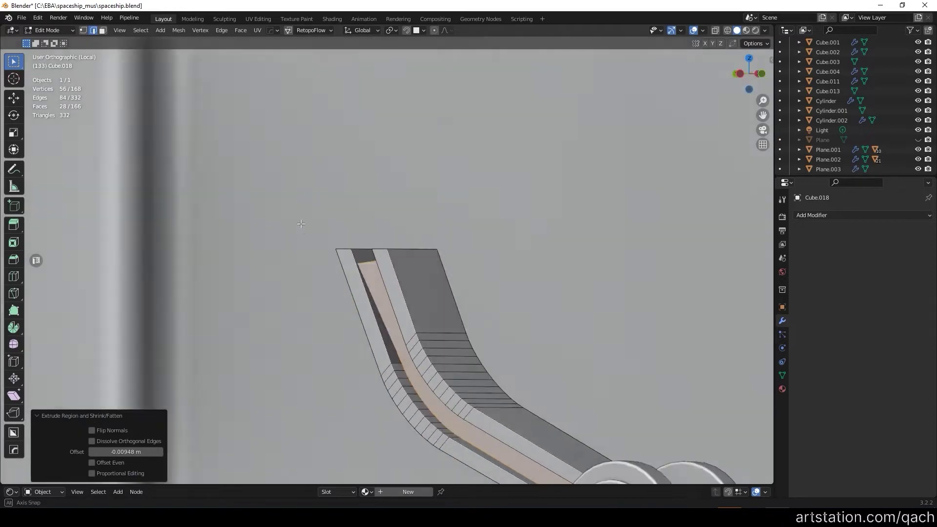
{"action": "scroll", "coordinate": [348, 257], "scroll_direction": "down", "scroll_amount": 4}
{"action": "key", "text": "Tab"}
{"action": "key", "text": "ctrl+b"}
Step: Inspect the beveled arm and select all parts of the lever
{"action": "middle_click_drag", "start_coordinate": [329, 206], "coordinate": [420, 236]}
{"action": "scroll", "coordinate": [152, 298], "scroll_direction": "down", "scroll_amount": 4}
{"action": "scroll", "coordinate": [439, 291], "scroll_direction": "up", "scroll_amount": 3}
{"action": "scroll", "coordinate": [383, 262], "scroll_direction": "up", "scroll_amount": 3}
{"action": "scroll", "coordinate": [408, 375], "scroll_direction": "up", "scroll_amount": 2}
{"action": "left_click", "coordinate": [407, 373], "text": "shift"}
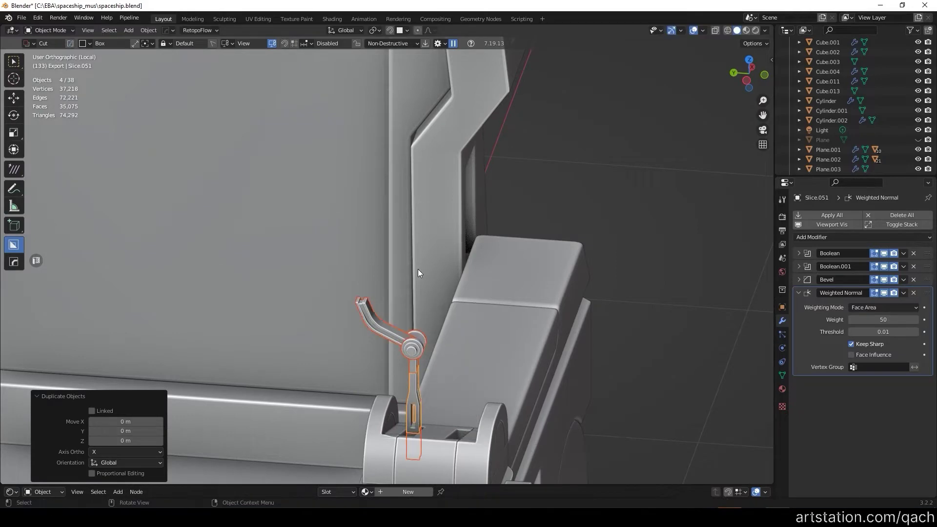
Step: Convert the lever to a plain mesh through its object context menu
{"action": "right_click", "coordinate": [418, 269]}
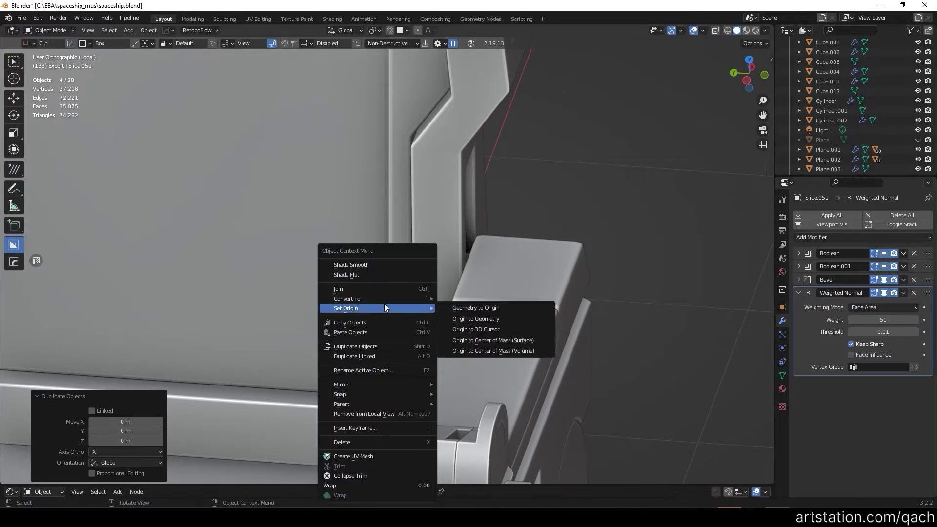
{"action": "left_click", "coordinate": [469, 319]}
{"action": "left_click", "coordinate": [148, 30]}
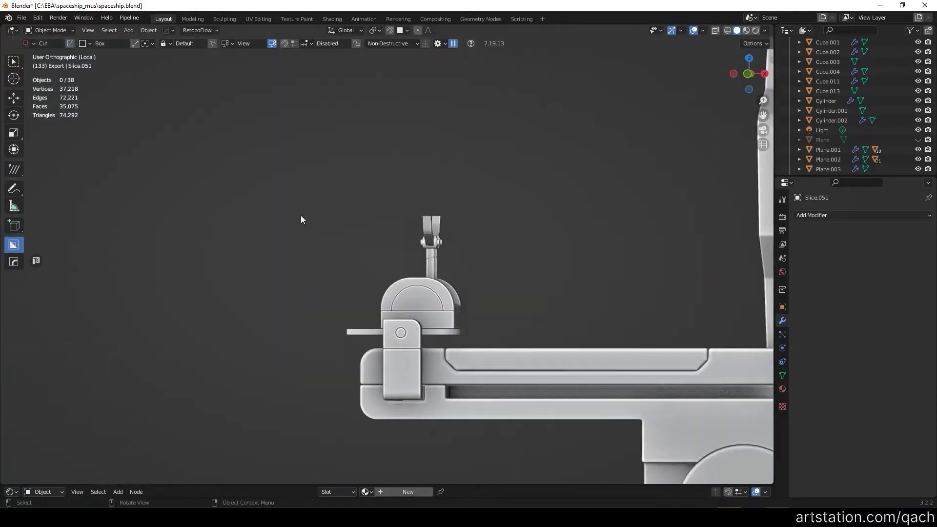
{"action": "mouse_move", "coordinate": [301, 216]}
{"action": "middle_mouse_down"}
{"action": "mouse_move", "coordinate": [69, 259]}
{"action": "mouse_move", "coordinate": [538, 296]}
{"action": "mouse_move", "coordinate": [424, 188]}
{"action": "mouse_move", "coordinate": [329, 184]}
{"action": "middle_mouse_up"}
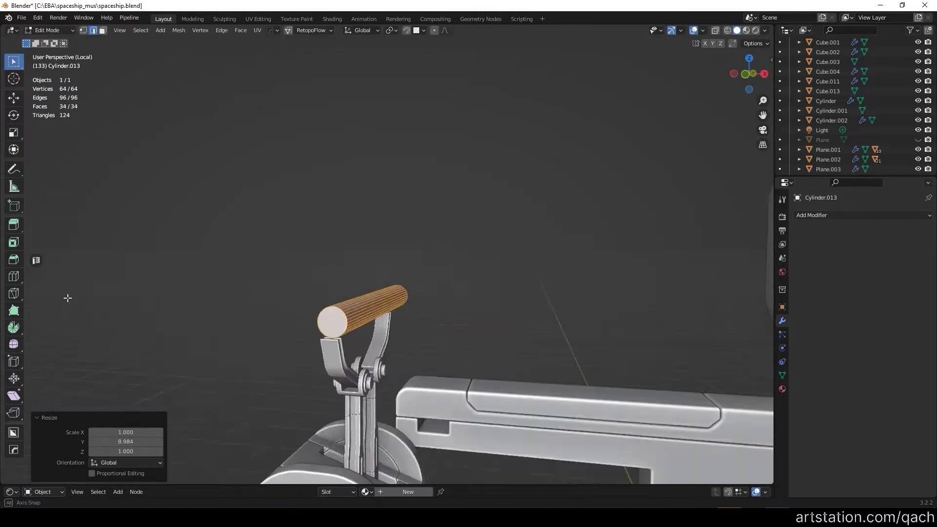
Step: Move the grip cylinder along Y into position beside the levers
{"action": "middle_click_drag", "start_coordinate": [405, 281], "coordinate": [422, 331]}
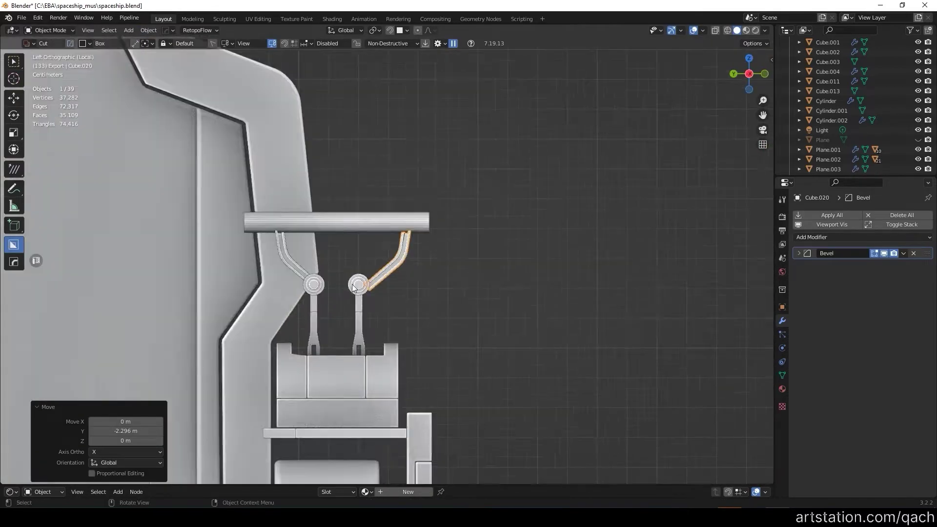
{"action": "scroll", "coordinate": [353, 287], "scroll_direction": "up", "scroll_amount": 7}
{"action": "key", "text": "g"}
{"action": "key", "text": "y"}
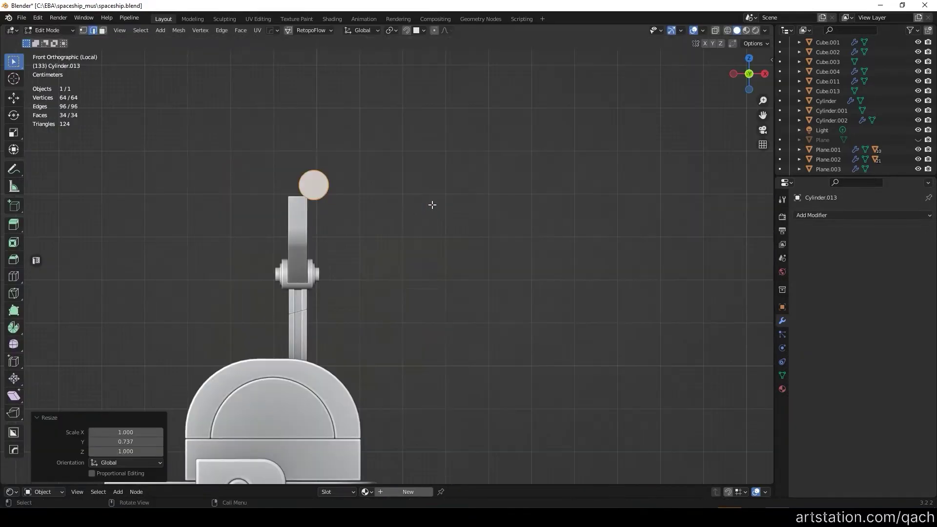
{"action": "key", "text": "ctrl+KP_3"}
{"action": "key", "text": "g"}
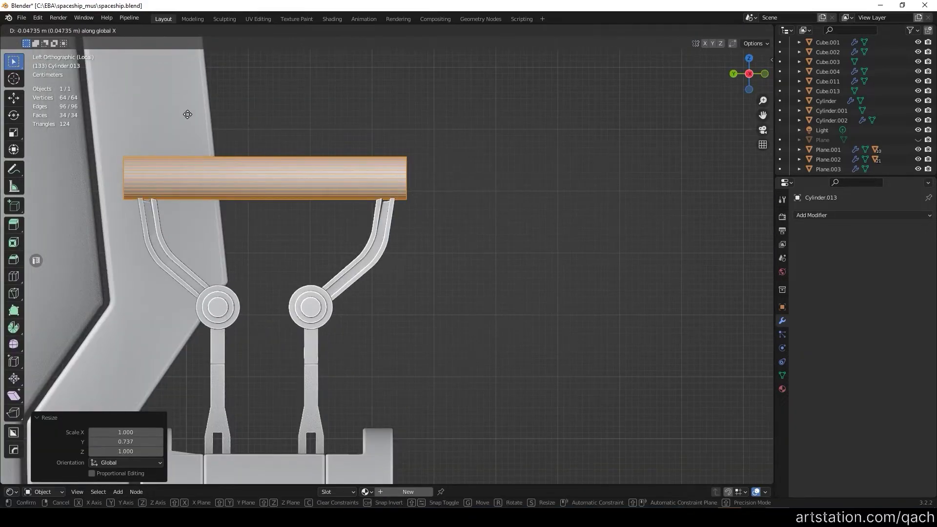
{"action": "left_click", "coordinate": [195, 116]}
Step: Check the grip's scale and shift it slightly along X
{"action": "middle_click_drag", "start_coordinate": [162, 107], "coordinate": [266, 146]}
{"action": "scroll", "coordinate": [265, 146], "scroll_direction": "up", "scroll_amount": 3}
{"action": "key", "text": "s"}
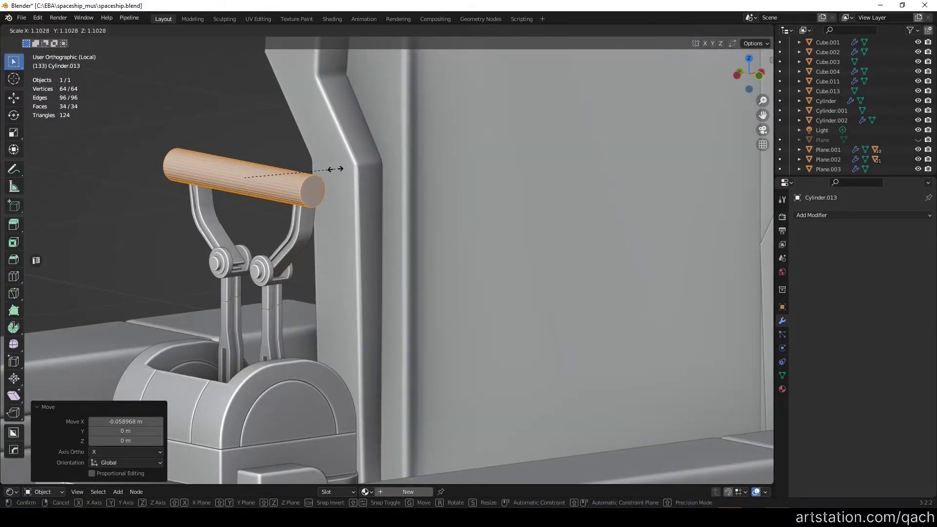
{"action": "key", "text": "Escape"}
{"action": "mouse_move", "coordinate": [337, 168]}
{"action": "middle_mouse_down"}
{"action": "mouse_move", "coordinate": [390, 185]}
{"action": "mouse_move", "coordinate": [371, 185]}
{"action": "middle_mouse_up"}
{"action": "key", "text": "g"}
{"action": "key", "text": "x"}
{"action": "left_click", "coordinate": [408, 193]}
Step: Add loop cuts around the grip cylinder and thicken the centre band
{"action": "key", "text": "ctrl+r"}
{"action": "left_click", "coordinate": [188, 156]}
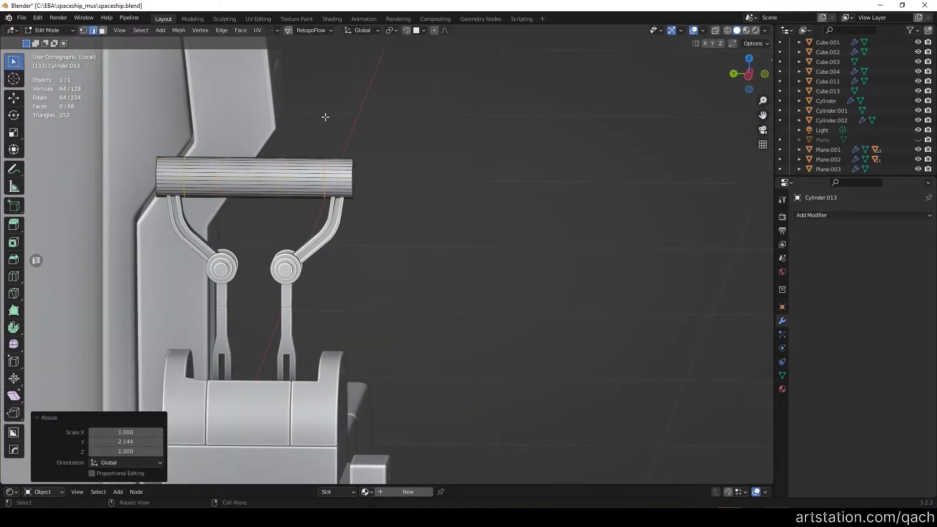
{"action": "key", "text": "3"}
{"action": "scroll", "coordinate": [325, 117], "scroll_direction": "up", "scroll_amount": 3}
{"action": "left_click", "coordinate": [334, 141]}
{"action": "key", "text": "Tab"}
Step: Add a bevel modifier to the grip
{"action": "key", "text": "ctrl+b"}
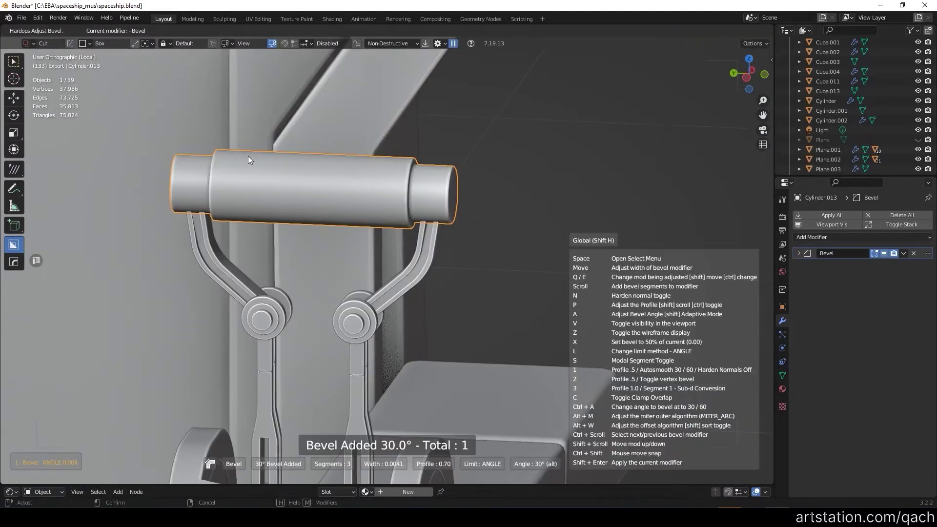
{"action": "middle_click_drag", "start_coordinate": [247, 156], "coordinate": [360, 181]}
{"action": "scroll", "coordinate": [312, 171], "scroll_direction": "up", "scroll_amount": 2}
{"action": "scroll", "coordinate": [311, 175], "scroll_direction": "up", "scroll_amount": 4}
Step: Cut a circular recess into the grip's end cap with a circle cutter
{"action": "key", "text": "Tab"}
{"action": "mouse_move", "coordinate": [421, 193]}
{"action": "middle_mouse_down"}
{"action": "mouse_move", "coordinate": [526, 209]}
{"action": "mouse_move", "coordinate": [604, 237]}
{"action": "middle_mouse_up"}
{"action": "mouse_move", "coordinate": [414, 203]}
{"action": "middle_mouse_down"}
{"action": "mouse_move", "coordinate": [375, 189]}
{"action": "mouse_move", "coordinate": [335, 206]}
{"action": "middle_mouse_up"}
{"action": "scroll", "coordinate": [376, 189], "scroll_direction": "down", "scroll_amount": 3}
{"action": "key", "text": "KP_1"}
{"action": "scroll", "coordinate": [410, 183], "scroll_direction": "up", "scroll_amount": 4}
{"action": "key", "text": "d"}
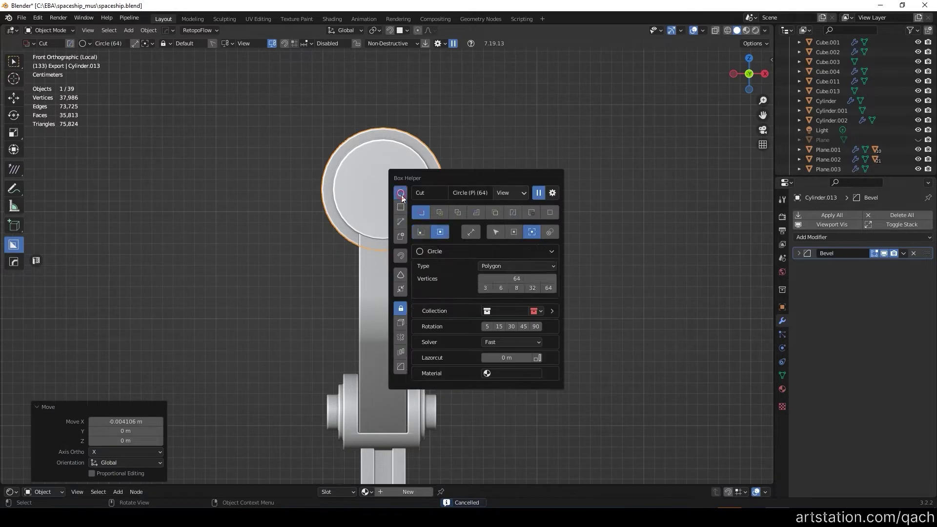
{"action": "left_click", "coordinate": [401, 195]}
{"action": "left_click_drag", "start_coordinate": [383, 193], "coordinate": [413, 221]}
Step: Set the circular cutter's depth and cut a smaller hole in the cap
{"action": "middle_click_drag", "start_coordinate": [349, 206], "coordinate": [382, 198]}
{"action": "key", "text": "KP_1"}
{"action": "scroll", "coordinate": [428, 198], "scroll_direction": "up", "scroll_amount": 3}
{"action": "key", "text": "d"}
{"action": "left_click", "coordinate": [432, 174]}
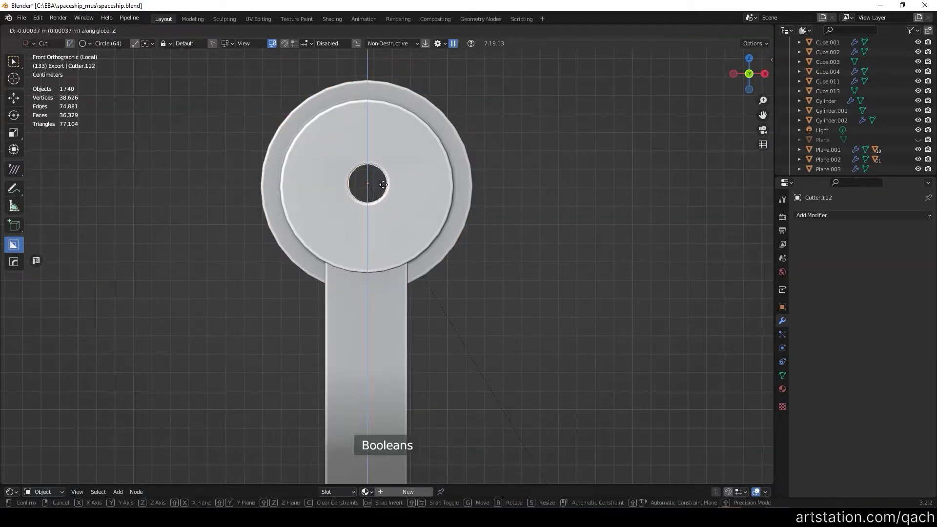
{"action": "left_click", "coordinate": [383, 184]}
{"action": "scroll", "coordinate": [383, 185], "scroll_direction": "down", "scroll_amount": 2}
{"action": "scroll", "coordinate": [455, 197], "scroll_direction": "up", "scroll_amount": 2}
{"action": "left_click_drag", "start_coordinate": [454, 198], "coordinate": [478, 208]}
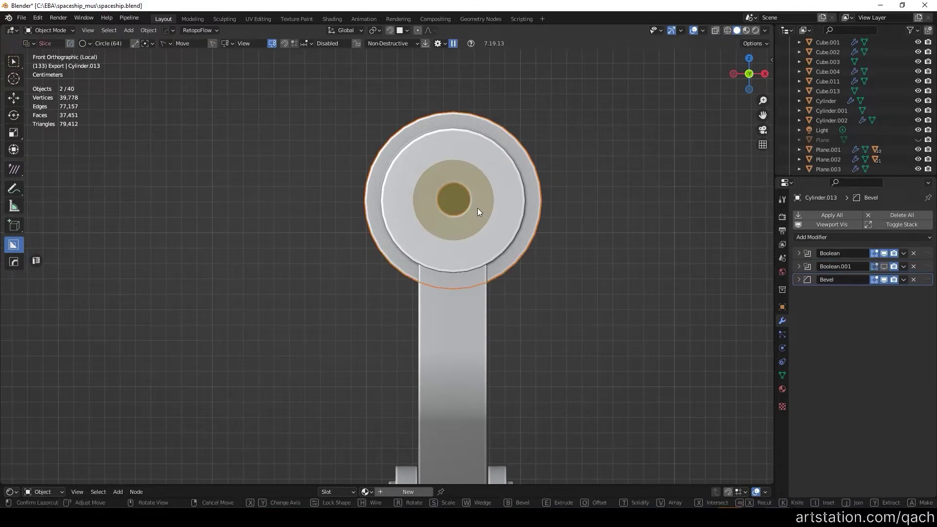
Step: Select the grip cylinder and frame it in a side view
{"action": "middle_click_drag", "start_coordinate": [581, 206], "coordinate": [561, 176]}
{"action": "scroll", "coordinate": [547, 148], "scroll_direction": "down", "scroll_amount": 3}
{"action": "scroll", "coordinate": [494, 203], "scroll_direction": "up", "scroll_amount": 3}
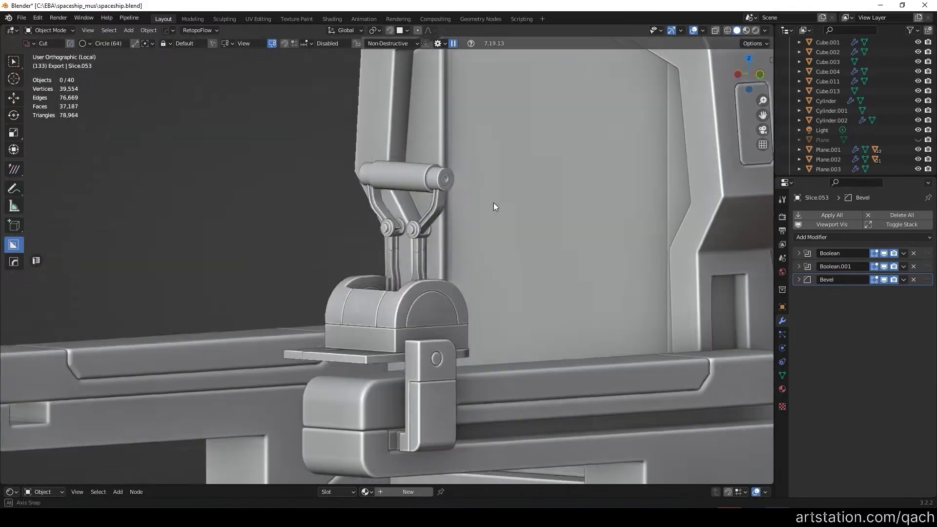
{"action": "middle_click_drag", "start_coordinate": [497, 195], "coordinate": [488, 178]}
{"action": "scroll", "coordinate": [586, 205], "scroll_direction": "down", "scroll_amount": 3}
{"action": "scroll", "coordinate": [569, 227], "scroll_direction": "up", "scroll_amount": 4}
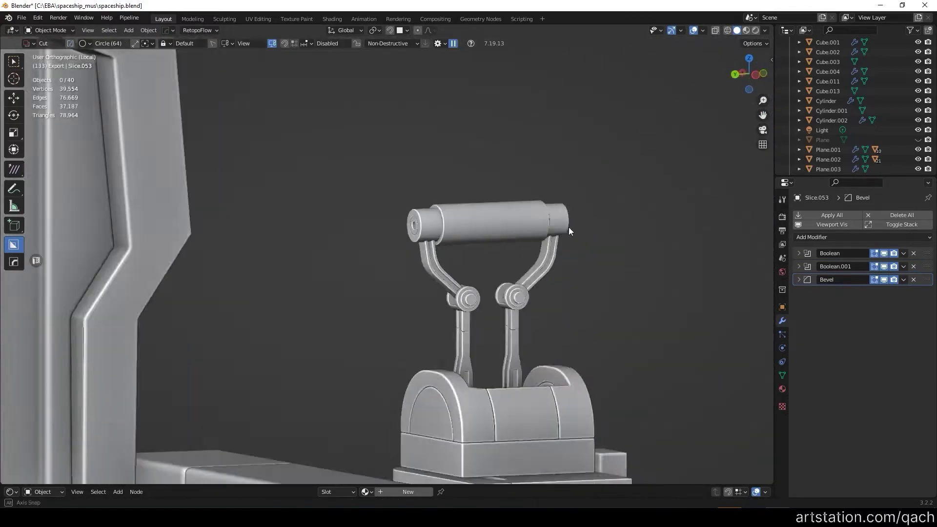
{"action": "left_click", "coordinate": [569, 227]}
{"action": "key", "text": "KP_1"}
{"action": "key", "text": "ctrl+KP_3"}
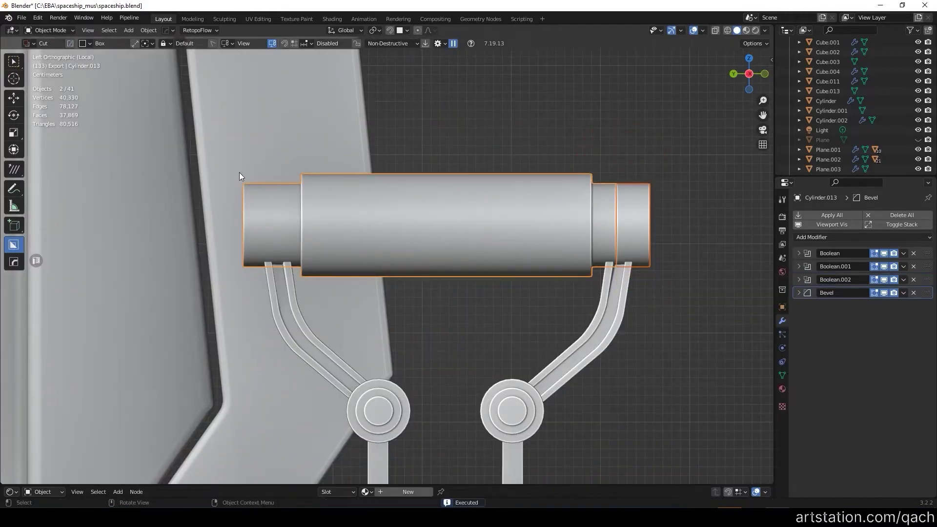
{"action": "scroll", "coordinate": [415, 273], "scroll_direction": "down", "scroll_amount": 1}
Step: Cut a notched ring near the grip's end and inspect it
{"action": "left_click", "coordinate": [512, 249]}
{"action": "left_click_drag", "start_coordinate": [529, 237], "coordinate": [529, 238]}
{"action": "scroll", "coordinate": [529, 237], "scroll_direction": "down", "scroll_amount": 3}
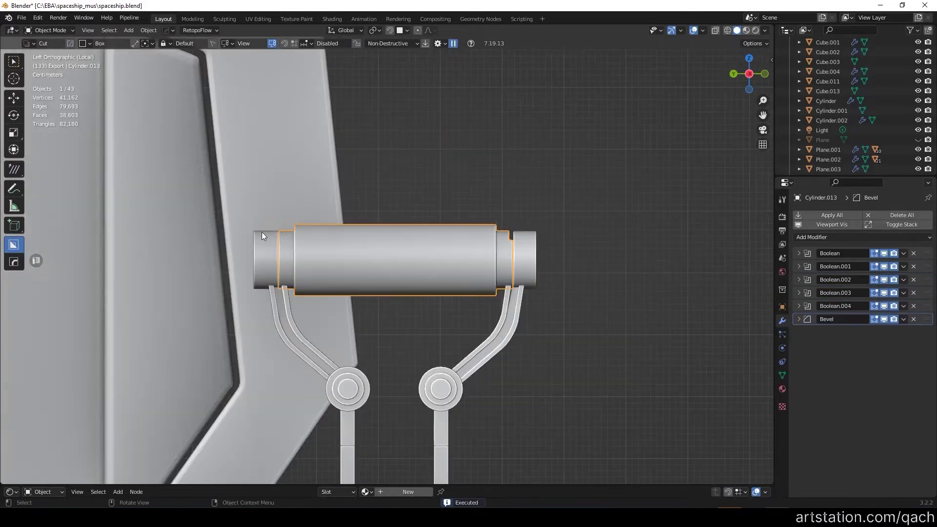
{"action": "left_click", "coordinate": [516, 172]}
{"action": "scroll", "coordinate": [516, 172], "scroll_direction": "down", "scroll_amount": 5}
{"action": "mouse_move", "coordinate": [261, 261]}
{"action": "middle_mouse_down"}
{"action": "mouse_move", "coordinate": [503, 216]}
{"action": "mouse_move", "coordinate": [347, 235]}
{"action": "middle_mouse_up"}
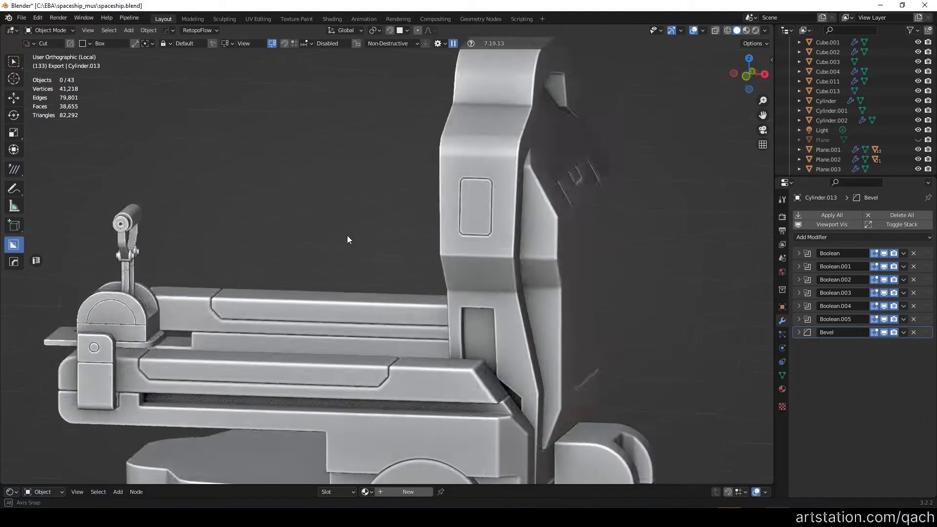
{"action": "scroll", "coordinate": [357, 236], "scroll_direction": "up", "scroll_amount": 3}
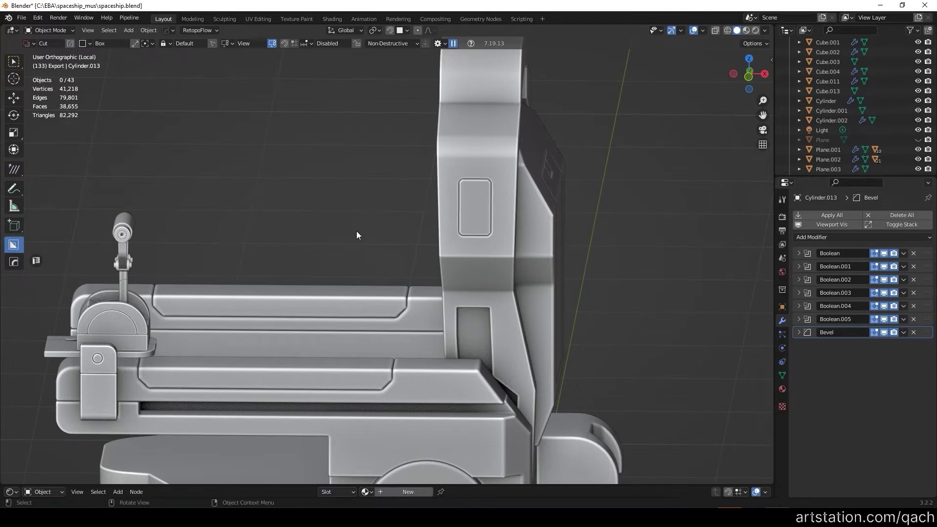
Step: Add a new plane (Plane.018) beside the grip
{"action": "scroll", "coordinate": [339, 250], "scroll_direction": "down", "scroll_amount": 3}
{"action": "mouse_move", "coordinate": [339, 250]}
{"action": "middle_mouse_down"}
{"action": "mouse_move", "coordinate": [306, 205]}
{"action": "mouse_move", "coordinate": [320, 145]}
{"action": "middle_mouse_up"}
{"action": "scroll", "coordinate": [319, 145], "scroll_direction": "up", "scroll_amount": 4}
{"action": "scroll", "coordinate": [258, 189], "scroll_direction": "up", "scroll_amount": 2}
{"action": "scroll", "coordinate": [258, 189], "scroll_direction": "down", "scroll_amount": 3}
{"action": "mouse_move", "coordinate": [259, 189]}
{"action": "middle_mouse_down"}
{"action": "mouse_move", "coordinate": [420, 241]}
{"action": "mouse_move", "coordinate": [496, 226]}
{"action": "mouse_move", "coordinate": [480, 253]}
{"action": "middle_mouse_up"}
{"action": "scroll", "coordinate": [537, 243], "scroll_direction": "up", "scroll_amount": 4}
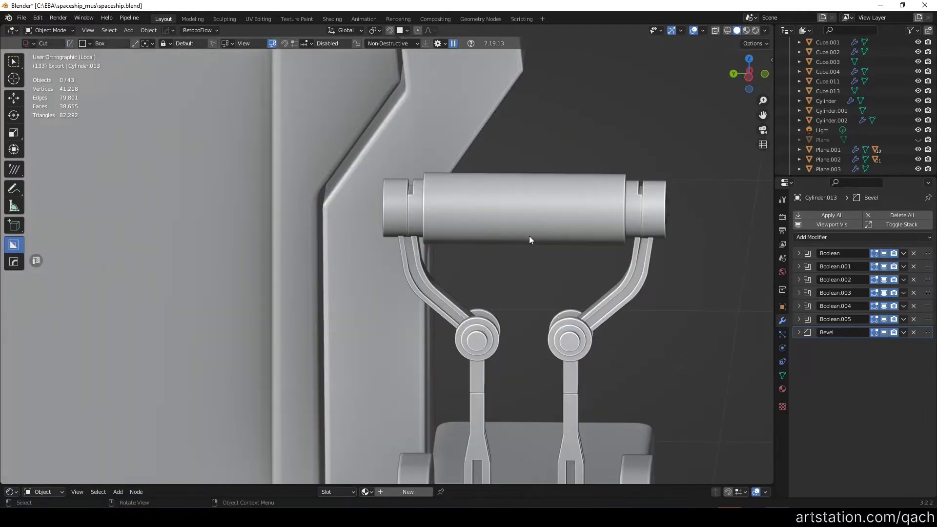
{"action": "scroll", "coordinate": [537, 243], "scroll_direction": "down", "scroll_amount": 3}
{"action": "key", "text": "shift+a"}
{"action": "left_click", "coordinate": [398, 232]}
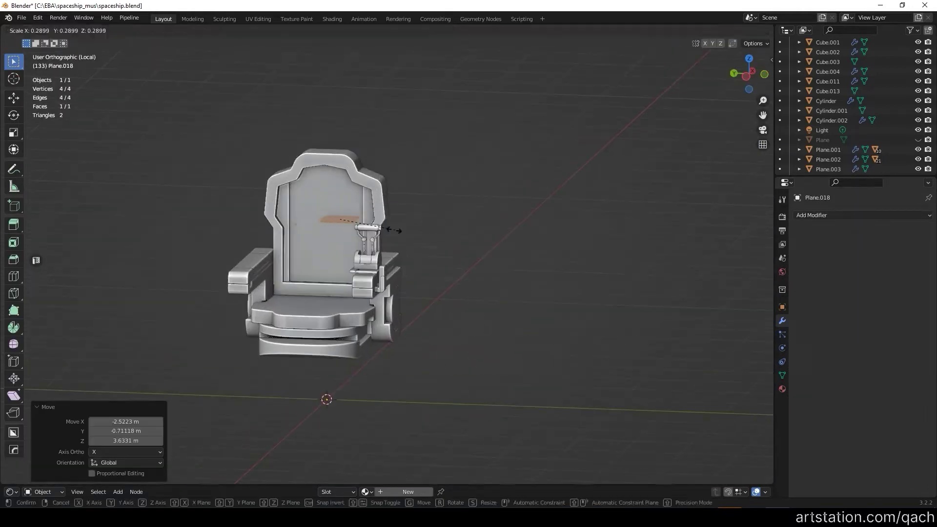
Step: Rotate the plane, flatten it on Z and position it on the grip
{"action": "scroll", "coordinate": [352, 248], "scroll_direction": "up", "scroll_amount": 3}
{"action": "mouse_move", "coordinate": [353, 248]}
{"action": "middle_mouse_down"}
{"action": "mouse_move", "coordinate": [342, 210]}
{"action": "mouse_move", "coordinate": [482, 205]}
{"action": "mouse_move", "coordinate": [401, 201]}
{"action": "mouse_move", "coordinate": [487, 207]}
{"action": "mouse_move", "coordinate": [456, 195]}
{"action": "mouse_move", "coordinate": [424, 221]}
{"action": "mouse_move", "coordinate": [155, 236]}
{"action": "mouse_move", "coordinate": [90, 286]}
{"action": "mouse_move", "coordinate": [426, 265]}
{"action": "mouse_move", "coordinate": [537, 339]}
{"action": "mouse_move", "coordinate": [522, 336]}
{"action": "mouse_move", "coordinate": [501, 309]}
{"action": "mouse_move", "coordinate": [439, 313]}
{"action": "mouse_move", "coordinate": [465, 299]}
{"action": "middle_mouse_up"}
{"action": "key", "text": "g"}
{"action": "left_click", "coordinate": [390, 196]}
{"action": "key", "text": "r"}
{"action": "left_click", "coordinate": [397, 200]}
{"action": "key", "text": "s"}
{"action": "key", "text": "z"}
{"action": "left_click", "coordinate": [401, 201]}
{"action": "key", "text": "g"}
{"action": "key", "text": "z"}
{"action": "key", "text": "g"}
{"action": "left_click", "coordinate": [426, 265]}
Step: Extrude the plane's edges along X to form a bracket band around the grip
{"action": "key", "text": "e"}
{"action": "key", "text": "x"}
{"action": "left_click", "coordinate": [546, 368]}
{"action": "left_click", "coordinate": [469, 301]}
{"action": "key", "text": "e"}
{"action": "key", "text": "x"}
{"action": "left_click", "coordinate": [383, 336]}
{"action": "middle_click_drag", "start_coordinate": [383, 336], "coordinate": [331, 275]}
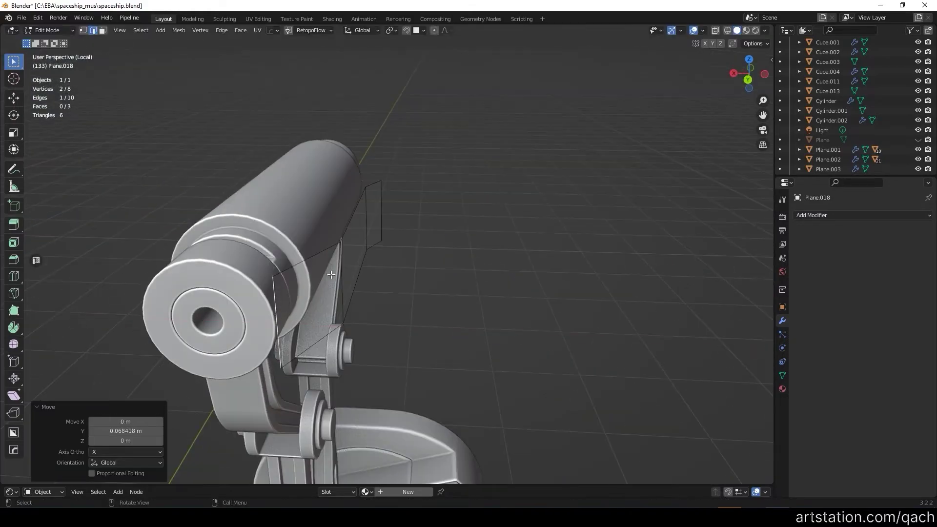
{"action": "left_click", "coordinate": [271, 289]}
{"action": "mouse_move", "coordinate": [271, 289]}
{"action": "middle_mouse_down"}
{"action": "mouse_move", "coordinate": [394, 270]}
{"action": "mouse_move", "coordinate": [228, 224]}
{"action": "mouse_move", "coordinate": [305, 233]}
{"action": "mouse_move", "coordinate": [274, 245]}
{"action": "mouse_move", "coordinate": [243, 212]}
{"action": "mouse_move", "coordinate": [490, 306]}
{"action": "mouse_move", "coordinate": [417, 318]}
{"action": "middle_mouse_up"}
Step: Flatten the bracket's selected faces along Z
{"action": "scroll", "coordinate": [306, 234], "scroll_direction": "up", "scroll_amount": 4}
{"action": "left_click", "coordinate": [255, 223]}
{"action": "key", "text": "s"}
{"action": "key", "text": "z"}
{"action": "left_click", "coordinate": [352, 257]}
Step: Add a bevel modifier to the bracket
{"action": "left_click", "coordinate": [490, 306]}
{"action": "key", "text": "Tab"}
{"action": "key", "text": "ctrl+b"}
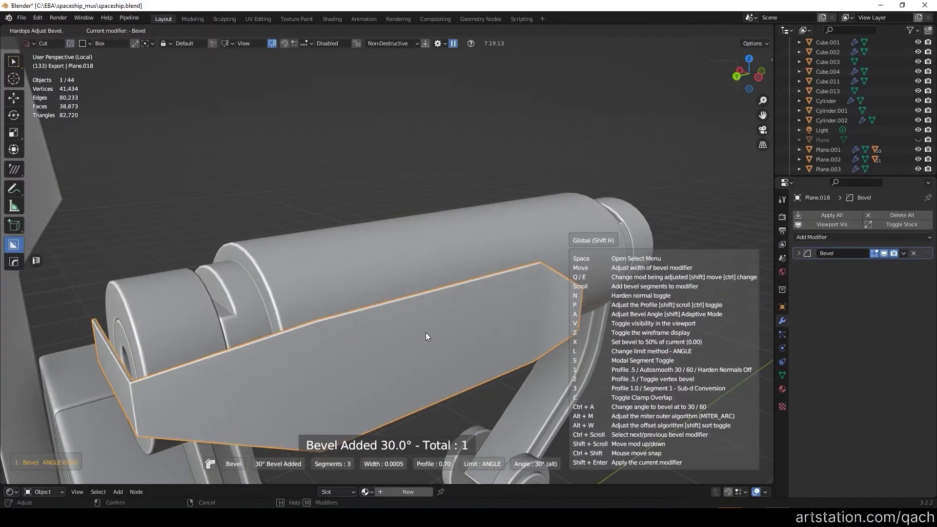
{"action": "left_click", "coordinate": [425, 333]}
{"action": "scroll", "coordinate": [435, 330], "scroll_direction": "down", "scroll_amount": 3}
Step: Try an edge bevel on the bracket mesh, then cancel it
{"action": "key", "text": "Tab"}
{"action": "scroll", "coordinate": [436, 334], "scroll_direction": "up", "scroll_amount": 4}
{"action": "key", "text": "ctrl+b"}
{"action": "mouse_move", "coordinate": [416, 367]}
{"action": "middle_mouse_down"}
{"action": "mouse_move", "coordinate": [105, 330]}
{"action": "mouse_move", "coordinate": [260, 251]}
{"action": "middle_mouse_up"}
{"action": "key", "text": "Tab"}
{"action": "scroll", "coordinate": [463, 334], "scroll_direction": "up", "scroll_amount": 4}
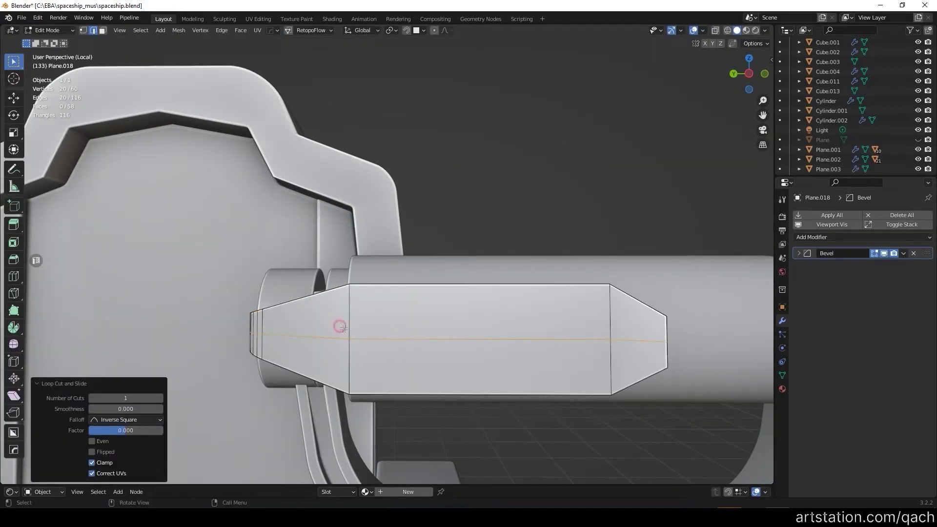
{"action": "middle_click_drag", "start_coordinate": [429, 337], "coordinate": [430, 356]}
{"action": "key", "text": "Escape"}
Step: Taper the bracket's end, cut a long slot into it, and save spaceship.blend
{"action": "left_click", "coordinate": [483, 355]}
{"action": "mouse_move", "coordinate": [555, 335]}
{"action": "middle_mouse_down"}
{"action": "mouse_move", "coordinate": [484, 355]}
{"action": "mouse_move", "coordinate": [342, 293]}
{"action": "middle_mouse_up"}
{"action": "left_click", "coordinate": [287, 257]}
{"action": "middle_click_drag", "start_coordinate": [287, 258], "coordinate": [331, 454]}
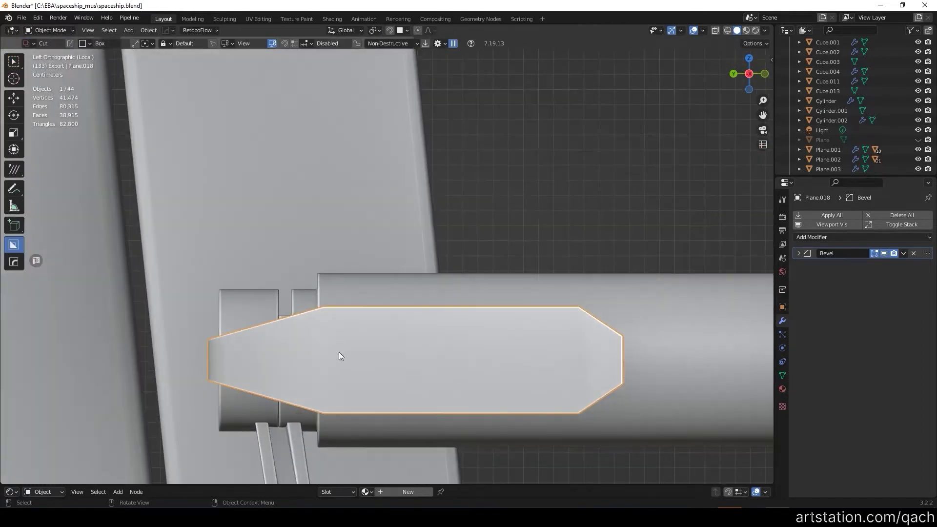
{"action": "left_click_drag", "start_coordinate": [311, 338], "coordinate": [578, 378]}
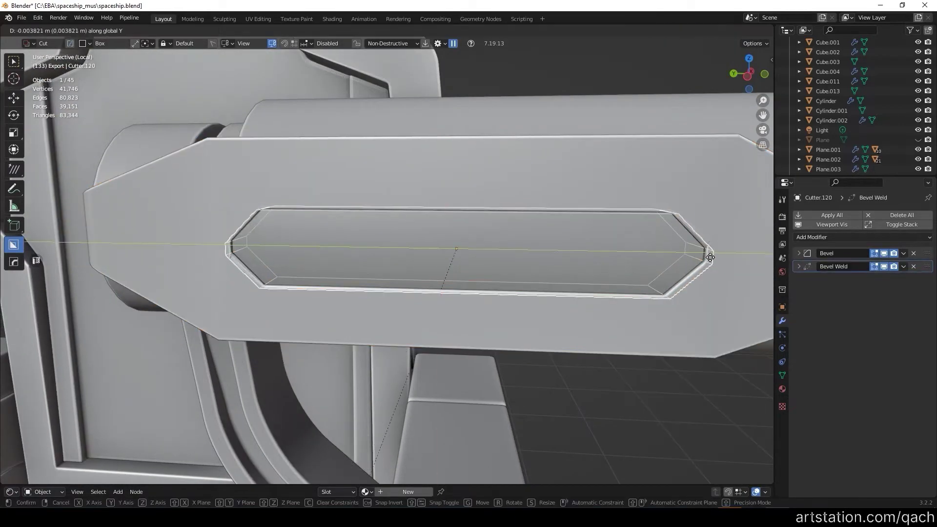
{"action": "left_click", "coordinate": [710, 257]}
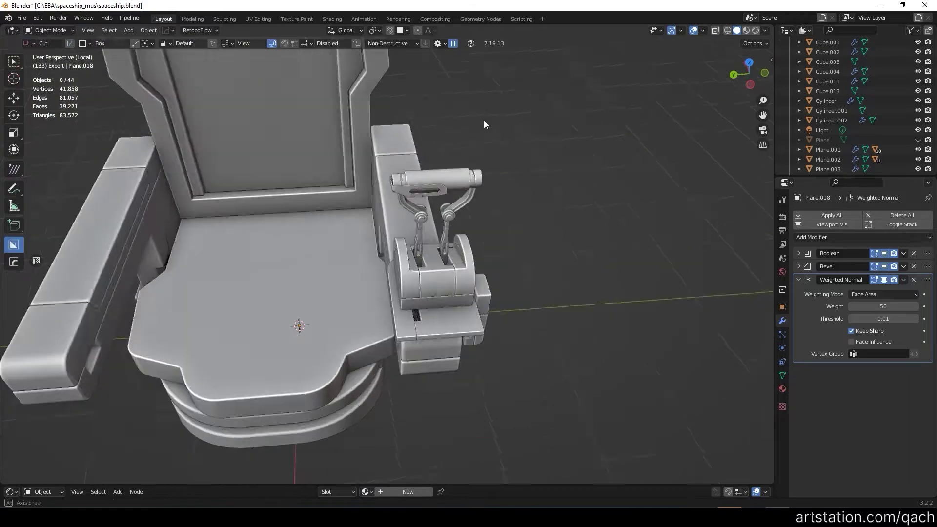
{"action": "key", "text": "ctrl+s"}
{"action": "left_click", "coordinate": [17, 18]}
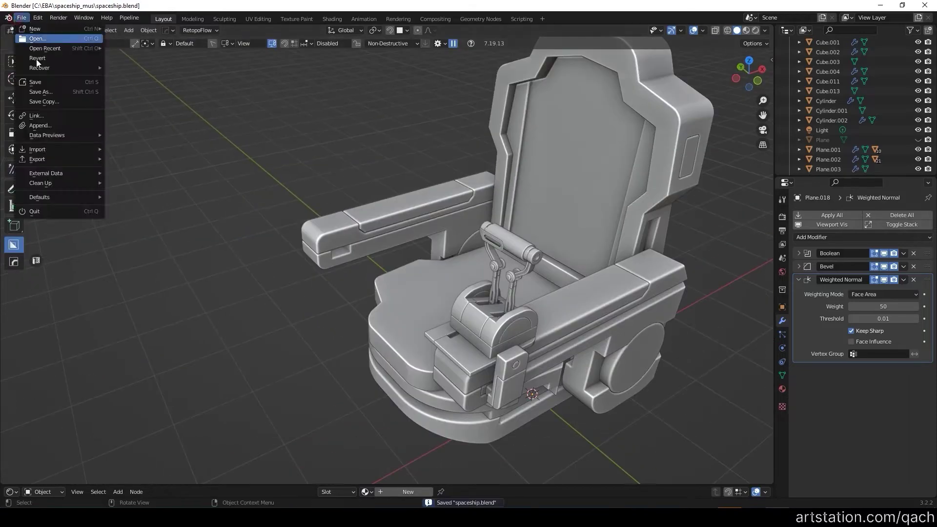
Step: Save the scene as spaceship2.blend and convert the throttle lever parts to a mesh
{"action": "left_click", "coordinate": [40, 92]}
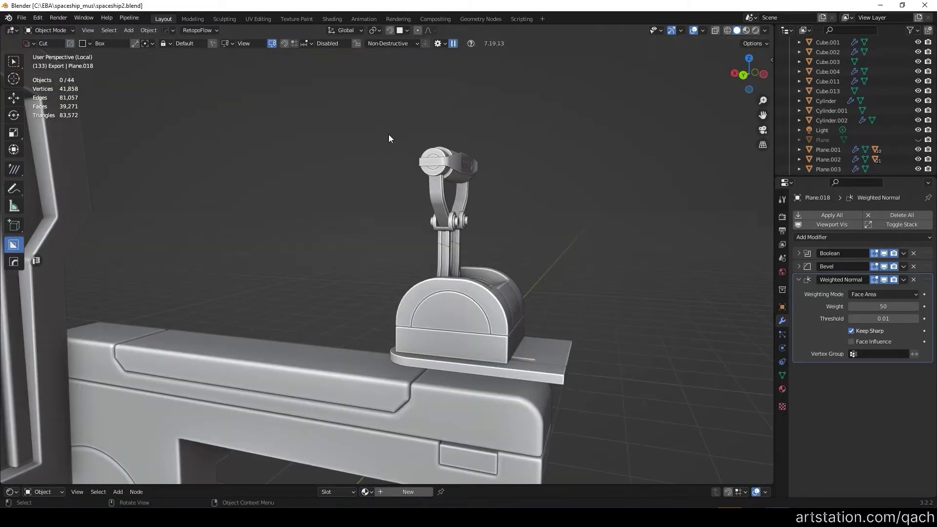
{"action": "left_click_drag", "start_coordinate": [523, 251], "coordinate": [523, 251]}
{"action": "middle_click_drag", "start_coordinate": [523, 251], "coordinate": [438, 200]}
{"action": "right_click", "coordinate": [439, 142]}
{"action": "left_click", "coordinate": [508, 142]}
Step: Tilt the throttle lever and housing 9.45° about Y and adjust its height
{"action": "middle_click_drag", "start_coordinate": [423, 134], "coordinate": [503, 164]}
{"action": "key", "text": "r"}
{"action": "key", "text": "x"}
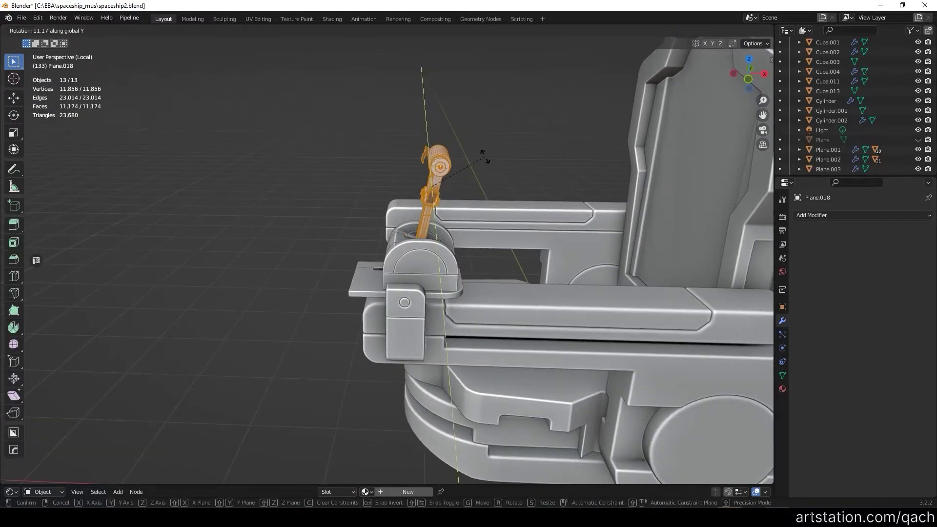
{"action": "key", "text": "g"}
{"action": "key", "text": "z"}
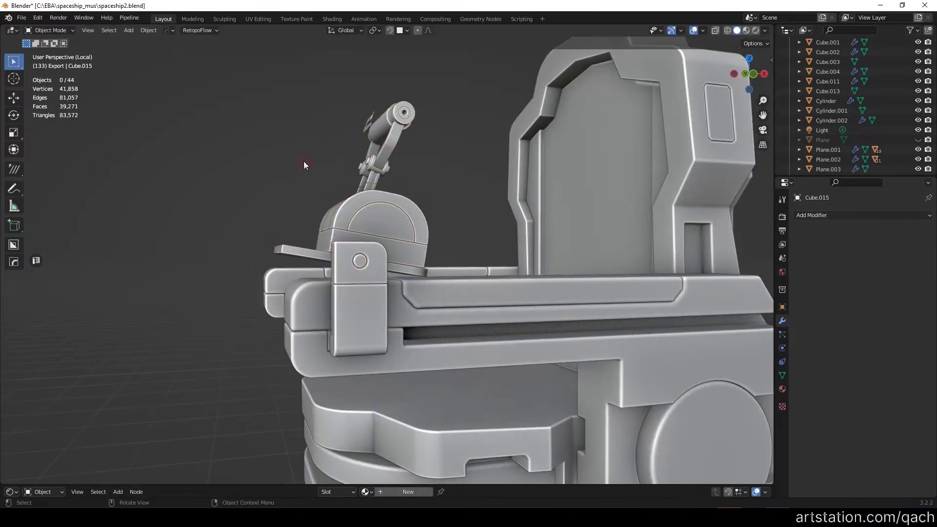
Step: Add a third box cut to clamp block Slice.042 in front view
{"action": "mouse_move", "coordinate": [304, 161]}
{"action": "middle_mouse_down"}
{"action": "mouse_move", "coordinate": [449, 167]}
{"action": "mouse_move", "coordinate": [336, 185]}
{"action": "mouse_move", "coordinate": [303, 217]}
{"action": "mouse_move", "coordinate": [218, 244]}
{"action": "mouse_move", "coordinate": [552, 245]}
{"action": "mouse_move", "coordinate": [646, 274]}
{"action": "mouse_move", "coordinate": [584, 279]}
{"action": "mouse_move", "coordinate": [555, 293]}
{"action": "middle_mouse_up"}
{"action": "left_click", "coordinate": [646, 273]}
{"action": "key", "text": "KP_1"}
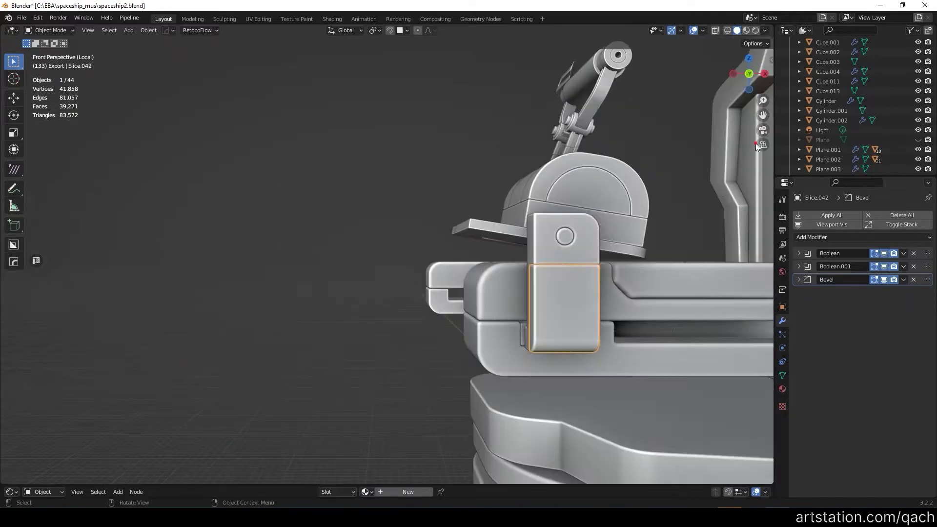
{"action": "scroll", "coordinate": [487, 291], "scroll_direction": "up", "scroll_amount": 3}
{"action": "left_click_drag", "start_coordinate": [519, 347], "coordinate": [519, 347]}
{"action": "mouse_move", "coordinate": [520, 346]}
{"action": "middle_mouse_down"}
{"action": "mouse_move", "coordinate": [440, 260]}
{"action": "mouse_move", "coordinate": [432, 283]}
{"action": "mouse_move", "coordinate": [456, 329]}
{"action": "mouse_move", "coordinate": [283, 215]}
{"action": "middle_mouse_up"}
{"action": "left_click", "coordinate": [282, 215], "text": "shift"}
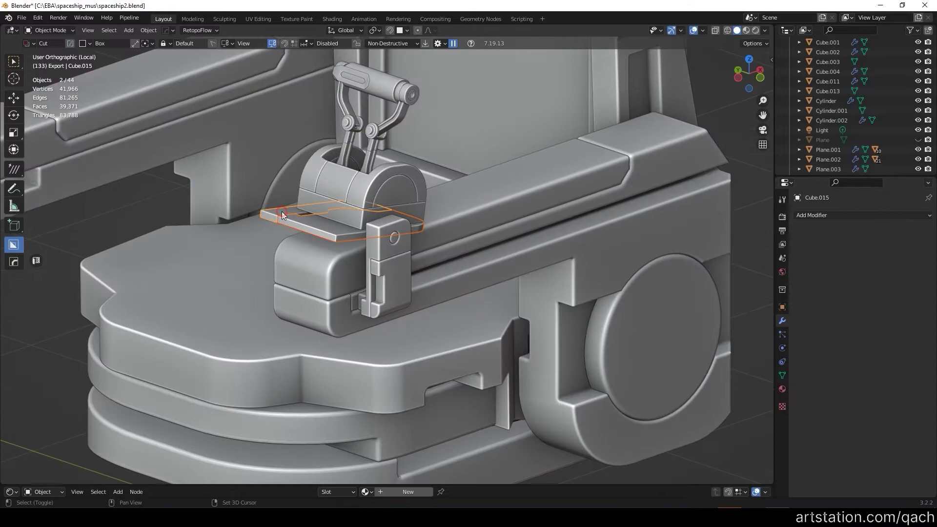
Step: Clear the selection and pick the armrest clamp's cutter slices
{"action": "scroll", "coordinate": [394, 239], "scroll_direction": "up", "scroll_amount": 3}
{"action": "scroll", "coordinate": [374, 298], "scroll_direction": "down", "scroll_amount": 5}
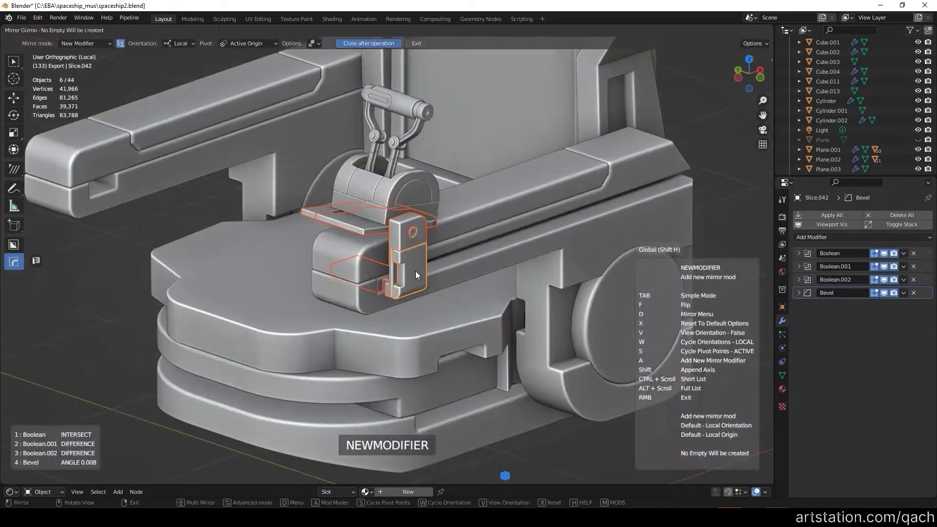
{"action": "middle_click_drag", "start_coordinate": [260, 304], "coordinate": [570, 247]}
{"action": "scroll", "coordinate": [339, 239], "scroll_direction": "up", "scroll_amount": 5}
{"action": "left_click", "coordinate": [338, 239]}
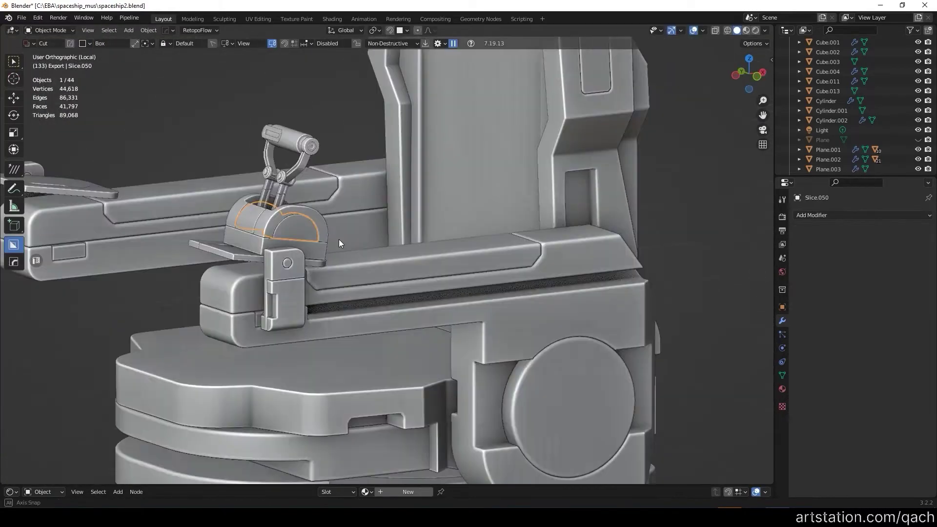
{"action": "scroll", "coordinate": [353, 240], "scroll_direction": "down", "scroll_amount": 5}
{"action": "scroll", "coordinate": [550, 160], "scroll_direction": "up", "scroll_amount": 4}
{"action": "mouse_move", "coordinate": [353, 240]}
{"action": "middle_mouse_down"}
{"action": "mouse_move", "coordinate": [549, 161]}
{"action": "mouse_move", "coordinate": [384, 400]}
{"action": "mouse_move", "coordinate": [336, 347]}
{"action": "middle_mouse_up"}
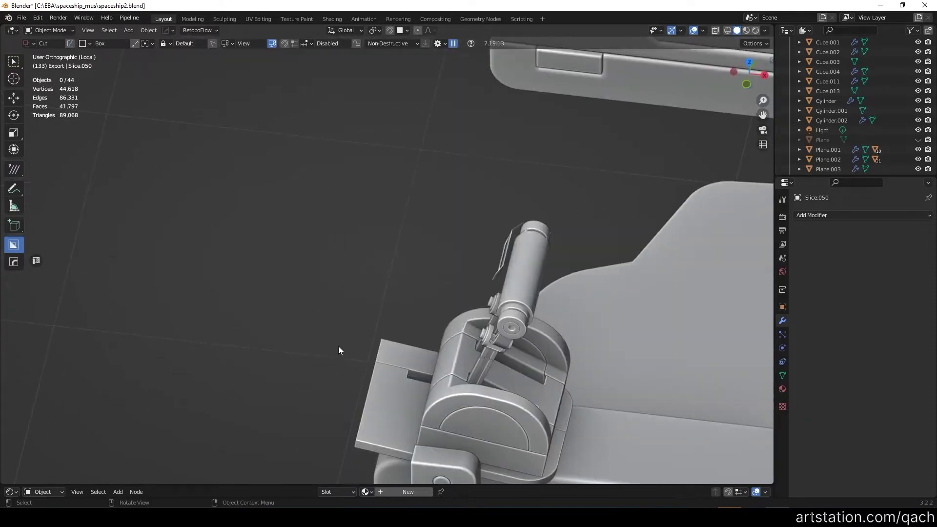
{"action": "scroll", "coordinate": [336, 347], "scroll_direction": "down", "scroll_amount": 2}
{"action": "middle_click_drag", "start_coordinate": [684, 230], "coordinate": [443, 131]}
{"action": "left_click", "coordinate": [600, 179]}
{"action": "mouse_move", "coordinate": [600, 179]}
{"action": "middle_mouse_down"}
{"action": "mouse_move", "coordinate": [612, 197]}
{"action": "mouse_move", "coordinate": [420, 192]}
{"action": "mouse_move", "coordinate": [440, 203]}
{"action": "mouse_move", "coordinate": [479, 201]}
{"action": "mouse_move", "coordinate": [245, 345]}
{"action": "mouse_move", "coordinate": [421, 228]}
{"action": "mouse_move", "coordinate": [635, 220]}
{"action": "mouse_move", "coordinate": [444, 291]}
{"action": "mouse_move", "coordinate": [568, 299]}
{"action": "middle_mouse_up"}
Step: Add the circular chair-side cutter and lever-housing ring, mirroring the slices with the HardOps gizmo
{"action": "scroll", "coordinate": [245, 346], "scroll_direction": "up", "scroll_amount": 4}
{"action": "scroll", "coordinate": [421, 228], "scroll_direction": "down", "scroll_amount": 3}
{"action": "scroll", "coordinate": [443, 292], "scroll_direction": "up", "scroll_amount": 2}
{"action": "scroll", "coordinate": [568, 299], "scroll_direction": "down", "scroll_amount": 2}
{"action": "middle_click_drag", "start_coordinate": [290, 295], "coordinate": [386, 242]}
{"action": "scroll", "coordinate": [385, 241], "scroll_direction": "up", "scroll_amount": 5}
{"action": "scroll", "coordinate": [385, 242], "scroll_direction": "up", "scroll_amount": 3}
{"action": "left_click", "coordinate": [385, 242]}
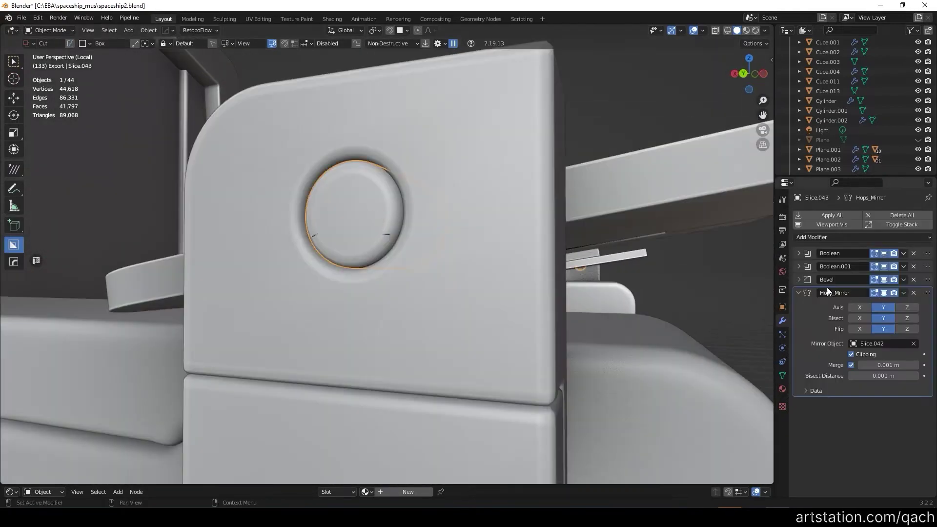
{"action": "scroll", "coordinate": [652, 178], "scroll_direction": "down", "scroll_amount": 5}
{"action": "mouse_move", "coordinate": [652, 178]}
{"action": "middle_mouse_down"}
{"action": "mouse_move", "coordinate": [326, 252]}
{"action": "mouse_move", "coordinate": [308, 225]}
{"action": "middle_mouse_up"}
{"action": "left_click", "coordinate": [350, 262]}
{"action": "mouse_move", "coordinate": [351, 262]}
{"action": "middle_mouse_down"}
{"action": "mouse_move", "coordinate": [503, 284]}
{"action": "mouse_move", "coordinate": [405, 160]}
{"action": "middle_mouse_up"}
Step: Give chair-back panel Cube.006 a Weighted Normal modifier with Keep Sharp
{"action": "scroll", "coordinate": [503, 285], "scroll_direction": "down", "scroll_amount": 4}
{"action": "scroll", "coordinate": [406, 160], "scroll_direction": "up", "scroll_amount": 2}
{"action": "left_click", "coordinate": [365, 224]}
{"action": "left_click", "coordinate": [509, 318]}
{"action": "mouse_move", "coordinate": [508, 318]}
{"action": "middle_mouse_down"}
{"action": "mouse_move", "coordinate": [310, 245]}
{"action": "mouse_move", "coordinate": [467, 291]}
{"action": "middle_mouse_up"}
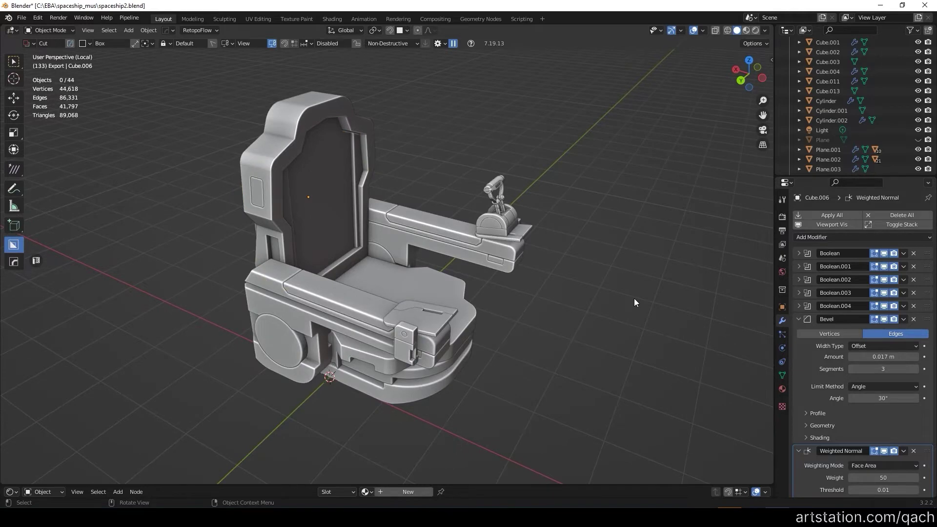
{"action": "key", "text": "shift+a"}
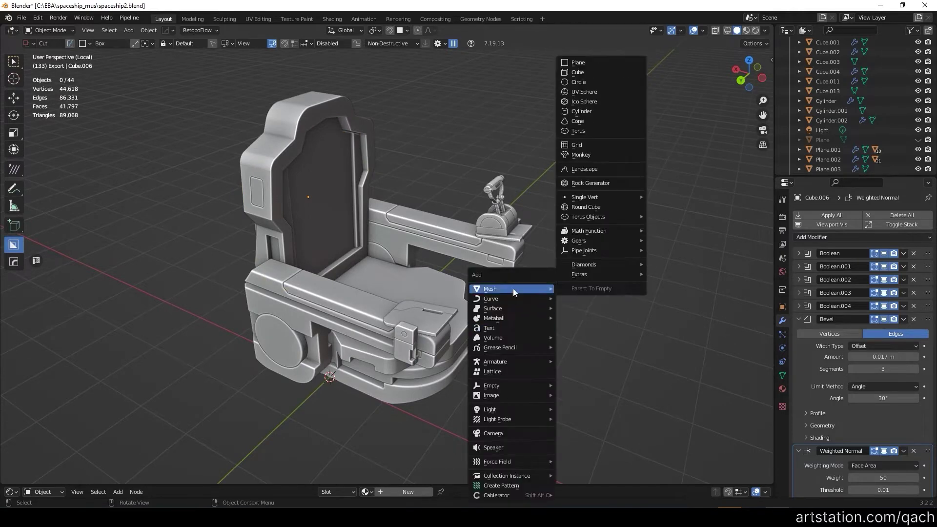
Step: Add a cube, scale it to about 0.76 and place it beside the armrest
{"action": "left_click", "coordinate": [586, 82]}
{"action": "middle_click_drag", "start_coordinate": [585, 82], "coordinate": [605, 180]}
{"action": "key", "text": "g"}
{"action": "left_click", "coordinate": [561, 195]}
{"action": "key", "text": "s"}
{"action": "mouse_move", "coordinate": [568, 209]}
{"action": "middle_mouse_down"}
{"action": "mouse_move", "coordinate": [575, 224]}
{"action": "mouse_move", "coordinate": [516, 173]}
{"action": "middle_mouse_up"}
{"action": "scroll", "coordinate": [517, 173], "scroll_direction": "up", "scroll_amount": 4}
{"action": "key", "text": "g"}
{"action": "left_click", "coordinate": [364, 173]}
{"action": "mouse_move", "coordinate": [364, 173]}
{"action": "middle_mouse_down"}
{"action": "mouse_move", "coordinate": [560, 193]}
{"action": "mouse_move", "coordinate": [172, 210]}
{"action": "mouse_move", "coordinate": [488, 195]}
{"action": "middle_mouse_up"}
{"action": "key", "text": "g"}
{"action": "left_click", "coordinate": [513, 187]}
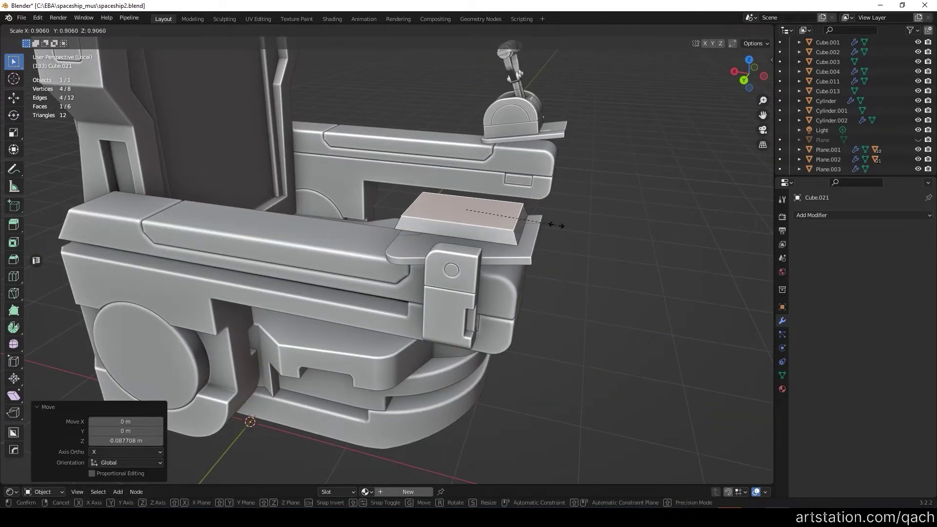
{"action": "left_click", "coordinate": [542, 224]}
{"action": "scroll", "coordinate": [472, 213], "scroll_direction": "up", "scroll_amount": 2}
Step: Lower the slab onto the side plate and give it a Bevel modifier
{"action": "key", "text": "g"}
{"action": "key", "text": "z"}
{"action": "key", "text": "q"}
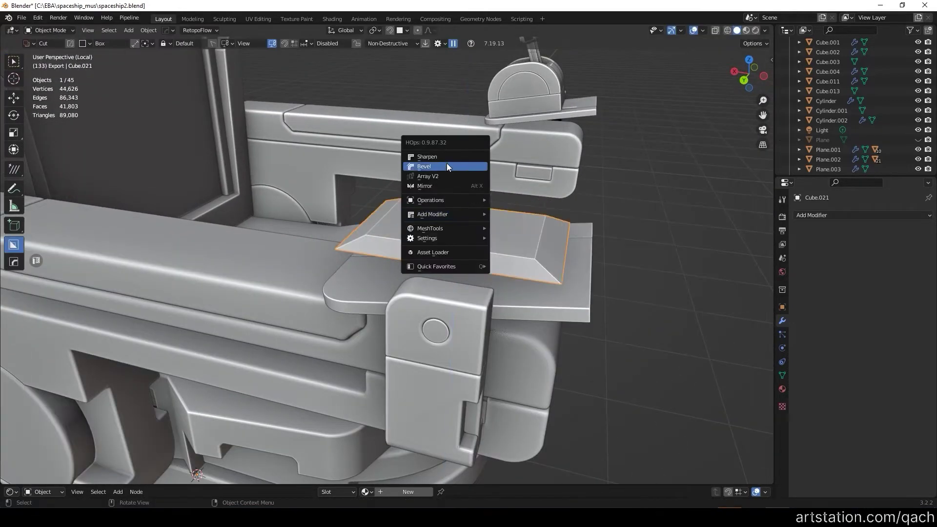
{"action": "left_click", "coordinate": [447, 163]}
Step: Extrude the top face into three shrinking tiers
{"action": "key", "text": "e"}
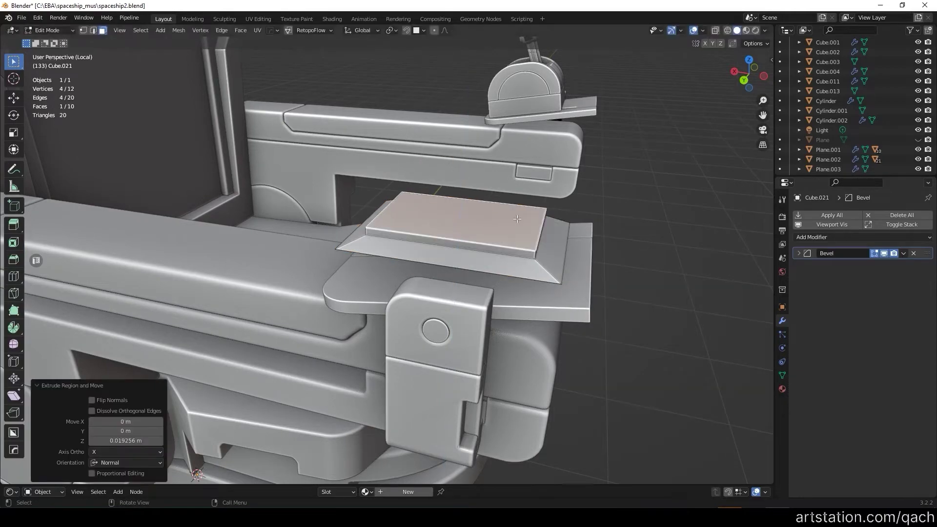
{"action": "middle_click_drag", "start_coordinate": [555, 213], "coordinate": [609, 203]}
{"action": "key", "text": "g"}
{"action": "key", "text": "z"}
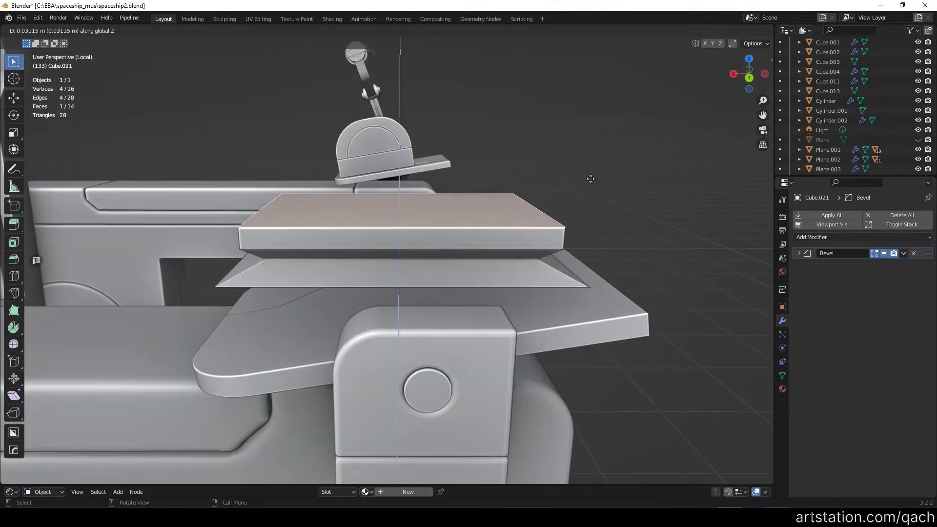
{"action": "left_click", "coordinate": [554, 187]}
{"action": "middle_click_drag", "start_coordinate": [553, 187], "coordinate": [537, 230]}
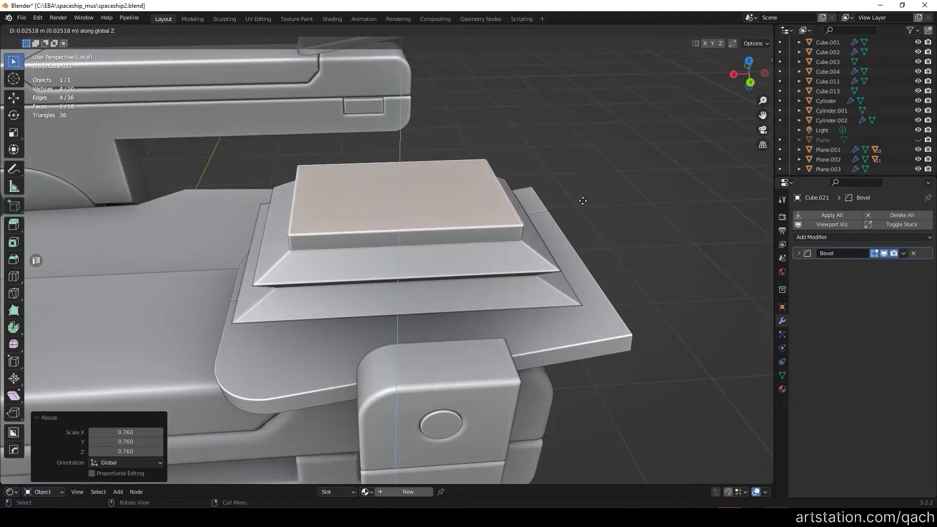
{"action": "left_click", "coordinate": [601, 205]}
{"action": "key", "text": "e"}
{"action": "mouse_move", "coordinate": [601, 205]}
{"action": "middle_mouse_down"}
{"action": "mouse_move", "coordinate": [577, 165]}
{"action": "mouse_move", "coordinate": [580, 208]}
{"action": "middle_mouse_up"}
{"action": "left_click", "coordinate": [538, 177]}
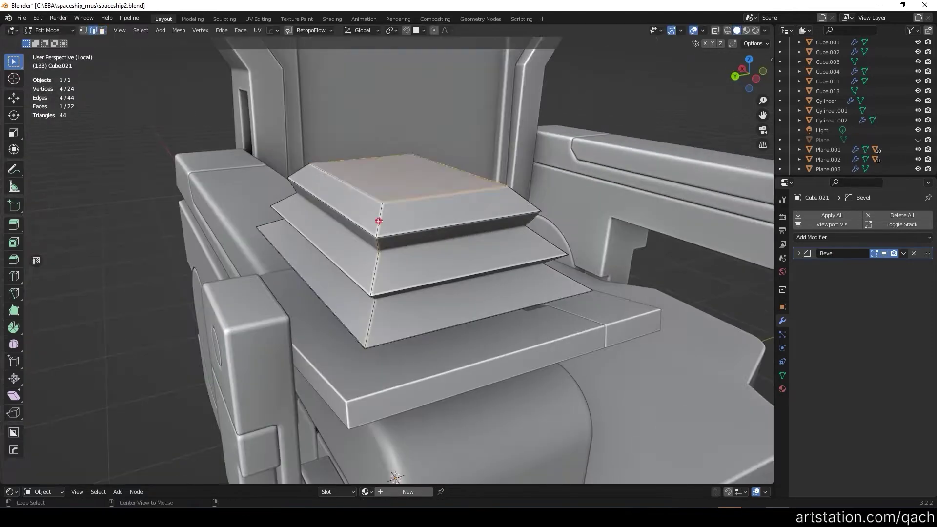
{"action": "scroll", "coordinate": [580, 209], "scroll_direction": "up", "scroll_amount": 3}
Step: Bevel the tier edges so the stepped boot Cube.021 becomes rounded
{"action": "left_click", "coordinate": [170, 255], "text": "alt+shift"}
{"action": "scroll", "coordinate": [357, 264], "scroll_direction": "down", "scroll_amount": 2}
{"action": "mouse_move", "coordinate": [170, 256]}
{"action": "middle_mouse_down"}
{"action": "mouse_move", "coordinate": [357, 263]}
{"action": "mouse_move", "coordinate": [390, 279]}
{"action": "middle_mouse_up"}
{"action": "key", "text": "ctrl+b"}
{"action": "key", "text": "Tab"}
{"action": "mouse_move", "coordinate": [439, 326]}
{"action": "middle_mouse_down"}
{"action": "mouse_move", "coordinate": [270, 238]}
{"action": "mouse_move", "coordinate": [725, 274]}
{"action": "middle_mouse_up"}
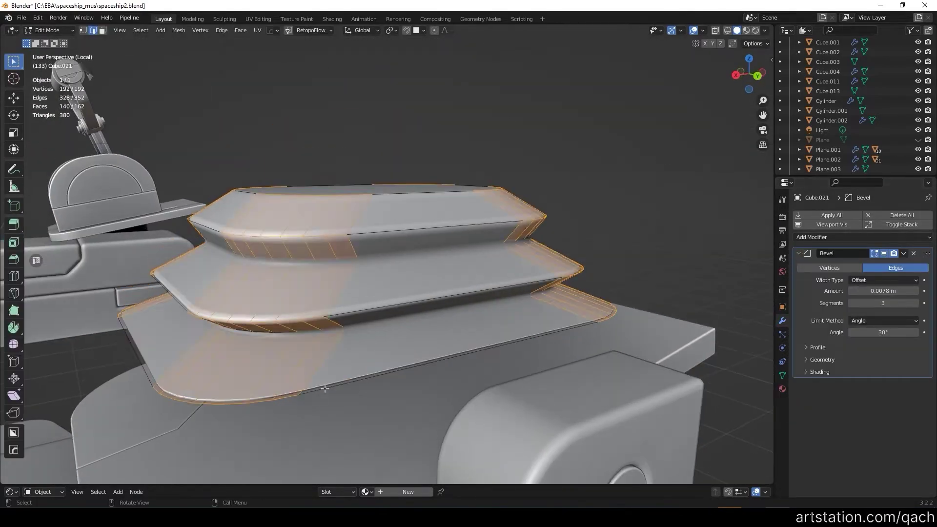
{"action": "key", "text": "Tab"}
{"action": "key", "text": "ctrl+b"}
{"action": "left_click", "coordinate": [426, 354]}
{"action": "key", "text": "Tab"}
{"action": "mouse_move", "coordinate": [426, 354]}
{"action": "middle_mouse_down"}
{"action": "mouse_move", "coordinate": [184, 286]}
{"action": "mouse_move", "coordinate": [514, 310]}
{"action": "middle_mouse_up"}
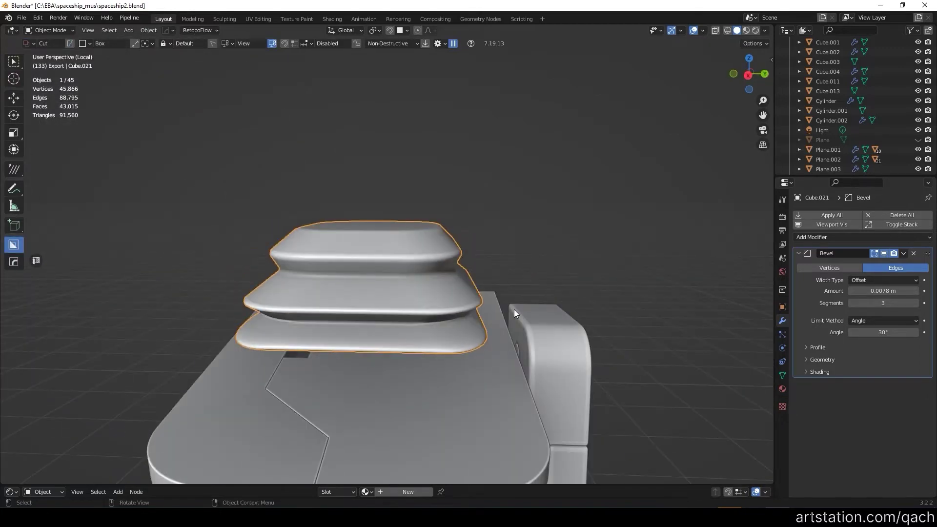
{"action": "scroll", "coordinate": [514, 309], "scroll_direction": "down", "scroll_amount": 2}
{"action": "mouse_move", "coordinate": [514, 309]}
{"action": "middle_mouse_down"}
{"action": "mouse_move", "coordinate": [659, 315]}
{"action": "mouse_move", "coordinate": [552, 254]}
{"action": "mouse_move", "coordinate": [508, 293]}
{"action": "middle_mouse_up"}
{"action": "scroll", "coordinate": [543, 262], "scroll_direction": "up", "scroll_amount": 2}
Step: Add a new cube, shrink it and move it onto the stepped base
{"action": "key", "text": "shift+a"}
{"action": "left_click", "coordinate": [561, 75]}
{"action": "middle_click_drag", "start_coordinate": [562, 74], "coordinate": [324, 299]}
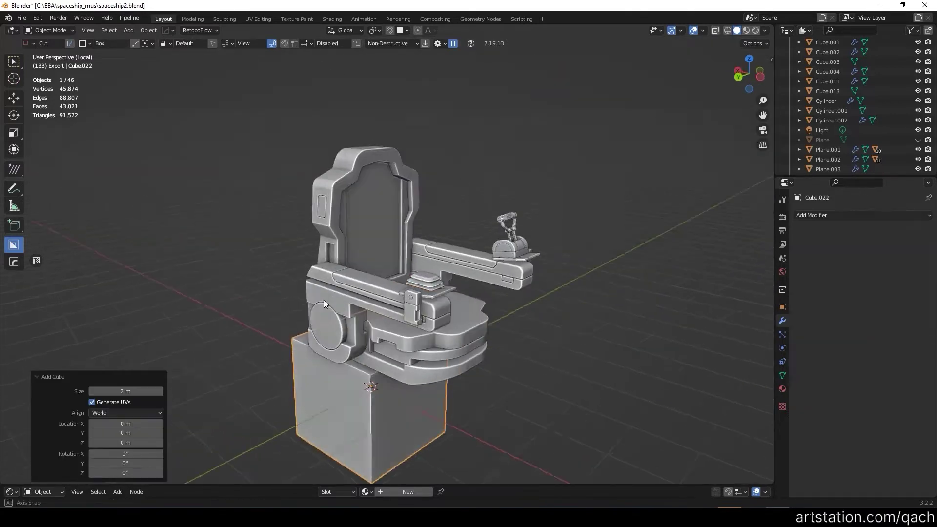
{"action": "key", "text": "g"}
{"action": "key", "text": "x"}
{"action": "key", "text": "s"}
{"action": "scroll", "coordinate": [520, 197], "scroll_direction": "up", "scroll_amount": 3}
{"action": "middle_click_drag", "start_coordinate": [520, 197], "coordinate": [469, 254]}
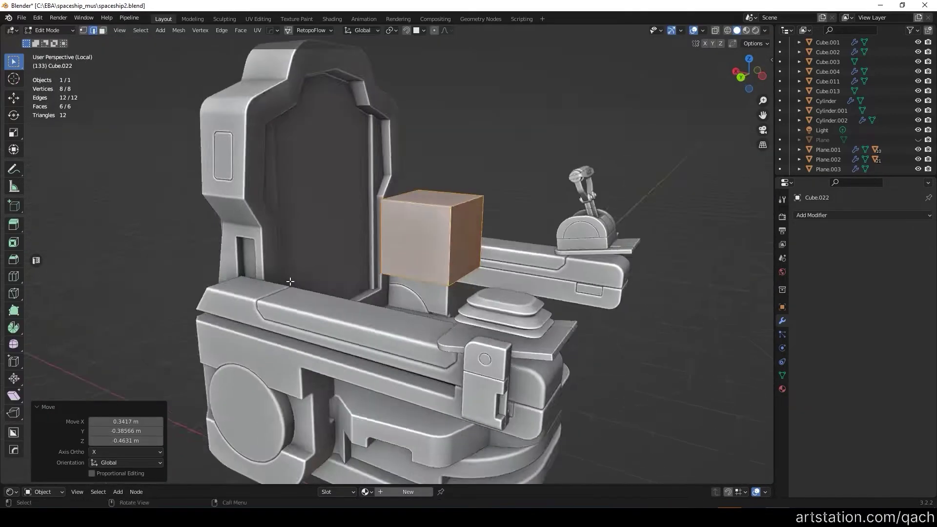
{"action": "key", "text": "g"}
{"action": "left_click", "coordinate": [426, 297]}
Step: Lower the cube vertically onto the boot and shrink it further
{"action": "middle_click_drag", "start_coordinate": [426, 296], "coordinate": [389, 299]}
{"action": "key", "text": "g"}
{"action": "left_click", "coordinate": [389, 299]}
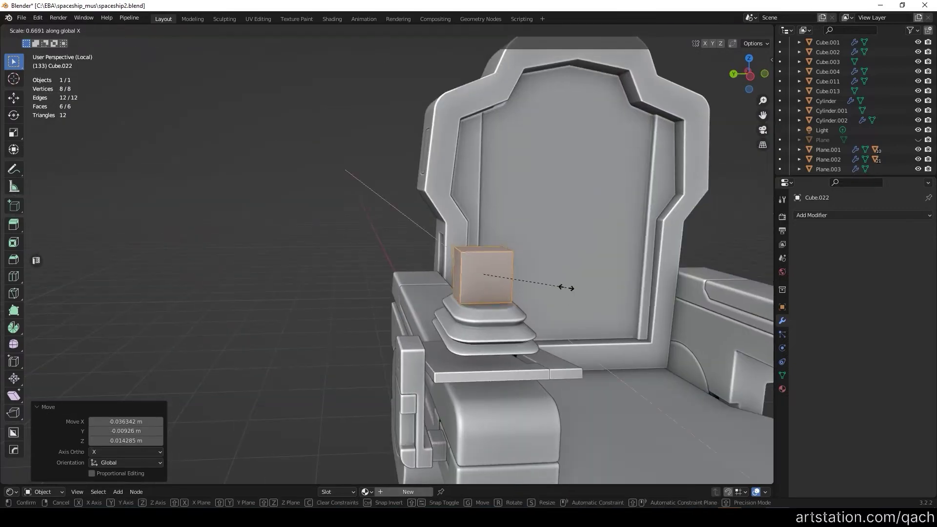
{"action": "right_click", "coordinate": [566, 288]}
{"action": "key", "text": "g"}
{"action": "key", "text": "z"}
{"action": "left_click", "coordinate": [567, 288]}
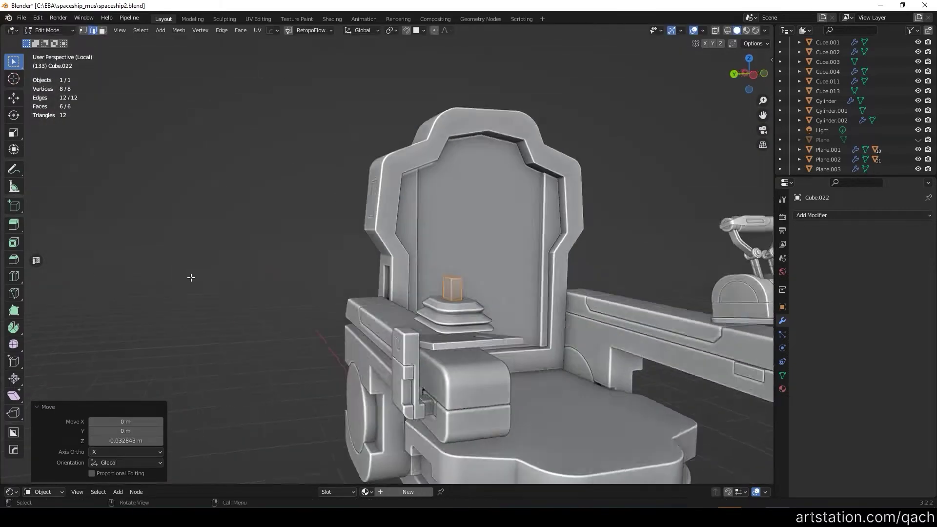
{"action": "mouse_move", "coordinate": [566, 288]}
{"action": "middle_mouse_down"}
{"action": "mouse_move", "coordinate": [123, 282]}
{"action": "mouse_move", "coordinate": [498, 293]}
{"action": "mouse_move", "coordinate": [452, 308]}
{"action": "mouse_move", "coordinate": [294, 326]}
{"action": "middle_mouse_up"}
{"action": "key", "text": "s"}
{"action": "left_click", "coordinate": [452, 309]}
{"action": "key", "text": "s"}
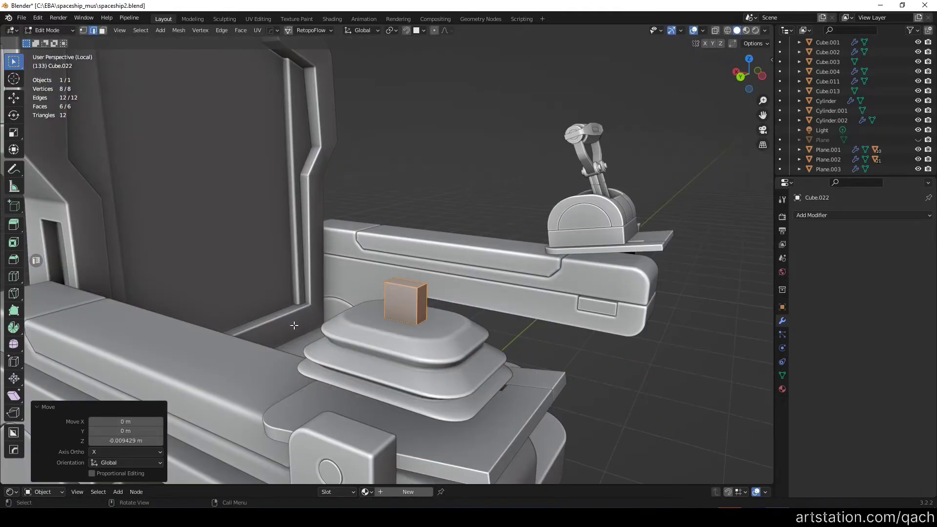
Step: Extrude the cube's top face into a narrowing pillar and shift a side face
{"action": "middle_click_drag", "start_coordinate": [227, 305], "coordinate": [372, 283]}
{"action": "left_click", "coordinate": [404, 293]}
{"action": "key", "text": "e"}
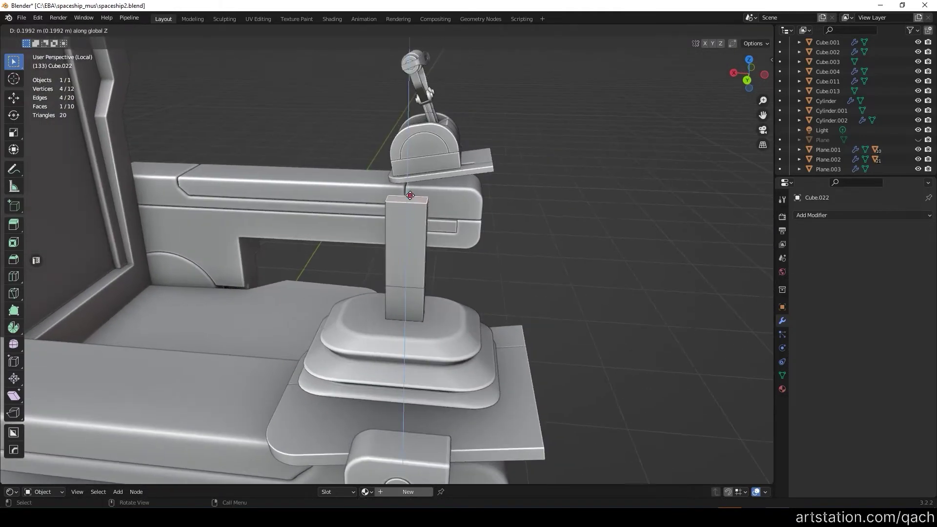
{"action": "left_click", "coordinate": [410, 195]}
{"action": "middle_click_drag", "start_coordinate": [410, 195], "coordinate": [389, 237]}
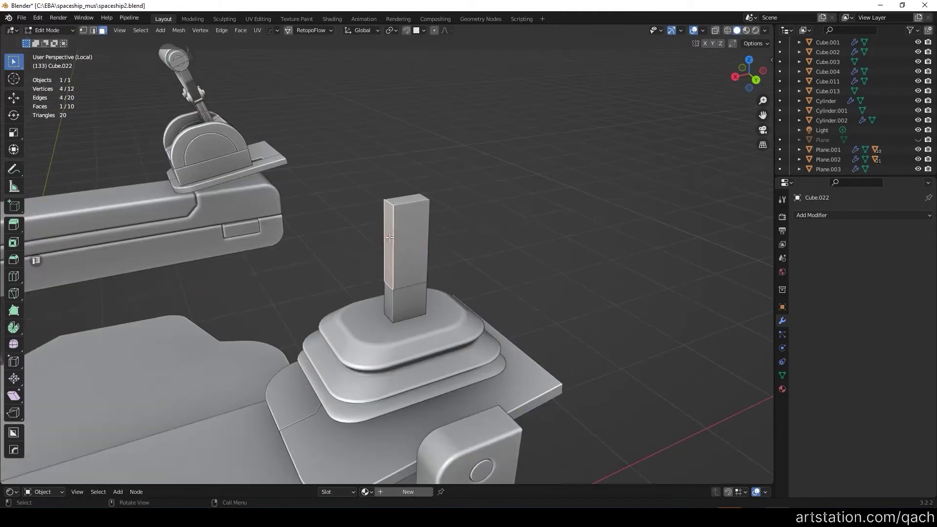
{"action": "left_click", "coordinate": [483, 158]}
{"action": "key", "text": "a"}
{"action": "middle_click_drag", "start_coordinate": [483, 157], "coordinate": [582, 181]}
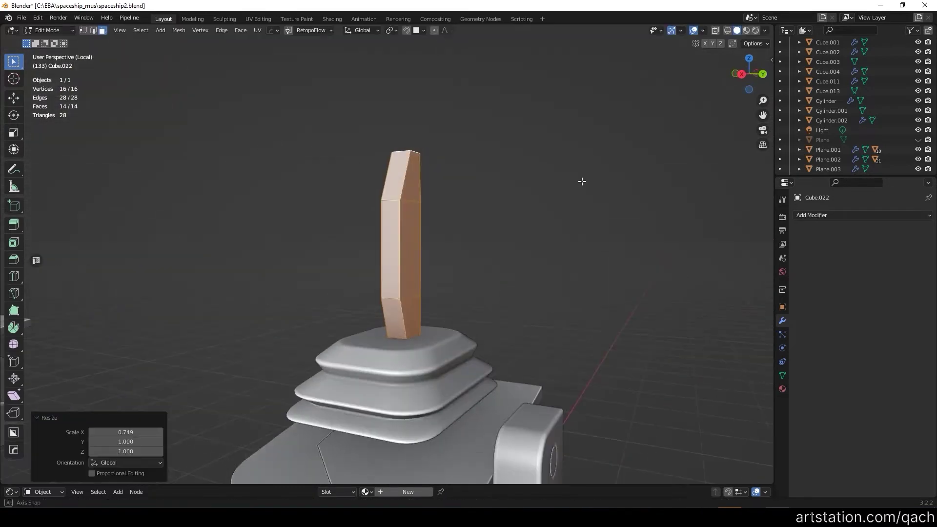
{"action": "left_click", "coordinate": [447, 157]}
{"action": "mouse_move", "coordinate": [361, 288]}
{"action": "middle_mouse_down"}
{"action": "mouse_move", "coordinate": [446, 157]}
{"action": "mouse_move", "coordinate": [646, 171]}
{"action": "mouse_move", "coordinate": [446, 274]}
{"action": "mouse_move", "coordinate": [471, 308]}
{"action": "middle_mouse_up"}
{"action": "left_click", "coordinate": [444, 130]}
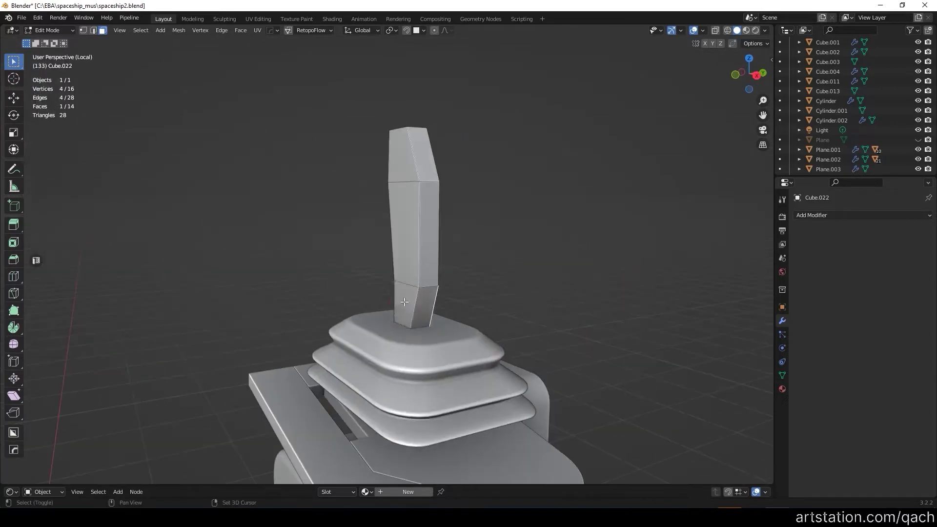
{"action": "left_click", "coordinate": [608, 334]}
{"action": "mouse_move", "coordinate": [608, 334]}
{"action": "middle_mouse_down"}
{"action": "mouse_move", "coordinate": [240, 295]}
{"action": "mouse_move", "coordinate": [401, 274]}
{"action": "middle_mouse_up"}
Step: Add two edge loops around the pillar
{"action": "key", "text": "ctrl+r"}
{"action": "left_click", "coordinate": [402, 274]}
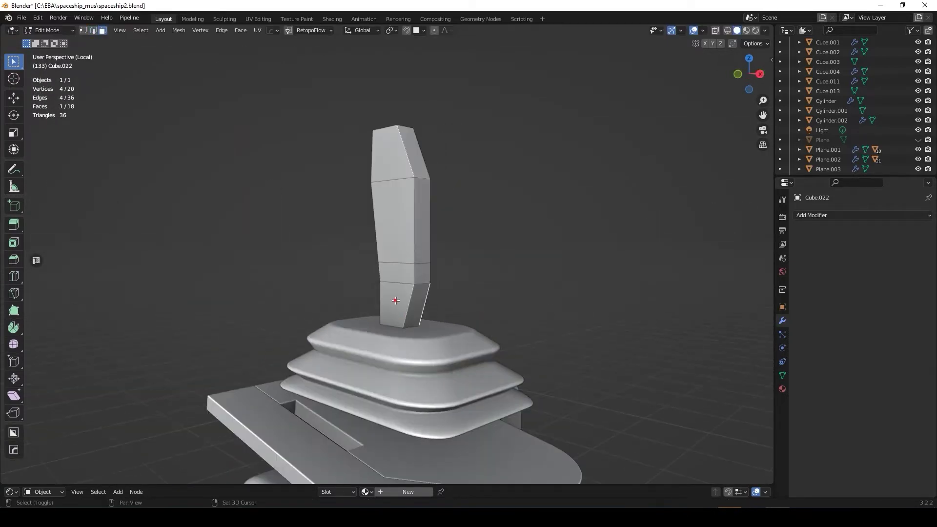
{"action": "scroll", "coordinate": [551, 228], "scroll_direction": "down", "scroll_amount": 5}
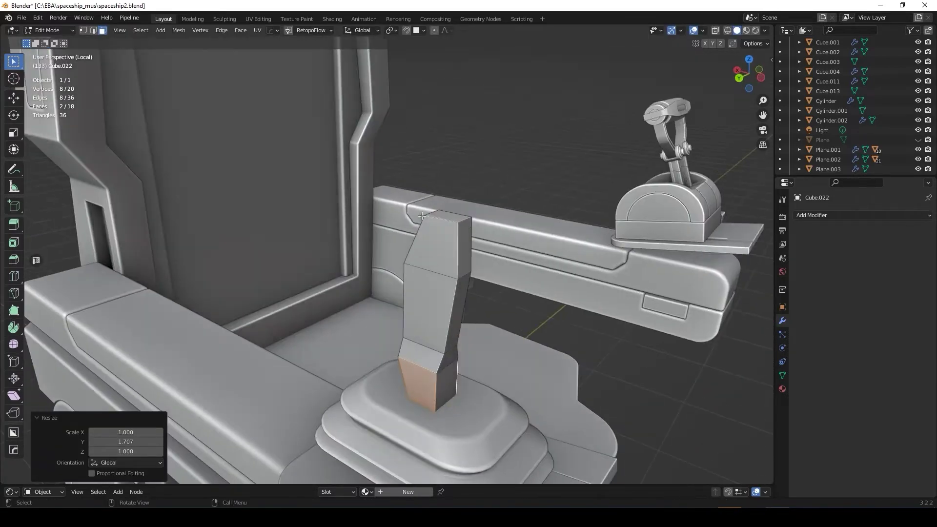
{"action": "mouse_move", "coordinate": [326, 170]}
{"action": "middle_mouse_down"}
{"action": "mouse_move", "coordinate": [401, 242]}
{"action": "mouse_move", "coordinate": [429, 240]}
{"action": "mouse_move", "coordinate": [342, 244]}
{"action": "middle_mouse_up"}
{"action": "scroll", "coordinate": [402, 242], "scroll_direction": "up", "scroll_amount": 4}
{"action": "key", "text": "ctrl+r"}
{"action": "left_click", "coordinate": [401, 243]}
Step: Scale the pillar top along Y and shift the grip's upper faces along X
{"action": "left_click", "coordinate": [434, 239]}
{"action": "key", "text": "s"}
{"action": "key", "text": "y"}
{"action": "left_click", "coordinate": [429, 229]}
{"action": "key", "text": "g"}
{"action": "key", "text": "x"}
{"action": "left_click", "coordinate": [288, 253]}
{"action": "scroll", "coordinate": [289, 253], "scroll_direction": "down", "scroll_amount": 5}
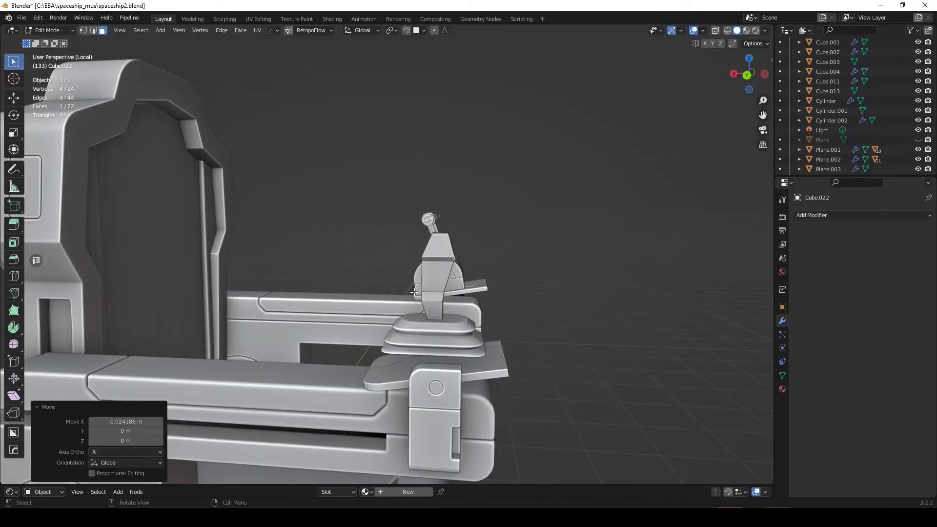
{"action": "scroll", "coordinate": [646, 300], "scroll_direction": "up", "scroll_amount": 6}
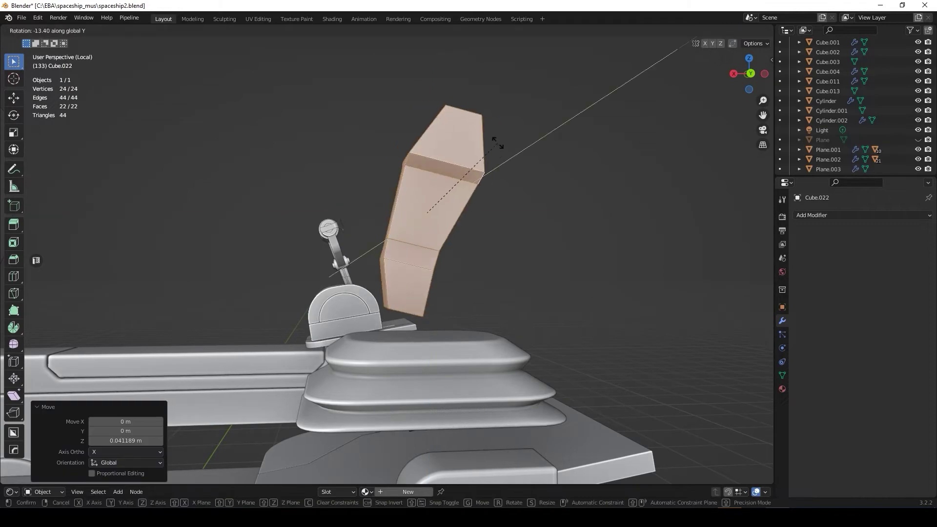
{"action": "left_click", "coordinate": [495, 176]}
Step: Flatten the grip's bottom face by scaling it to zero on Z
{"action": "middle_click_drag", "start_coordinate": [495, 177], "coordinate": [450, 296]}
{"action": "left_click", "coordinate": [450, 295]}
{"action": "key", "text": "s"}
{"action": "key", "text": "z"}
{"action": "key", "text": "0"}
{"action": "key", "text": "Return"}
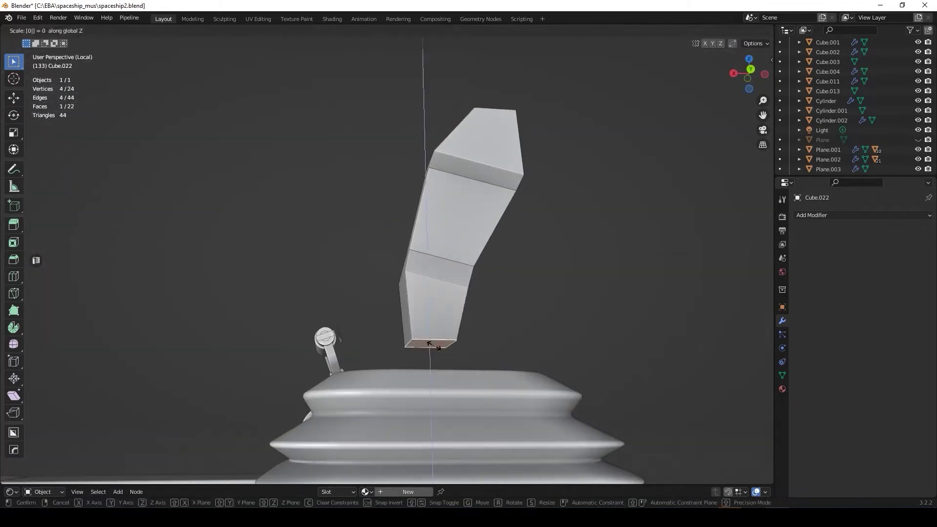
{"action": "key", "text": "Return"}
{"action": "scroll", "coordinate": [435, 344], "scroll_direction": "down", "scroll_amount": 3}
{"action": "middle_click_drag", "start_coordinate": [434, 345], "coordinate": [530, 215]}
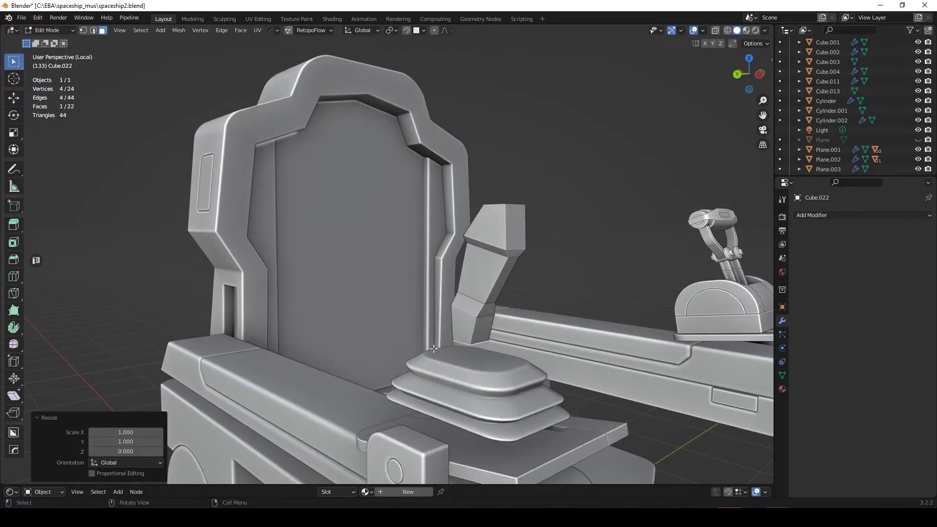
{"action": "scroll", "coordinate": [434, 348], "scroll_direction": "up", "scroll_amount": 3}
{"action": "scroll", "coordinate": [515, 337], "scroll_direction": "up", "scroll_amount": 1}
{"action": "scroll", "coordinate": [468, 352], "scroll_direction": "down", "scroll_amount": 3}
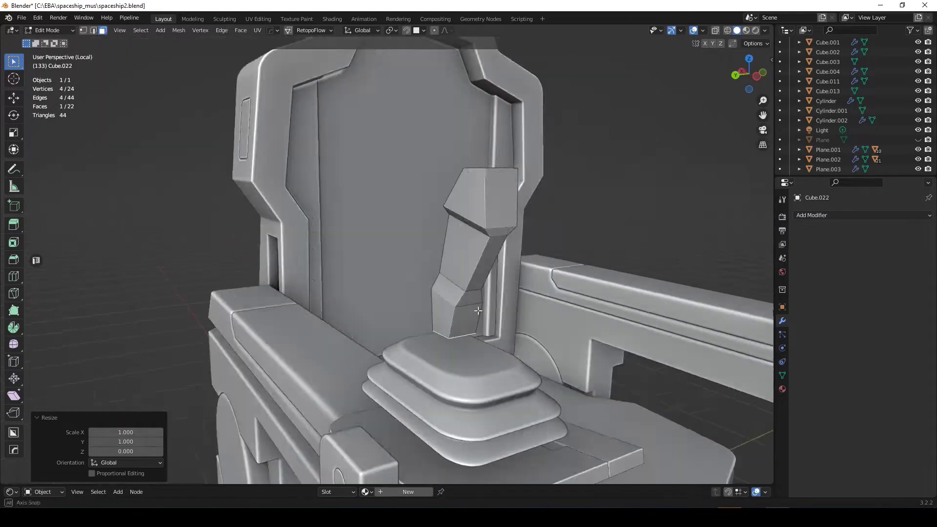
Step: Leave Edit Mode and bevel all the grip's edges
{"action": "key", "text": "Tab"}
{"action": "key", "text": "ctrl+b"}
{"action": "left_click", "coordinate": [527, 241]}
{"action": "mouse_move", "coordinate": [528, 242]}
{"action": "middle_mouse_down"}
{"action": "mouse_move", "coordinate": [689, 215]}
{"action": "mouse_move", "coordinate": [445, 236]}
{"action": "mouse_move", "coordinate": [505, 237]}
{"action": "mouse_move", "coordinate": [405, 217]}
{"action": "mouse_move", "coordinate": [601, 204]}
{"action": "mouse_move", "coordinate": [540, 206]}
{"action": "middle_mouse_up"}
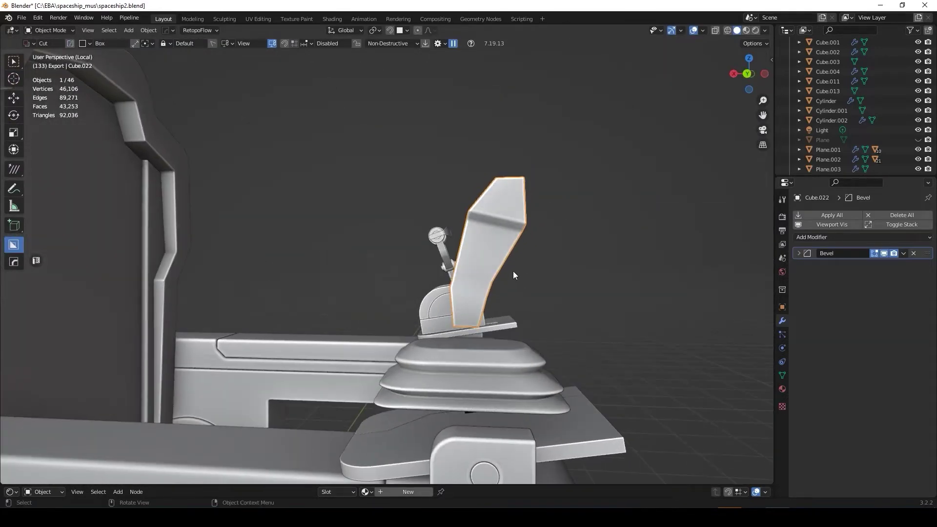
Step: Cut a recessed groove into the joystick grip from the straight back view
{"action": "mouse_move", "coordinate": [378, 293]}
{"action": "middle_mouse_down"}
{"action": "mouse_move", "coordinate": [510, 269]}
{"action": "mouse_move", "coordinate": [424, 270]}
{"action": "mouse_move", "coordinate": [482, 230]}
{"action": "mouse_move", "coordinate": [527, 236]}
{"action": "mouse_move", "coordinate": [396, 253]}
{"action": "middle_mouse_up"}
{"action": "key", "text": "ctrl+KP_1"}
{"action": "scroll", "coordinate": [423, 249], "scroll_direction": "up", "scroll_amount": 4}
{"action": "left_click_drag", "start_coordinate": [339, 235], "coordinate": [363, 342]}
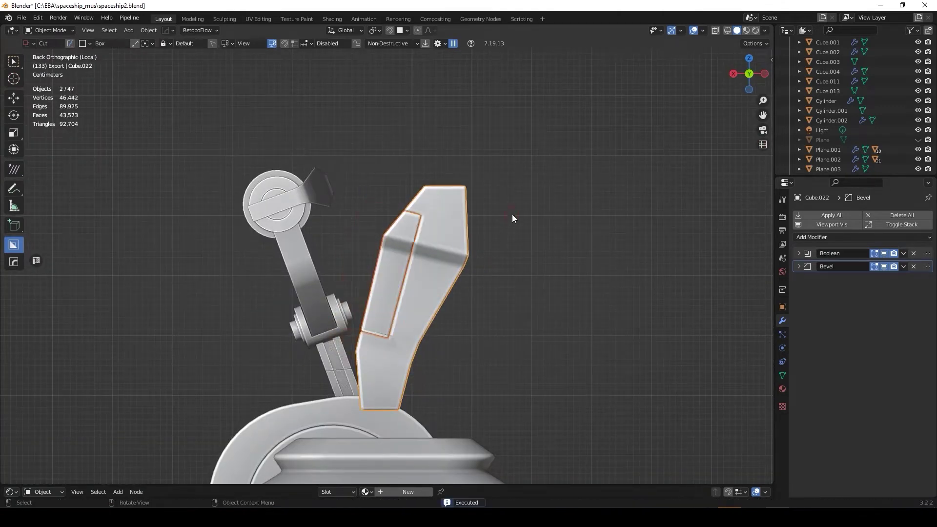
Step: Add a Weighted Normal modifier to the grip from the HOps quick menu
{"action": "middle_click_drag", "start_coordinate": [512, 218], "coordinate": [573, 302]}
{"action": "key", "text": "q"}
{"action": "left_click", "coordinate": [565, 405]}
{"action": "mouse_move", "coordinate": [565, 405]}
{"action": "middle_mouse_down"}
{"action": "mouse_move", "coordinate": [672, 349]}
{"action": "mouse_move", "coordinate": [478, 361]}
{"action": "middle_mouse_up"}
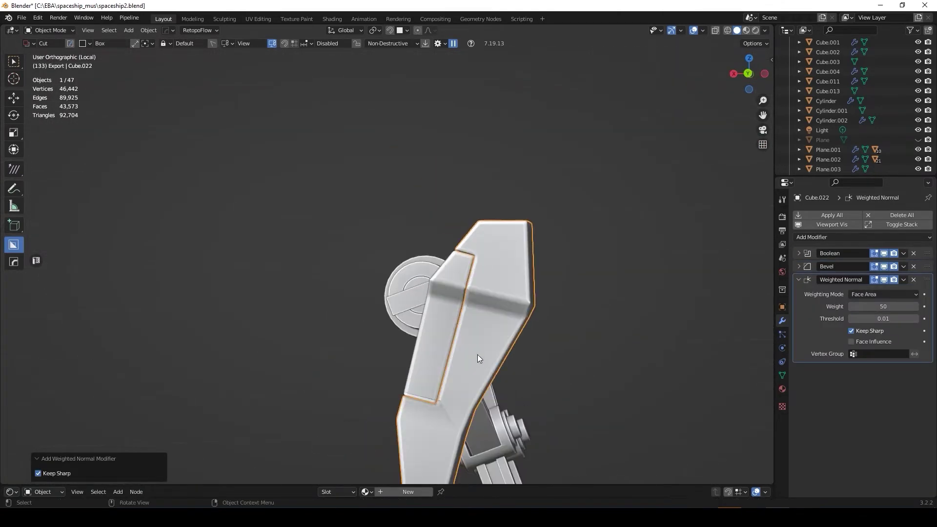
Step: Reposition the cutter object and adjust one of its faces in Edit Mode
{"action": "left_click", "coordinate": [487, 235]}
{"action": "mouse_move", "coordinate": [487, 241]}
{"action": "middle_mouse_down"}
{"action": "mouse_move", "coordinate": [425, 237]}
{"action": "mouse_move", "coordinate": [619, 242]}
{"action": "middle_mouse_up"}
{"action": "scroll", "coordinate": [619, 242], "scroll_direction": "up", "scroll_amount": 3}
{"action": "key", "text": "g"}
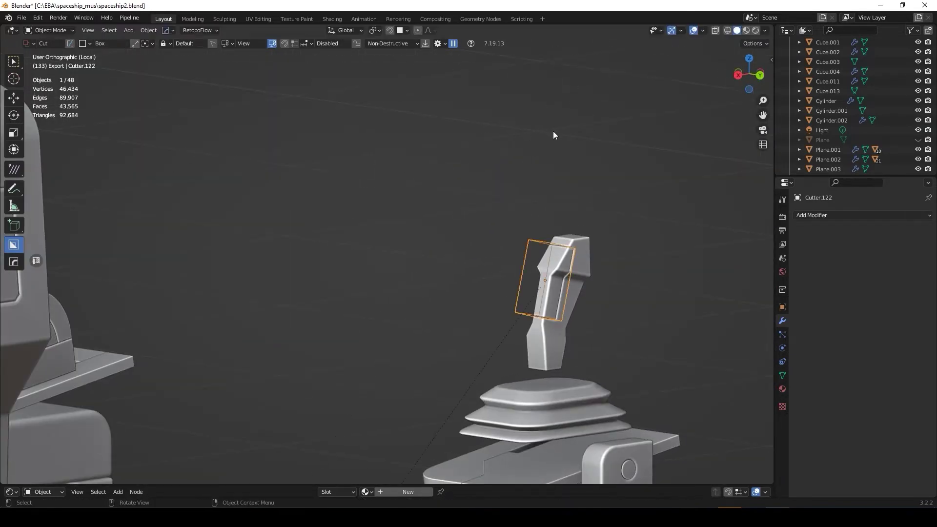
{"action": "key", "text": "Tab"}
{"action": "scroll", "coordinate": [570, 319], "scroll_direction": "up", "scroll_amount": 3}
{"action": "left_click", "coordinate": [571, 320]}
{"action": "key", "text": "Tab"}
{"action": "mouse_move", "coordinate": [559, 302]}
{"action": "middle_mouse_down"}
{"action": "mouse_move", "coordinate": [672, 304]}
{"action": "mouse_move", "coordinate": [462, 251]}
{"action": "middle_mouse_up"}
{"action": "scroll", "coordinate": [564, 291], "scroll_direction": "down", "scroll_amount": 3}
{"action": "scroll", "coordinate": [599, 280], "scroll_direction": "up", "scroll_amount": 2}
Step: Cut a circular notch into the grip from the back view using BoxCutter's circle shape
{"action": "key", "text": "ctrl+KP_1"}
{"action": "left_click", "coordinate": [203, 276]}
{"action": "scroll", "coordinate": [204, 265], "scroll_direction": "down", "scroll_amount": 2}
{"action": "key", "text": "KP_Decimal"}
{"action": "key", "text": "d"}
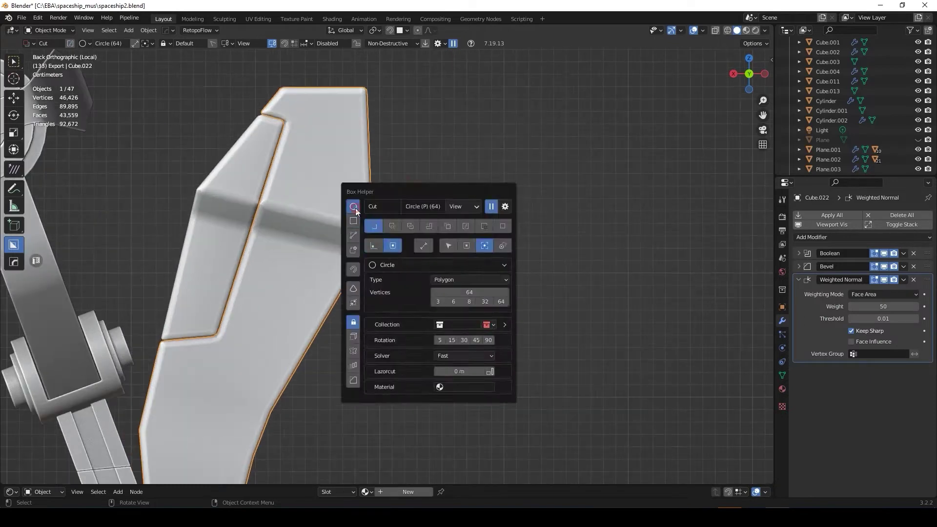
{"action": "left_click", "coordinate": [355, 208]}
{"action": "left_click_drag", "start_coordinate": [398, 220], "coordinate": [491, 268]}
{"action": "middle_click_drag", "start_coordinate": [362, 189], "coordinate": [460, 230]}
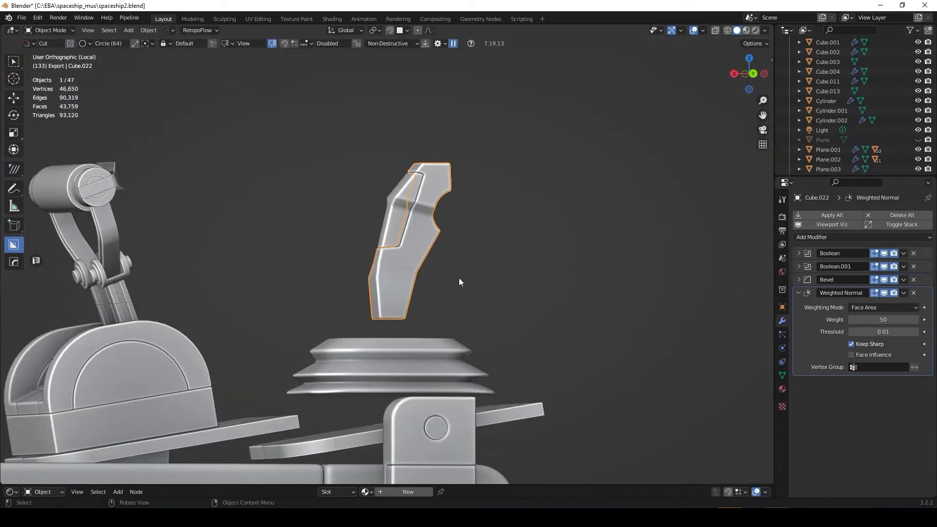
Step: Draw and reposition a circle cut at the grip's top corner in front view
{"action": "key", "text": "KP_1"}
{"action": "scroll", "coordinate": [347, 199], "scroll_direction": "up", "scroll_amount": 4}
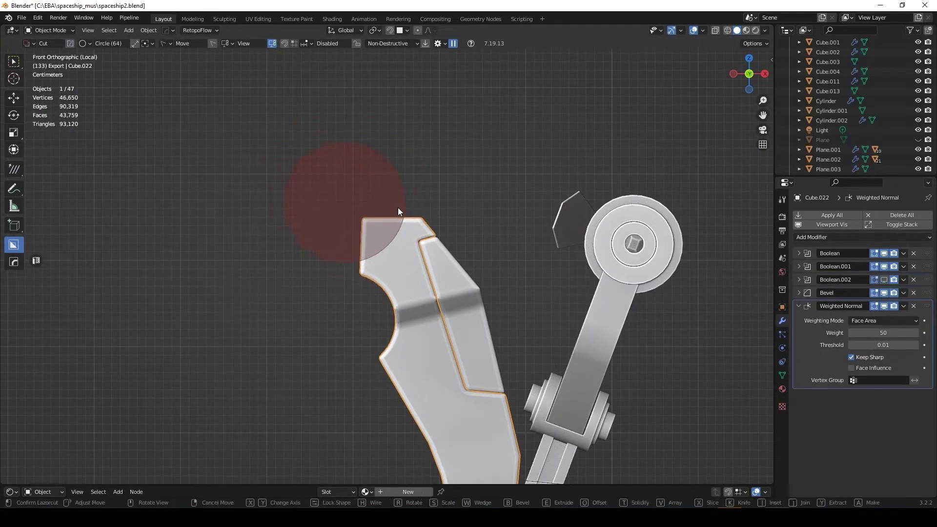
{"action": "scroll", "coordinate": [423, 174], "scroll_direction": "up", "scroll_amount": 4}
{"action": "left_click_drag", "start_coordinate": [248, 144], "coordinate": [423, 235]}
{"action": "key", "text": "g"}
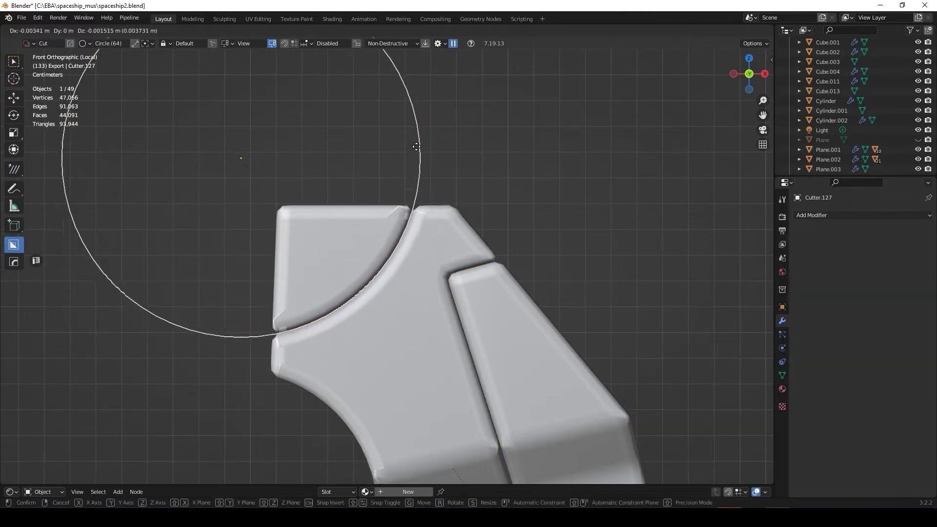
{"action": "left_click", "coordinate": [428, 145]}
{"action": "scroll", "coordinate": [648, 165], "scroll_direction": "down", "scroll_amount": 3}
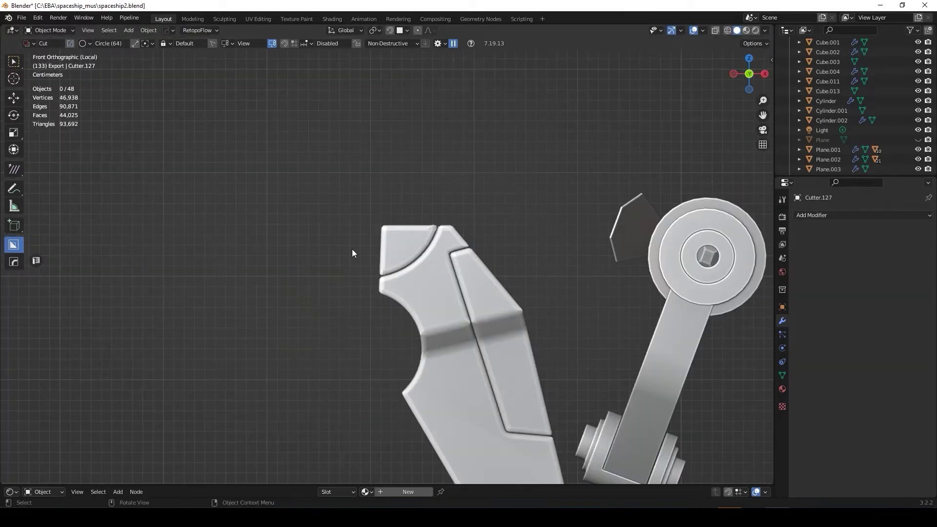
Step: Select the cut-off top cap piece of the grip from a straight side view
{"action": "key", "text": "KP_3"}
{"action": "left_click", "coordinate": [224, 210]}
{"action": "middle_click_drag", "start_coordinate": [224, 210], "coordinate": [418, 262]}
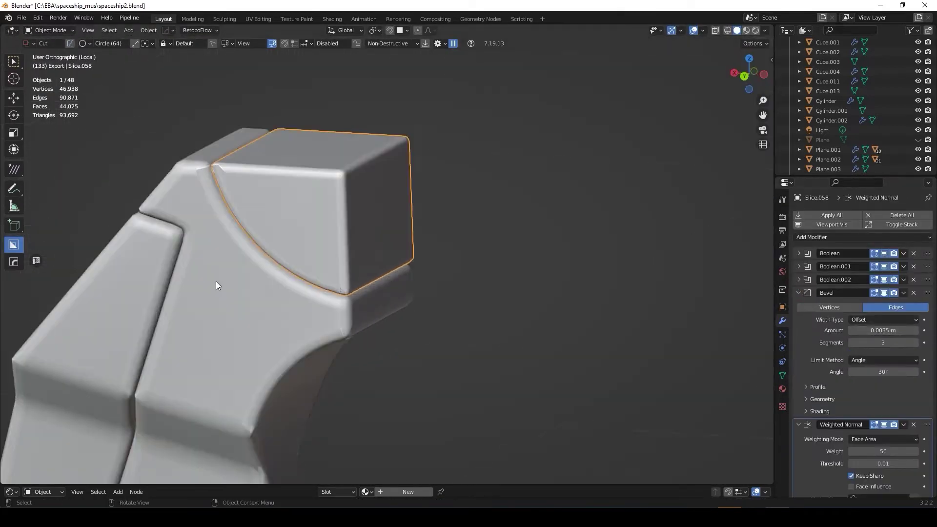
{"action": "left_click", "coordinate": [418, 266]}
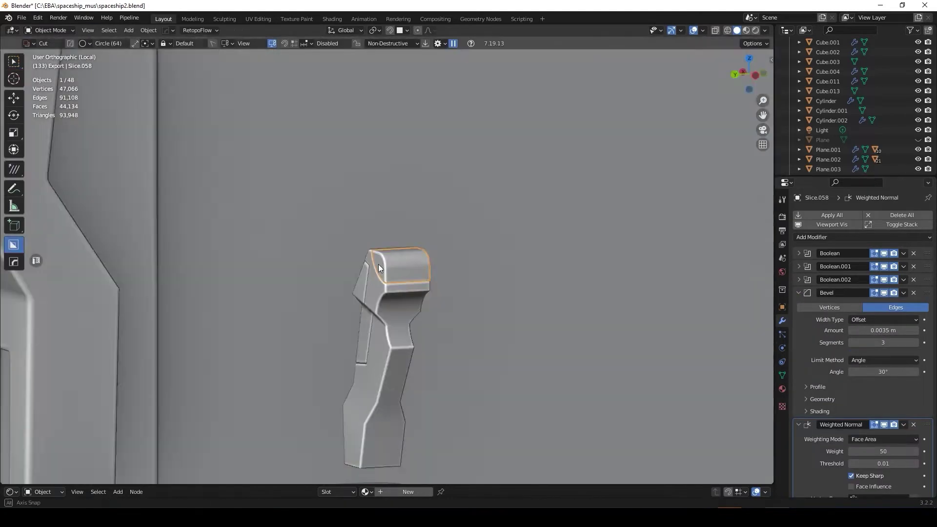
{"action": "key", "text": "KP_3"}
{"action": "scroll", "coordinate": [367, 256], "scroll_direction": "up", "scroll_amount": 2}
Step: Box-cut two rectangular recesses into the grip's top cap piece
{"action": "key", "text": "d"}
{"action": "left_click", "coordinate": [389, 304]}
{"action": "left_click_drag", "start_coordinate": [356, 247], "coordinate": [392, 307]}
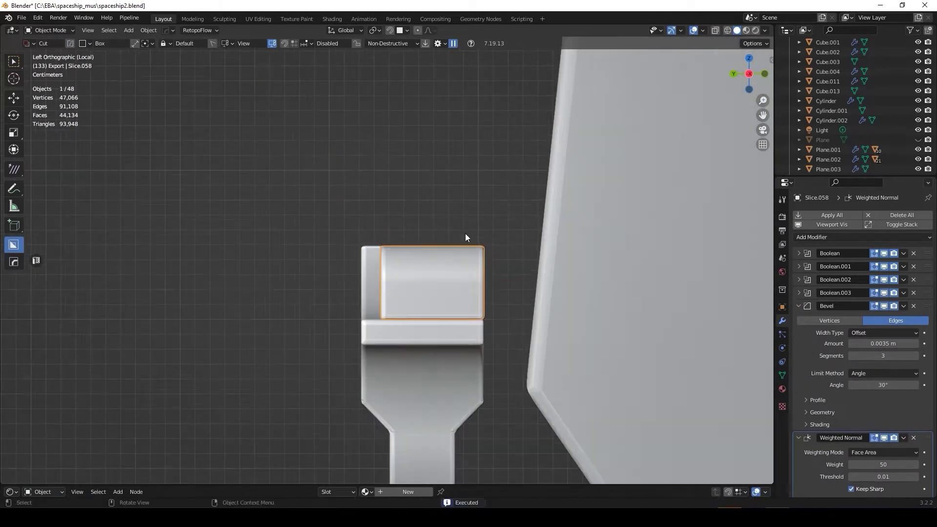
{"action": "left_click_drag", "start_coordinate": [464, 233], "coordinate": [522, 181]}
{"action": "middle_click_drag", "start_coordinate": [523, 181], "coordinate": [540, 268]}
{"action": "scroll", "coordinate": [542, 273], "scroll_direction": "down", "scroll_amount": 3}
{"action": "scroll", "coordinate": [546, 256], "scroll_direction": "down", "scroll_amount": 3}
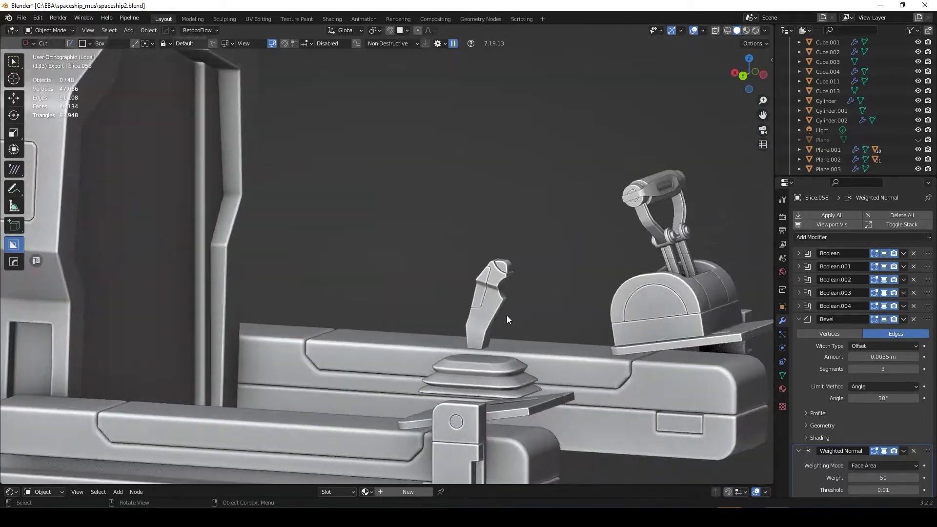
{"action": "scroll", "coordinate": [507, 316], "scroll_direction": "up", "scroll_amount": 3}
{"action": "scroll", "coordinate": [471, 306], "scroll_direction": "up", "scroll_amount": 3}
Step: Cut a rectangular inset panel into the side of the joystick grip
{"action": "middle_click_drag", "start_coordinate": [470, 306], "coordinate": [546, 237]}
{"action": "scroll", "coordinate": [532, 257], "scroll_direction": "up", "scroll_amount": 2}
{"action": "scroll", "coordinate": [545, 234], "scroll_direction": "down", "scroll_amount": 4}
{"action": "scroll", "coordinate": [603, 295], "scroll_direction": "down", "scroll_amount": 3}
{"action": "scroll", "coordinate": [545, 238], "scroll_direction": "up", "scroll_amount": 3}
{"action": "mouse_move", "coordinate": [627, 239]}
{"action": "middle_mouse_down"}
{"action": "mouse_move", "coordinate": [520, 177]}
{"action": "mouse_move", "coordinate": [404, 225]}
{"action": "middle_mouse_up"}
{"action": "scroll", "coordinate": [403, 225], "scroll_direction": "up", "scroll_amount": 3}
{"action": "left_click", "coordinate": [466, 225]}
{"action": "scroll", "coordinate": [478, 236], "scroll_direction": "up", "scroll_amount": 3}
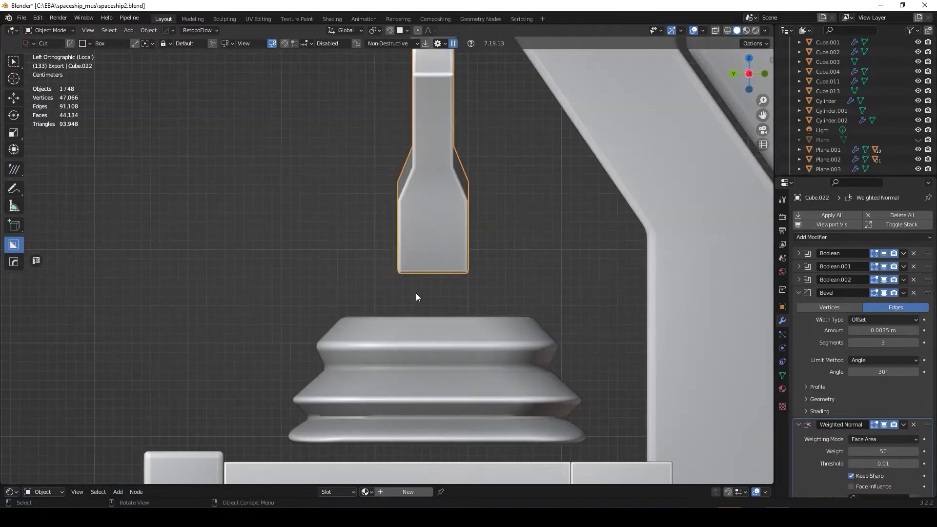
{"action": "left_click", "coordinate": [452, 202]}
{"action": "mouse_move", "coordinate": [453, 202]}
{"action": "middle_mouse_down"}
{"action": "mouse_move", "coordinate": [440, 264]}
{"action": "mouse_move", "coordinate": [383, 232]}
{"action": "middle_mouse_up"}
{"action": "scroll", "coordinate": [367, 227], "scroll_direction": "up", "scroll_amount": 3}
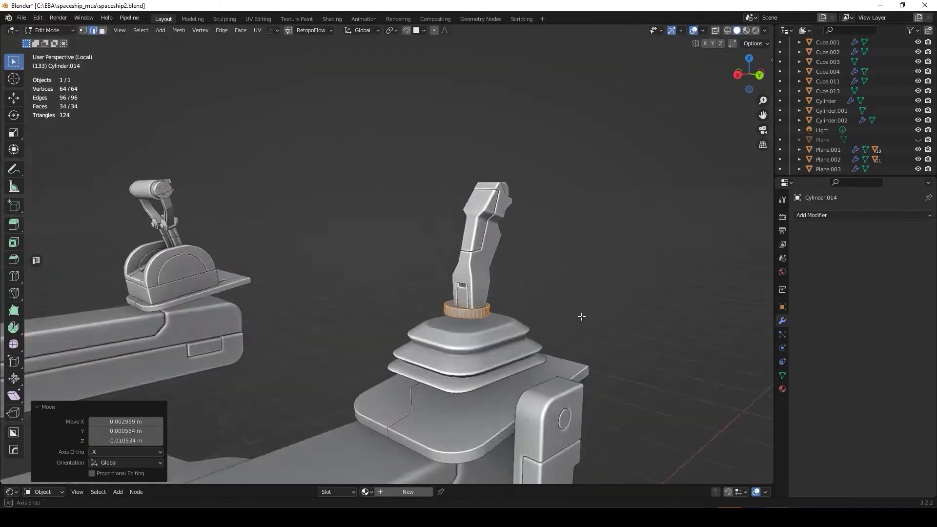
Step: Move the collar ring along Y to the joystick base and select it
{"action": "key", "text": "g"}
{"action": "key", "text": "y"}
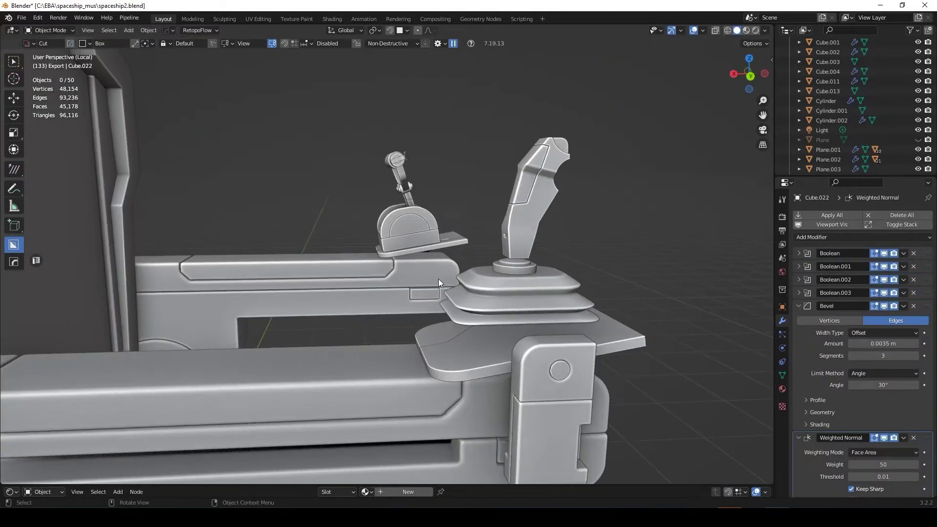
{"action": "left_click", "coordinate": [560, 246]}
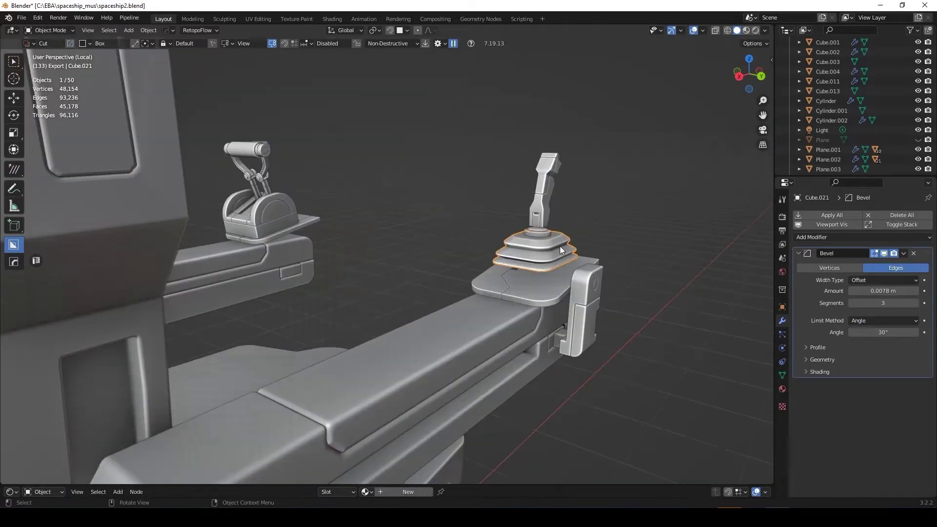
{"action": "key", "text": "KP_Decimal"}
{"action": "key", "text": "KP_1"}
{"action": "left_click", "coordinate": [554, 233]}
{"action": "left_click", "coordinate": [763, 145]}
{"action": "key", "text": "ctrl+KP_1"}
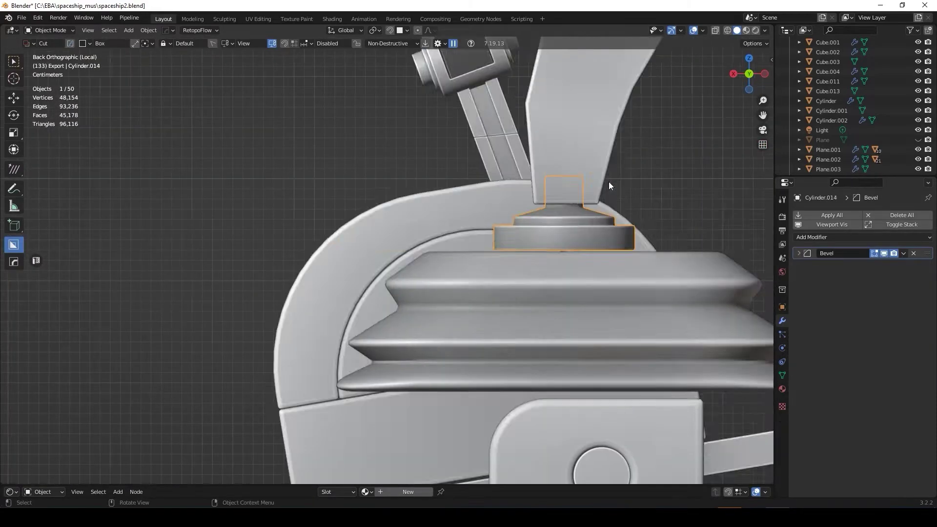
Step: Notch the collar ring with a BoxCutter cut and give it a HOps bevel
{"action": "left_click_drag", "start_coordinate": [295, 248], "coordinate": [328, 275]}
{"action": "left_click_drag", "start_coordinate": [546, 277], "coordinate": [537, 252]}
{"action": "middle_click_drag", "start_coordinate": [538, 252], "coordinate": [487, 308]}
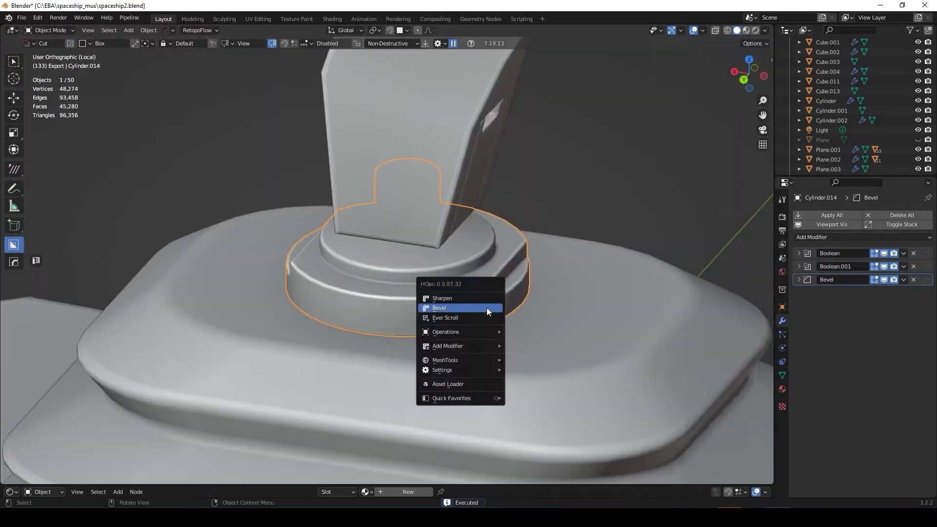
{"action": "left_click", "coordinate": [497, 310]}
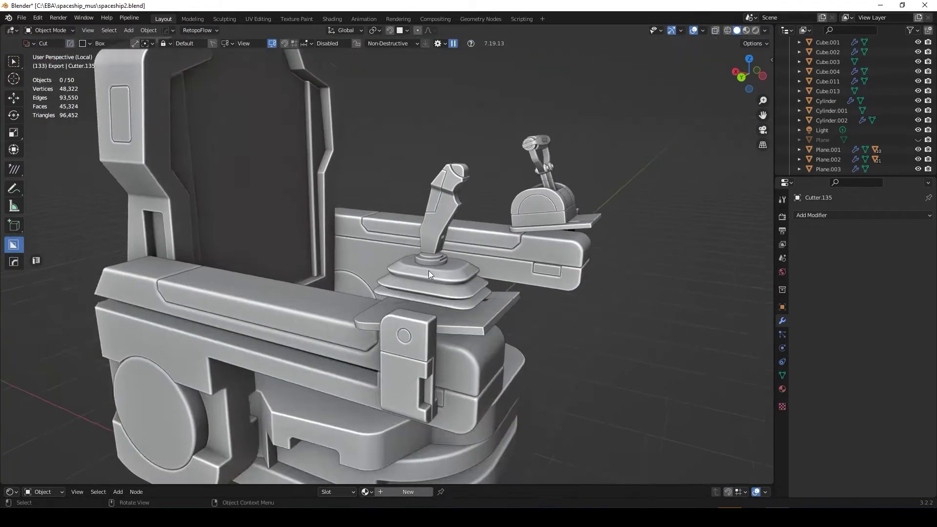
Step: Cut a second notch into the collar ring from the back view
{"action": "left_click", "coordinate": [429, 271]}
{"action": "key", "text": "KP_Decimal"}
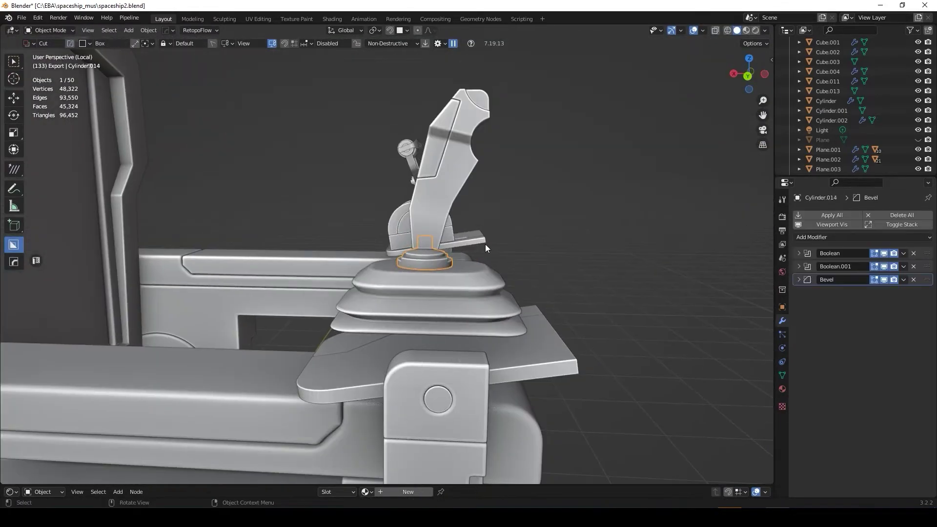
{"action": "key", "text": "ctrl+KP_1"}
{"action": "scroll", "coordinate": [599, 198], "scroll_direction": "up", "scroll_amount": 3}
{"action": "left_click_drag", "start_coordinate": [356, 204], "coordinate": [418, 309]}
{"action": "scroll", "coordinate": [535, 228], "scroll_direction": "up", "scroll_amount": 2}
{"action": "mouse_move", "coordinate": [535, 228]}
{"action": "middle_mouse_down"}
{"action": "mouse_move", "coordinate": [509, 159]}
{"action": "mouse_move", "coordinate": [529, 144]}
{"action": "middle_mouse_up"}
{"action": "scroll", "coordinate": [548, 171], "scroll_direction": "up", "scroll_amount": 2}
Step: Select the joystick grip together with all its other parts
{"action": "scroll", "coordinate": [527, 139], "scroll_direction": "down", "scroll_amount": 1}
{"action": "middle_click_drag", "start_coordinate": [497, 104], "coordinate": [646, 177]}
{"action": "scroll", "coordinate": [461, 143], "scroll_direction": "up", "scroll_amount": 2}
{"action": "middle_click_drag", "start_coordinate": [461, 142], "coordinate": [570, 110]}
{"action": "scroll", "coordinate": [560, 92], "scroll_direction": "up", "scroll_amount": 2}
{"action": "scroll", "coordinate": [550, 206], "scroll_direction": "down", "scroll_amount": 5}
{"action": "middle_click_drag", "start_coordinate": [550, 206], "coordinate": [573, 173]}
{"action": "scroll", "coordinate": [573, 172], "scroll_direction": "up", "scroll_amount": 3}
{"action": "left_click", "coordinate": [564, 180], "text": "shift"}
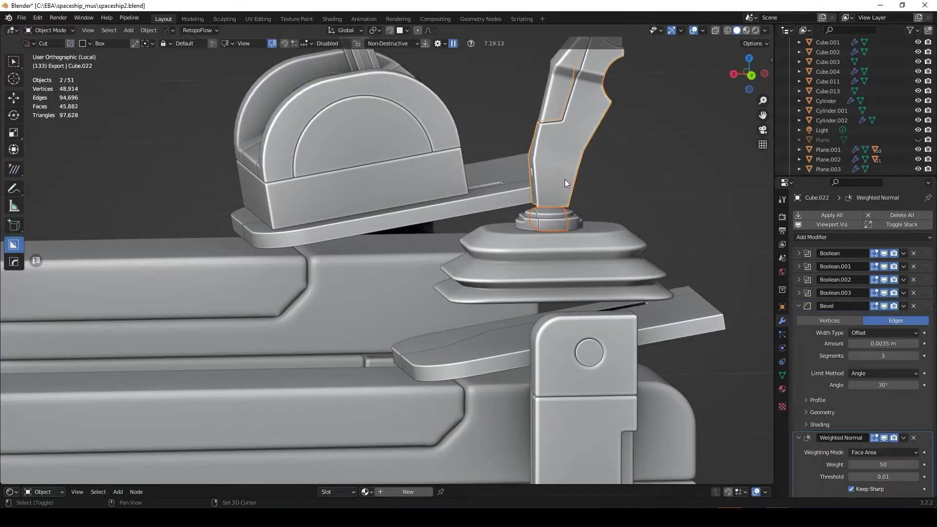
{"action": "scroll", "coordinate": [565, 179], "scroll_direction": "down", "scroll_amount": 2}
{"action": "left_click", "coordinate": [501, 314], "text": "shift"}
{"action": "middle_click_drag", "start_coordinate": [502, 313], "coordinate": [610, 276]}
Step: Convert the joystick parts to plain meshes and tilt them about -2.82°
{"action": "right_click", "coordinate": [508, 298]}
{"action": "left_click", "coordinate": [596, 310]}
{"action": "key", "text": "ctrl+KP_1"}
{"action": "key", "text": "alt+z"}
{"action": "key", "text": "r"}
{"action": "key", "text": "g"}
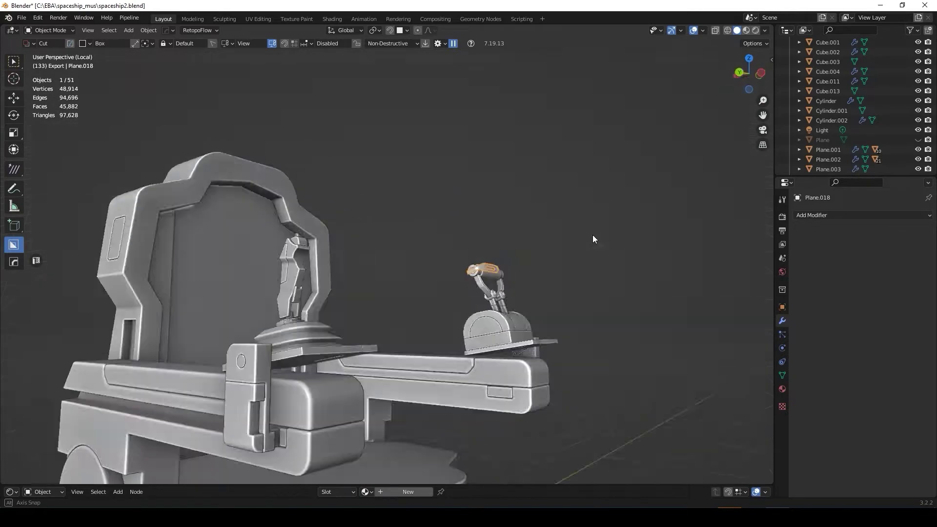
Step: Remove the seat cushion's bevel and raise all its geometry vertically in Edit Mode
{"action": "middle_click_drag", "start_coordinate": [593, 238], "coordinate": [461, 324]}
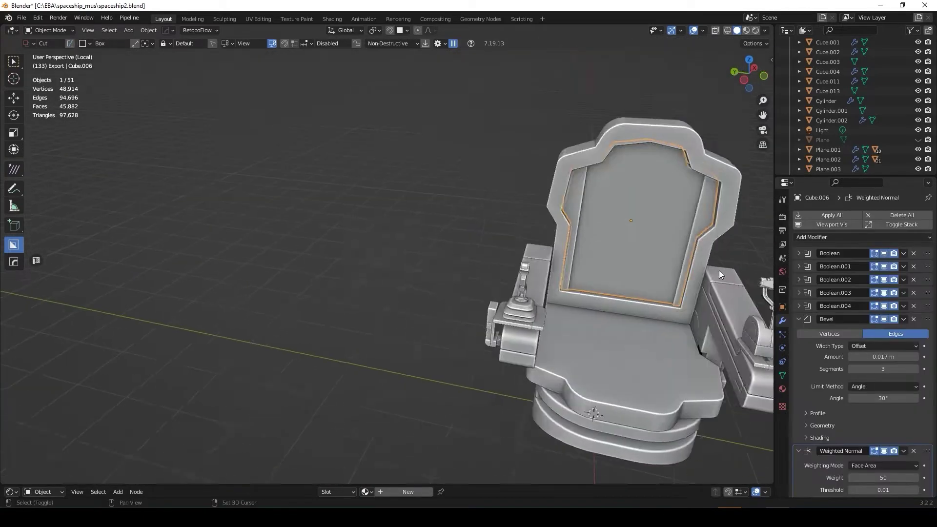
{"action": "mouse_move", "coordinate": [721, 274]}
{"action": "middle_mouse_down", "text": "shift"}
{"action": "mouse_move", "coordinate": [535, 241]}
{"action": "mouse_move", "coordinate": [409, 200]}
{"action": "mouse_move", "coordinate": [475, 289]}
{"action": "middle_mouse_up", "text": "shift"}
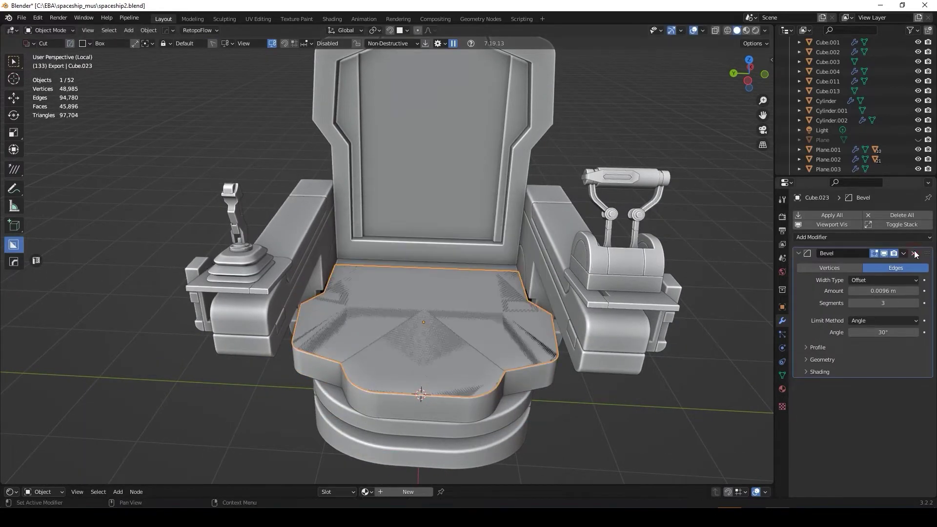
{"action": "left_click", "coordinate": [916, 254]}
{"action": "key", "text": "Tab"}
{"action": "key", "text": "alt+z"}
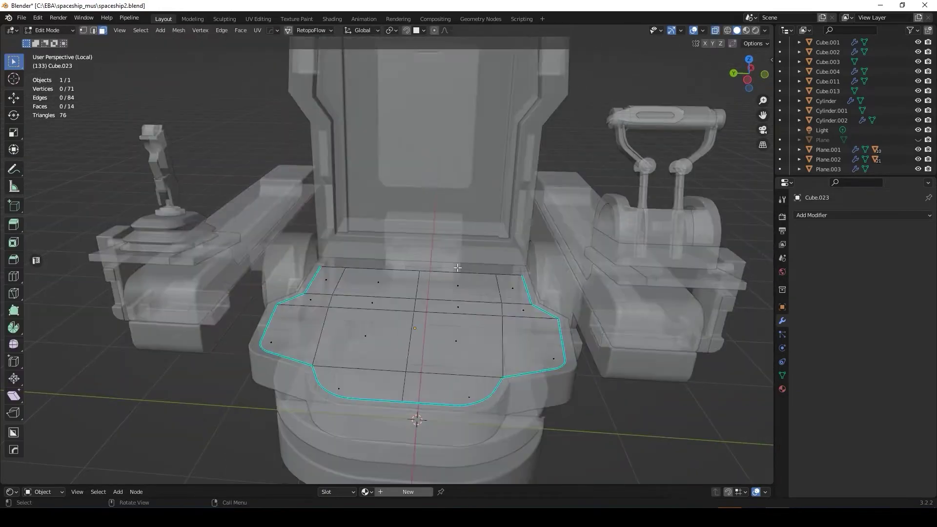
{"action": "key", "text": "a"}
{"action": "mouse_move", "coordinate": [457, 268]}
{"action": "middle_mouse_down"}
{"action": "mouse_move", "coordinate": [503, 322]}
{"action": "mouse_move", "coordinate": [374, 306]}
{"action": "middle_mouse_up"}
{"action": "key", "text": "alt+z"}
{"action": "key", "text": "g"}
{"action": "key", "text": "z"}
{"action": "left_click", "coordinate": [494, 314]}
{"action": "scroll", "coordinate": [374, 306], "scroll_direction": "up", "scroll_amount": 3}
Step: Select and dissolve the curved corner vertices of the cushion outline
{"action": "key", "text": "ctrl+1"}
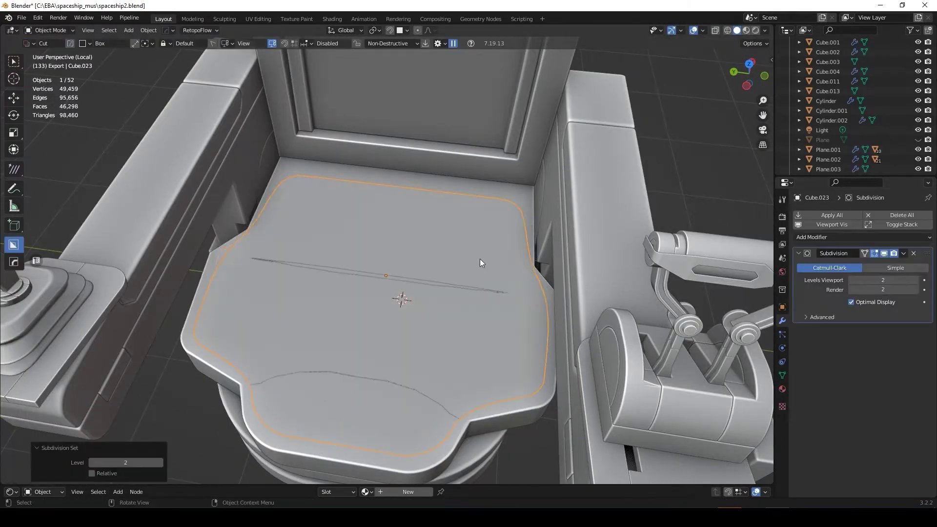
{"action": "key", "text": "ctrl+z"}
{"action": "scroll", "coordinate": [517, 391], "scroll_direction": "up", "scroll_amount": 4}
{"action": "scroll", "coordinate": [512, 401], "scroll_direction": "down", "scroll_amount": 3}
{"action": "key", "text": "ctrl+z"}
{"action": "scroll", "coordinate": [512, 401], "scroll_direction": "down", "scroll_amount": 2}
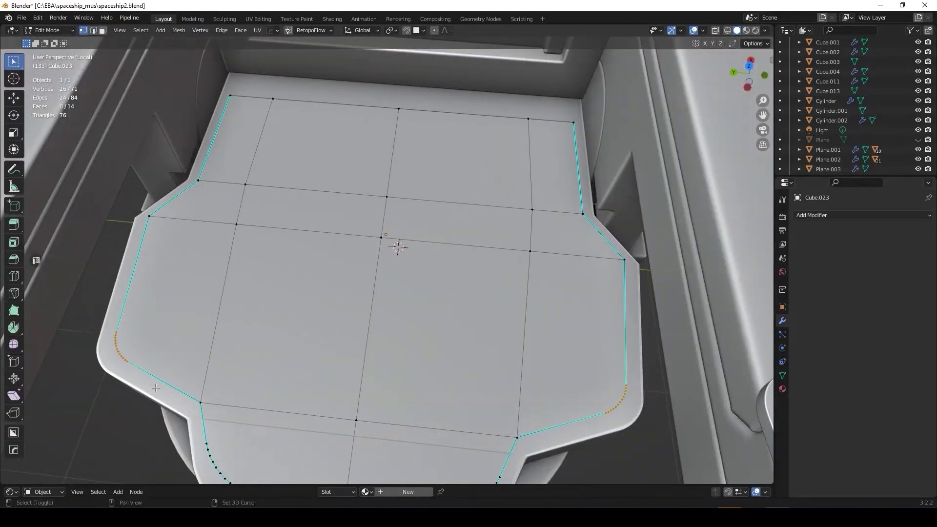
{"action": "scroll", "coordinate": [438, 459], "scroll_direction": "up", "scroll_amount": 3}
{"action": "scroll", "coordinate": [438, 460], "scroll_direction": "up", "scroll_amount": 2}
{"action": "middle_click_drag", "start_coordinate": [438, 460], "coordinate": [326, 326], "text": "shift"}
{"action": "key", "text": "ctrl+x"}
Step: Scale the seat pad's cage outline to a new size
{"action": "scroll", "coordinate": [326, 326], "scroll_direction": "down", "scroll_amount": 4}
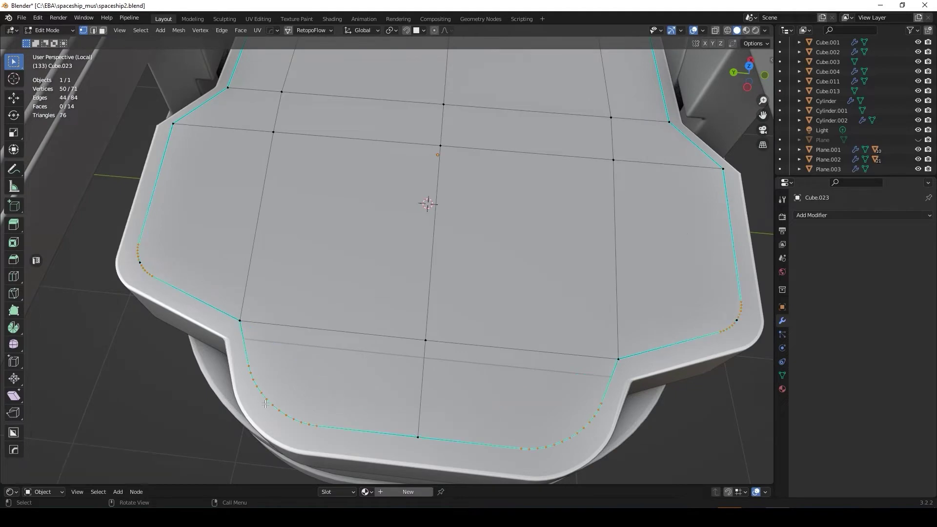
{"action": "scroll", "coordinate": [559, 432], "scroll_direction": "up", "scroll_amount": 2}
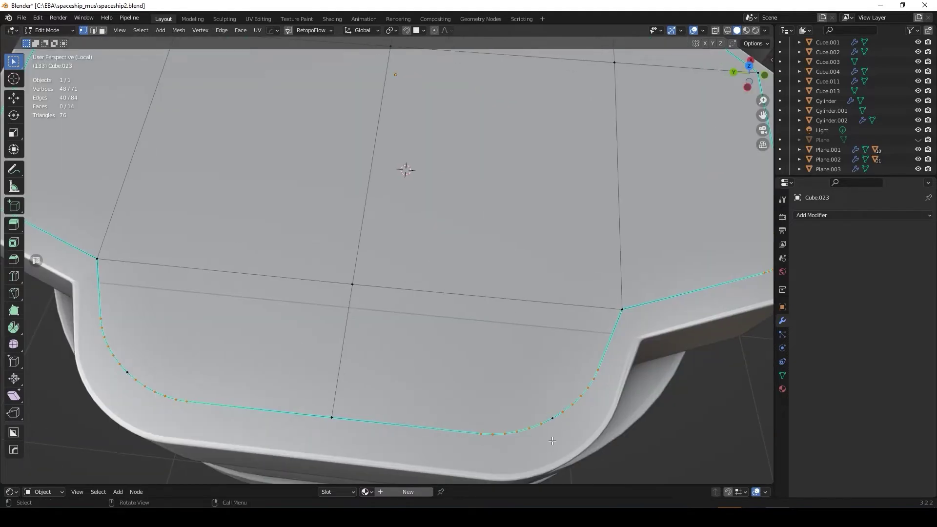
{"action": "scroll", "coordinate": [549, 449], "scroll_direction": "down", "scroll_amount": 4}
{"action": "scroll", "coordinate": [528, 420], "scroll_direction": "up", "scroll_amount": 4}
{"action": "key", "text": "Tab"}
{"action": "scroll", "coordinate": [505, 396], "scroll_direction": "down", "scroll_amount": 3}
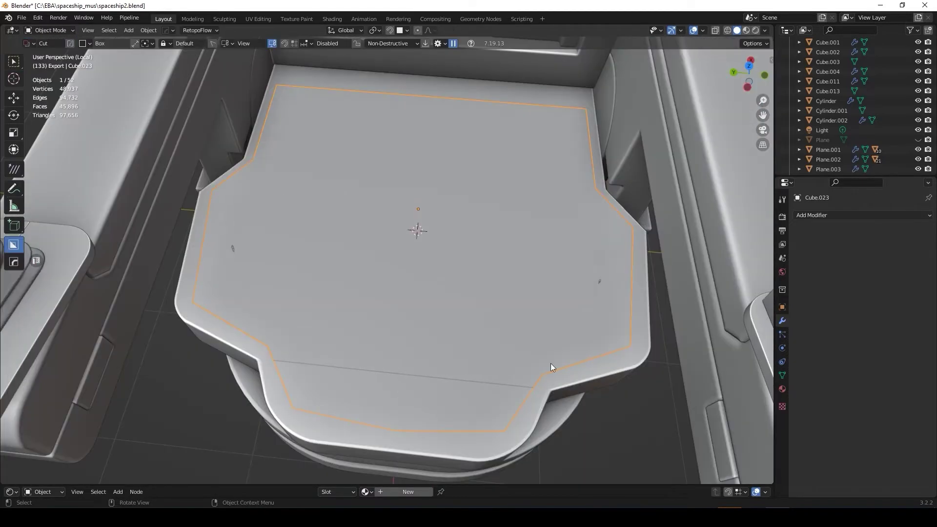
{"action": "key", "text": "Tab"}
{"action": "key", "text": "s"}
{"action": "left_click", "coordinate": [635, 211]}
{"action": "middle_click_drag", "start_coordinate": [635, 211], "coordinate": [357, 210]}
Step: Apply the pad's Subdivision modifier, then inflate it as cloth from the quick menu
{"action": "key", "text": "ctrl+r"}
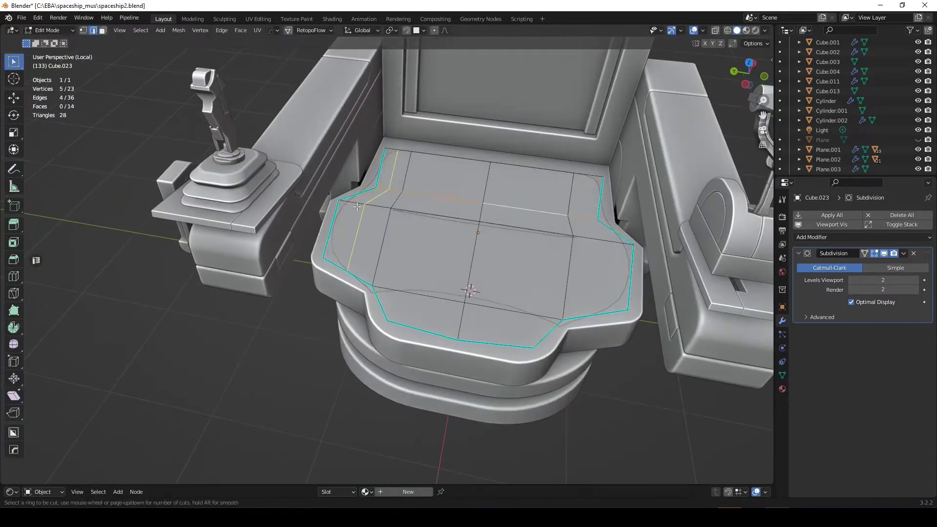
{"action": "key", "text": "Tab"}
{"action": "scroll", "coordinate": [599, 253], "scroll_direction": "down", "scroll_amount": 3}
{"action": "key", "text": "ctrl+a"}
{"action": "scroll", "coordinate": [623, 249], "scroll_direction": "up", "scroll_amount": 3}
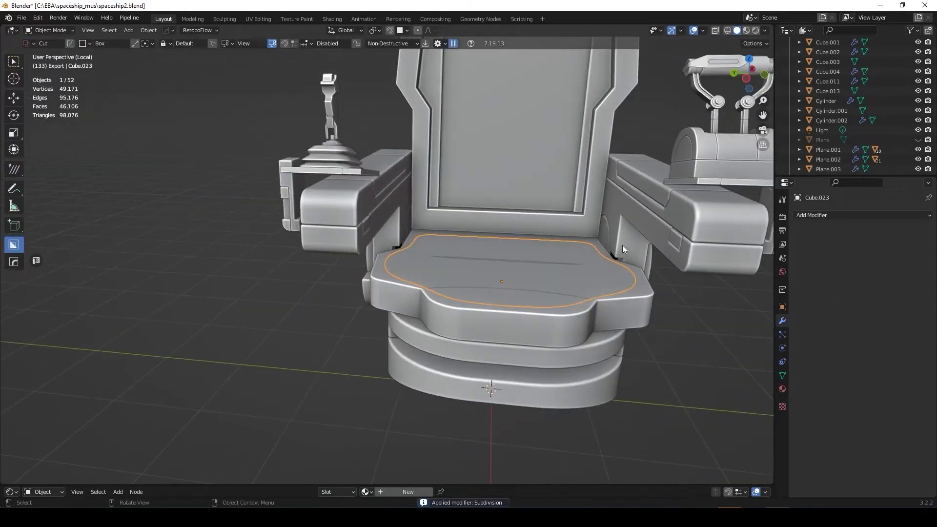
{"action": "key", "text": "Tab"}
{"action": "key", "text": "Tab"}
{"action": "scroll", "coordinate": [596, 340], "scroll_direction": "down", "scroll_amount": 3}
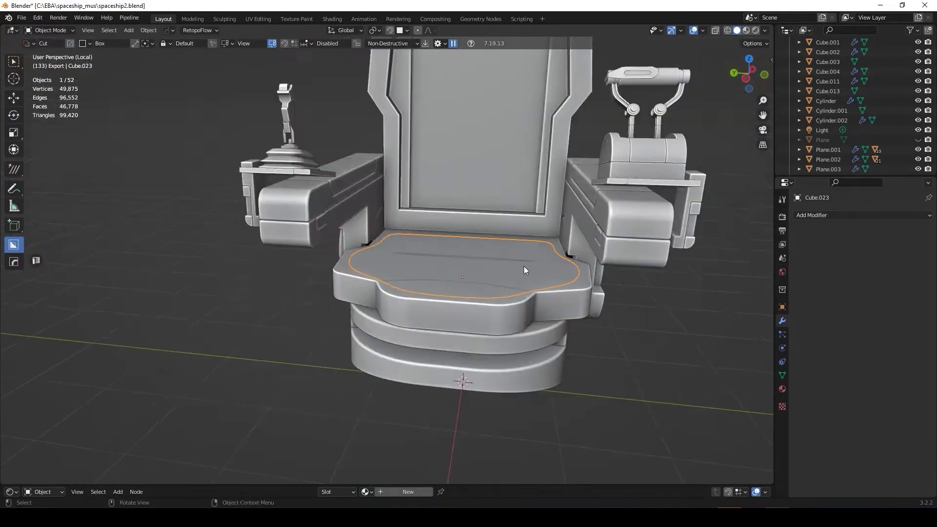
{"action": "key", "text": "q"}
{"action": "left_click", "coordinate": [568, 371]}
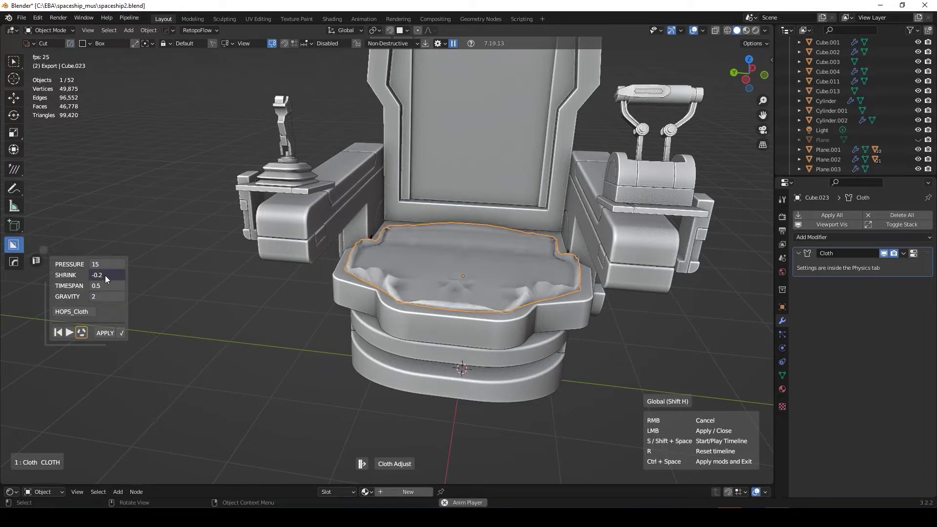
Step: Set the cloth cushion's pressure to 5 and shrink to -0.05, then accept it
{"action": "scroll", "coordinate": [105, 276], "scroll_direction": "up", "scroll_amount": 1}
{"action": "scroll", "coordinate": [104, 265], "scroll_direction": "down", "scroll_amount": 5}
{"action": "mouse_move", "coordinate": [525, 299]}
{"action": "middle_mouse_down"}
{"action": "mouse_move", "coordinate": [405, 391]}
{"action": "mouse_move", "coordinate": [420, 282]}
{"action": "middle_mouse_up"}
{"action": "scroll", "coordinate": [86, 276], "scroll_direction": "down", "scroll_amount": 4}
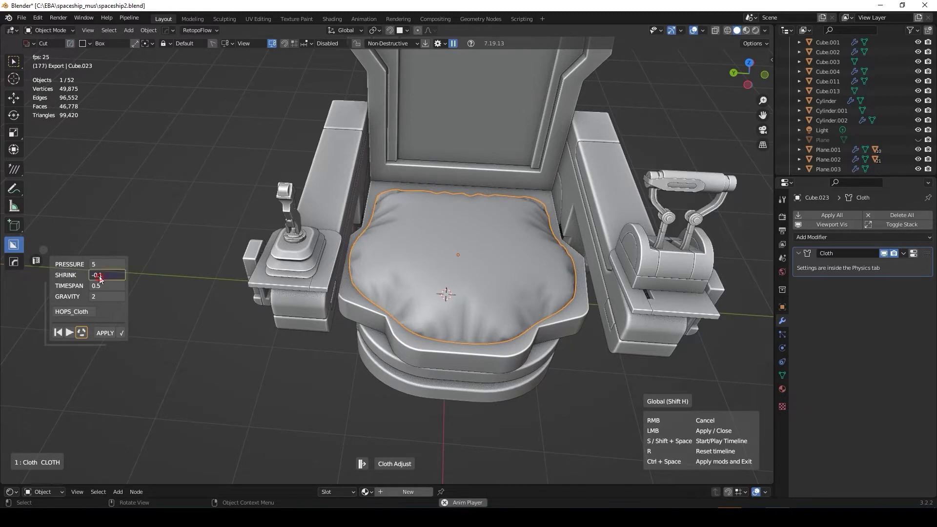
{"action": "left_click_drag", "start_coordinate": [95, 276], "coordinate": [159, 274]}
{"action": "mouse_move", "coordinate": [160, 273]}
{"action": "middle_mouse_down"}
{"action": "mouse_move", "coordinate": [163, 200]}
{"action": "mouse_move", "coordinate": [424, 290]}
{"action": "mouse_move", "coordinate": [417, 245]}
{"action": "middle_mouse_up"}
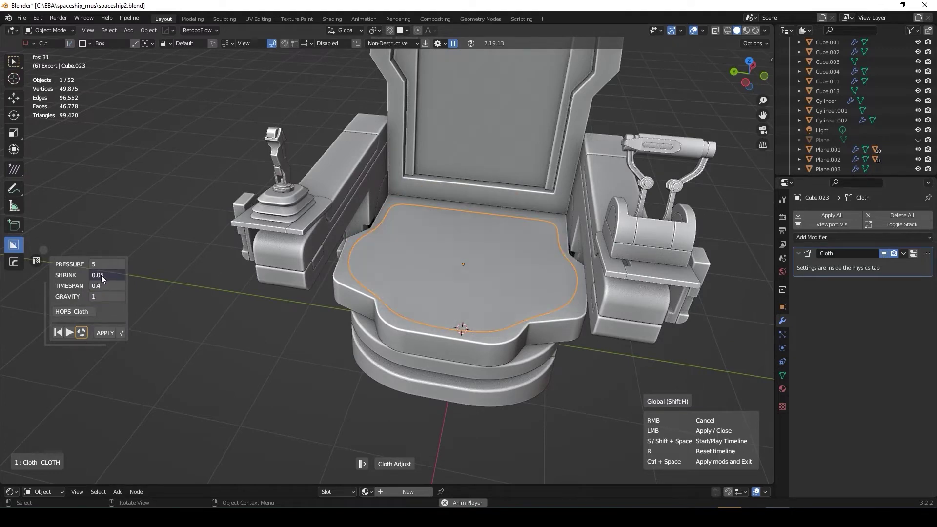
{"action": "left_click", "coordinate": [569, 354]}
{"action": "mouse_move", "coordinate": [570, 354]}
{"action": "middle_mouse_down"}
{"action": "mouse_move", "coordinate": [537, 256]}
{"action": "mouse_move", "coordinate": [512, 282]}
{"action": "mouse_move", "coordinate": [376, 199]}
{"action": "mouse_move", "coordinate": [456, 270]}
{"action": "mouse_move", "coordinate": [516, 276]}
{"action": "middle_mouse_up"}
Step: Add a level-2 subdivision, check the flat mesh in Edit Mode, then clear it
{"action": "key", "text": "ctrl+2"}
{"action": "key", "text": "Tab"}
{"action": "key", "text": "Tab"}
{"action": "middle_click_drag", "start_coordinate": [450, 283], "coordinate": [459, 259]}
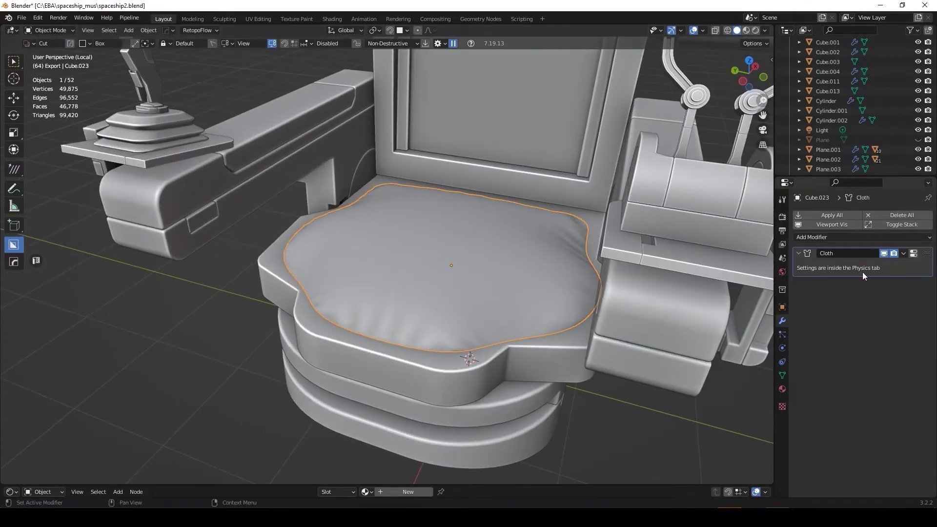
{"action": "key", "text": "ctrl+x"}
Step: Re-add the cloth from the HardOps Q menu with stronger inflation and shrink -0.03
{"action": "key", "text": "q"}
{"action": "left_click", "coordinate": [752, 288]}
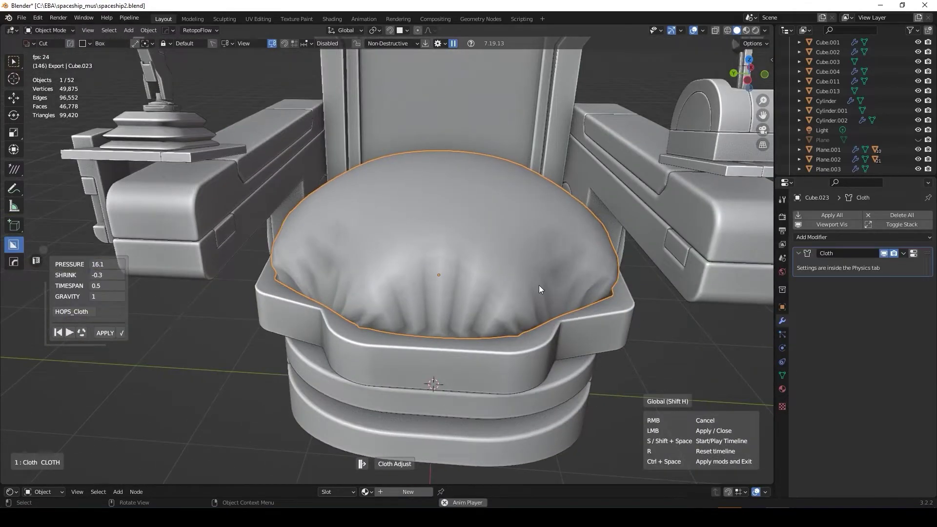
{"action": "right_click", "coordinate": [535, 285]}
{"action": "key", "text": "q"}
{"action": "left_click", "coordinate": [634, 277]}
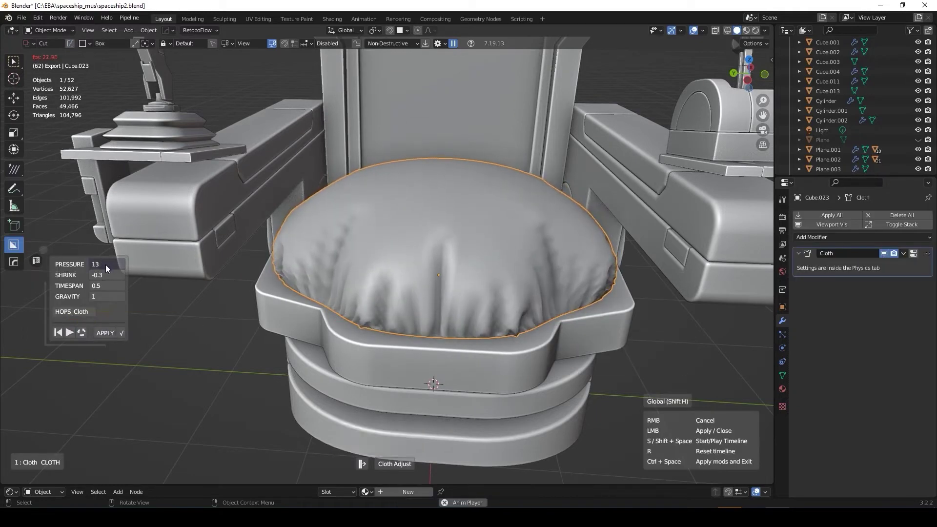
{"action": "scroll", "coordinate": [104, 271], "scroll_direction": "up", "scroll_amount": 3}
{"action": "middle_click_drag", "start_coordinate": [488, 273], "coordinate": [496, 322]}
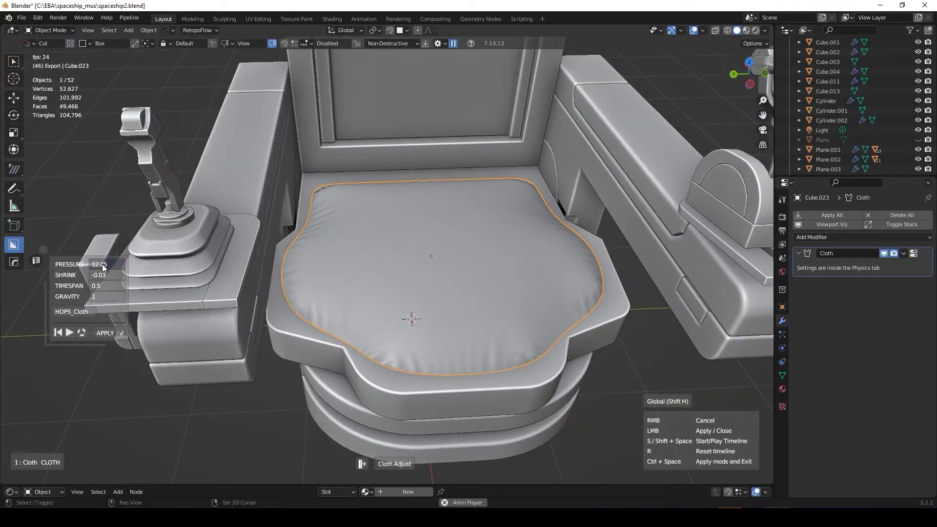
{"action": "scroll", "coordinate": [81, 265], "scroll_direction": "up", "scroll_amount": 3}
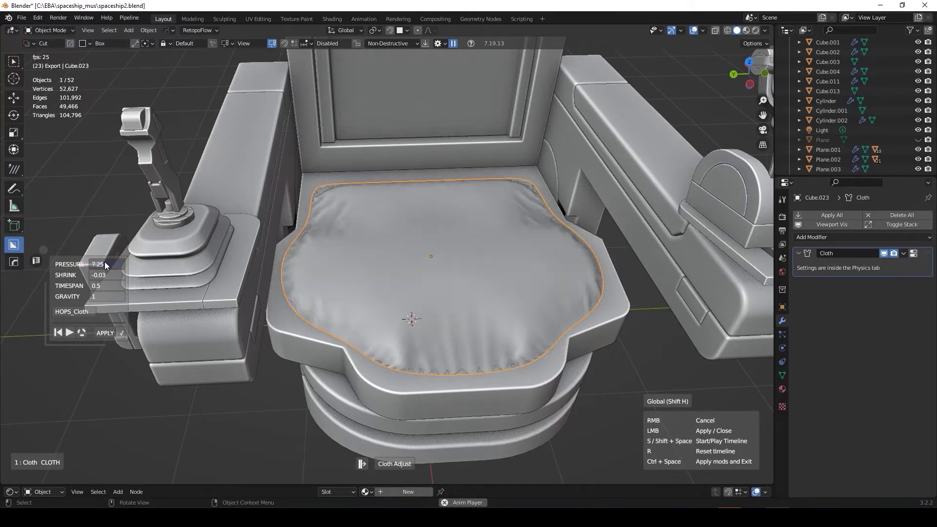
{"action": "scroll", "coordinate": [108, 275], "scroll_direction": "down", "scroll_amount": 2}
Step: Keep the inflated cloth result and smooth the cushion with level-2 subdivision
{"action": "middle_click_drag", "start_coordinate": [146, 342], "coordinate": [103, 293]}
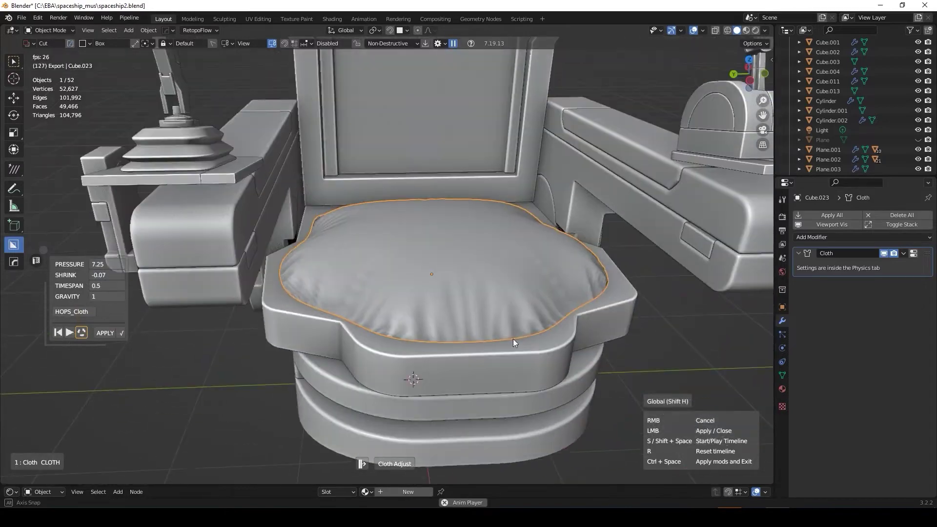
{"action": "scroll", "coordinate": [99, 297], "scroll_direction": "up", "scroll_amount": 5}
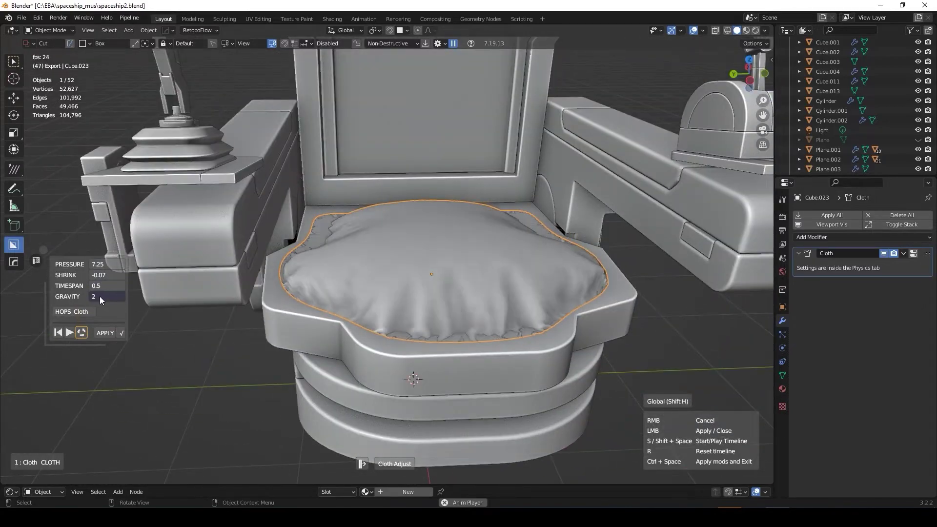
{"action": "scroll", "coordinate": [100, 297], "scroll_direction": "down", "scroll_amount": 2}
{"action": "middle_click_drag", "start_coordinate": [100, 297], "coordinate": [98, 301]}
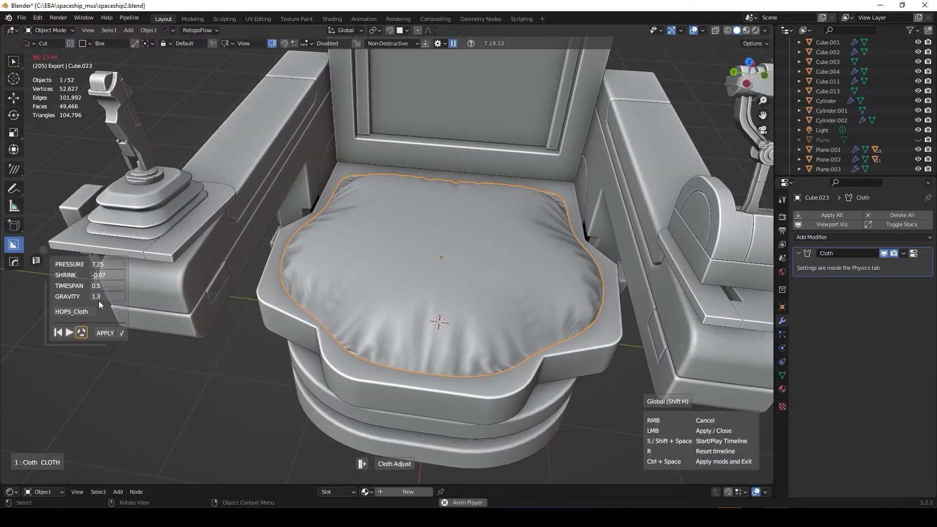
{"action": "scroll", "coordinate": [99, 302], "scroll_direction": "down", "scroll_amount": 2}
{"action": "mouse_move", "coordinate": [284, 365]}
{"action": "middle_mouse_down"}
{"action": "mouse_move", "coordinate": [380, 427]}
{"action": "mouse_move", "coordinate": [456, 306]}
{"action": "mouse_move", "coordinate": [576, 339]}
{"action": "mouse_move", "coordinate": [716, 291]}
{"action": "mouse_move", "coordinate": [516, 338]}
{"action": "mouse_move", "coordinate": [418, 306]}
{"action": "mouse_move", "coordinate": [453, 348]}
{"action": "middle_mouse_up"}
{"action": "left_click", "coordinate": [380, 426]}
{"action": "key", "text": "ctrl+2"}
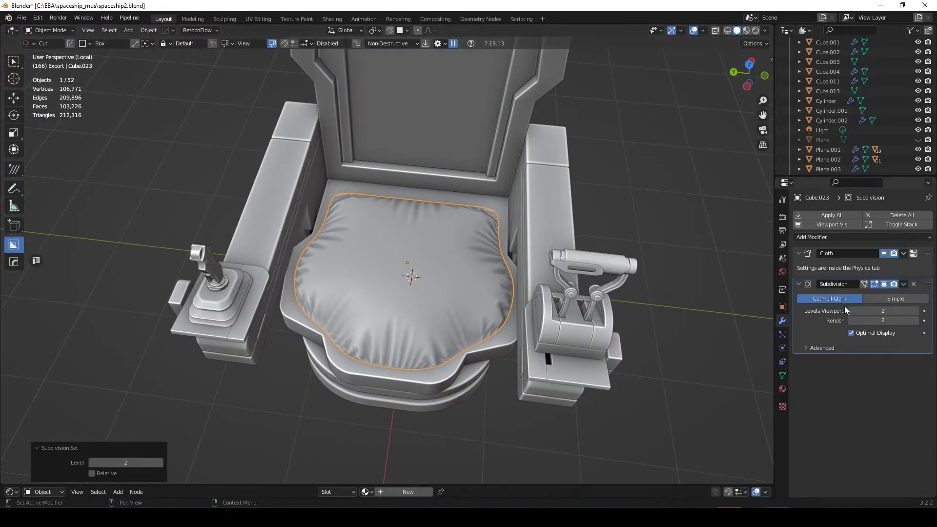
{"action": "scroll", "coordinate": [458, 287], "scroll_direction": "up", "scroll_amount": 3}
{"action": "right_click", "coordinate": [440, 264]}
Step: Sculpt the cushion centre with the Grab brush at about 156 px radius
{"action": "left_click", "coordinate": [498, 273]}
{"action": "left_click", "coordinate": [224, 19]}
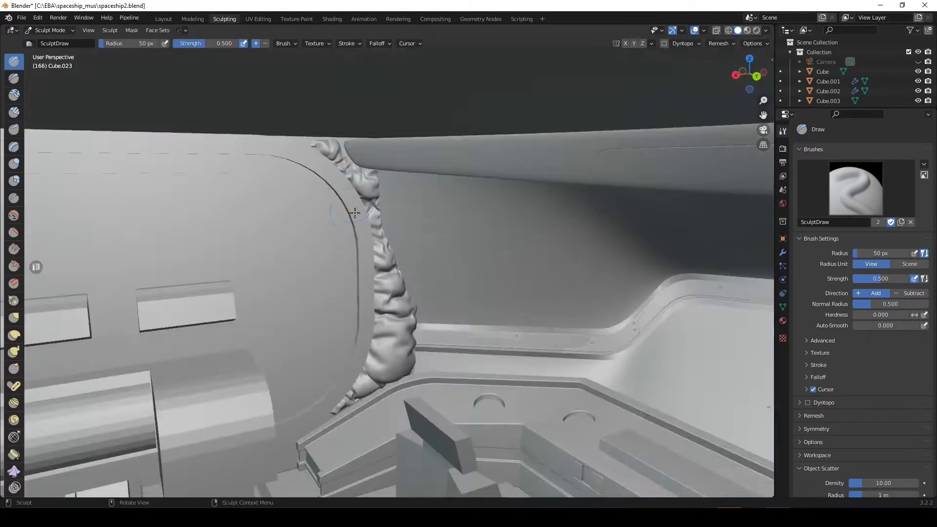
{"action": "key", "text": "KP_Decimal"}
{"action": "key", "text": "f"}
{"action": "left_click", "coordinate": [577, 252]}
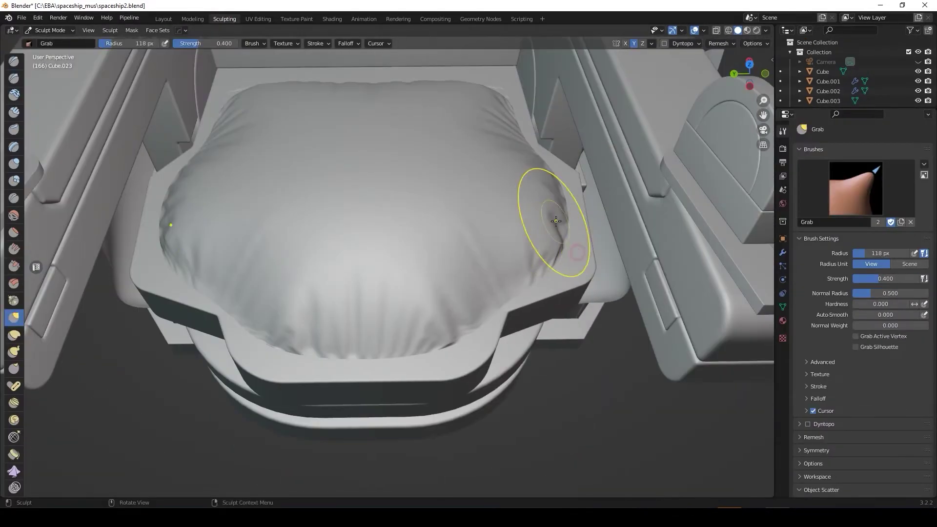
{"action": "middle_click_drag", "start_coordinate": [560, 172], "coordinate": [494, 253]}
{"action": "middle_click_drag", "start_coordinate": [368, 232], "coordinate": [418, 220]}
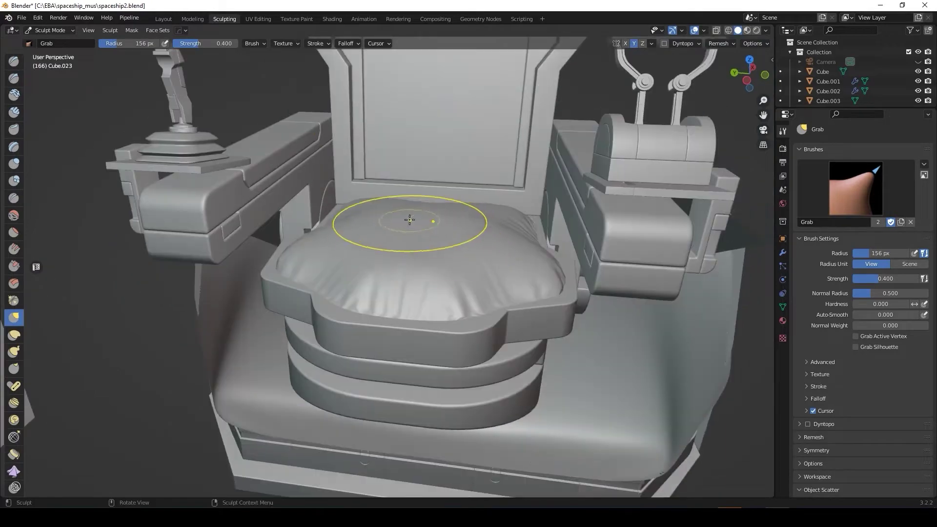
{"action": "key", "text": "f"}
Step: Orbit around the chair and select a chair part to inspect its modifiers
{"action": "mouse_move", "coordinate": [464, 247]}
{"action": "middle_mouse_down"}
{"action": "mouse_move", "coordinate": [396, 282]}
{"action": "mouse_move", "coordinate": [441, 236]}
{"action": "mouse_move", "coordinate": [475, 366]}
{"action": "middle_mouse_up"}
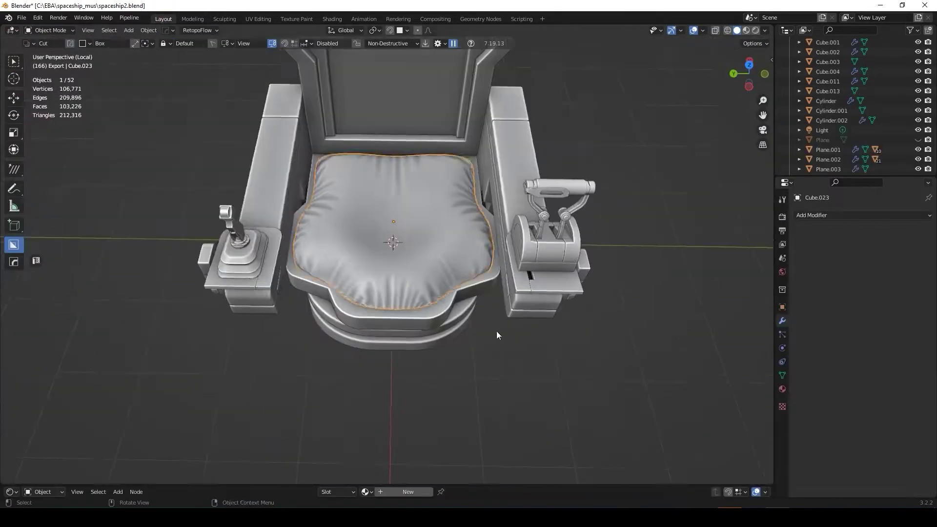
{"action": "mouse_move", "coordinate": [497, 331]}
{"action": "middle_mouse_down"}
{"action": "mouse_move", "coordinate": [423, 171]}
{"action": "mouse_move", "coordinate": [429, 219]}
{"action": "mouse_move", "coordinate": [395, 177]}
{"action": "mouse_move", "coordinate": [591, 327]}
{"action": "mouse_move", "coordinate": [443, 328]}
{"action": "mouse_move", "coordinate": [476, 317]}
{"action": "mouse_move", "coordinate": [461, 223]}
{"action": "mouse_move", "coordinate": [490, 395]}
{"action": "mouse_move", "coordinate": [183, 155]}
{"action": "mouse_move", "coordinate": [470, 235]}
{"action": "mouse_move", "coordinate": [473, 209]}
{"action": "mouse_move", "coordinate": [409, 181]}
{"action": "mouse_move", "coordinate": [297, 210]}
{"action": "middle_mouse_up"}
{"action": "left_click", "coordinate": [395, 181]}
{"action": "scroll", "coordinate": [470, 234], "scroll_direction": "down", "scroll_amount": 5}
{"action": "scroll", "coordinate": [427, 215], "scroll_direction": "up", "scroll_amount": 4}
Step: Select the chair back and the bevelled slice piece to view their modifiers
{"action": "mouse_move", "coordinate": [427, 215]}
{"action": "middle_mouse_down"}
{"action": "mouse_move", "coordinate": [393, 386]}
{"action": "mouse_move", "coordinate": [678, 330]}
{"action": "mouse_move", "coordinate": [342, 323]}
{"action": "mouse_move", "coordinate": [410, 333]}
{"action": "middle_mouse_up"}
{"action": "scroll", "coordinate": [394, 385], "scroll_direction": "down", "scroll_amount": 3}
{"action": "scroll", "coordinate": [365, 256], "scroll_direction": "up", "scroll_amount": 2}
{"action": "left_click", "coordinate": [364, 256]}
{"action": "mouse_move", "coordinate": [365, 256]}
{"action": "middle_mouse_down"}
{"action": "mouse_move", "coordinate": [338, 210]}
{"action": "mouse_move", "coordinate": [392, 170]}
{"action": "mouse_move", "coordinate": [385, 306]}
{"action": "mouse_move", "coordinate": [529, 294]}
{"action": "middle_mouse_up"}
{"action": "left_click", "coordinate": [337, 210]}
{"action": "scroll", "coordinate": [529, 294], "scroll_direction": "up", "scroll_amount": 2}
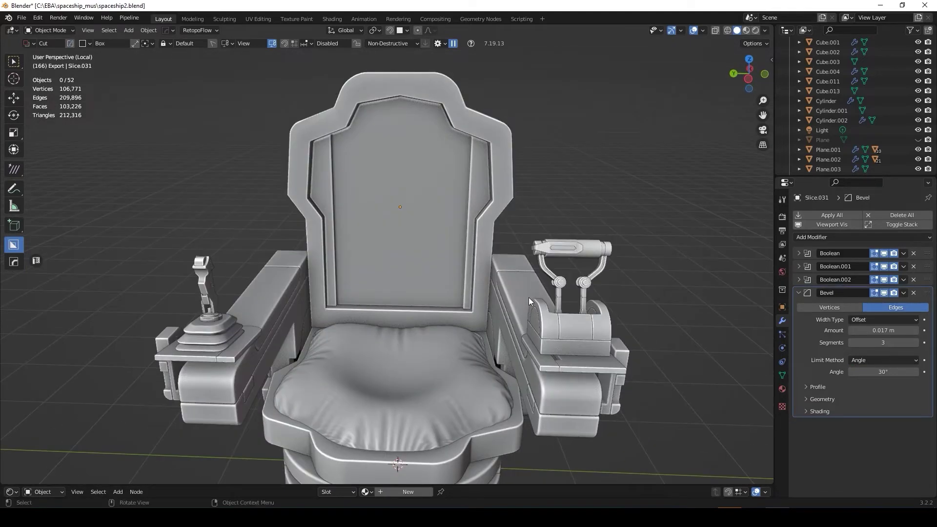
Step: Add a plane, raise it to the chair back and stand it upright at 90°
{"action": "key", "text": "shift+a"}
{"action": "left_click", "coordinate": [459, 217]}
{"action": "mouse_move", "coordinate": [459, 218]}
{"action": "middle_mouse_down"}
{"action": "mouse_move", "coordinate": [487, 361]}
{"action": "mouse_move", "coordinate": [512, 292]}
{"action": "middle_mouse_up"}
{"action": "key", "text": "Tab"}
{"action": "key", "text": "g"}
{"action": "key", "text": "z"}
{"action": "left_click", "coordinate": [538, 249]}
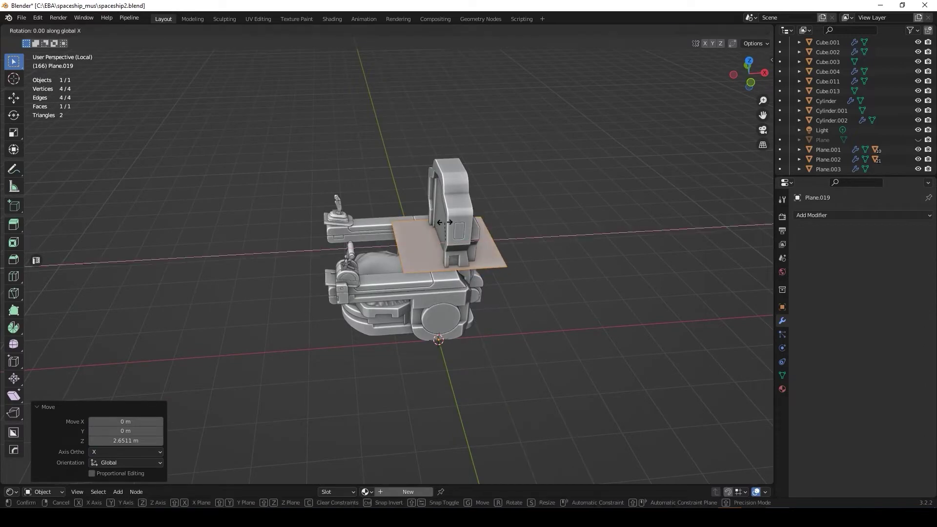
{"action": "type", "text": "90"}
{"action": "key", "text": "Return"}
{"action": "scroll", "coordinate": [445, 222], "scroll_direction": "up", "scroll_amount": 2}
{"action": "key", "text": "g"}
{"action": "key", "text": "x"}
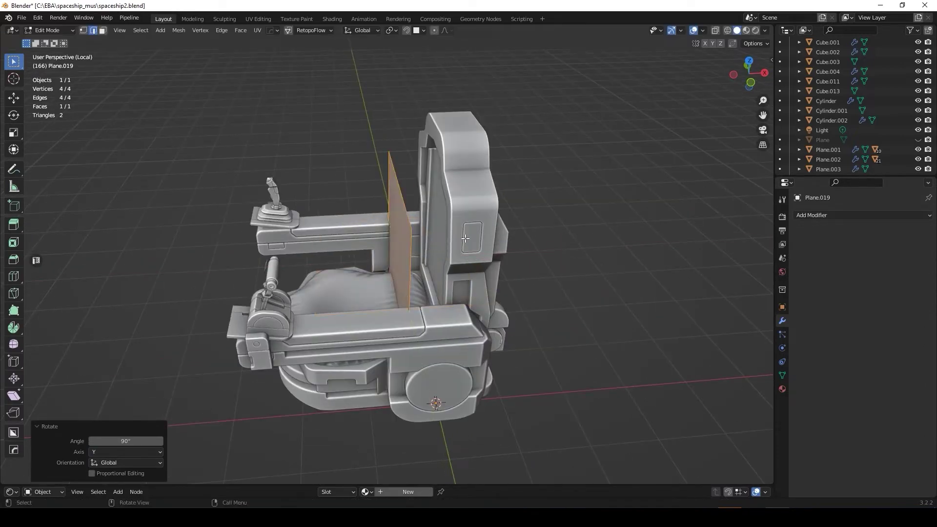
Step: Slide the plane along X against the chair back
{"action": "middle_click_drag", "start_coordinate": [465, 239], "coordinate": [345, 446]}
{"action": "key", "text": "g"}
{"action": "key", "text": "x"}
{"action": "mouse_move", "coordinate": [387, 398]}
{"action": "middle_mouse_down"}
{"action": "mouse_move", "coordinate": [394, 166]}
{"action": "mouse_move", "coordinate": [371, 205]}
{"action": "mouse_move", "coordinate": [366, 265]}
{"action": "middle_mouse_up"}
{"action": "left_click", "coordinate": [394, 166]}
{"action": "key", "text": "g"}
Step: Loop-cut the plane, remove the right half and mirror the left half across the centre
{"action": "key", "text": "ctrl+r"}
{"action": "left_click", "coordinate": [366, 264]}
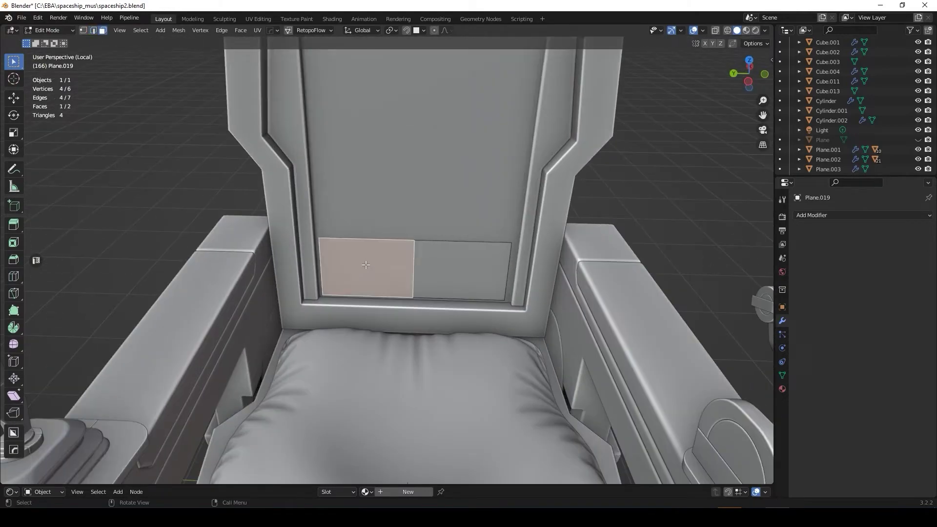
{"action": "scroll", "coordinate": [367, 265], "scroll_direction": "down", "scroll_amount": 4}
{"action": "key", "text": "ctrl+i"}
{"action": "key", "text": "x"}
{"action": "left_click", "coordinate": [429, 268]}
Step: Extrude the panel's outer edge along X into two additional faces
{"action": "key", "text": "alt+x"}
{"action": "scroll", "coordinate": [347, 270], "scroll_direction": "up", "scroll_amount": 3}
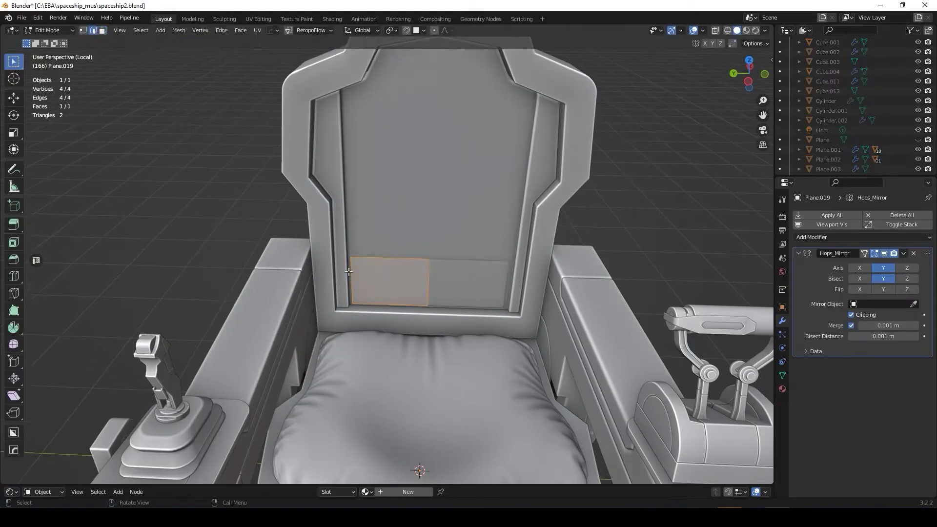
{"action": "key", "text": "2"}
{"action": "left_click", "coordinate": [346, 270]}
{"action": "middle_click_drag", "start_coordinate": [347, 270], "coordinate": [375, 295]}
{"action": "key", "text": "e"}
{"action": "key", "text": "x"}
{"action": "key", "text": "g"}
{"action": "scroll", "coordinate": [347, 294], "scroll_direction": "up", "scroll_amount": 2}
{"action": "key", "text": "e"}
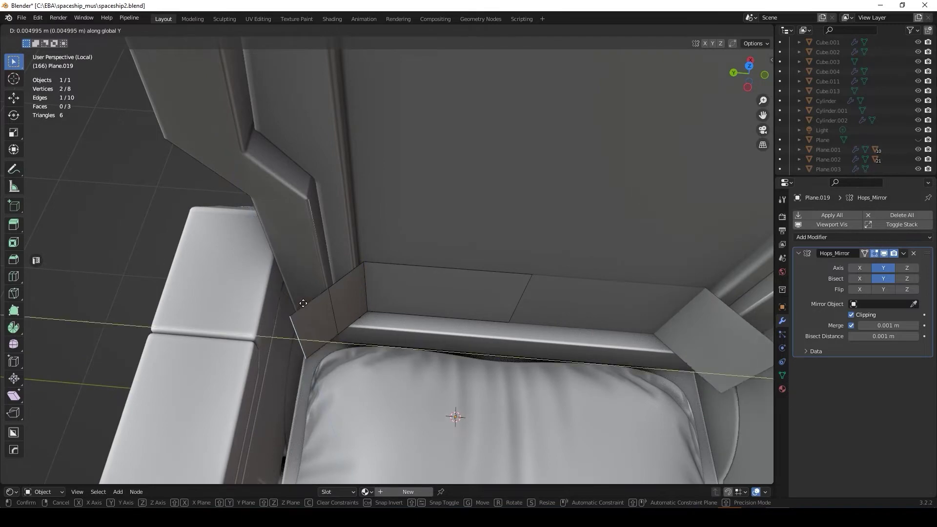
{"action": "left_click", "coordinate": [298, 309]}
{"action": "middle_click_drag", "start_coordinate": [297, 308], "coordinate": [371, 293]}
{"action": "scroll", "coordinate": [385, 292], "scroll_direction": "down", "scroll_amount": 5}
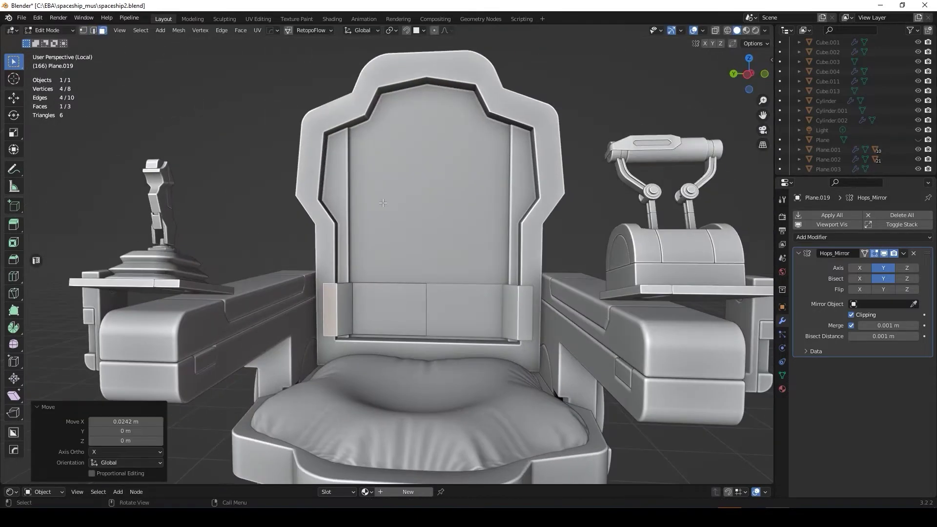
Step: Duplicate the seat-back panel faces and place the copy higher along Z
{"action": "key", "text": "Tab"}
{"action": "scroll", "coordinate": [388, 291], "scroll_direction": "up", "scroll_amount": 5}
{"action": "key", "text": "Tab"}
{"action": "scroll", "coordinate": [372, 239], "scroll_direction": "down", "scroll_amount": 2}
{"action": "left_click", "coordinate": [436, 236]}
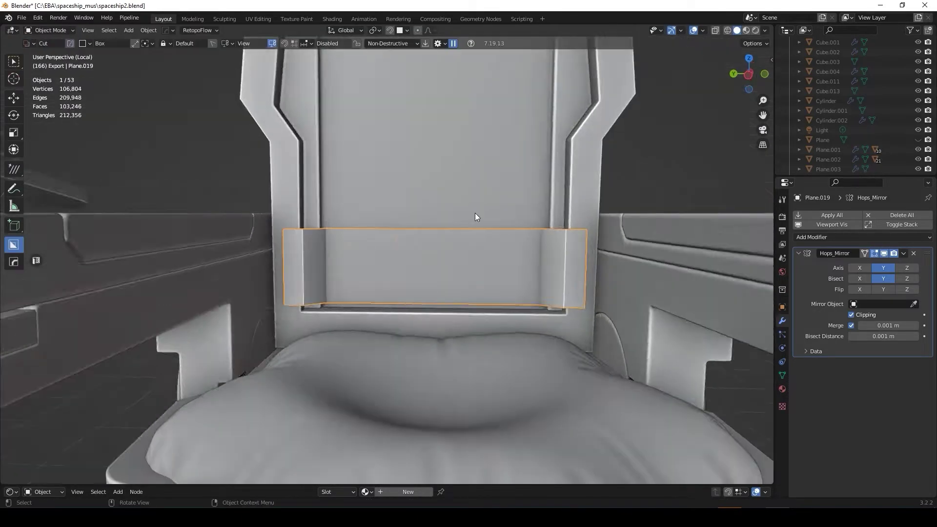
{"action": "scroll", "coordinate": [436, 236], "scroll_direction": "down", "scroll_amount": 3}
{"action": "key", "text": "shift+d"}
{"action": "key", "text": "z"}
{"action": "left_click", "coordinate": [442, 168]}
{"action": "middle_click_drag", "start_coordinate": [442, 168], "coordinate": [412, 164]}
Step: Select the upper panel faces and adjust them vertically
{"action": "key", "text": "g"}
{"action": "key", "text": "g"}
{"action": "right_click", "coordinate": [414, 130]}
{"action": "middle_click_drag", "start_coordinate": [414, 130], "coordinate": [356, 111]}
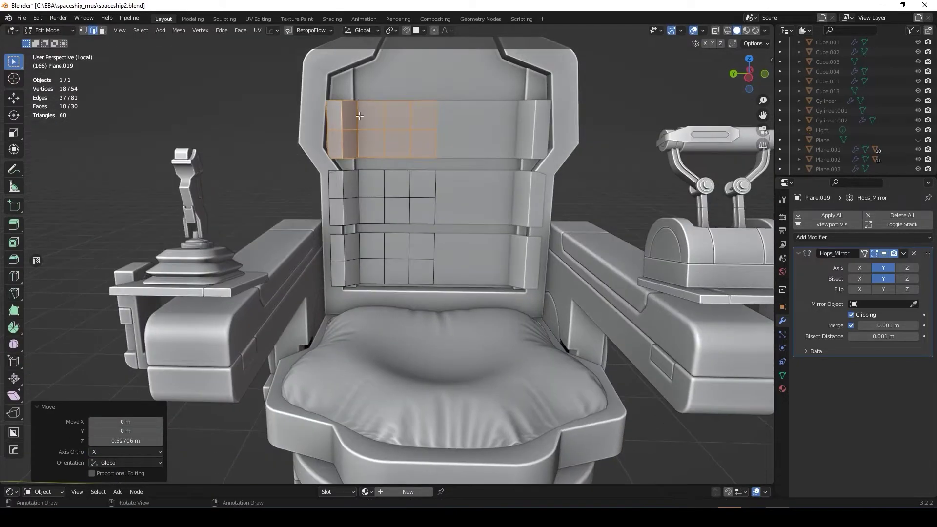
{"action": "key", "text": "g"}
{"action": "key", "text": "z"}
{"action": "left_click", "coordinate": [572, 112]}
{"action": "middle_click_drag", "start_coordinate": [572, 112], "coordinate": [416, 155]}
Step: Shift the seat-back faces along Y and then sideways along X
{"action": "key", "text": "g"}
{"action": "key", "text": "y"}
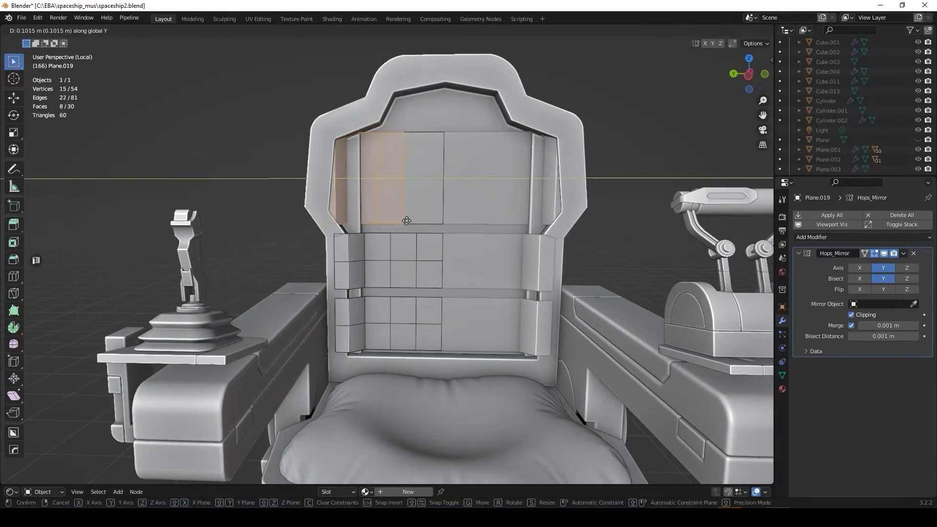
{"action": "left_click", "coordinate": [401, 196]}
{"action": "middle_click_drag", "start_coordinate": [400, 195], "coordinate": [411, 220]}
{"action": "left_click", "coordinate": [334, 181]}
{"action": "mouse_move", "coordinate": [333, 181]}
{"action": "middle_mouse_down"}
{"action": "mouse_move", "coordinate": [327, 216]}
{"action": "mouse_move", "coordinate": [430, 194]}
{"action": "mouse_move", "coordinate": [423, 133]}
{"action": "middle_mouse_up"}
{"action": "left_click", "coordinate": [327, 210]}
Step: Add a loop cut across the seat-back panel and slide its vertices
{"action": "key", "text": "ctrl+r"}
{"action": "left_click", "coordinate": [434, 147]}
{"action": "scroll", "coordinate": [423, 182], "scroll_direction": "down", "scroll_amount": 5}
{"action": "scroll", "coordinate": [424, 161], "scroll_direction": "up", "scroll_amount": 5}
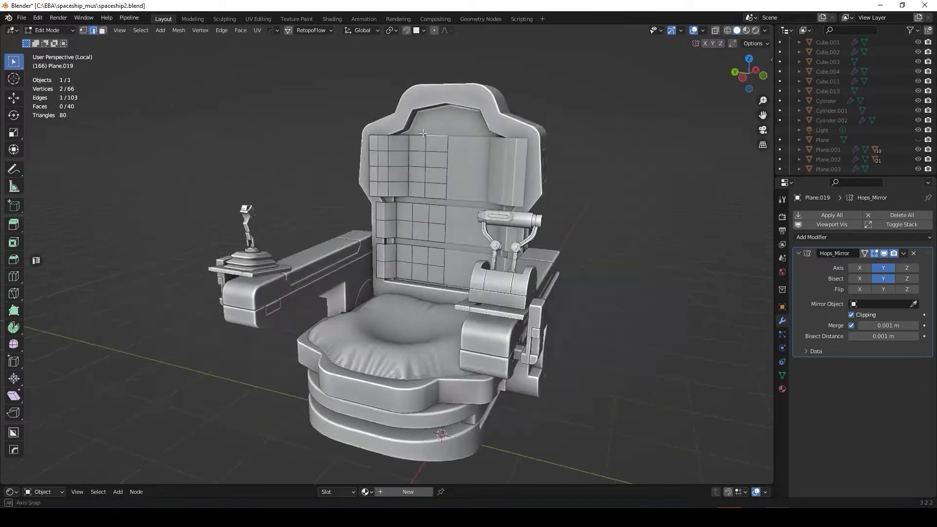
{"action": "scroll", "coordinate": [423, 132], "scroll_direction": "up", "scroll_amount": 3}
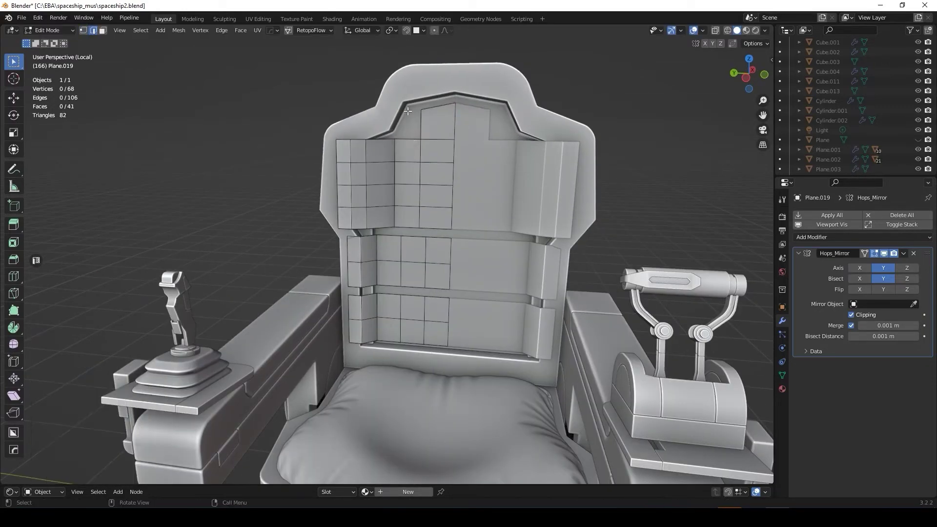
{"action": "left_click", "coordinate": [413, 124]}
Step: Duplicate the seat-back panel as a separate object left in place
{"action": "key", "text": "Tab"}
{"action": "key", "text": "shift+d"}
{"action": "key", "text": "Escape"}
{"action": "scroll", "coordinate": [445, 116], "scroll_direction": "down", "scroll_amount": 5}
{"action": "middle_click_drag", "start_coordinate": [444, 116], "coordinate": [477, 145]}
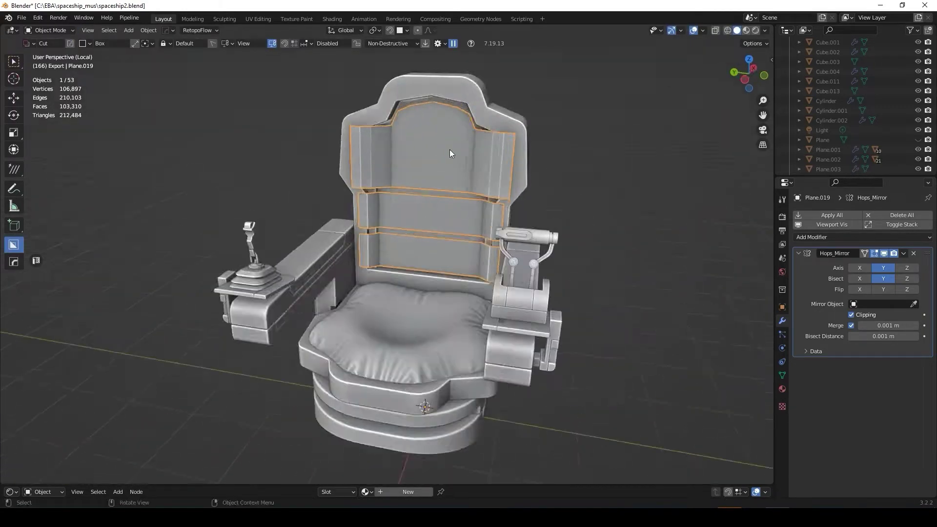
Step: Apply Hops_Mirror on the duplicated panels and inflate them with a HOPS Cloth simulation
{"action": "scroll", "coordinate": [476, 145], "scroll_direction": "up", "scroll_amount": 5}
{"action": "scroll", "coordinate": [439, 160], "scroll_direction": "down", "scroll_amount": 5}
{"action": "left_click", "coordinate": [914, 253]}
{"action": "left_click", "coordinate": [863, 237]}
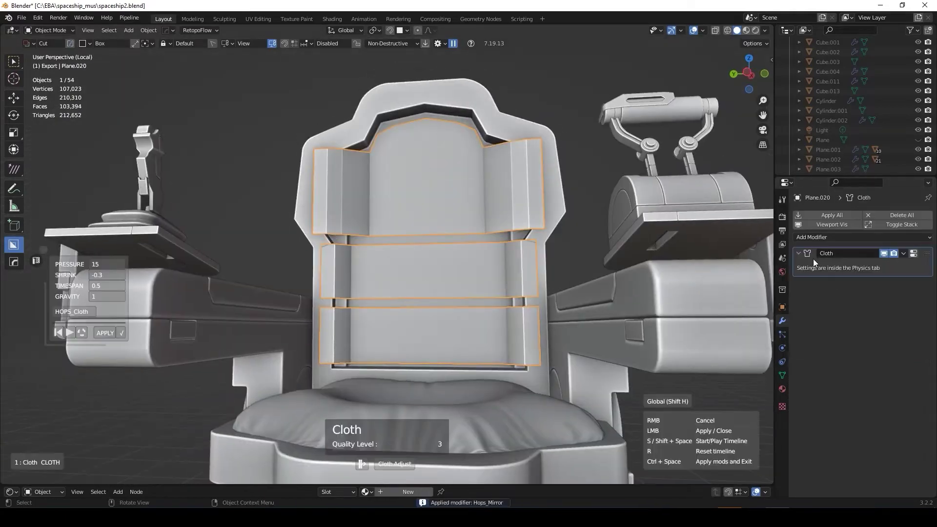
{"action": "scroll", "coordinate": [462, 262], "scroll_direction": "up", "scroll_amount": 5}
{"action": "mouse_move", "coordinate": [462, 262]}
{"action": "middle_mouse_down"}
{"action": "mouse_move", "coordinate": [607, 165]}
{"action": "mouse_move", "coordinate": [644, 212]}
{"action": "mouse_move", "coordinate": [415, 206]}
{"action": "mouse_move", "coordinate": [535, 183]}
{"action": "mouse_move", "coordinate": [515, 202]}
{"action": "mouse_move", "coordinate": [552, 222]}
{"action": "mouse_move", "coordinate": [517, 236]}
{"action": "middle_mouse_up"}
{"action": "key", "text": "ctrl+2"}
Step: Extrude the original back panel Plane.019 and add a Solidify modifier for thickness
{"action": "key", "text": "alt+a"}
{"action": "left_click", "coordinate": [517, 236]}
{"action": "key", "text": "Tab"}
{"action": "key", "text": "e"}
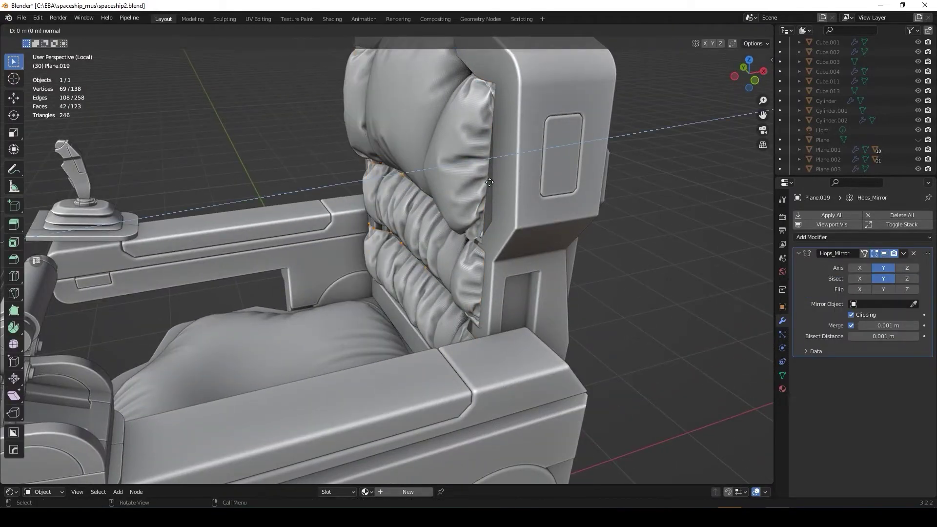
{"action": "left_click", "coordinate": [493, 182]}
{"action": "middle_click_drag", "start_coordinate": [493, 182], "coordinate": [537, 205]}
{"action": "key", "text": "Tab"}
{"action": "scroll", "coordinate": [581, 234], "scroll_direction": "down", "scroll_amount": 5}
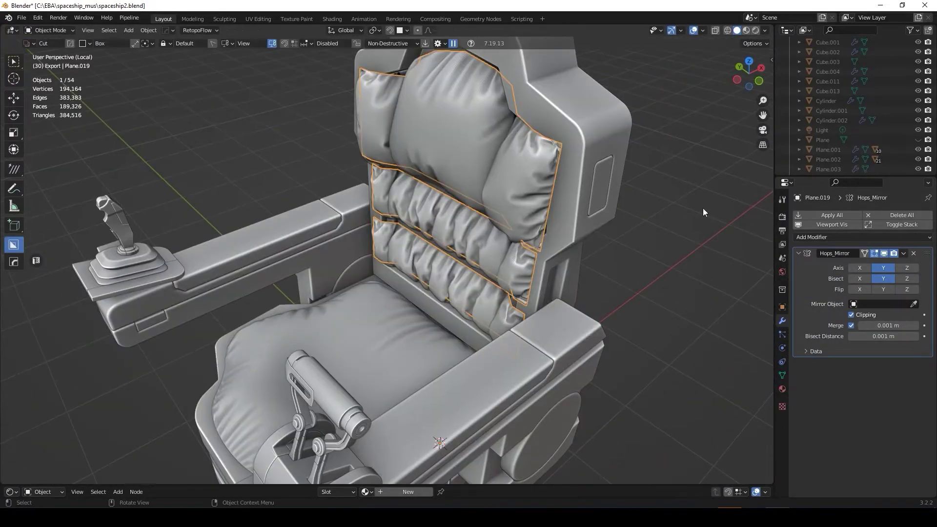
{"action": "left_click", "coordinate": [840, 237]}
{"action": "left_click", "coordinate": [737, 404]}
Step: Select the cushion object and preview it briefly in the Sculpting workspace
{"action": "mouse_move", "coordinate": [737, 400]}
{"action": "middle_mouse_down"}
{"action": "mouse_move", "coordinate": [635, 244]}
{"action": "mouse_move", "coordinate": [734, 125]}
{"action": "mouse_move", "coordinate": [391, 280]}
{"action": "middle_mouse_up"}
{"action": "key", "text": "alt+a"}
{"action": "left_click", "coordinate": [391, 280]}
{"action": "scroll", "coordinate": [330, 200], "scroll_direction": "down", "scroll_amount": 5}
{"action": "middle_click_drag", "start_coordinate": [330, 200], "coordinate": [391, 157]}
{"action": "left_click", "coordinate": [225, 18]}
{"action": "middle_click_drag", "start_coordinate": [273, 147], "coordinate": [318, 147]}
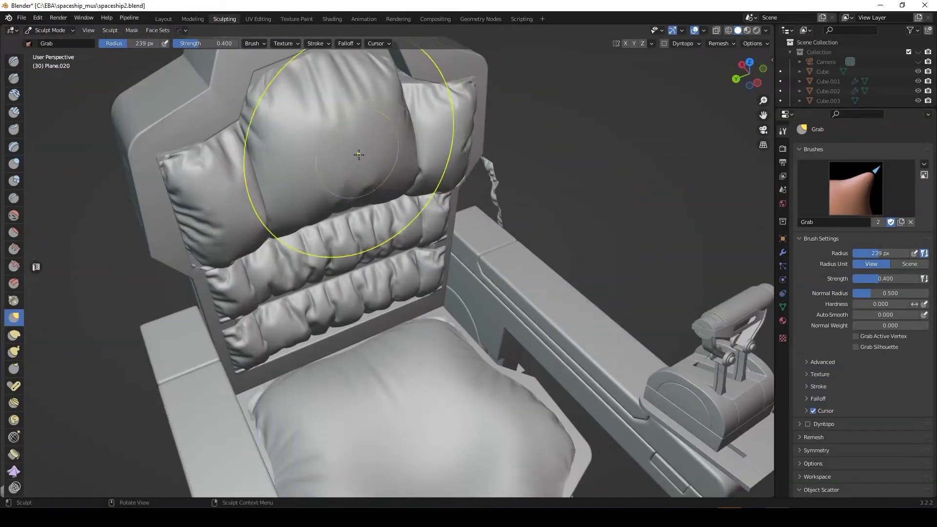
{"action": "scroll", "coordinate": [292, 138], "scroll_direction": "up", "scroll_amount": 2}
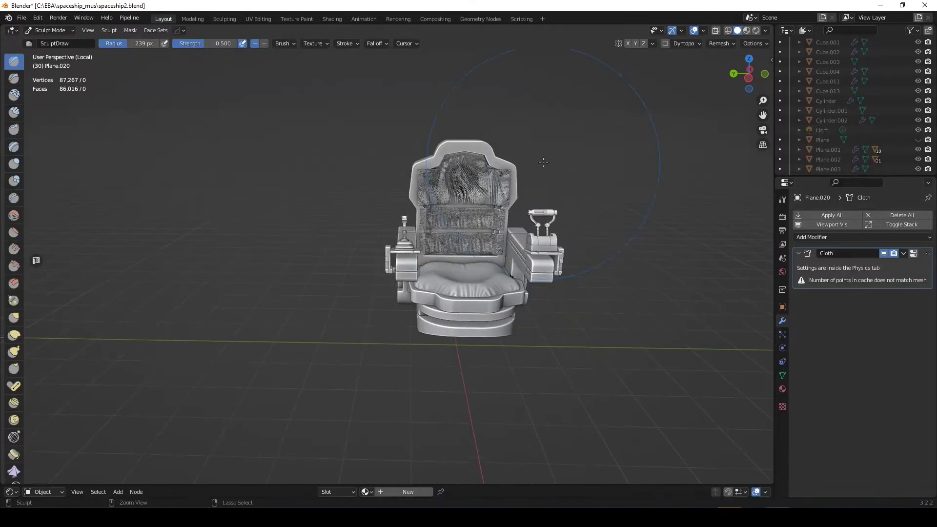
{"action": "left_click", "coordinate": [163, 18]}
{"action": "middle_click_drag", "start_coordinate": [652, 220], "coordinate": [576, 205]}
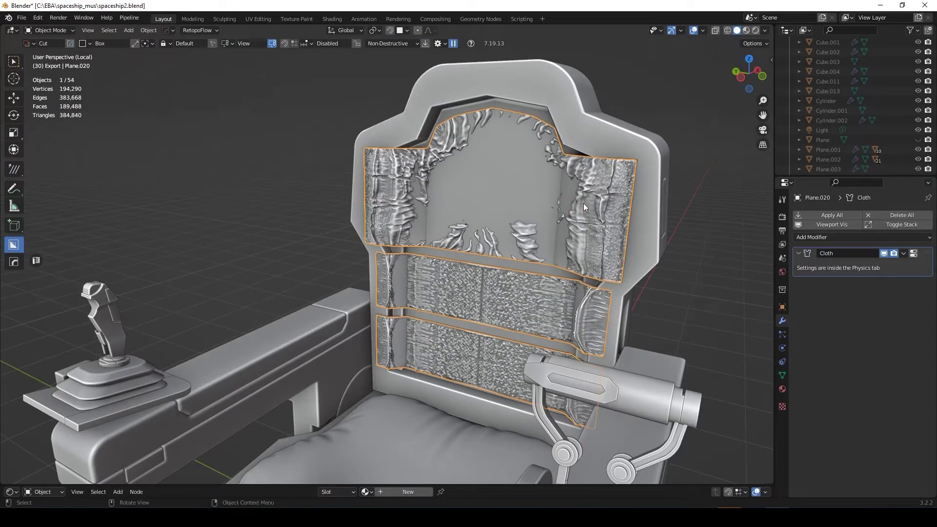
Step: Undo the Subdivision on the cushions, returning to the plain cloth-inflated cushions
{"action": "key", "text": "ctrl+2"}
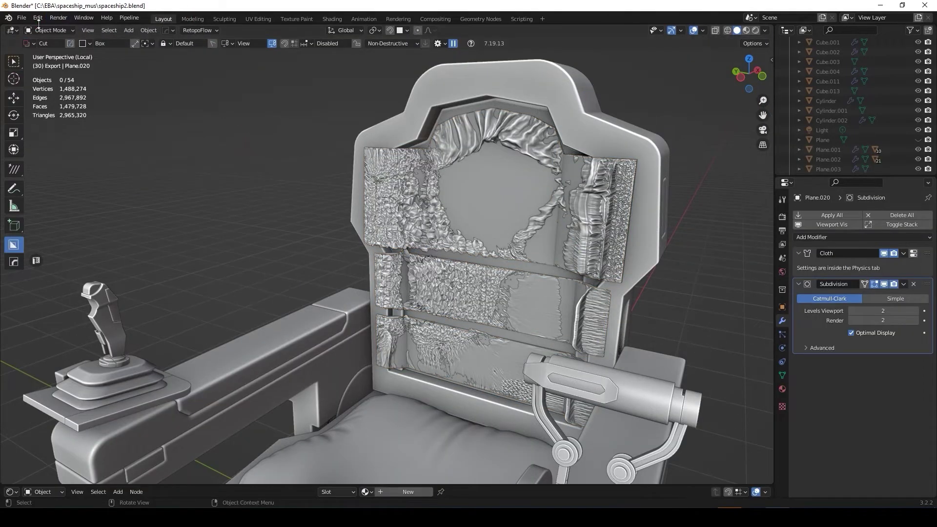
{"action": "left_click", "coordinate": [51, 28]}
{"action": "left_click", "coordinate": [38, 17]}
{"action": "left_click", "coordinate": [38, 17]}
{"action": "left_click", "coordinate": [42, 19]}
{"action": "left_click", "coordinate": [51, 38]}
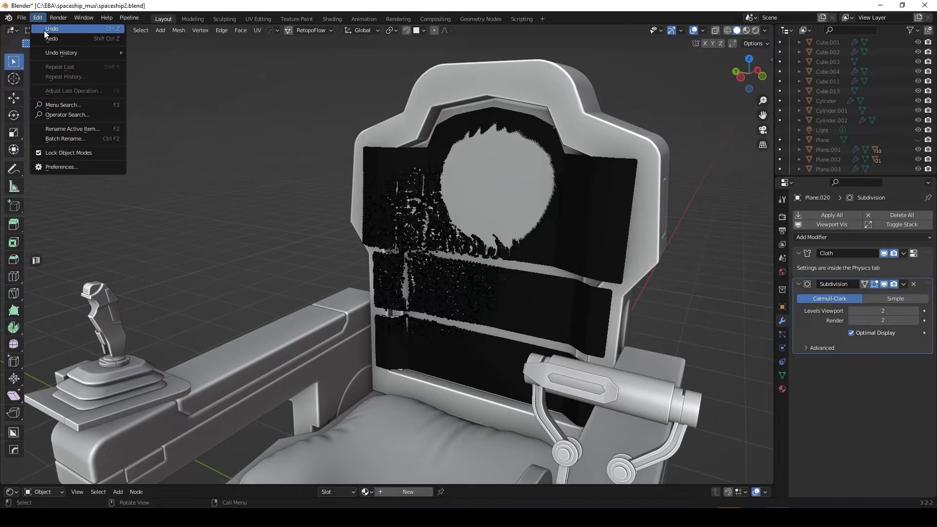
{"action": "left_click", "coordinate": [44, 30]}
{"action": "left_click", "coordinate": [41, 20]}
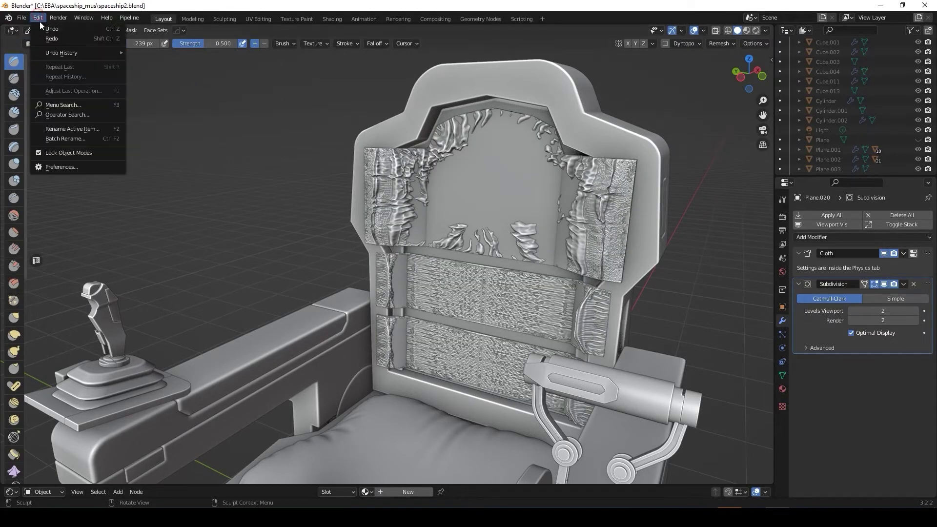
{"action": "left_click", "coordinate": [51, 29]}
Step: Convert the cushions to a mesh and open them in Sculpting
{"action": "right_click", "coordinate": [492, 210]}
{"action": "left_click", "coordinate": [542, 229]}
{"action": "left_click", "coordinate": [225, 18]}
{"action": "mouse_move", "coordinate": [379, 166]}
{"action": "middle_mouse_down"}
{"action": "mouse_move", "coordinate": [408, 157]}
{"action": "mouse_move", "coordinate": [371, 251]}
{"action": "mouse_move", "coordinate": [366, 293]}
{"action": "mouse_move", "coordinate": [330, 214]}
{"action": "middle_mouse_up"}
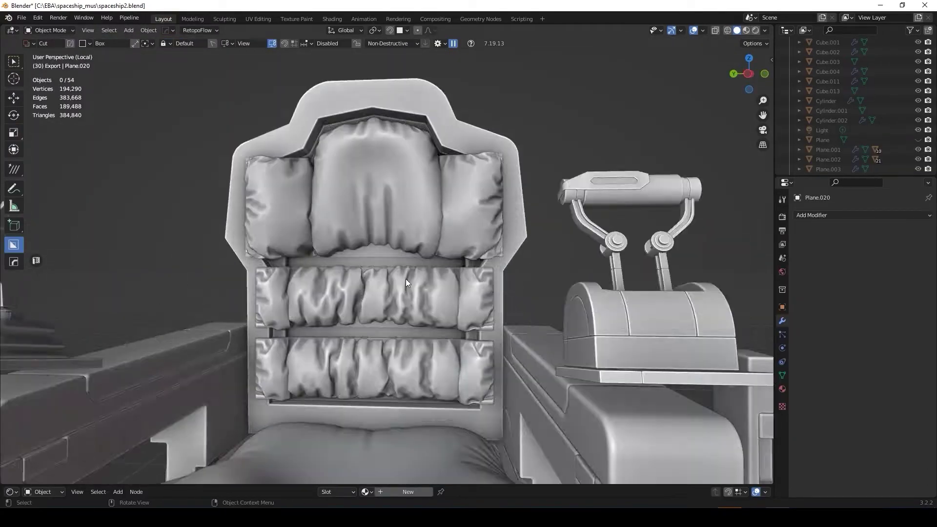
Step: Select seat-back frame Cube.005 and draw a cutter box over its top in side view
{"action": "scroll", "coordinate": [405, 279], "scroll_direction": "down", "scroll_amount": 5}
{"action": "left_click", "coordinate": [425, 250]}
{"action": "mouse_move", "coordinate": [426, 251]}
{"action": "middle_mouse_down"}
{"action": "mouse_move", "coordinate": [424, 182]}
{"action": "mouse_move", "coordinate": [617, 205]}
{"action": "mouse_move", "coordinate": [541, 297]}
{"action": "mouse_move", "coordinate": [476, 258]}
{"action": "mouse_move", "coordinate": [615, 308]}
{"action": "mouse_move", "coordinate": [561, 273]}
{"action": "middle_mouse_up"}
{"action": "mouse_move", "coordinate": [329, 157]}
{"action": "middle_mouse_down"}
{"action": "mouse_move", "coordinate": [295, 143]}
{"action": "mouse_move", "coordinate": [418, 117]}
{"action": "mouse_move", "coordinate": [370, 110]}
{"action": "middle_mouse_up"}
{"action": "scroll", "coordinate": [370, 110], "scroll_direction": "up", "scroll_amount": 3}
{"action": "left_click_drag", "start_coordinate": [405, 186], "coordinate": [580, 125]}
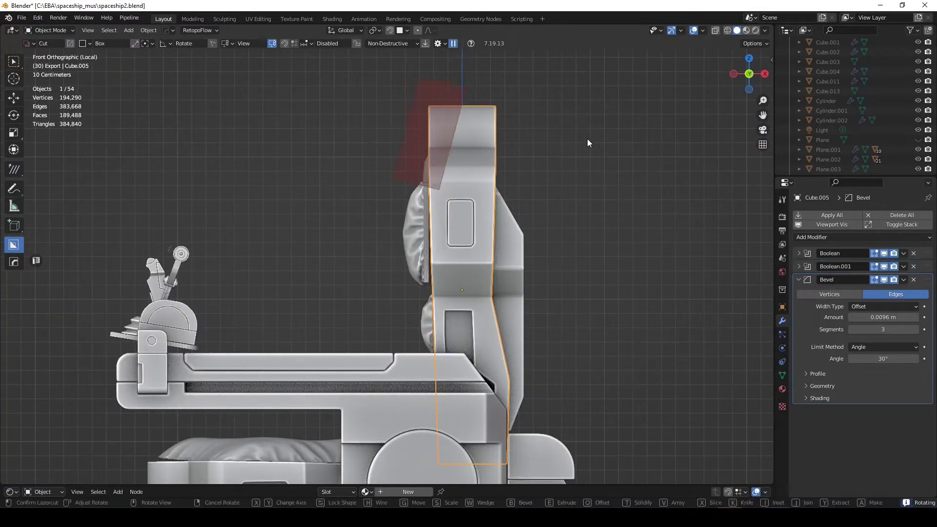
Step: Box-cut a notch into the top of the seat-back frame from the opposite side
{"action": "mouse_move", "coordinate": [575, 144]}
{"action": "middle_mouse_down"}
{"action": "mouse_move", "coordinate": [551, 182]}
{"action": "mouse_move", "coordinate": [151, 163]}
{"action": "mouse_move", "coordinate": [728, 162]}
{"action": "mouse_move", "coordinate": [269, 152]}
{"action": "middle_mouse_up"}
{"action": "scroll", "coordinate": [269, 155], "scroll_direction": "up", "scroll_amount": 4}
{"action": "left_click_drag", "start_coordinate": [235, 172], "coordinate": [278, 222]}
{"action": "left_click_drag", "start_coordinate": [567, 249], "coordinate": [566, 250]}
{"action": "mouse_move", "coordinate": [420, 145]}
{"action": "middle_mouse_down"}
{"action": "mouse_move", "coordinate": [351, 174]}
{"action": "mouse_move", "coordinate": [230, 201]}
{"action": "middle_mouse_up"}
{"action": "left_click_drag", "start_coordinate": [229, 228], "coordinate": [241, 97]}
{"action": "left_click", "coordinate": [250, 238]}
Step: Select the round side part of the seat base, viewed from behind
{"action": "mouse_move", "coordinate": [250, 238]}
{"action": "middle_mouse_down"}
{"action": "mouse_move", "coordinate": [243, 205]}
{"action": "mouse_move", "coordinate": [441, 195]}
{"action": "mouse_move", "coordinate": [524, 217]}
{"action": "middle_mouse_up"}
{"action": "scroll", "coordinate": [488, 203], "scroll_direction": "down", "scroll_amount": 5}
{"action": "scroll", "coordinate": [523, 216], "scroll_direction": "up", "scroll_amount": 4}
{"action": "left_click", "coordinate": [444, 160]}
{"action": "middle_click_drag", "start_coordinate": [444, 159], "coordinate": [331, 147]}
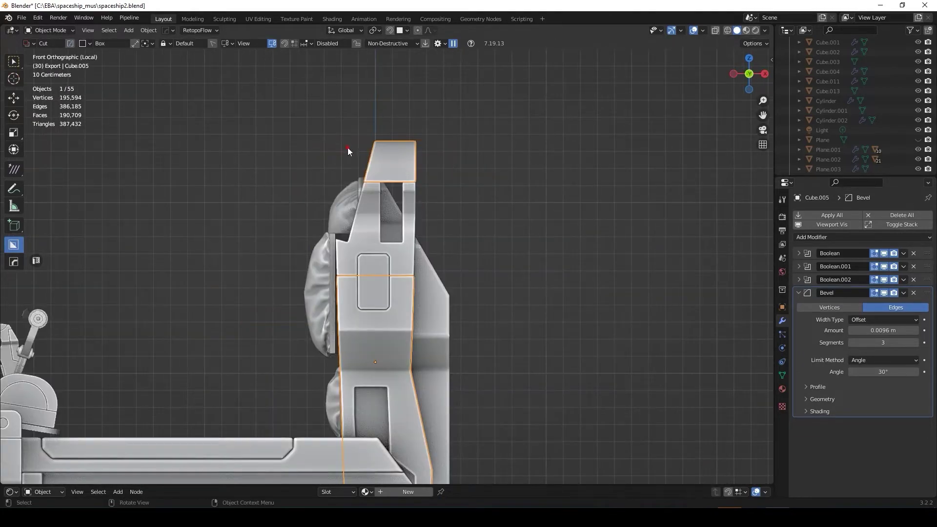
{"action": "scroll", "coordinate": [386, 169], "scroll_direction": "down", "scroll_amount": 2}
{"action": "mouse_move", "coordinate": [430, 162]}
{"action": "middle_mouse_down"}
{"action": "mouse_move", "coordinate": [210, 180]}
{"action": "mouse_move", "coordinate": [435, 329]}
{"action": "mouse_move", "coordinate": [330, 332]}
{"action": "middle_mouse_up"}
{"action": "left_click", "coordinate": [461, 361]}
{"action": "scroll", "coordinate": [546, 389], "scroll_direction": "up", "scroll_amount": 3}
{"action": "middle_click_drag", "start_coordinate": [546, 385], "coordinate": [515, 371], "text": "shift"}
Step: Cut a circular recess Slice.035 into the round part and enable Dots snapping
{"action": "key", "text": "d"}
{"action": "left_click", "coordinate": [612, 317]}
{"action": "left_click_drag", "start_coordinate": [526, 377], "coordinate": [525, 383]}
{"action": "left_click", "coordinate": [525, 382]}
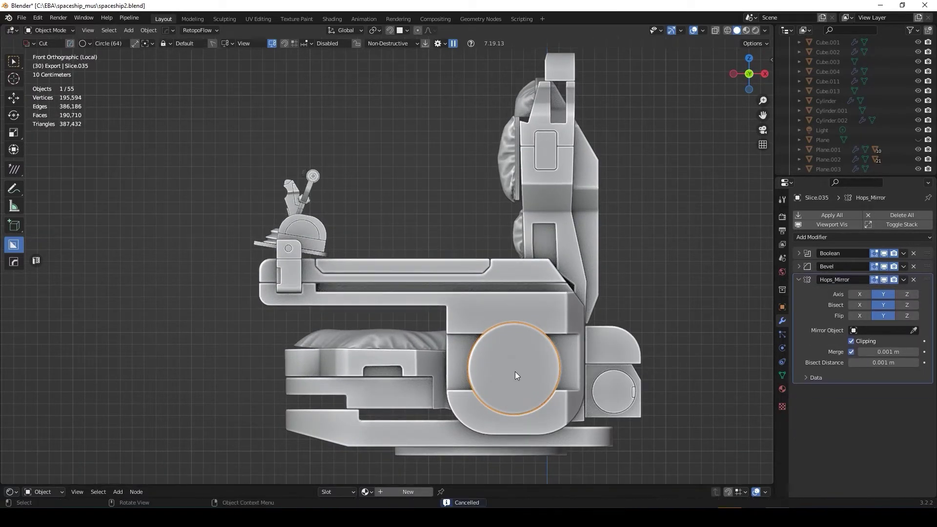
{"action": "key", "text": "d"}
{"action": "left_click", "coordinate": [525, 369]}
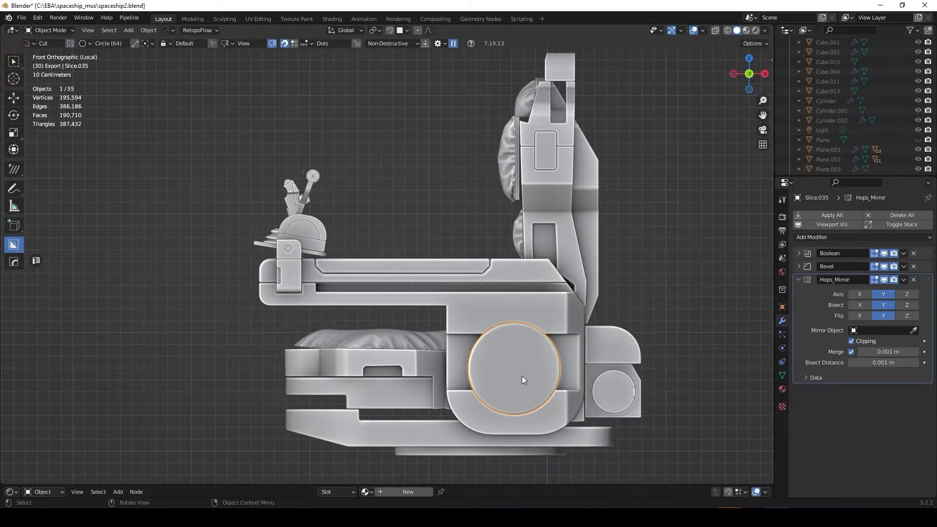
Step: Place an inner circle cut on the round recess using Dots snapping
{"action": "key", "text": "d"}
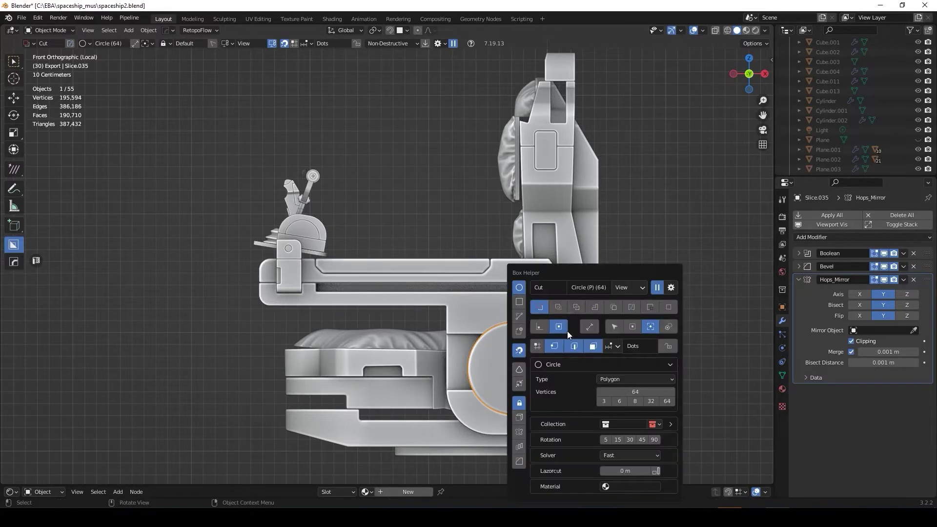
{"action": "left_click", "coordinate": [518, 369]}
{"action": "key", "text": "d"}
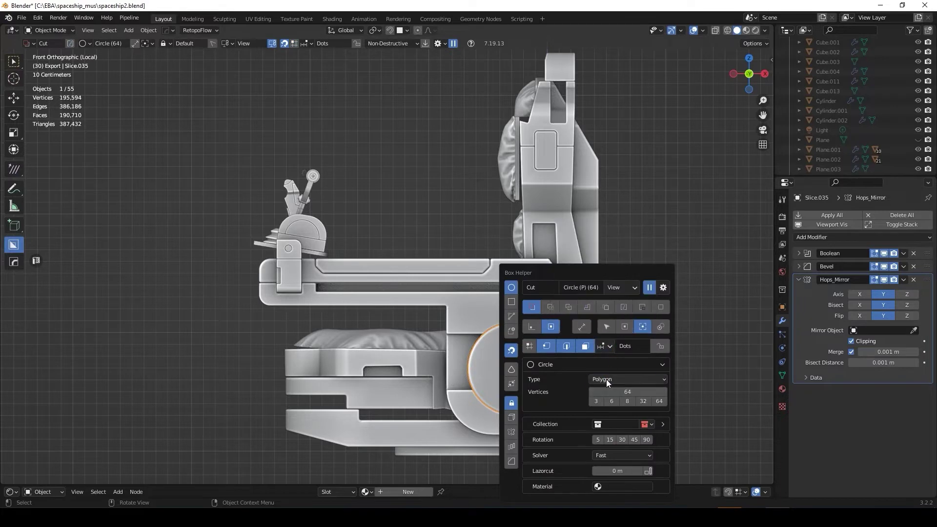
{"action": "left_click", "coordinate": [530, 386]}
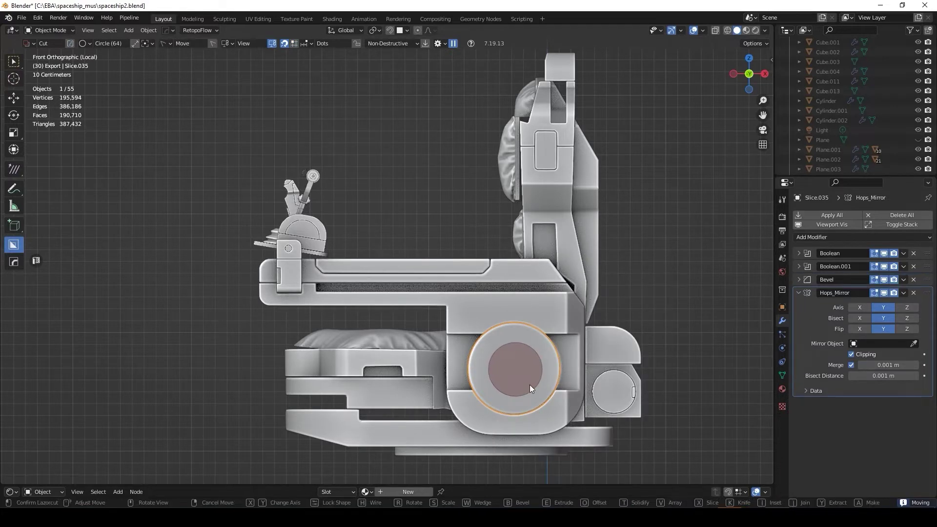
{"action": "mouse_move", "coordinate": [668, 293]}
{"action": "middle_mouse_down"}
{"action": "mouse_move", "coordinate": [690, 339]}
{"action": "mouse_move", "coordinate": [569, 364]}
{"action": "middle_mouse_up"}
{"action": "left_click", "coordinate": [550, 370]}
Step: Box-cut a horizontal slot across the inner circle, scaled along Z
{"action": "key", "text": "KP_3"}
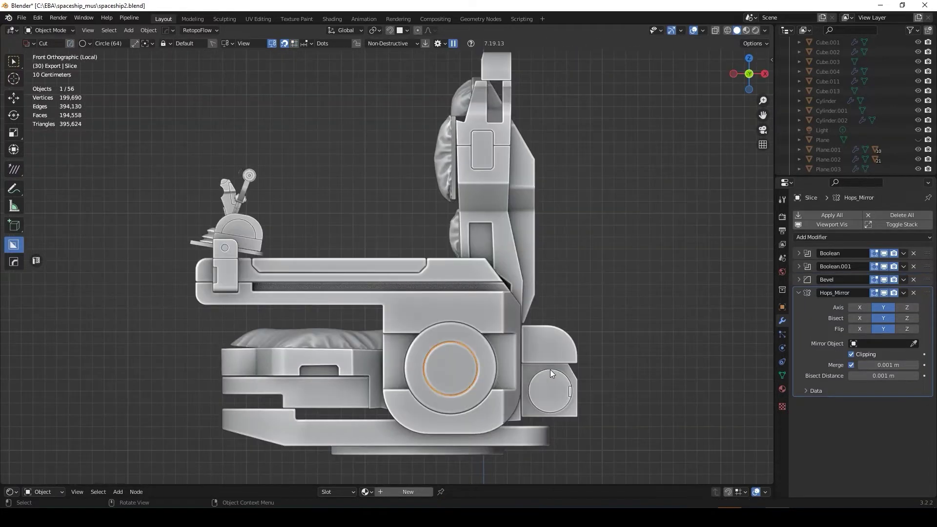
{"action": "scroll", "coordinate": [332, 376], "scroll_direction": "up", "scroll_amount": 5}
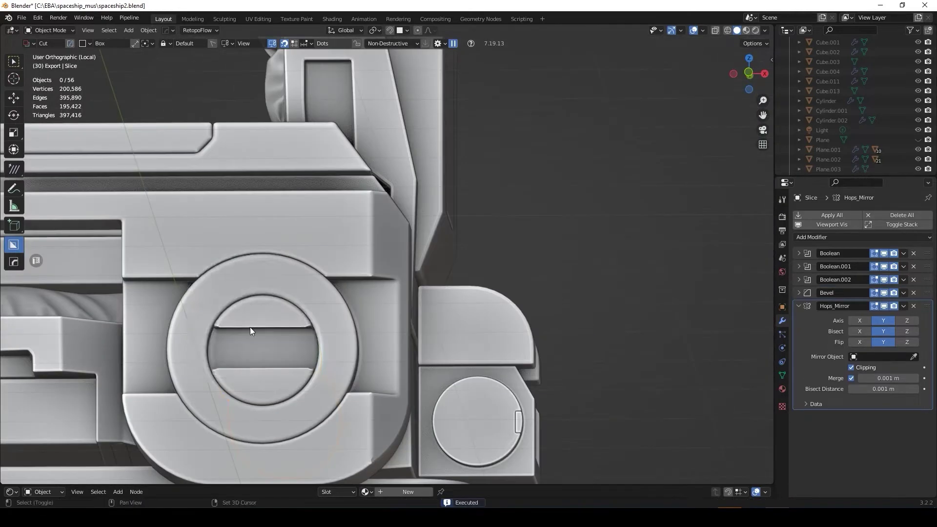
{"action": "left_click_drag", "start_coordinate": [307, 334], "coordinate": [273, 353]}
{"action": "scroll", "coordinate": [273, 352], "scroll_direction": "up", "scroll_amount": 4}
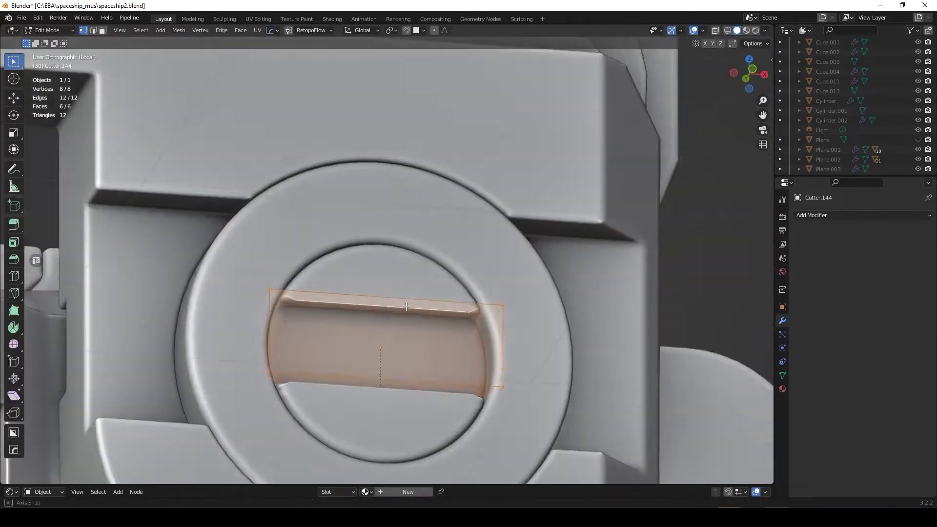
{"action": "key", "text": "s"}
{"action": "key", "text": "z"}
{"action": "left_click", "coordinate": [461, 350]}
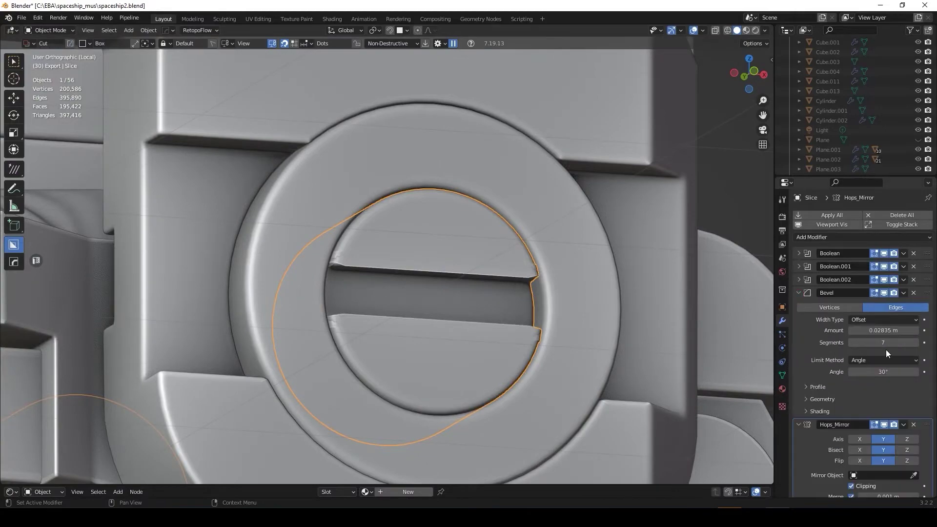
Step: Cut another BoxCutter detail into the lower seat body Cube.009
{"action": "key", "text": "Home"}
{"action": "mouse_move", "coordinate": [584, 257]}
{"action": "middle_mouse_down"}
{"action": "mouse_move", "coordinate": [612, 257]}
{"action": "mouse_move", "coordinate": [520, 326]}
{"action": "mouse_move", "coordinate": [448, 283]}
{"action": "mouse_move", "coordinate": [509, 277]}
{"action": "middle_mouse_up"}
{"action": "left_click", "coordinate": [448, 282]}
{"action": "left_click_drag", "start_coordinate": [484, 332], "coordinate": [657, 231]}
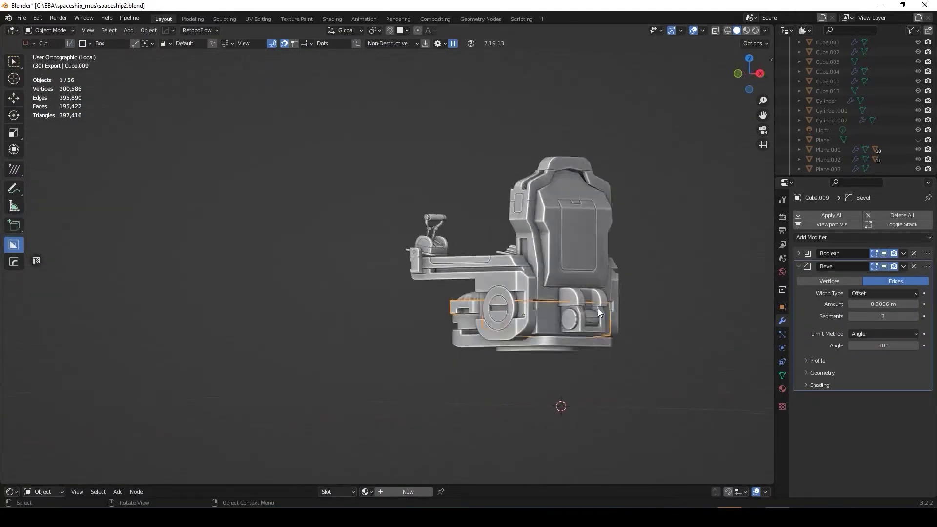
{"action": "left_click", "coordinate": [700, 216]}
{"action": "mouse_move", "coordinate": [701, 216]}
{"action": "middle_mouse_down"}
{"action": "mouse_move", "coordinate": [379, 288]}
{"action": "mouse_move", "coordinate": [529, 286]}
{"action": "mouse_move", "coordinate": [444, 271]}
{"action": "mouse_move", "coordinate": [614, 275]}
{"action": "mouse_move", "coordinate": [446, 429]}
{"action": "mouse_move", "coordinate": [444, 181]}
{"action": "mouse_move", "coordinate": [552, 210]}
{"action": "middle_mouse_up"}
Step: Cut a circular hole into the seat-back shell with a circle cutter
{"action": "left_click", "coordinate": [552, 211]}
{"action": "scroll", "coordinate": [482, 189], "scroll_direction": "up", "scroll_amount": 3}
{"action": "key", "text": "d"}
{"action": "left_click", "coordinate": [478, 172]}
{"action": "left_click_drag", "start_coordinate": [482, 198], "coordinate": [493, 205]}
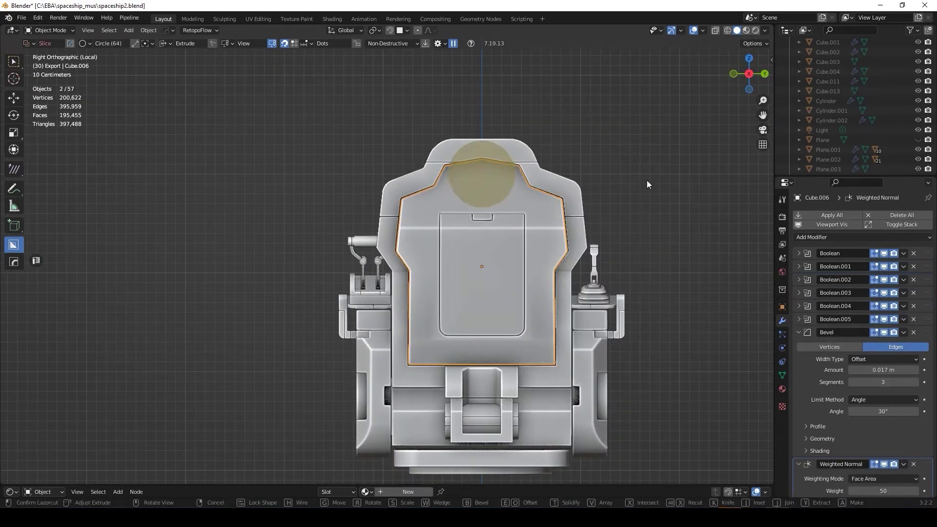
{"action": "left_click", "coordinate": [648, 185]}
{"action": "scroll", "coordinate": [647, 185], "scroll_direction": "down", "scroll_amount": 3}
{"action": "mouse_move", "coordinate": [648, 184]}
{"action": "middle_mouse_down"}
{"action": "mouse_move", "coordinate": [438, 190]}
{"action": "mouse_move", "coordinate": [415, 163]}
{"action": "mouse_move", "coordinate": [445, 240]}
{"action": "middle_mouse_up"}
Step: Draw a box cut on the chair side and orbit to inspect it
{"action": "scroll", "coordinate": [445, 240], "scroll_direction": "up", "scroll_amount": 3}
{"action": "left_click_drag", "start_coordinate": [491, 238], "coordinate": [649, 454]}
{"action": "scroll", "coordinate": [682, 156], "scroll_direction": "down", "scroll_amount": 3}
{"action": "mouse_move", "coordinate": [418, 258]}
{"action": "middle_mouse_down"}
{"action": "mouse_move", "coordinate": [681, 157]}
{"action": "mouse_move", "coordinate": [641, 224]}
{"action": "middle_mouse_up"}
{"action": "scroll", "coordinate": [642, 224], "scroll_direction": "down", "scroll_amount": 2}
{"action": "scroll", "coordinate": [456, 226], "scroll_direction": "up", "scroll_amount": 4}
{"action": "scroll", "coordinate": [470, 444], "scroll_direction": "down", "scroll_amount": 3}
{"action": "mouse_move", "coordinate": [456, 225]}
{"action": "middle_mouse_down"}
{"action": "mouse_move", "coordinate": [471, 444]}
{"action": "mouse_move", "coordinate": [523, 282]}
{"action": "middle_mouse_up"}
Step: Select a cutter slice part, check the chair's back, and save the file
{"action": "scroll", "coordinate": [523, 282], "scroll_direction": "up", "scroll_amount": 2}
{"action": "left_click", "coordinate": [492, 303]}
{"action": "scroll", "coordinate": [491, 298], "scroll_direction": "down", "scroll_amount": 2}
{"action": "mouse_move", "coordinate": [646, 356]}
{"action": "middle_mouse_down"}
{"action": "mouse_move", "coordinate": [562, 273]}
{"action": "mouse_move", "coordinate": [516, 176]}
{"action": "mouse_move", "coordinate": [465, 239]}
{"action": "middle_mouse_up"}
{"action": "scroll", "coordinate": [464, 238], "scroll_direction": "up", "scroll_amount": 2}
{"action": "key", "text": "ctrl+s"}
Step: In side view, box-cut into the seat's back shell piece
{"action": "key", "text": "KP_3"}
{"action": "left_click", "coordinate": [446, 274]}
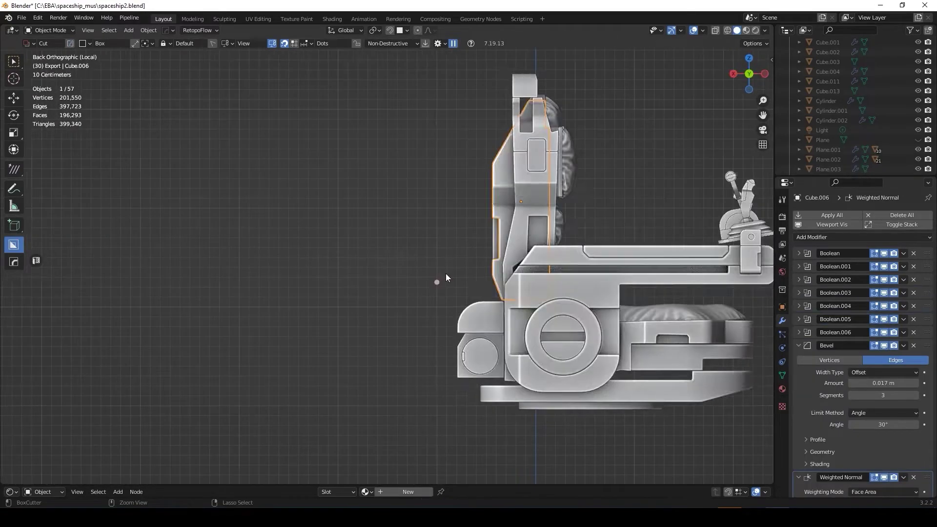
{"action": "scroll", "coordinate": [429, 338], "scroll_direction": "up", "scroll_amount": 2}
{"action": "left_click_drag", "start_coordinate": [443, 336], "coordinate": [614, 306]}
{"action": "left_click", "coordinate": [377, 323]}
{"action": "middle_click_drag", "start_coordinate": [377, 323], "coordinate": [537, 342]}
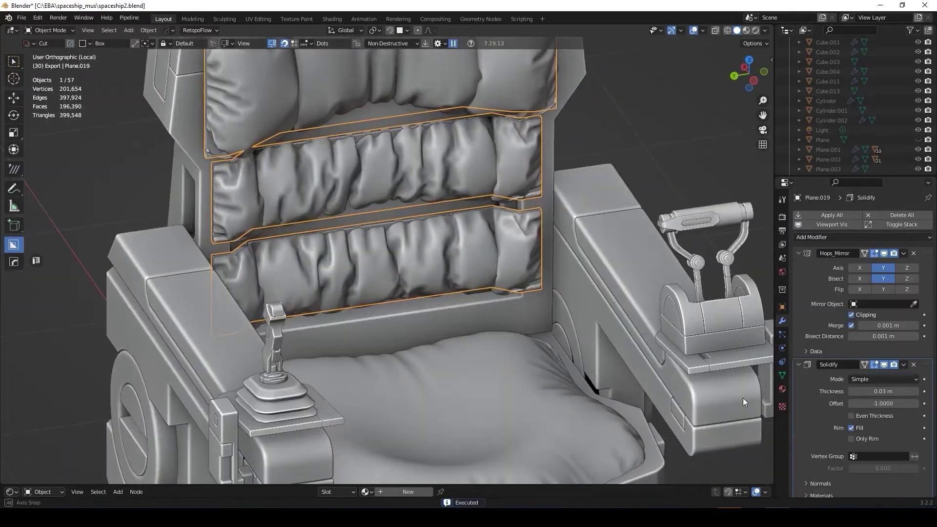
{"action": "scroll", "coordinate": [620, 354], "scroll_direction": "down", "scroll_amount": 5}
{"action": "mouse_move", "coordinate": [620, 354]}
{"action": "middle_mouse_down"}
{"action": "mouse_move", "coordinate": [426, 349]}
{"action": "mouse_move", "coordinate": [617, 346]}
{"action": "mouse_move", "coordinate": [414, 321]}
{"action": "middle_mouse_up"}
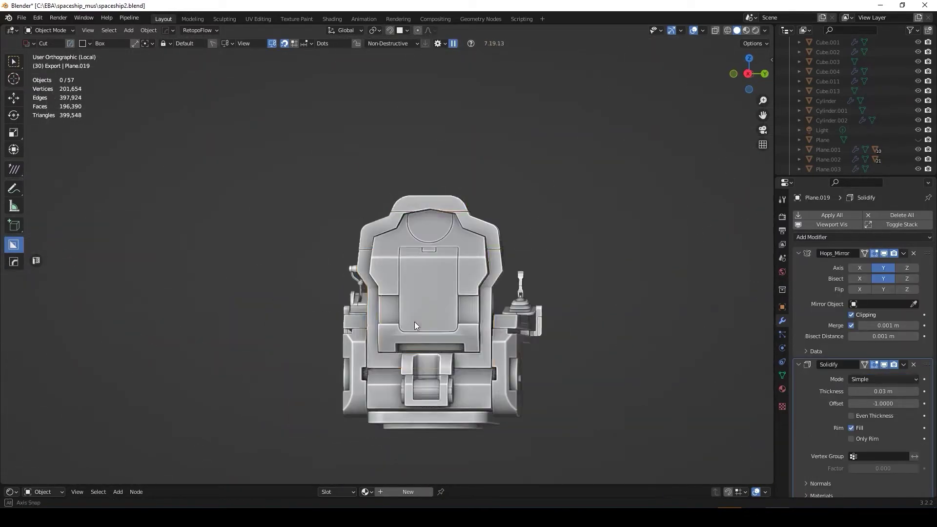
Step: Cut an angled box recess into the seat-back frame piece
{"action": "key", "text": "KP_3"}
{"action": "left_click", "coordinate": [447, 350]}
{"action": "scroll", "coordinate": [447, 351], "scroll_direction": "up", "scroll_amount": 2}
{"action": "left_click_drag", "start_coordinate": [349, 381], "coordinate": [320, 257]}
{"action": "left_click", "coordinate": [370, 277]}
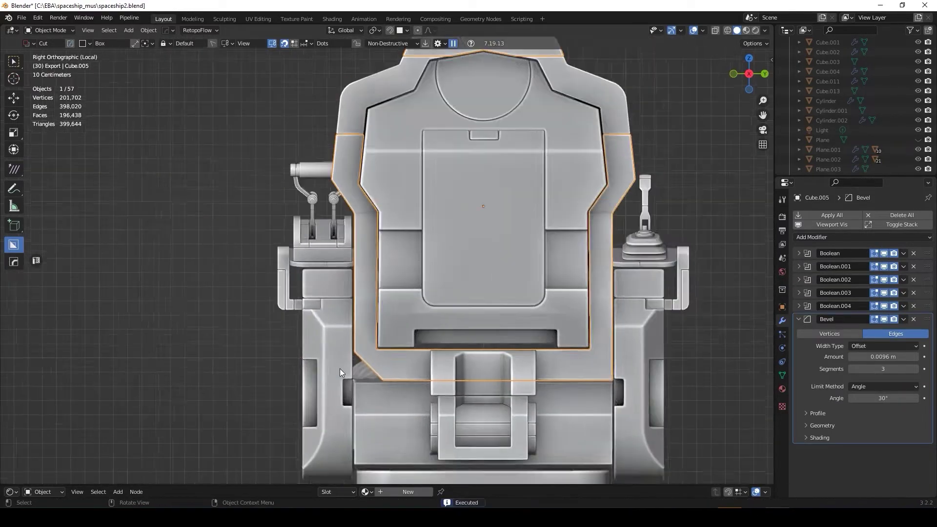
Step: Try a cutter box on the chair's right side, then undo it
{"action": "left_click_drag", "start_coordinate": [553, 362], "coordinate": [621, 416]}
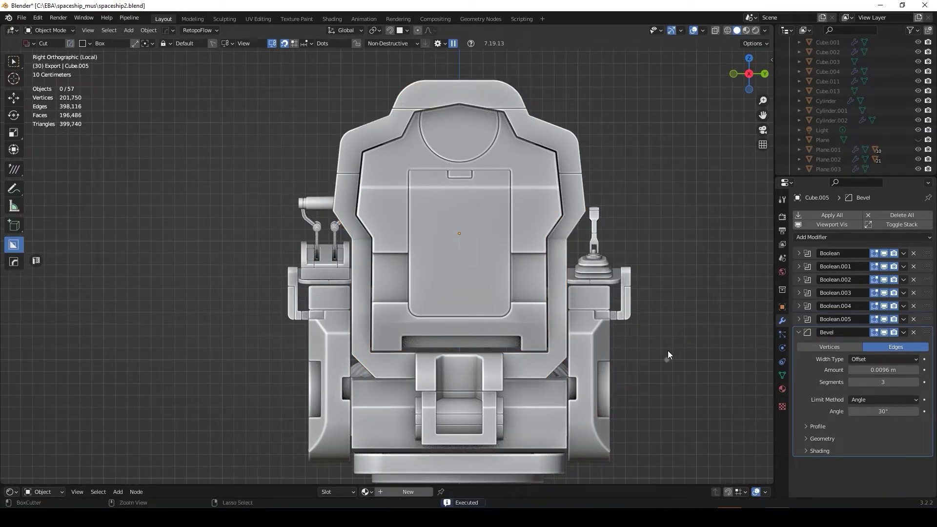
{"action": "key", "text": "g"}
{"action": "scroll", "coordinate": [561, 342], "scroll_direction": "up", "scroll_amount": 5}
{"action": "key", "text": "ctrl+z"}
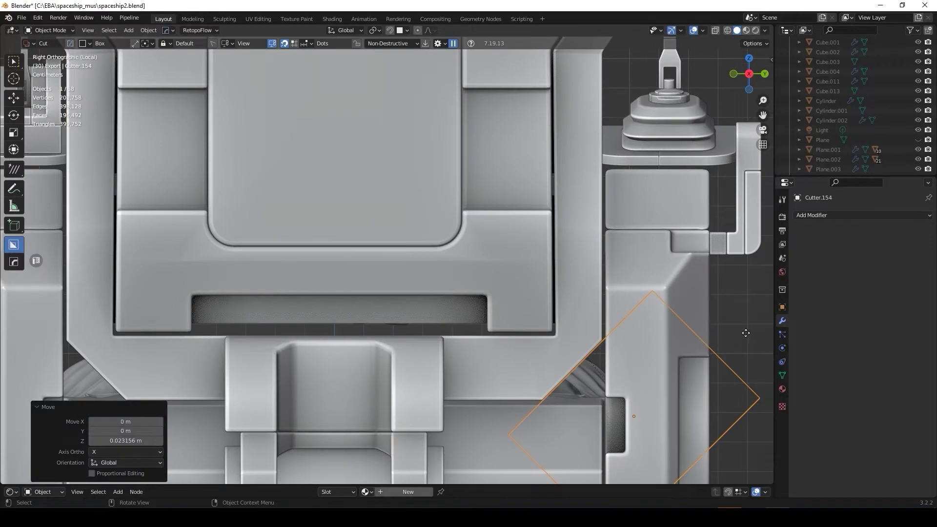
{"action": "key", "text": "ctrl+z"}
{"action": "scroll", "coordinate": [739, 337], "scroll_direction": "down", "scroll_amount": 5}
Step: In front view, draw a rotated cut on the seat and delete the leftover cutter
{"action": "key", "text": "KP_1"}
{"action": "scroll", "coordinate": [666, 313], "scroll_direction": "up", "scroll_amount": 6}
{"action": "left_click_drag", "start_coordinate": [561, 342], "coordinate": [647, 386]}
{"action": "key", "text": "r"}
{"action": "left_click", "coordinate": [647, 386]}
{"action": "mouse_move", "coordinate": [678, 313]}
{"action": "middle_mouse_down"}
{"action": "mouse_move", "coordinate": [462, 336]}
{"action": "mouse_move", "coordinate": [550, 364]}
{"action": "middle_mouse_up"}
{"action": "key", "text": "Delete"}
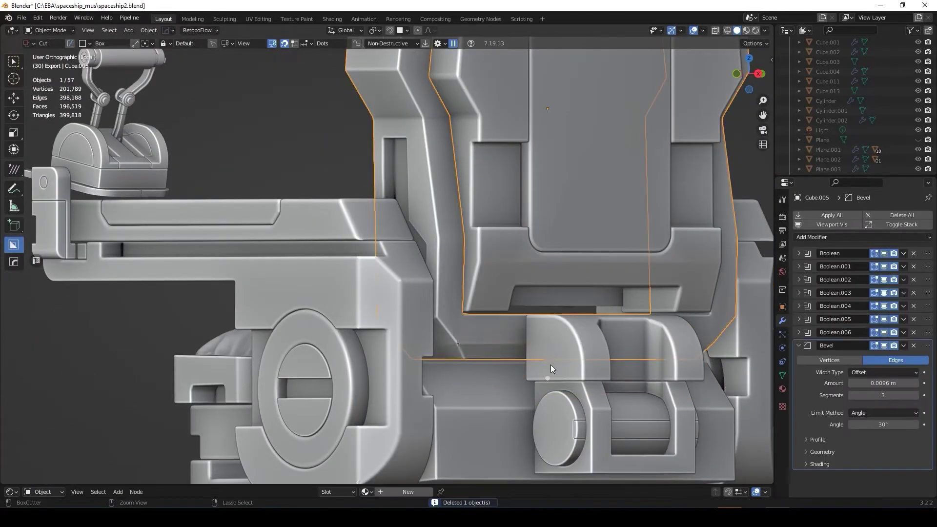
Step: Cut a recess into the seat's side in front ortho view and review the result
{"action": "key", "text": "KP_1"}
{"action": "left_click_drag", "start_coordinate": [658, 388], "coordinate": [699, 385]}
{"action": "mouse_move", "coordinate": [699, 385]}
{"action": "middle_mouse_down"}
{"action": "mouse_move", "coordinate": [544, 281]}
{"action": "mouse_move", "coordinate": [486, 300]}
{"action": "mouse_move", "coordinate": [457, 329]}
{"action": "middle_mouse_up"}
{"action": "key", "text": "ctrl+z"}
{"action": "scroll", "coordinate": [430, 315], "scroll_direction": "down", "scroll_amount": 5}
{"action": "mouse_move", "coordinate": [403, 303]}
{"action": "middle_mouse_down"}
{"action": "mouse_move", "coordinate": [493, 313]}
{"action": "mouse_move", "coordinate": [482, 312]}
{"action": "mouse_move", "coordinate": [521, 347]}
{"action": "middle_mouse_up"}
{"action": "key", "text": "ctrl+z"}
{"action": "scroll", "coordinate": [702, 329], "scroll_direction": "up", "scroll_amount": 3}
{"action": "mouse_move", "coordinate": [701, 329]}
{"action": "middle_mouse_down"}
{"action": "mouse_move", "coordinate": [397, 353]}
{"action": "mouse_move", "coordinate": [427, 425]}
{"action": "mouse_move", "coordinate": [565, 287]}
{"action": "mouse_move", "coordinate": [193, 287]}
{"action": "mouse_move", "coordinate": [646, 291]}
{"action": "mouse_move", "coordinate": [527, 295]}
{"action": "mouse_move", "coordinate": [657, 306]}
{"action": "mouse_move", "coordinate": [421, 300]}
{"action": "mouse_move", "coordinate": [267, 105]}
{"action": "middle_mouse_up"}
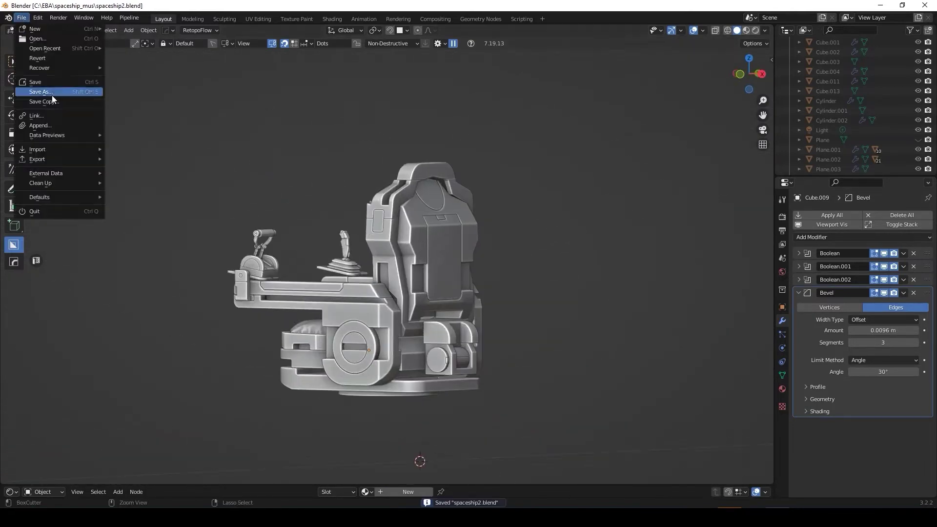
Step: Save the project as spaceship3.blend
{"action": "left_click", "coordinate": [40, 92]}
{"action": "key", "text": "KP_Add"}
{"action": "key", "text": "Return"}
Step: Convert the selected seat parts to mesh
{"action": "left_click", "coordinate": [496, 319]}
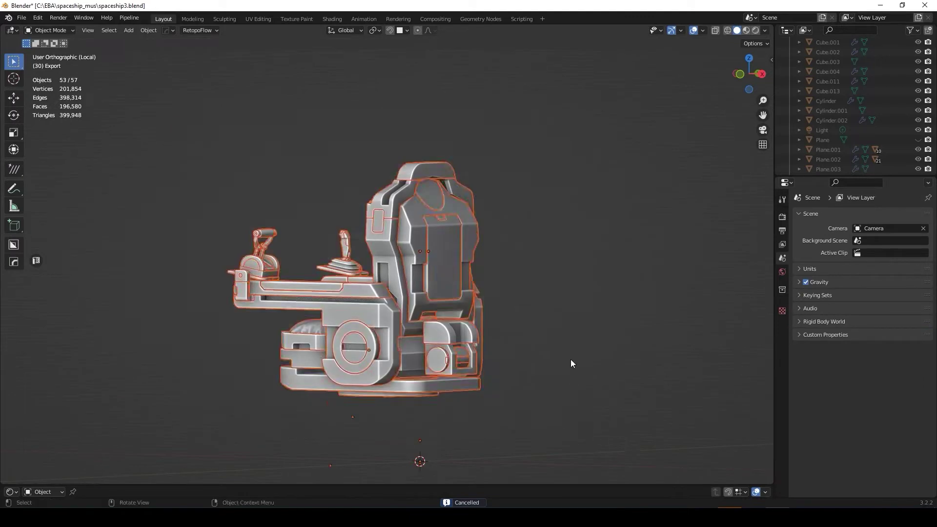
{"action": "scroll", "coordinate": [586, 372], "scroll_direction": "down", "scroll_amount": 3}
{"action": "right_click", "coordinate": [501, 367]}
{"action": "left_click", "coordinate": [498, 323]}
{"action": "mouse_move", "coordinate": [495, 285]}
{"action": "middle_mouse_down"}
{"action": "mouse_move", "coordinate": [509, 289]}
{"action": "mouse_move", "coordinate": [494, 309]}
{"action": "mouse_move", "coordinate": [605, 317]}
{"action": "mouse_move", "coordinate": [373, 330]}
{"action": "mouse_move", "coordinate": [353, 419]}
{"action": "mouse_move", "coordinate": [480, 343]}
{"action": "mouse_move", "coordinate": [297, 324]}
{"action": "mouse_move", "coordinate": [356, 347]}
{"action": "mouse_move", "coordinate": [475, 299]}
{"action": "mouse_move", "coordinate": [613, 320]}
{"action": "middle_mouse_up"}
Step: Rotate a subset of the seat parts around X, then clear the selection
{"action": "left_click", "coordinate": [494, 310]}
{"action": "key", "text": "r"}
{"action": "key", "text": "x"}
{"action": "left_click", "coordinate": [605, 317]}
{"action": "key", "text": "alt+a"}
{"action": "left_click", "coordinate": [353, 419]}
{"action": "scroll", "coordinate": [353, 419], "scroll_direction": "down", "scroll_amount": 5}
{"action": "left_click", "coordinate": [297, 324]}
Step: Add a Plain Axes empty at the 3D cursor and scale it up
{"action": "key", "text": "shift+a"}
{"action": "left_click", "coordinate": [605, 359]}
{"action": "key", "text": "s"}
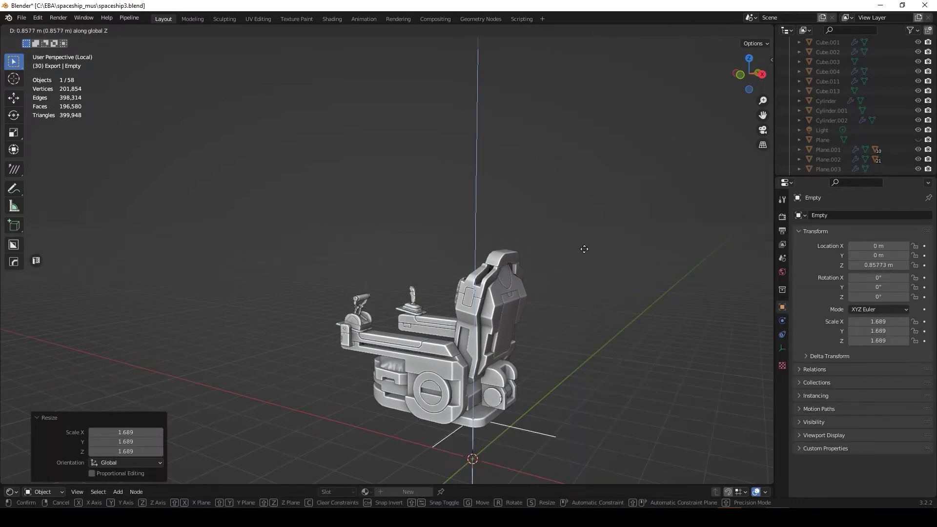
{"action": "middle_click_drag", "start_coordinate": [537, 160], "coordinate": [549, 276]}
Step: Parent every seat part to the new empty with Ctrl+P > Object
{"action": "key", "text": "ctrl+i"}
{"action": "key", "text": "ctrl+p"}
{"action": "left_click", "coordinate": [529, 268]}
{"action": "key", "text": "ctrl+p"}
{"action": "left_click", "coordinate": [539, 283]}
{"action": "middle_click_drag", "start_coordinate": [544, 259], "coordinate": [689, 292], "text": "alt"}
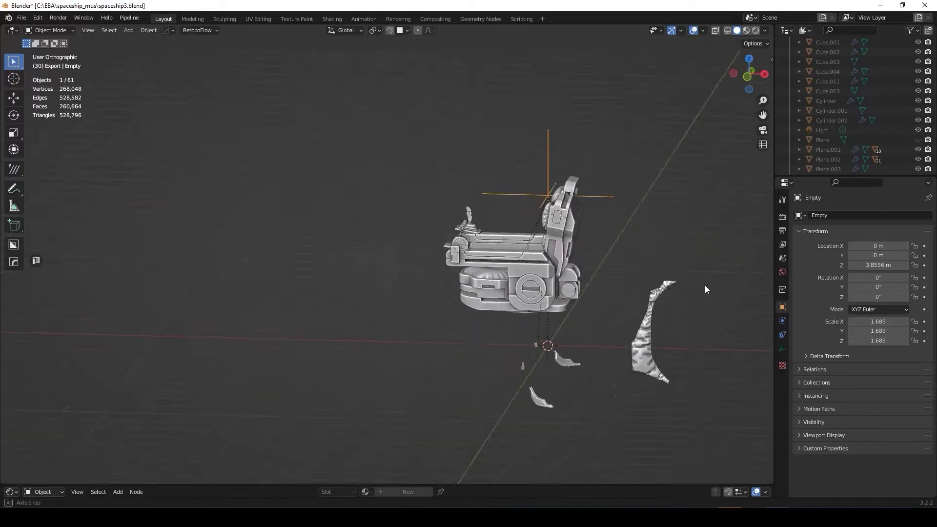
{"action": "mouse_move", "coordinate": [677, 222]}
{"action": "middle_mouse_down", "text": "alt"}
{"action": "mouse_move", "coordinate": [603, 259]}
{"action": "mouse_move", "coordinate": [553, 257]}
{"action": "mouse_move", "coordinate": [506, 117]}
{"action": "middle_mouse_up", "text": "alt"}
Step: Unhide the cockpit room and scale the seat's empty down to 0.715
{"action": "key", "text": "alt+h"}
{"action": "key", "text": "s"}
{"action": "left_click", "coordinate": [561, 254]}
{"action": "left_click_drag", "start_coordinate": [506, 118], "coordinate": [642, 239]}
{"action": "scroll", "coordinate": [885, 86], "scroll_direction": "down", "scroll_amount": 10}
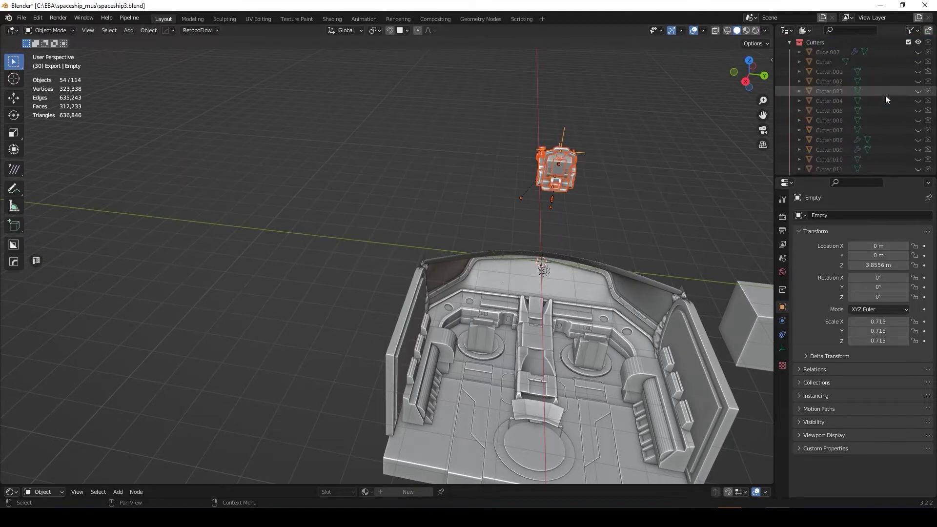
Step: Move the seat objects into the chair collection and delete the placeholder cube
{"action": "left_click_drag", "start_coordinate": [824, 69], "coordinate": [825, 166]}
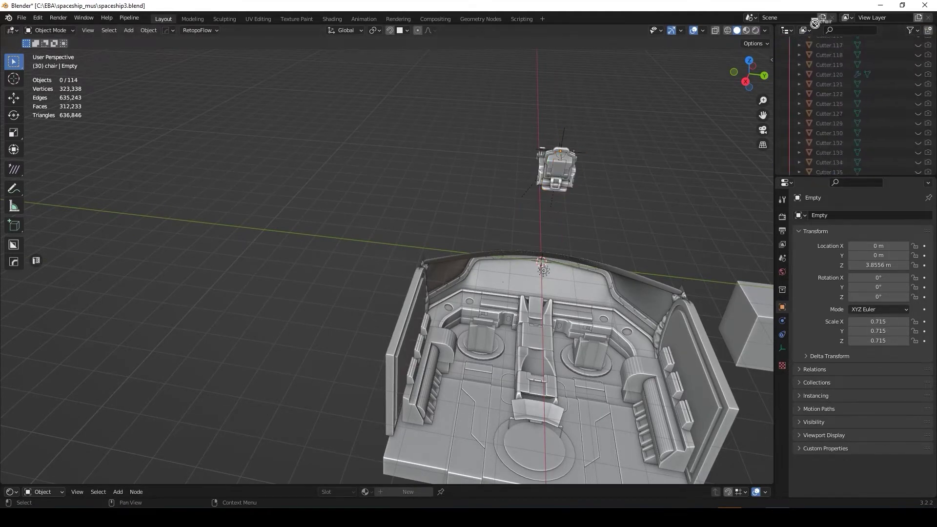
{"action": "left_click_drag", "start_coordinate": [814, 23], "coordinate": [827, 28]}
{"action": "key", "text": "Delete"}
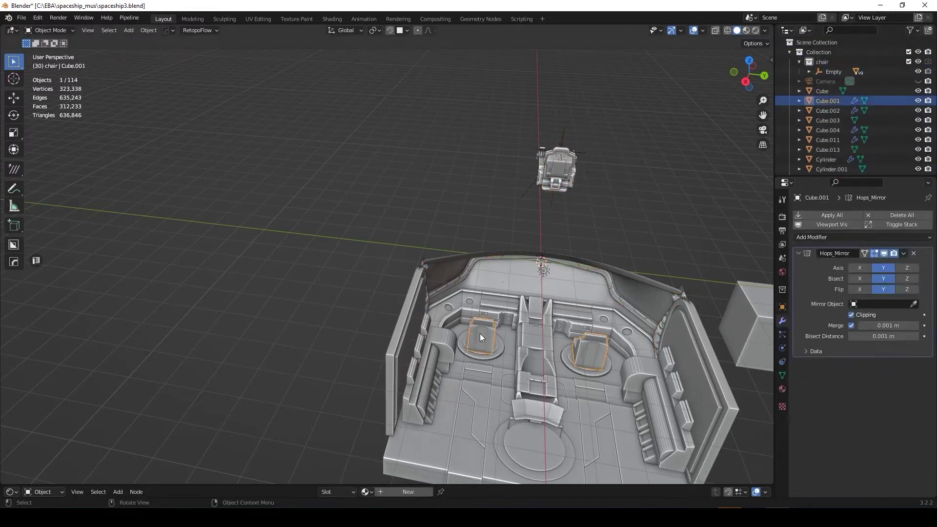
Step: Select the whole seat and drop it onto the cockpit floor
{"action": "middle_click_drag", "start_coordinate": [480, 333], "coordinate": [493, 127]}
{"action": "left_click_drag", "start_coordinate": [492, 128], "coordinate": [623, 205]}
{"action": "key", "text": "g"}
{"action": "left_click", "coordinate": [552, 315]}
{"action": "middle_click_drag", "start_coordinate": [553, 315], "coordinate": [488, 293]}
{"action": "key", "text": "KP_7"}
Step: Centre the seat over the floor pad circle in top view
{"action": "key", "text": "g"}
{"action": "middle_click_drag", "start_coordinate": [613, 392], "coordinate": [488, 317]}
{"action": "key", "text": "KP_7"}
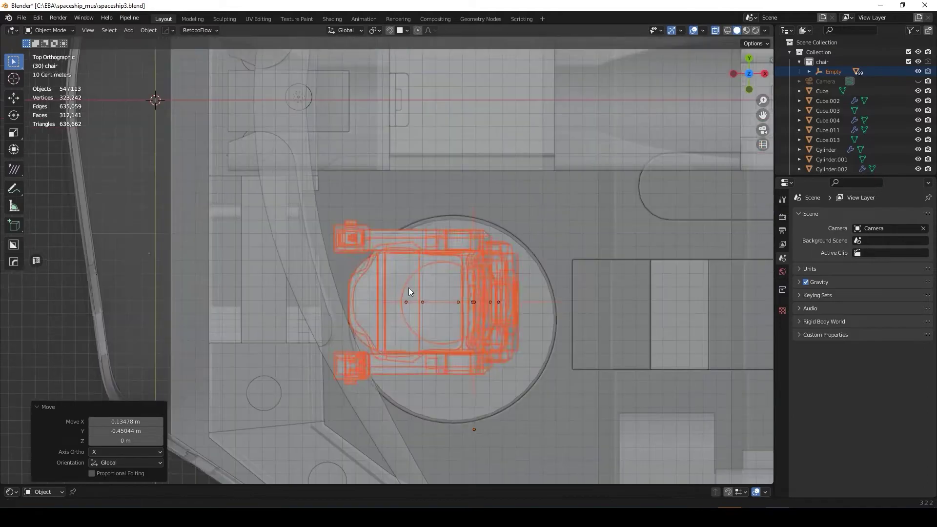
{"action": "key", "text": "g"}
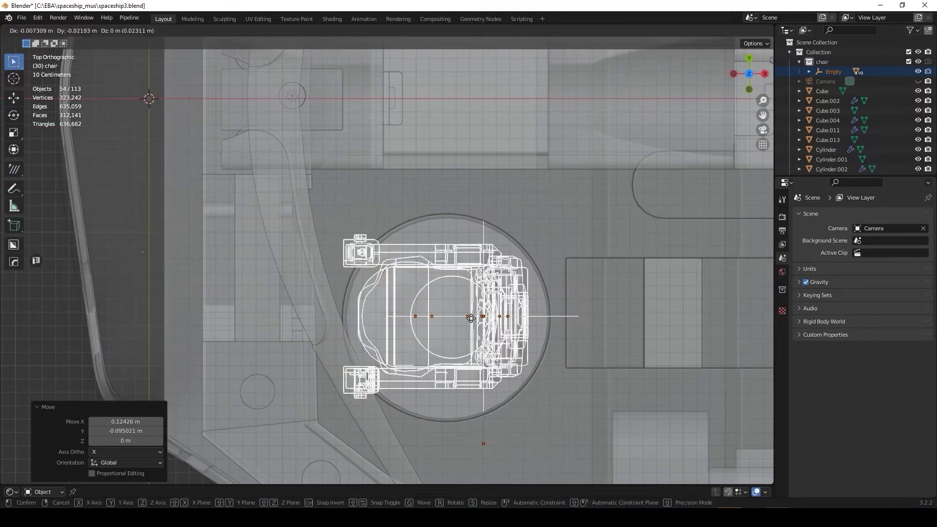
{"action": "left_click", "coordinate": [472, 317]}
{"action": "mouse_move", "coordinate": [472, 316]}
{"action": "middle_mouse_down"}
{"action": "mouse_move", "coordinate": [438, 336]}
{"action": "mouse_move", "coordinate": [545, 349]}
{"action": "mouse_move", "coordinate": [435, 366]}
{"action": "mouse_move", "coordinate": [511, 293]}
{"action": "middle_mouse_up"}
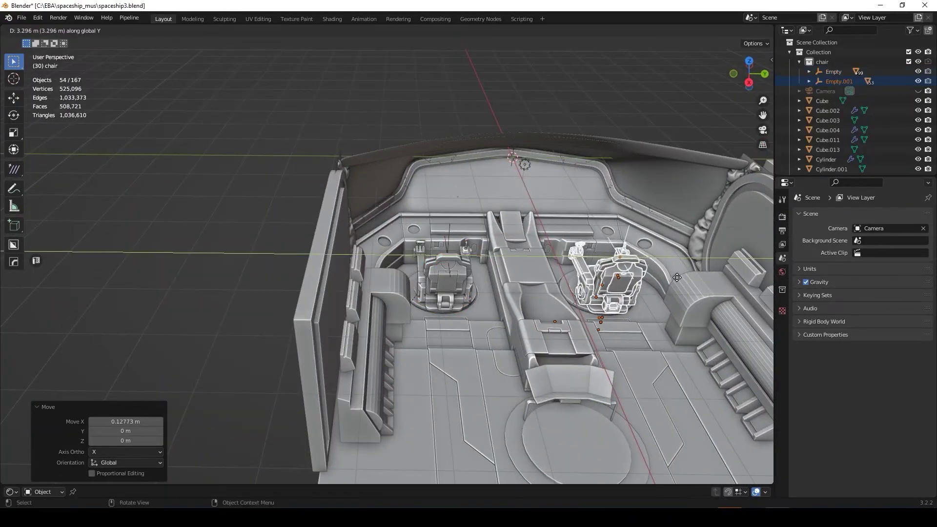
Step: Duplicate the seat across the cockpit and onto the front pad
{"action": "left_click", "coordinate": [677, 277]}
{"action": "key", "text": "KP_Decimal"}
{"action": "scroll", "coordinate": [571, 252], "scroll_direction": "down", "scroll_amount": 8}
{"action": "mouse_move", "coordinate": [571, 251]}
{"action": "middle_mouse_down"}
{"action": "mouse_move", "coordinate": [570, 359]}
{"action": "mouse_move", "coordinate": [593, 330]}
{"action": "mouse_move", "coordinate": [499, 335]}
{"action": "mouse_move", "coordinate": [576, 303]}
{"action": "middle_mouse_up"}
{"action": "key", "text": "shift+d"}
{"action": "left_click", "coordinate": [518, 330]}
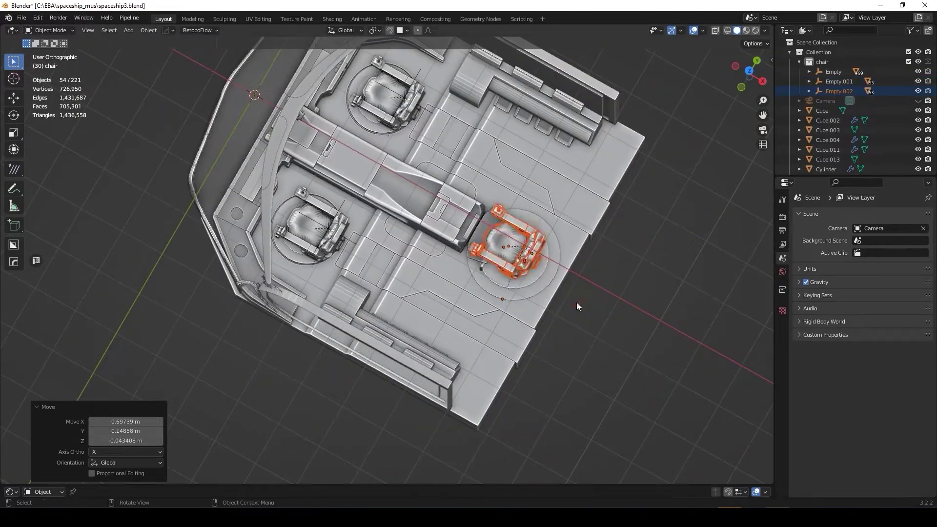
Step: Lower the third seat slightly along Z
{"action": "key", "text": "KP_7"}
{"action": "scroll", "coordinate": [566, 283], "scroll_direction": "up", "scroll_amount": 5}
{"action": "key", "text": "g"}
{"action": "key", "text": "z"}
{"action": "left_click", "coordinate": [593, 265]}
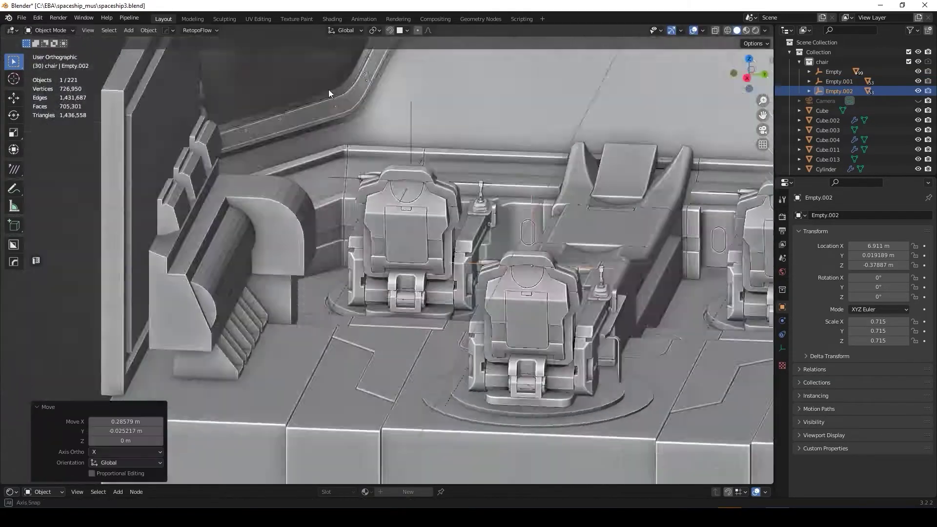
{"action": "middle_click_drag", "start_coordinate": [592, 264], "coordinate": [536, 290]}
Step: Move the front seat forward along X and try rotating a rear seat, then cancel
{"action": "key", "text": "KP_0"}
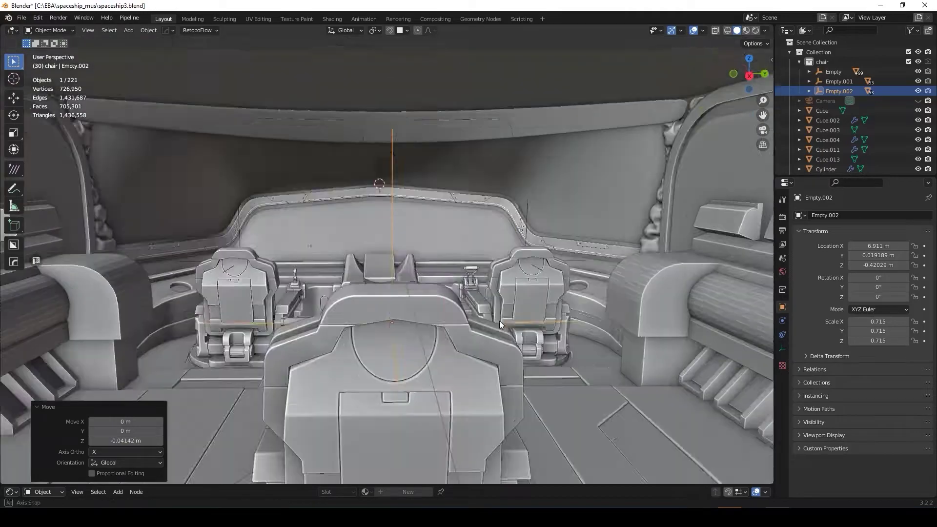
{"action": "key", "text": "g"}
{"action": "key", "text": "x"}
{"action": "left_click", "coordinate": [482, 265]}
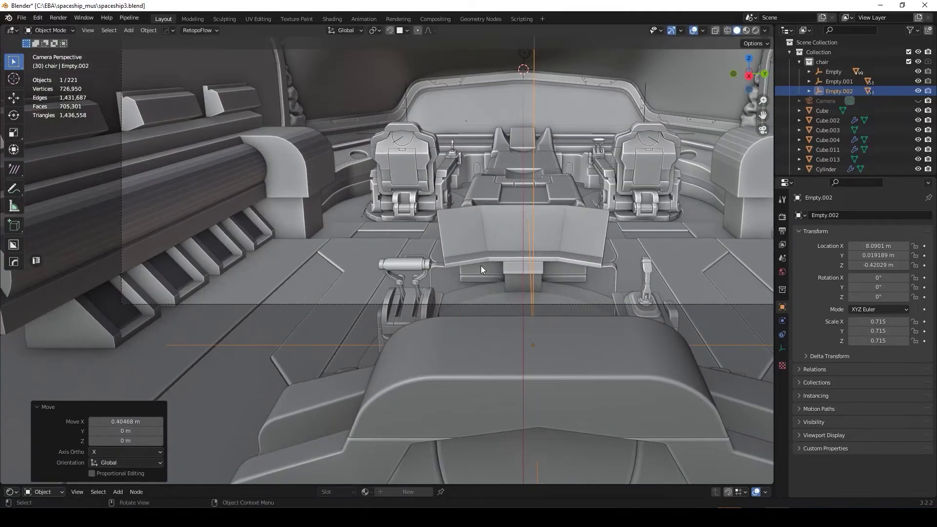
{"action": "key", "text": "KP_0"}
{"action": "left_click", "coordinate": [528, 115]}
{"action": "key", "text": "r"}
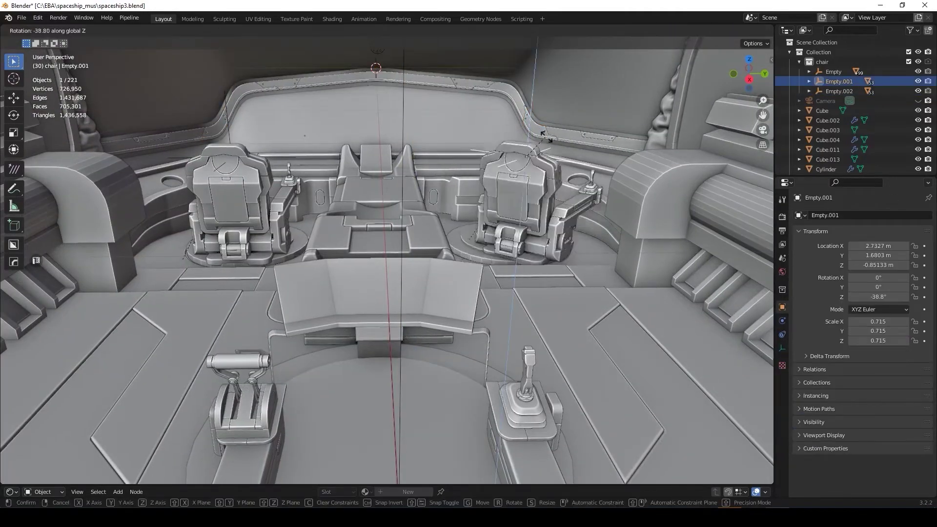
{"action": "key", "text": "Escape"}
{"action": "middle_click_drag", "start_coordinate": [552, 146], "coordinate": [557, 188]}
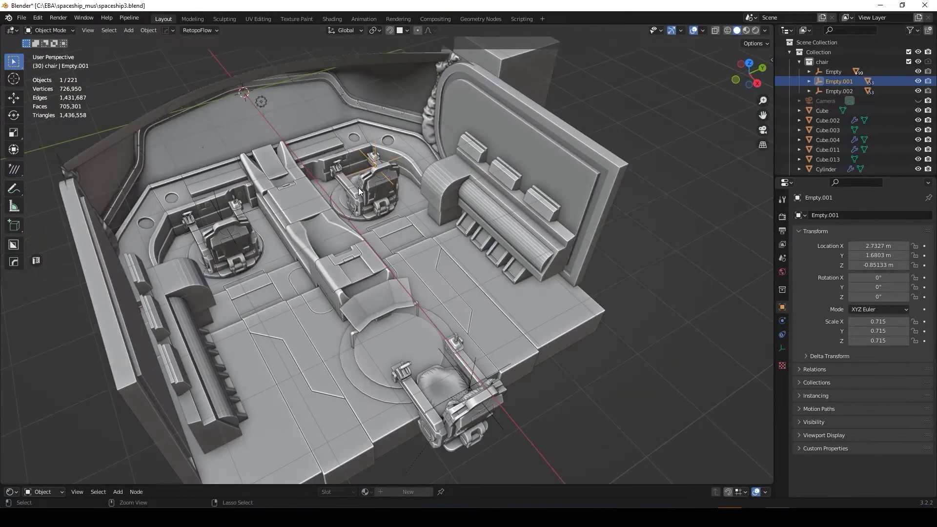
Step: Undo the duplicated seats and clear the parent, keeping transforms
{"action": "key", "text": "ctrl+z"}
{"action": "key", "text": "ctrl+z"}
{"action": "key", "text": "alt+p"}
{"action": "left_click", "coordinate": [362, 183]}
Step: Move the empty along X to X -0.40886 m, centred under the seat
{"action": "key", "text": "KP_Decimal"}
{"action": "key", "text": "KP_7"}
{"action": "left_click", "coordinate": [520, 238]}
{"action": "key", "text": "g"}
{"action": "key", "text": "x"}
{"action": "key", "text": "Return"}
{"action": "mouse_move", "coordinate": [344, 62]}
{"action": "middle_mouse_down"}
{"action": "mouse_move", "coordinate": [426, 162]}
{"action": "mouse_move", "coordinate": [300, 189]}
{"action": "mouse_move", "coordinate": [398, 206]}
{"action": "mouse_move", "coordinate": [384, 209]}
{"action": "middle_mouse_up"}
Step: Re-parent all seat parts to the recentred empty
{"action": "key", "text": "KP_7"}
{"action": "key", "text": "ctrl+p"}
{"action": "left_click", "coordinate": [438, 227]}
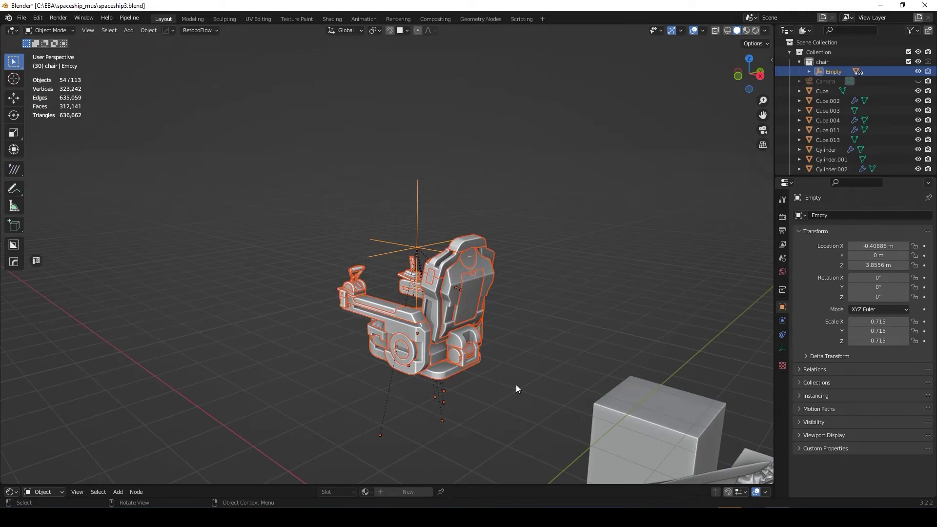
Step: From the top view, move the seat's Empty into the ship, centred over a cockpit floor pad
{"action": "scroll", "coordinate": [516, 385], "scroll_direction": "down", "scroll_amount": 3}
{"action": "key", "text": "KP_7"}
{"action": "key", "text": "g"}
{"action": "left_click", "coordinate": [447, 306]}
{"action": "scroll", "coordinate": [472, 323], "scroll_direction": "up", "scroll_amount": 4}
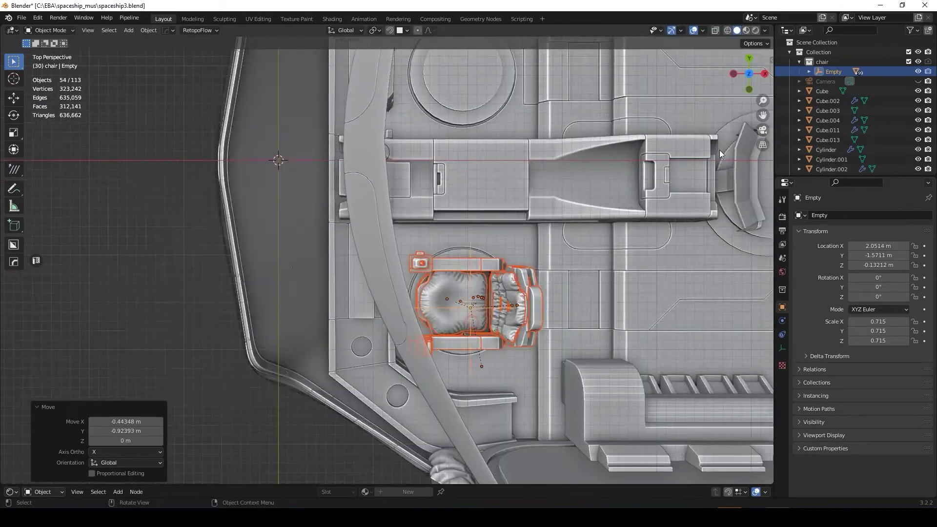
{"action": "scroll", "coordinate": [473, 325], "scroll_direction": "up", "scroll_amount": 4}
{"action": "key", "text": "KP_5"}
{"action": "key", "text": "g"}
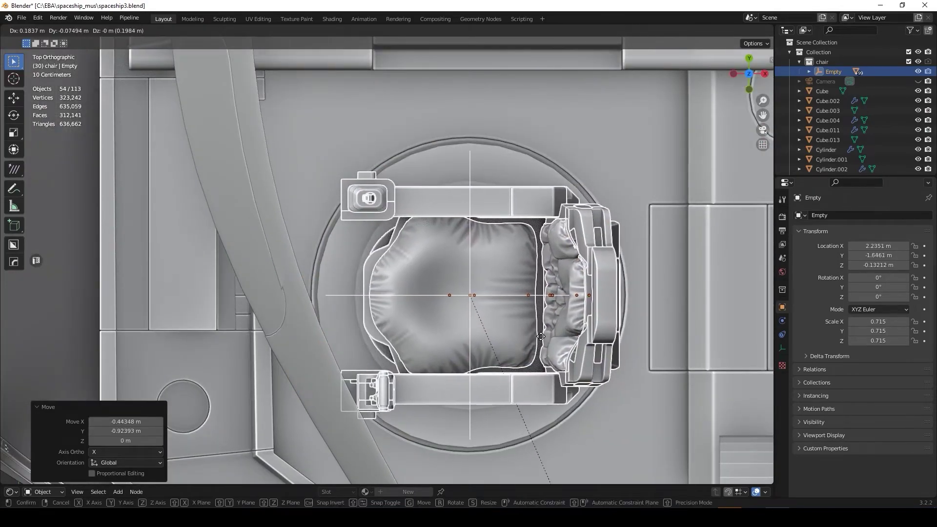
{"action": "left_click", "coordinate": [541, 336]}
Step: Lower the seat along Z so it rests on the floor pad
{"action": "mouse_move", "coordinate": [540, 334]}
{"action": "middle_mouse_down"}
{"action": "mouse_move", "coordinate": [537, 373]}
{"action": "mouse_move", "coordinate": [438, 215]}
{"action": "middle_mouse_up"}
{"action": "key", "text": "g"}
{"action": "key", "text": "z"}
{"action": "left_click", "coordinate": [439, 263]}
{"action": "mouse_move", "coordinate": [439, 264]}
{"action": "middle_mouse_down"}
{"action": "mouse_move", "coordinate": [485, 338]}
{"action": "mouse_move", "coordinate": [273, 455]}
{"action": "mouse_move", "coordinate": [488, 378]}
{"action": "mouse_move", "coordinate": [493, 395]}
{"action": "middle_mouse_up"}
{"action": "scroll", "coordinate": [489, 378], "scroll_direction": "down", "scroll_amount": 3}
{"action": "scroll", "coordinate": [537, 374], "scroll_direction": "down", "scroll_amount": 5}
Step: Duplicate the seat along Y onto the opposite pad and fine-tune its sideways position
{"action": "key", "text": "shift+d"}
{"action": "key", "text": "y"}
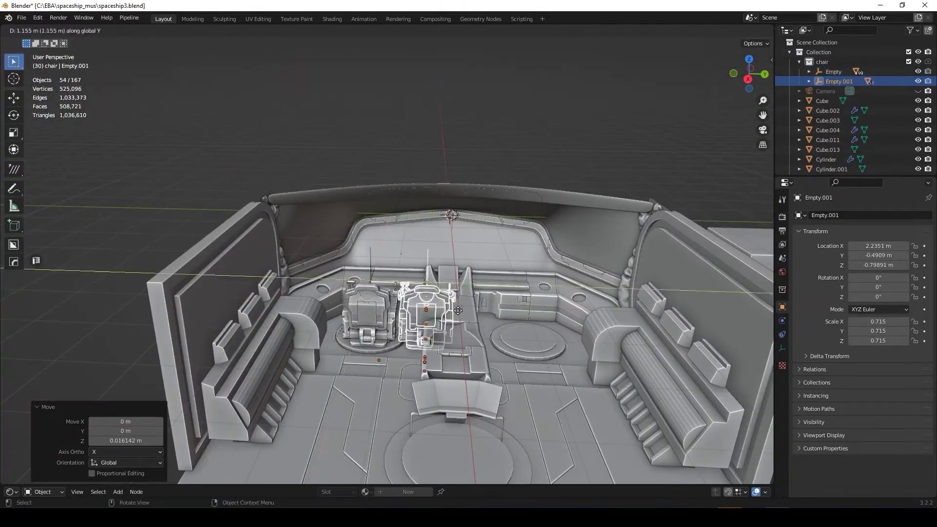
{"action": "left_click", "coordinate": [458, 310]}
{"action": "key", "text": "KP_7"}
{"action": "key", "text": "KP_Decimal"}
{"action": "key", "text": "g"}
{"action": "key", "text": "y"}
{"action": "left_click", "coordinate": [484, 350]}
{"action": "scroll", "coordinate": [485, 349], "scroll_direction": "down", "scroll_amount": 5}
{"action": "mouse_move", "coordinate": [485, 349]}
{"action": "middle_mouse_down"}
{"action": "mouse_move", "coordinate": [476, 255]}
{"action": "mouse_move", "coordinate": [634, 317]}
{"action": "middle_mouse_up"}
Step: Duplicate the seat again and place the third copy on the front pad, adjusting along X
{"action": "key", "text": "shift+d"}
{"action": "key", "text": "KP_7"}
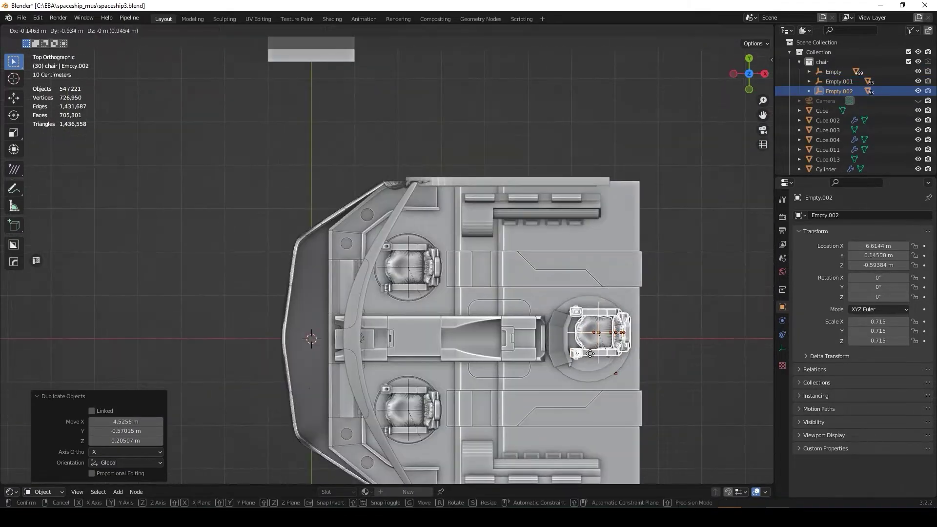
{"action": "left_click", "coordinate": [590, 353]}
{"action": "scroll", "coordinate": [591, 354], "scroll_direction": "up", "scroll_amount": 3}
{"action": "key", "text": "g"}
{"action": "key", "text": "KP_0"}
{"action": "key", "text": "x"}
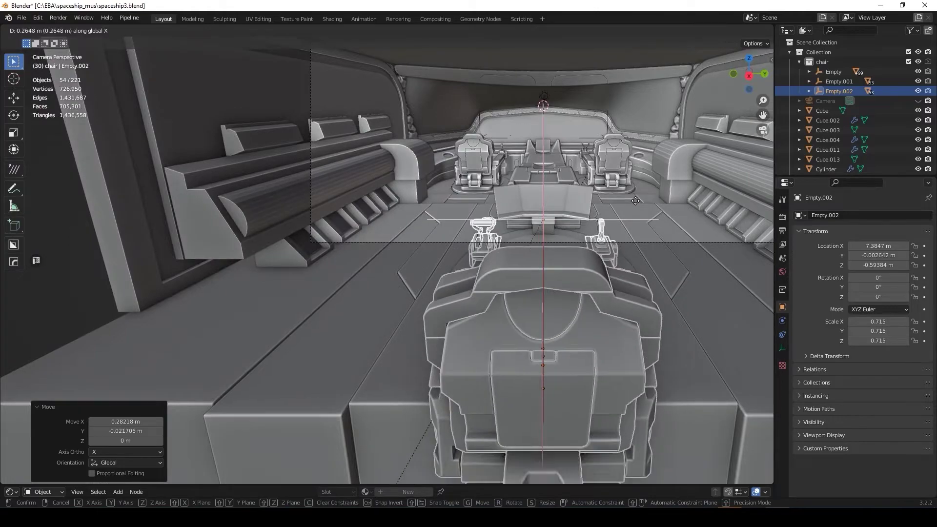
{"action": "left_click", "coordinate": [635, 201]}
Step: Rotate one rear seat around Z to angle it inward
{"action": "left_click", "coordinate": [610, 161]}
{"action": "key", "text": "r"}
{"action": "key", "text": "z"}
{"action": "left_click", "coordinate": [610, 161]}
{"action": "key", "text": "KP_7"}
{"action": "key", "text": "r"}
{"action": "key", "text": "z"}
{"action": "key", "text": "Escape"}
{"action": "mouse_move", "coordinate": [454, 262]}
{"action": "middle_mouse_down"}
{"action": "mouse_move", "coordinate": [505, 193]}
{"action": "mouse_move", "coordinate": [491, 262]}
{"action": "mouse_move", "coordinate": [695, 150]}
{"action": "mouse_move", "coordinate": [563, 323]}
{"action": "mouse_move", "coordinate": [351, 221]}
{"action": "mouse_move", "coordinate": [291, 173]}
{"action": "middle_mouse_up"}
Step: Rotate the other rear seat inward around Z to -11.9°
{"action": "key", "text": "alt+a"}
{"action": "left_click", "coordinate": [291, 174]}
{"action": "key", "text": "r"}
{"action": "key", "text": "z"}
{"action": "left_click", "coordinate": [330, 196]}
{"action": "middle_click_drag", "start_coordinate": [330, 196], "coordinate": [689, 224]}
{"action": "key", "text": "r"}
{"action": "key", "text": "z"}
{"action": "left_click", "coordinate": [689, 224]}
Step: Check the three seats through the scene camera view
{"action": "key", "text": "KP_0"}
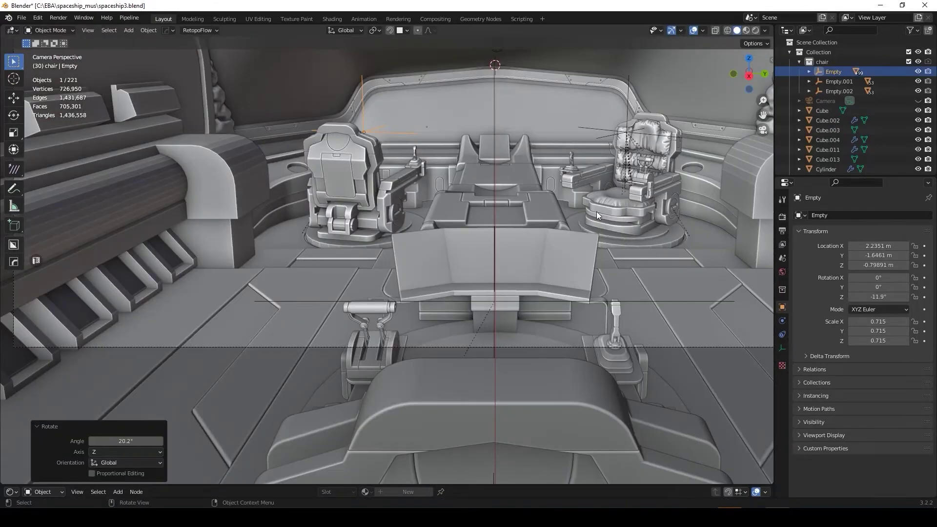
{"action": "mouse_move", "coordinate": [588, 212]}
{"action": "middle_mouse_down"}
{"action": "mouse_move", "coordinate": [382, 288]}
{"action": "mouse_move", "coordinate": [346, 267]}
{"action": "middle_mouse_up"}
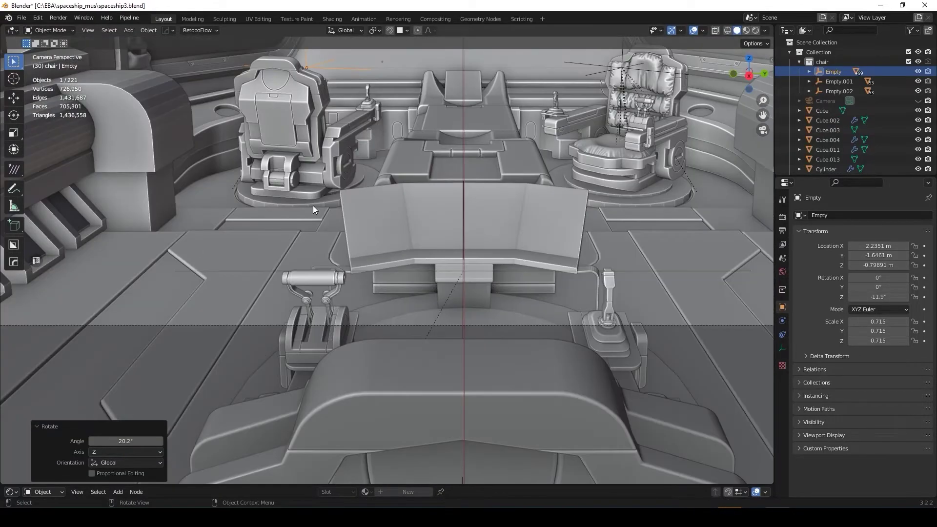
{"action": "scroll", "coordinate": [445, 188], "scroll_direction": "down", "scroll_amount": 3}
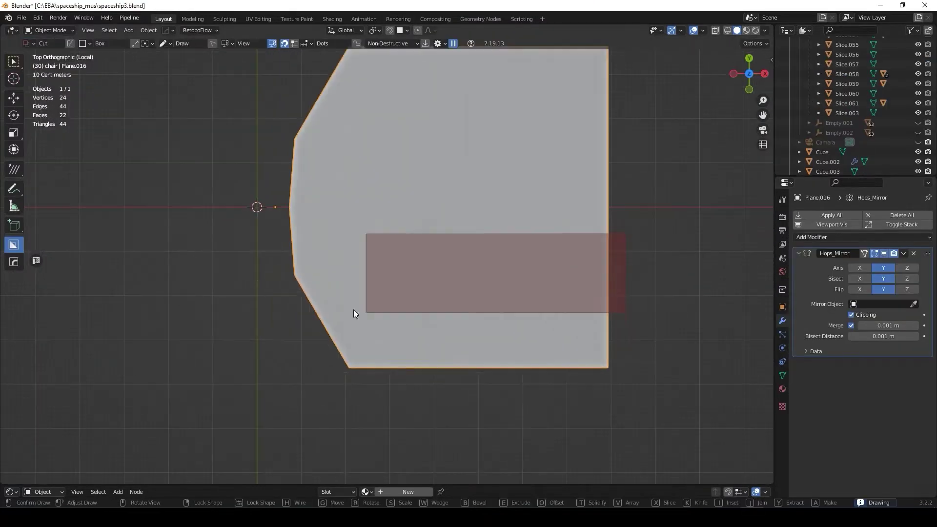
Step: Draw an Ngon BoxCutter shape cutting mirrored chamfered grooves into the slab
{"action": "left_click", "coordinate": [608, 229]}
{"action": "left_click", "coordinate": [328, 230]}
{"action": "left_click", "coordinate": [329, 269]}
{"action": "left_click", "coordinate": [359, 322]}
{"action": "left_click", "coordinate": [608, 320]}
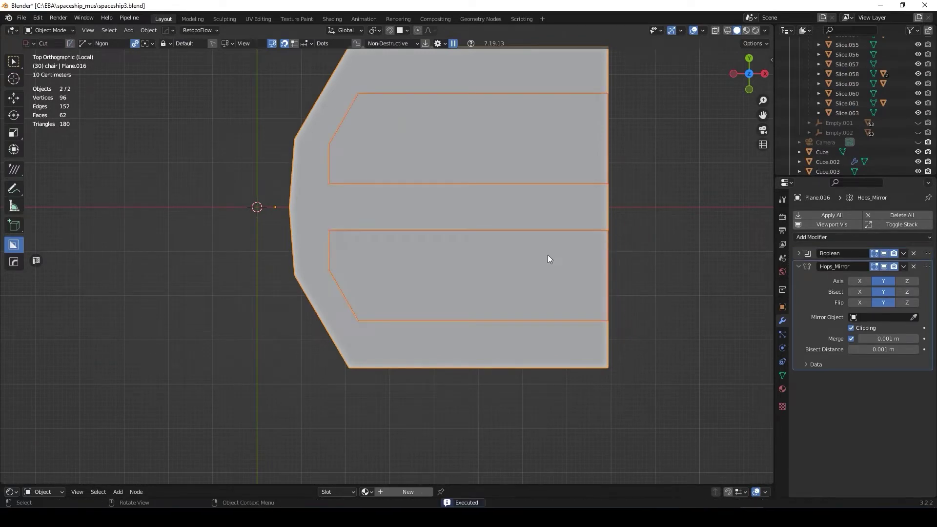
Step: Add a HardOps bevel to the slab edges with 7 segments
{"action": "key", "text": "ctrl+b"}
{"action": "left_click", "coordinate": [455, 230]}
{"action": "middle_click_drag", "start_coordinate": [455, 230], "coordinate": [543, 208]}
{"action": "left_click", "coordinate": [799, 364]}
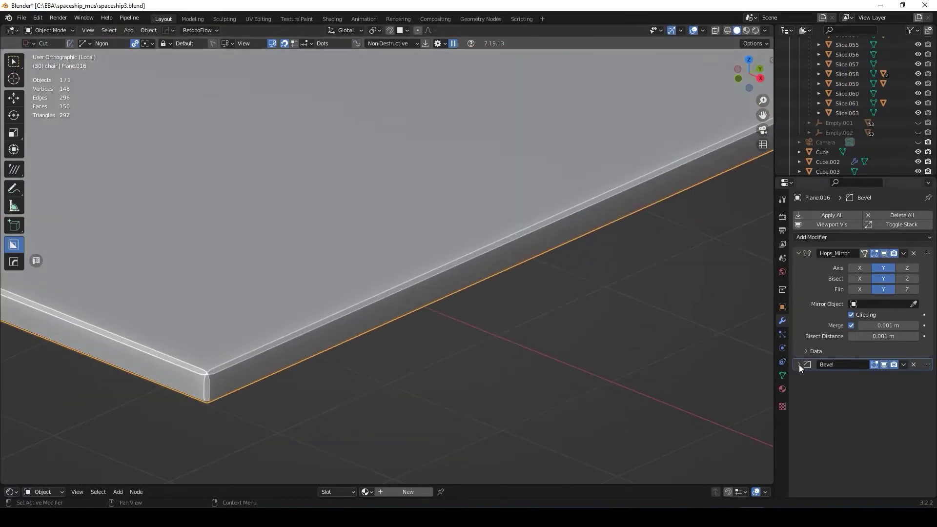
{"action": "left_click_drag", "start_coordinate": [883, 414], "coordinate": [903, 414]}
{"action": "middle_click_drag", "start_coordinate": [419, 274], "coordinate": [446, 286]}
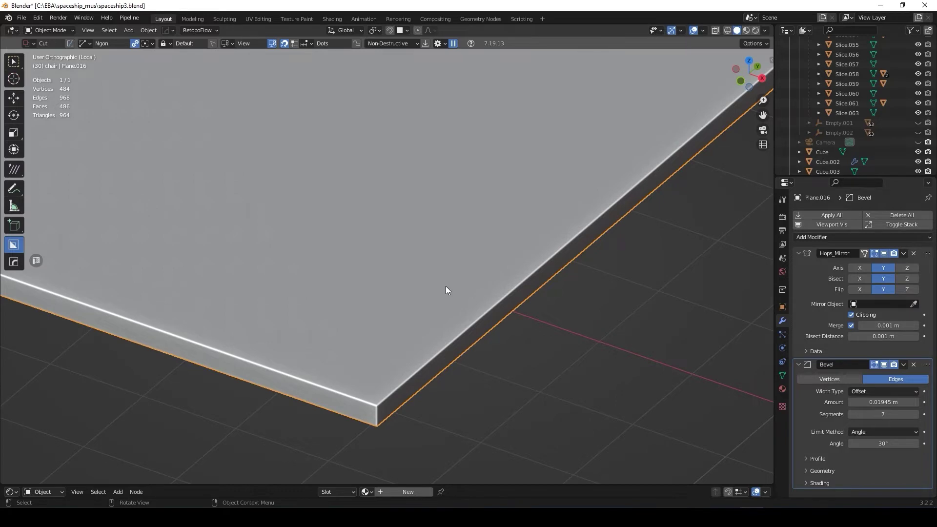
Step: From top view, cut the inset panel outline into the console plate with a BoxCutter Ngon cut
{"action": "key", "text": "KP_7"}
{"action": "scroll", "coordinate": [439, 259], "scroll_direction": "up", "scroll_amount": 2}
{"action": "left_click", "coordinate": [582, 212]}
{"action": "left_click", "coordinate": [625, 206]}
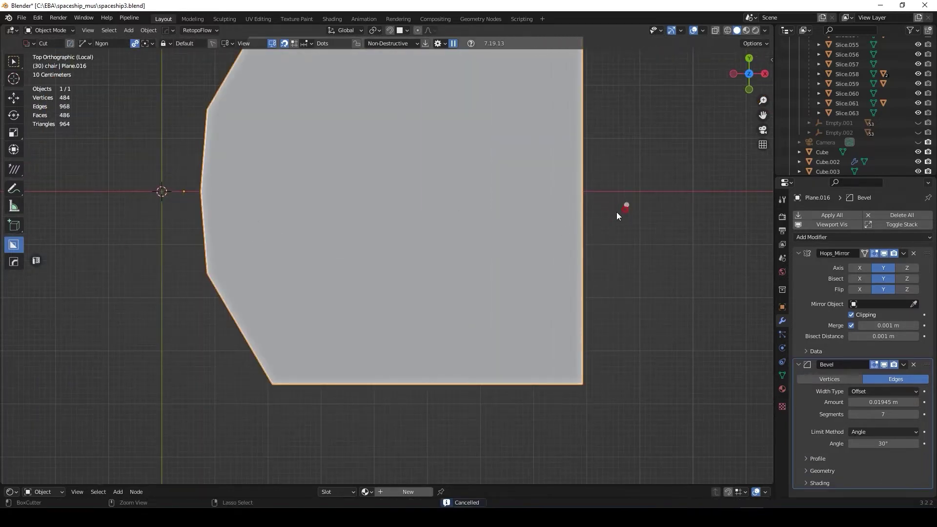
{"action": "left_click", "coordinate": [237, 204]}
{"action": "left_click", "coordinate": [238, 269]}
{"action": "left_click", "coordinate": [279, 346]}
{"action": "left_click", "coordinate": [627, 348]}
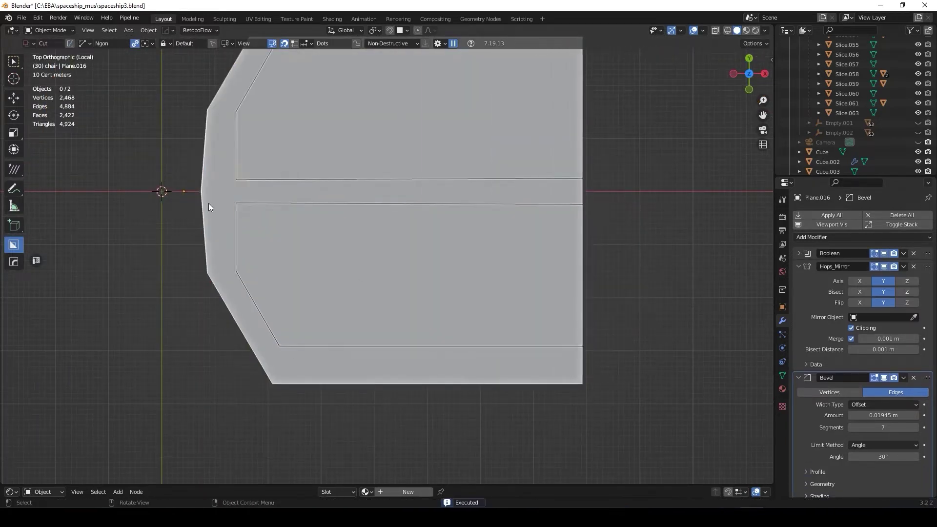
{"action": "scroll", "coordinate": [215, 234], "scroll_direction": "down", "scroll_amount": 1}
Step: Cut a row of three circular recesses into the lower panel with a Circle cut arrayed ×3
{"action": "left_click", "coordinate": [549, 249]}
{"action": "left_click", "coordinate": [304, 239]}
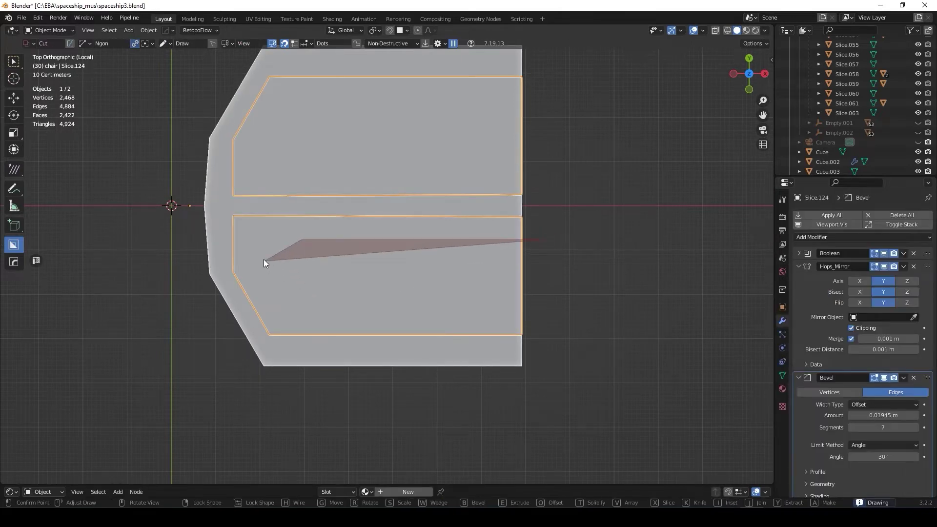
{"action": "left_click", "coordinate": [264, 260]}
{"action": "left_click", "coordinate": [265, 283]}
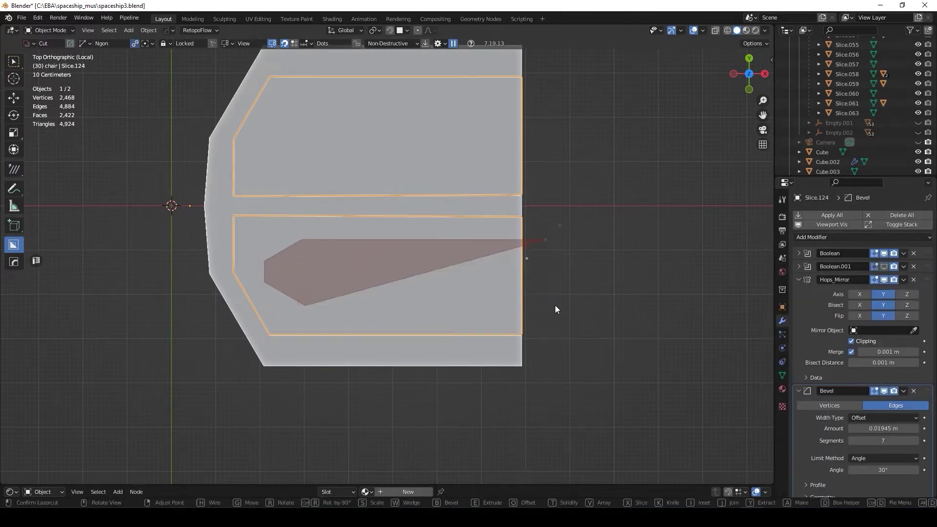
{"action": "key", "text": "Escape"}
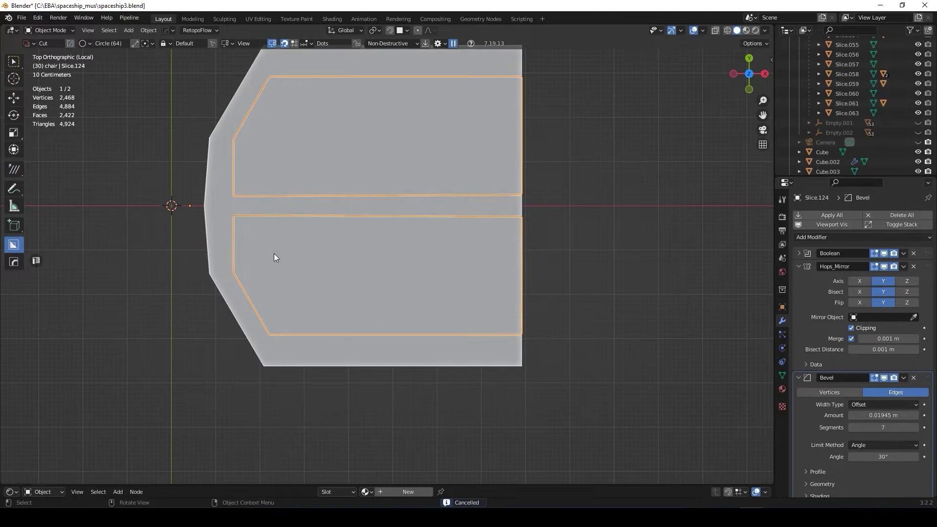
{"action": "left_click_drag", "start_coordinate": [274, 253], "coordinate": [338, 291]}
{"action": "key", "text": "v"}
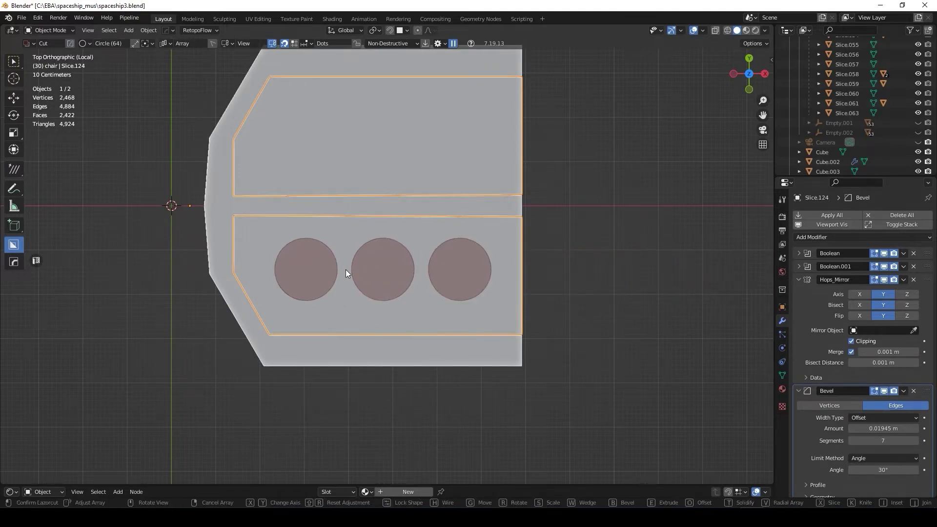
{"action": "left_click", "coordinate": [346, 270]}
Step: Inspect the cut plate, exit local view and switch to the camera view of the cockpit
{"action": "mouse_move", "coordinate": [572, 317]}
{"action": "middle_mouse_down"}
{"action": "mouse_move", "coordinate": [472, 151]}
{"action": "mouse_move", "coordinate": [491, 348]}
{"action": "mouse_move", "coordinate": [605, 147]}
{"action": "middle_mouse_up"}
{"action": "key", "text": "alt+a"}
{"action": "mouse_move", "coordinate": [613, 205]}
{"action": "middle_mouse_down"}
{"action": "mouse_move", "coordinate": [585, 242]}
{"action": "mouse_move", "coordinate": [444, 209]}
{"action": "mouse_move", "coordinate": [188, 286]}
{"action": "mouse_move", "coordinate": [419, 206]}
{"action": "middle_mouse_up"}
{"action": "key", "text": "a"}
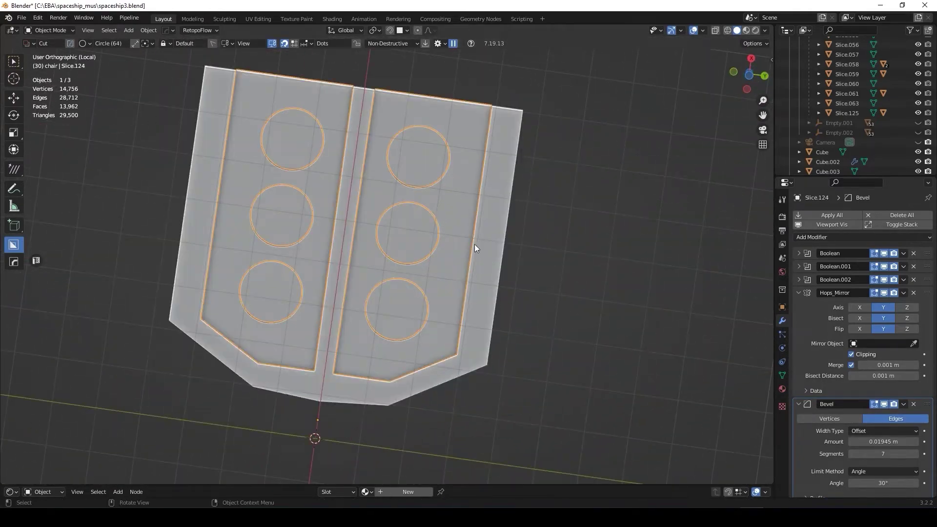
{"action": "key", "text": "KP_Divide"}
{"action": "key", "text": "alt+a"}
{"action": "mouse_move", "coordinate": [412, 108]}
{"action": "middle_mouse_down"}
{"action": "mouse_move", "coordinate": [445, 159]}
{"action": "mouse_move", "coordinate": [524, 219]}
{"action": "mouse_move", "coordinate": [432, 154]}
{"action": "mouse_move", "coordinate": [288, 203]}
{"action": "mouse_move", "coordinate": [314, 203]}
{"action": "mouse_move", "coordinate": [299, 303]}
{"action": "mouse_move", "coordinate": [273, 257]}
{"action": "mouse_move", "coordinate": [319, 220]}
{"action": "mouse_move", "coordinate": [400, 332]}
{"action": "mouse_move", "coordinate": [326, 204]}
{"action": "mouse_move", "coordinate": [441, 286]}
{"action": "mouse_move", "coordinate": [294, 265]}
{"action": "mouse_move", "coordinate": [424, 377]}
{"action": "mouse_move", "coordinate": [465, 356]}
{"action": "mouse_move", "coordinate": [560, 385]}
{"action": "mouse_move", "coordinate": [278, 276]}
{"action": "mouse_move", "coordinate": [513, 324]}
{"action": "mouse_move", "coordinate": [362, 297]}
{"action": "mouse_move", "coordinate": [348, 275]}
{"action": "mouse_move", "coordinate": [546, 303]}
{"action": "mouse_move", "coordinate": [480, 295]}
{"action": "mouse_move", "coordinate": [444, 266]}
{"action": "mouse_move", "coordinate": [529, 327]}
{"action": "mouse_move", "coordinate": [585, 301]}
{"action": "mouse_move", "coordinate": [503, 295]}
{"action": "mouse_move", "coordinate": [397, 233]}
{"action": "mouse_move", "coordinate": [377, 118]}
{"action": "middle_mouse_up"}
{"action": "key", "text": "KP_0"}
Step: Select the ceiling circle cutter Slice in the cockpit room
{"action": "left_click", "coordinate": [512, 364]}
{"action": "left_click", "coordinate": [555, 383]}
{"action": "left_click", "coordinate": [278, 277]}
{"action": "left_click", "coordinate": [345, 290]}
{"action": "left_click", "coordinate": [444, 265]}
{"action": "left_click", "coordinate": [377, 118]}
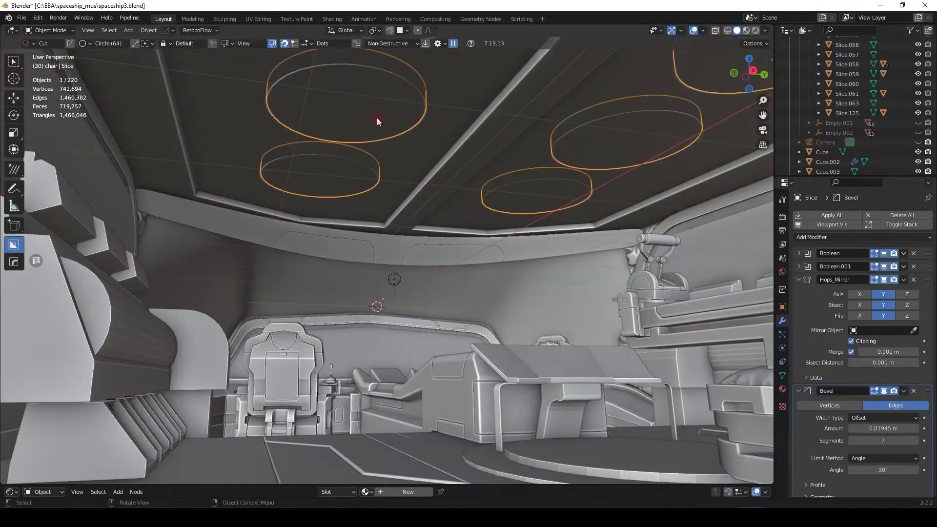
{"action": "scroll", "coordinate": [235, 69], "scroll_direction": "down", "scroll_amount": 3}
{"action": "mouse_move", "coordinate": [235, 69]}
{"action": "middle_mouse_down"}
{"action": "mouse_move", "coordinate": [262, 124]}
{"action": "mouse_move", "coordinate": [286, 481]}
{"action": "mouse_move", "coordinate": [339, 274]}
{"action": "middle_mouse_up"}
{"action": "left_click", "coordinate": [339, 274]}
Step: In Right Orthographic view, box-cut the ceiling edge, then orbit back to perspective
{"action": "key", "text": "KP_3"}
{"action": "key", "text": "KP_5"}
{"action": "scroll", "coordinate": [344, 273], "scroll_direction": "up", "scroll_amount": 5}
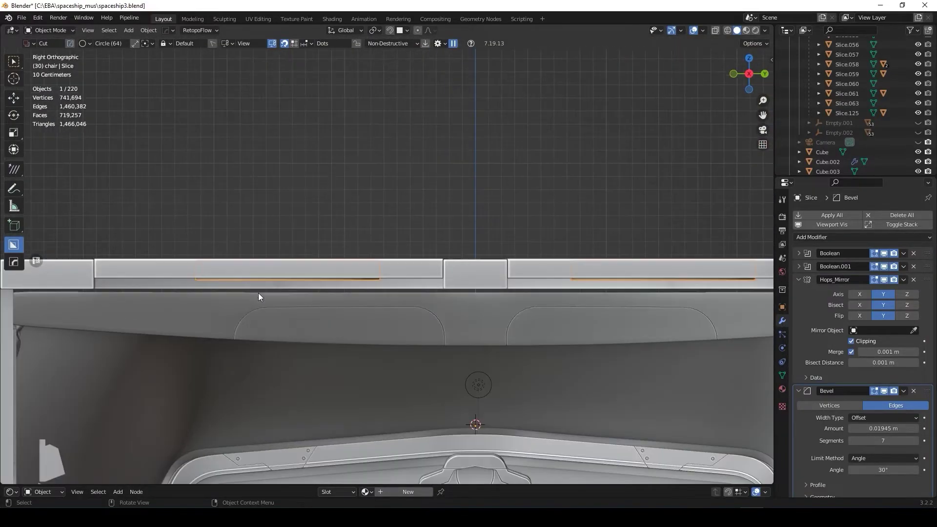
{"action": "left_click_drag", "start_coordinate": [239, 272], "coordinate": [341, 271]}
{"action": "mouse_move", "coordinate": [363, 380]}
{"action": "middle_mouse_down"}
{"action": "mouse_move", "coordinate": [565, 210]}
{"action": "mouse_move", "coordinate": [441, 285]}
{"action": "mouse_move", "coordinate": [552, 288]}
{"action": "mouse_move", "coordinate": [327, 301]}
{"action": "middle_mouse_up"}
Step: Isolate wall panel Plane.005, add an edge loop and subdivision smoothing
{"action": "left_click", "coordinate": [327, 300]}
{"action": "key", "text": "KP_Divide"}
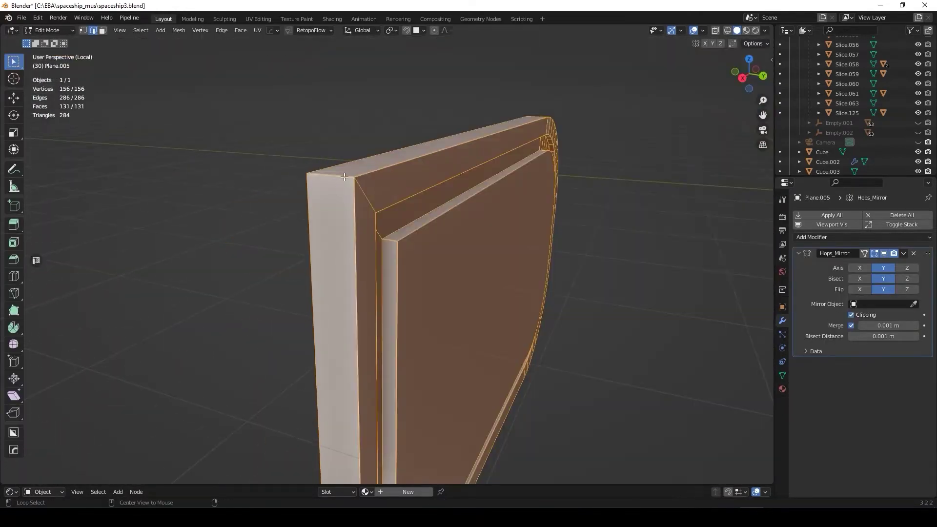
{"action": "mouse_move", "coordinate": [348, 223]}
{"action": "middle_mouse_down"}
{"action": "mouse_move", "coordinate": [409, 336]}
{"action": "mouse_move", "coordinate": [443, 216]}
{"action": "middle_mouse_up"}
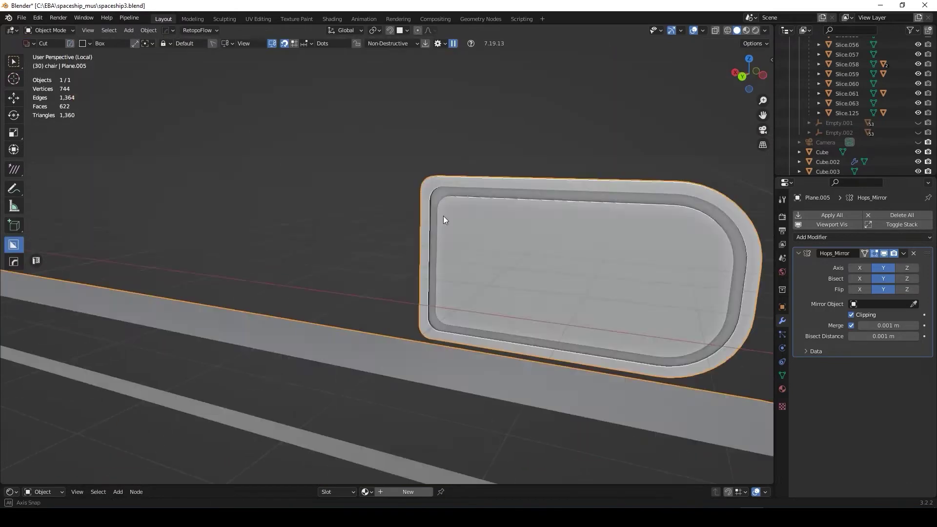
{"action": "key", "text": "Tab"}
{"action": "key", "text": "ctrl+r"}
{"action": "left_click", "coordinate": [617, 271]}
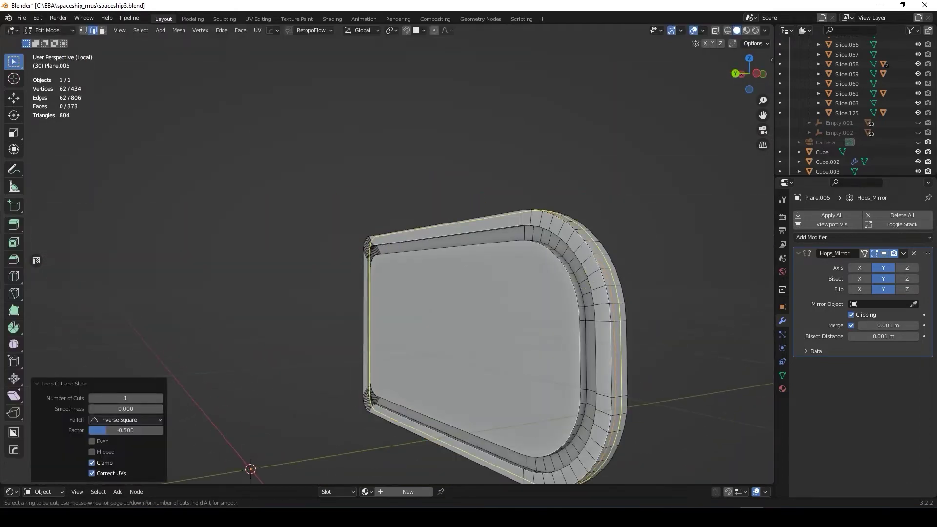
{"action": "key", "text": "Tab"}
{"action": "key", "text": "ctrl+2"}
Step: Add a 30° HOps Bevel to the wall panel
{"action": "mouse_move", "coordinate": [660, 309]}
{"action": "middle_mouse_down"}
{"action": "mouse_move", "coordinate": [672, 317]}
{"action": "mouse_move", "coordinate": [549, 284]}
{"action": "mouse_move", "coordinate": [391, 285]}
{"action": "mouse_move", "coordinate": [529, 295]}
{"action": "mouse_move", "coordinate": [558, 275]}
{"action": "mouse_move", "coordinate": [652, 304]}
{"action": "mouse_move", "coordinate": [331, 266]}
{"action": "mouse_move", "coordinate": [385, 241]}
{"action": "mouse_move", "coordinate": [374, 209]}
{"action": "mouse_move", "coordinate": [437, 255]}
{"action": "mouse_move", "coordinate": [203, 217]}
{"action": "middle_mouse_up"}
{"action": "right_click", "coordinate": [549, 284]}
{"action": "right_click", "coordinate": [529, 295]}
{"action": "key", "text": "q"}
{"action": "left_click", "coordinate": [513, 287]}
{"action": "scroll", "coordinate": [375, 277], "scroll_direction": "down", "scroll_amount": 5}
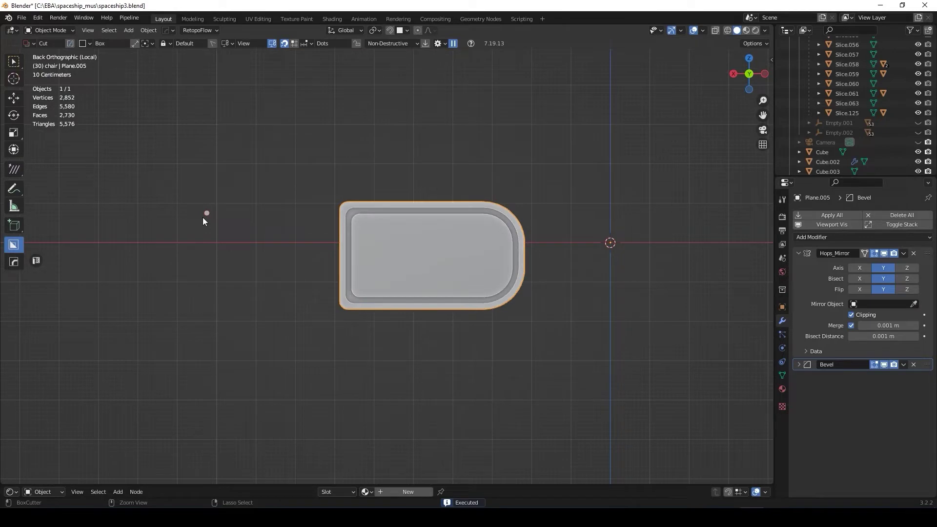
{"action": "scroll", "coordinate": [203, 218], "scroll_direction": "up", "scroll_amount": 3}
Step: Draw the first thin vertical box cut across the panel in Back Ortho view
{"action": "key", "text": "d"}
{"action": "left_click_drag", "start_coordinate": [578, 147], "coordinate": [710, 339]}
{"action": "key", "text": "Escape"}
{"action": "scroll", "coordinate": [540, 146], "scroll_direction": "up", "scroll_amount": 4}
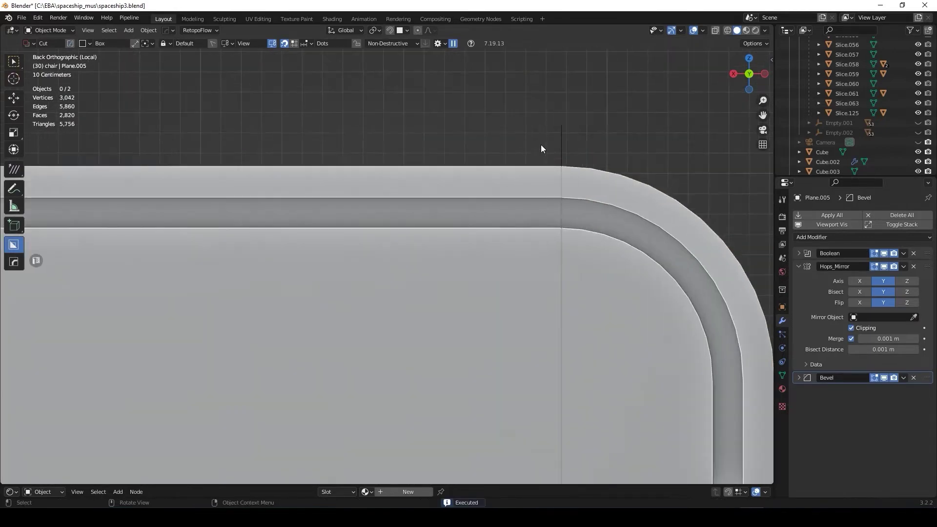
{"action": "scroll", "coordinate": [670, 289], "scroll_direction": "down", "scroll_amount": 2}
{"action": "scroll", "coordinate": [589, 268], "scroll_direction": "down", "scroll_amount": 2}
{"action": "left_click_drag", "start_coordinate": [537, 197], "coordinate": [687, 426]}
{"action": "mouse_move", "coordinate": [620, 253]}
{"action": "middle_mouse_down"}
{"action": "mouse_move", "coordinate": [749, 286]}
{"action": "mouse_move", "coordinate": [592, 282]}
{"action": "mouse_move", "coordinate": [356, 250]}
{"action": "mouse_move", "coordinate": [335, 273]}
{"action": "mouse_move", "coordinate": [297, 201]}
{"action": "middle_mouse_up"}
{"action": "left_click_drag", "start_coordinate": [417, 193], "coordinate": [545, 417]}
{"action": "scroll", "coordinate": [400, 238], "scroll_direction": "up", "scroll_amount": 3}
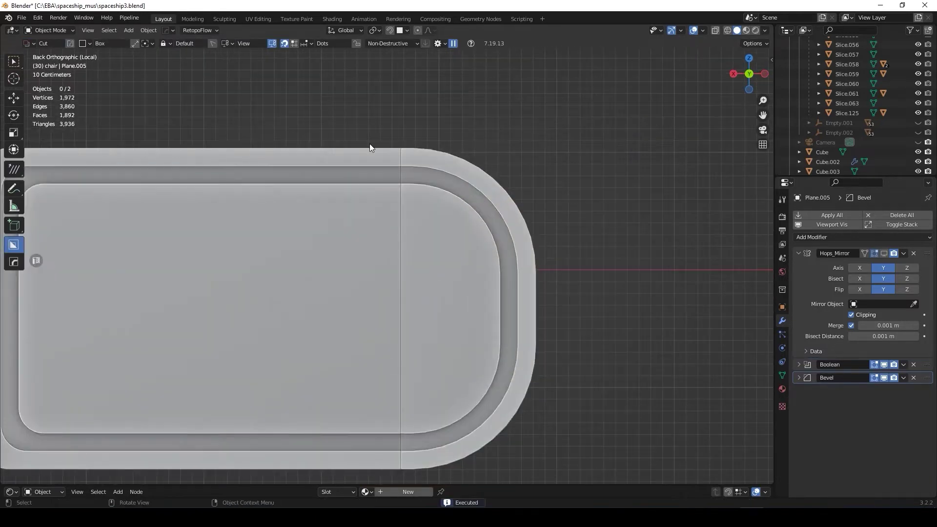
{"action": "scroll", "coordinate": [497, 252], "scroll_direction": "down", "scroll_amount": 2}
{"action": "scroll", "coordinate": [486, 243], "scroll_direction": "down", "scroll_amount": 1}
Step: Draw the second thin vertical box cut, redoing it once, and check the panel
{"action": "left_click_drag", "start_coordinate": [141, 128], "coordinate": [622, 263]}
{"action": "middle_click_drag", "start_coordinate": [563, 265], "coordinate": [377, 283]}
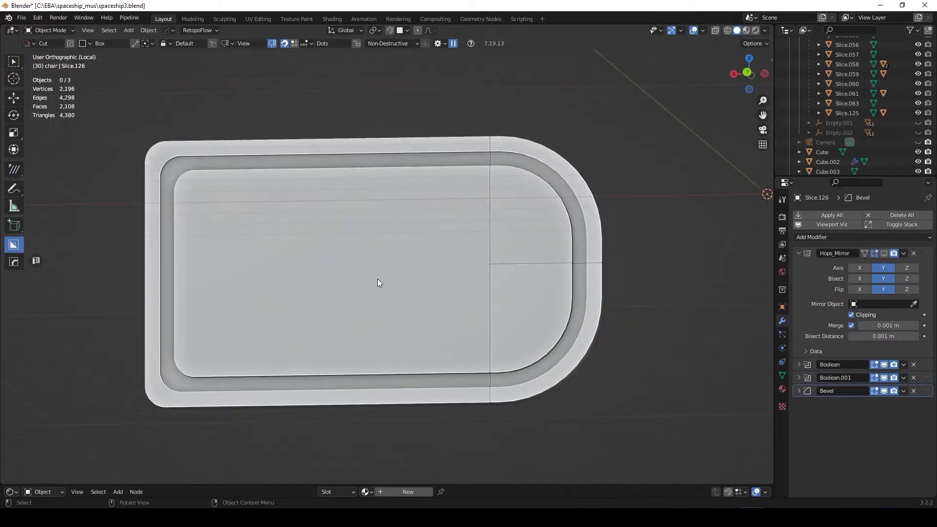
{"action": "key", "text": "ctrl+z"}
{"action": "left_click_drag", "start_coordinate": [128, 122], "coordinate": [352, 439]}
{"action": "scroll", "coordinate": [650, 306], "scroll_direction": "down", "scroll_amount": 2}
{"action": "scroll", "coordinate": [533, 265], "scroll_direction": "down", "scroll_amount": 1}
{"action": "mouse_move", "coordinate": [533, 265]}
{"action": "middle_mouse_down"}
{"action": "mouse_move", "coordinate": [579, 283]}
{"action": "mouse_move", "coordinate": [567, 278]}
{"action": "middle_mouse_up"}
{"action": "scroll", "coordinate": [568, 278], "scroll_direction": "up", "scroll_amount": 2}
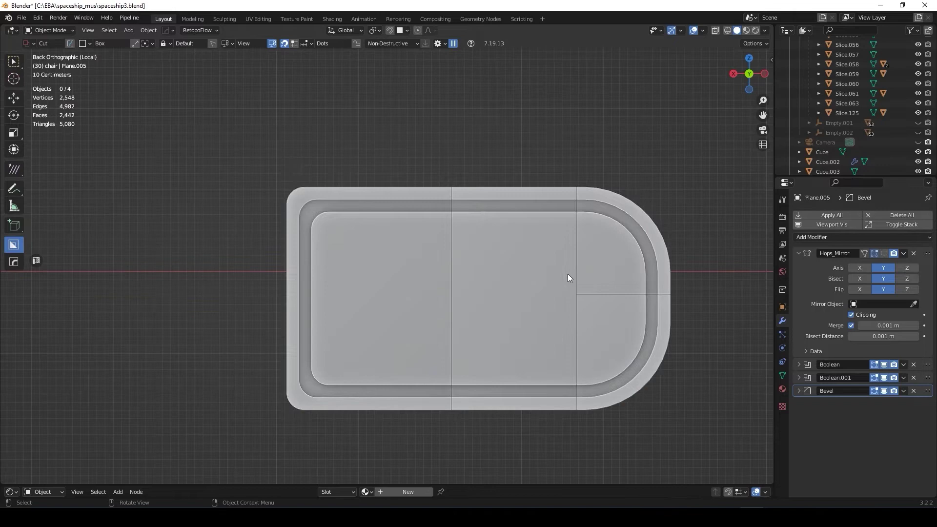
Step: Cut a rectangular recess into the middle section and add Weighted Normal
{"action": "scroll", "coordinate": [568, 278], "scroll_direction": "up", "scroll_amount": 1}
{"action": "left_click_drag", "start_coordinate": [458, 258], "coordinate": [579, 301]}
{"action": "left_click_drag", "start_coordinate": [455, 221], "coordinate": [591, 272]}
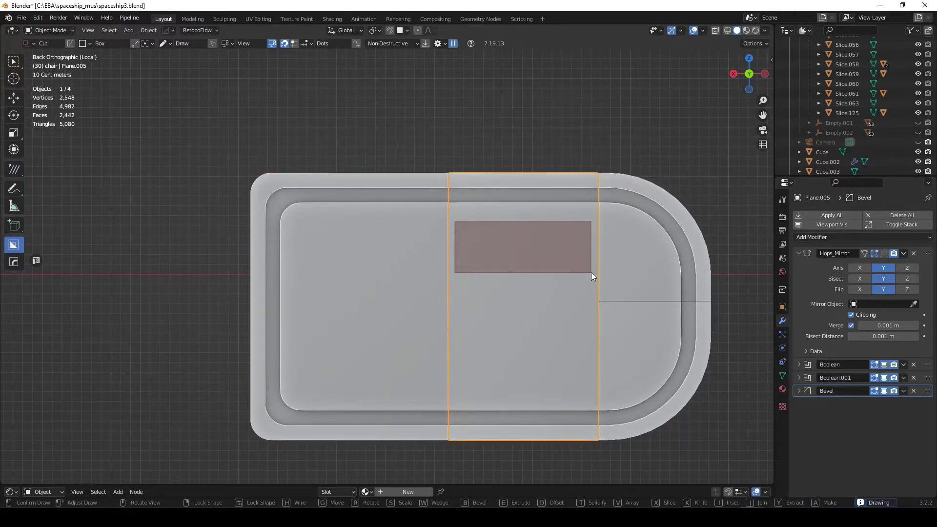
{"action": "middle_click_drag", "start_coordinate": [591, 273], "coordinate": [557, 279]}
{"action": "middle_click_drag", "start_coordinate": [523, 253], "coordinate": [518, 301]}
{"action": "key", "text": "q"}
{"action": "left_click", "coordinate": [626, 391]}
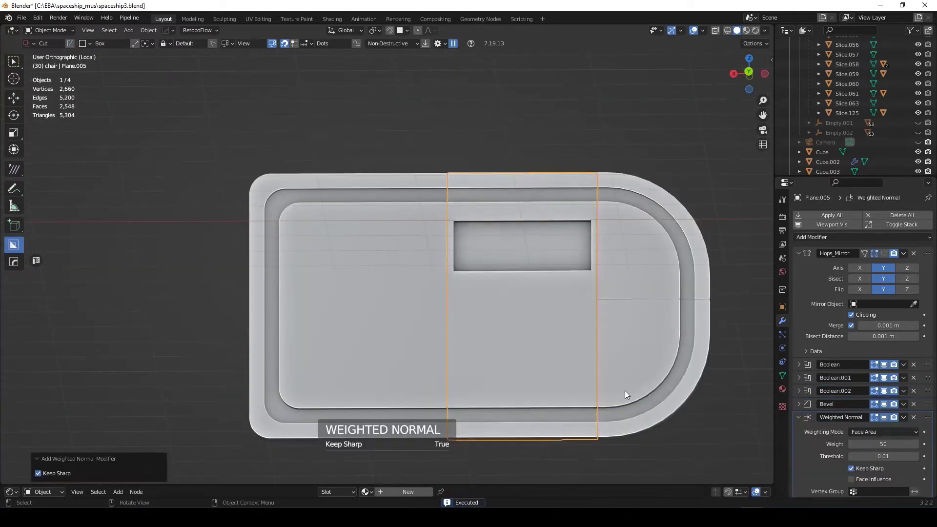
{"action": "scroll", "coordinate": [624, 394], "scroll_direction": "up", "scroll_amount": 2}
{"action": "scroll", "coordinate": [604, 333], "scroll_direction": "down", "scroll_amount": 3}
{"action": "scroll", "coordinate": [530, 239], "scroll_direction": "up", "scroll_amount": 3}
Step: Cut a thin slot in the right section and add weighted normals to the cutter
{"action": "key", "text": "ctrl+KP_1"}
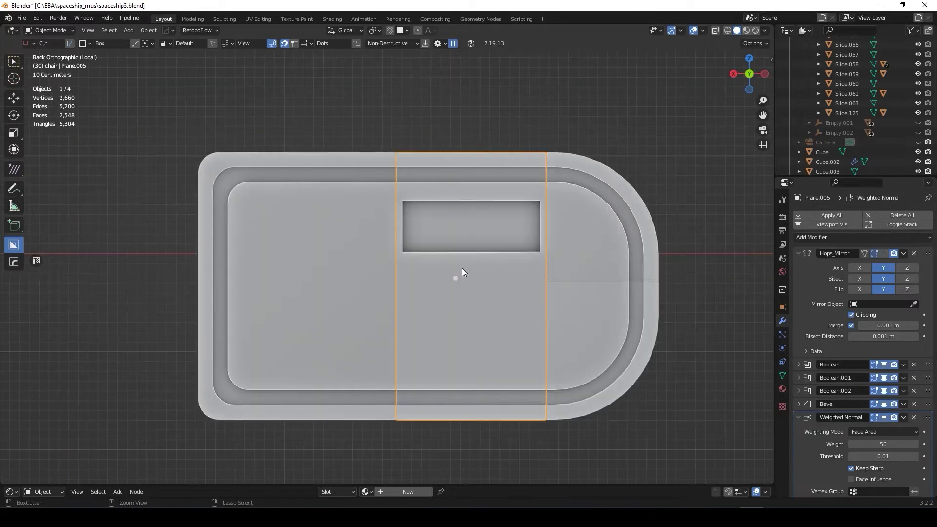
{"action": "scroll", "coordinate": [597, 294], "scroll_direction": "up", "scroll_amount": 4}
{"action": "left_click_drag", "start_coordinate": [478, 264], "coordinate": [599, 286]}
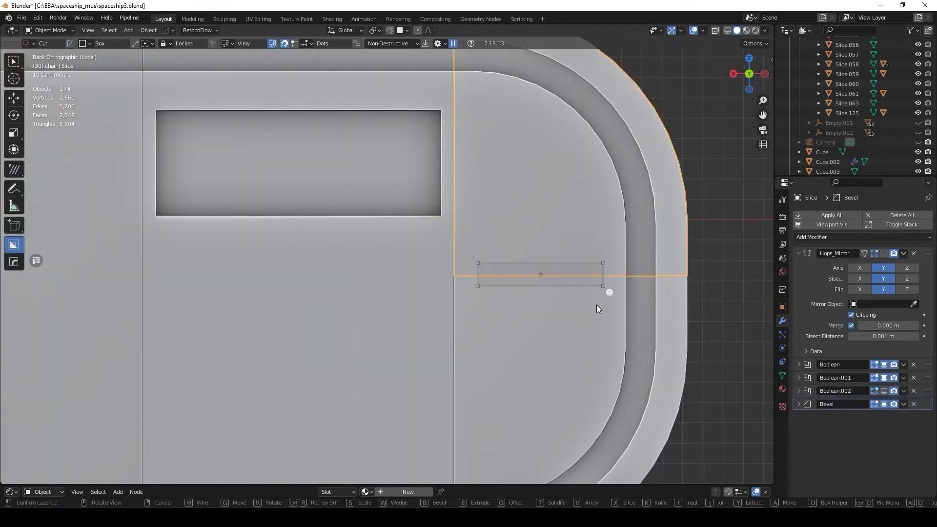
{"action": "middle_click_drag", "start_coordinate": [597, 305], "coordinate": [538, 272]}
{"action": "left_click", "coordinate": [538, 272]}
{"action": "scroll", "coordinate": [403, 318], "scroll_direction": "down", "scroll_amount": 5}
{"action": "key", "text": "q"}
{"action": "key", "text": "q"}
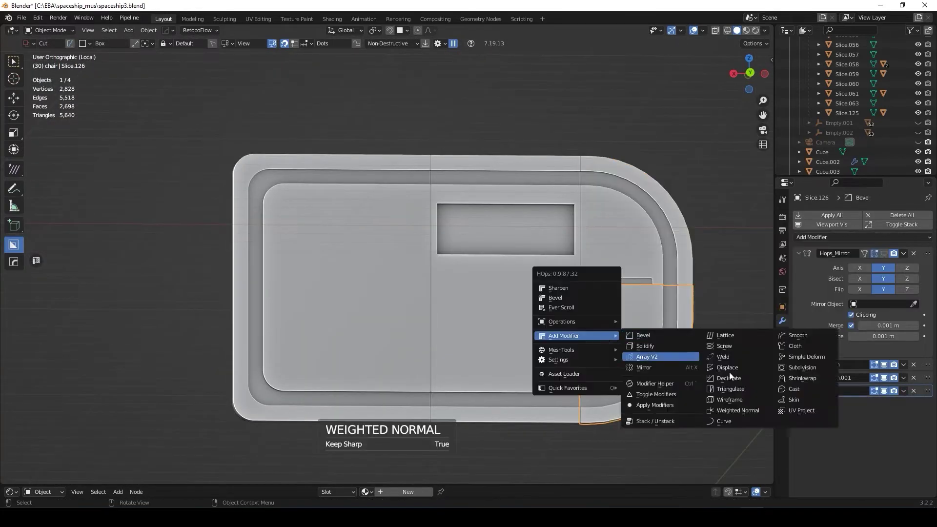
{"action": "left_click", "coordinate": [450, 346]}
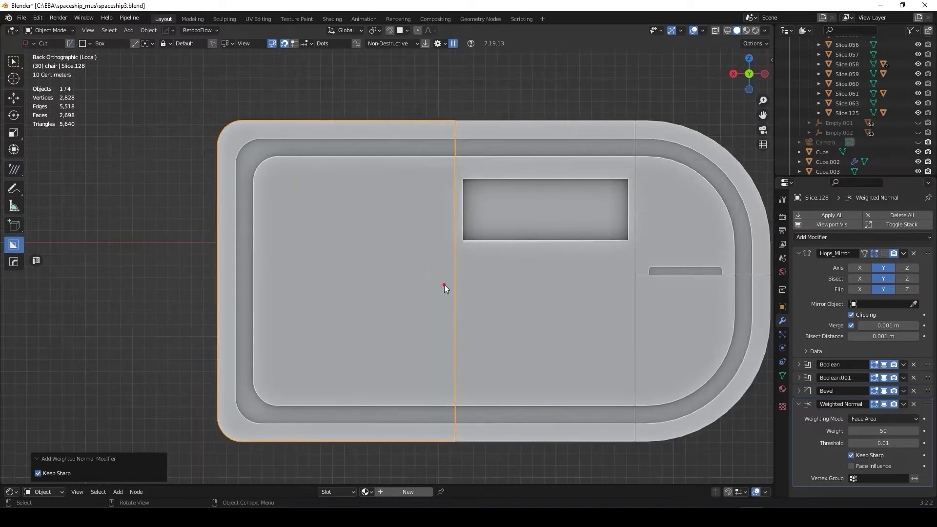
Step: Add a small box cut on the mirror line and select the upper-right cutter
{"action": "left_click_drag", "start_coordinate": [444, 292], "coordinate": [470, 334]}
{"action": "scroll", "coordinate": [470, 334], "scroll_direction": "up", "scroll_amount": 3}
{"action": "left_click", "coordinate": [452, 312]}
{"action": "scroll", "coordinate": [453, 309], "scroll_direction": "down", "scroll_amount": 4}
{"action": "mouse_move", "coordinate": [142, 303]}
{"action": "middle_mouse_down"}
{"action": "mouse_move", "coordinate": [400, 308]}
{"action": "mouse_move", "coordinate": [396, 260]}
{"action": "mouse_move", "coordinate": [277, 321]}
{"action": "mouse_move", "coordinate": [325, 256]}
{"action": "mouse_move", "coordinate": [466, 209]}
{"action": "middle_mouse_up"}
{"action": "left_click", "coordinate": [466, 209]}
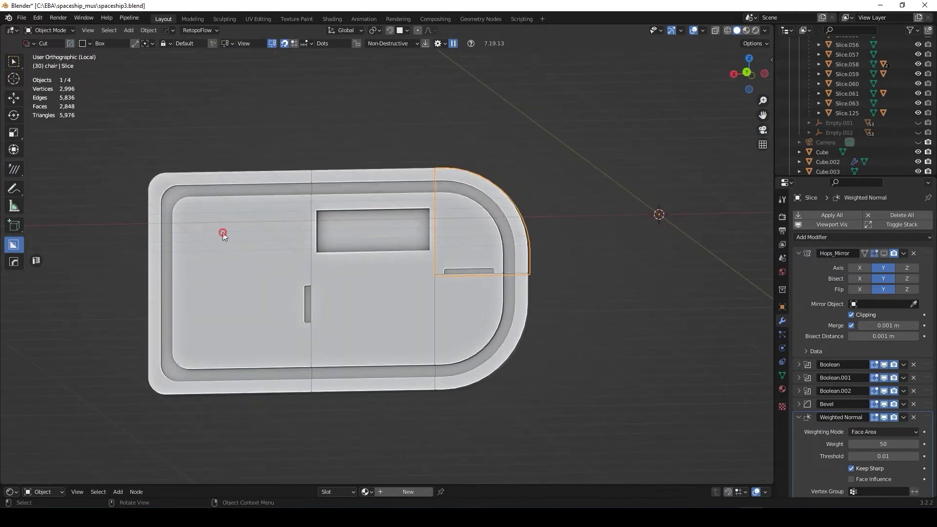
{"action": "middle_click_drag", "start_coordinate": [222, 237], "coordinate": [530, 294], "text": "alt"}
Step: Switch the cut shape to Circle and cut a column of four round dots
{"action": "left_click", "coordinate": [529, 295]}
{"action": "scroll", "coordinate": [421, 256], "scroll_direction": "up", "scroll_amount": 2}
{"action": "scroll", "coordinate": [424, 324], "scroll_direction": "down", "scroll_amount": 1}
{"action": "key", "text": "d"}
{"action": "left_click", "coordinate": [424, 300]}
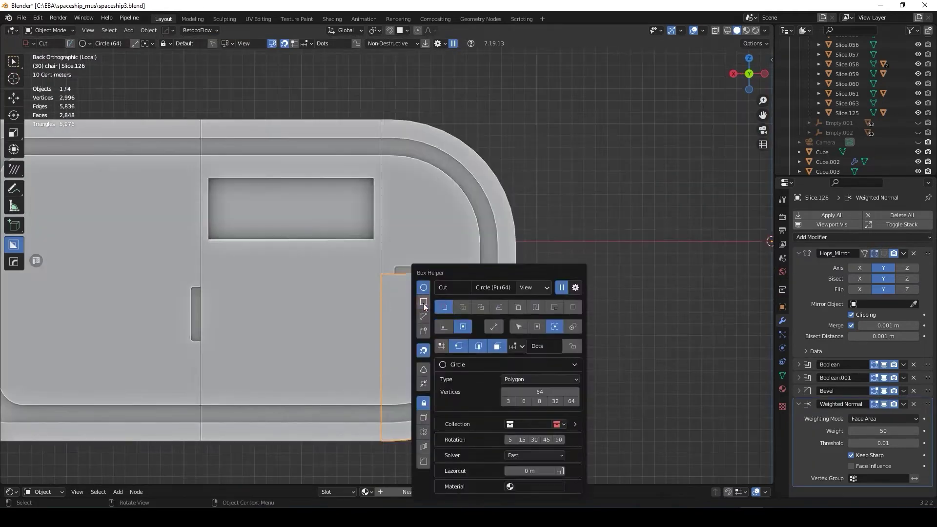
{"action": "left_click_drag", "start_coordinate": [424, 319], "coordinate": [438, 339]}
{"action": "key", "text": "v"}
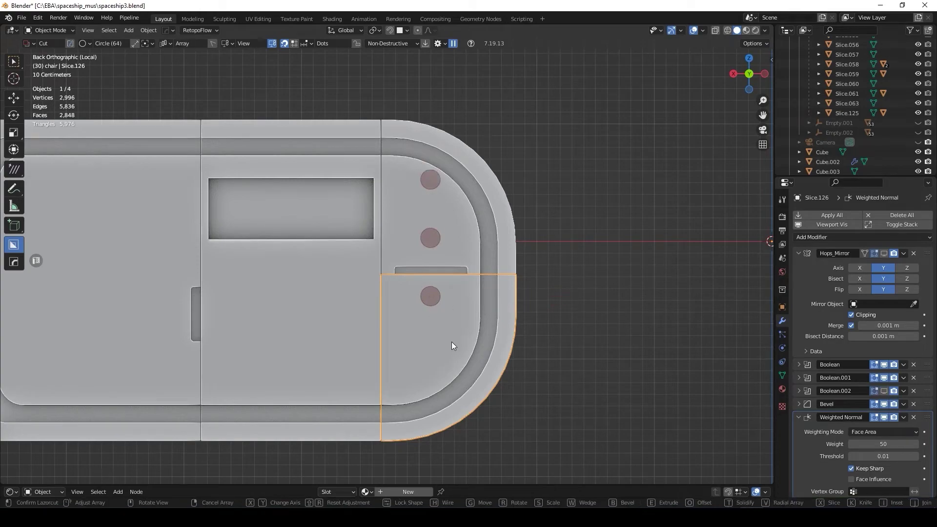
{"action": "scroll", "coordinate": [562, 318], "scroll_direction": "up", "scroll_amount": 1}
{"action": "left_click", "coordinate": [560, 318]}
Step: Exit local view and select the wall panel in the full cockpit
{"action": "key", "text": "KP_Divide"}
{"action": "middle_click_drag", "start_coordinate": [508, 343], "coordinate": [354, 246]}
{"action": "left_click", "coordinate": [355, 247]}
{"action": "scroll", "coordinate": [357, 254], "scroll_direction": "up", "scroll_amount": 4}
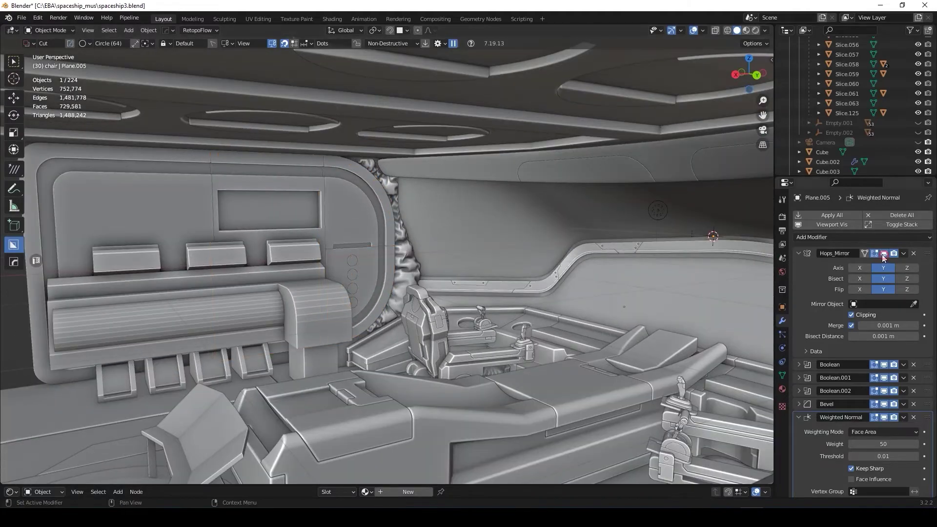
Step: Hide the rounded wall panel Plane.005
{"action": "key", "text": "Home"}
{"action": "mouse_move", "coordinate": [594, 259]}
{"action": "middle_mouse_down"}
{"action": "mouse_move", "coordinate": [425, 262]}
{"action": "mouse_move", "coordinate": [297, 284]}
{"action": "mouse_move", "coordinate": [433, 293]}
{"action": "mouse_move", "coordinate": [307, 257]}
{"action": "mouse_move", "coordinate": [452, 267]}
{"action": "mouse_move", "coordinate": [418, 245]}
{"action": "middle_mouse_up"}
{"action": "left_click", "coordinate": [417, 245]}
{"action": "key", "text": "h"}
Step: Isolate cutter Slice.128 and delete its Hops_Mirror modifier
{"action": "mouse_move", "coordinate": [173, 262]}
{"action": "middle_mouse_down"}
{"action": "mouse_move", "coordinate": [391, 257]}
{"action": "mouse_move", "coordinate": [123, 255]}
{"action": "mouse_move", "coordinate": [303, 262]}
{"action": "mouse_move", "coordinate": [371, 288]}
{"action": "middle_mouse_up"}
{"action": "left_click", "coordinate": [371, 288]}
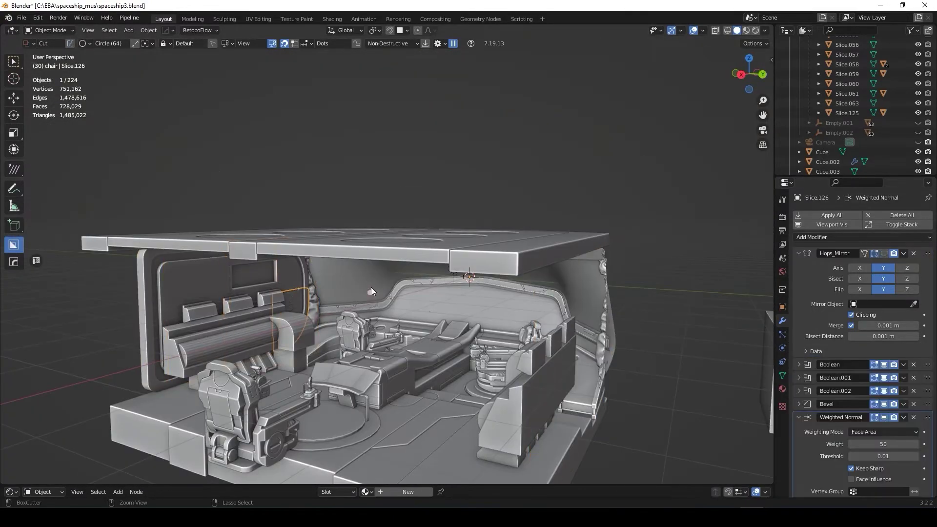
{"action": "key", "text": "KP_Divide"}
{"action": "middle_click_drag", "start_coordinate": [159, 268], "coordinate": [191, 253]}
{"action": "left_click", "coordinate": [914, 253]}
{"action": "left_click", "coordinate": [529, 230]}
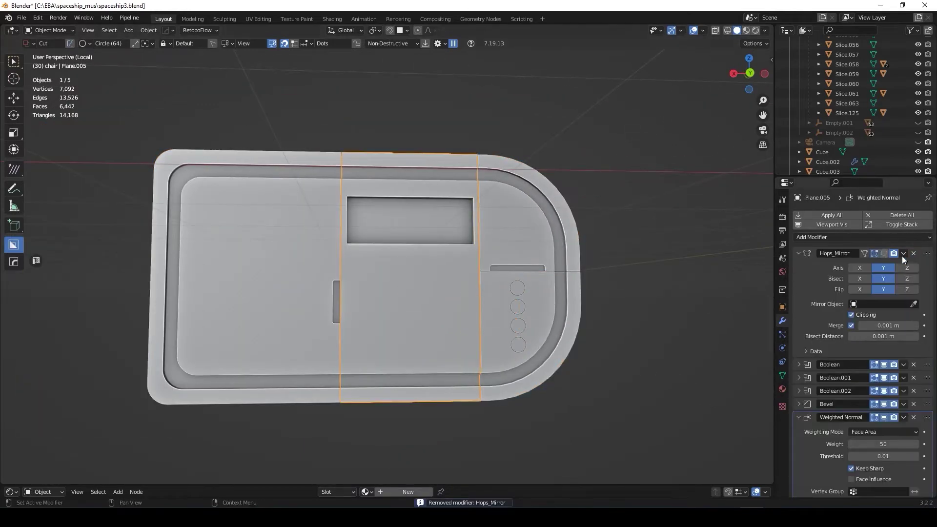
Step: Remove the side panel's mirror and cut a rounded rectangular recess below the screen opening
{"action": "key", "text": "ctrl+x"}
{"action": "scroll", "coordinate": [540, 266], "scroll_direction": "down", "scroll_amount": 2}
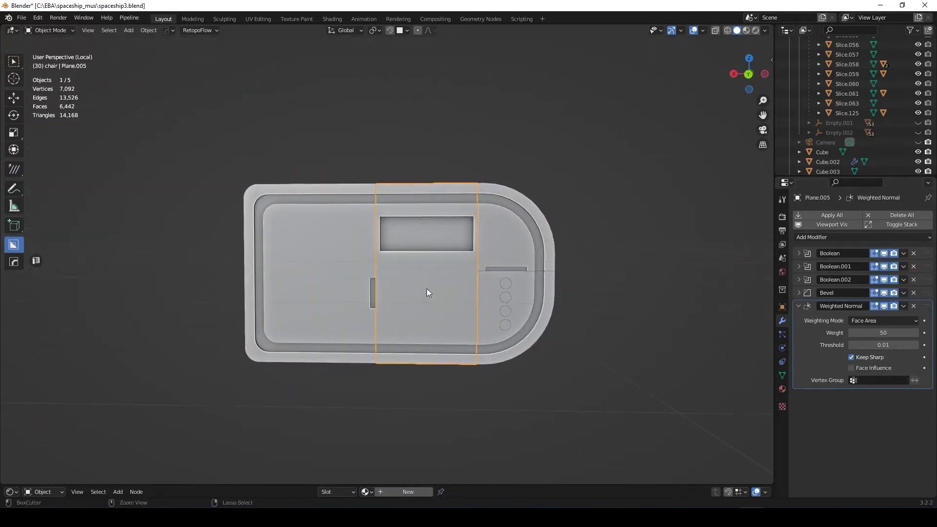
{"action": "key", "text": "ctrl+KP_1"}
{"action": "scroll", "coordinate": [435, 259], "scroll_direction": "up", "scroll_amount": 3}
{"action": "key", "text": "d"}
{"action": "left_click_drag", "start_coordinate": [378, 239], "coordinate": [473, 281]}
{"action": "key", "text": "b"}
{"action": "left_click", "coordinate": [605, 279]}
Step: Cut a small notch into the recess's bottom edge
{"action": "scroll", "coordinate": [387, 272], "scroll_direction": "up", "scroll_amount": 2}
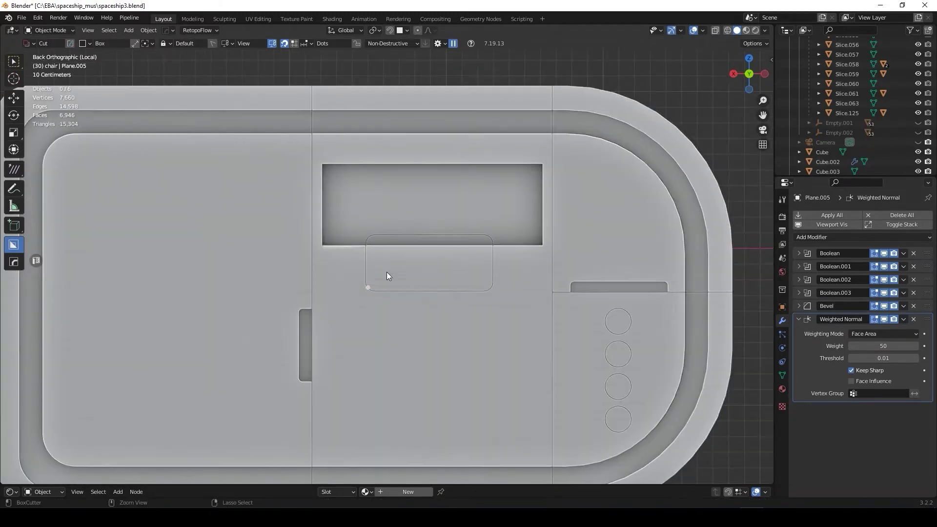
{"action": "scroll", "coordinate": [386, 271], "scroll_direction": "up", "scroll_amount": 2}
{"action": "mouse_move", "coordinate": [417, 295]}
{"action": "left_mouse_down"}
{"action": "mouse_move", "coordinate": [442, 309]}
{"action": "mouse_move", "coordinate": [488, 313]}
{"action": "left_mouse_up"}
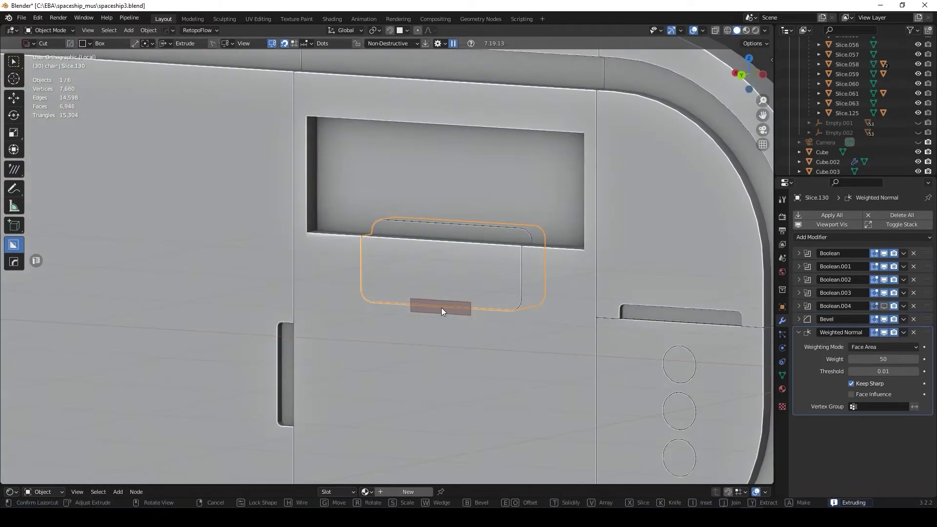
{"action": "scroll", "coordinate": [437, 310], "scroll_direction": "down", "scroll_amount": 3}
{"action": "key", "text": "KP_Divide"}
Step: Isolate the panel's cutter pieces and give Slice.129 a Y-axis Mirror modifier
{"action": "mouse_move", "coordinate": [519, 285]}
{"action": "middle_mouse_down"}
{"action": "mouse_move", "coordinate": [246, 268]}
{"action": "mouse_move", "coordinate": [416, 229]}
{"action": "mouse_move", "coordinate": [538, 241]}
{"action": "mouse_move", "coordinate": [431, 251]}
{"action": "mouse_move", "coordinate": [481, 248]}
{"action": "middle_mouse_up"}
{"action": "scroll", "coordinate": [527, 246], "scroll_direction": "up", "scroll_amount": 2}
{"action": "left_click", "coordinate": [298, 199]}
{"action": "key", "text": "KP_Divide"}
{"action": "scroll", "coordinate": [433, 236], "scroll_direction": "up", "scroll_amount": 3}
{"action": "right_click", "coordinate": [390, 235]}
{"action": "key", "text": "Escape"}
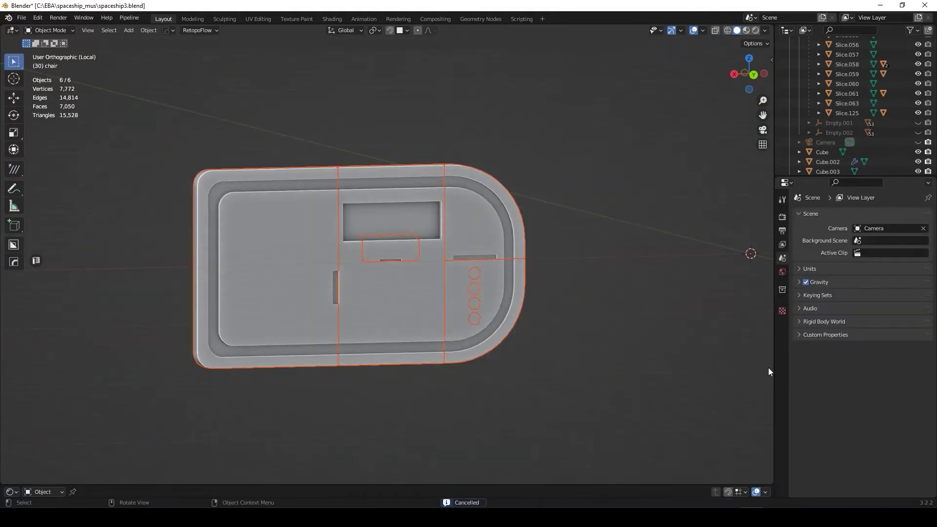
{"action": "left_click", "coordinate": [815, 215]}
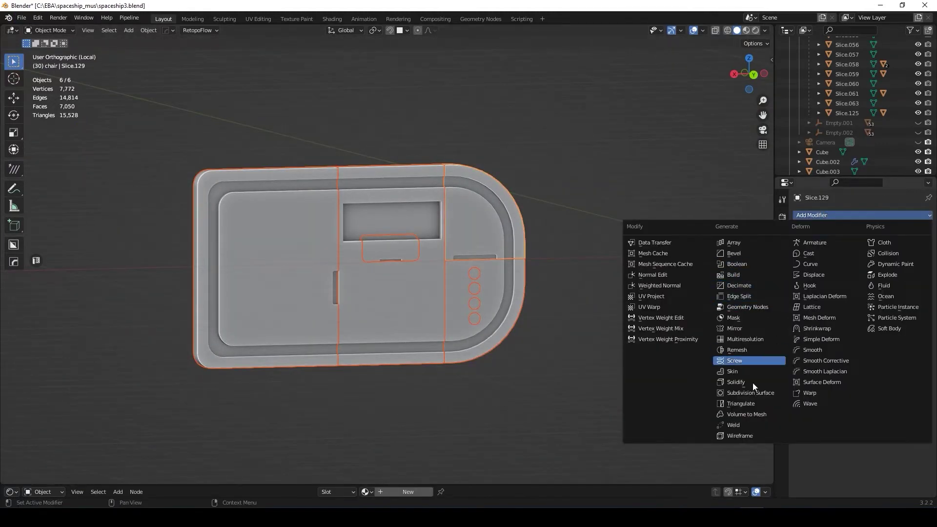
{"action": "left_click", "coordinate": [758, 331]}
{"action": "middle_click_drag", "start_coordinate": [758, 331], "coordinate": [531, 270]}
{"action": "key", "text": "KP_Divide"}
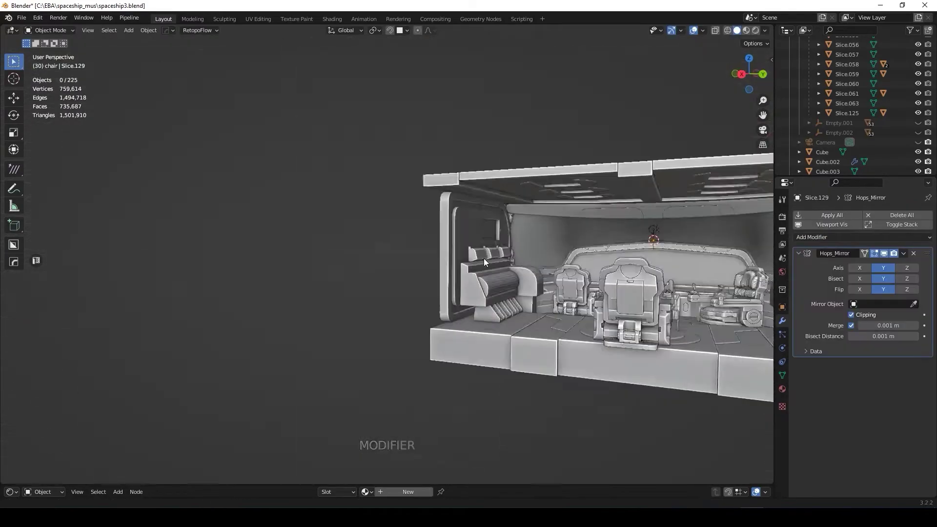
Step: Move the small Cube.002 side-wall blocks 0.1155 m along the X axis
{"action": "key", "text": "KP_0"}
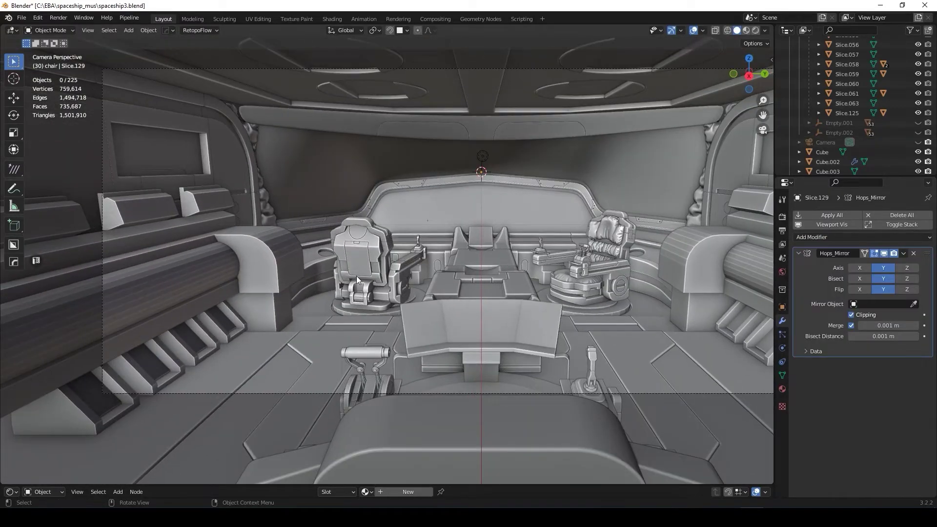
{"action": "left_click", "coordinate": [450, 336]}
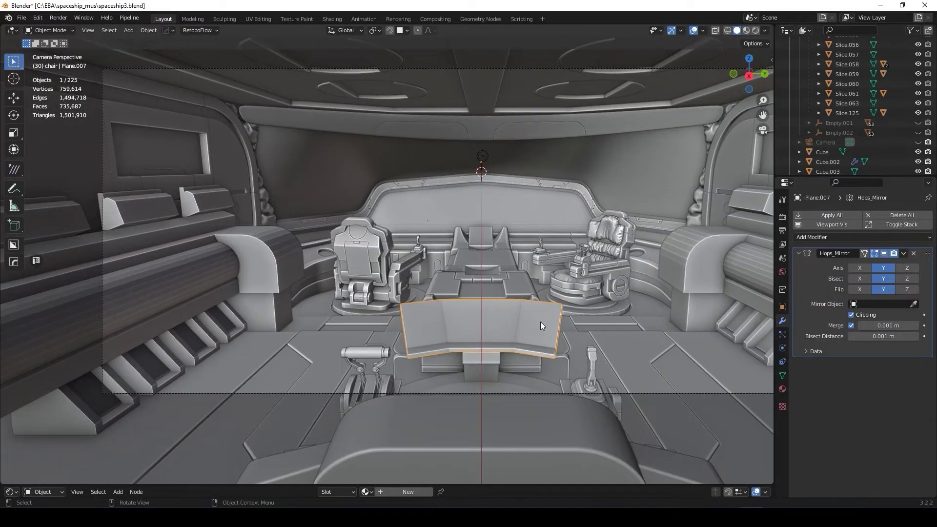
{"action": "scroll", "coordinate": [449, 336], "scroll_direction": "up", "scroll_amount": 4}
{"action": "scroll", "coordinate": [587, 115], "scroll_direction": "down", "scroll_amount": 4}
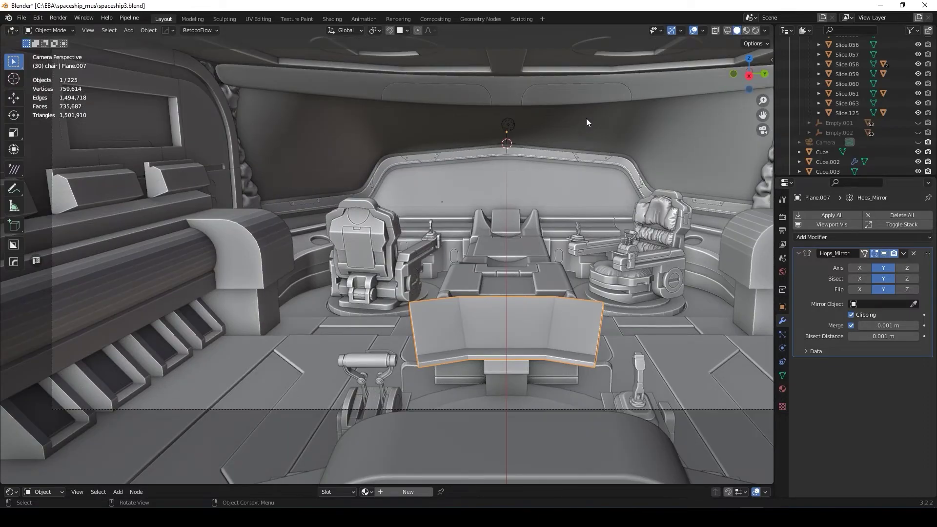
{"action": "mouse_move", "coordinate": [342, 176]}
{"action": "middle_mouse_down"}
{"action": "mouse_move", "coordinate": [285, 175]}
{"action": "mouse_move", "coordinate": [424, 171]}
{"action": "mouse_move", "coordinate": [260, 186]}
{"action": "mouse_move", "coordinate": [259, 239]}
{"action": "mouse_move", "coordinate": [146, 205]}
{"action": "mouse_move", "coordinate": [80, 198]}
{"action": "mouse_move", "coordinate": [165, 216]}
{"action": "middle_mouse_up"}
{"action": "left_click", "coordinate": [326, 173]}
{"action": "left_click", "coordinate": [279, 240]}
{"action": "left_click", "coordinate": [165, 215]}
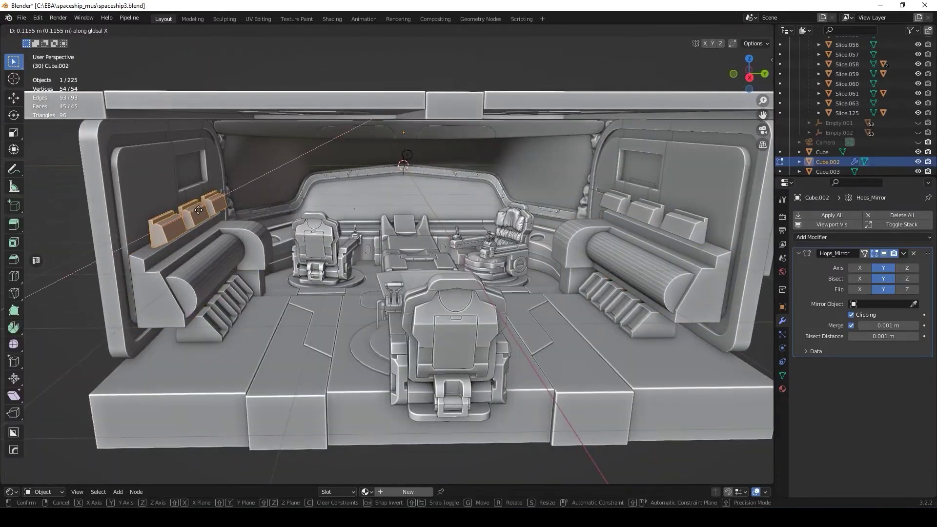
{"action": "key", "text": "Tab"}
Step: Give the console desk (Plane.007) a HardOps bevel
{"action": "key", "text": "KP_0"}
{"action": "scroll", "coordinate": [235, 195], "scroll_direction": "up", "scroll_amount": 2}
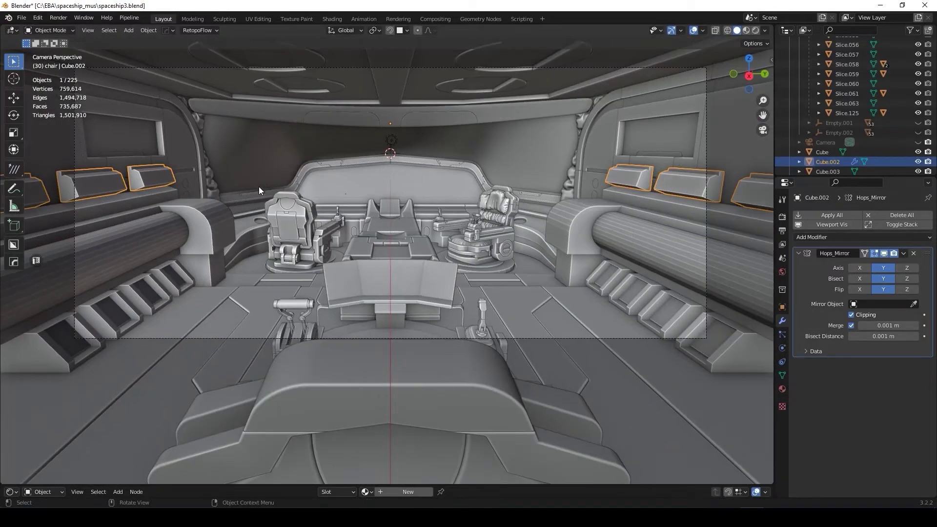
{"action": "scroll", "coordinate": [382, 227], "scroll_direction": "up", "scroll_amount": 2}
{"action": "mouse_move", "coordinate": [382, 227]}
{"action": "middle_mouse_down"}
{"action": "mouse_move", "coordinate": [280, 209]}
{"action": "mouse_move", "coordinate": [325, 297]}
{"action": "mouse_move", "coordinate": [302, 300]}
{"action": "middle_mouse_up"}
{"action": "left_click", "coordinate": [302, 300]}
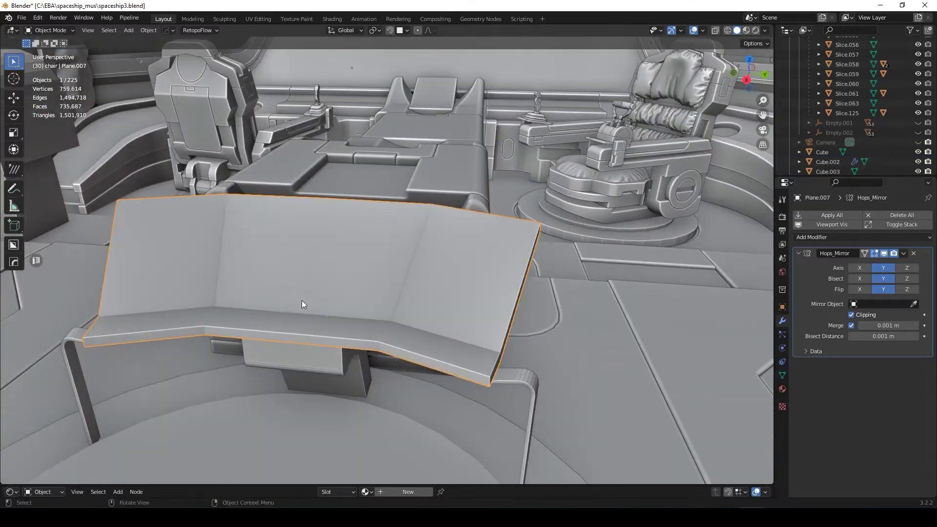
{"action": "key", "text": "ctrl+b"}
{"action": "mouse_move", "coordinate": [239, 257]}
{"action": "middle_mouse_down"}
{"action": "mouse_move", "coordinate": [320, 272]}
{"action": "mouse_move", "coordinate": [324, 325]}
{"action": "mouse_move", "coordinate": [280, 338]}
{"action": "mouse_move", "coordinate": [637, 306]}
{"action": "mouse_move", "coordinate": [437, 304]}
{"action": "mouse_move", "coordinate": [115, 396]}
{"action": "mouse_move", "coordinate": [312, 335]}
{"action": "mouse_move", "coordinate": [362, 283]}
{"action": "mouse_move", "coordinate": [368, 233]}
{"action": "mouse_move", "coordinate": [273, 397]}
{"action": "middle_mouse_up"}
Step: Shift and scale a face of the desk mesh along the Z axis in Edit Mode
{"action": "left_click", "coordinate": [321, 272]}
{"action": "key", "text": "Tab"}
{"action": "left_click", "coordinate": [325, 325]}
{"action": "key", "text": "g"}
{"action": "key", "text": "z"}
{"action": "left_click", "coordinate": [323, 332]}
{"action": "left_click", "coordinate": [487, 313]}
{"action": "key", "text": "Tab"}
Step: Bevel the support rail (Plane.008) at 30° with 3 segments
{"action": "scroll", "coordinate": [273, 398], "scroll_direction": "up", "scroll_amount": 2}
{"action": "left_click", "coordinate": [322, 346]}
{"action": "key", "text": "ctrl+b"}
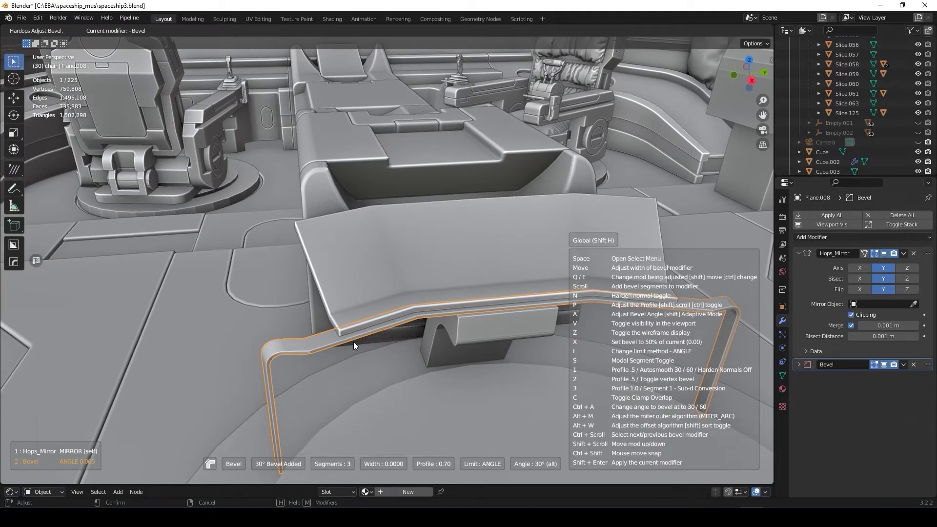
{"action": "left_click", "coordinate": [354, 342]}
{"action": "scroll", "coordinate": [619, 352], "scroll_direction": "up", "scroll_amount": 5}
{"action": "middle_click_drag", "start_coordinate": [586, 341], "coordinate": [561, 342]}
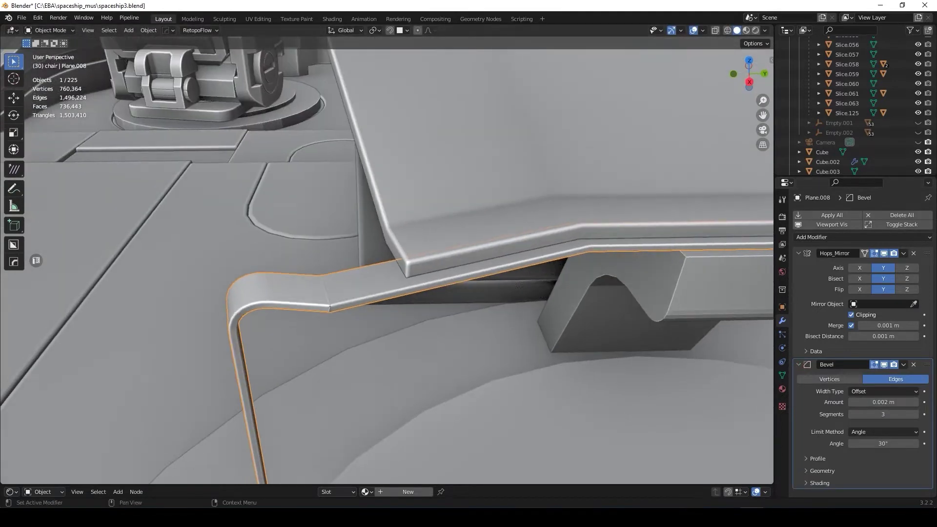
{"action": "scroll", "coordinate": [326, 227], "scroll_direction": "down", "scroll_amount": 3}
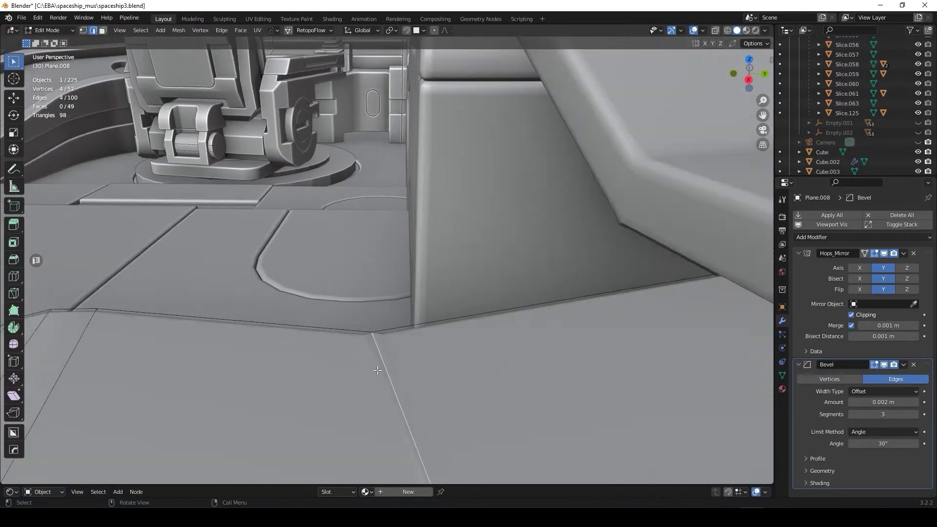
Step: Merge the rail's duplicate vertices by distance and bevel the bend in its leg
{"action": "key", "text": "Tab"}
{"action": "key", "text": "m"}
{"action": "mouse_move", "coordinate": [500, 398]}
{"action": "middle_mouse_down"}
{"action": "mouse_move", "coordinate": [420, 337]}
{"action": "mouse_move", "coordinate": [400, 293]}
{"action": "middle_mouse_up"}
{"action": "scroll", "coordinate": [400, 254], "scroll_direction": "up", "scroll_amount": 4}
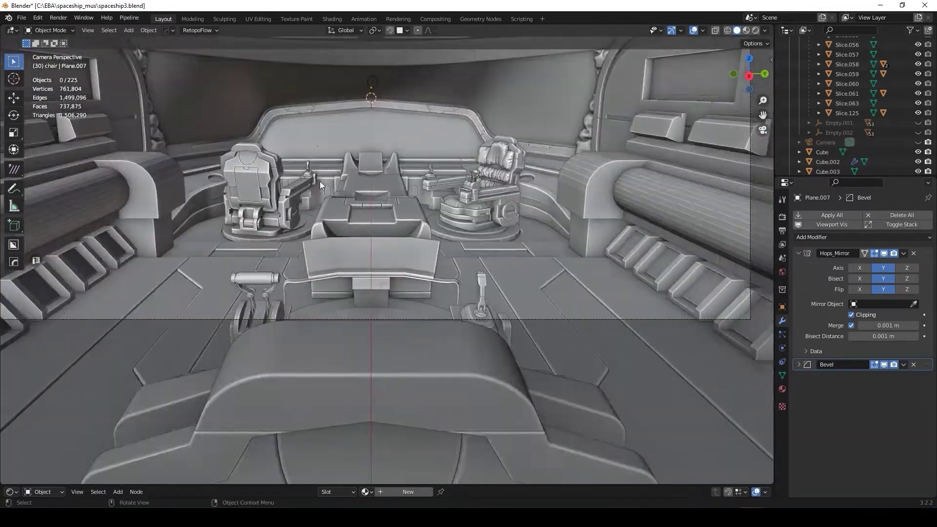
Step: Isolate the side console arm (Plane.003) and add a HardOps bevel modifier
{"action": "scroll", "coordinate": [458, 260], "scroll_direction": "down", "scroll_amount": 2}
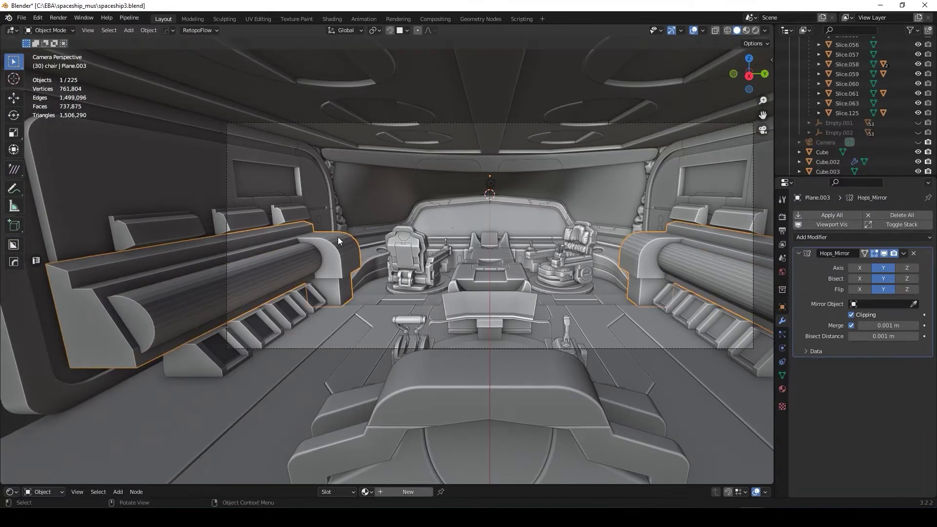
{"action": "key", "text": "KP_Divide"}
{"action": "middle_click_drag", "start_coordinate": [330, 238], "coordinate": [268, 201]}
{"action": "scroll", "coordinate": [406, 206], "scroll_direction": "up", "scroll_amount": 5}
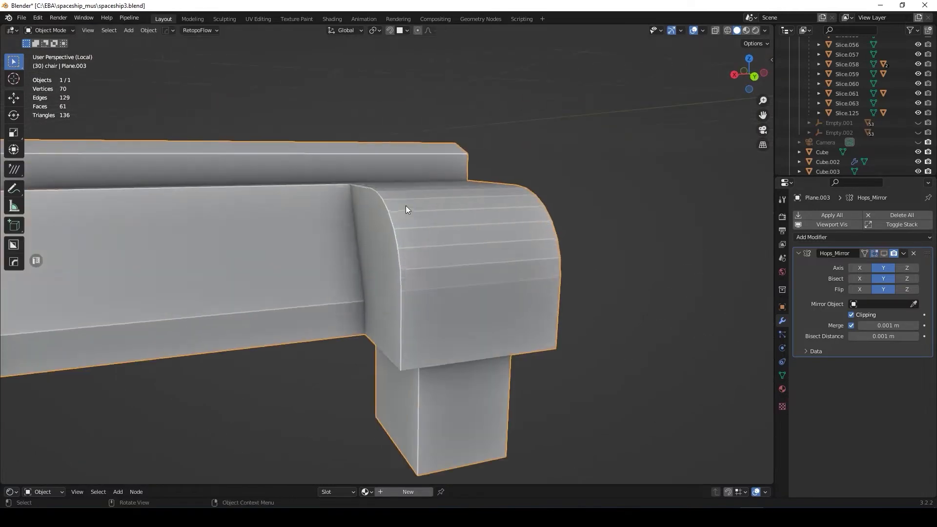
{"action": "key", "text": "ctrl+b"}
{"action": "left_click", "coordinate": [402, 206]}
{"action": "scroll", "coordinate": [364, 253], "scroll_direction": "down", "scroll_amount": 3}
Step: Merge the arm's overlapping vertices by distance
{"action": "key", "text": "Tab"}
{"action": "mouse_move", "coordinate": [520, 282]}
{"action": "middle_mouse_down"}
{"action": "mouse_move", "coordinate": [380, 316]}
{"action": "mouse_move", "coordinate": [278, 376]}
{"action": "mouse_move", "coordinate": [449, 381]}
{"action": "middle_mouse_up"}
{"action": "left_click", "coordinate": [381, 317], "text": "alt"}
{"action": "scroll", "coordinate": [438, 259], "scroll_direction": "up", "scroll_amount": 4}
{"action": "middle_click_drag", "start_coordinate": [437, 260], "coordinate": [443, 277]}
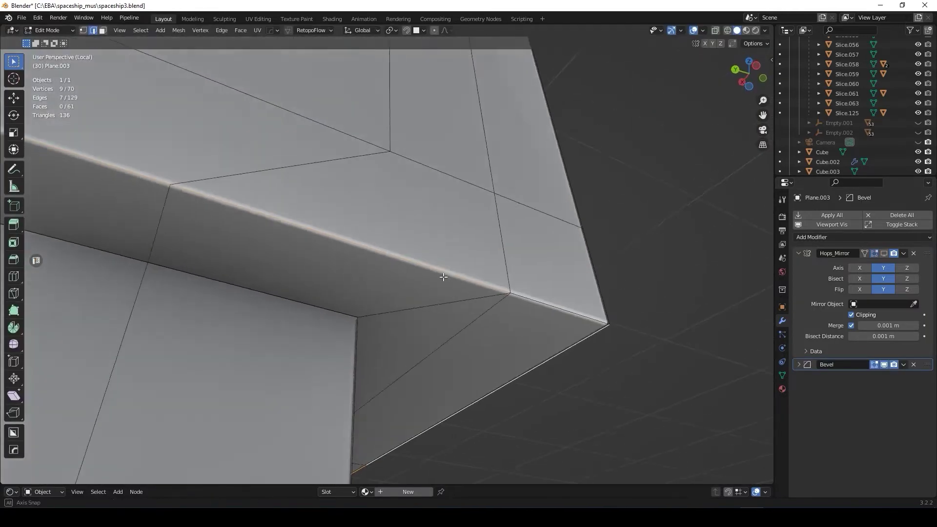
{"action": "scroll", "coordinate": [443, 277], "scroll_direction": "down", "scroll_amount": 5}
{"action": "key", "text": "a"}
{"action": "key", "text": "m"}
{"action": "key", "text": "Tab"}
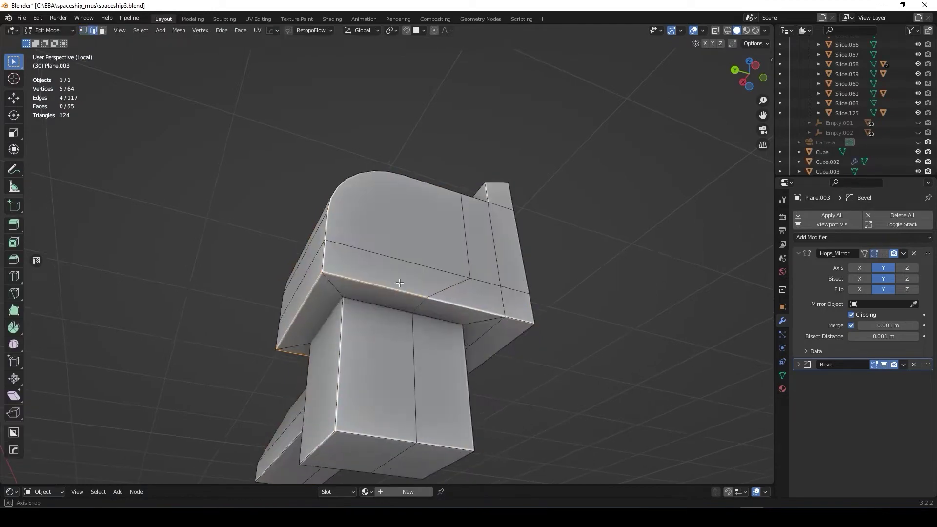
Step: Bevel the corner edges where the front block meets the bar, then undo the attempt
{"action": "middle_click_drag", "start_coordinate": [399, 283], "coordinate": [617, 387]}
{"action": "scroll", "coordinate": [618, 387], "scroll_direction": "up", "scroll_amount": 4}
{"action": "scroll", "coordinate": [335, 266], "scroll_direction": "down", "scroll_amount": 4}
{"action": "left_click", "coordinate": [266, 190], "text": "alt+shift"}
{"action": "mouse_move", "coordinate": [266, 189]}
{"action": "middle_mouse_down"}
{"action": "mouse_move", "coordinate": [334, 163]}
{"action": "mouse_move", "coordinate": [555, 230]}
{"action": "middle_mouse_up"}
{"action": "key", "text": "ctrl+b"}
{"action": "left_click", "coordinate": [562, 244]}
{"action": "key", "text": "Tab"}
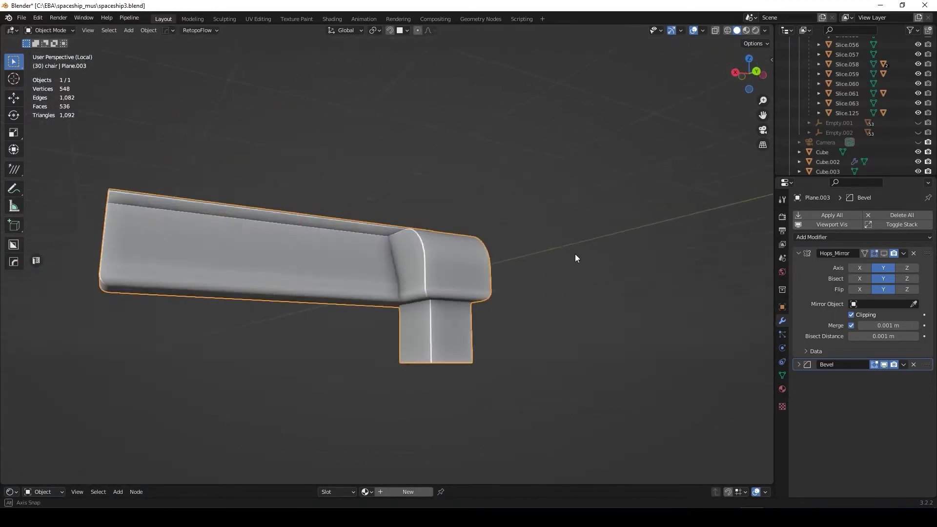
{"action": "key", "text": "Tab"}
{"action": "scroll", "coordinate": [402, 242], "scroll_direction": "up", "scroll_amount": 5}
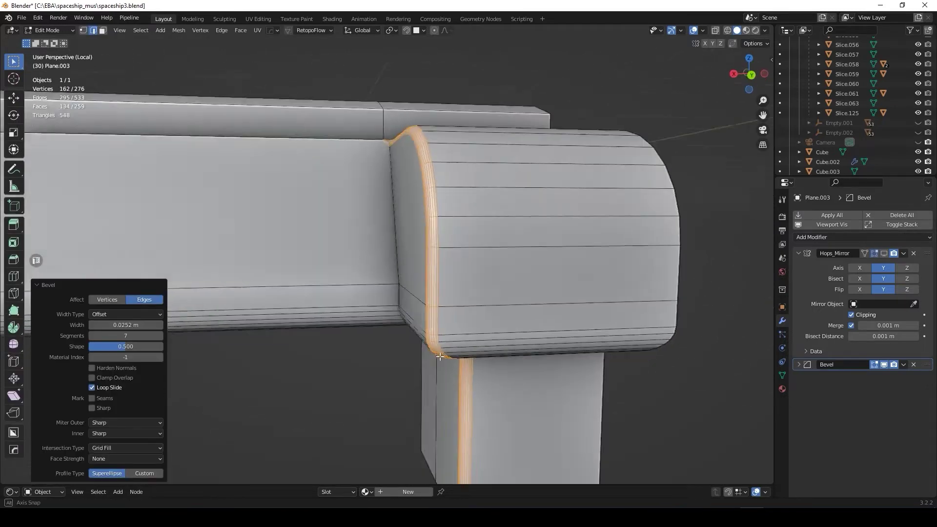
{"action": "key", "text": "ctrl+z"}
Step: Retry the corner-edge bevel and undo it again
{"action": "scroll", "coordinate": [446, 353], "scroll_direction": "down", "scroll_amount": 5}
{"action": "mouse_move", "coordinate": [446, 354]}
{"action": "middle_mouse_down"}
{"action": "mouse_move", "coordinate": [736, 174]}
{"action": "mouse_move", "coordinate": [213, 328]}
{"action": "mouse_move", "coordinate": [572, 270]}
{"action": "mouse_move", "coordinate": [665, 358]}
{"action": "mouse_move", "coordinate": [533, 230]}
{"action": "middle_mouse_up"}
{"action": "scroll", "coordinate": [572, 270], "scroll_direction": "up", "scroll_amount": 3}
{"action": "key", "text": "ctrl+b"}
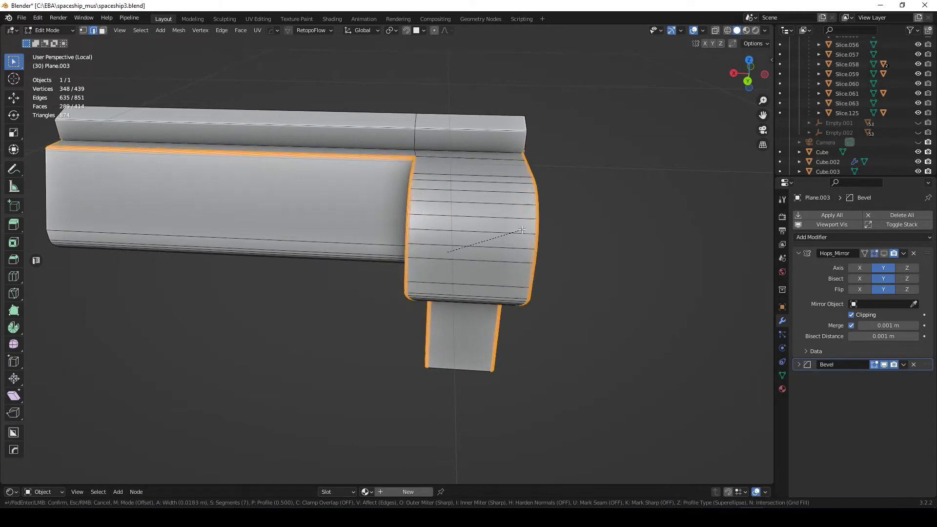
{"action": "left_click", "coordinate": [521, 230]}
{"action": "key", "text": "ctrl+z"}
Step: Bevel the arm's corner edges with 7 segments and return to Object Mode
{"action": "middle_click_drag", "start_coordinate": [599, 234], "coordinate": [625, 221]}
{"action": "scroll", "coordinate": [625, 220], "scroll_direction": "down", "scroll_amount": 3}
{"action": "scroll", "coordinate": [467, 254], "scroll_direction": "up", "scroll_amount": 6}
{"action": "scroll", "coordinate": [467, 253], "scroll_direction": "down", "scroll_amount": 3}
{"action": "mouse_move", "coordinate": [467, 254]}
{"action": "middle_mouse_down"}
{"action": "mouse_move", "coordinate": [355, 272]}
{"action": "mouse_move", "coordinate": [575, 282]}
{"action": "middle_mouse_up"}
{"action": "key", "text": "ctrl+b"}
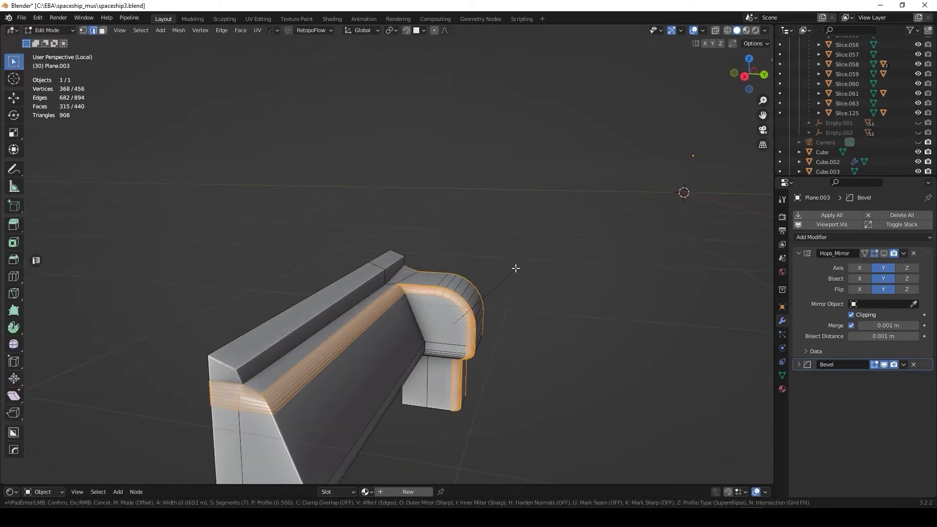
{"action": "key", "text": "Tab"}
{"action": "mouse_move", "coordinate": [515, 268]}
{"action": "middle_mouse_down"}
{"action": "mouse_move", "coordinate": [461, 376]}
{"action": "mouse_move", "coordinate": [628, 202]}
{"action": "middle_mouse_up"}
{"action": "scroll", "coordinate": [397, 283], "scroll_direction": "up", "scroll_amount": 2}
Step: Confirm the box cut through the leg and draw another box cut on the console arm
{"action": "left_click", "coordinate": [470, 369]}
{"action": "mouse_move", "coordinate": [470, 369]}
{"action": "middle_mouse_down"}
{"action": "mouse_move", "coordinate": [373, 335]}
{"action": "mouse_move", "coordinate": [468, 321]}
{"action": "mouse_move", "coordinate": [514, 249]}
{"action": "middle_mouse_up"}
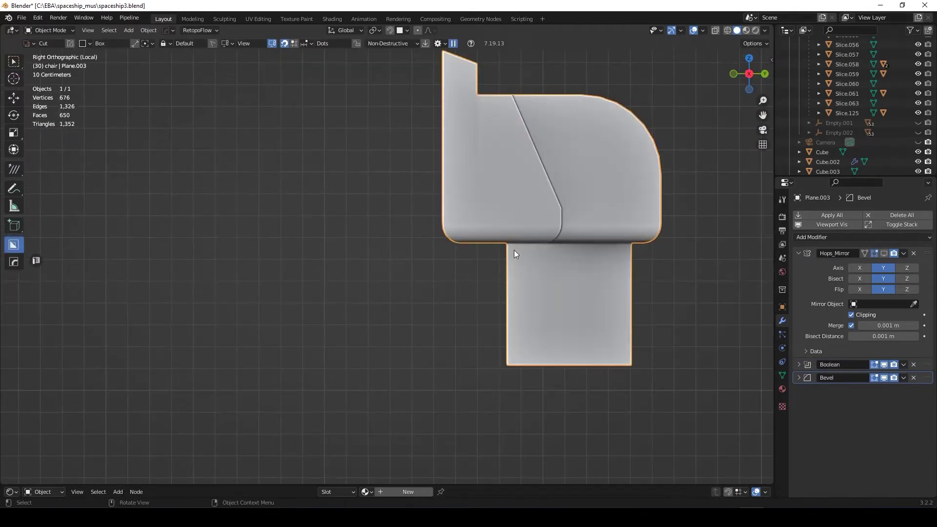
{"action": "left_click_drag", "start_coordinate": [514, 250], "coordinate": [621, 355]}
{"action": "mouse_move", "coordinate": [672, 330]}
{"action": "middle_mouse_down"}
{"action": "mouse_move", "coordinate": [362, 418]}
{"action": "mouse_move", "coordinate": [619, 355]}
{"action": "middle_mouse_up"}
{"action": "key", "text": "q"}
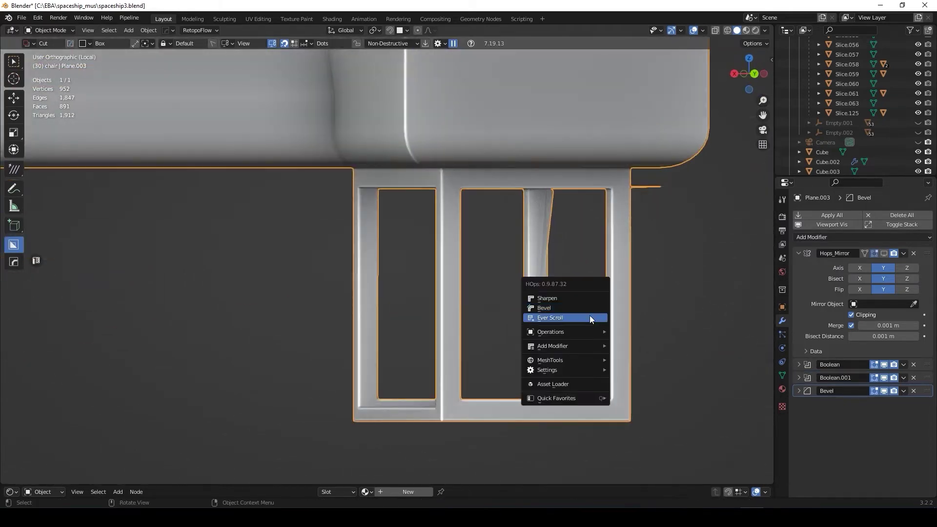
{"action": "left_click", "coordinate": [589, 316]}
{"action": "mouse_move", "coordinate": [590, 317]}
{"action": "middle_mouse_down"}
{"action": "mouse_move", "coordinate": [603, 310]}
{"action": "mouse_move", "coordinate": [521, 169]}
{"action": "mouse_move", "coordinate": [556, 198]}
{"action": "middle_mouse_up"}
{"action": "scroll", "coordinate": [608, 341], "scroll_direction": "down", "scroll_amount": 3}
{"action": "scroll", "coordinate": [556, 198], "scroll_direction": "up", "scroll_amount": 3}
{"action": "left_click", "coordinate": [468, 170]}
Step: Try rounded-box and circle cuts on the arm's front block, then cancel them
{"action": "left_click_drag", "start_coordinate": [580, 297], "coordinate": [579, 294]}
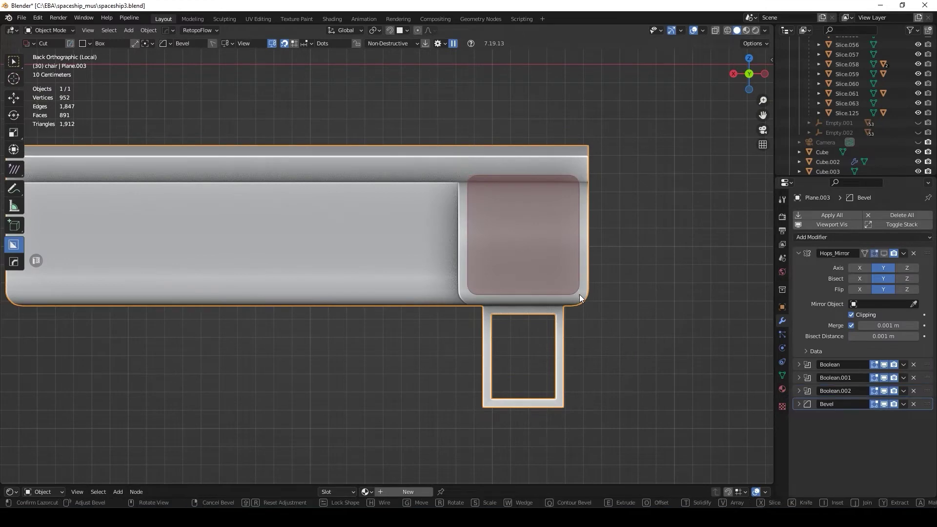
{"action": "middle_click_drag", "start_coordinate": [592, 268], "coordinate": [668, 168]}
{"action": "scroll", "coordinate": [762, 116], "scroll_direction": "down", "scroll_amount": 4}
{"action": "mouse_move", "coordinate": [766, 199]}
{"action": "middle_mouse_down", "text": "alt"}
{"action": "mouse_move", "coordinate": [587, 312]}
{"action": "mouse_move", "coordinate": [628, 272]}
{"action": "mouse_move", "coordinate": [491, 316]}
{"action": "mouse_move", "coordinate": [399, 276]}
{"action": "mouse_move", "coordinate": [415, 306]}
{"action": "middle_mouse_up", "text": "alt"}
{"action": "left_click", "coordinate": [414, 306]}
{"action": "scroll", "coordinate": [414, 306], "scroll_direction": "up", "scroll_amount": 3}
{"action": "key", "text": "c"}
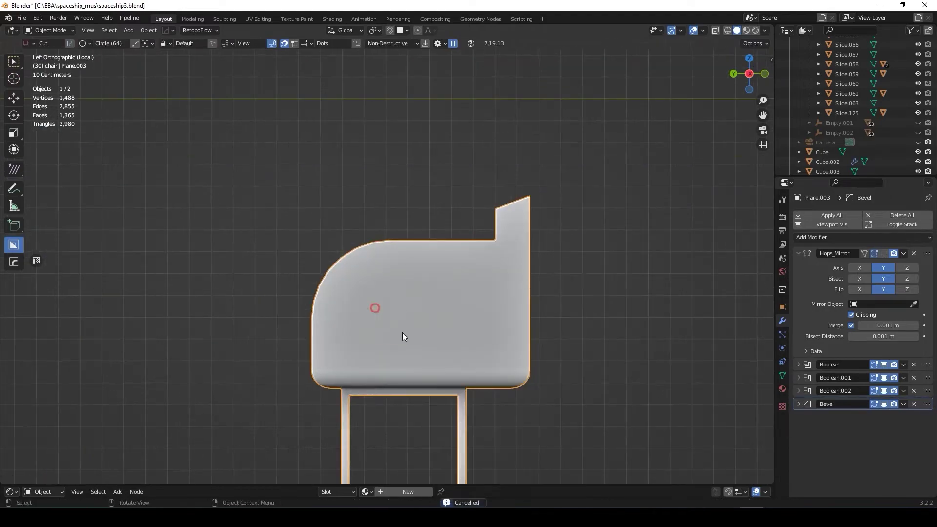
{"action": "mouse_move", "coordinate": [395, 326]}
{"action": "middle_mouse_down"}
{"action": "mouse_move", "coordinate": [406, 342]}
{"action": "mouse_move", "coordinate": [462, 277]}
{"action": "mouse_move", "coordinate": [451, 277]}
{"action": "middle_mouse_up"}
{"action": "key", "text": "Escape"}
{"action": "key", "text": "KP_Divide"}
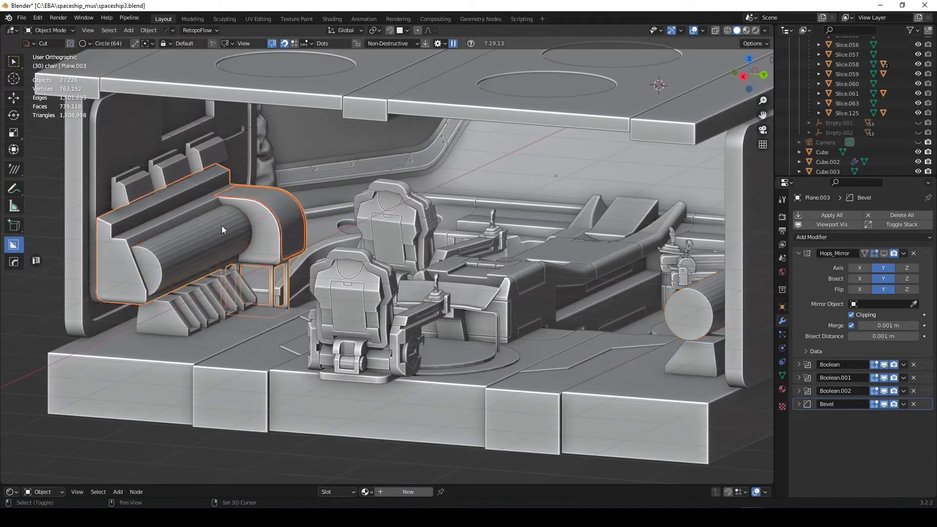
Step: Cut a circular hole into the end face of the isolated chair piece
{"action": "key", "text": "KP_Divide"}
{"action": "mouse_move", "coordinate": [186, 207]}
{"action": "middle_mouse_down"}
{"action": "mouse_move", "coordinate": [497, 286]}
{"action": "mouse_move", "coordinate": [529, 268]}
{"action": "middle_mouse_up"}
{"action": "left_click_drag", "start_coordinate": [489, 245], "coordinate": [538, 309]}
{"action": "mouse_move", "coordinate": [537, 309]}
{"action": "middle_mouse_down"}
{"action": "mouse_move", "coordinate": [695, 340]}
{"action": "mouse_move", "coordinate": [222, 245]}
{"action": "mouse_move", "coordinate": [357, 296]}
{"action": "mouse_move", "coordinate": [180, 282]}
{"action": "mouse_move", "coordinate": [392, 291]}
{"action": "mouse_move", "coordinate": [421, 262]}
{"action": "mouse_move", "coordinate": [432, 293]}
{"action": "mouse_move", "coordinate": [394, 268]}
{"action": "middle_mouse_up"}
{"action": "left_click", "coordinate": [180, 282]}
{"action": "left_click", "coordinate": [433, 293]}
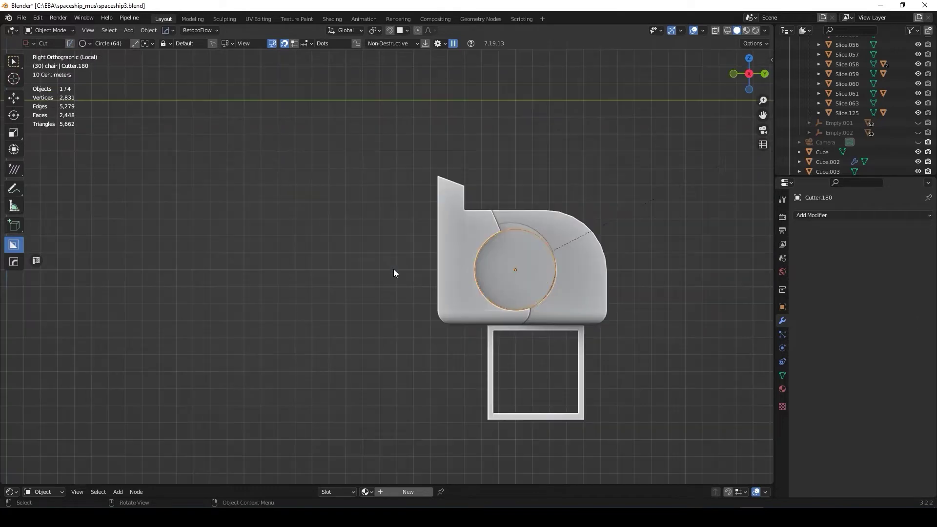
{"action": "left_click", "coordinate": [494, 265]}
{"action": "key", "text": "Tab"}
{"action": "mouse_move", "coordinate": [680, 282]}
{"action": "middle_mouse_down"}
{"action": "mouse_move", "coordinate": [430, 333]}
{"action": "mouse_move", "coordinate": [38, 277]}
{"action": "mouse_move", "coordinate": [133, 312]}
{"action": "mouse_move", "coordinate": [388, 294]}
{"action": "mouse_move", "coordinate": [392, 332]}
{"action": "mouse_move", "coordinate": [497, 202]}
{"action": "middle_mouse_up"}
{"action": "key", "text": "Tab"}
Step: Scale Plane.003's Cutter.180 mesh up to 1.112 and add a bevel to the cylinder
{"action": "left_click", "coordinate": [427, 255]}
{"action": "left_click", "coordinate": [371, 261]}
{"action": "key", "text": "Tab"}
{"action": "key", "text": "s"}
{"action": "left_click", "coordinate": [543, 278]}
{"action": "key", "text": "Tab"}
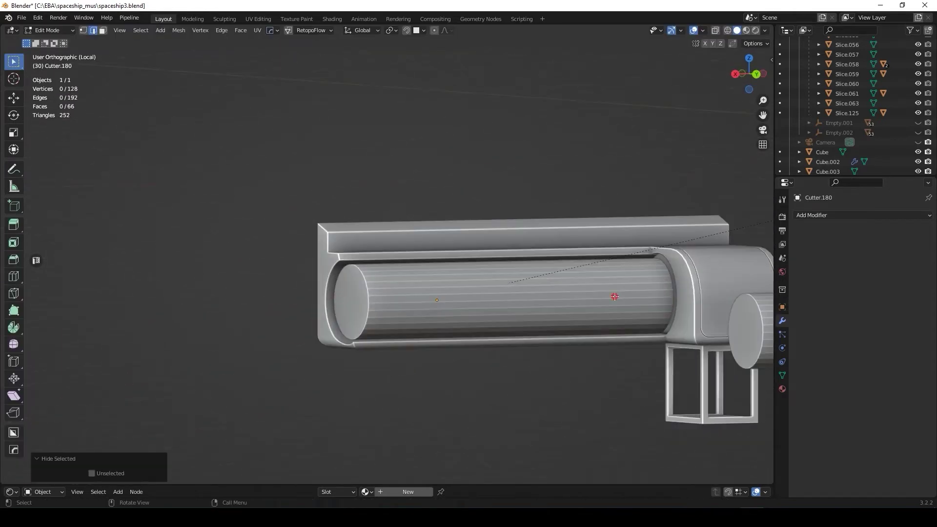
{"action": "left_click", "coordinate": [450, 288]}
{"action": "key", "text": "q"}
Step: Draw a new bevelled, rotated notch cut on Plane.003's top rail
{"action": "mouse_move", "coordinate": [449, 294]}
{"action": "middle_mouse_down"}
{"action": "mouse_move", "coordinate": [415, 256]}
{"action": "mouse_move", "coordinate": [429, 212]}
{"action": "middle_mouse_up"}
{"action": "left_click", "coordinate": [429, 212]}
{"action": "left_click_drag", "start_coordinate": [174, 170], "coordinate": [222, 227]}
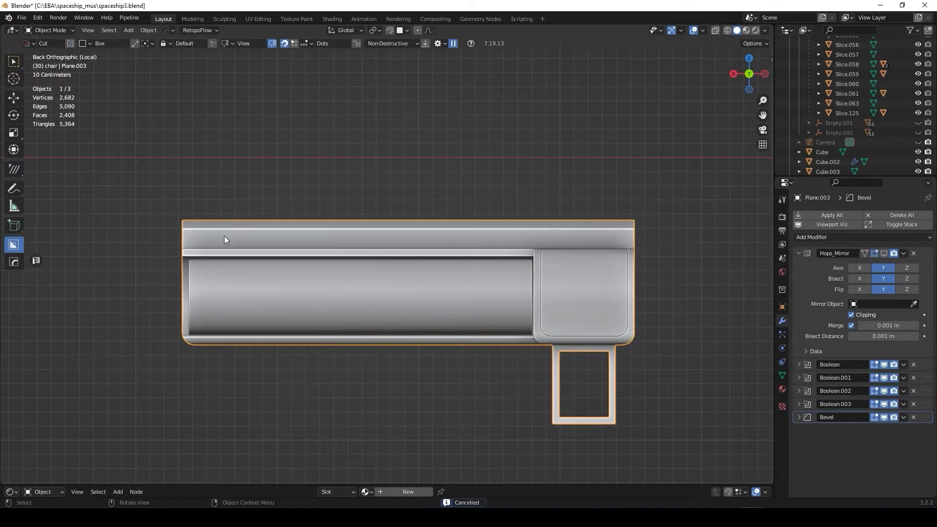
{"action": "scroll", "coordinate": [229, 217], "scroll_direction": "up", "scroll_amount": 5}
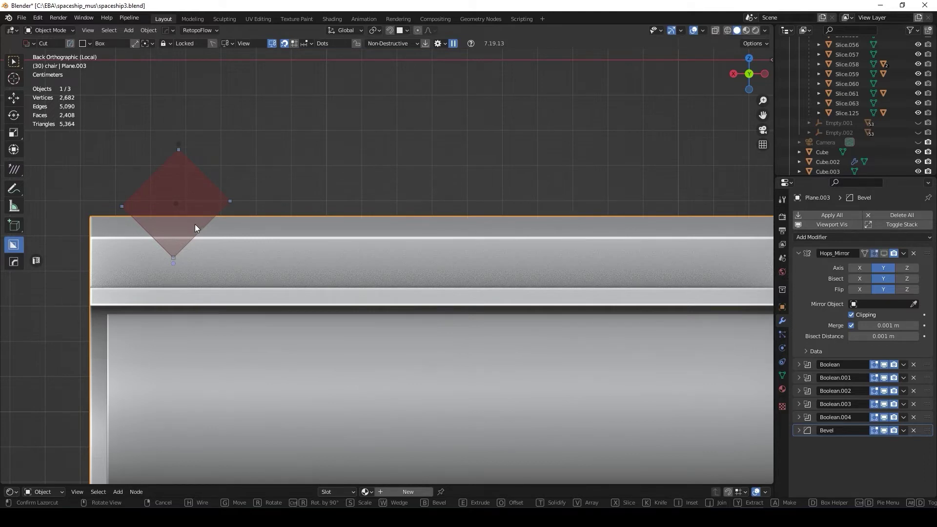
{"action": "key", "text": "b"}
{"action": "scroll", "coordinate": [278, 236], "scroll_direction": "up", "scroll_amount": 2}
{"action": "key", "text": "r"}
{"action": "scroll", "coordinate": [258, 266], "scroll_direction": "down", "scroll_amount": 3}
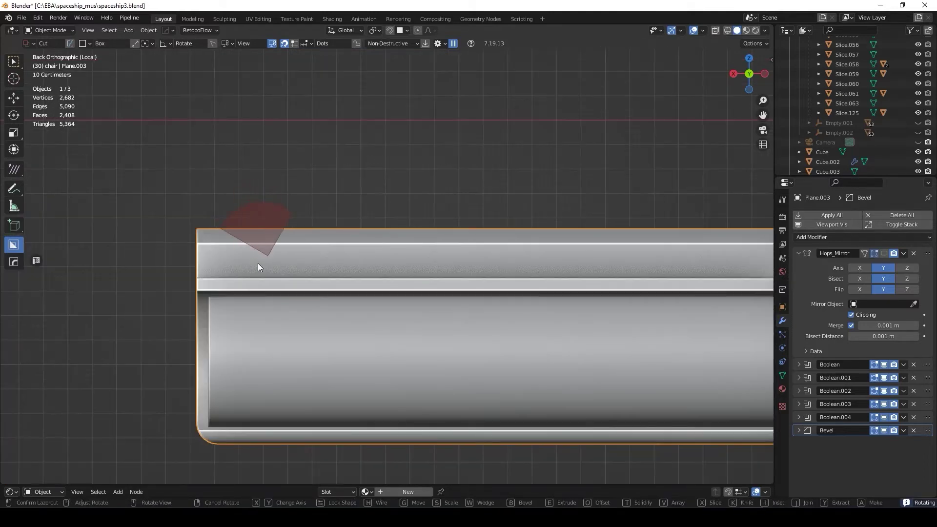
{"action": "scroll", "coordinate": [238, 163], "scroll_direction": "up", "scroll_amount": 4}
{"action": "scroll", "coordinate": [248, 174], "scroll_direction": "down", "scroll_amount": 3}
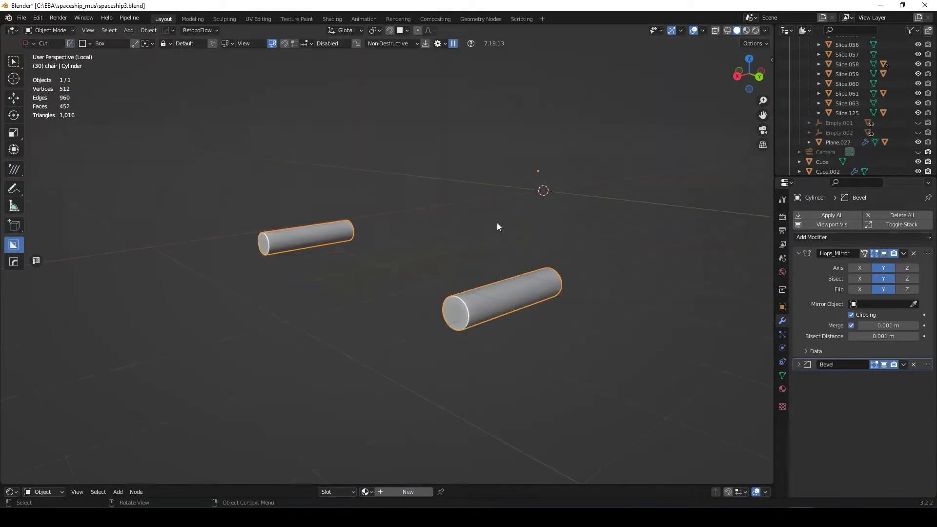
{"action": "scroll", "coordinate": [397, 268], "scroll_direction": "up", "scroll_amount": 9}
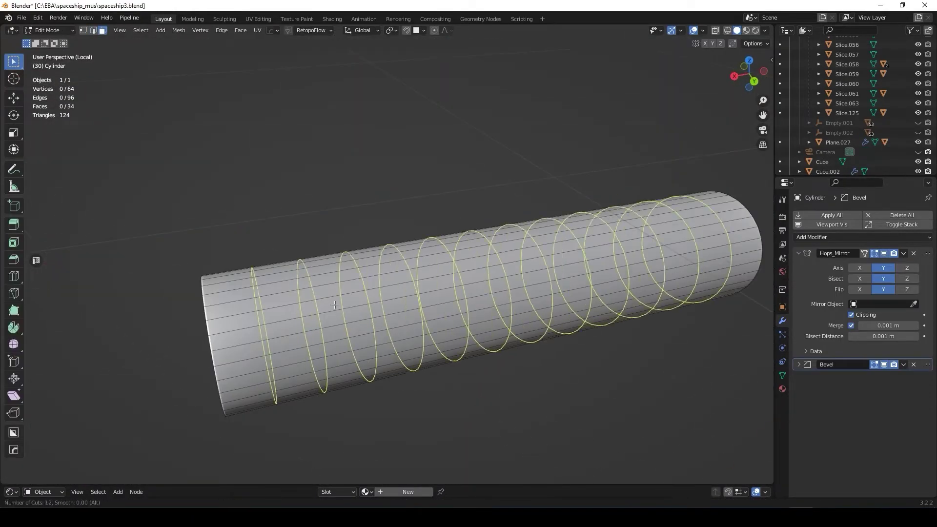
Step: Finish the edge loops and select several face loops around the cylinder
{"action": "left_click", "coordinate": [335, 304]}
{"action": "middle_click_drag", "start_coordinate": [335, 304], "coordinate": [395, 351]}
{"action": "left_click", "coordinate": [372, 388]}
{"action": "middle_click_drag", "start_coordinate": [372, 388], "coordinate": [317, 279]}
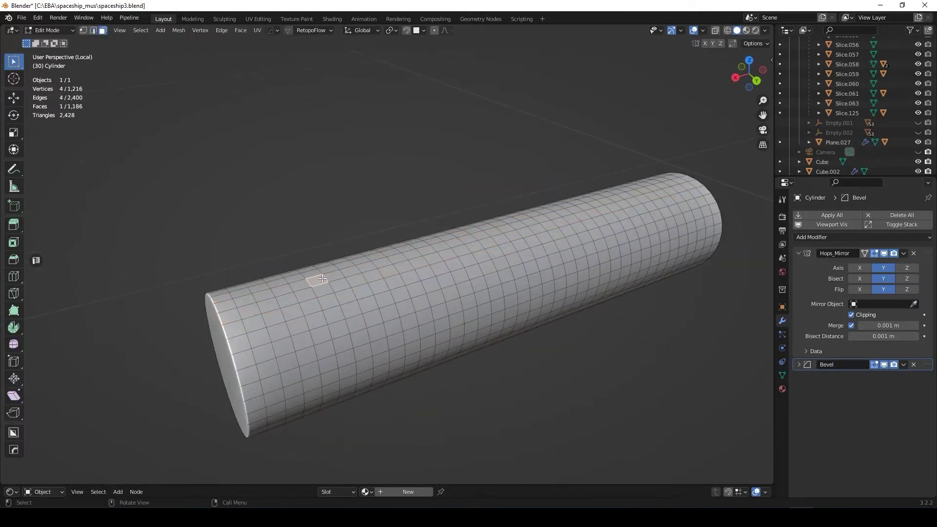
{"action": "left_click", "coordinate": [354, 353], "text": "alt+shift"}
{"action": "middle_click_drag", "start_coordinate": [353, 354], "coordinate": [507, 240]}
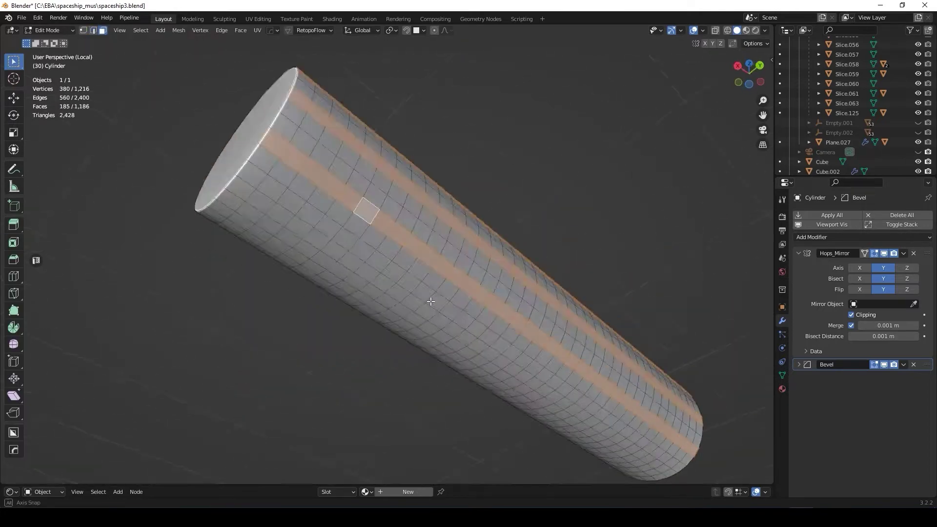
{"action": "left_click", "coordinate": [519, 145], "text": "alt+shift"}
{"action": "middle_click_drag", "start_coordinate": [519, 145], "coordinate": [597, 241]}
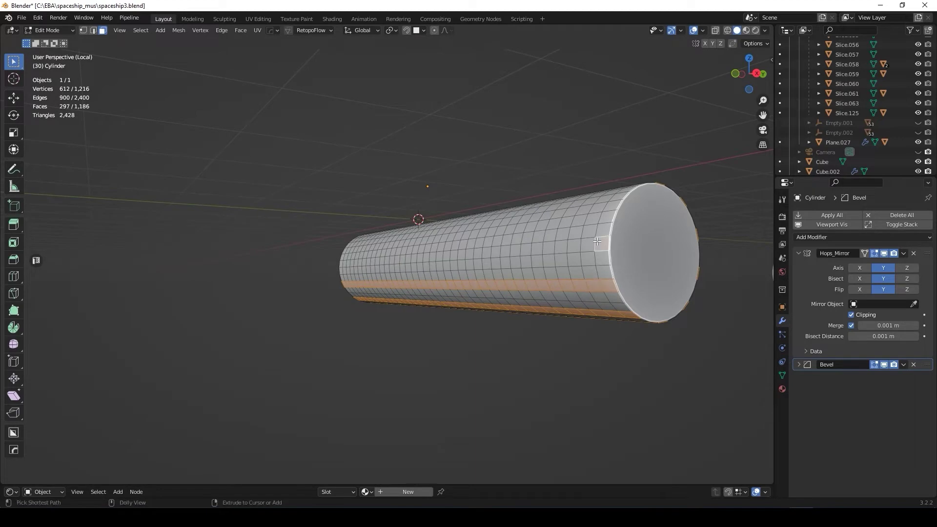
{"action": "left_click", "coordinate": [414, 354], "text": "alt+shift"}
{"action": "mouse_move", "coordinate": [727, 361]}
{"action": "middle_mouse_down"}
{"action": "mouse_move", "coordinate": [414, 353]}
{"action": "mouse_move", "coordinate": [634, 272]}
{"action": "middle_mouse_up"}
{"action": "middle_click_drag", "start_coordinate": [706, 236], "coordinate": [586, 291]}
{"action": "left_click", "coordinate": [586, 291], "text": "alt+shift"}
{"action": "middle_click_drag", "start_coordinate": [477, 389], "coordinate": [476, 264]}
Step: Mark the selected edges as seams, undoing a premature cloth simulation
{"action": "key", "text": "2"}
{"action": "right_click", "coordinate": [427, 388]}
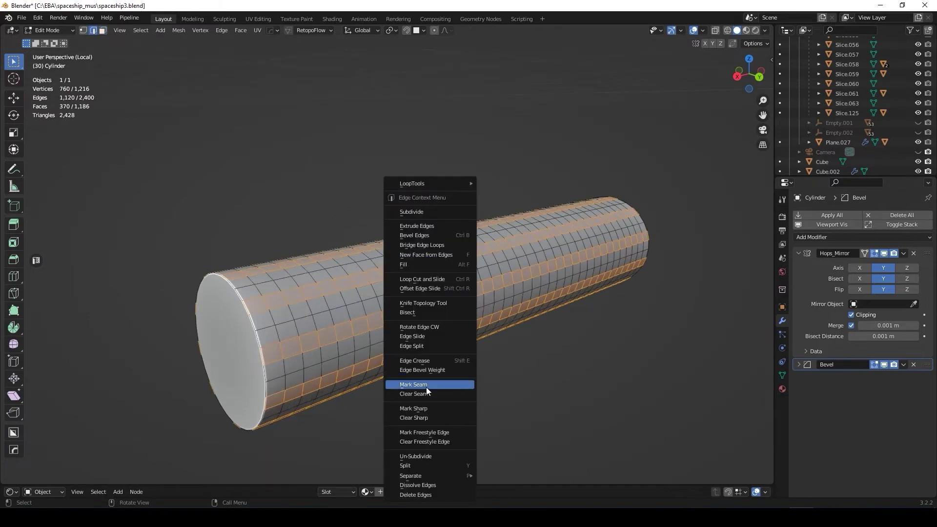
{"action": "left_click", "coordinate": [431, 385]}
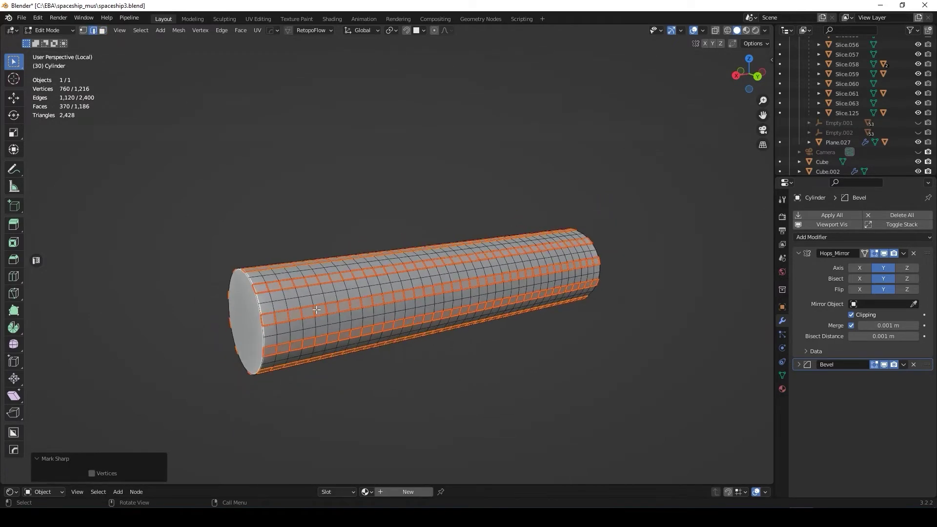
{"action": "key", "text": "Tab"}
{"action": "left_click", "coordinate": [391, 371]}
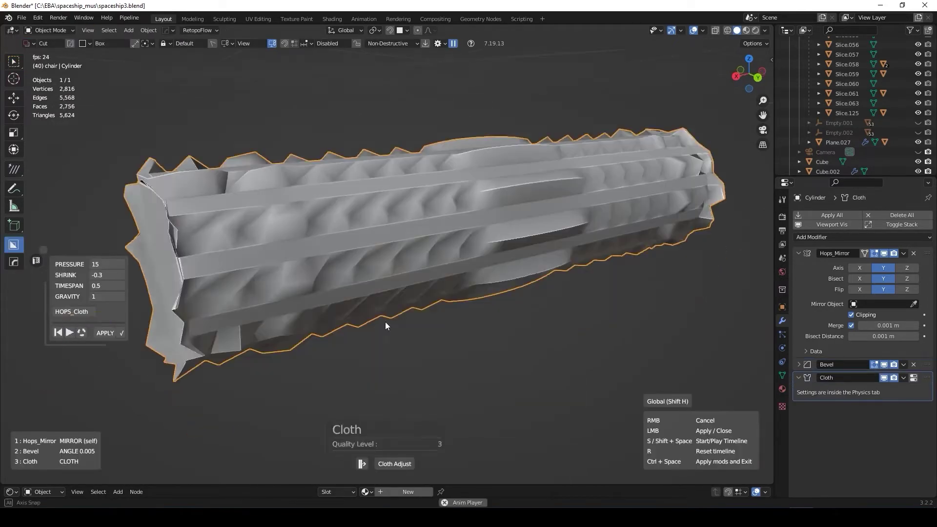
{"action": "key", "text": "ctrl+z"}
{"action": "key", "text": "Tab"}
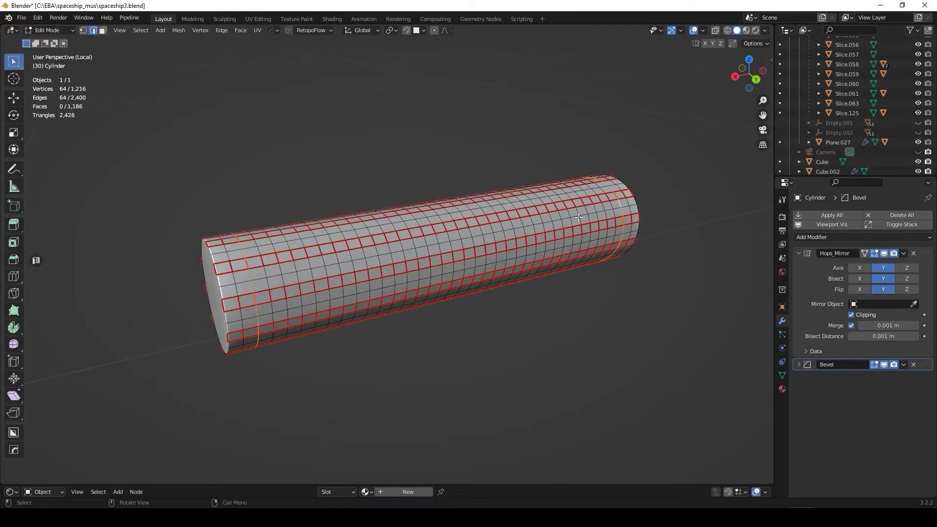
Step: Mark the end loop as a seam and retry adding cloth from the Q menu
{"action": "right_click", "coordinate": [596, 244]}
{"action": "left_click", "coordinate": [576, 194]}
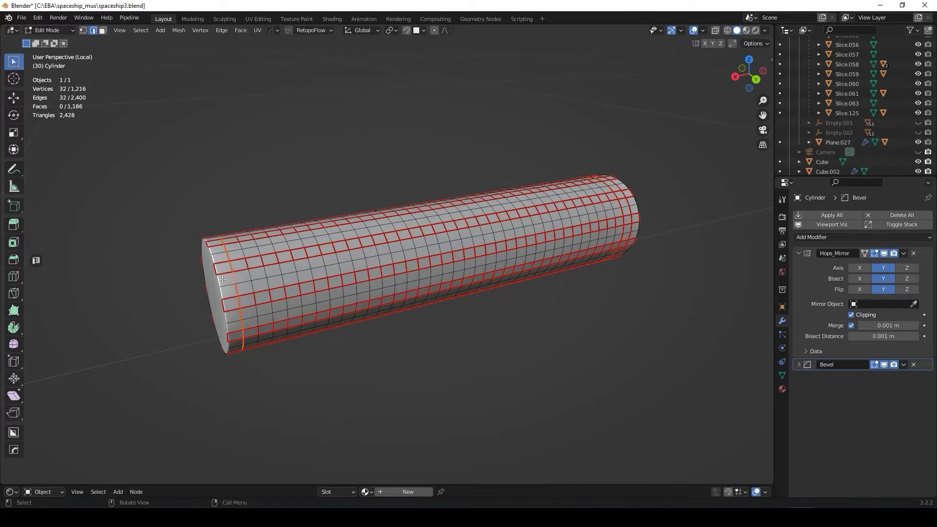
{"action": "left_click", "coordinate": [220, 293], "text": "alt"}
{"action": "key", "text": "Tab"}
{"action": "key", "text": "q"}
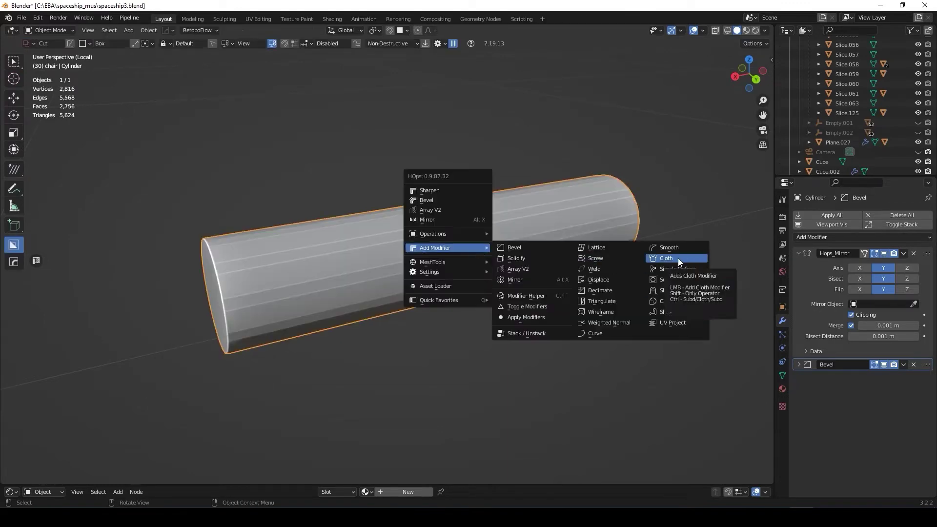
{"action": "left_click", "coordinate": [668, 313]}
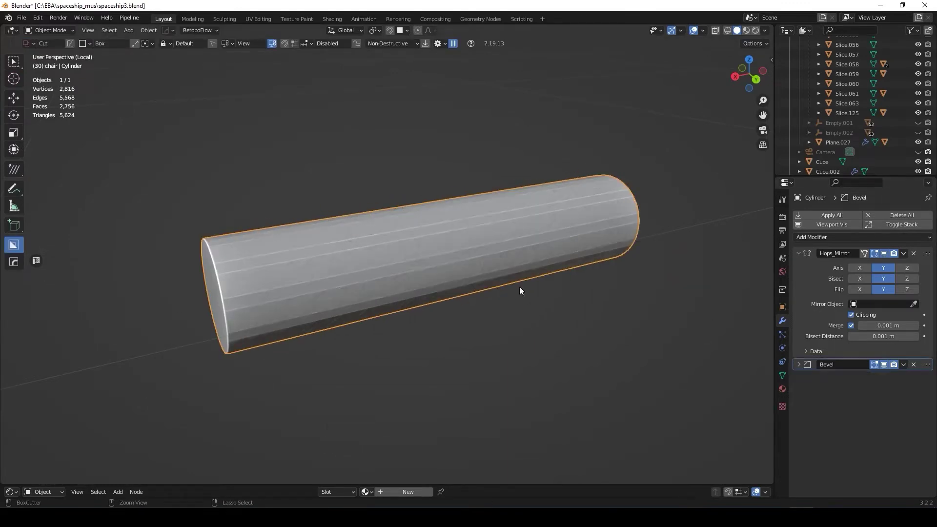
{"action": "key", "text": "q"}
{"action": "left_click", "coordinate": [634, 297]}
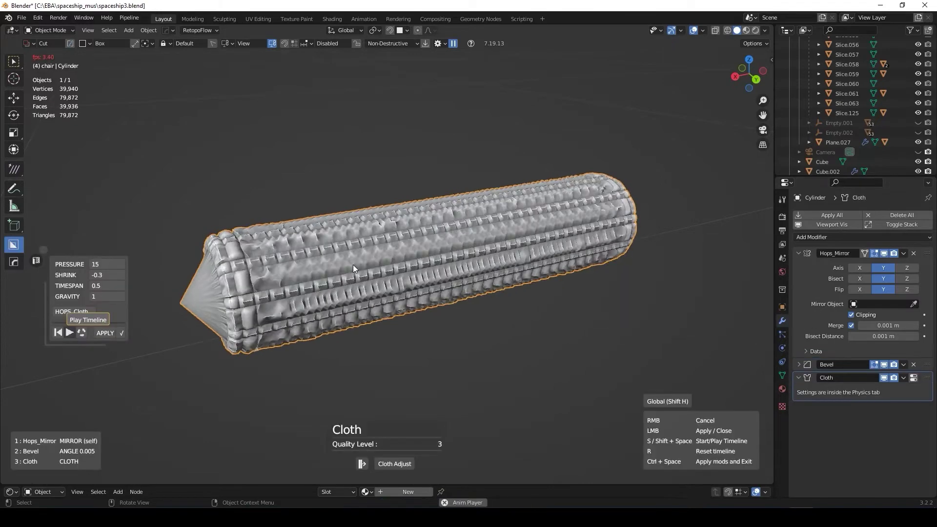
{"action": "right_click", "coordinate": [373, 235]}
{"action": "key", "text": "Tab"}
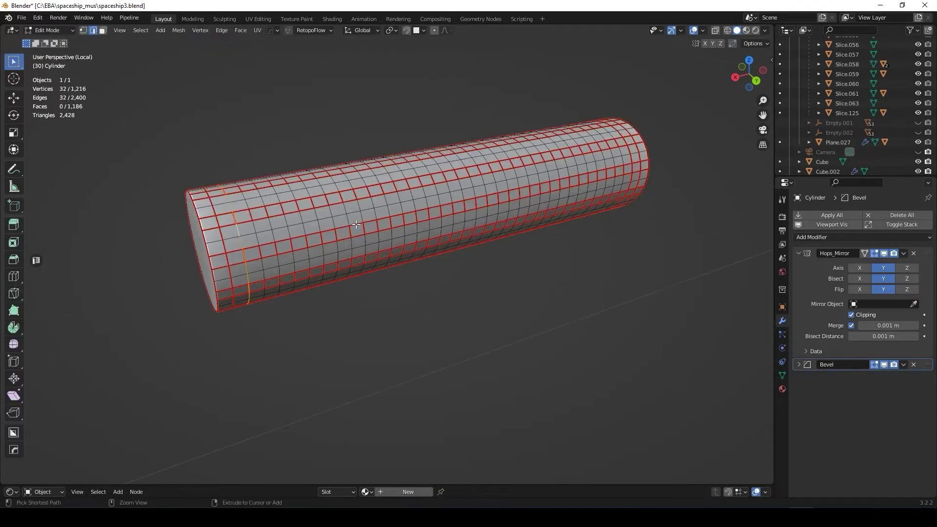
{"action": "key", "text": "ctrl+z"}
{"action": "key", "text": "Tab"}
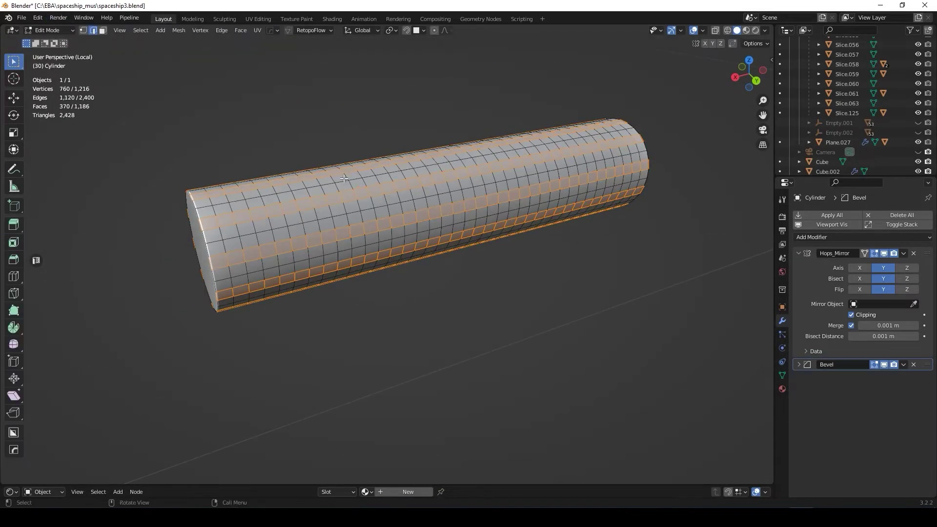
Step: Select more face loops, separate the panels, add level-2 subdivision and remove their bevel
{"action": "left_click", "coordinate": [645, 150], "text": "alt+shift"}
{"action": "middle_click_drag", "start_coordinate": [645, 150], "coordinate": [331, 249]}
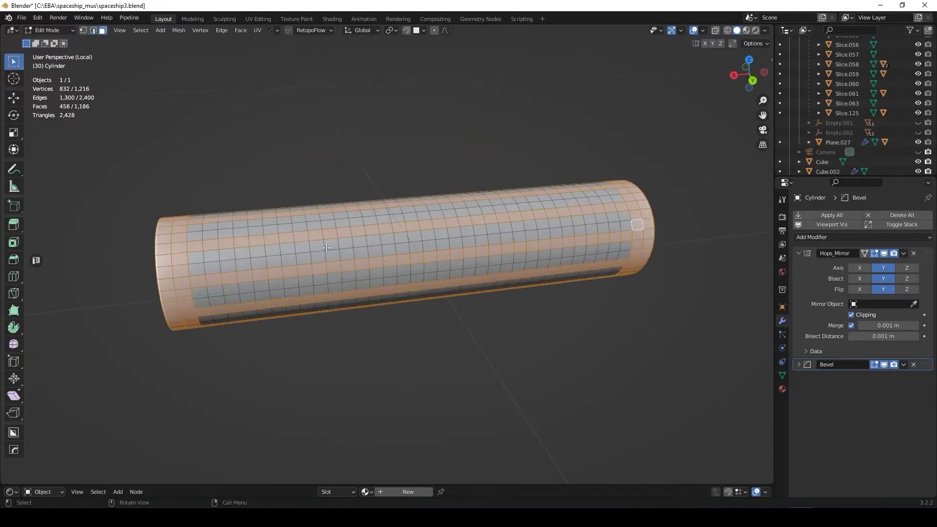
{"action": "left_click", "coordinate": [496, 233], "text": "alt+shift"}
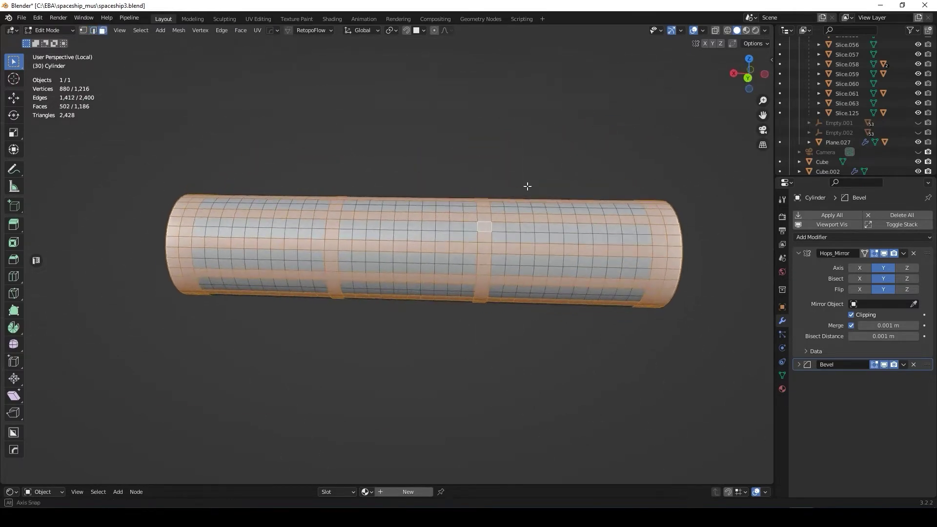
{"action": "middle_click_drag", "start_coordinate": [485, 179], "coordinate": [475, 192]}
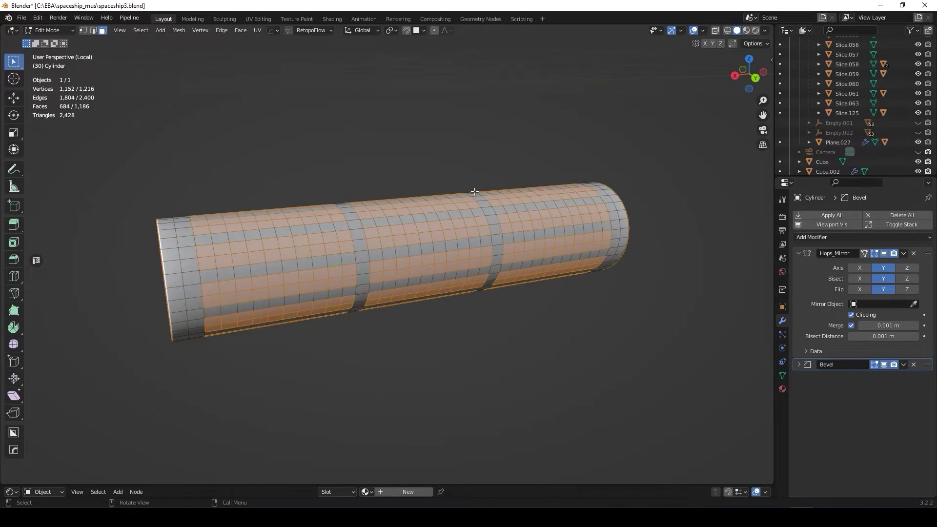
{"action": "key", "text": "ctrl+z"}
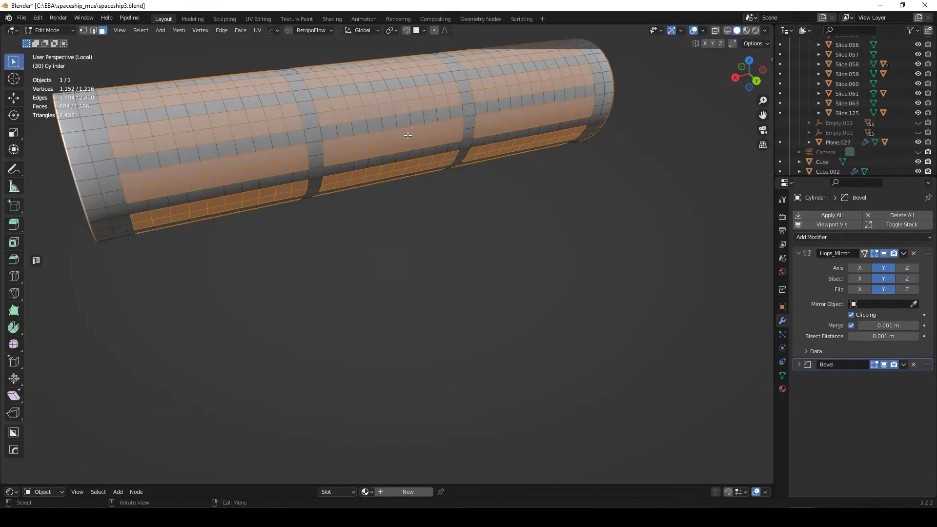
{"action": "key", "text": "ctrl+shift+z"}
{"action": "key", "text": "ctrl+2"}
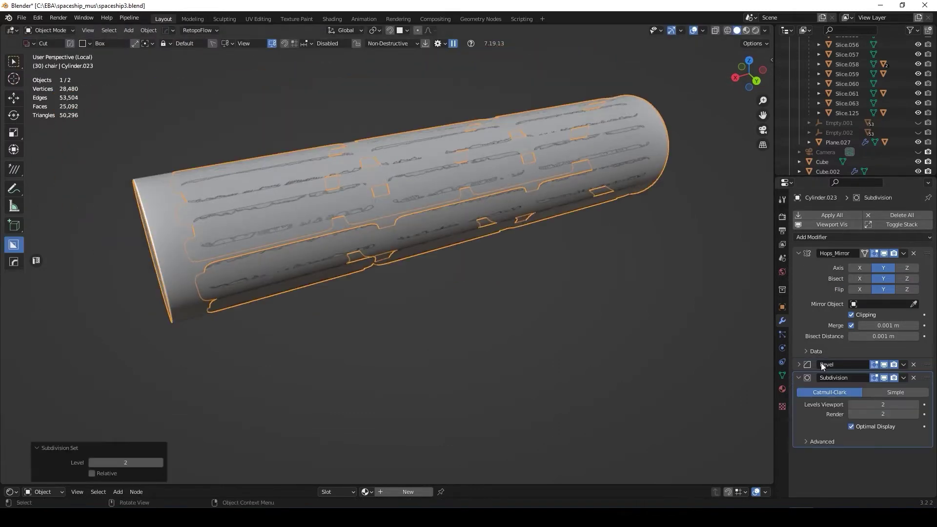
{"action": "left_click", "coordinate": [914, 365]}
Step: Cancel another cloth attempt and select both cylinder end caps in see-through view
{"action": "key", "text": "q"}
{"action": "left_click", "coordinate": [670, 238]}
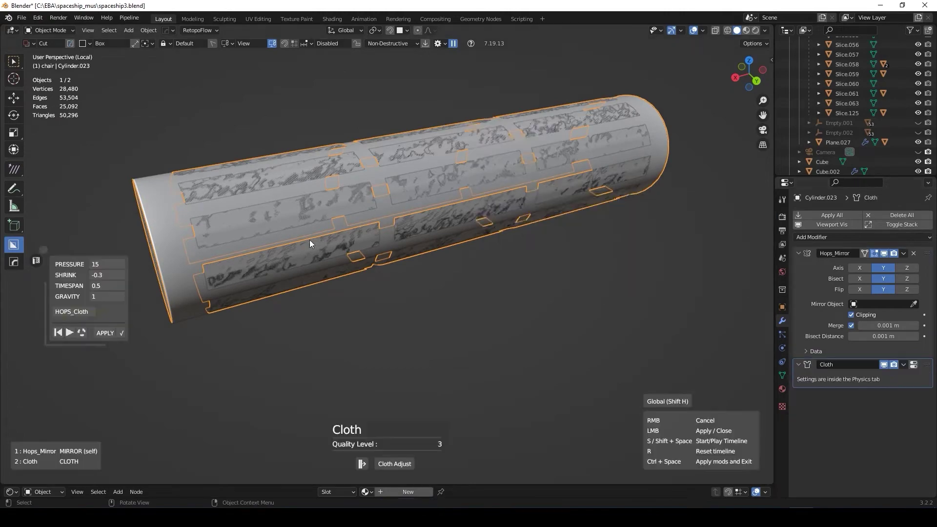
{"action": "right_click", "coordinate": [265, 222]}
{"action": "key", "text": "Tab"}
{"action": "key", "text": "KP_Divide"}
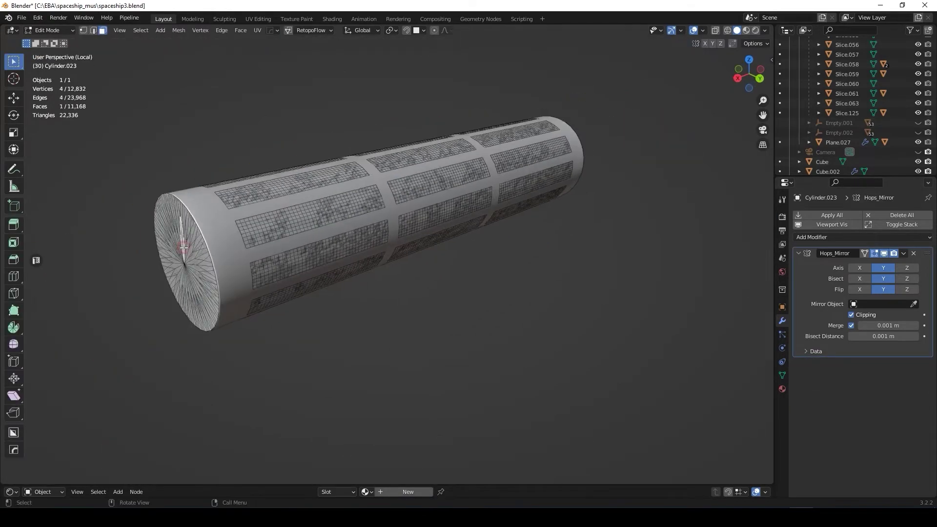
{"action": "key", "text": "alt+z"}
{"action": "middle_click_drag", "start_coordinate": [188, 262], "coordinate": [140, 188]}
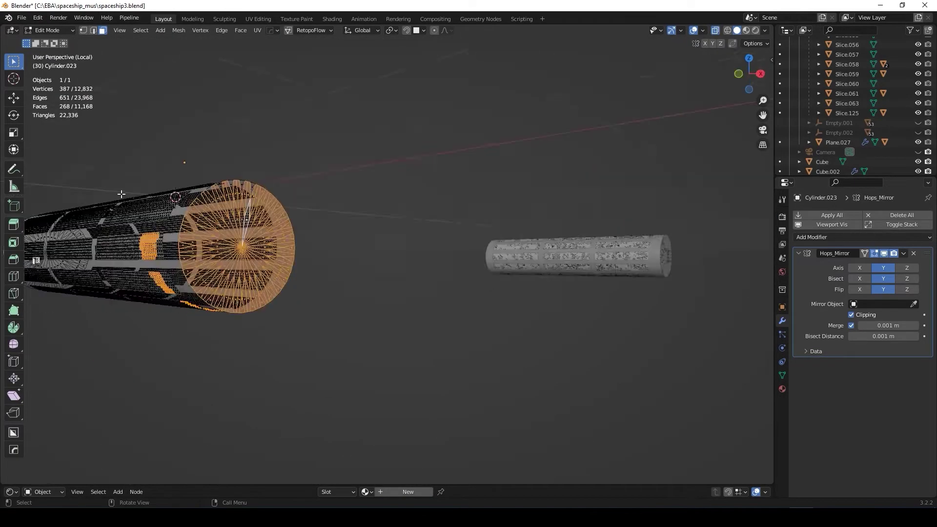
{"action": "left_click_drag", "start_coordinate": [161, 185], "coordinate": [213, 288]}
{"action": "left_click_drag", "start_coordinate": [595, 210], "coordinate": [653, 362], "text": "shift"}
{"action": "key", "text": "Tab"}
{"action": "middle_click_drag", "start_coordinate": [557, 299], "coordinate": [439, 273]}
{"action": "scroll", "coordinate": [409, 262], "scroll_direction": "up", "scroll_amount": 2}
Step: Add a cloth simulation to inflate the panels plus a smoothing subdivision
{"action": "key", "text": "q"}
{"action": "left_click", "coordinate": [617, 257]}
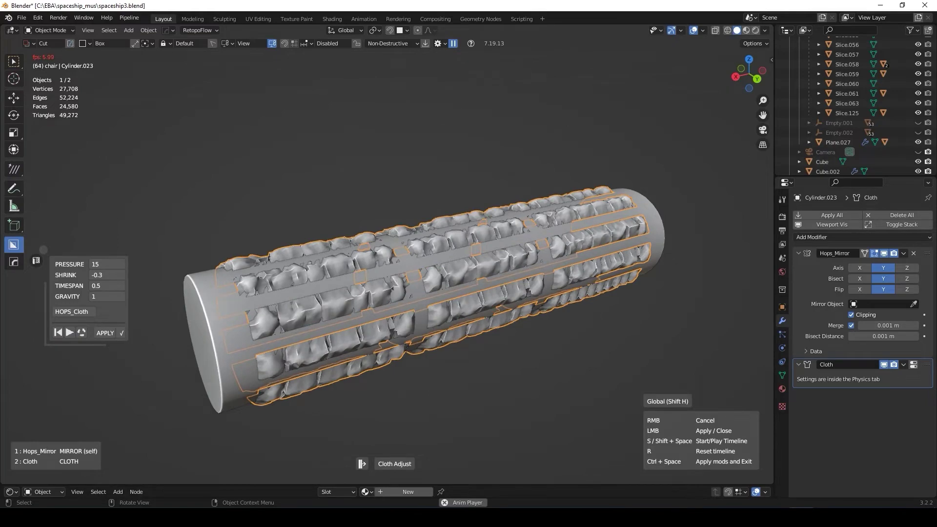
{"action": "left_click", "coordinate": [566, 312]}
{"action": "scroll", "coordinate": [566, 312], "scroll_direction": "up", "scroll_amount": 3}
{"action": "scroll", "coordinate": [568, 309], "scroll_direction": "down", "scroll_amount": 4}
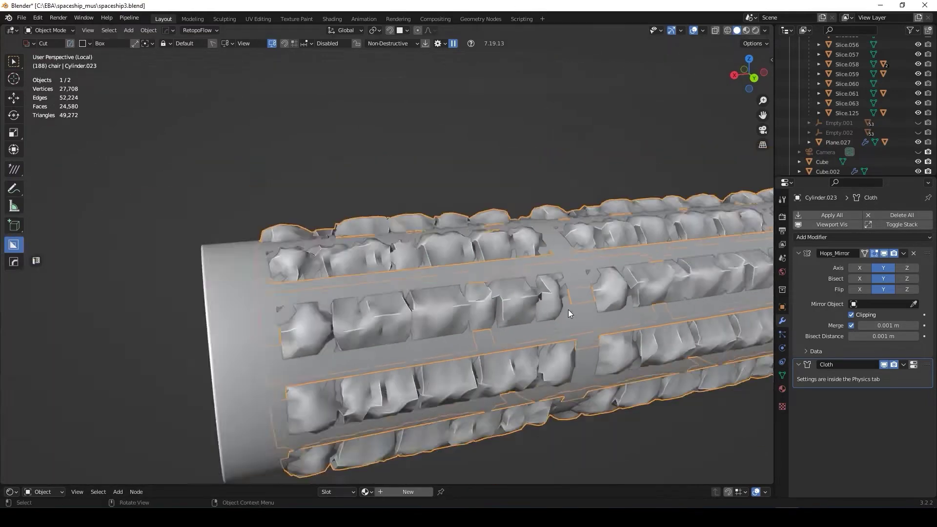
{"action": "scroll", "coordinate": [563, 321], "scroll_direction": "up", "scroll_amount": 2}
{"action": "scroll", "coordinate": [532, 275], "scroll_direction": "up", "scroll_amount": 2}
{"action": "scroll", "coordinate": [537, 253], "scroll_direction": "down", "scroll_amount": 2}
{"action": "key", "text": "ctrl+2"}
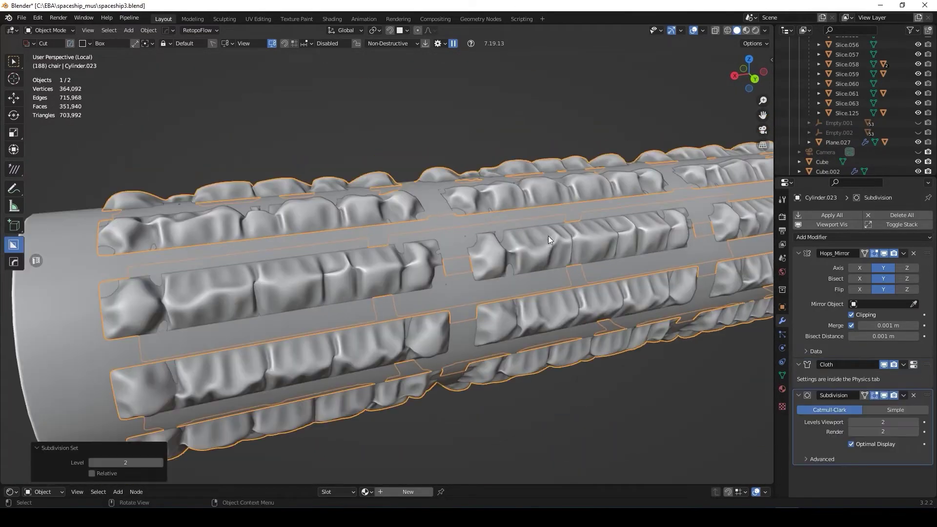
{"action": "scroll", "coordinate": [505, 187], "scroll_direction": "down", "scroll_amount": 2}
{"action": "scroll", "coordinate": [514, 180], "scroll_direction": "down", "scroll_amount": 2}
{"action": "scroll", "coordinate": [495, 237], "scroll_direction": "down", "scroll_amount": 3}
{"action": "mouse_move", "coordinate": [494, 238]}
{"action": "middle_mouse_down"}
{"action": "mouse_move", "coordinate": [426, 248]}
{"action": "mouse_move", "coordinate": [434, 252]}
{"action": "middle_mouse_up"}
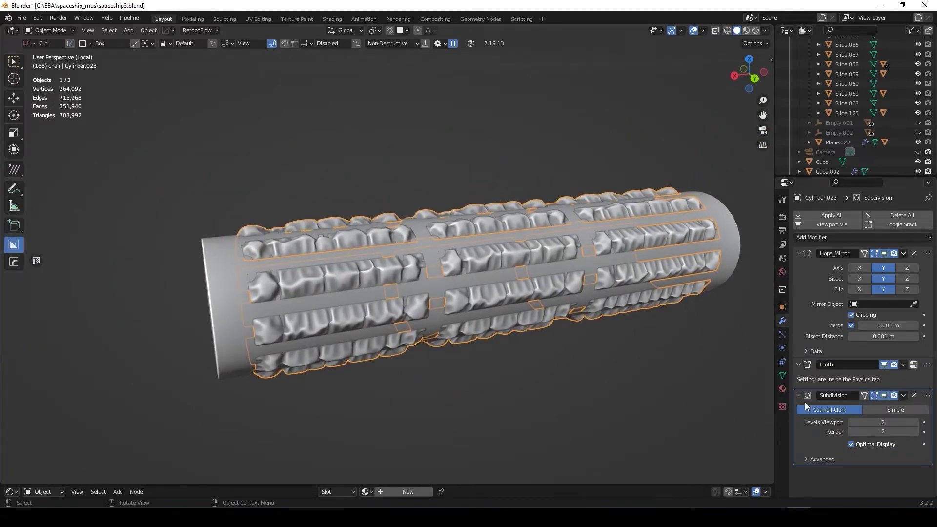
{"action": "middle_click_drag", "start_coordinate": [609, 257], "coordinate": [531, 239]}
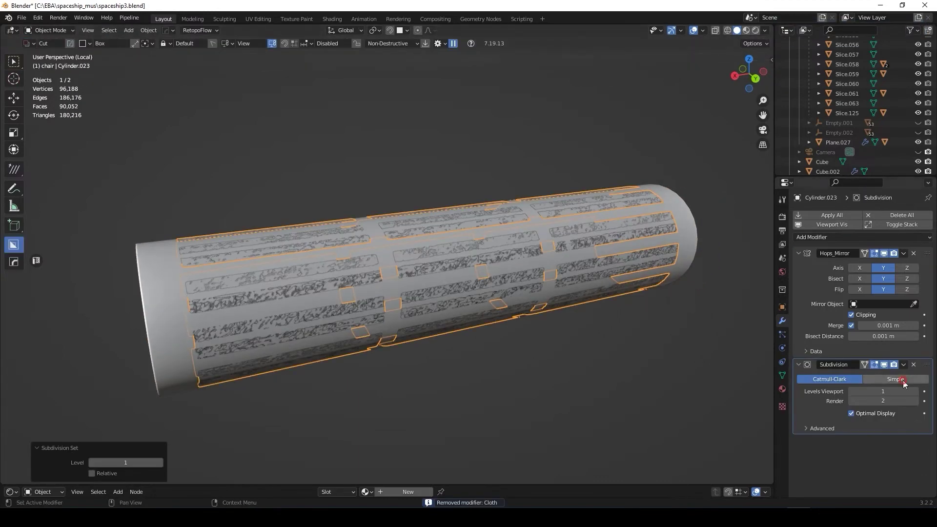
Step: Play the cloth simulation, then remove the cloth and return the cylinder to object mode
{"action": "left_click", "coordinate": [102, 337]}
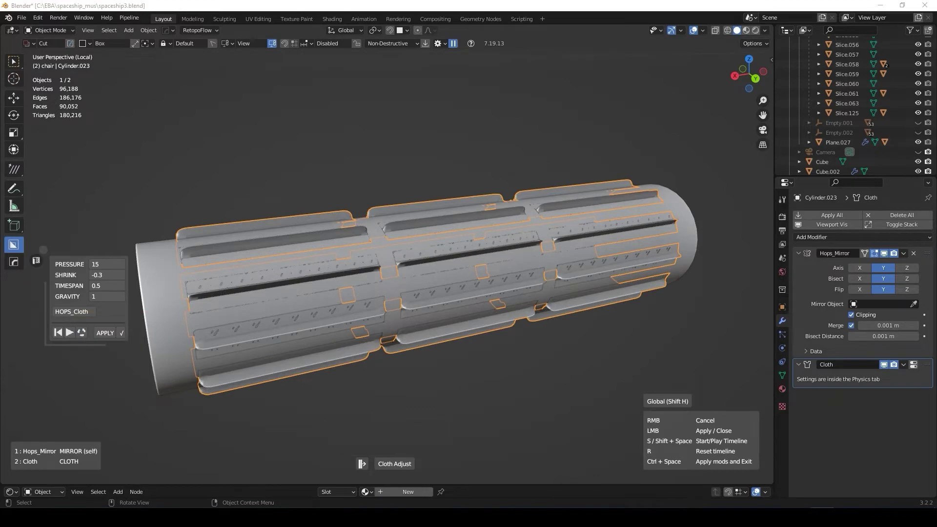
{"action": "left_click", "coordinate": [69, 333]}
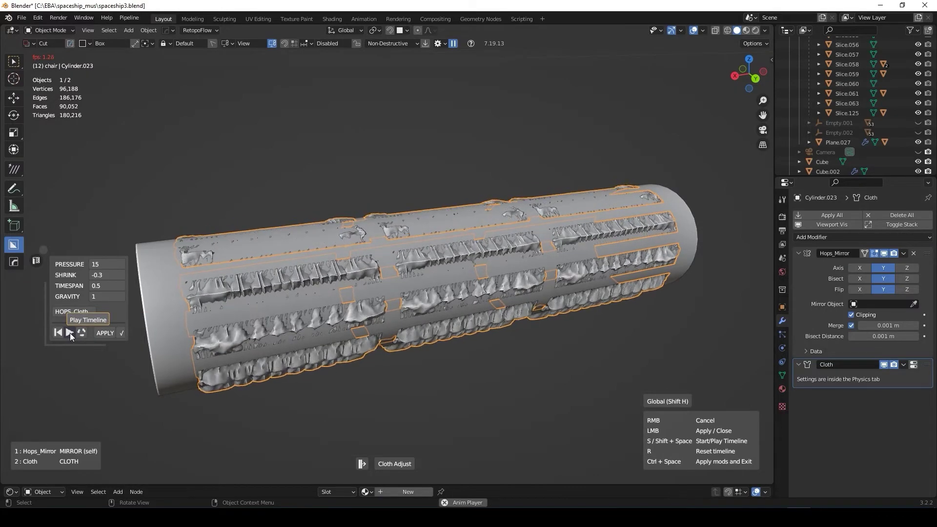
{"action": "right_click", "coordinate": [509, 370]}
{"action": "mouse_move", "coordinate": [505, 362]}
{"action": "middle_mouse_down"}
{"action": "mouse_move", "coordinate": [412, 268]}
{"action": "mouse_move", "coordinate": [465, 310]}
{"action": "middle_mouse_up"}
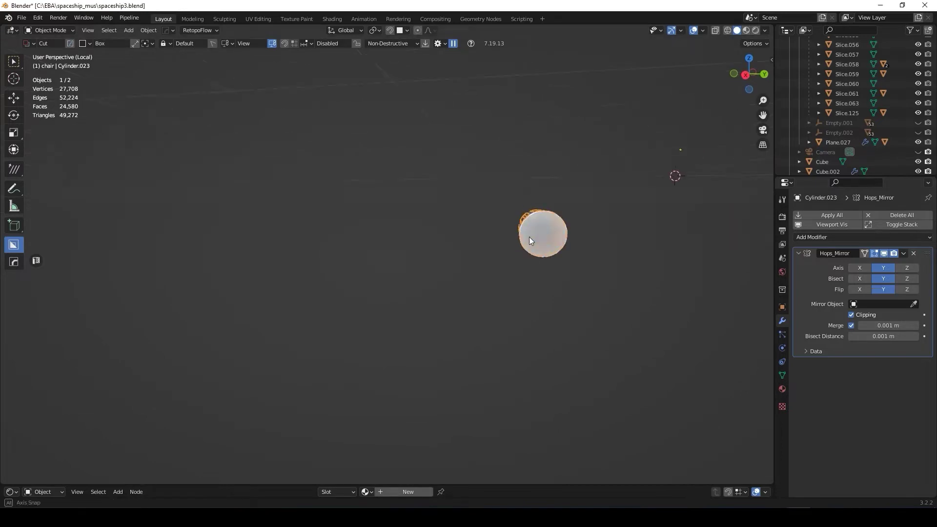
{"action": "middle_click_drag", "start_coordinate": [531, 243], "coordinate": [567, 222]}
{"action": "key", "text": "Tab"}
{"action": "key", "text": "Tab"}
{"action": "middle_click_drag", "start_coordinate": [517, 256], "coordinate": [458, 238]}
{"action": "key", "text": "alt+w"}
Step: Re-add the Cloth modifier to the cylinder from the Hard Ops Q menu
{"action": "key", "text": "KP_Decimal"}
{"action": "key", "text": "q"}
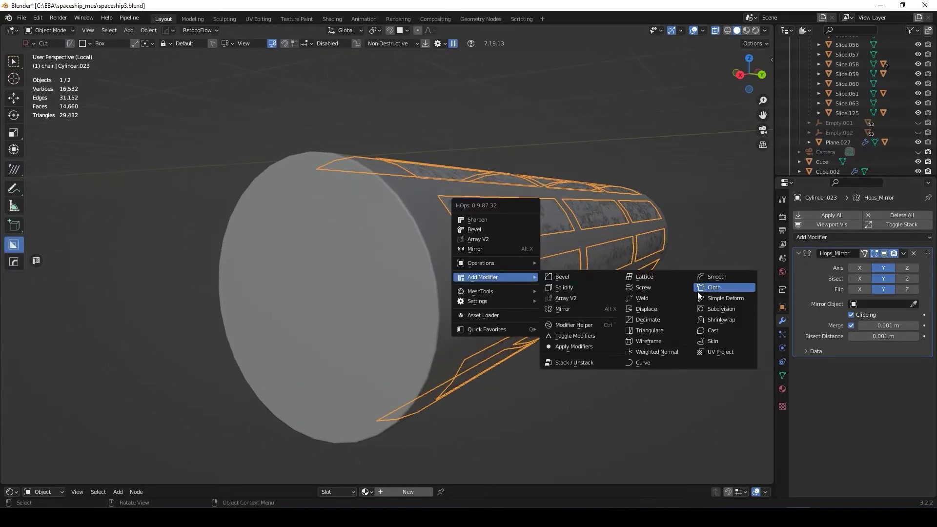
{"action": "left_click", "coordinate": [682, 298]}
{"action": "scroll", "coordinate": [438, 242], "scroll_direction": "down", "scroll_amount": 3}
{"action": "key", "text": "q"}
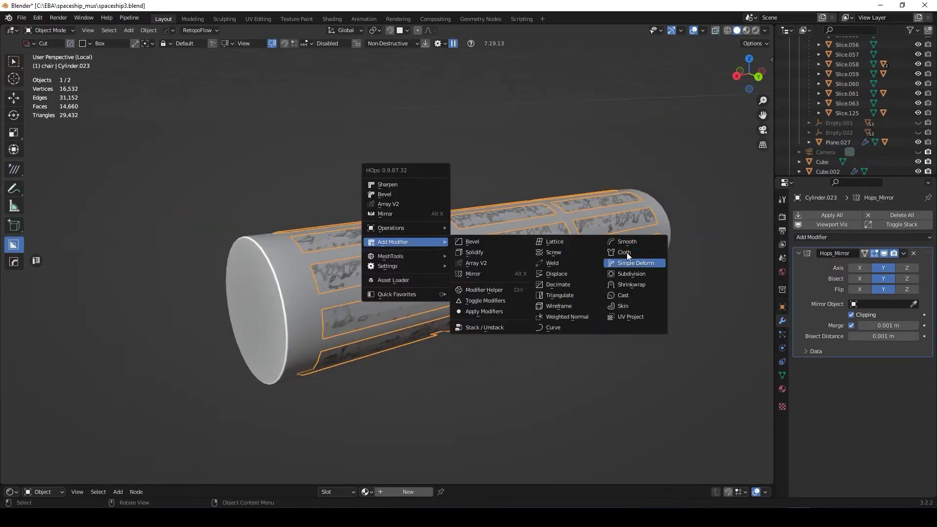
{"action": "left_click", "coordinate": [617, 272]}
Step: Tune cloth Pressure, Shrink and Timespan, apply the cloth, and add level-2 subdivision
{"action": "scroll", "coordinate": [105, 262], "scroll_direction": "up", "scroll_amount": 4}
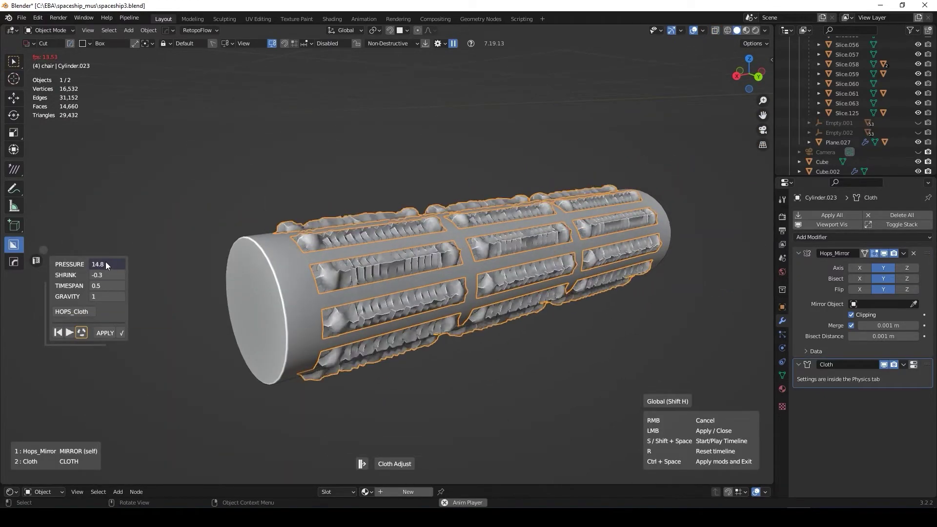
{"action": "scroll", "coordinate": [107, 283], "scroll_direction": "up", "scroll_amount": 7}
{"action": "scroll", "coordinate": [110, 272], "scroll_direction": "down", "scroll_amount": 4}
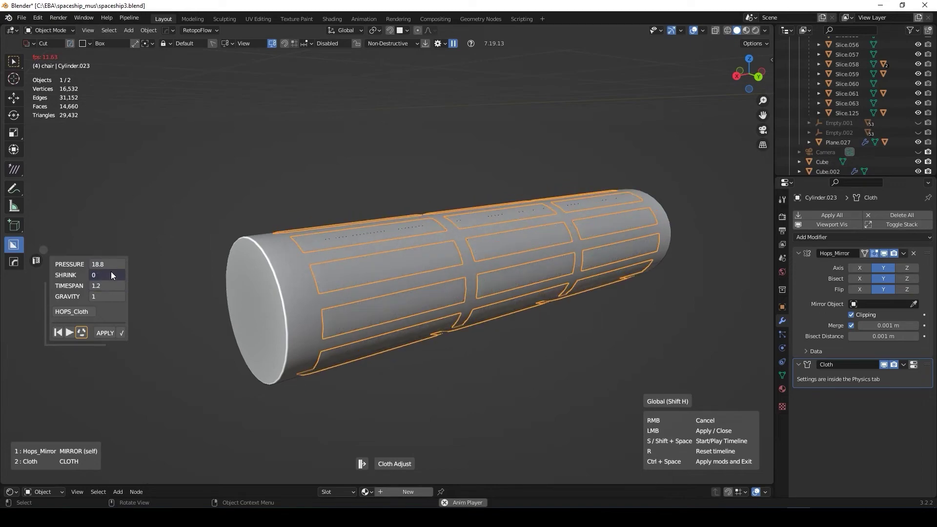
{"action": "scroll", "coordinate": [111, 272], "scroll_direction": "up", "scroll_amount": 4}
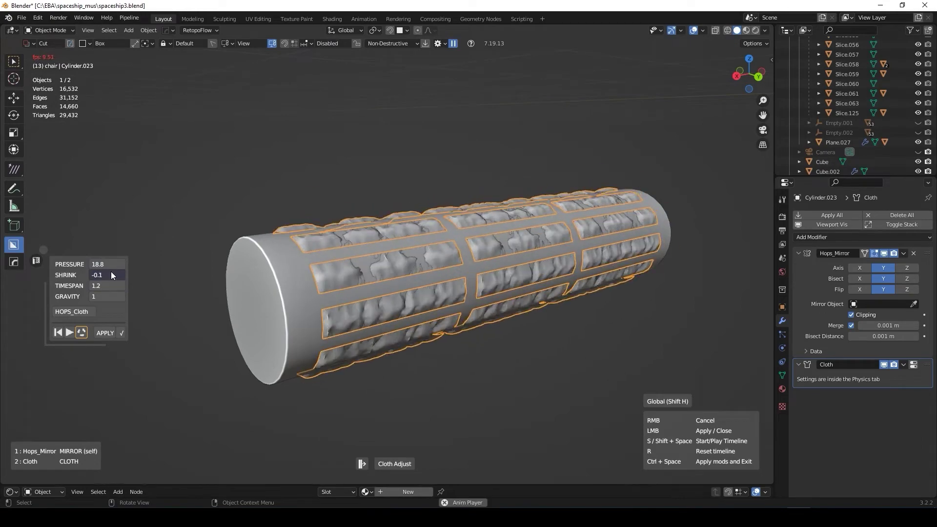
{"action": "scroll", "coordinate": [109, 264], "scroll_direction": "up", "scroll_amount": 5}
{"action": "scroll", "coordinate": [109, 262], "scroll_direction": "up", "scroll_amount": 2}
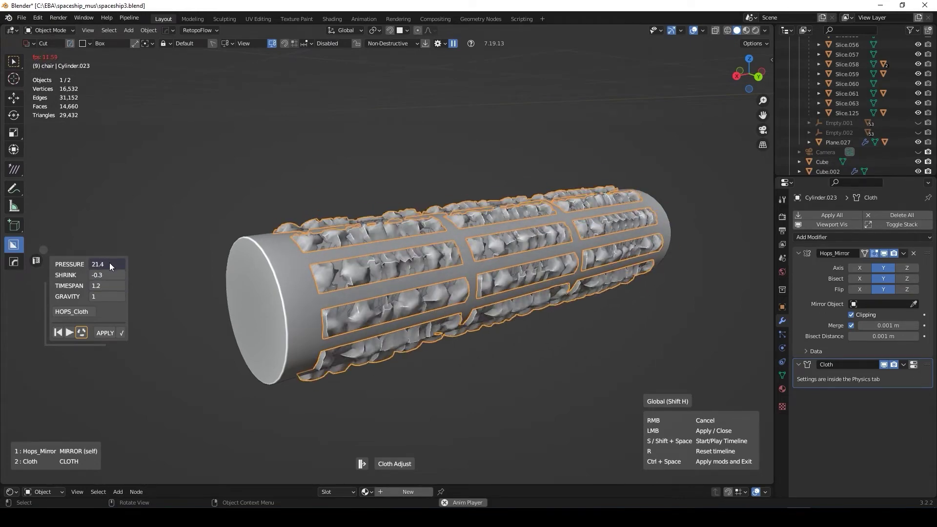
{"action": "scroll", "coordinate": [109, 265], "scroll_direction": "up", "scroll_amount": 2}
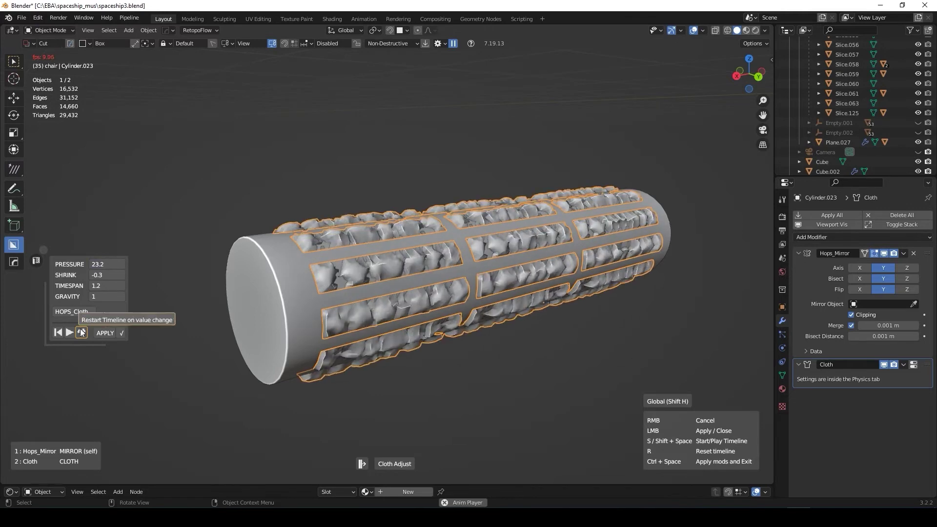
{"action": "left_click", "coordinate": [491, 318]}
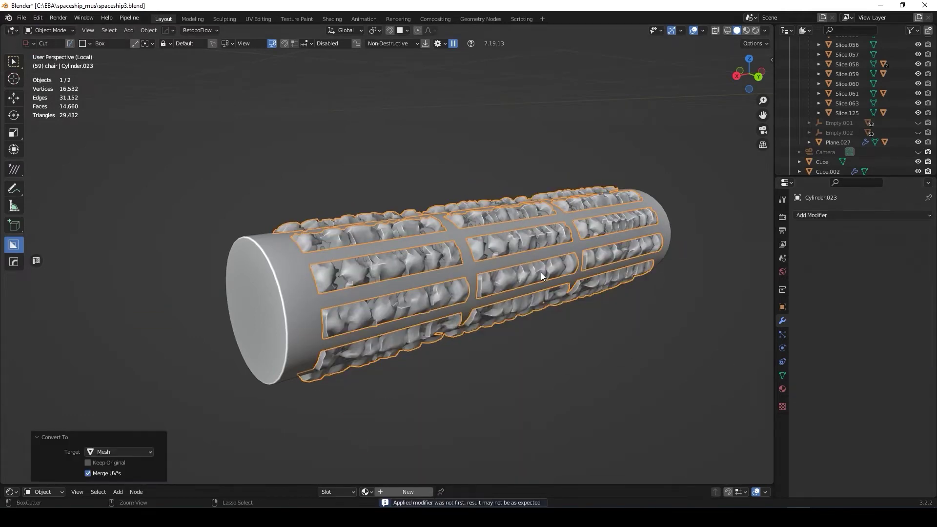
{"action": "key", "text": "ctrl+2"}
{"action": "scroll", "coordinate": [469, 289], "scroll_direction": "down", "scroll_amount": 3}
{"action": "scroll", "coordinate": [469, 289], "scroll_direction": "up", "scroll_amount": 6}
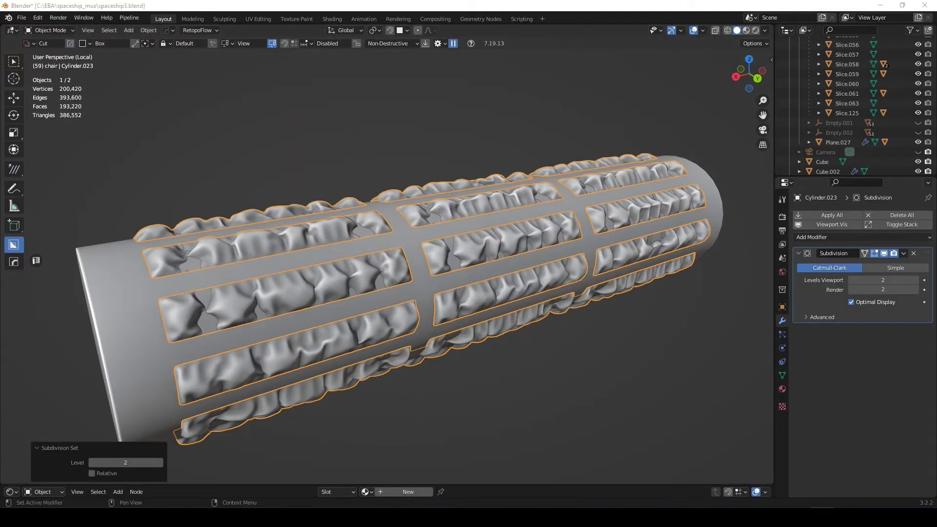
Step: Enter Edit Mode on the outer casing and select its frame face rings
{"action": "mouse_move", "coordinate": [526, 277]}
{"action": "middle_mouse_down"}
{"action": "mouse_move", "coordinate": [511, 212]}
{"action": "mouse_move", "coordinate": [549, 310]}
{"action": "mouse_move", "coordinate": [264, 367]}
{"action": "middle_mouse_up"}
{"action": "left_click", "coordinate": [511, 212]}
{"action": "key", "text": "Tab"}
{"action": "left_click", "coordinate": [265, 368], "text": "alt"}
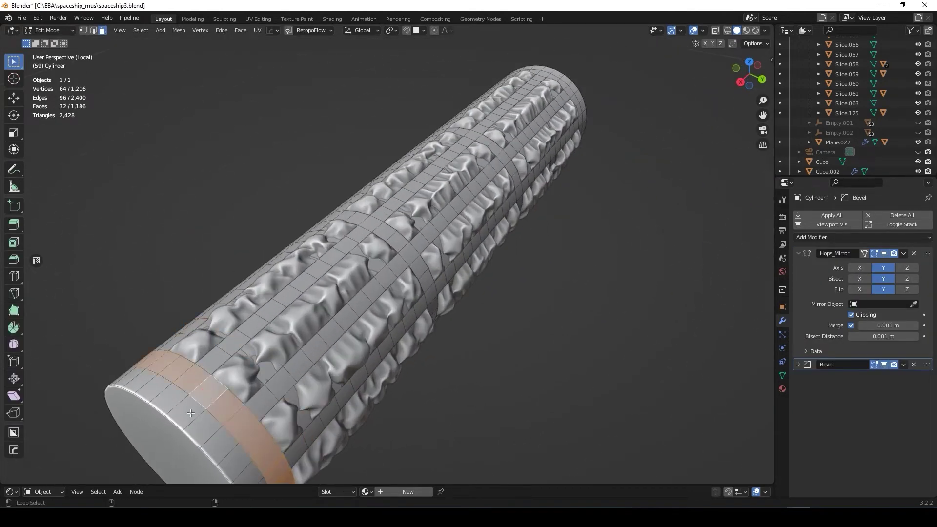
{"action": "middle_click_drag", "start_coordinate": [331, 386], "coordinate": [391, 309]}
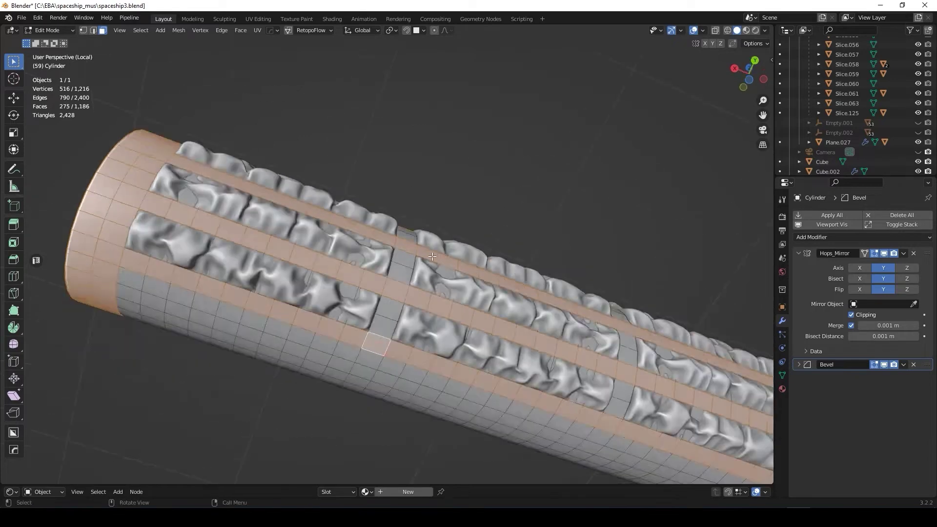
{"action": "left_click", "coordinate": [392, 309], "text": "alt+shift"}
{"action": "left_click", "coordinate": [558, 302], "text": "alt+shift"}
Step: Refine the casing selection by adding an underside ring and removing another
{"action": "scroll", "coordinate": [558, 302], "scroll_direction": "down", "scroll_amount": 3}
{"action": "mouse_move", "coordinate": [558, 302]}
{"action": "middle_mouse_down"}
{"action": "mouse_move", "coordinate": [312, 343]}
{"action": "mouse_move", "coordinate": [463, 282]}
{"action": "mouse_move", "coordinate": [441, 258]}
{"action": "middle_mouse_up"}
{"action": "scroll", "coordinate": [312, 343], "scroll_direction": "up", "scroll_amount": 5}
{"action": "left_click", "coordinate": [442, 257], "text": "alt+shift"}
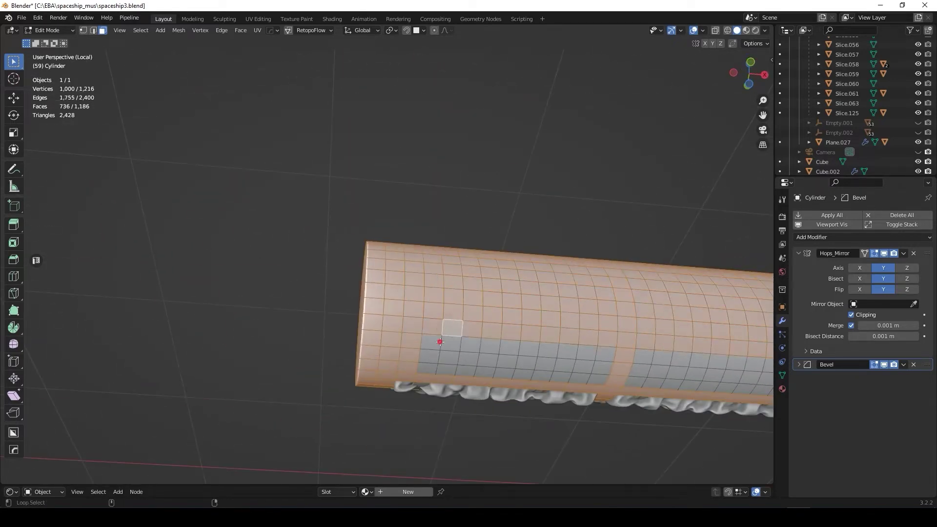
{"action": "left_click", "coordinate": [441, 341], "text": "alt+shift"}
{"action": "scroll", "coordinate": [441, 342], "scroll_direction": "down", "scroll_amount": 4}
{"action": "scroll", "coordinate": [669, 398], "scroll_direction": "up", "scroll_amount": 2}
Step: Extrude the selected casing frame faces outward to thicken the frame
{"action": "mouse_move", "coordinate": [669, 397]}
{"action": "middle_mouse_down"}
{"action": "mouse_move", "coordinate": [490, 280]}
{"action": "mouse_move", "coordinate": [511, 286]}
{"action": "middle_mouse_up"}
{"action": "scroll", "coordinate": [490, 279], "scroll_direction": "up", "scroll_amount": 3}
{"action": "key", "text": "alt+e"}
{"action": "left_click", "coordinate": [510, 286]}
{"action": "left_click", "coordinate": [510, 289]}
{"action": "key", "text": "Tab"}
Step: Switch to orthographic view and mirror the padded cloth cylinder with Alt+X
{"action": "scroll", "coordinate": [460, 304], "scroll_direction": "down", "scroll_amount": 5}
{"action": "scroll", "coordinate": [467, 216], "scroll_direction": "up", "scroll_amount": 5}
{"action": "scroll", "coordinate": [453, 214], "scroll_direction": "down", "scroll_amount": 2}
{"action": "middle_click_drag", "start_coordinate": [453, 215], "coordinate": [755, 142]}
{"action": "left_click", "coordinate": [755, 142]}
{"action": "scroll", "coordinate": [543, 225], "scroll_direction": "up", "scroll_amount": 5}
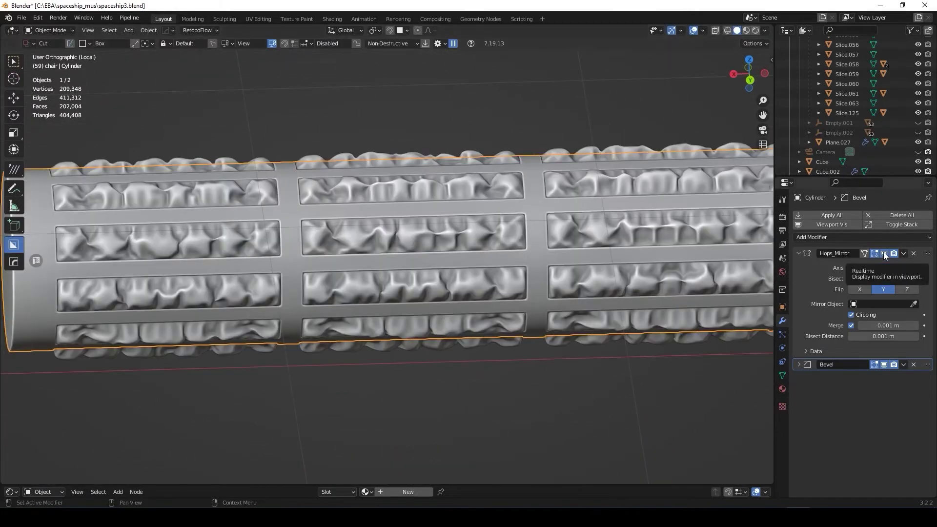
{"action": "scroll", "coordinate": [495, 245], "scroll_direction": "down", "scroll_amount": 4}
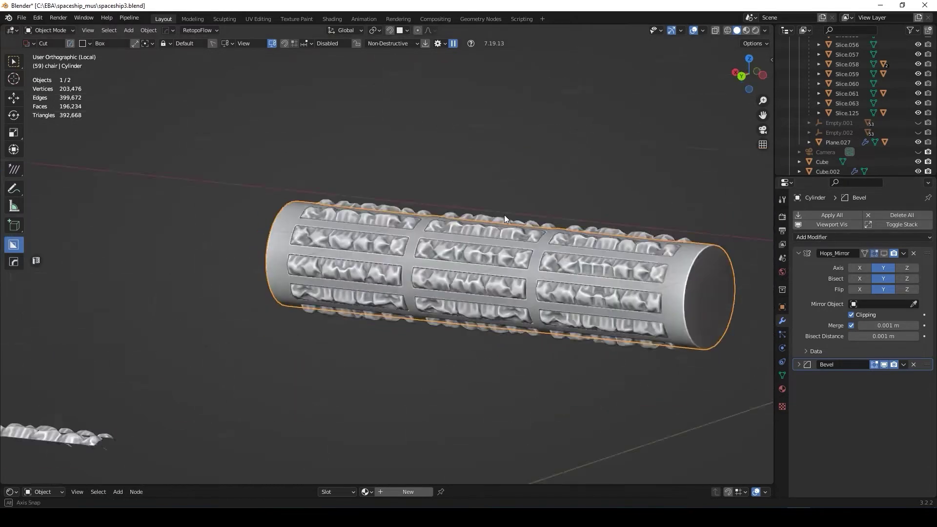
{"action": "left_click", "coordinate": [461, 312]}
{"action": "mouse_move", "coordinate": [462, 311]}
{"action": "middle_mouse_down"}
{"action": "mouse_move", "coordinate": [515, 257]}
{"action": "mouse_move", "coordinate": [550, 250]}
{"action": "mouse_move", "coordinate": [598, 310]}
{"action": "mouse_move", "coordinate": [365, 189]}
{"action": "mouse_move", "coordinate": [666, 234]}
{"action": "mouse_move", "coordinate": [664, 192]}
{"action": "mouse_move", "coordinate": [554, 249]}
{"action": "middle_mouse_up"}
{"action": "scroll", "coordinate": [664, 192], "scroll_direction": "down", "scroll_amount": 5}
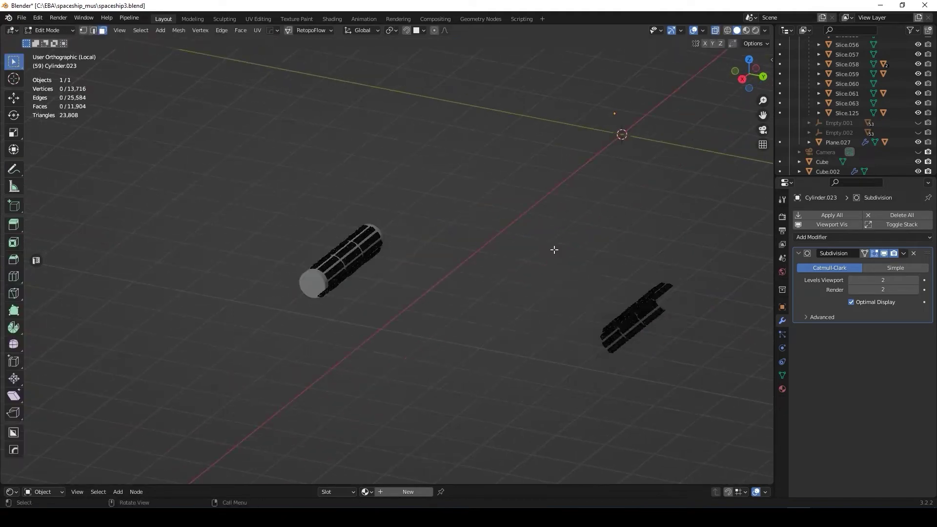
{"action": "key", "text": "alt+x"}
{"action": "scroll", "coordinate": [456, 300], "scroll_direction": "up", "scroll_amount": 5}
Step: In Back ortho view, cut three BoxCutter grooves across the casing, then exit isolation
{"action": "middle_click_drag", "start_coordinate": [456, 301], "coordinate": [512, 181]}
{"action": "left_click", "coordinate": [543, 224]}
{"action": "middle_click_drag", "start_coordinate": [543, 224], "coordinate": [539, 212]}
{"action": "key", "text": "ctrl+KP_1"}
{"action": "scroll", "coordinate": [517, 220], "scroll_direction": "down", "scroll_amount": 1}
{"action": "left_click_drag", "start_coordinate": [498, 199], "coordinate": [655, 352]}
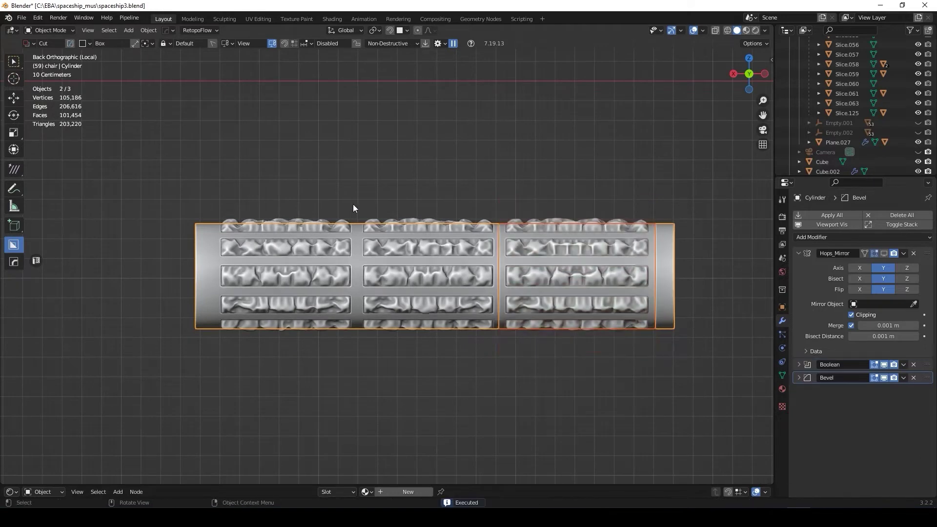
{"action": "left_click_drag", "start_coordinate": [356, 209], "coordinate": [501, 360]}
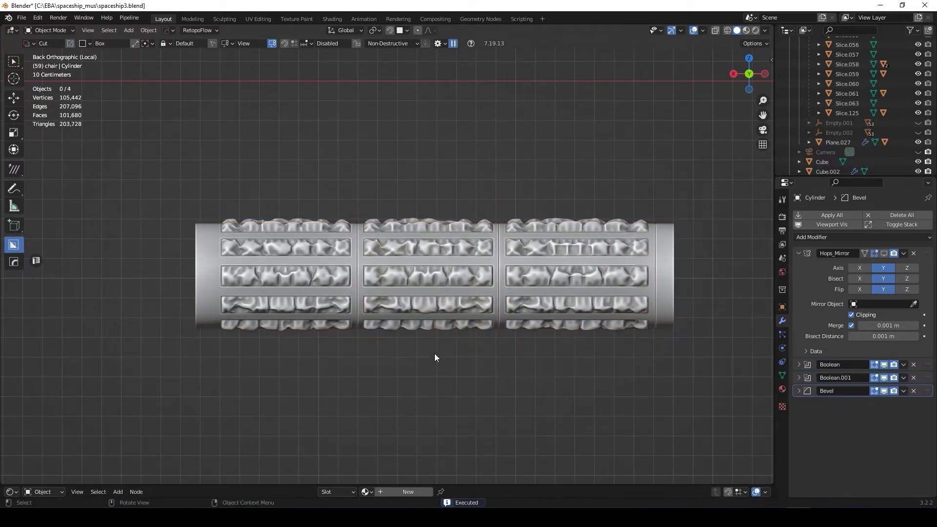
{"action": "left_click_drag", "start_coordinate": [379, 388], "coordinate": [374, 370]}
{"action": "mouse_move", "coordinate": [374, 371]}
{"action": "middle_mouse_down"}
{"action": "mouse_move", "coordinate": [503, 386]}
{"action": "mouse_move", "coordinate": [450, 343]}
{"action": "mouse_move", "coordinate": [432, 297]}
{"action": "middle_mouse_up"}
{"action": "key", "text": "KP_Divide"}
{"action": "mouse_move", "coordinate": [318, 262]}
{"action": "middle_mouse_down"}
{"action": "mouse_move", "coordinate": [421, 189]}
{"action": "mouse_move", "coordinate": [292, 242]}
{"action": "middle_mouse_up"}
Step: Select the vent's ring segments and hide the mirror effect in the viewport
{"action": "scroll", "coordinate": [292, 241], "scroll_direction": "down", "scroll_amount": 4}
{"action": "scroll", "coordinate": [303, 249], "scroll_direction": "down", "scroll_amount": 4}
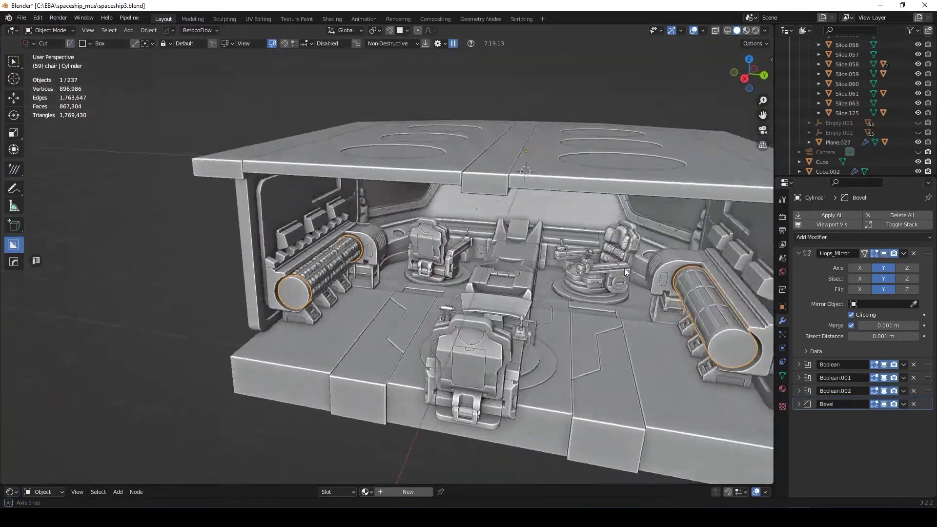
{"action": "scroll", "coordinate": [317, 260], "scroll_direction": "up", "scroll_amount": 8}
{"action": "left_click", "coordinate": [294, 260]}
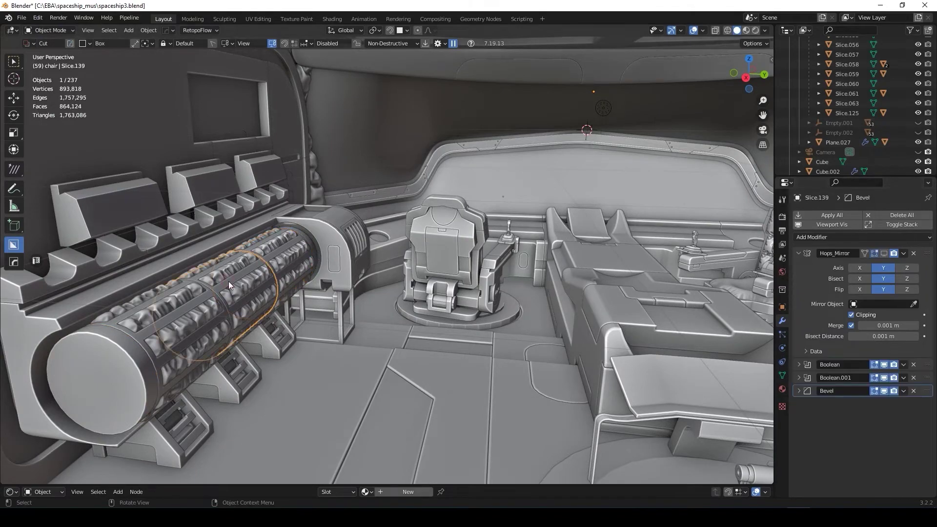
{"action": "left_click", "coordinate": [226, 320]}
{"action": "left_click", "coordinate": [884, 306]}
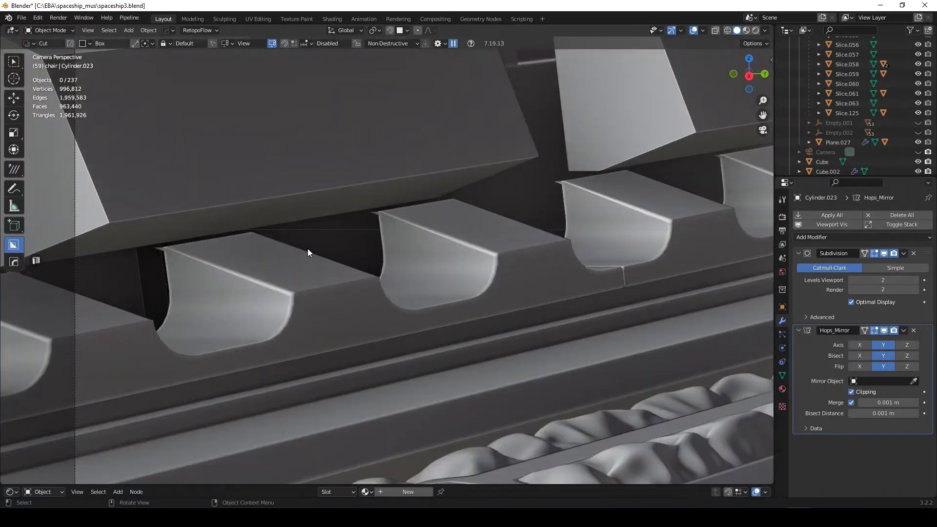
Step: Select the slotted piece above the vent and review its boolean cuts
{"action": "left_click", "coordinate": [182, 244]}
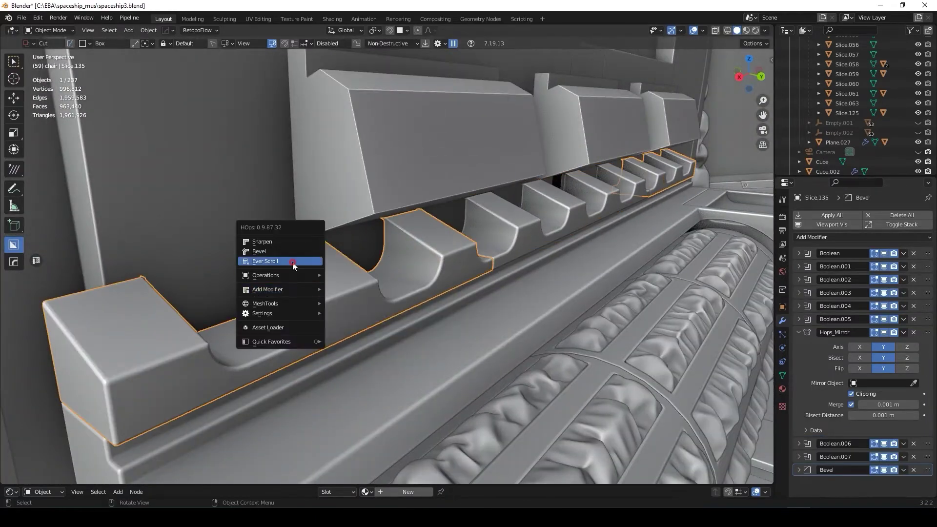
{"action": "left_click", "coordinate": [272, 270]}
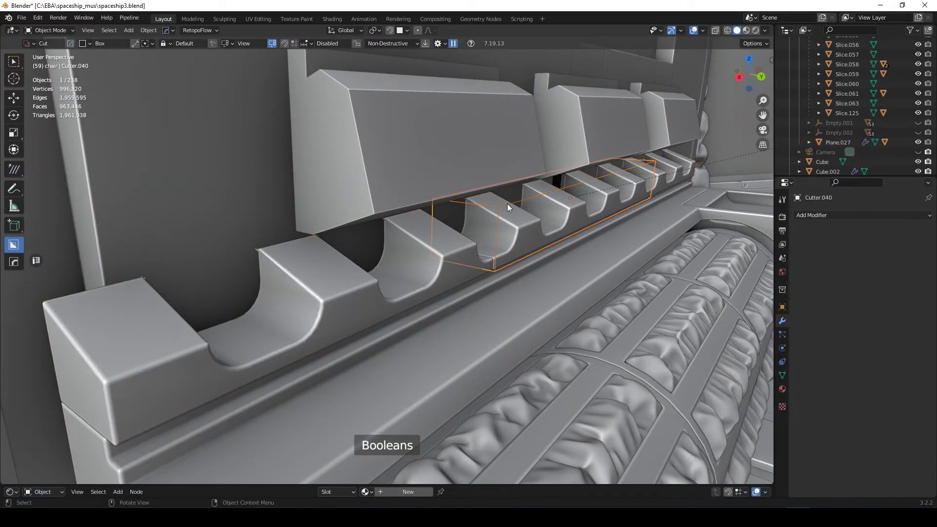
{"action": "left_click", "coordinate": [435, 239]}
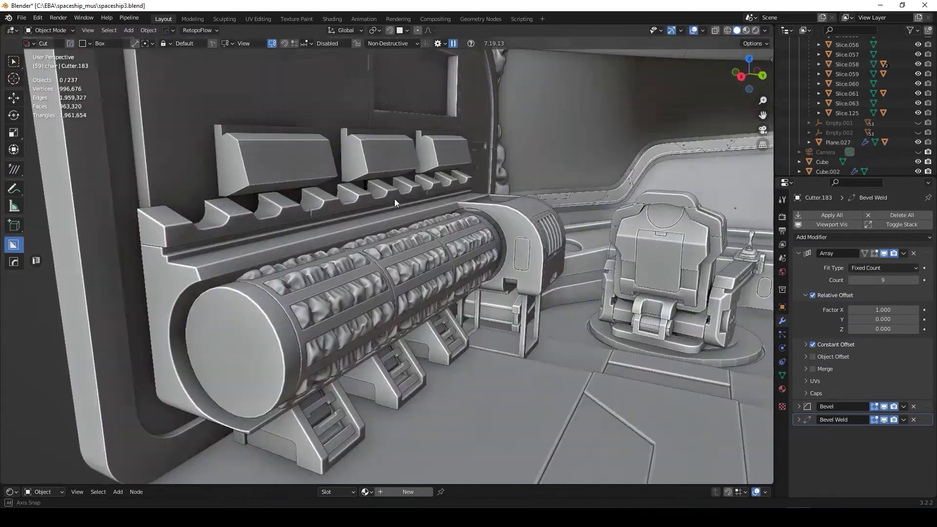
{"action": "middle_click_drag", "start_coordinate": [395, 198], "coordinate": [327, 236]}
{"action": "scroll", "coordinate": [572, 297], "scroll_direction": "down", "scroll_amount": 10}
{"action": "scroll", "coordinate": [416, 139], "scroll_direction": "up", "scroll_amount": 10}
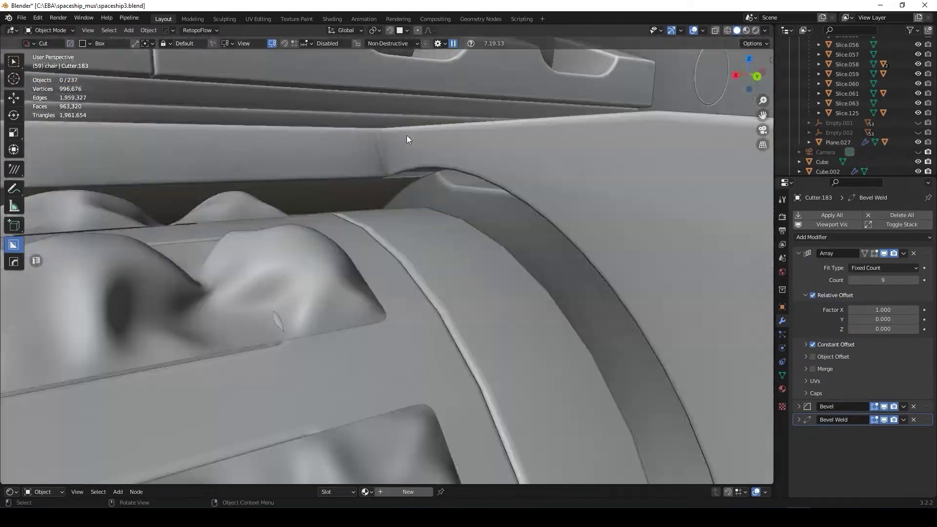
Step: View the cockpit through the scene camera and zoom in on the chairs
{"action": "key", "text": "KP_0"}
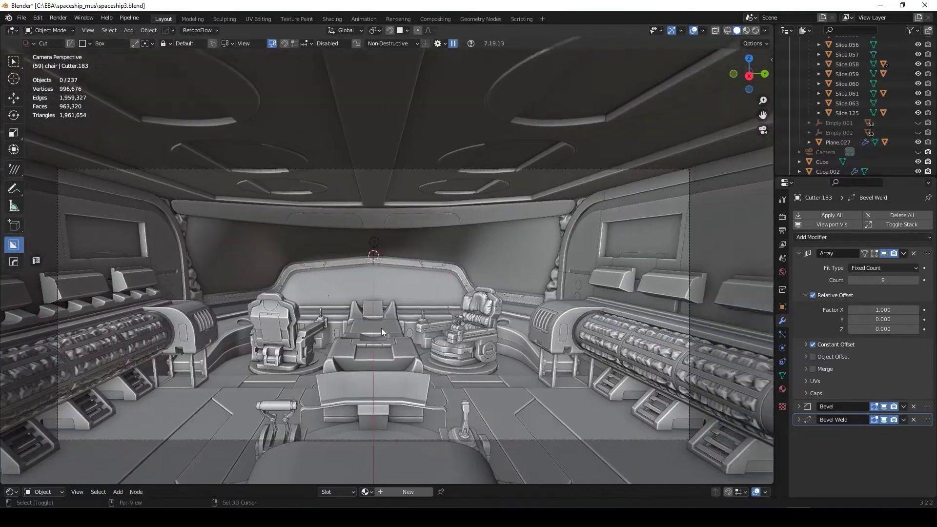
{"action": "middle_click_drag", "start_coordinate": [381, 332], "coordinate": [218, 266], "text": "shift"}
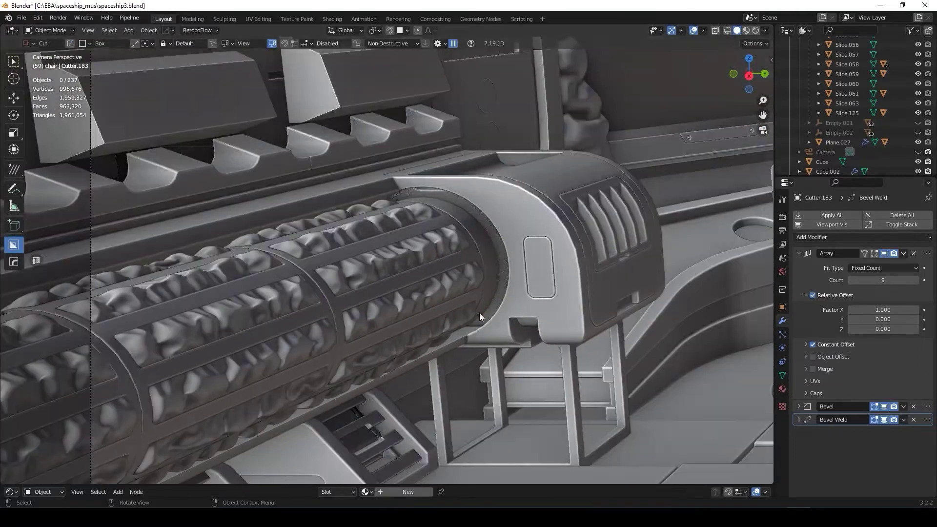
{"action": "scroll", "coordinate": [501, 282], "scroll_direction": "up", "scroll_amount": 4}
{"action": "scroll", "coordinate": [502, 282], "scroll_direction": "down", "scroll_amount": 3}
{"action": "scroll", "coordinate": [480, 259], "scroll_direction": "down", "scroll_amount": 3}
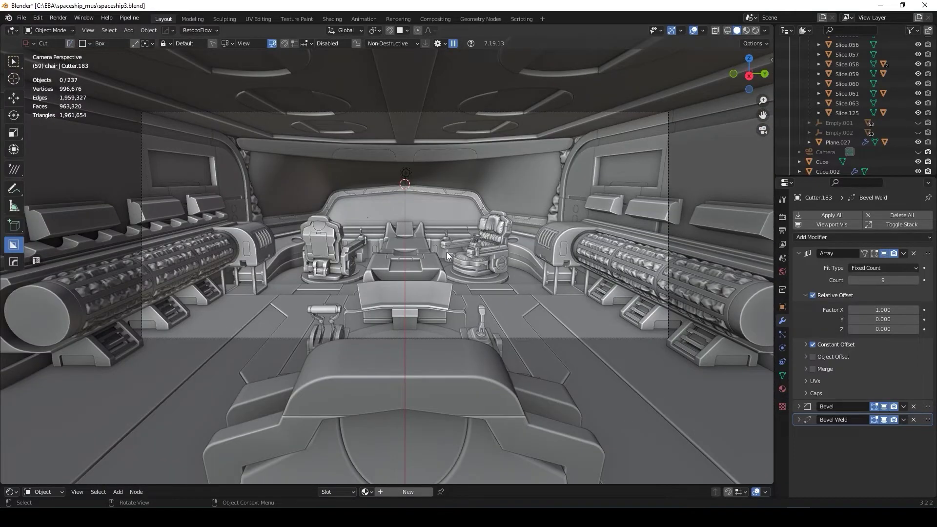
{"action": "scroll", "coordinate": [251, 221], "scroll_direction": "up", "scroll_amount": 4}
{"action": "scroll", "coordinate": [403, 332], "scroll_direction": "down", "scroll_amount": 2}
{"action": "scroll", "coordinate": [384, 323], "scroll_direction": "up", "scroll_amount": 5}
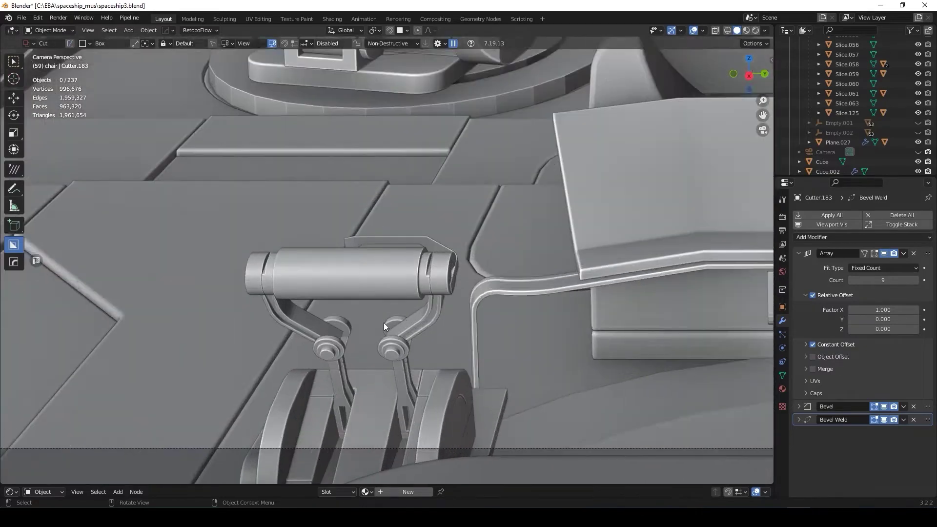
{"action": "scroll", "coordinate": [295, 228], "scroll_direction": "down", "scroll_amount": 4}
Step: Select Cube.002's three box panels on the left console and isolate them
{"action": "scroll", "coordinate": [280, 227], "scroll_direction": "down", "scroll_amount": 2}
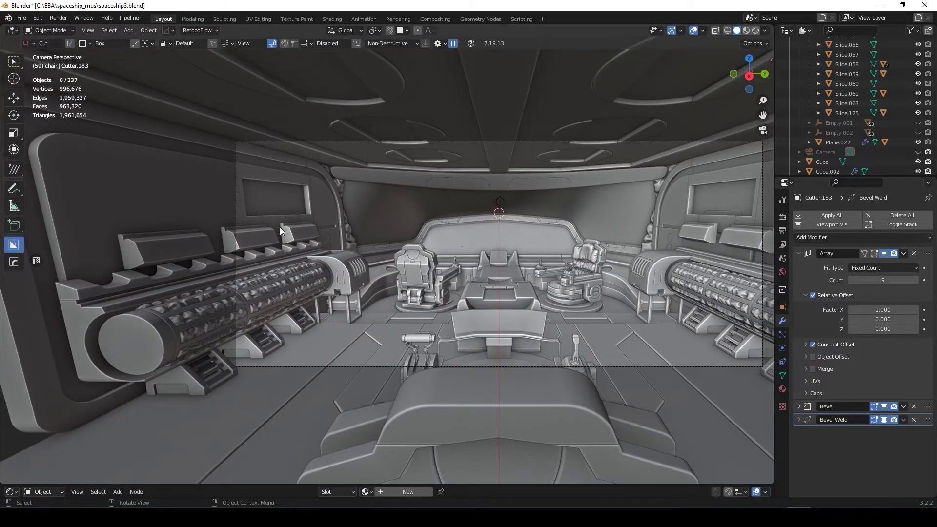
{"action": "scroll", "coordinate": [280, 227], "scroll_direction": "up", "scroll_amount": 3}
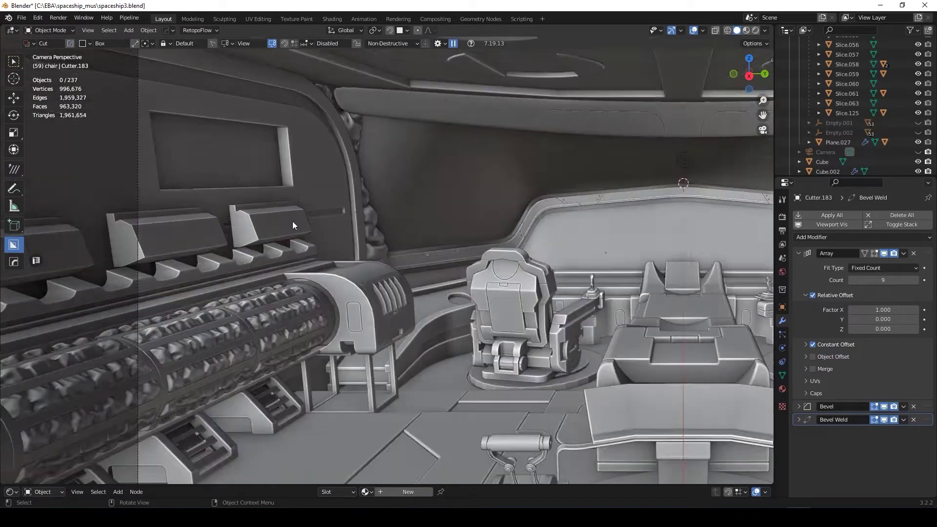
{"action": "scroll", "coordinate": [292, 221], "scroll_direction": "down", "scroll_amount": 3}
{"action": "left_click", "coordinate": [254, 217]}
{"action": "mouse_move", "coordinate": [253, 218]}
{"action": "middle_mouse_down"}
{"action": "mouse_move", "coordinate": [259, 198]}
{"action": "mouse_move", "coordinate": [412, 331]}
{"action": "mouse_move", "coordinate": [496, 292]}
{"action": "mouse_move", "coordinate": [420, 327]}
{"action": "middle_mouse_up"}
{"action": "key", "text": "KP_Divide"}
Step: Remove the two right-hand boxes, leaving a single box
{"action": "left_click_drag", "start_coordinate": [368, 199], "coordinate": [711, 350]}
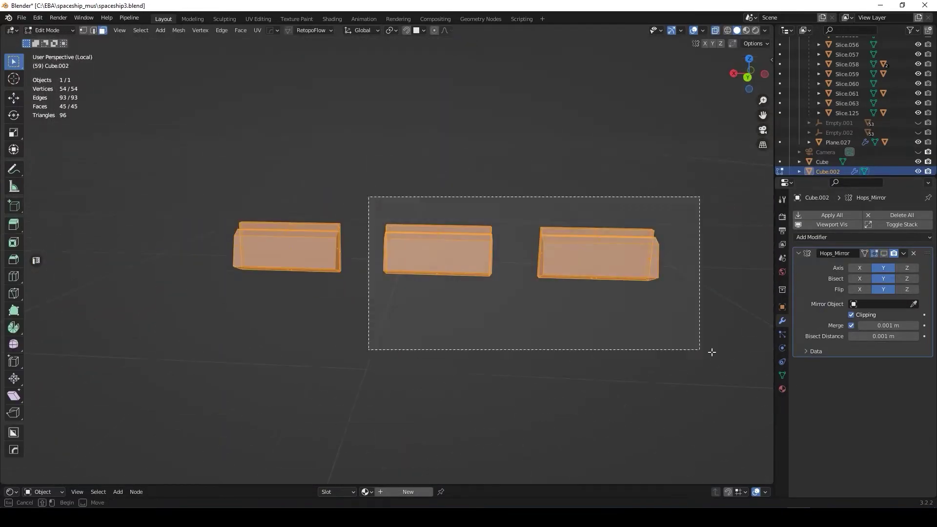
{"action": "middle_click_drag", "start_coordinate": [711, 349], "coordinate": [637, 299]}
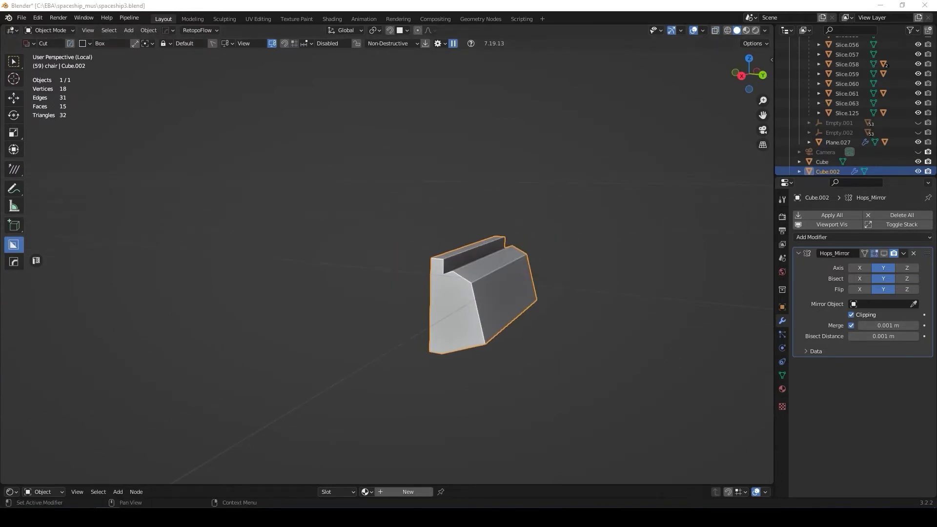
{"action": "middle_click_drag", "start_coordinate": [483, 293], "coordinate": [460, 272]}
Step: Round the remaining box's bottom and front edges with Edit Mode bevels
{"action": "key", "text": "Tab"}
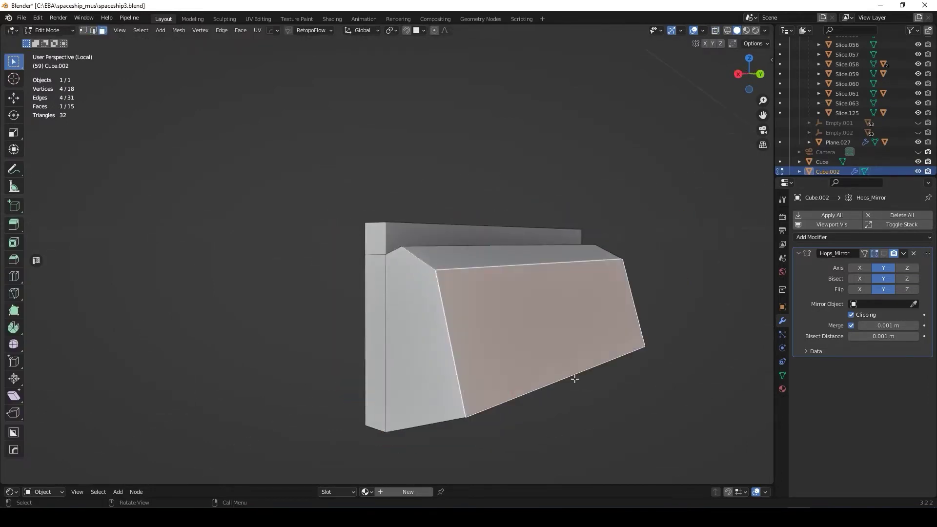
{"action": "key", "text": "ctrl+b"}
{"action": "left_click", "coordinate": [705, 439]}
{"action": "middle_click_drag", "start_coordinate": [705, 439], "coordinate": [440, 342]}
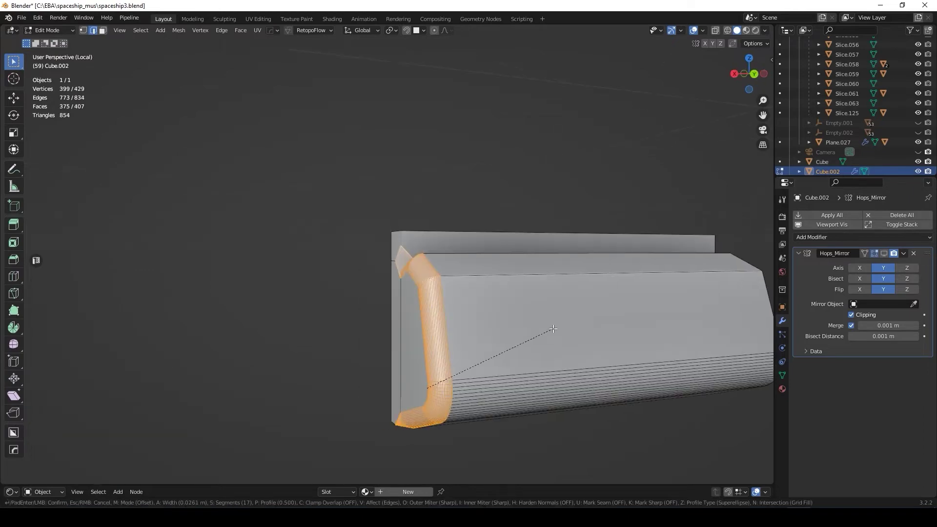
{"action": "left_click", "coordinate": [369, 421], "text": "alt"}
{"action": "left_click", "coordinate": [605, 422]}
{"action": "key", "text": "Tab"}
Step: Add a HardOps bevel to the panel and cut an inset from top view
{"action": "key", "text": "q"}
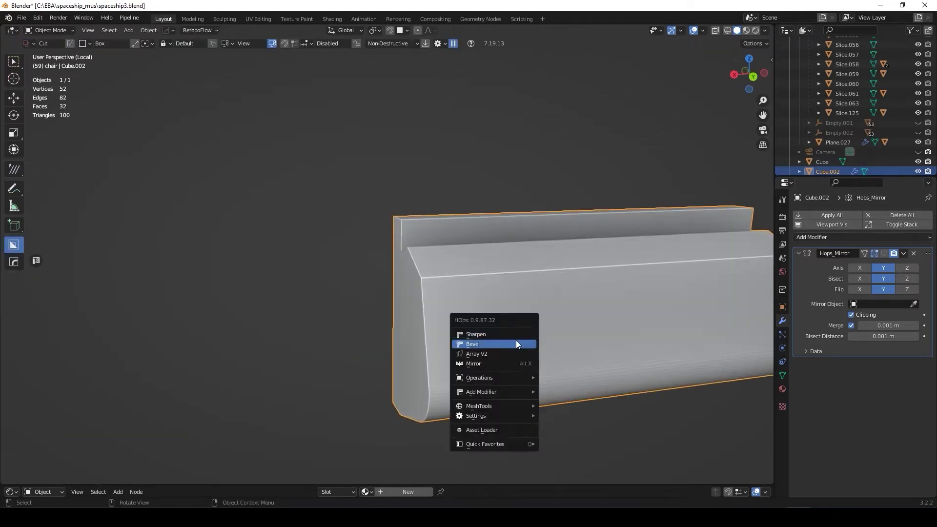
{"action": "left_click", "coordinate": [520, 332]}
{"action": "left_click", "coordinate": [494, 339]}
{"action": "key", "text": "KP_7"}
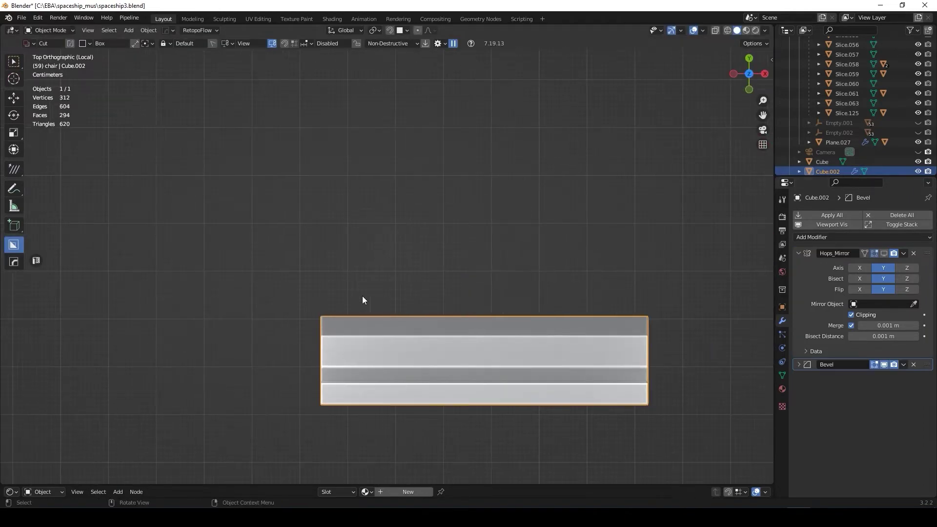
{"action": "left_click", "coordinate": [625, 248]}
{"action": "mouse_move", "coordinate": [625, 248]}
{"action": "middle_mouse_down"}
{"action": "mouse_move", "coordinate": [121, 280]}
{"action": "mouse_move", "coordinate": [438, 353]}
{"action": "mouse_move", "coordinate": [506, 401]}
{"action": "mouse_move", "coordinate": [453, 330]}
{"action": "mouse_move", "coordinate": [314, 306]}
{"action": "mouse_move", "coordinate": [313, 268]}
{"action": "middle_mouse_up"}
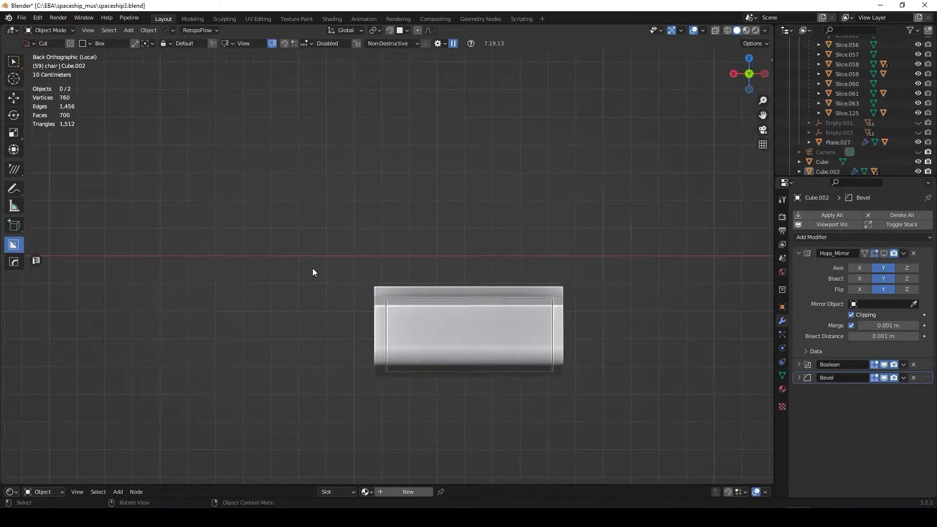
{"action": "scroll", "coordinate": [312, 268], "scroll_direction": "up", "scroll_amount": 3}
Step: Cut a small notch into the panel top, add weighted normals, and draw a recess
{"action": "left_click", "coordinate": [385, 271]}
{"action": "left_click_drag", "start_coordinate": [378, 278], "coordinate": [481, 327]}
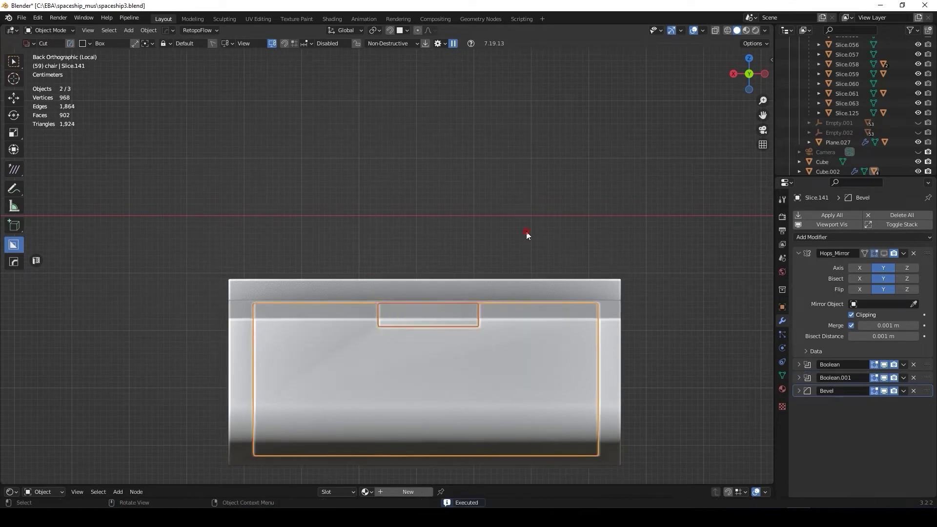
{"action": "key", "text": "q"}
{"action": "left_click", "coordinate": [609, 471]}
{"action": "left_click", "coordinate": [379, 260]}
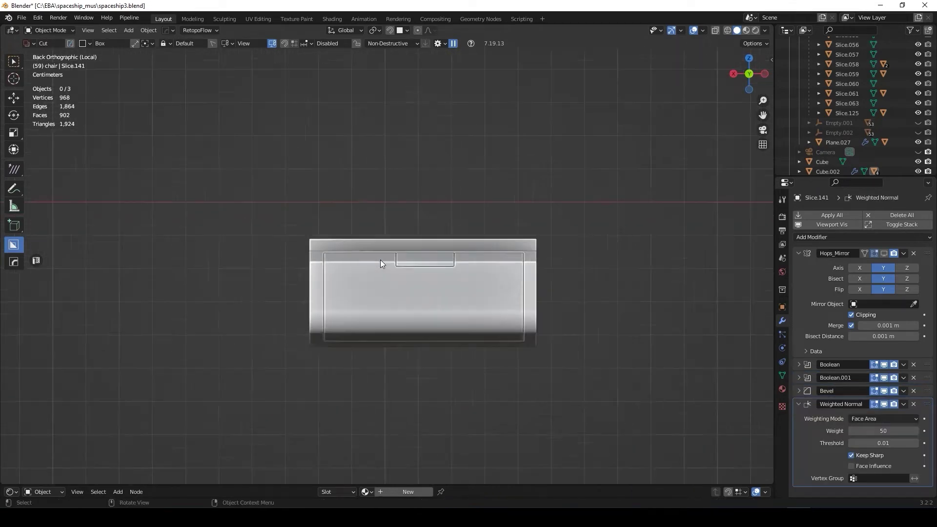
{"action": "scroll", "coordinate": [380, 260], "scroll_direction": "up", "scroll_amount": 3}
{"action": "left_click_drag", "start_coordinate": [433, 259], "coordinate": [485, 279]}
{"action": "scroll", "coordinate": [486, 277], "scroll_direction": "up", "scroll_amount": 3}
Step: Move the new cutter vertically and add weighted normals to the panel body
{"action": "key", "text": "g"}
{"action": "key", "text": "z"}
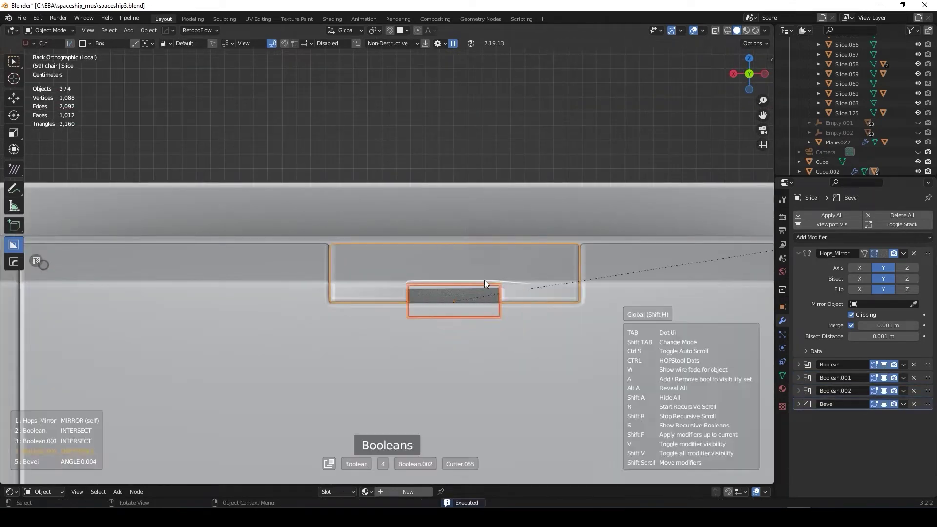
{"action": "mouse_move", "coordinate": [492, 217]}
{"action": "middle_mouse_down"}
{"action": "mouse_move", "coordinate": [561, 259]}
{"action": "mouse_move", "coordinate": [266, 289]}
{"action": "middle_mouse_up"}
{"action": "scroll", "coordinate": [561, 258], "scroll_direction": "up", "scroll_amount": 3}
{"action": "scroll", "coordinate": [566, 271], "scroll_direction": "down", "scroll_amount": 5}
{"action": "left_click", "coordinate": [267, 288]}
{"action": "key", "text": "q"}
{"action": "left_click", "coordinate": [367, 259]}
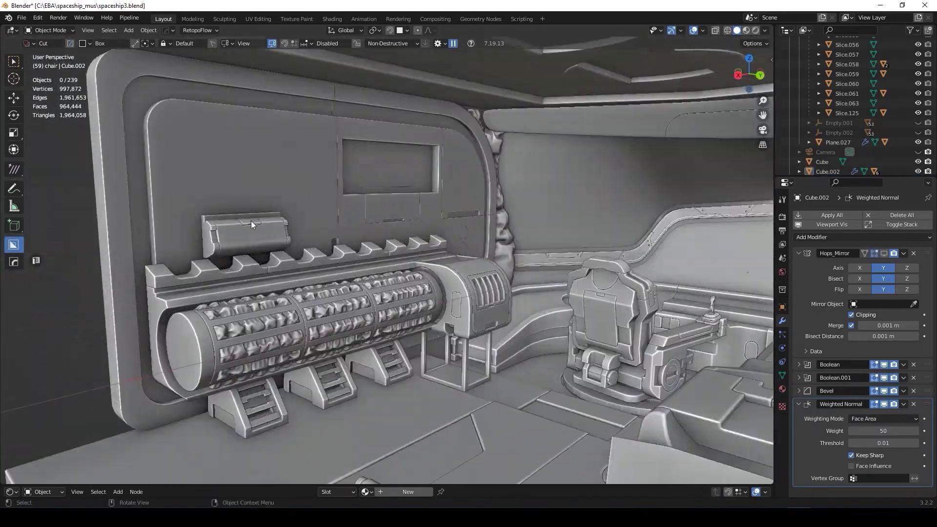
Step: Nudge the console panel's cut slice sideways along Y
{"action": "middle_click_drag", "start_coordinate": [251, 221], "coordinate": [321, 253]}
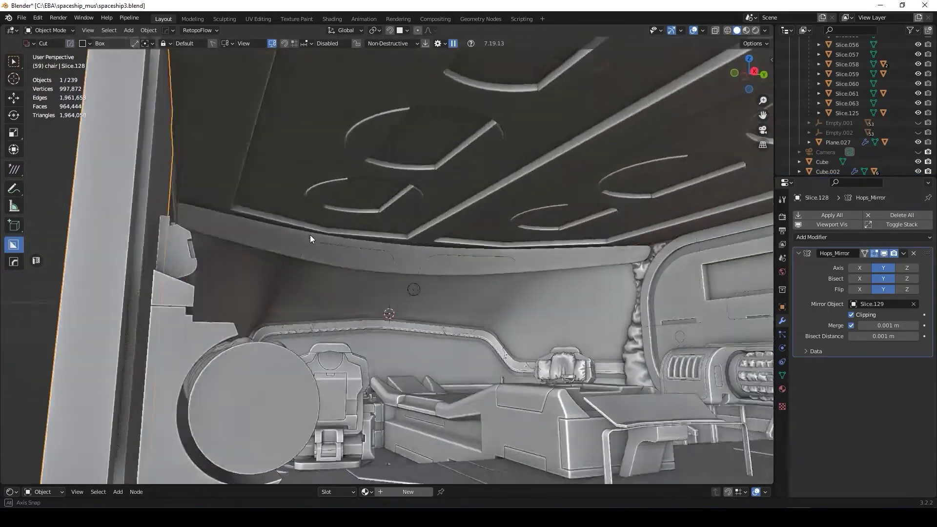
{"action": "middle_click_drag", "start_coordinate": [321, 253], "coordinate": [227, 292]}
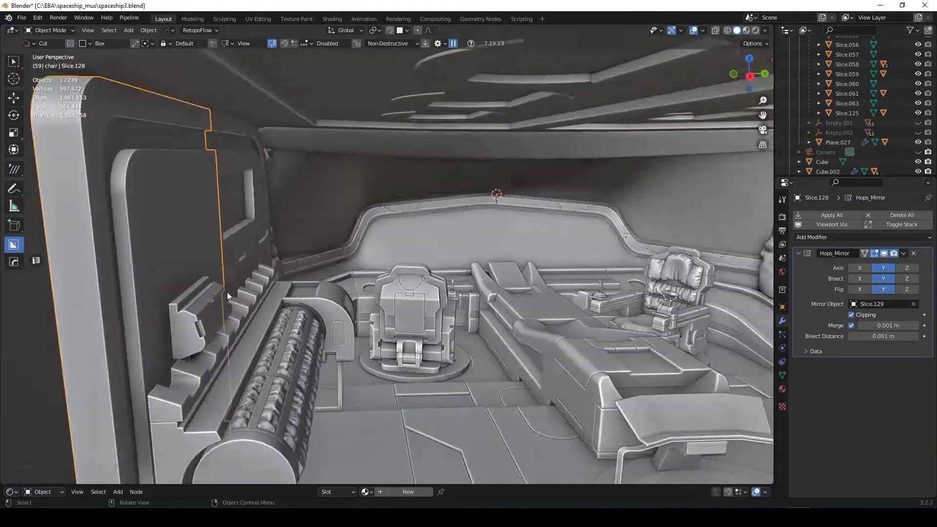
{"action": "left_click", "coordinate": [177, 311], "text": "shift"}
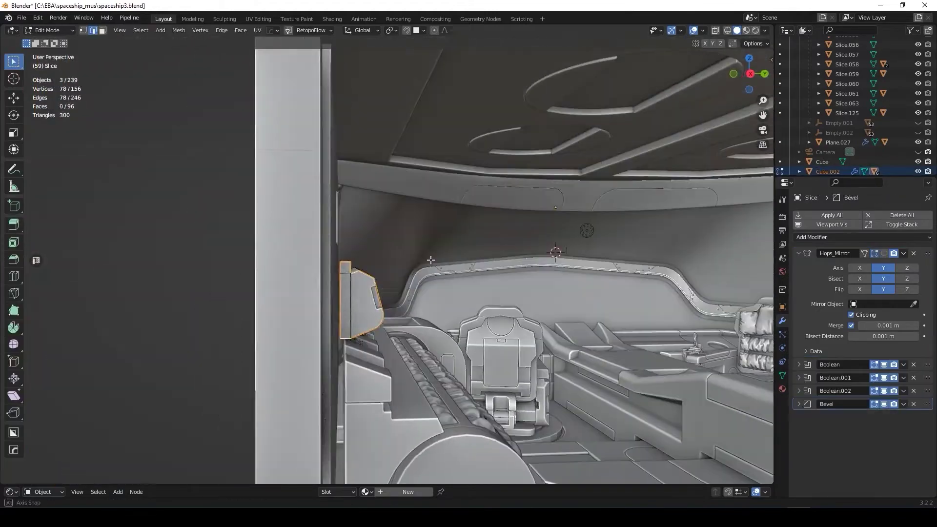
{"action": "key", "text": "g"}
{"action": "key", "text": "y"}
{"action": "left_click", "coordinate": [300, 288]}
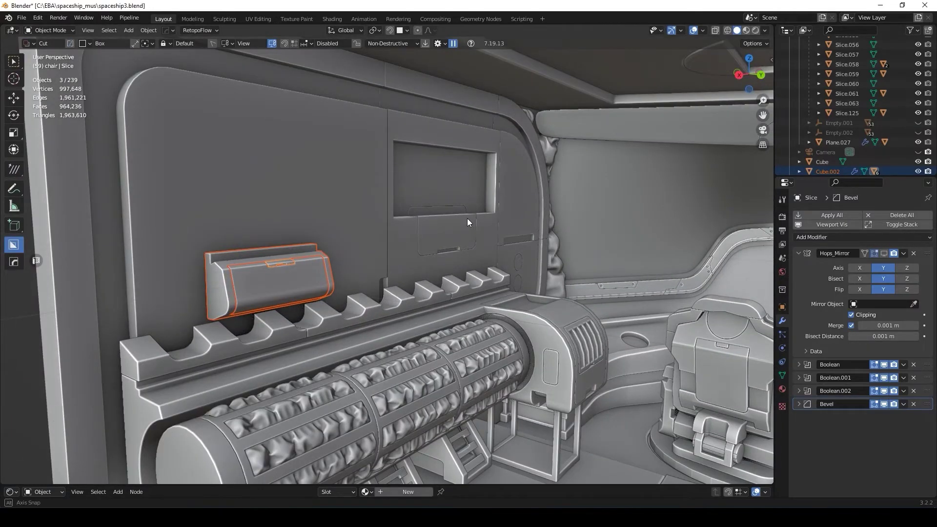
Step: Cut a round hole into the side of the isolated panel from side view
{"action": "key", "text": "KP_Divide"}
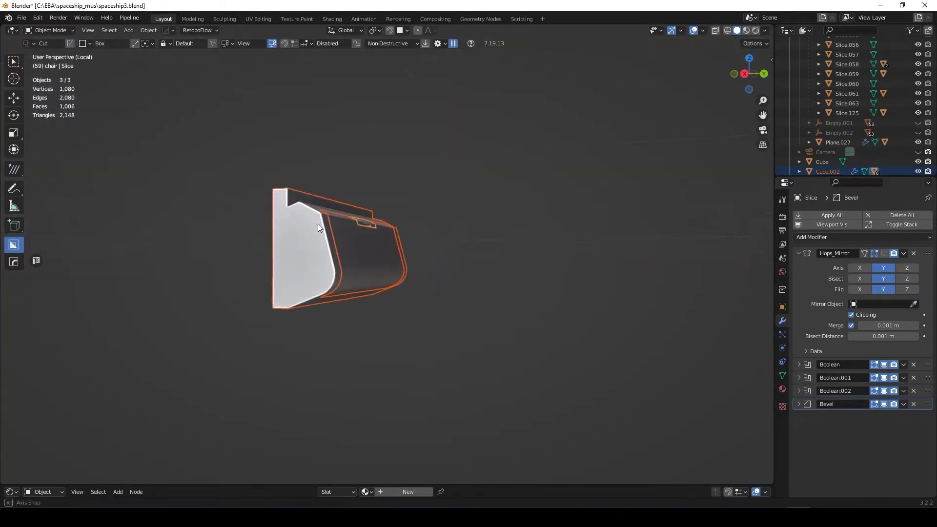
{"action": "key", "text": "KP_3"}
{"action": "left_click", "coordinate": [336, 285]}
{"action": "left_click_drag", "start_coordinate": [335, 285], "coordinate": [304, 219]}
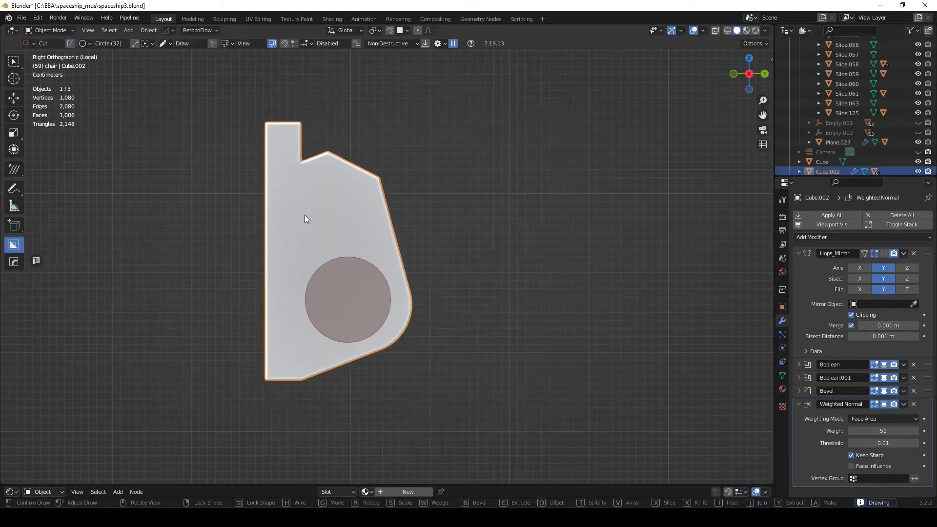
{"action": "left_click", "coordinate": [491, 254]}
{"action": "mouse_move", "coordinate": [491, 254]}
{"action": "middle_mouse_down"}
{"action": "mouse_move", "coordinate": [322, 268]}
{"action": "mouse_move", "coordinate": [427, 263]}
{"action": "mouse_move", "coordinate": [418, 267]}
{"action": "middle_mouse_up"}
{"action": "mouse_move", "coordinate": [391, 231]}
{"action": "middle_mouse_down"}
{"action": "mouse_move", "coordinate": [391, 283]}
{"action": "mouse_move", "coordinate": [755, 146]}
{"action": "mouse_move", "coordinate": [488, 233]}
{"action": "middle_mouse_up"}
Step: Select the isolated panel pieces and convert the panel body to a plain mesh
{"action": "key", "text": "w"}
{"action": "key", "text": "a"}
{"action": "right_click", "coordinate": [537, 272]}
{"action": "left_click", "coordinate": [600, 271]}
{"action": "scroll", "coordinate": [462, 272], "scroll_direction": "down", "scroll_amount": 2}
{"action": "right_click", "coordinate": [462, 271]}
{"action": "key", "text": "Escape"}
Step: Mirror the isolated panel across the Y axis
{"action": "key", "text": "KP_Divide"}
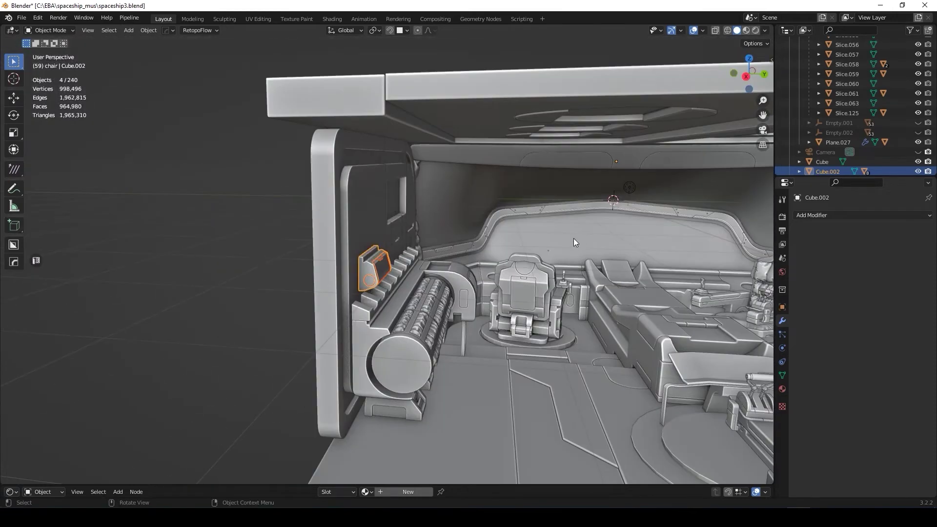
{"action": "key", "text": "KP_Divide"}
{"action": "key", "text": "alt+x"}
{"action": "left_click", "coordinate": [574, 196]}
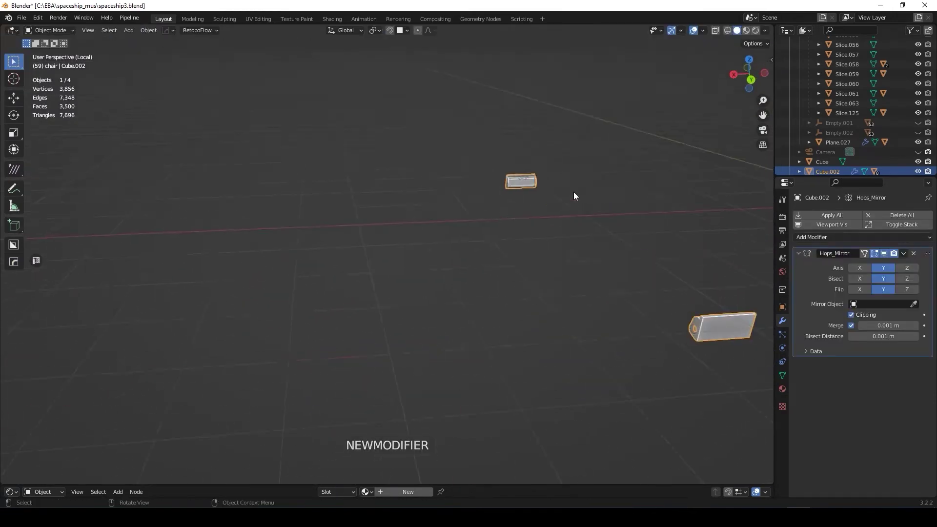
{"action": "left_click", "coordinate": [829, 238]}
{"action": "mouse_move", "coordinate": [586, 254]}
{"action": "middle_mouse_down"}
{"action": "mouse_move", "coordinate": [526, 250]}
{"action": "mouse_move", "coordinate": [437, 215]}
{"action": "middle_mouse_up"}
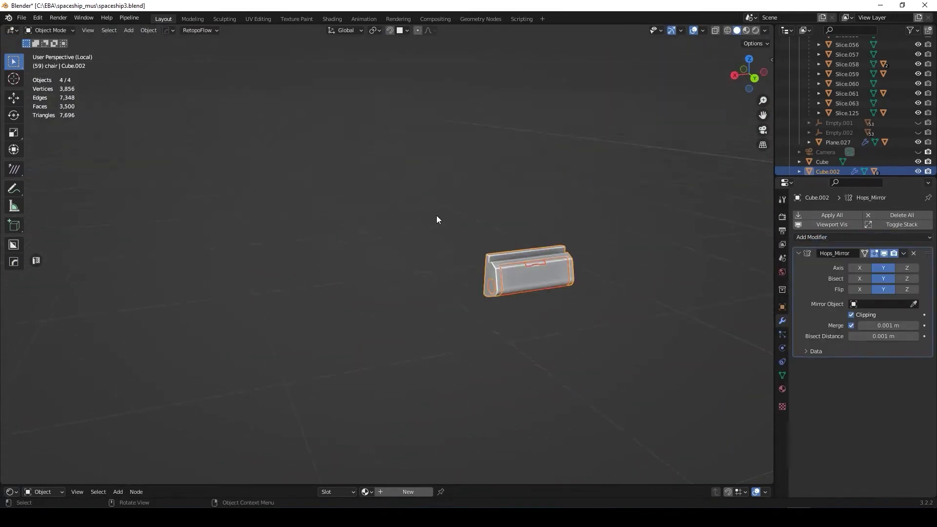
Step: Duplicate the panel geometry twice along X into a row of three
{"action": "key", "text": "Tab"}
{"action": "key", "text": "shift+d"}
{"action": "key", "text": "x"}
{"action": "left_click", "coordinate": [579, 257]}
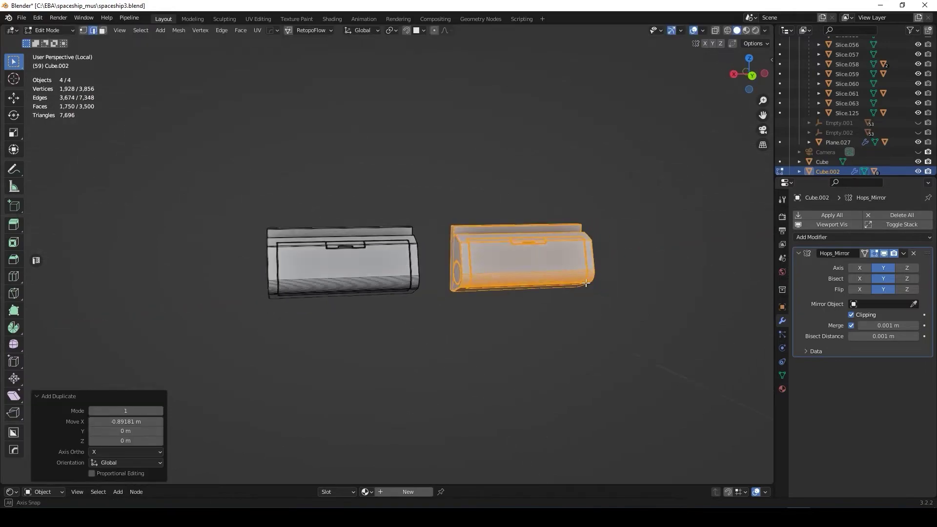
{"action": "key", "text": "shift+d"}
{"action": "key", "text": "x"}
{"action": "left_click", "coordinate": [634, 299]}
Step: Return to the full scene, deselect everything and look through the scene camera
{"action": "key", "text": "KP_Divide"}
{"action": "key", "text": "Tab"}
{"action": "scroll", "coordinate": [364, 232], "scroll_direction": "up", "scroll_amount": 5}
{"action": "mouse_move", "coordinate": [411, 240]}
{"action": "middle_mouse_down"}
{"action": "mouse_move", "coordinate": [467, 238]}
{"action": "mouse_move", "coordinate": [395, 199]}
{"action": "middle_mouse_up"}
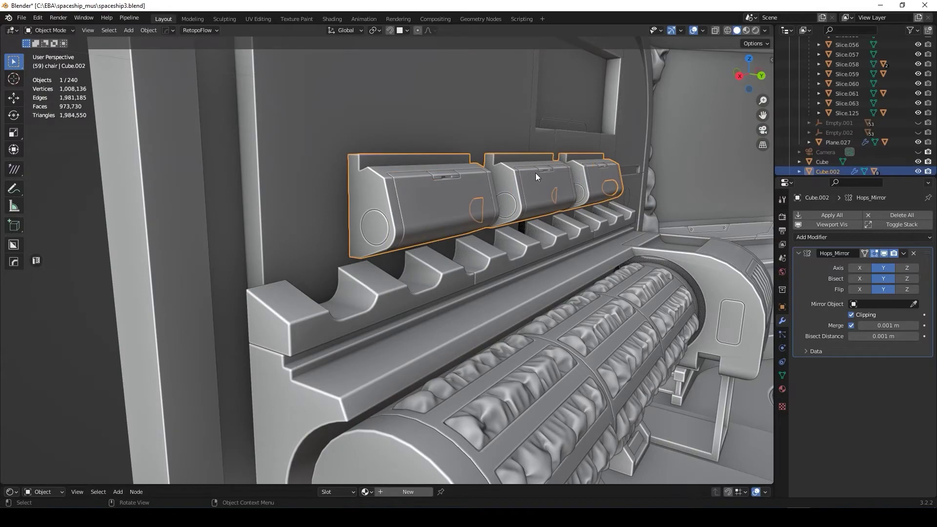
{"action": "scroll", "coordinate": [502, 264], "scroll_direction": "down", "scroll_amount": 8}
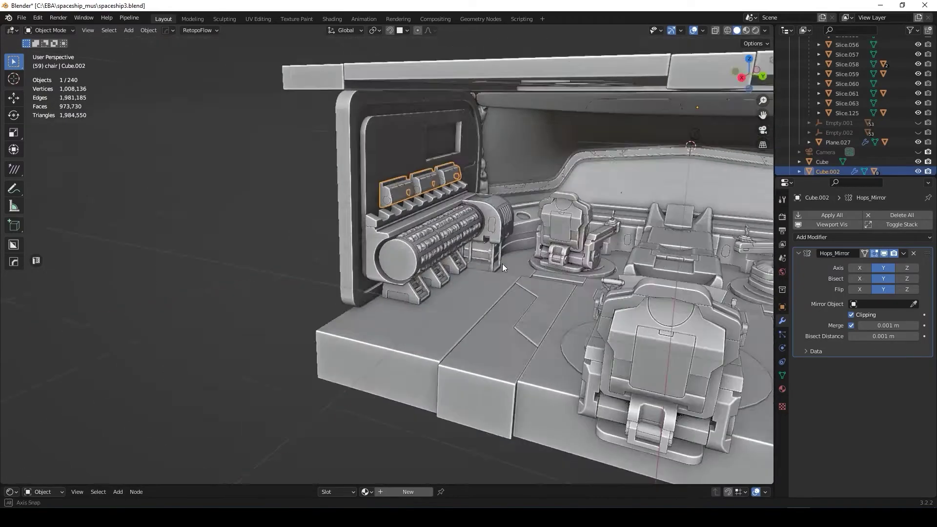
{"action": "scroll", "coordinate": [342, 318], "scroll_direction": "down", "scroll_amount": 3}
{"action": "left_click", "coordinate": [204, 371]}
{"action": "key", "text": "KP_0"}
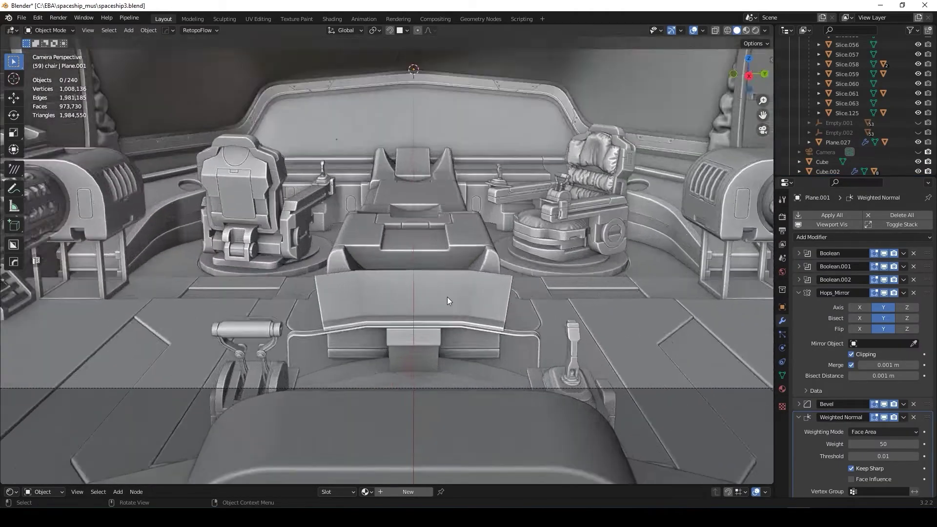
Step: Zoom around the camera view, select the left wall panel and bring up the HOps menu
{"action": "scroll", "coordinate": [444, 293], "scroll_direction": "down", "scroll_amount": 5}
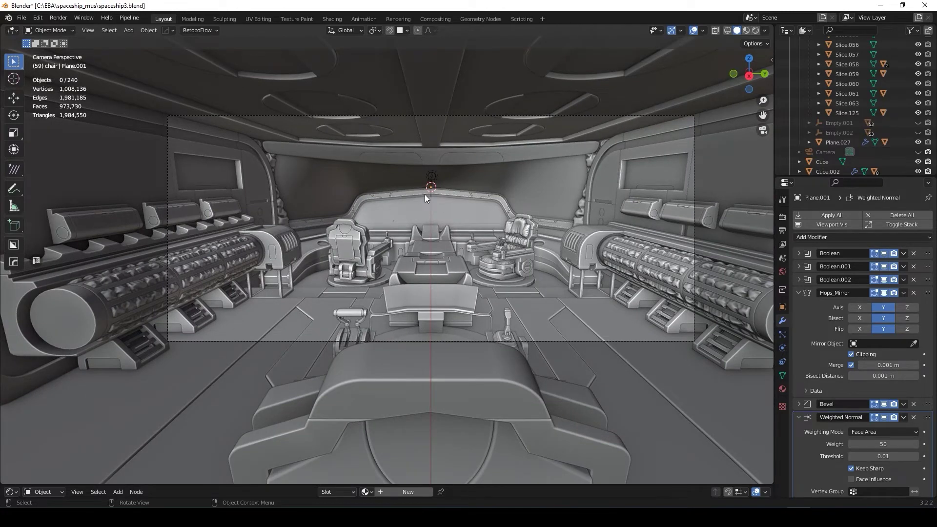
{"action": "scroll", "coordinate": [371, 224], "scroll_direction": "up", "scroll_amount": 3}
{"action": "scroll", "coordinate": [318, 259], "scroll_direction": "down", "scroll_amount": 1}
{"action": "scroll", "coordinate": [244, 185], "scroll_direction": "up", "scroll_amount": 1}
{"action": "scroll", "coordinate": [190, 146], "scroll_direction": "up", "scroll_amount": 1}
{"action": "scroll", "coordinate": [233, 245], "scroll_direction": "up", "scroll_amount": 3}
{"action": "scroll", "coordinate": [322, 253], "scroll_direction": "up", "scroll_amount": 1}
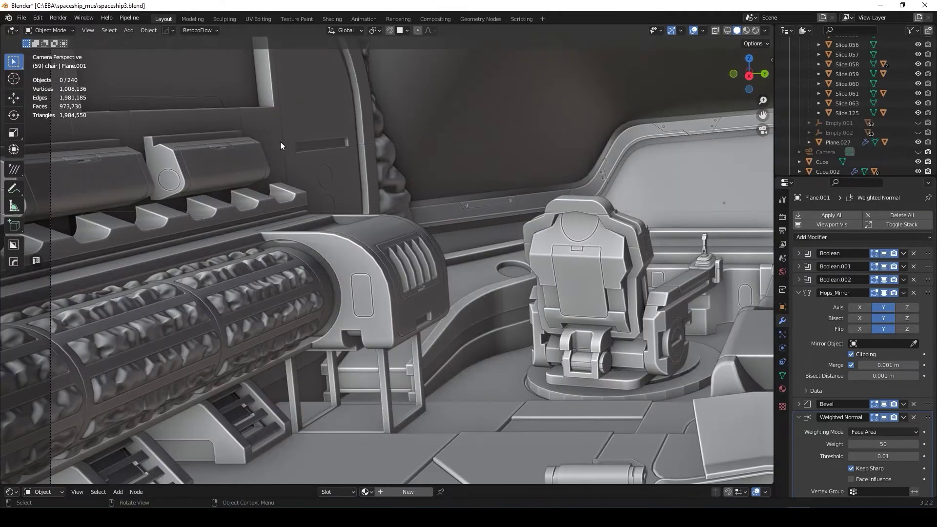
{"action": "scroll", "coordinate": [312, 187], "scroll_direction": "down", "scroll_amount": 5}
{"action": "scroll", "coordinate": [248, 164], "scroll_direction": "up", "scroll_amount": 5}
{"action": "left_click", "coordinate": [248, 164]}
{"action": "key", "text": "q"}
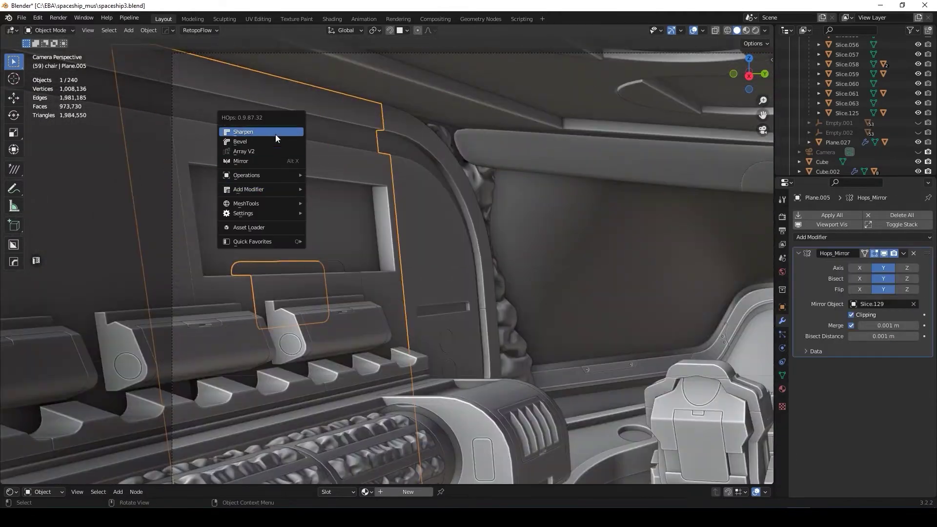
Step: Orbit toward the centre seat and select the curved desk panel Plane.007
{"action": "middle_click_drag", "start_coordinate": [227, 245], "coordinate": [186, 271]}
{"action": "scroll", "coordinate": [203, 214], "scroll_direction": "up", "scroll_amount": 3}
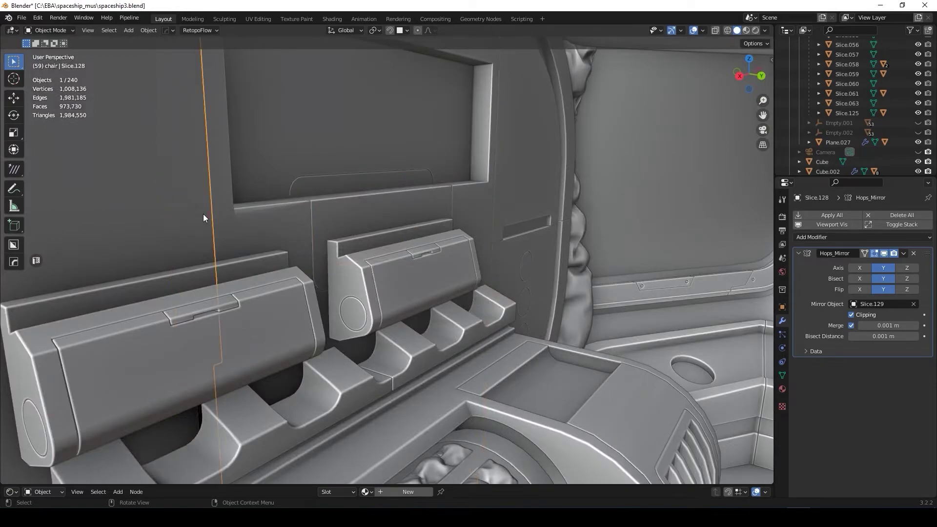
{"action": "middle_click_drag", "start_coordinate": [203, 214], "coordinate": [237, 127]}
{"action": "middle_click_drag", "start_coordinate": [319, 171], "coordinate": [516, 233]}
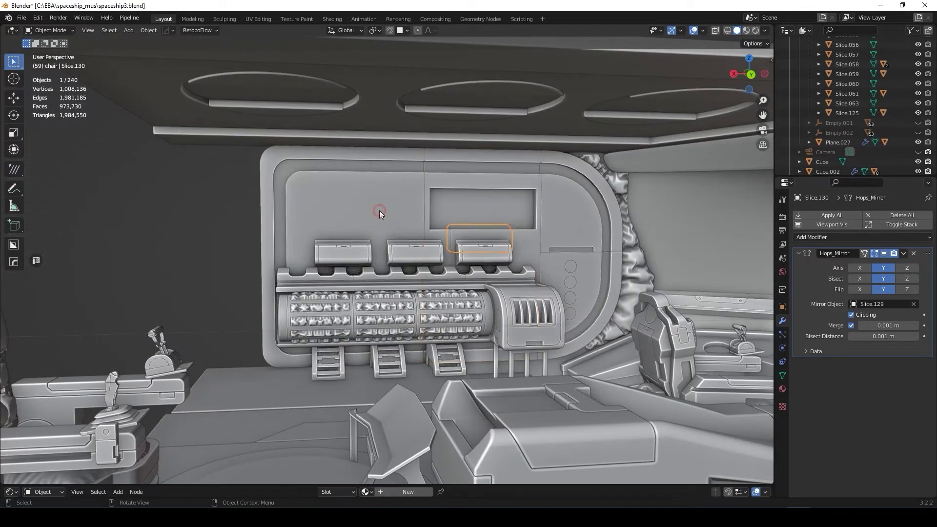
{"action": "scroll", "coordinate": [418, 203], "scroll_direction": "down", "scroll_amount": 8}
{"action": "middle_click_drag", "start_coordinate": [447, 258], "coordinate": [457, 235]}
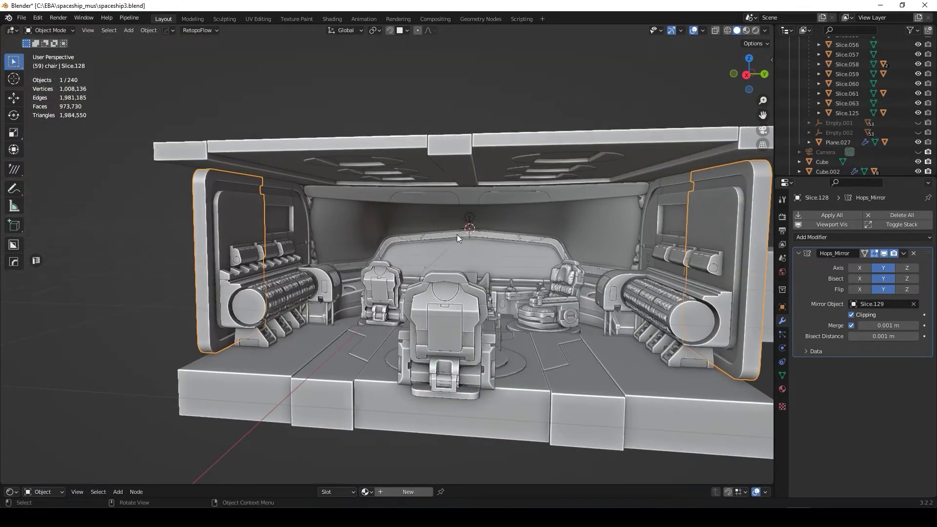
{"action": "scroll", "coordinate": [449, 134], "scroll_direction": "up", "scroll_amount": 5}
{"action": "middle_click_drag", "start_coordinate": [409, 254], "coordinate": [304, 251]}
{"action": "mouse_move", "coordinate": [427, 314]}
{"action": "middle_mouse_down"}
{"action": "mouse_move", "coordinate": [431, 366]}
{"action": "mouse_move", "coordinate": [310, 354]}
{"action": "mouse_move", "coordinate": [402, 331]}
{"action": "middle_mouse_up"}
{"action": "left_click", "coordinate": [431, 365]}
{"action": "scroll", "coordinate": [402, 331], "scroll_direction": "down", "scroll_amount": 3}
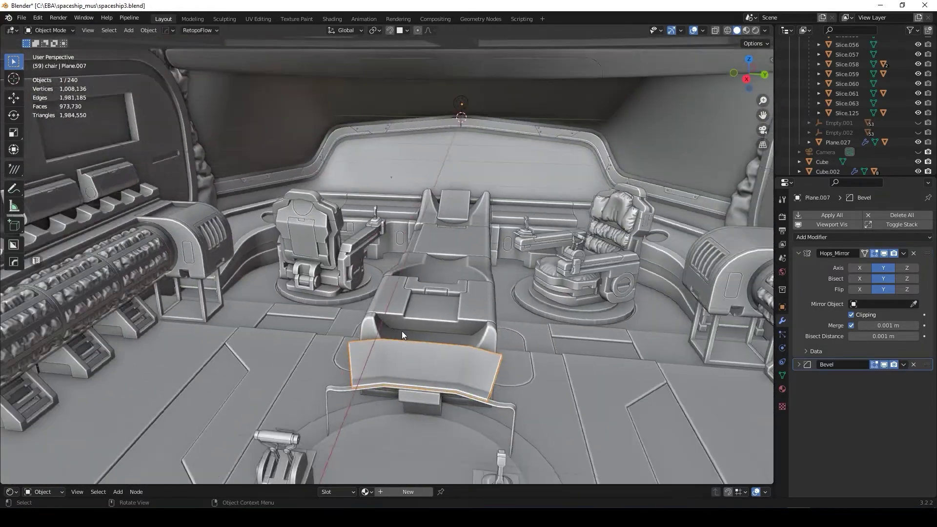
Step: In top-down local view, remove the desk panel's Hops_Mirror and box-cut a rectangular opening
{"action": "key", "text": "KP_Divide"}
{"action": "left_click", "coordinate": [763, 145]}
{"action": "key", "text": "KP_7"}
{"action": "key", "text": "w"}
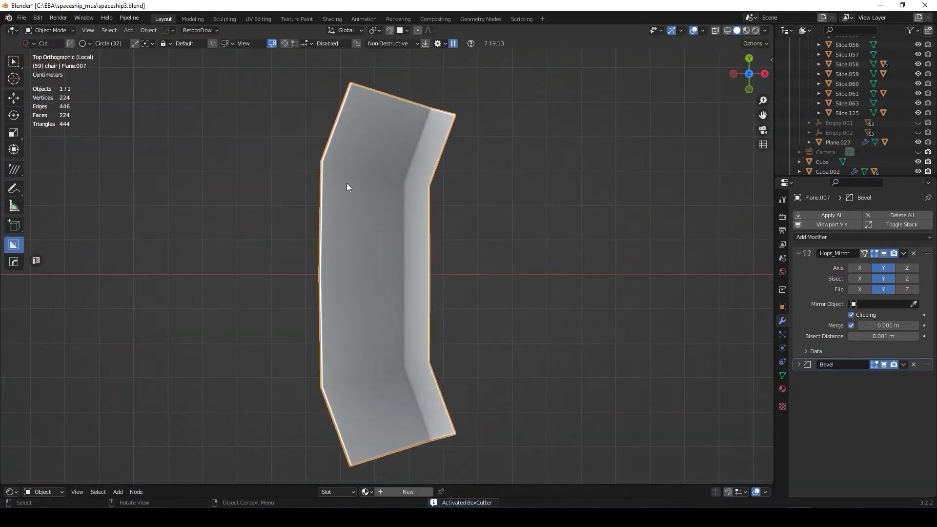
{"action": "key", "text": "ctrl+x"}
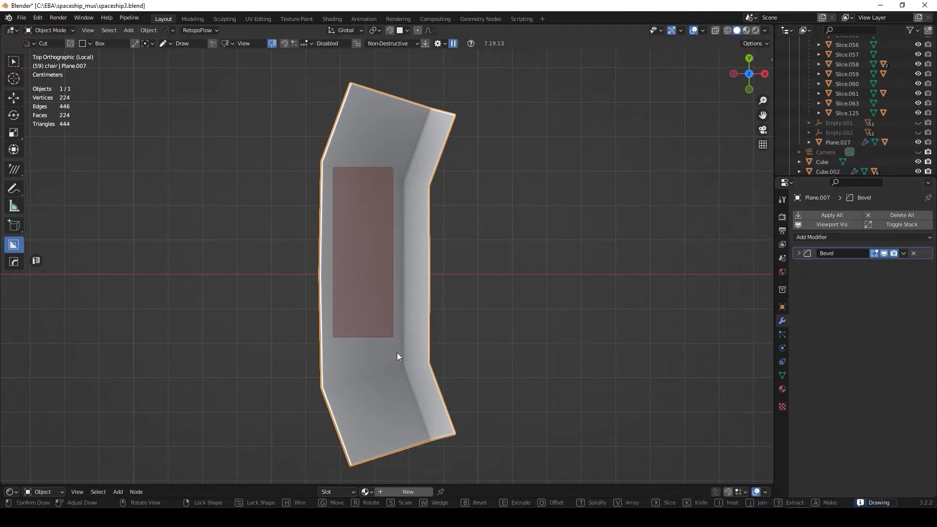
{"action": "left_click_drag", "start_coordinate": [418, 382], "coordinate": [418, 382]}
{"action": "mouse_move", "coordinate": [454, 321]}
{"action": "middle_mouse_down"}
{"action": "mouse_move", "coordinate": [410, 286]}
{"action": "mouse_move", "coordinate": [302, 254]}
{"action": "middle_mouse_up"}
Step: Add a Weighted Normal modifier and cut seams across the desk panel
{"action": "left_click", "coordinate": [271, 241]}
{"action": "left_click", "coordinate": [394, 238]}
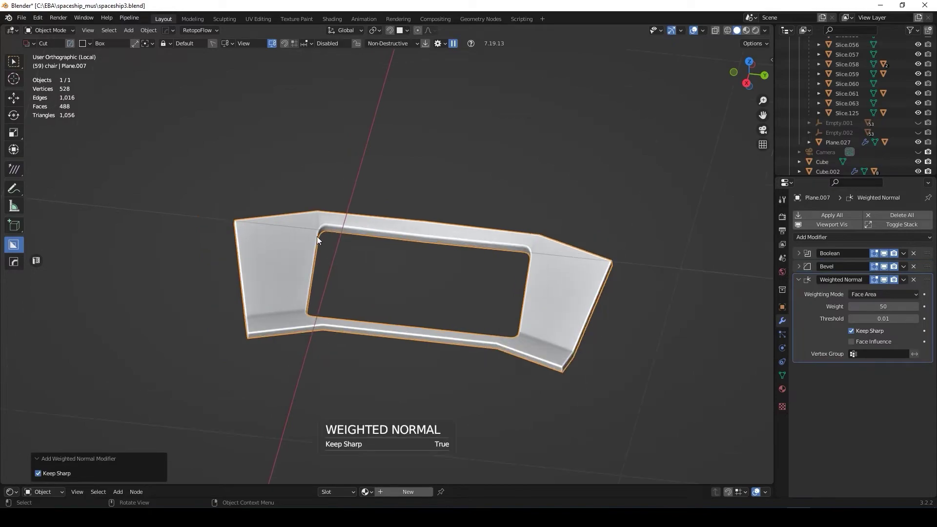
{"action": "key", "text": "KP_7"}
{"action": "left_click", "coordinate": [455, 353]}
{"action": "mouse_move", "coordinate": [488, 268]}
{"action": "middle_mouse_down"}
{"action": "mouse_move", "coordinate": [256, 183]}
{"action": "mouse_move", "coordinate": [349, 220]}
{"action": "middle_mouse_up"}
{"action": "scroll", "coordinate": [304, 169], "scroll_direction": "up", "scroll_amount": 5}
{"action": "scroll", "coordinate": [304, 168], "scroll_direction": "down", "scroll_amount": 5}
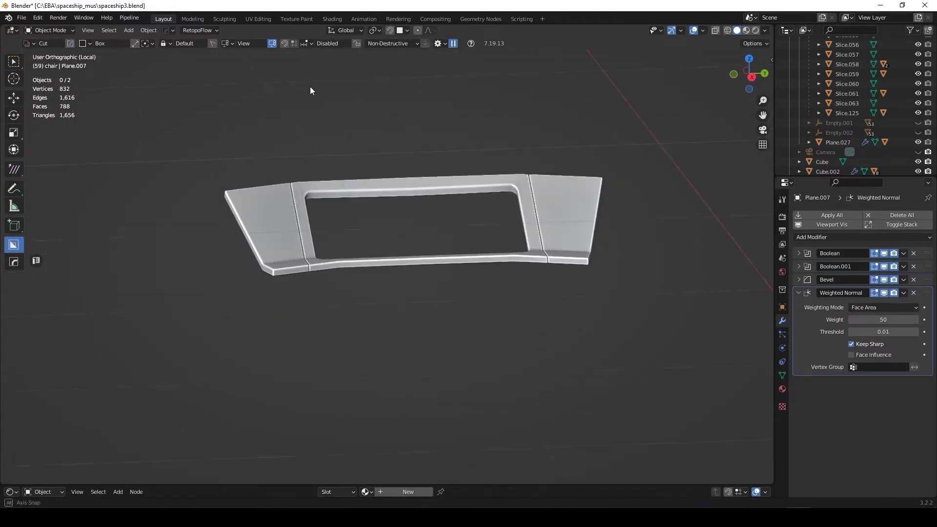
Step: Exit local view and orbit around the whole cockpit
{"action": "key", "text": "KP_Divide"}
{"action": "mouse_move", "coordinate": [274, 105]}
{"action": "middle_mouse_down"}
{"action": "mouse_move", "coordinate": [365, 286]}
{"action": "mouse_move", "coordinate": [341, 265]}
{"action": "mouse_move", "coordinate": [362, 265]}
{"action": "mouse_move", "coordinate": [303, 220]}
{"action": "middle_mouse_up"}
{"action": "scroll", "coordinate": [302, 220], "scroll_direction": "down", "scroll_amount": 5}
{"action": "scroll", "coordinate": [249, 178], "scroll_direction": "up", "scroll_amount": 5}
{"action": "mouse_move", "coordinate": [248, 178]}
{"action": "middle_mouse_down"}
{"action": "mouse_move", "coordinate": [371, 205]}
{"action": "mouse_move", "coordinate": [390, 195]}
{"action": "middle_mouse_up"}
{"action": "scroll", "coordinate": [488, 185], "scroll_direction": "down", "scroll_amount": 6}
{"action": "scroll", "coordinate": [601, 172], "scroll_direction": "up", "scroll_amount": 6}
Step: Add a new 2 m cube, Cube.055, in front of the console and enter Edit Mode
{"action": "mouse_move", "coordinate": [601, 169]}
{"action": "middle_mouse_down"}
{"action": "mouse_move", "coordinate": [486, 205]}
{"action": "mouse_move", "coordinate": [511, 203]}
{"action": "middle_mouse_up"}
{"action": "scroll", "coordinate": [511, 203], "scroll_direction": "down", "scroll_amount": 5}
{"action": "scroll", "coordinate": [262, 206], "scroll_direction": "up", "scroll_amount": 5}
{"action": "mouse_move", "coordinate": [262, 206]}
{"action": "middle_mouse_down"}
{"action": "mouse_move", "coordinate": [476, 256]}
{"action": "mouse_move", "coordinate": [444, 382]}
{"action": "mouse_move", "coordinate": [360, 379]}
{"action": "mouse_move", "coordinate": [293, 350]}
{"action": "mouse_move", "coordinate": [459, 365]}
{"action": "mouse_move", "coordinate": [396, 385]}
{"action": "middle_mouse_up"}
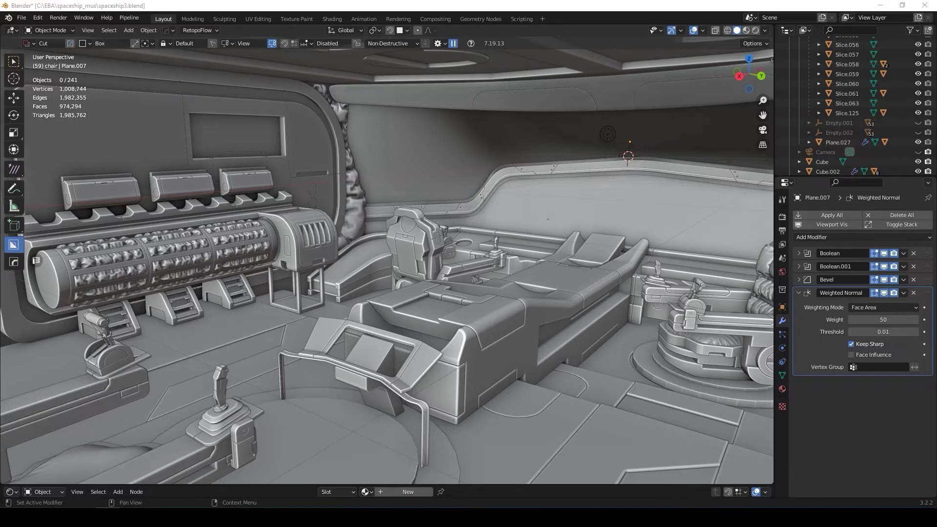
{"action": "middle_click_drag", "start_coordinate": [605, 317], "coordinate": [551, 313]}
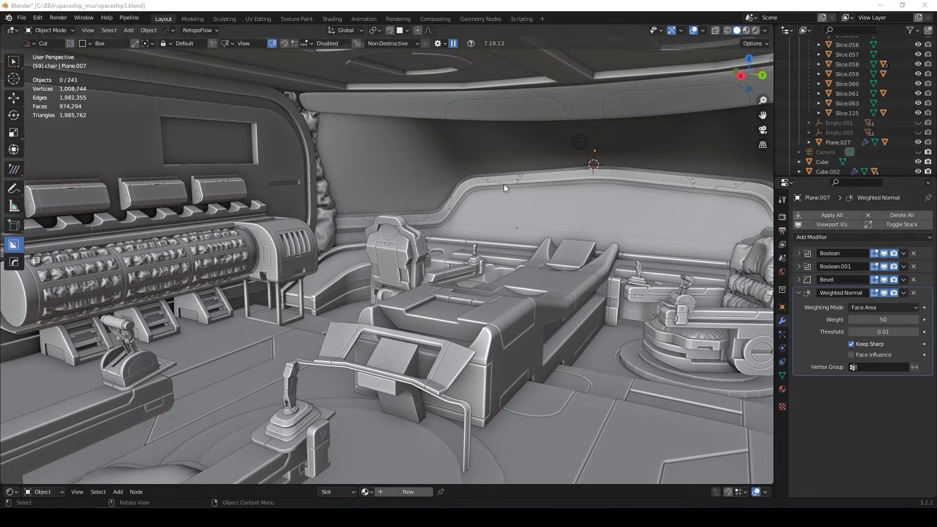
{"action": "key", "text": "shift+a"}
{"action": "left_click", "coordinate": [498, 260]}
{"action": "key", "text": "Tab"}
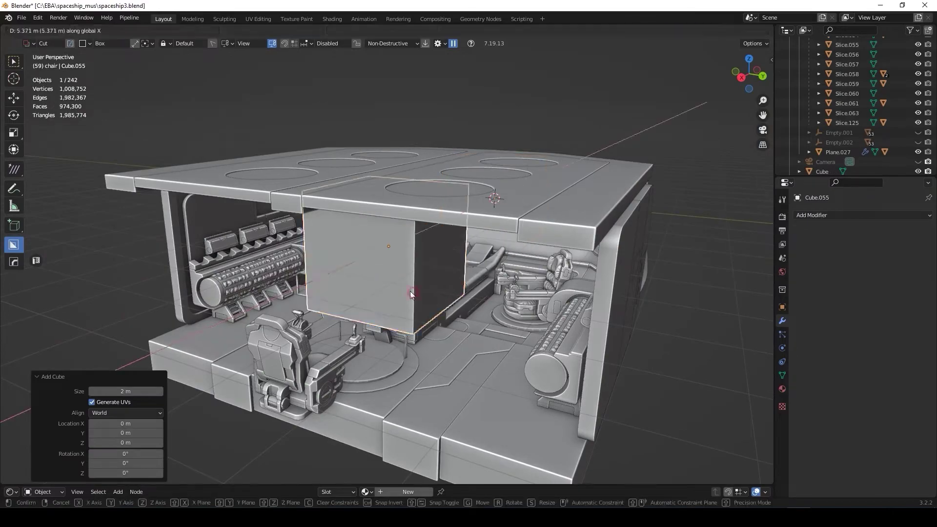
Step: Scale the cube to 0.25, flatten it along X and raise it above the console
{"action": "type", "text": "s.25"}
{"action": "key", "text": "Return"}
{"action": "scroll", "coordinate": [308, 234], "scroll_direction": "up", "scroll_amount": 5}
{"action": "mouse_move", "coordinate": [307, 234]}
{"action": "middle_mouse_down"}
{"action": "mouse_move", "coordinate": [422, 189]}
{"action": "mouse_move", "coordinate": [537, 220]}
{"action": "middle_mouse_up"}
{"action": "key", "text": "s"}
{"action": "key", "text": "x"}
{"action": "left_click", "coordinate": [421, 189]}
{"action": "key", "text": "g"}
{"action": "key", "text": "z"}
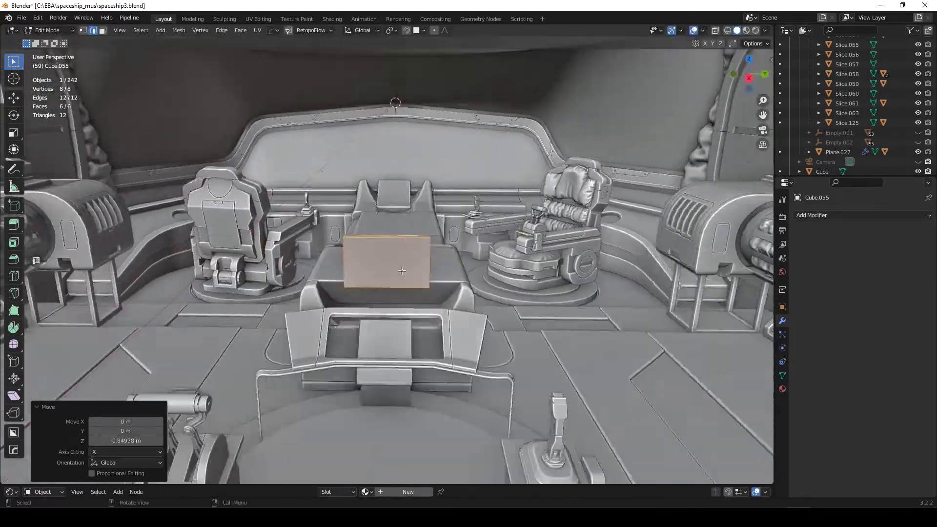
Step: Delete the slab's front and back faces and extrude along normals for frame thickness
{"action": "scroll", "coordinate": [700, 278], "scroll_direction": "up", "scroll_amount": 3}
{"action": "mouse_move", "coordinate": [439, 244]}
{"action": "middle_mouse_down"}
{"action": "mouse_move", "coordinate": [537, 283]}
{"action": "mouse_move", "coordinate": [594, 324]}
{"action": "middle_mouse_up"}
{"action": "key", "text": "x"}
{"action": "key", "text": "a"}
{"action": "key", "text": "alt+e"}
{"action": "left_click", "coordinate": [595, 324]}
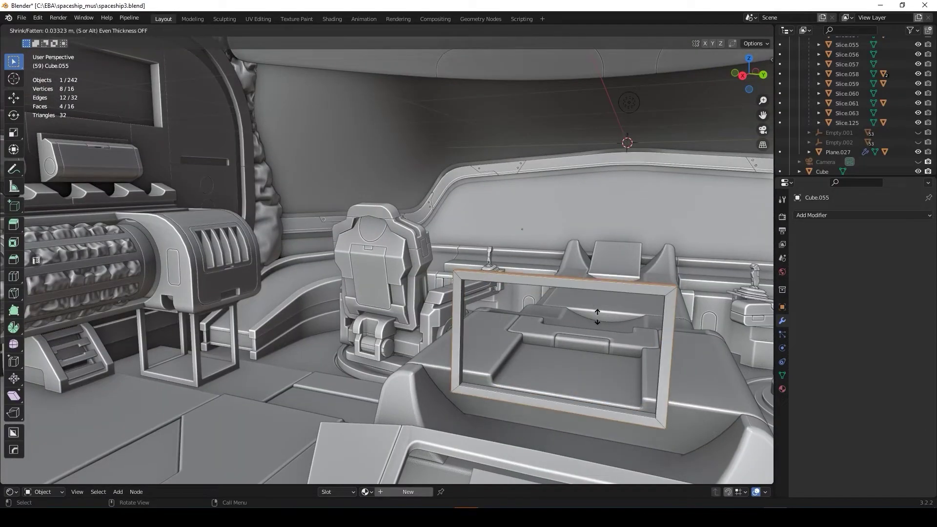
{"action": "left_click", "coordinate": [591, 320]}
{"action": "middle_click_drag", "start_coordinate": [591, 320], "coordinate": [474, 383]}
Step: Add a sliding loop cut on the bottom bar and delete a loop of frame faces
{"action": "key", "text": "alt+a"}
{"action": "key", "text": "ctrl+r"}
{"action": "left_click", "coordinate": [491, 374], "text": "ctrl"}
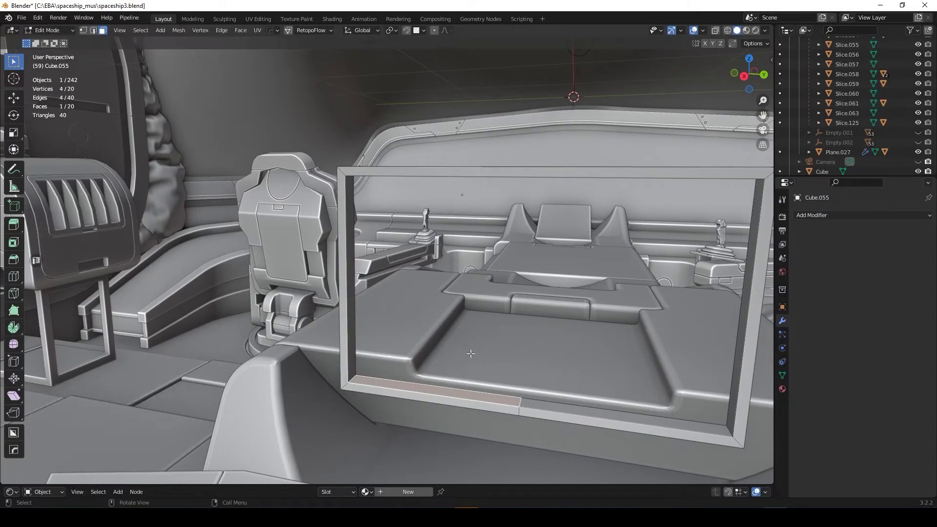
{"action": "left_click", "coordinate": [415, 386]}
{"action": "key", "text": "alt+a"}
{"action": "middle_click_drag", "start_coordinate": [415, 386], "coordinate": [411, 352]}
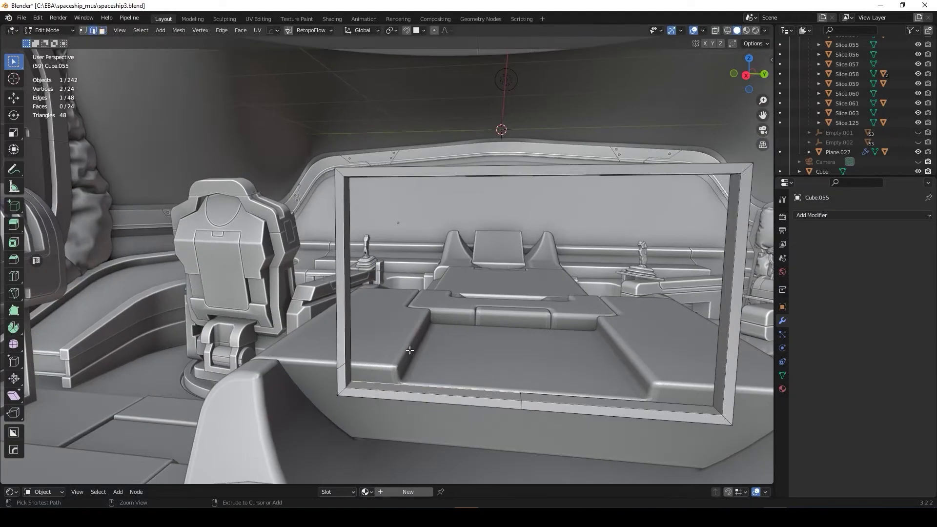
{"action": "mouse_move", "coordinate": [462, 302]}
{"action": "middle_mouse_down"}
{"action": "mouse_move", "coordinate": [431, 350]}
{"action": "mouse_move", "coordinate": [327, 241]}
{"action": "middle_mouse_up"}
{"action": "left_click", "coordinate": [456, 361], "text": "alt"}
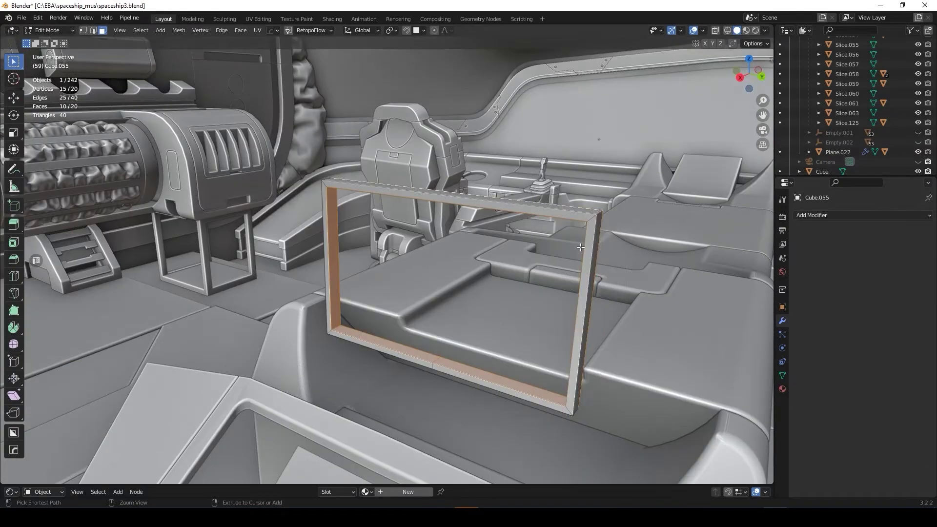
{"action": "middle_click_drag", "start_coordinate": [407, 224], "coordinate": [377, 320]}
{"action": "key", "text": "x"}
Step: Raise the frame's bottom edge along Z in isolated right-side view
{"action": "key", "text": "KP_Divide"}
{"action": "key", "text": "KP_3"}
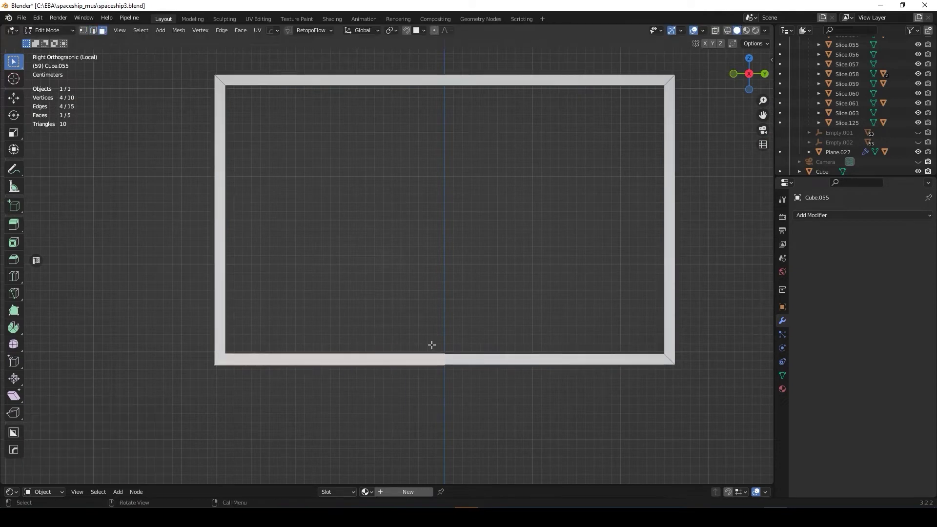
{"action": "key", "text": "g"}
{"action": "key", "text": "z"}
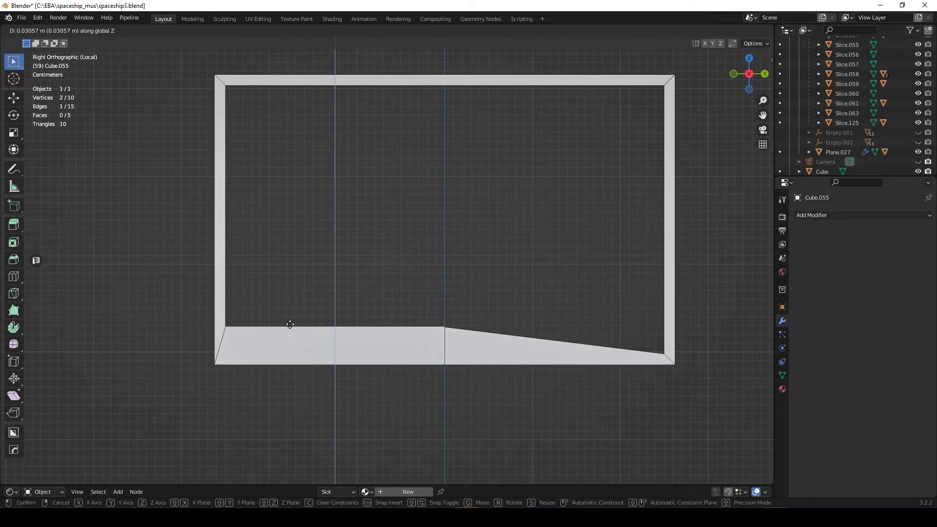
{"action": "left_click", "coordinate": [290, 325]}
{"action": "key", "text": "shift+a"}
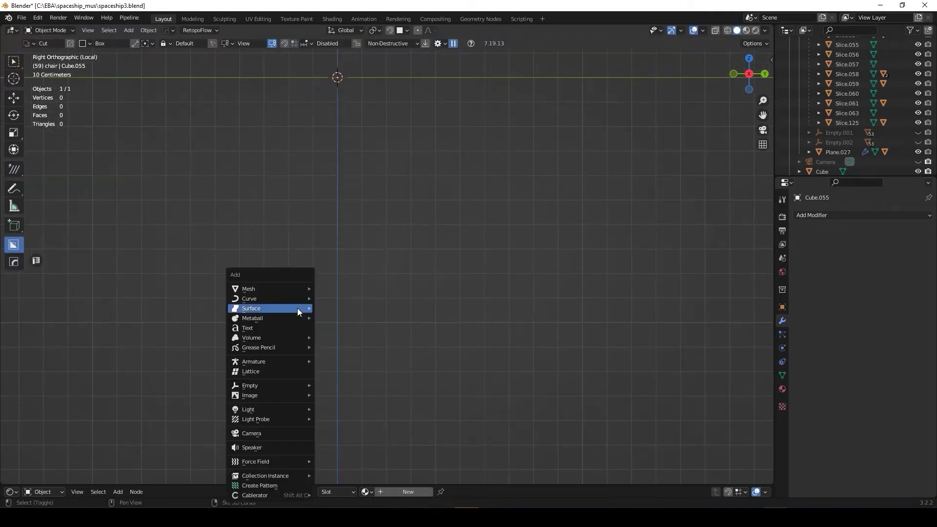
Step: Add a plane and rotate it 90° about Y so it stands upright
{"action": "left_click", "coordinate": [342, 307]}
{"action": "key", "text": "Tab"}
{"action": "key", "text": "r"}
{"action": "key", "text": "y"}
{"action": "key", "text": "9"}
{"action": "key", "text": "0"}
{"action": "key", "text": "Return"}
{"action": "key", "text": "KP_Decimal"}
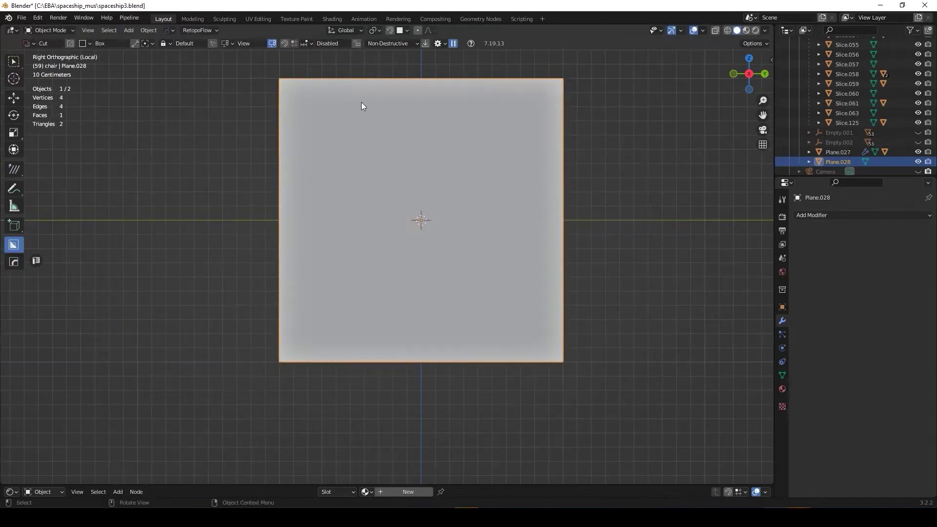
Step: Add vertical and horizontal loop cuts, spread them outward and delete the centre face
{"action": "left_click", "coordinate": [447, 75]}
{"action": "right_click", "coordinate": [447, 75]}
{"action": "key", "text": "s"}
{"action": "key", "text": "y"}
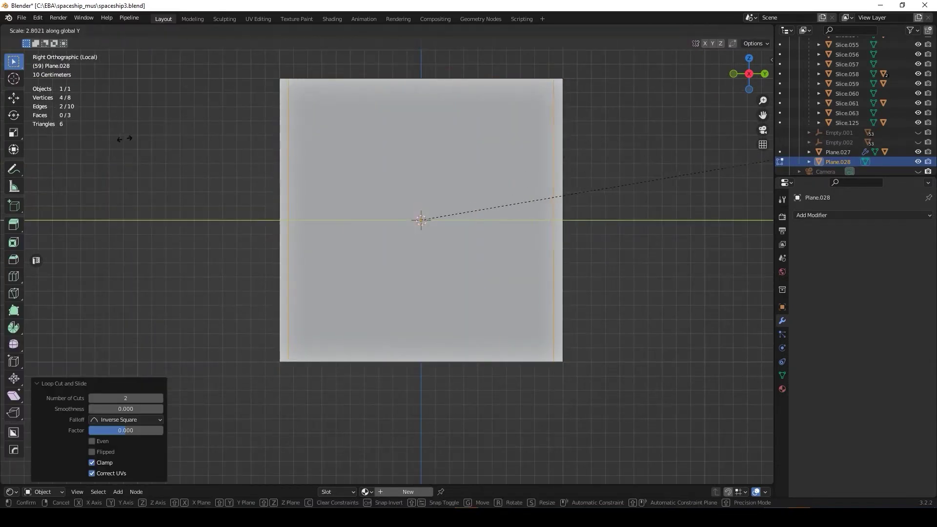
{"action": "left_click", "coordinate": [110, 141]}
{"action": "key", "text": "ctrl+r"}
{"action": "left_click", "coordinate": [550, 146]}
{"action": "right_click", "coordinate": [550, 147]}
{"action": "key", "text": "s"}
{"action": "key", "text": "z"}
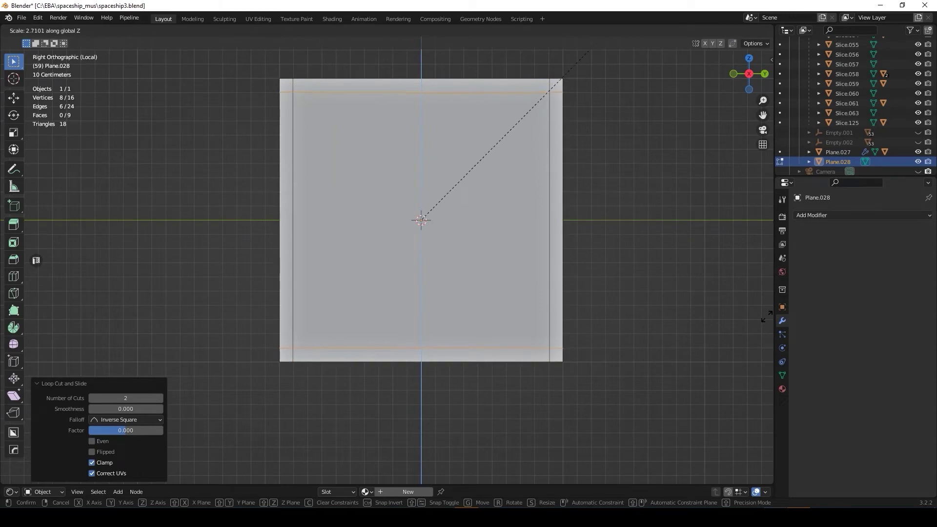
{"action": "key", "text": "x"}
{"action": "left_click", "coordinate": [458, 227]}
Step: Widen the frame by moving its left side 3 m and its right side outward along X
{"action": "scroll", "coordinate": [459, 228], "scroll_direction": "down", "scroll_amount": 2}
{"action": "left_click_drag", "start_coordinate": [464, 108], "coordinate": [609, 371]}
{"action": "key", "text": "g"}
{"action": "key", "text": "x"}
{"action": "key", "text": "3"}
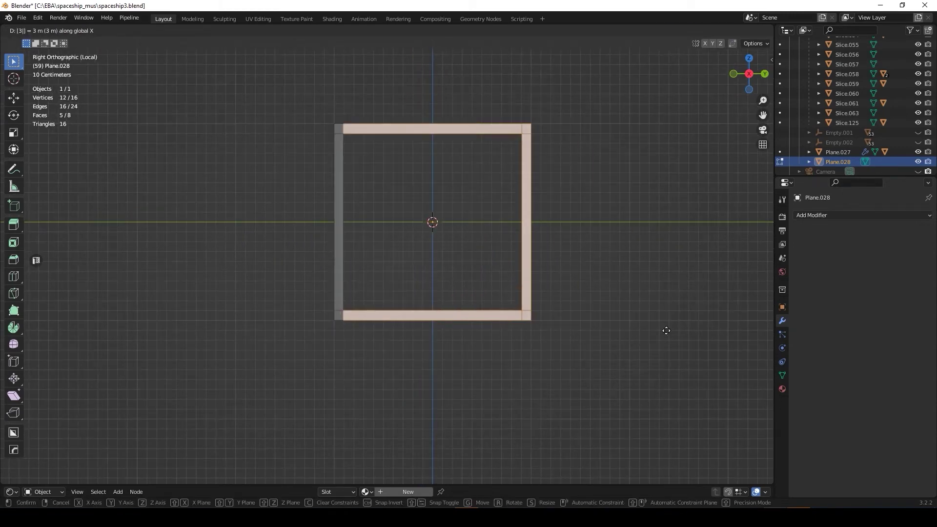
{"action": "key", "text": "Return"}
{"action": "scroll", "coordinate": [494, 226], "scroll_direction": "up", "scroll_amount": 3}
{"action": "scroll", "coordinate": [493, 226], "scroll_direction": "down", "scroll_amount": 1}
{"action": "left_click_drag", "start_coordinate": [541, 60], "coordinate": [584, 395]}
{"action": "key", "text": "g"}
{"action": "key", "text": "x"}
{"action": "left_click", "coordinate": [686, 359]}
Step: Add an edge loop on the bottom bar and raise its left part into a step
{"action": "key", "text": "ctrl+r"}
{"action": "left_click", "coordinate": [403, 350]}
{"action": "right_click", "coordinate": [403, 350]}
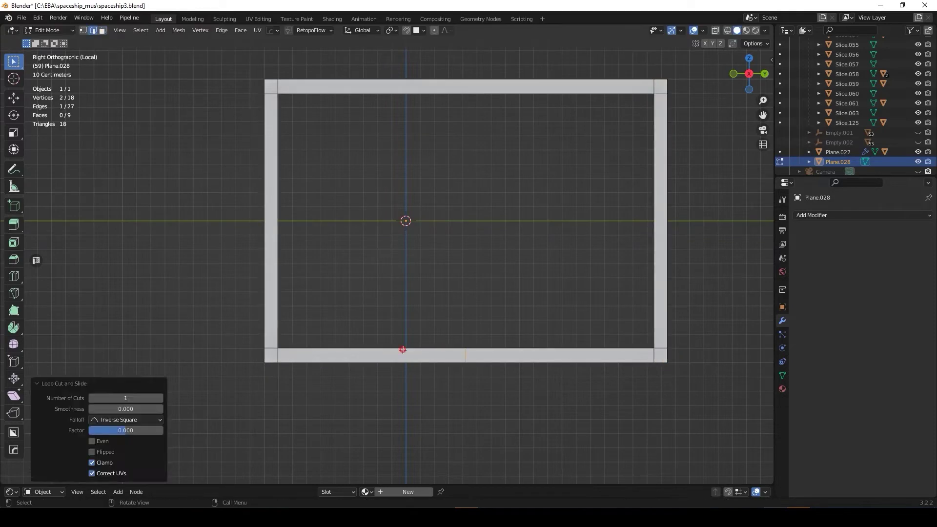
{"action": "key", "text": "g"}
{"action": "key", "text": "Escape"}
{"action": "left_click", "coordinate": [503, 352], "text": "ctrl"}
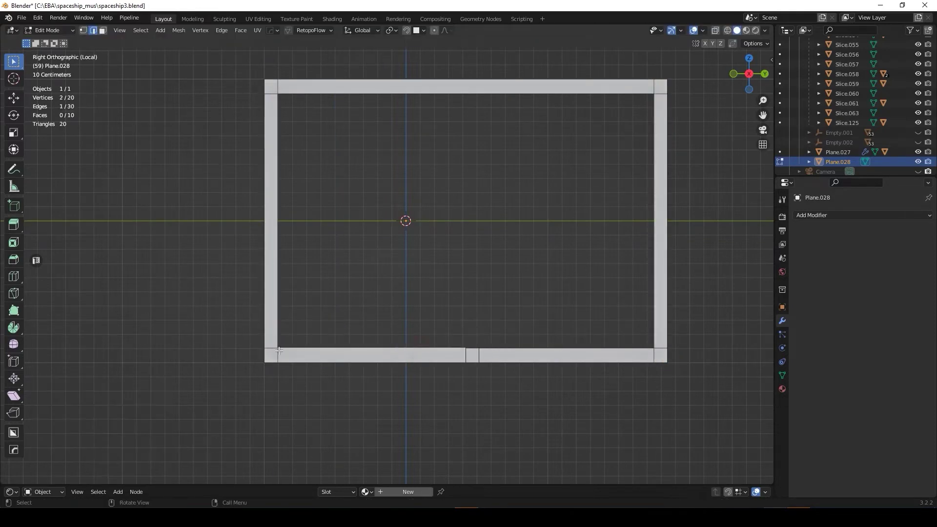
{"action": "key", "text": "g"}
{"action": "key", "text": "z"}
{"action": "left_click", "coordinate": [498, 356]}
{"action": "key", "text": "Tab"}
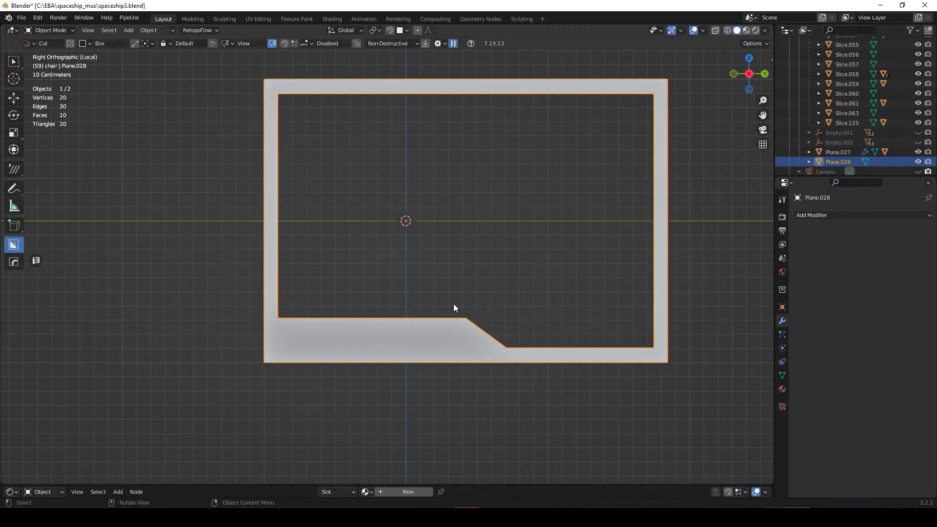
Step: Extrude the frame faces to give the outline depth
{"action": "key", "text": "Tab"}
{"action": "scroll", "coordinate": [318, 220], "scroll_direction": "down", "scroll_amount": 3}
{"action": "middle_click_drag", "start_coordinate": [318, 220], "coordinate": [303, 211]}
{"action": "key", "text": "e"}
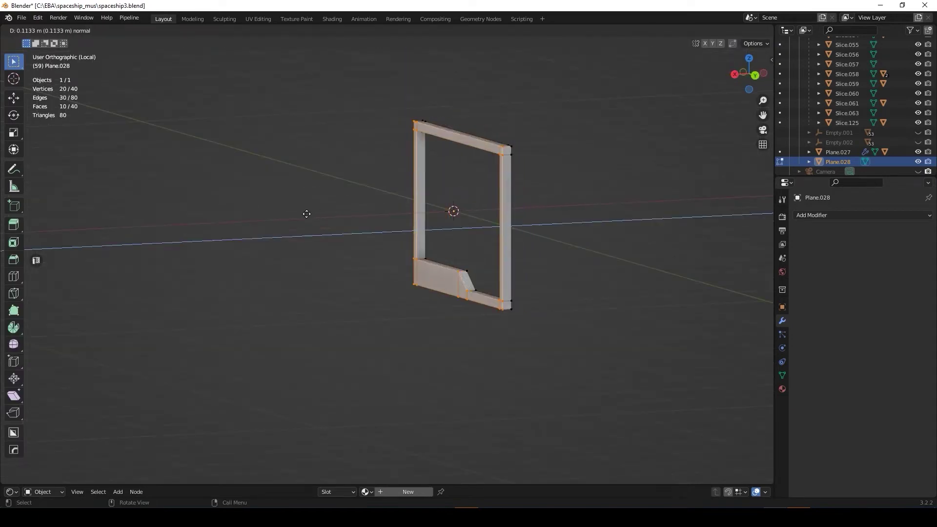
{"action": "left_click", "coordinate": [513, 205]}
{"action": "middle_click_drag", "start_coordinate": [513, 205], "coordinate": [697, 165], "text": "alt"}
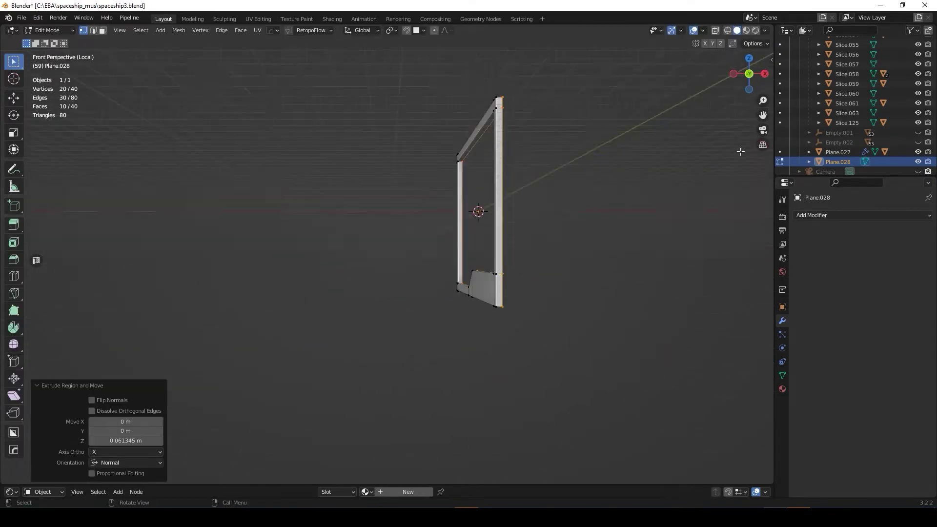
{"action": "middle_click_drag", "start_coordinate": [630, 175], "coordinate": [403, 203]}
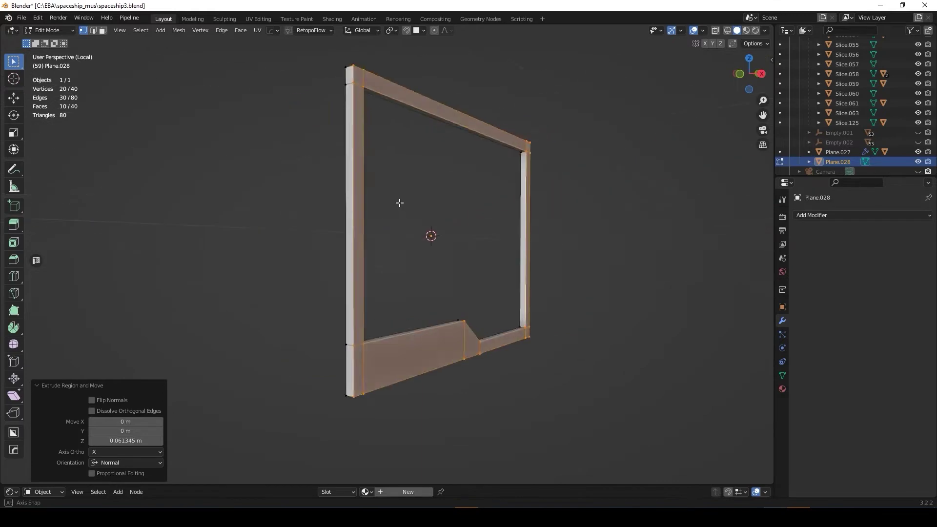
{"action": "key", "text": "Tab"}
Step: Add a HardOps bevel and Weighted Normal shading, then bevel a chosen frame edge
{"action": "key", "text": "ctrl+b"}
{"action": "key", "text": "space"}
{"action": "left_click", "coordinate": [395, 265]}
{"action": "key", "text": "Tab"}
{"action": "scroll", "coordinate": [355, 248], "scroll_direction": "up", "scroll_amount": 3}
{"action": "middle_click_drag", "start_coordinate": [356, 248], "coordinate": [330, 332]}
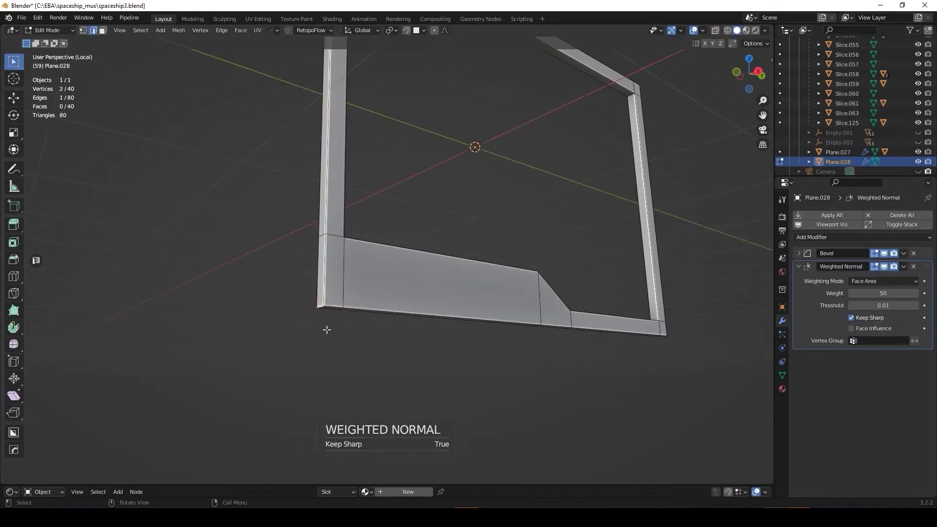
{"action": "left_click", "coordinate": [470, 334]}
{"action": "scroll", "coordinate": [470, 334], "scroll_direction": "down", "scroll_amount": 3}
{"action": "mouse_move", "coordinate": [410, 255]}
{"action": "middle_mouse_down"}
{"action": "mouse_move", "coordinate": [379, 101]}
{"action": "mouse_move", "coordinate": [345, 152]}
{"action": "mouse_move", "coordinate": [324, 283]}
{"action": "mouse_move", "coordinate": [419, 283]}
{"action": "middle_mouse_up"}
{"action": "scroll", "coordinate": [379, 100], "scroll_direction": "down", "scroll_amount": 2}
{"action": "scroll", "coordinate": [418, 283], "scroll_direction": "up", "scroll_amount": 4}
{"action": "scroll", "coordinate": [472, 345], "scroll_direction": "up", "scroll_amount": 2}
Step: Round off the lower corner edge with a bevel
{"action": "key", "text": "ctrl+b"}
{"action": "left_click", "coordinate": [517, 318]}
{"action": "scroll", "coordinate": [443, 267], "scroll_direction": "down", "scroll_amount": 4}
{"action": "key", "text": "Tab"}
{"action": "middle_click_drag", "start_coordinate": [444, 268], "coordinate": [356, 282]}
{"action": "scroll", "coordinate": [355, 282], "scroll_direction": "up", "scroll_amount": 2}
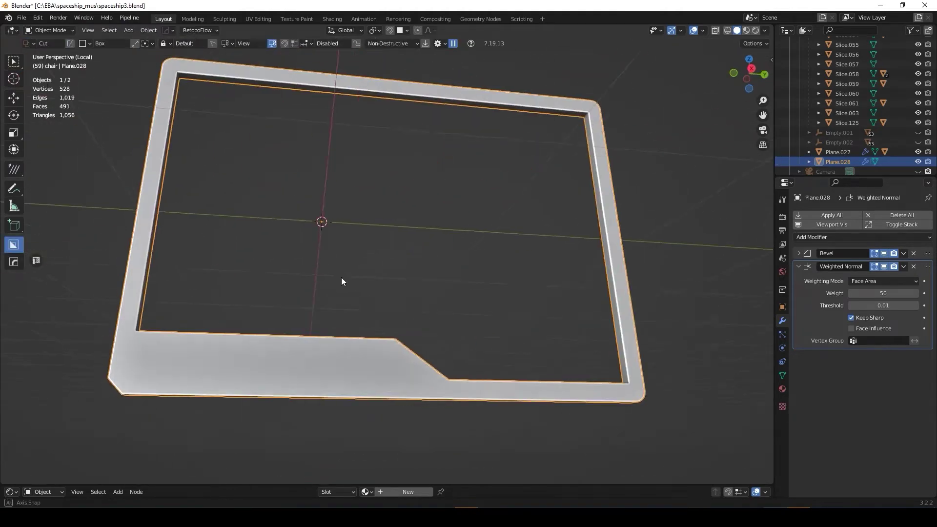
Step: In Right Ortho view, box-cut a rounded recess into the bottom bar
{"action": "scroll", "coordinate": [341, 262], "scroll_direction": "down", "scroll_amount": 2}
{"action": "key", "text": "KP_3"}
{"action": "scroll", "coordinate": [708, 147], "scroll_direction": "up", "scroll_amount": 1}
{"action": "left_click_drag", "start_coordinate": [247, 306], "coordinate": [274, 350]}
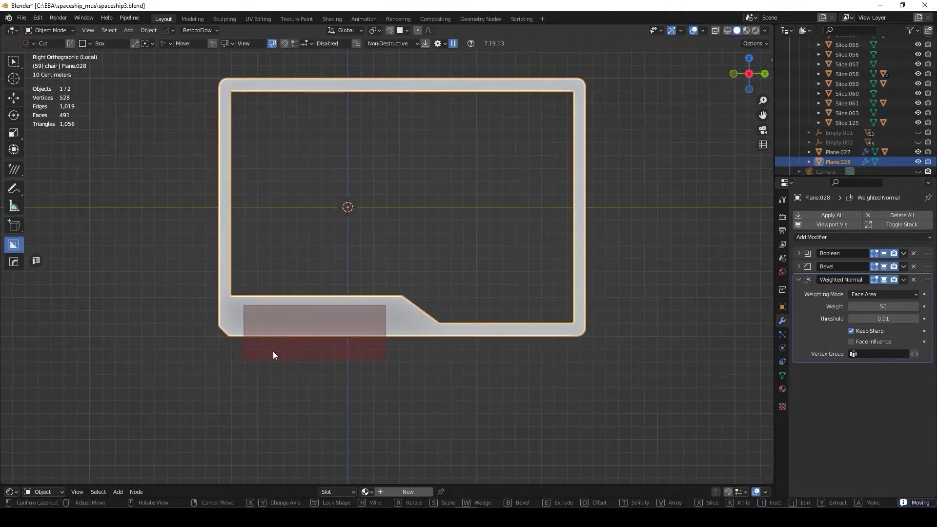
{"action": "left_click", "coordinate": [330, 353]}
{"action": "scroll", "coordinate": [350, 324], "scroll_direction": "down", "scroll_amount": 4}
{"action": "scroll", "coordinate": [350, 323], "scroll_direction": "up", "scroll_amount": 4}
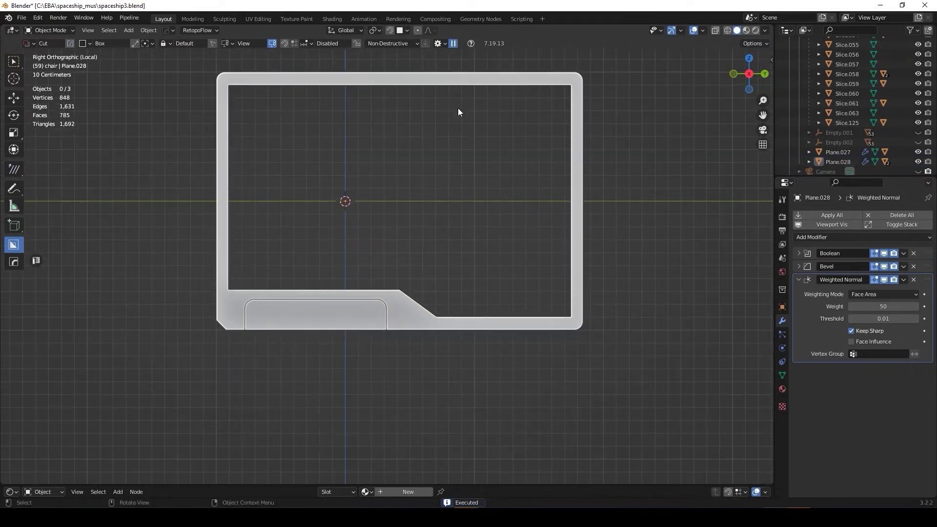
{"action": "scroll", "coordinate": [274, 121], "scroll_direction": "up", "scroll_amount": 2, "text": "shift"}
Step: Box-cut breaks into the frame's upper sides
{"action": "left_click_drag", "start_coordinate": [167, 89], "coordinate": [614, 262]}
{"action": "key", "text": "x"}
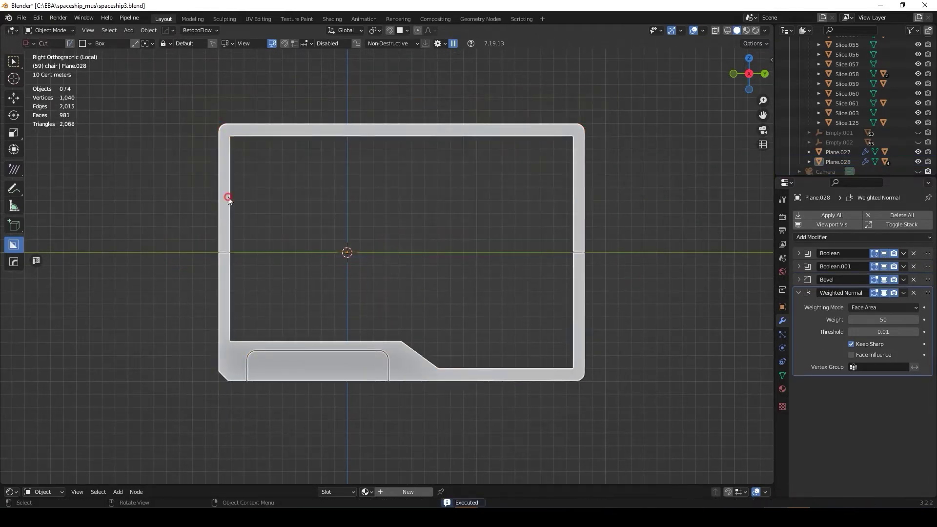
{"action": "left_click_drag", "start_coordinate": [226, 176], "coordinate": [242, 272]}
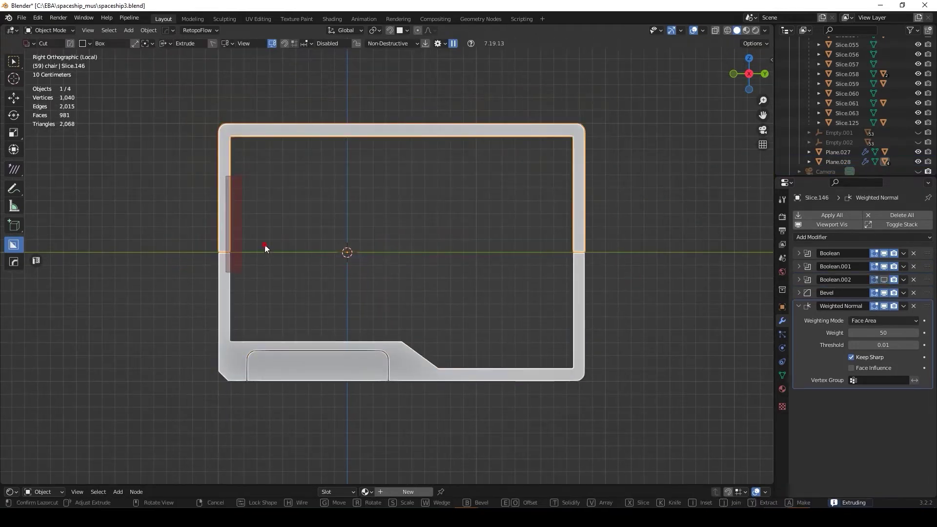
{"action": "left_click", "coordinate": [578, 261]}
{"action": "middle_click_drag", "start_coordinate": [306, 189], "coordinate": [379, 201]}
{"action": "scroll", "coordinate": [458, 177], "scroll_direction": "up", "scroll_amount": 3}
{"action": "scroll", "coordinate": [458, 177], "scroll_direction": "down", "scroll_amount": 4}
Step: Box-cut a recessed slot along the top of the frame
{"action": "middle_click_drag", "start_coordinate": [458, 177], "coordinate": [430, 168], "text": "alt"}
{"action": "scroll", "coordinate": [430, 168], "scroll_direction": "up", "scroll_amount": 4}
{"action": "left_click_drag", "start_coordinate": [419, 162], "coordinate": [534, 160]}
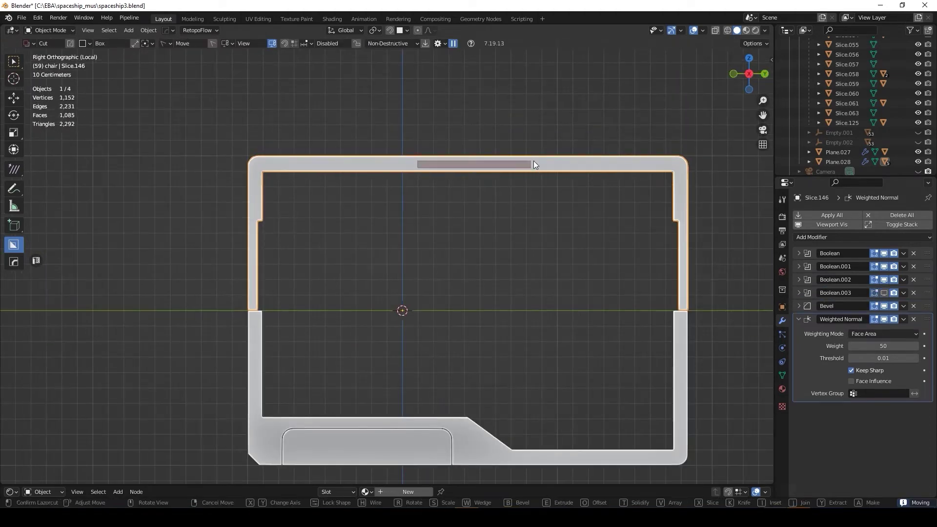
{"action": "key", "text": "ctrl+z"}
{"action": "left_click_drag", "start_coordinate": [408, 160], "coordinate": [535, 167]}
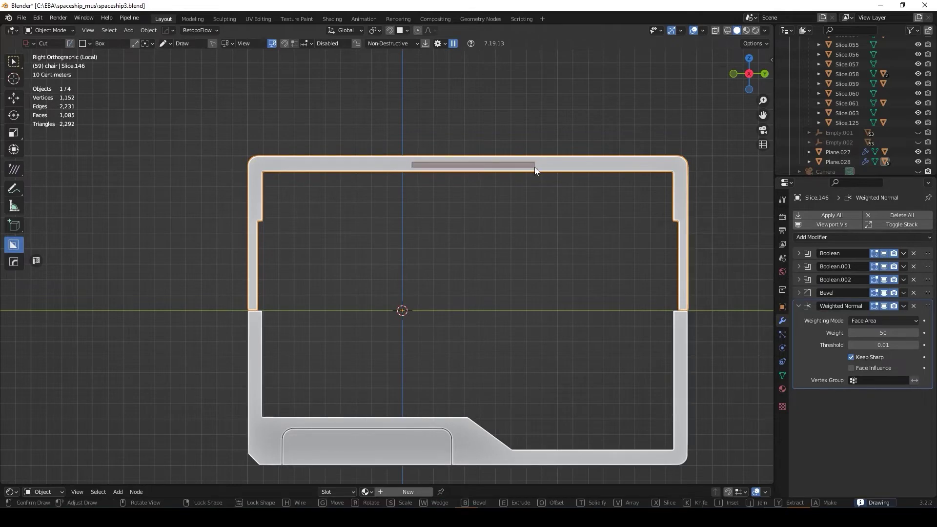
{"action": "key", "text": "ctrl+z"}
{"action": "mouse_move", "coordinate": [393, 156]}
{"action": "left_mouse_down"}
{"action": "mouse_move", "coordinate": [592, 207]}
{"action": "mouse_move", "coordinate": [578, 219]}
{"action": "mouse_move", "coordinate": [575, 201]}
{"action": "left_mouse_up"}
{"action": "key", "text": "Escape"}
{"action": "mouse_move", "coordinate": [384, 163]}
{"action": "left_mouse_down"}
{"action": "mouse_move", "coordinate": [559, 200]}
{"action": "mouse_move", "coordinate": [550, 198]}
{"action": "left_mouse_up"}
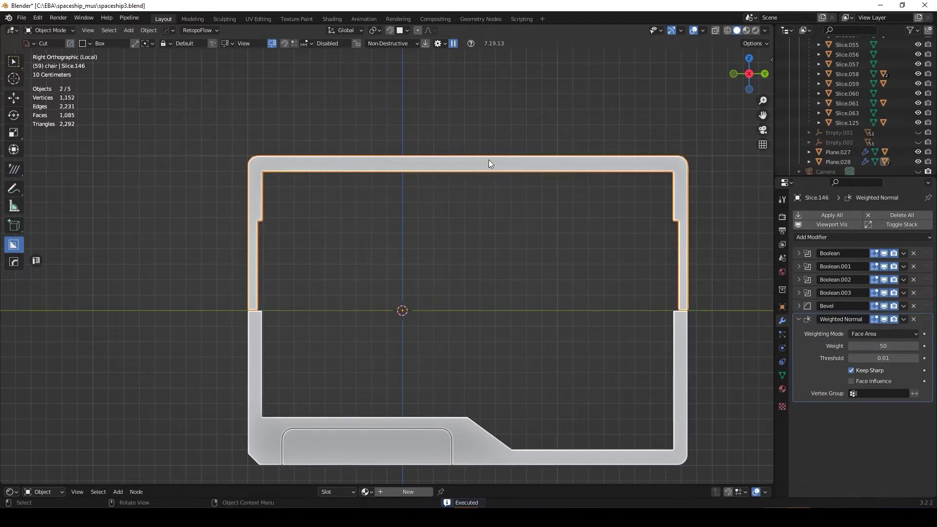
{"action": "left_click", "coordinate": [597, 88]}
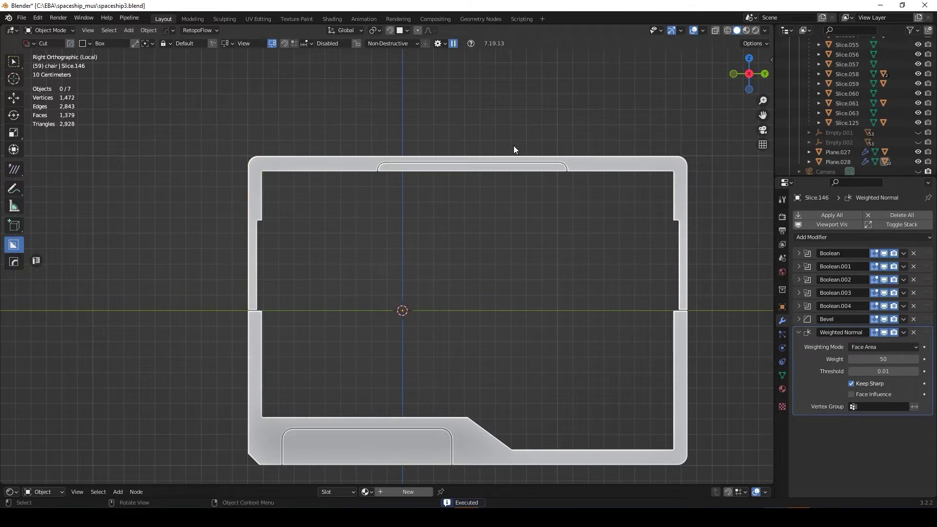
{"action": "scroll", "coordinate": [473, 161], "scroll_direction": "up", "scroll_amount": 5}
Step: Cut a small round hole in the top recess with the Circle cutter
{"action": "key", "text": "d"}
{"action": "left_click", "coordinate": [475, 169]}
{"action": "left_click_drag", "start_coordinate": [472, 169], "coordinate": [475, 171]}
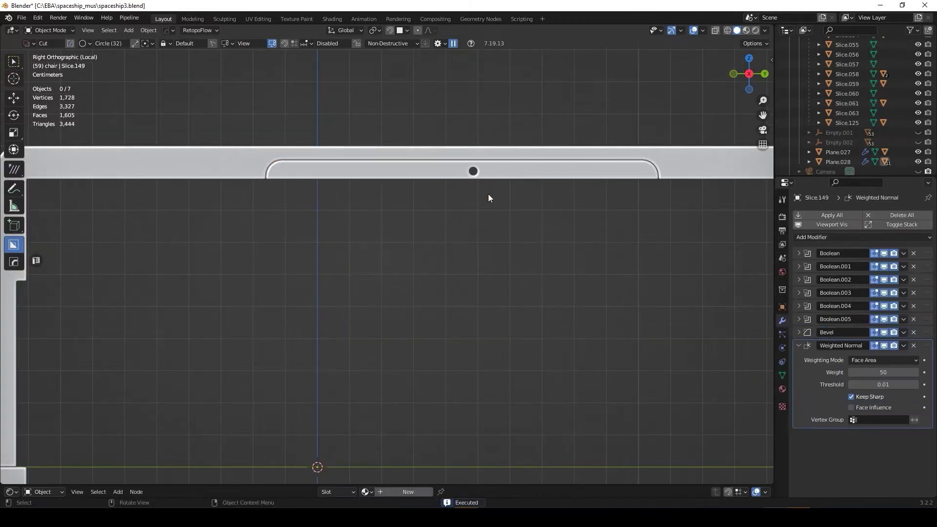
{"action": "scroll", "coordinate": [482, 165], "scroll_direction": "up", "scroll_amount": 2}
{"action": "key", "text": "q"}
{"action": "left_click", "coordinate": [482, 166]}
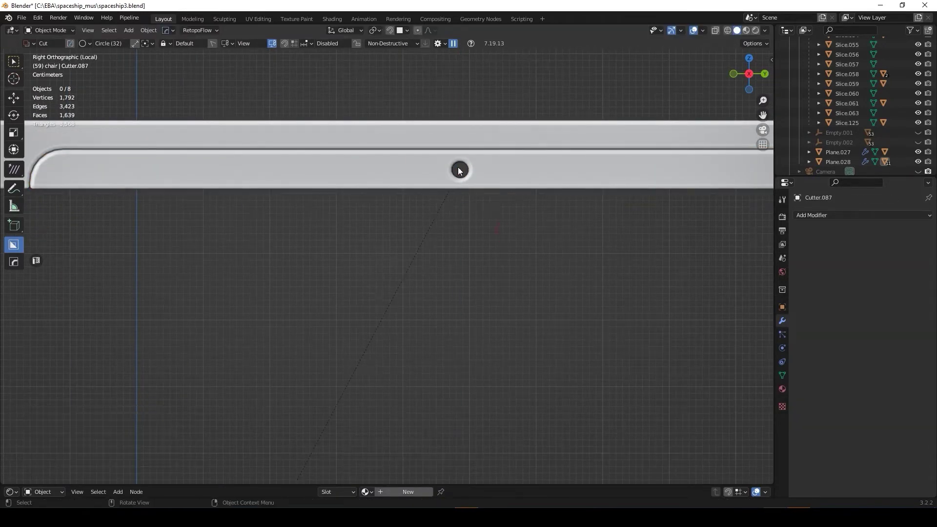
{"action": "scroll", "coordinate": [555, 292], "scroll_direction": "down", "scroll_amount": 7}
Step: Cut a half-round notch and a small box cut into the bottom piece's recess
{"action": "left_click", "coordinate": [406, 389]}
{"action": "scroll", "coordinate": [398, 374], "scroll_direction": "up", "scroll_amount": 4}
{"action": "left_click_drag", "start_coordinate": [376, 391], "coordinate": [414, 413]}
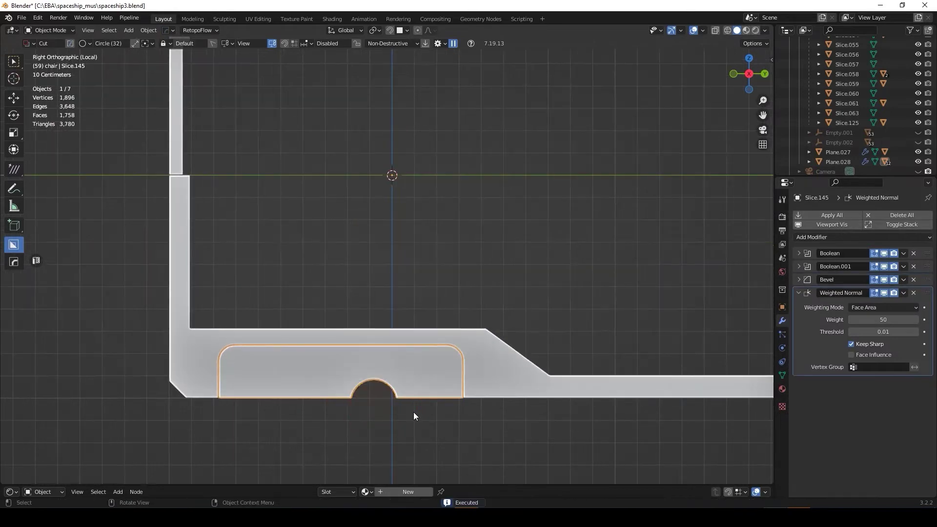
{"action": "left_click", "coordinate": [395, 405]}
{"action": "scroll", "coordinate": [439, 405], "scroll_direction": "down", "scroll_amount": 4}
{"action": "scroll", "coordinate": [412, 373], "scroll_direction": "up", "scroll_amount": 4}
{"action": "left_click_drag", "start_coordinate": [398, 383], "coordinate": [419, 392]}
{"action": "scroll", "coordinate": [439, 415], "scroll_direction": "down", "scroll_amount": 4}
Step: Select the frame and check its cut mesh in Edit Mode
{"action": "middle_click_drag", "start_coordinate": [482, 438], "coordinate": [536, 414]}
{"action": "mouse_move", "coordinate": [425, 373]}
{"action": "middle_mouse_down"}
{"action": "mouse_move", "coordinate": [441, 360]}
{"action": "mouse_move", "coordinate": [695, 335]}
{"action": "mouse_move", "coordinate": [374, 333]}
{"action": "middle_mouse_up"}
{"action": "left_click", "coordinate": [426, 394]}
{"action": "key", "text": "Tab"}
{"action": "scroll", "coordinate": [425, 395], "scroll_direction": "up", "scroll_amount": 4}
{"action": "scroll", "coordinate": [426, 394], "scroll_direction": "down", "scroll_amount": 3}
{"action": "key", "text": "Tab"}
{"action": "scroll", "coordinate": [506, 387], "scroll_direction": "down", "scroll_amount": 4}
{"action": "scroll", "coordinate": [415, 350], "scroll_direction": "down", "scroll_amount": 2}
Step: Select the frame in the cockpit scene and isolate it in local view
{"action": "middle_click_drag", "start_coordinate": [415, 339], "coordinate": [383, 324]}
{"action": "scroll", "coordinate": [383, 323], "scroll_direction": "down", "scroll_amount": 5}
{"action": "scroll", "coordinate": [543, 205], "scroll_direction": "up", "scroll_amount": 6}
{"action": "left_click", "coordinate": [498, 293], "text": "shift"}
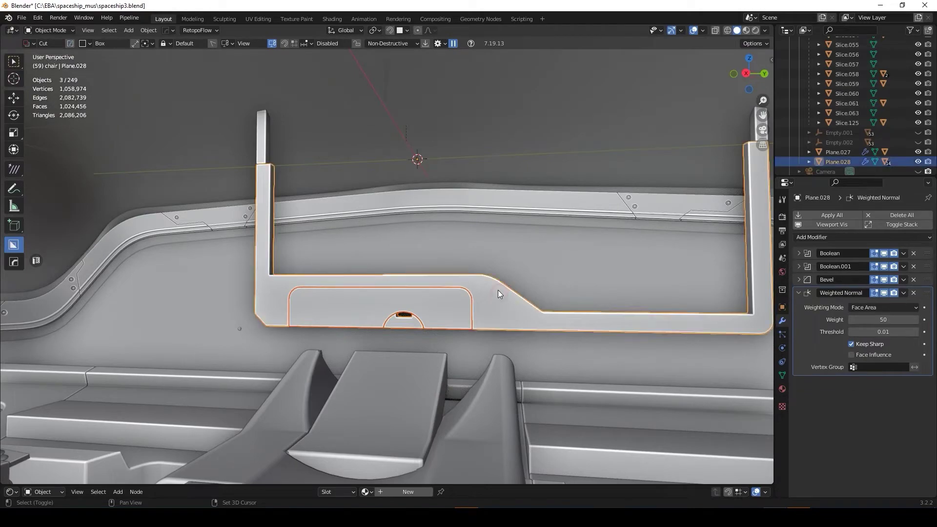
{"action": "scroll", "coordinate": [488, 234], "scroll_direction": "down", "scroll_amount": 5}
{"action": "middle_click_drag", "start_coordinate": [481, 175], "coordinate": [456, 219]}
{"action": "key", "text": "KP_Divide"}
{"action": "left_click", "coordinate": [432, 262]}
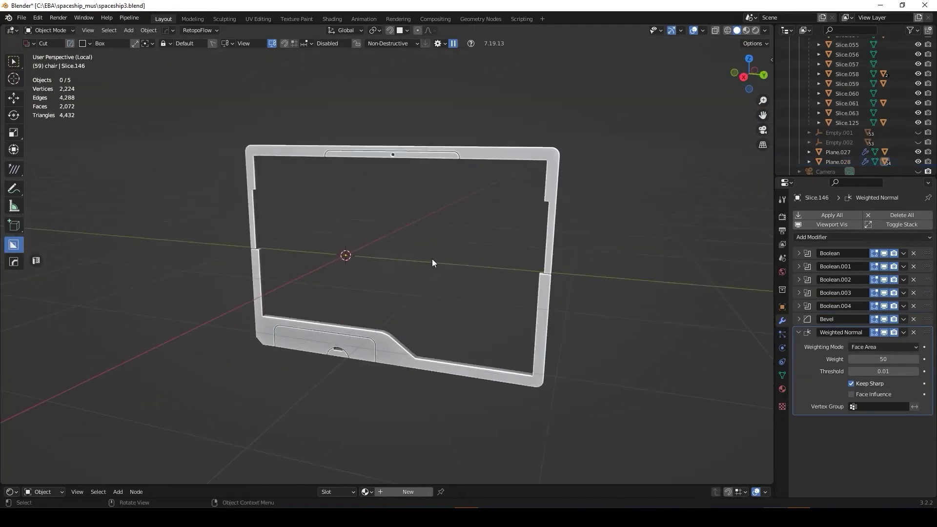
Step: Add a screen plane rotated 90° about the Y axis
{"action": "key", "text": "shift+a"}
{"action": "key", "text": "r"}
{"action": "key", "text": "y"}
{"action": "key", "text": "9"}
{"action": "key", "text": "0"}
{"action": "key", "text": "Return"}
{"action": "mouse_move", "coordinate": [442, 254]}
{"action": "middle_mouse_down"}
{"action": "mouse_move", "coordinate": [127, 226]}
{"action": "mouse_move", "coordinate": [700, 285]}
{"action": "mouse_move", "coordinate": [503, 288]}
{"action": "middle_mouse_up"}
Step: Stretch one edge of the plane along Y so it fills the monitor frame
{"action": "key", "text": "Tab"}
{"action": "key", "text": "2"}
{"action": "scroll", "coordinate": [502, 288], "scroll_direction": "up", "scroll_amount": 3}
{"action": "scroll", "coordinate": [493, 258], "scroll_direction": "down", "scroll_amount": 3}
{"action": "left_click", "coordinate": [493, 258]}
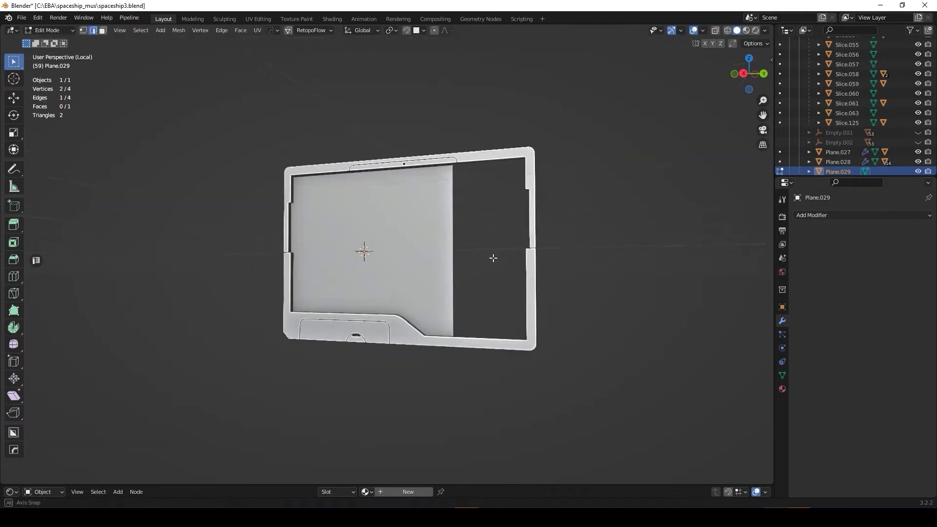
{"action": "key", "text": "g"}
{"action": "key", "text": "y"}
{"action": "left_click", "coordinate": [577, 272]}
{"action": "key", "text": "Tab"}
Step: Duplicate the screen plane along X and select the upper frame piece
{"action": "mouse_move", "coordinate": [577, 272]}
{"action": "middle_mouse_down"}
{"action": "mouse_move", "coordinate": [301, 278]}
{"action": "mouse_move", "coordinate": [349, 263]}
{"action": "middle_mouse_up"}
{"action": "key", "text": "shift+d"}
{"action": "key", "text": "x"}
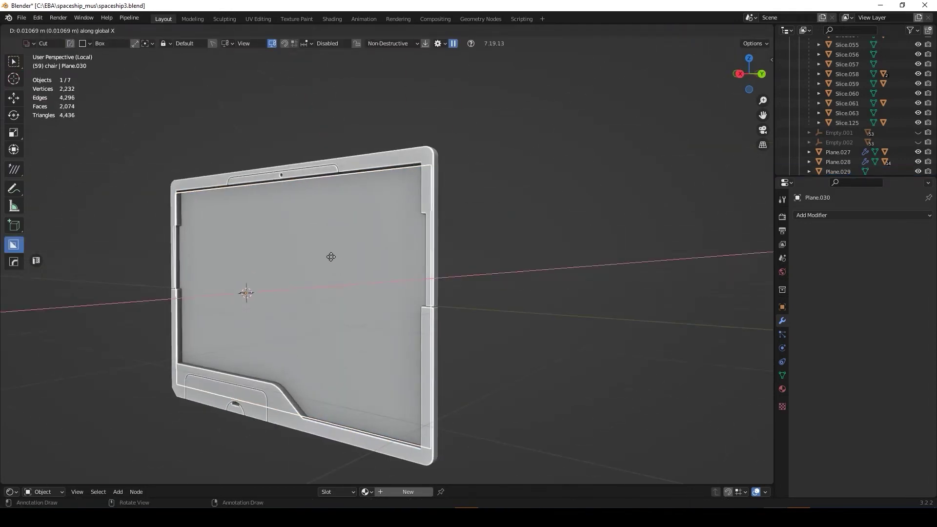
{"action": "left_click", "coordinate": [423, 215]}
{"action": "scroll", "coordinate": [423, 215], "scroll_direction": "down", "scroll_amount": 3}
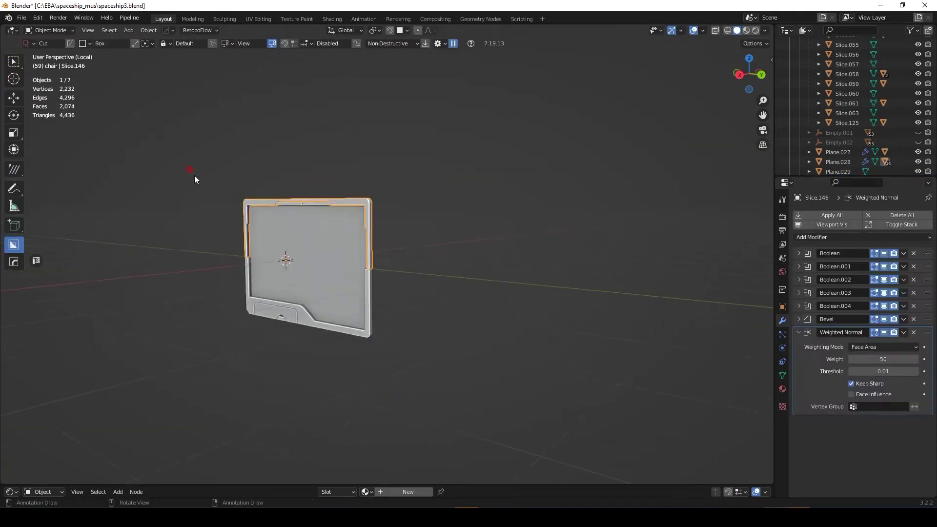
{"action": "left_click", "coordinate": [763, 145]}
Step: In the full cockpit, lift the monitor and scale it down to fit the console
{"action": "key", "text": "KP_Divide"}
{"action": "mouse_move", "coordinate": [403, 250]}
{"action": "middle_mouse_down"}
{"action": "mouse_move", "coordinate": [365, 285]}
{"action": "mouse_move", "coordinate": [282, 313]}
{"action": "mouse_move", "coordinate": [313, 387]}
{"action": "middle_mouse_up"}
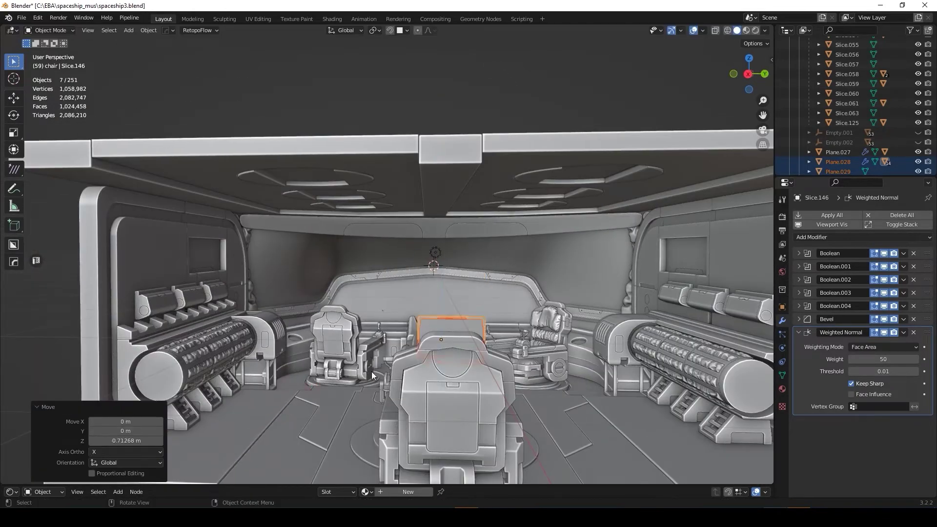
{"action": "key", "text": "s"}
{"action": "left_click", "coordinate": [420, 371]}
{"action": "mouse_move", "coordinate": [420, 371]}
{"action": "middle_mouse_down"}
{"action": "mouse_move", "coordinate": [532, 359]}
{"action": "mouse_move", "coordinate": [511, 353]}
{"action": "mouse_move", "coordinate": [502, 283]}
{"action": "mouse_move", "coordinate": [471, 408]}
{"action": "mouse_move", "coordinate": [707, 385]}
{"action": "middle_mouse_up"}
{"action": "scroll", "coordinate": [510, 354], "scroll_direction": "down", "scroll_amount": 3}
{"action": "left_click", "coordinate": [471, 408]}
{"action": "key", "text": "ctrl+z"}
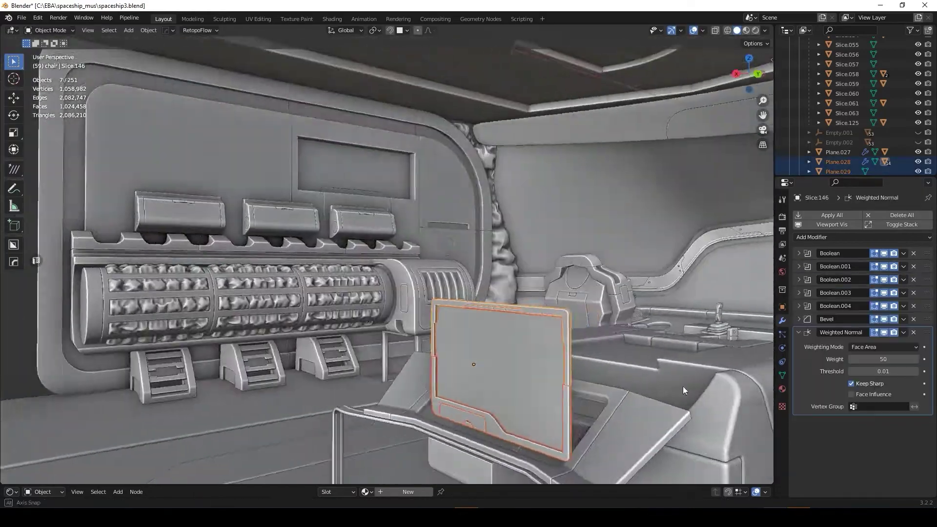
Step: Tilt the monitor back about 34° on Y and lower it onto the console
{"action": "key", "text": "r"}
{"action": "key", "text": "y"}
{"action": "left_click", "coordinate": [635, 391]}
{"action": "mouse_move", "coordinate": [635, 390]}
{"action": "middle_mouse_down"}
{"action": "mouse_move", "coordinate": [555, 418]}
{"action": "mouse_move", "coordinate": [520, 382]}
{"action": "middle_mouse_up"}
{"action": "key", "text": "g"}
{"action": "key", "text": "z"}
{"action": "left_click", "coordinate": [487, 353]}
{"action": "mouse_move", "coordinate": [488, 353]}
{"action": "middle_mouse_down"}
{"action": "mouse_move", "coordinate": [475, 359]}
{"action": "mouse_move", "coordinate": [728, 344]}
{"action": "mouse_move", "coordinate": [467, 359]}
{"action": "middle_mouse_up"}
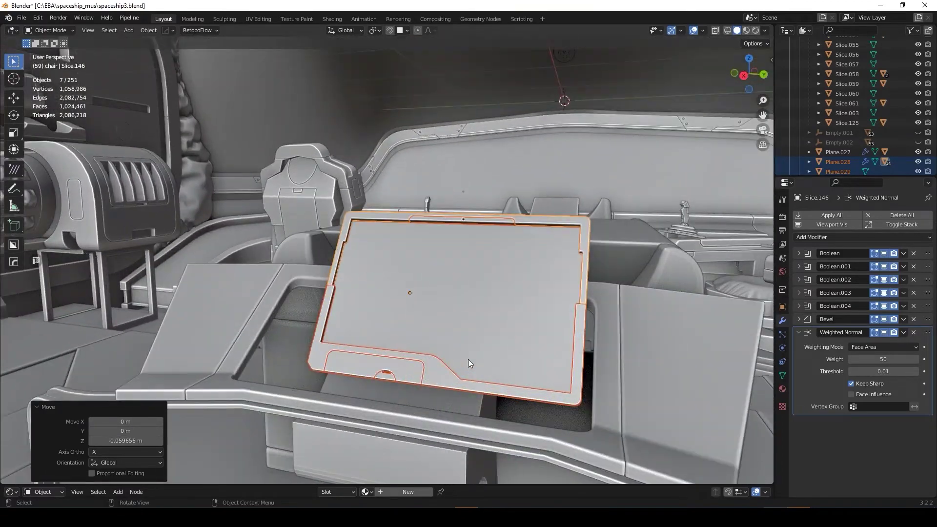
{"action": "scroll", "coordinate": [468, 360], "scroll_direction": "down", "scroll_amount": 5}
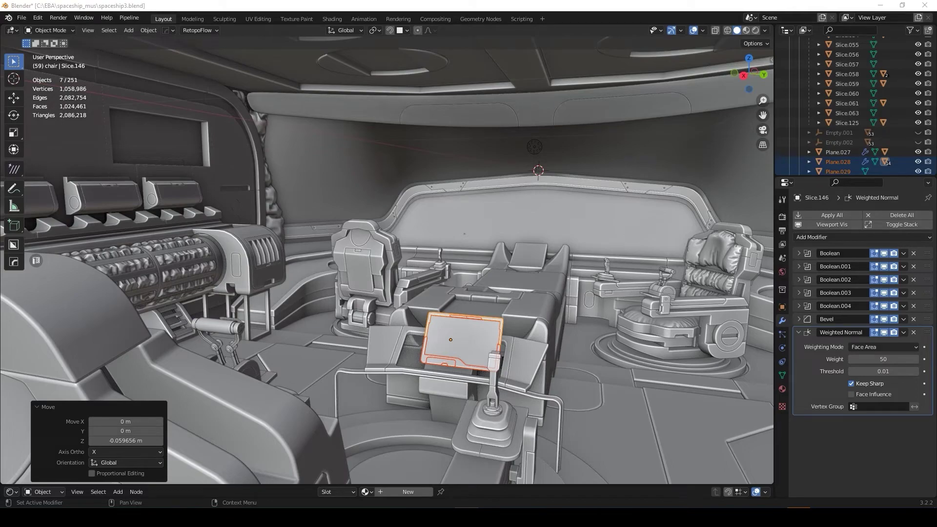
Step: Frame the monitor, then select the console block beneath it and bevel its edges
{"action": "middle_click_drag", "start_coordinate": [708, 468], "coordinate": [706, 432]}
{"action": "key", "text": "KP_Decimal"}
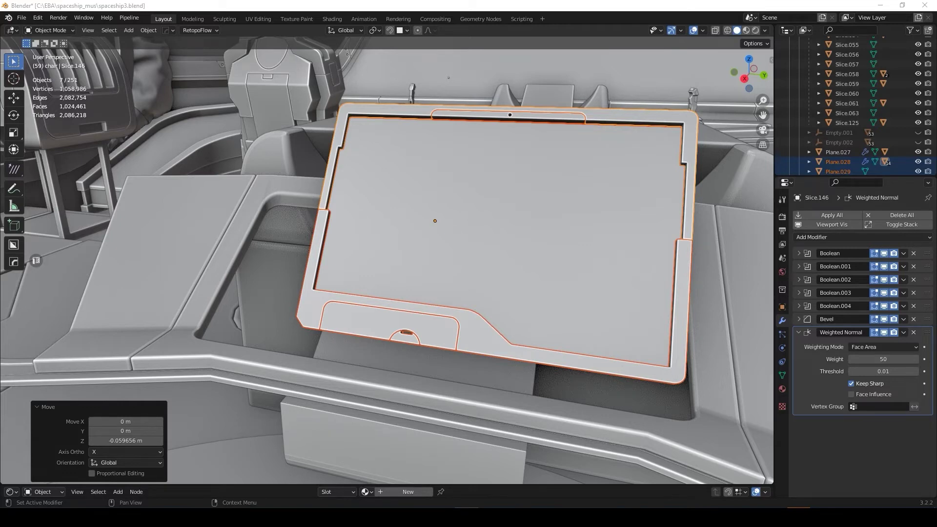
{"action": "scroll", "coordinate": [613, 215], "scroll_direction": "down", "scroll_amount": 3}
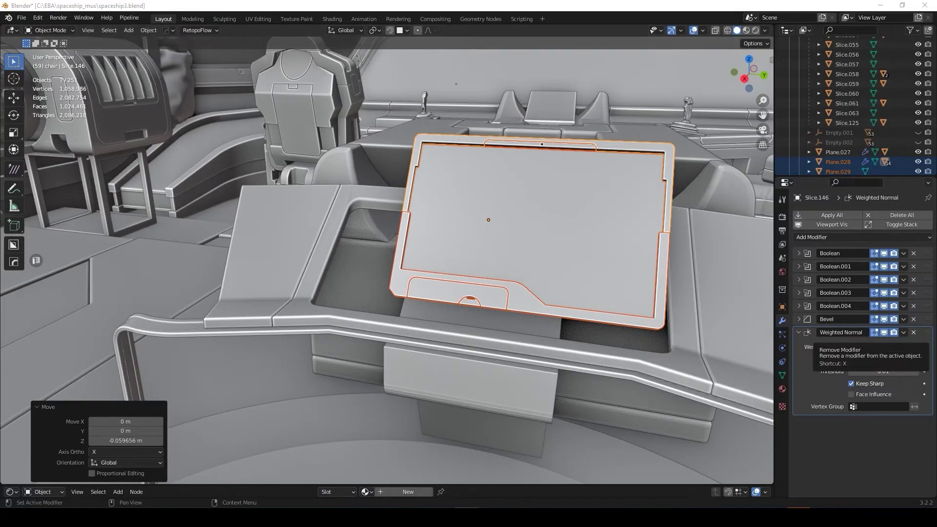
{"action": "scroll", "coordinate": [597, 272], "scroll_direction": "down", "scroll_amount": 3}
{"action": "middle_click_drag", "start_coordinate": [597, 272], "coordinate": [508, 278]}
{"action": "scroll", "coordinate": [545, 285], "scroll_direction": "up", "scroll_amount": 4}
{"action": "left_click", "coordinate": [555, 347]}
{"action": "key", "text": "q"}
{"action": "left_click", "coordinate": [546, 321]}
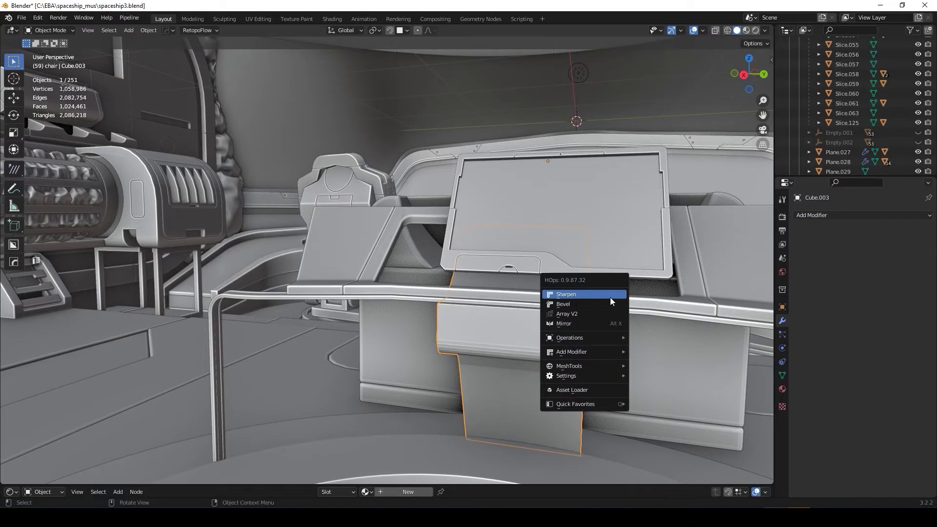
{"action": "left_click", "coordinate": [612, 292]}
Step: Isolate the console part, add a Weighted Normal modifier and view it from the right
{"action": "key", "text": "KP_Divide"}
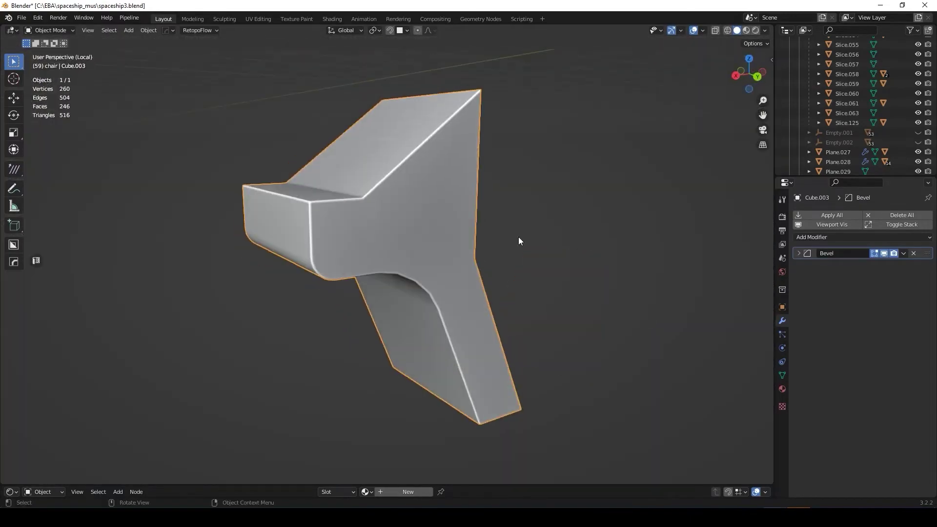
{"action": "key", "text": "q"}
{"action": "left_click", "coordinate": [606, 274]}
{"action": "key", "text": "KP_3"}
{"action": "key", "text": "b"}
Step: Box-cut a rounded panel outline into the part with a small notch at the top
{"action": "key", "text": "alt+w"}
{"action": "mouse_move", "coordinate": [494, 297]}
{"action": "left_mouse_down"}
{"action": "mouse_move", "coordinate": [553, 86]}
{"action": "mouse_move", "coordinate": [617, 148]}
{"action": "left_mouse_up"}
{"action": "left_click_drag", "start_coordinate": [483, 103], "coordinate": [530, 120]}
{"action": "mouse_move", "coordinate": [635, 160]}
{"action": "middle_mouse_down"}
{"action": "mouse_move", "coordinate": [634, 206]}
{"action": "mouse_move", "coordinate": [549, 171]}
{"action": "middle_mouse_up"}
{"action": "key", "text": "KP_1"}
Step: Cut a round hole into the part's side using the circle cut shape
{"action": "key", "text": "d"}
{"action": "left_click", "coordinate": [541, 171]}
{"action": "left_click_drag", "start_coordinate": [544, 184], "coordinate": [632, 183]}
{"action": "middle_click_drag", "start_coordinate": [573, 237], "coordinate": [558, 254]}
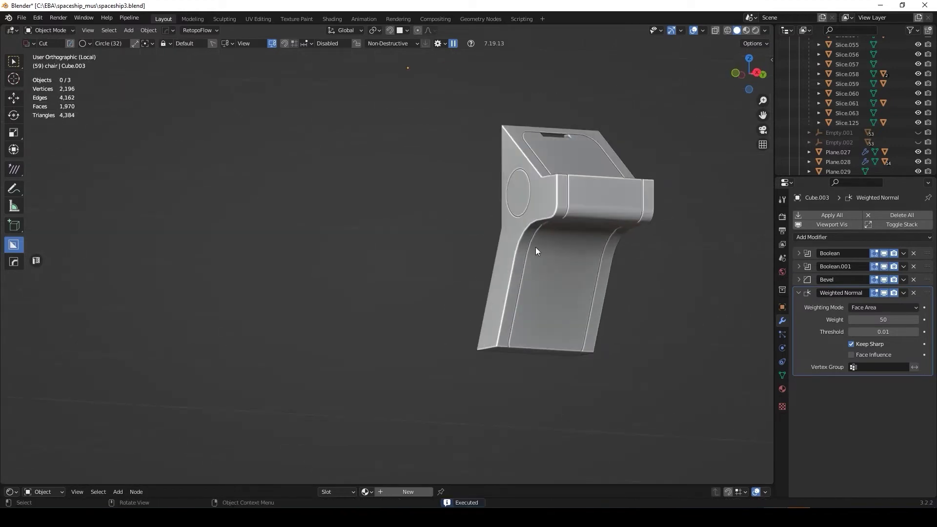
{"action": "key", "text": "KP_1"}
Step: Add rotated box-cut notches along the part's edges
{"action": "left_click_drag", "start_coordinate": [580, 292], "coordinate": [588, 254]}
{"action": "key", "text": "g"}
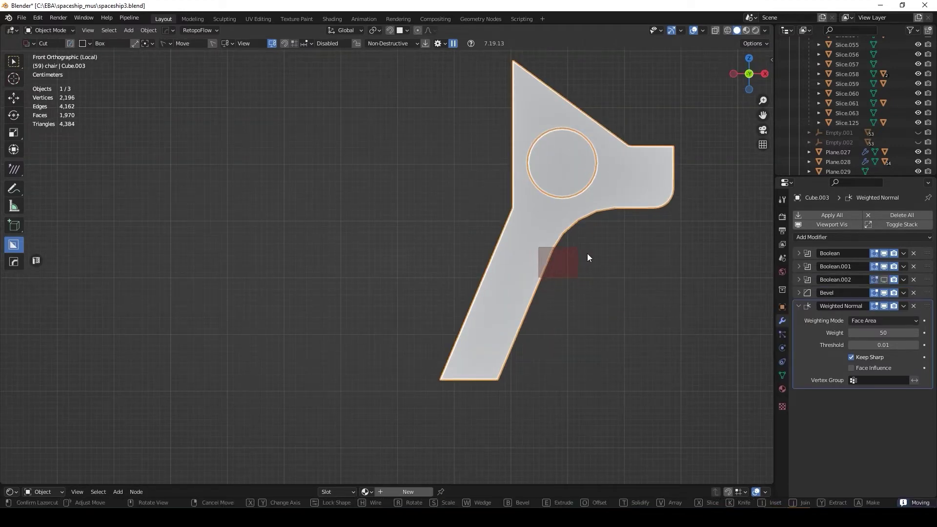
{"action": "middle_click_drag", "start_coordinate": [561, 259], "coordinate": [435, 241]}
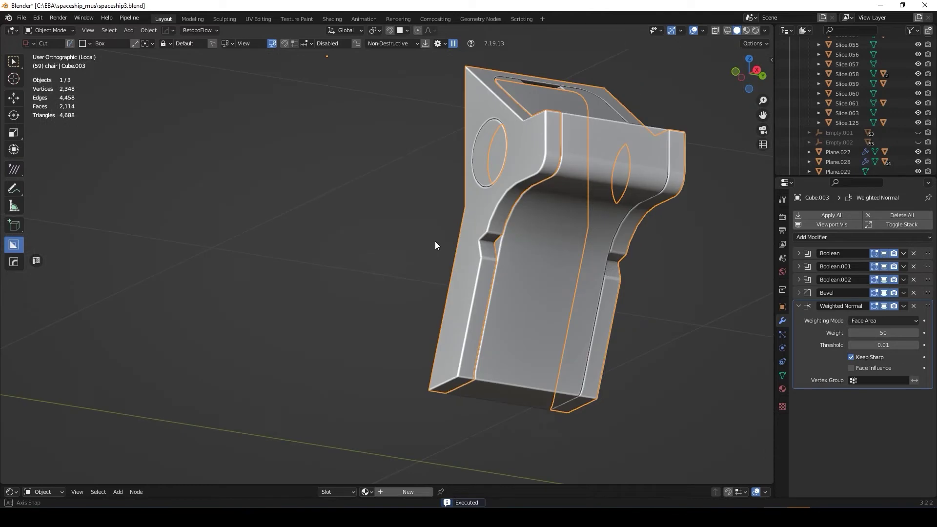
{"action": "left_click", "coordinate": [503, 207]}
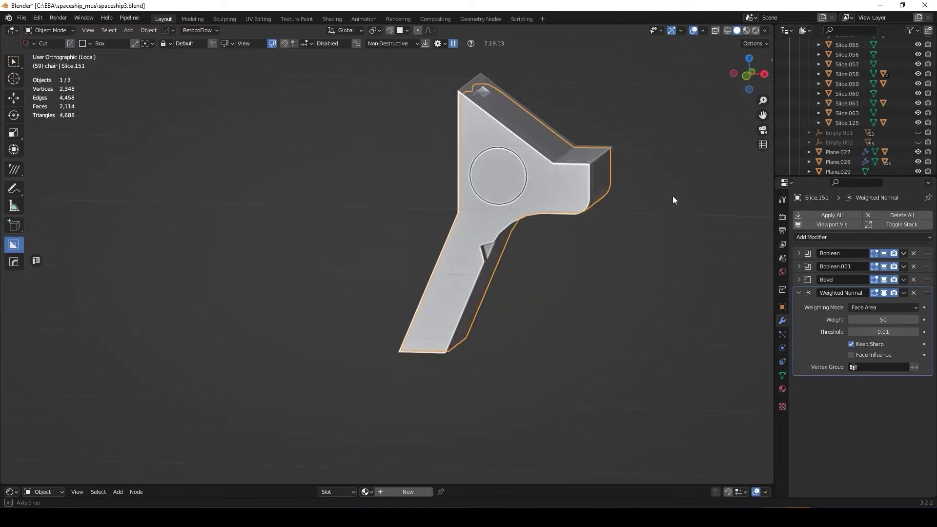
{"action": "middle_click_drag", "start_coordinate": [673, 195], "coordinate": [503, 177]}
{"action": "key", "text": "KP_1"}
{"action": "left_click", "coordinate": [686, 111]}
Step: Inspect the new cuts from several angles and reselect the console part from the top
{"action": "mouse_move", "coordinate": [686, 112]}
{"action": "middle_mouse_down"}
{"action": "mouse_move", "coordinate": [531, 198]}
{"action": "mouse_move", "coordinate": [615, 198]}
{"action": "mouse_move", "coordinate": [602, 174]}
{"action": "middle_mouse_up"}
{"action": "scroll", "coordinate": [586, 196], "scroll_direction": "up", "scroll_amount": 4}
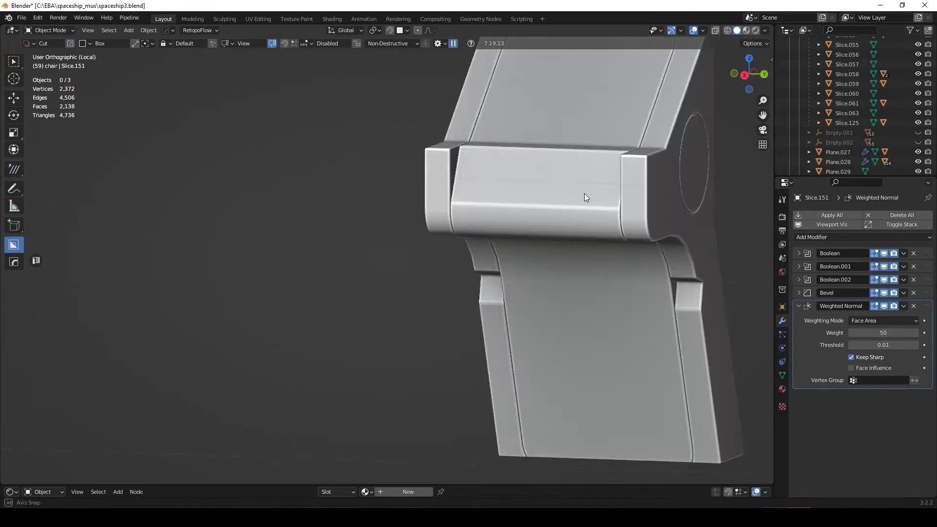
{"action": "scroll", "coordinate": [584, 194], "scroll_direction": "down", "scroll_amount": 5}
{"action": "middle_click_drag", "start_coordinate": [692, 188], "coordinate": [622, 147]}
{"action": "scroll", "coordinate": [578, 137], "scroll_direction": "up", "scroll_amount": 5}
{"action": "scroll", "coordinate": [593, 178], "scroll_direction": "down", "scroll_amount": 5}
{"action": "key", "text": "KP_7"}
{"action": "key", "text": "Home"}
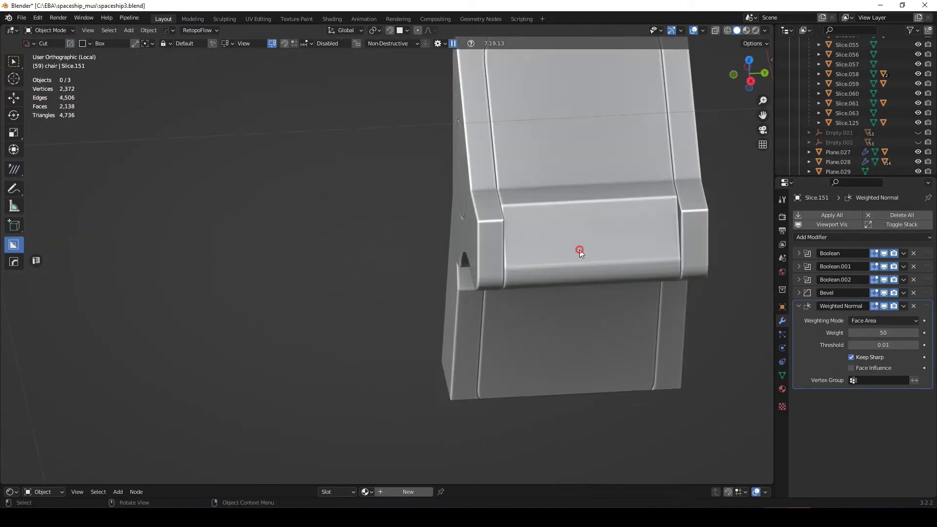
{"action": "left_click", "coordinate": [593, 289]}
{"action": "mouse_move", "coordinate": [594, 289]}
{"action": "middle_mouse_down"}
{"action": "mouse_move", "coordinate": [663, 306]}
{"action": "mouse_move", "coordinate": [593, 241]}
{"action": "mouse_move", "coordinate": [426, 289]}
{"action": "mouse_move", "coordinate": [590, 242]}
{"action": "middle_mouse_up"}
{"action": "scroll", "coordinate": [589, 242], "scroll_direction": "up", "scroll_amount": 5}
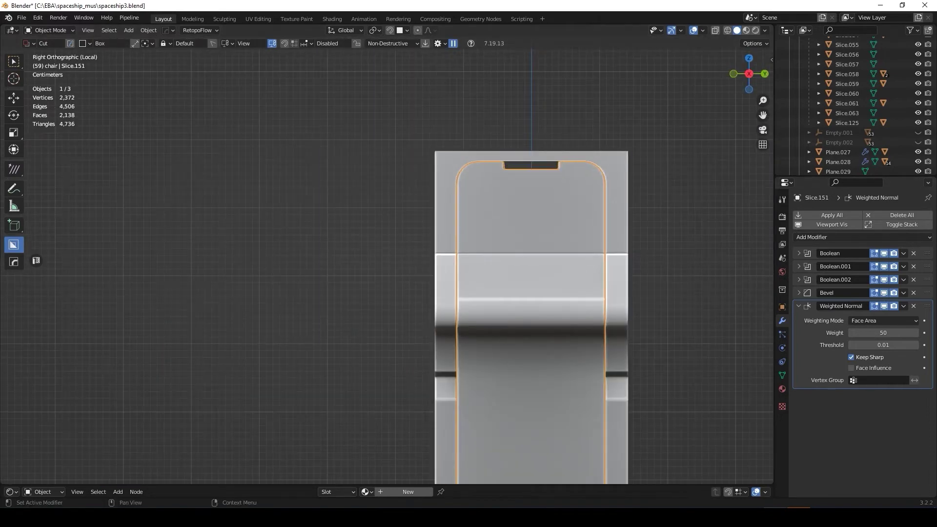
Step: Try an extra circular cut on the part's top, then cancel it
{"action": "key", "text": "d"}
{"action": "left_click", "coordinate": [640, 197]}
{"action": "mouse_move", "coordinate": [503, 188]}
{"action": "left_mouse_down"}
{"action": "mouse_move", "coordinate": [565, 263]}
{"action": "mouse_move", "coordinate": [560, 233]}
{"action": "left_mouse_up"}
{"action": "mouse_move", "coordinate": [560, 233]}
{"action": "middle_mouse_down"}
{"action": "mouse_move", "coordinate": [528, 275]}
{"action": "mouse_move", "coordinate": [648, 241]}
{"action": "middle_mouse_up"}
{"action": "scroll", "coordinate": [646, 244], "scroll_direction": "up", "scroll_amount": 4}
{"action": "mouse_move", "coordinate": [647, 244]}
{"action": "left_mouse_down"}
{"action": "mouse_move", "coordinate": [692, 321]}
{"action": "mouse_move", "coordinate": [687, 254]}
{"action": "left_mouse_up"}
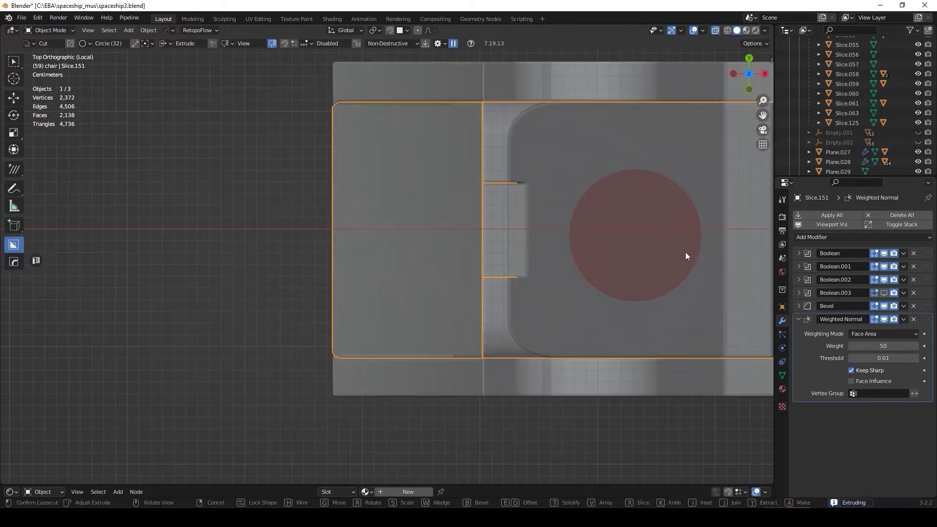
{"action": "right_click", "coordinate": [678, 412]}
Step: Leave local view and orbit around the whole cockpit
{"action": "scroll", "coordinate": [563, 110], "scroll_direction": "down", "scroll_amount": 3}
{"action": "mouse_move", "coordinate": [679, 412]}
{"action": "middle_mouse_down"}
{"action": "mouse_move", "coordinate": [563, 110]}
{"action": "mouse_move", "coordinate": [681, 368]}
{"action": "middle_mouse_up"}
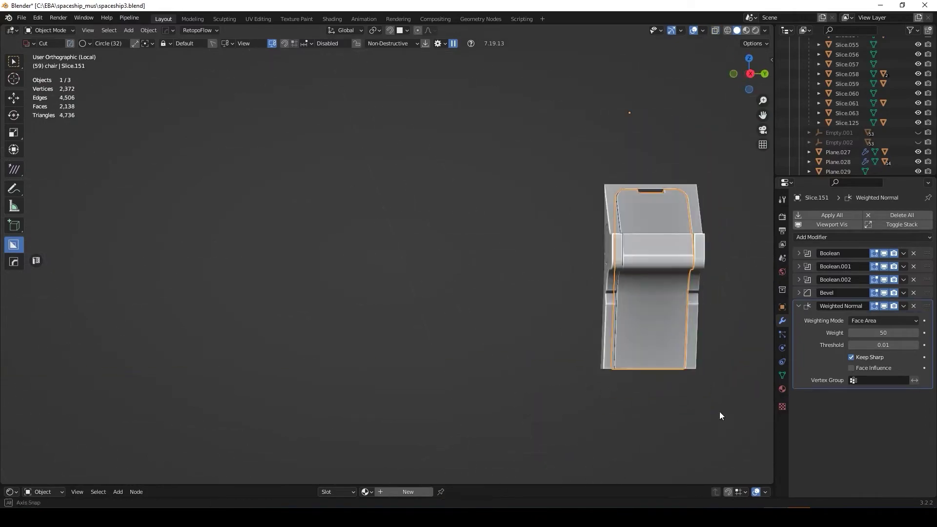
{"action": "key", "text": "slash"}
{"action": "mouse_move", "coordinate": [632, 338]}
{"action": "middle_mouse_down"}
{"action": "mouse_move", "coordinate": [647, 472]}
{"action": "mouse_move", "coordinate": [541, 339]}
{"action": "mouse_move", "coordinate": [561, 297]}
{"action": "mouse_move", "coordinate": [548, 341]}
{"action": "mouse_move", "coordinate": [555, 374]}
{"action": "mouse_move", "coordinate": [627, 348]}
{"action": "mouse_move", "coordinate": [619, 303]}
{"action": "mouse_move", "coordinate": [684, 253]}
{"action": "mouse_move", "coordinate": [472, 303]}
{"action": "middle_mouse_up"}
Step: Orbit the cockpit to view it from the opposite side and bring up the Add menu
{"action": "scroll", "coordinate": [619, 296], "scroll_direction": "up", "scroll_amount": 4}
{"action": "scroll", "coordinate": [473, 303], "scroll_direction": "down", "scroll_amount": 3}
{"action": "scroll", "coordinate": [450, 299], "scroll_direction": "down", "scroll_amount": 4}
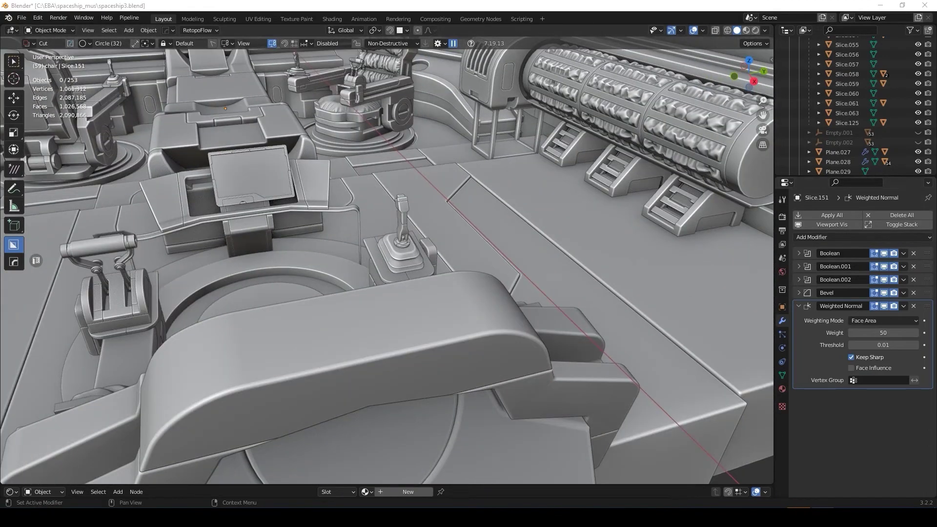
{"action": "mouse_move", "coordinate": [450, 300]}
{"action": "middle_mouse_down"}
{"action": "mouse_move", "coordinate": [476, 301]}
{"action": "mouse_move", "coordinate": [397, 161]}
{"action": "mouse_move", "coordinate": [539, 315]}
{"action": "mouse_move", "coordinate": [669, 248]}
{"action": "mouse_move", "coordinate": [554, 262]}
{"action": "mouse_move", "coordinate": [708, 251]}
{"action": "mouse_move", "coordinate": [562, 252]}
{"action": "mouse_move", "coordinate": [414, 207]}
{"action": "mouse_move", "coordinate": [572, 164]}
{"action": "mouse_move", "coordinate": [532, 163]}
{"action": "mouse_move", "coordinate": [415, 196]}
{"action": "mouse_move", "coordinate": [476, 233]}
{"action": "mouse_move", "coordinate": [480, 262]}
{"action": "middle_mouse_up"}
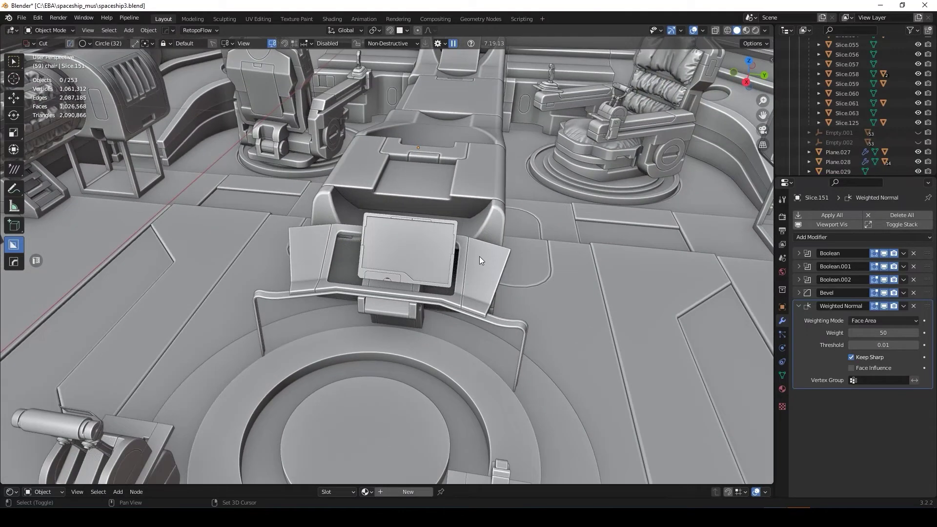
{"action": "key", "text": "shift+a"}
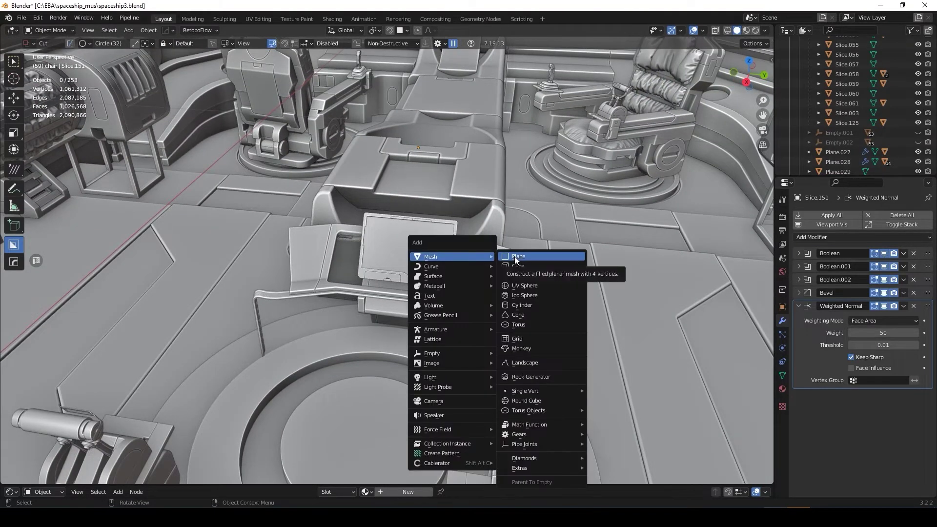
Step: Add a cube, isolate it and flatten it along Y into a thin slab
{"action": "left_click", "coordinate": [517, 271]}
{"action": "key", "text": "KP_Divide"}
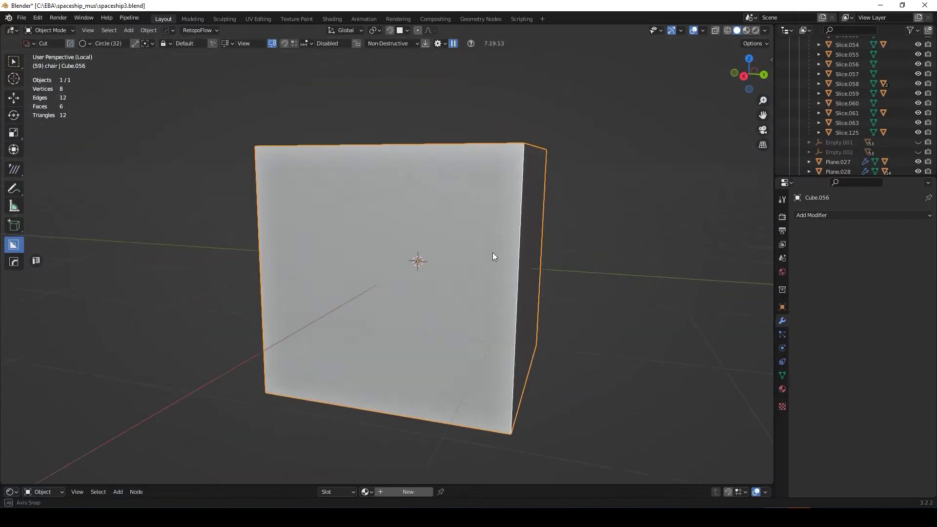
{"action": "key", "text": "Tab"}
{"action": "key", "text": "s"}
{"action": "key", "text": "y"}
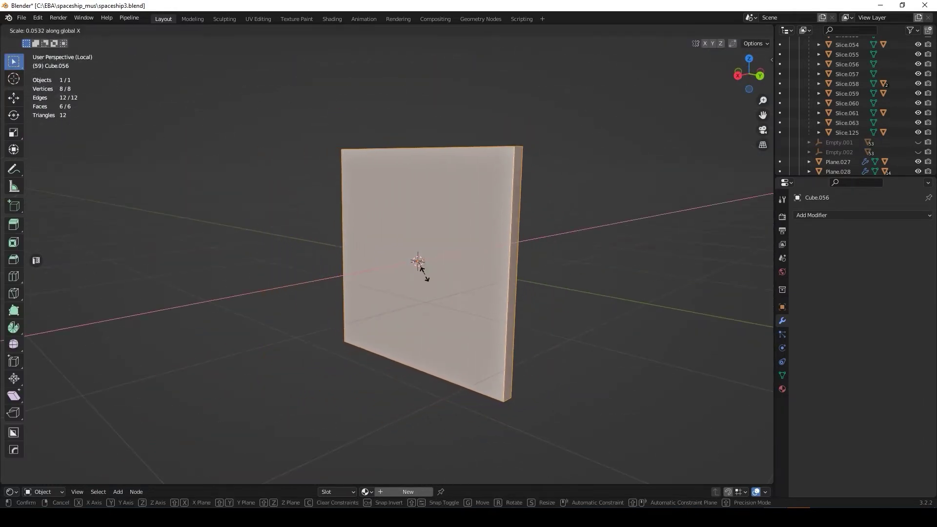
{"action": "left_click", "coordinate": [425, 268]}
{"action": "middle_click_drag", "start_coordinate": [425, 268], "coordinate": [488, 219]}
Step: Chamfer one corner edge of the slab, then bevel all edges to round them
{"action": "left_click", "coordinate": [537, 178]}
{"action": "key", "text": "ctrl+b"}
{"action": "left_click", "coordinate": [574, 298]}
{"action": "mouse_move", "coordinate": [427, 256]}
{"action": "middle_mouse_down"}
{"action": "mouse_move", "coordinate": [560, 383]}
{"action": "mouse_move", "coordinate": [489, 293]}
{"action": "middle_mouse_up"}
{"action": "key", "text": "a"}
{"action": "key", "text": "ctrl+b"}
{"action": "scroll", "coordinate": [466, 230], "scroll_direction": "up", "scroll_amount": 6}
{"action": "left_click", "coordinate": [466, 229]}
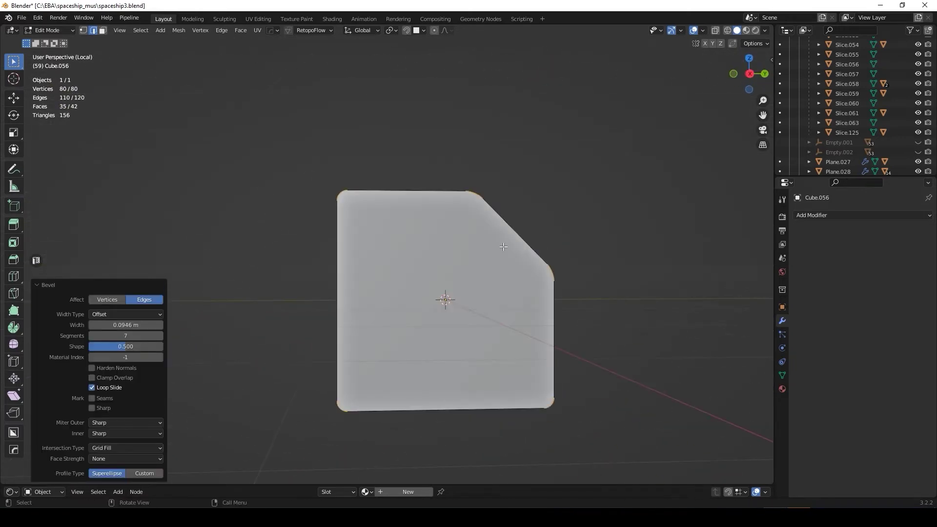
Step: Give the slab a HardOps Bevel modifier and draw a box cut over it from the right view
{"action": "key", "text": "Tab"}
{"action": "key", "text": "q"}
{"action": "left_click", "coordinate": [377, 229]}
{"action": "key", "text": "KP_3"}
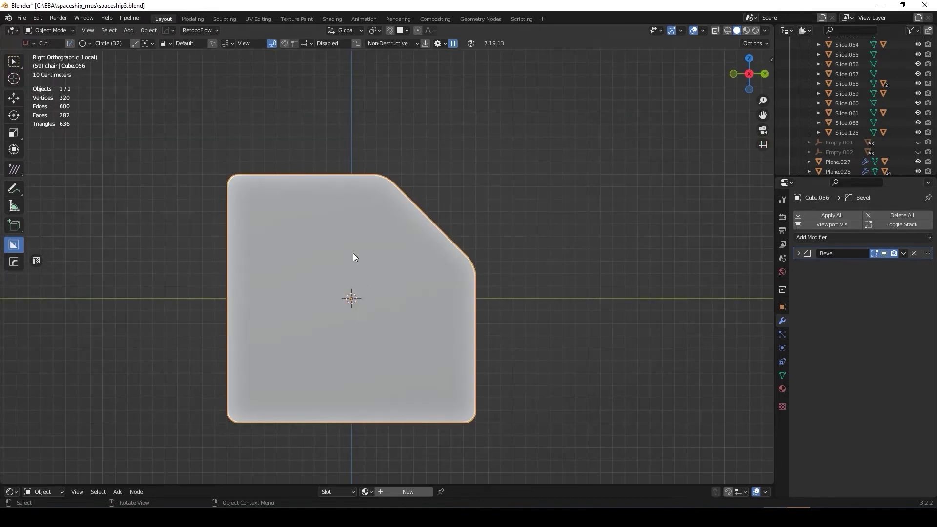
{"action": "key", "text": "d"}
{"action": "left_click_drag", "start_coordinate": [247, 196], "coordinate": [379, 402]}
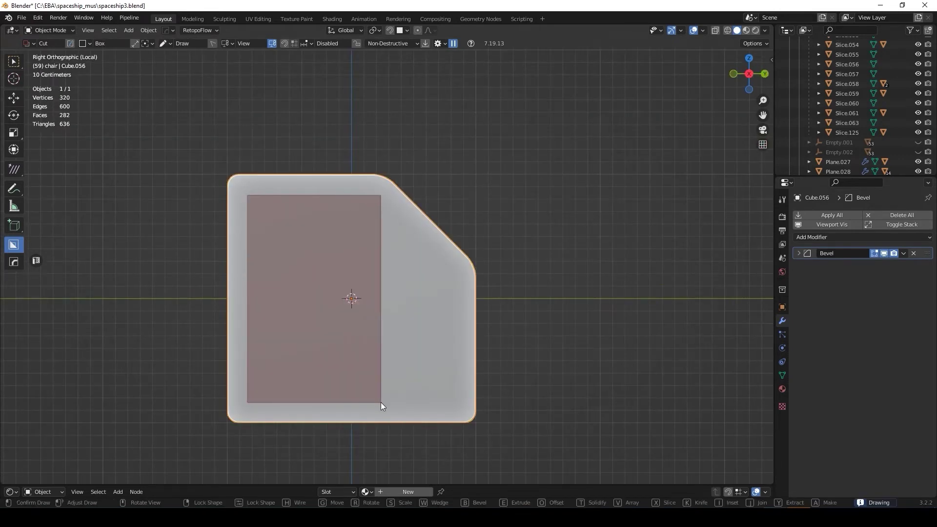
Step: Cut a chamfered rectangular Slice panel into the slab and add a Weighted Normal modifier
{"action": "key", "text": "b"}
{"action": "key", "text": "x"}
{"action": "left_click", "coordinate": [472, 372]}
{"action": "key", "text": "q"}
{"action": "left_click", "coordinate": [550, 329]}
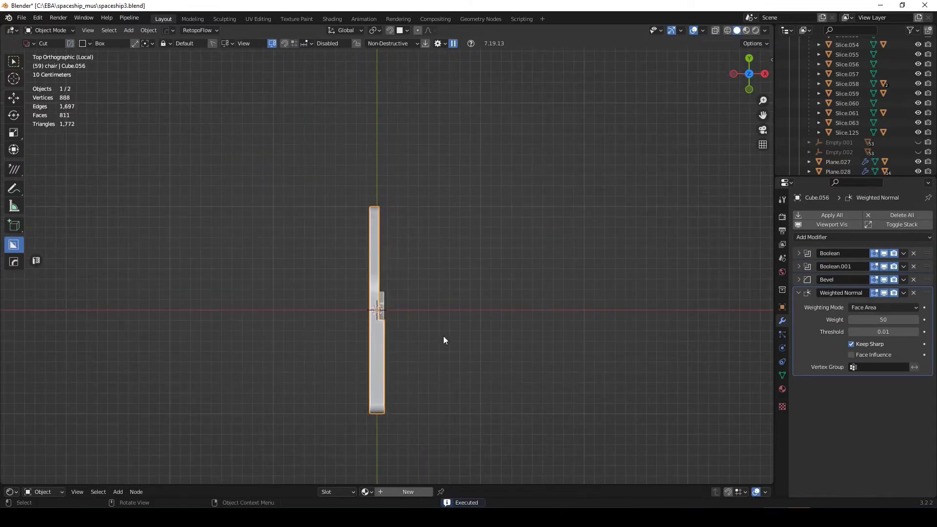
Step: Cut a vertical seam into the slab, then view it from the right
{"action": "middle_click_drag", "start_coordinate": [430, 305], "coordinate": [350, 203]}
{"action": "left_click_drag", "start_coordinate": [350, 203], "coordinate": [406, 329]}
{"action": "mouse_move", "coordinate": [406, 329]}
{"action": "middle_mouse_down"}
{"action": "mouse_move", "coordinate": [195, 219]}
{"action": "mouse_move", "coordinate": [282, 213]}
{"action": "middle_mouse_up"}
{"action": "scroll", "coordinate": [283, 213], "scroll_direction": "up", "scroll_amount": 4}
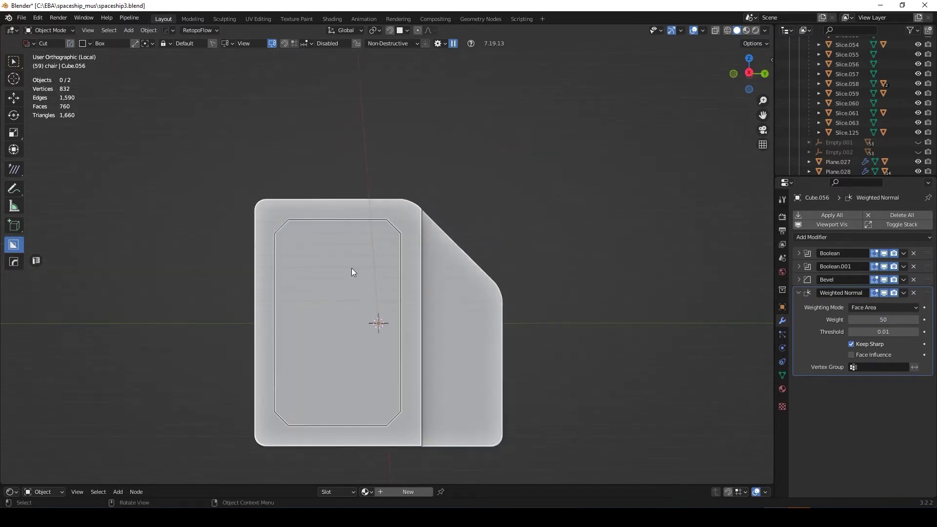
{"action": "key", "text": "KP_3"}
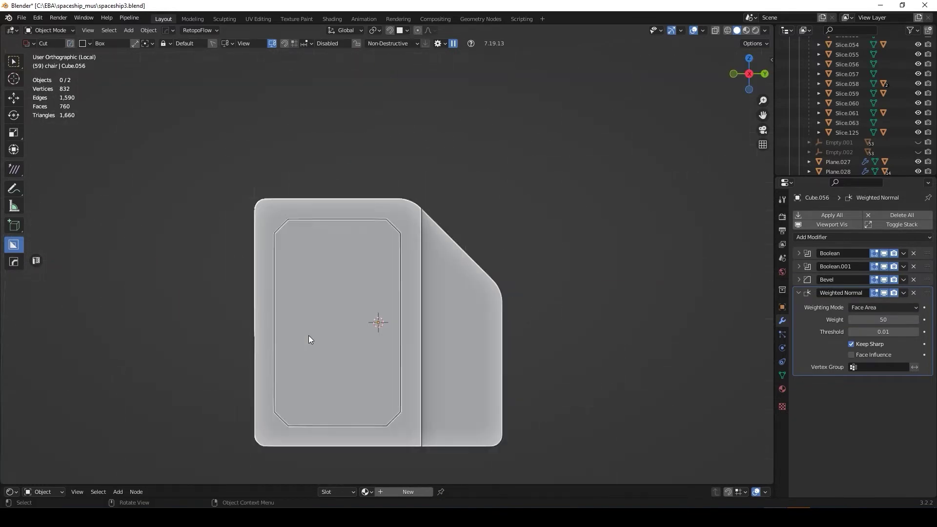
{"action": "scroll", "coordinate": [308, 335], "scroll_direction": "up", "scroll_amount": 1}
Step: Narrow the inner panel by scaling its cutter along Y
{"action": "left_click", "coordinate": [258, 240]}
{"action": "key", "text": "q"}
{"action": "left_click", "coordinate": [313, 181]}
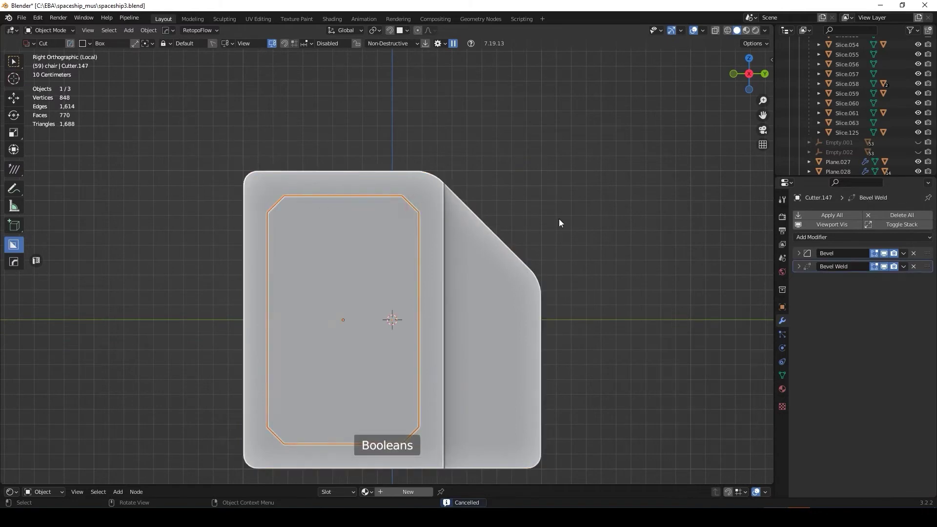
{"action": "key", "text": "s"}
{"action": "key", "text": "y"}
{"action": "left_click", "coordinate": [489, 225]}
{"action": "key", "text": "Tab"}
{"action": "scroll", "coordinate": [402, 207], "scroll_direction": "down", "scroll_amount": 1}
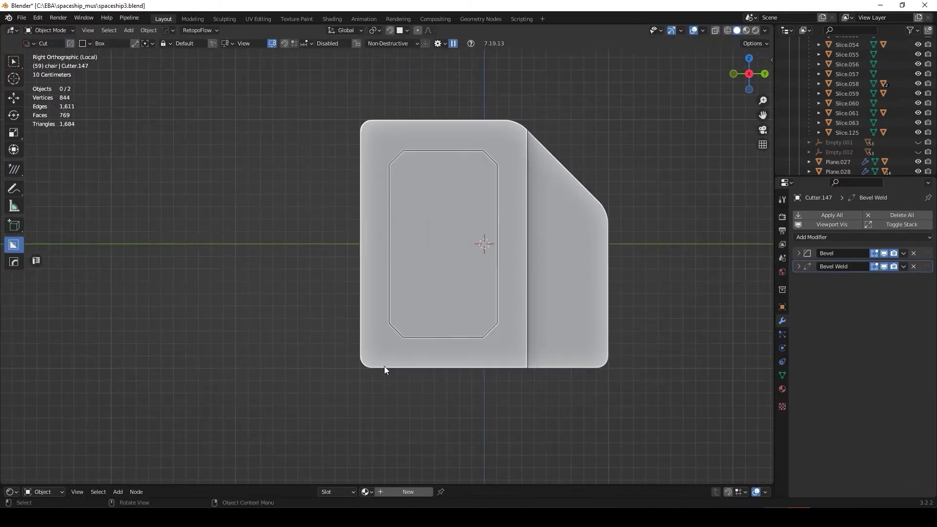
Step: Try a slot cut on the slab's left side, then cancel it
{"action": "left_click", "coordinate": [367, 173]}
{"action": "left_click_drag", "start_coordinate": [365, 159], "coordinate": [381, 332]}
{"action": "mouse_move", "coordinate": [358, 319]}
{"action": "middle_mouse_down"}
{"action": "mouse_move", "coordinate": [440, 338]}
{"action": "mouse_move", "coordinate": [394, 297]}
{"action": "middle_mouse_up"}
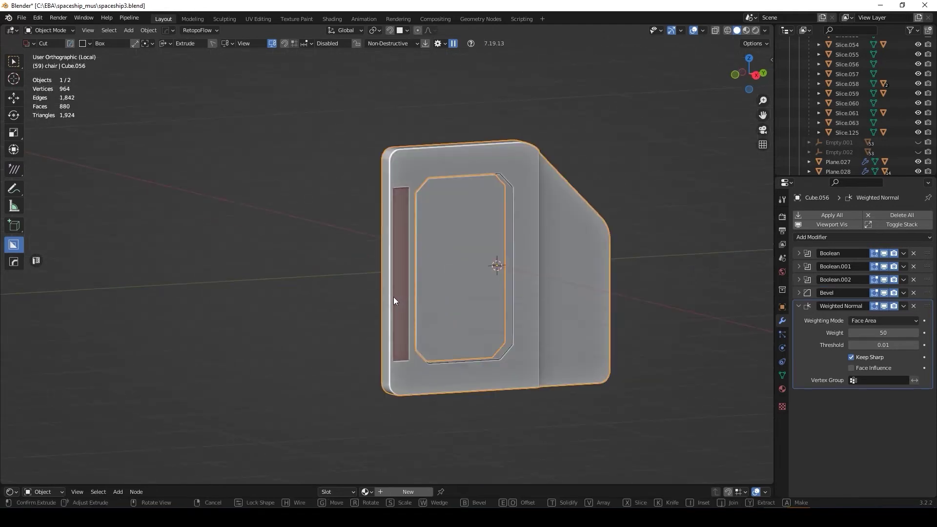
{"action": "right_click", "coordinate": [414, 206]}
{"action": "middle_click_drag", "start_coordinate": [415, 206], "coordinate": [369, 213]}
{"action": "scroll", "coordinate": [369, 213], "scroll_direction": "up", "scroll_amount": 2}
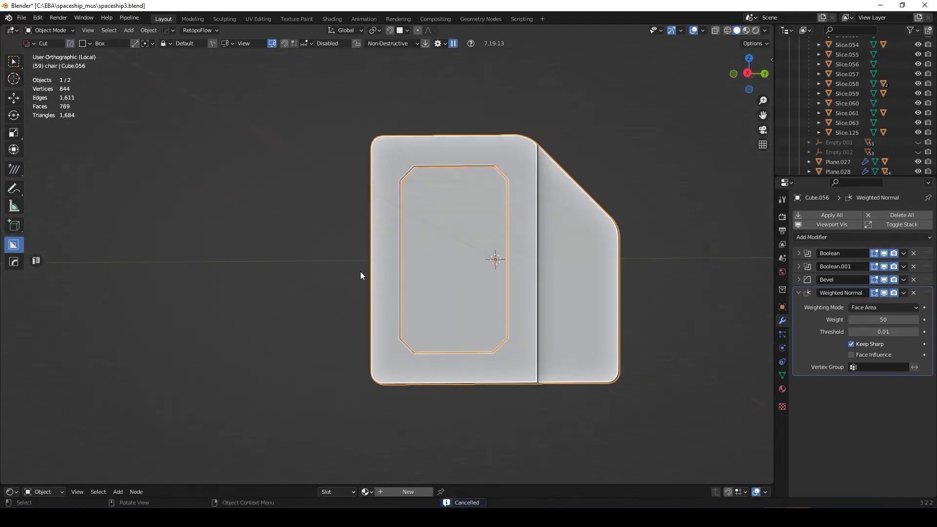
Step: Make the inner slice panel thinner by scaling it along X
{"action": "middle_click_drag", "start_coordinate": [360, 271], "coordinate": [518, 280]}
{"action": "left_click", "coordinate": [517, 280]}
{"action": "key", "text": "s"}
{"action": "key", "text": "x"}
{"action": "left_click", "coordinate": [561, 287]}
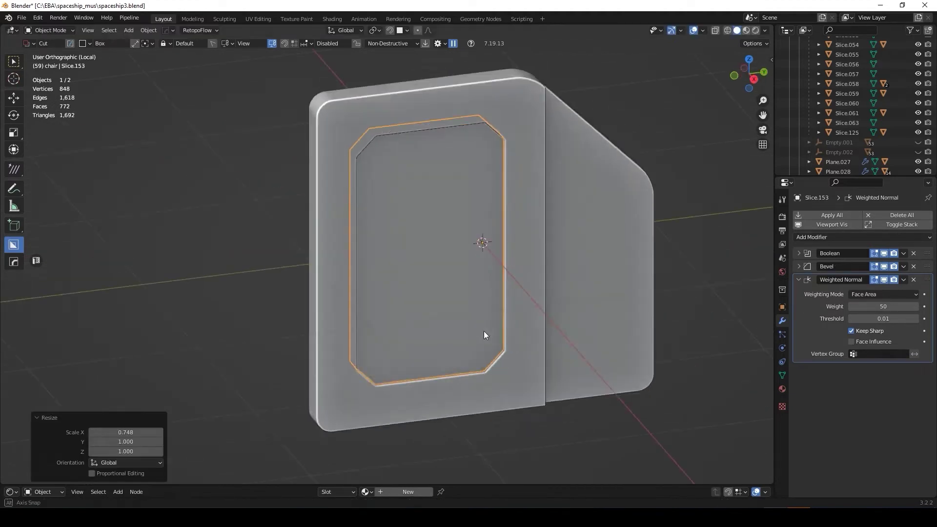
Step: Deselect all and, from the right view, begin a small box cut near the slab's top-left corner
{"action": "key", "text": "alt+a"}
{"action": "scroll", "coordinate": [484, 331], "scroll_direction": "down", "scroll_amount": 3}
{"action": "scroll", "coordinate": [507, 206], "scroll_direction": "up", "scroll_amount": 2}
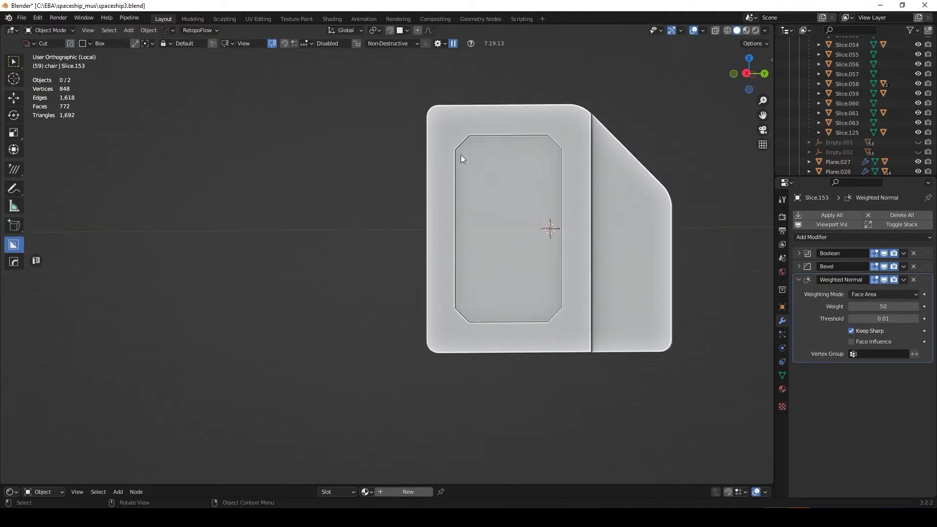
{"action": "key", "text": "KP_3"}
{"action": "left_click_drag", "start_coordinate": [424, 149], "coordinate": [458, 141]}
Step: Try small box cuts at the panel's top-left, discarding the diamond and beveled attempts
{"action": "key", "text": "g"}
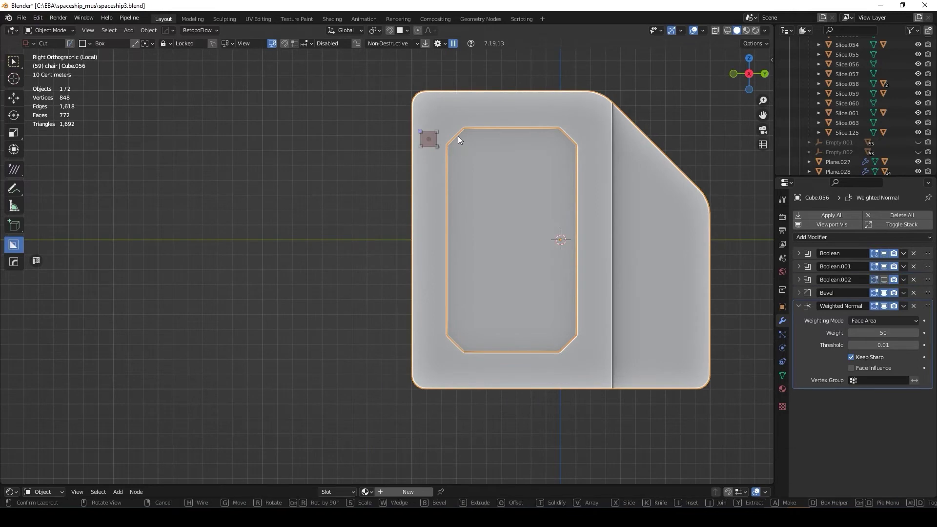
{"action": "scroll", "coordinate": [452, 146], "scroll_direction": "up", "scroll_amount": 4}
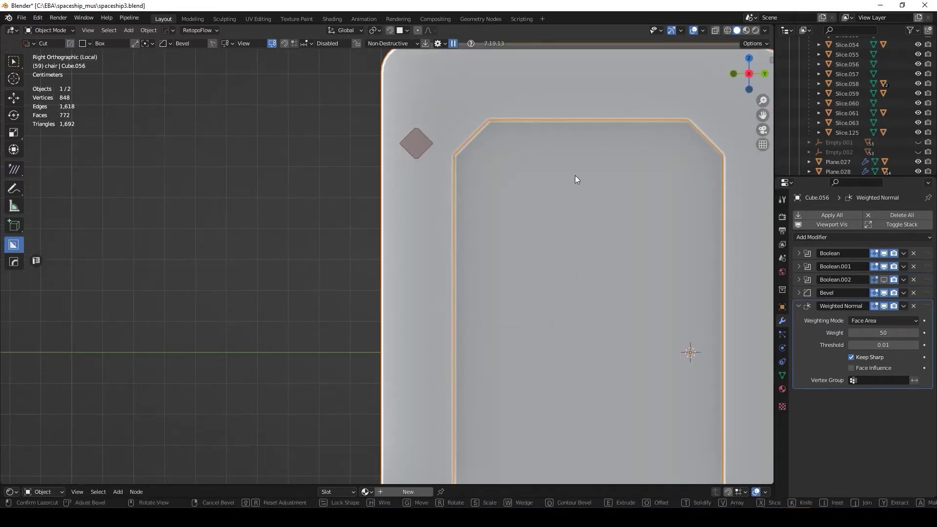
{"action": "key", "text": "r"}
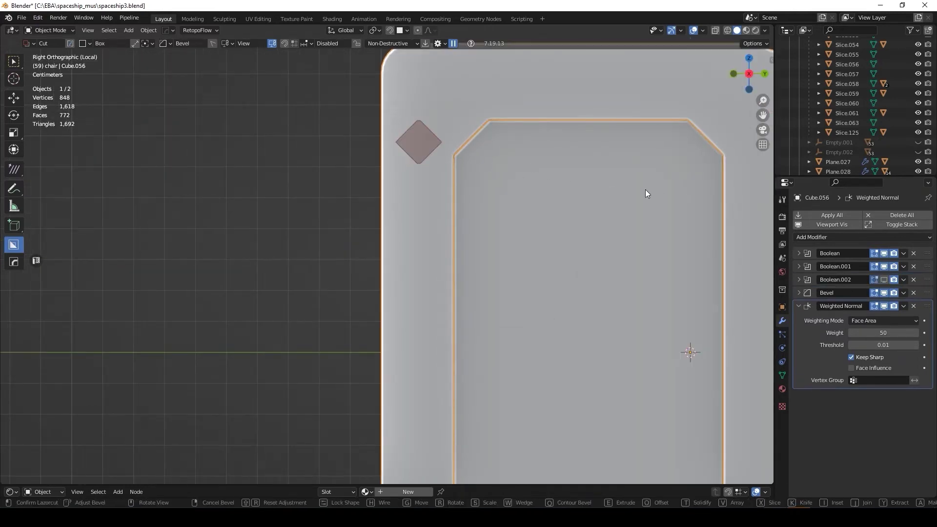
{"action": "key", "text": "Escape"}
{"action": "scroll", "coordinate": [520, 151], "scroll_direction": "up", "scroll_amount": 2}
{"action": "left_click", "coordinate": [521, 151]}
{"action": "key", "text": "b"}
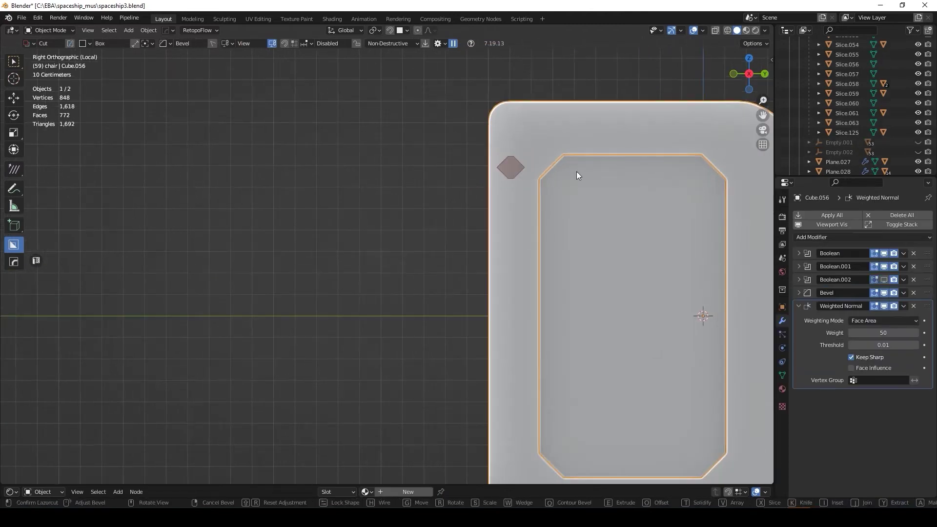
{"action": "key", "text": "shift+r"}
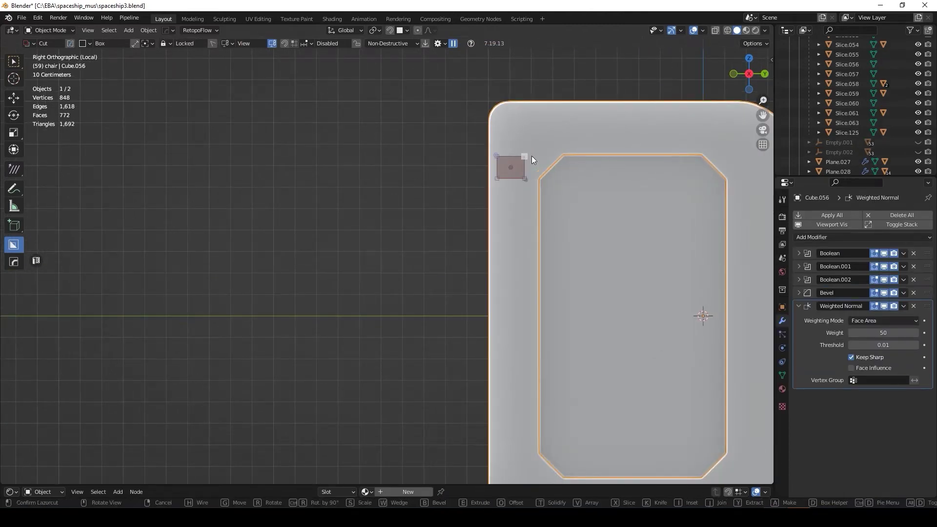
{"action": "scroll", "coordinate": [537, 161], "scroll_direction": "up", "scroll_amount": 2}
{"action": "scroll", "coordinate": [537, 191], "scroll_direction": "down", "scroll_amount": 1}
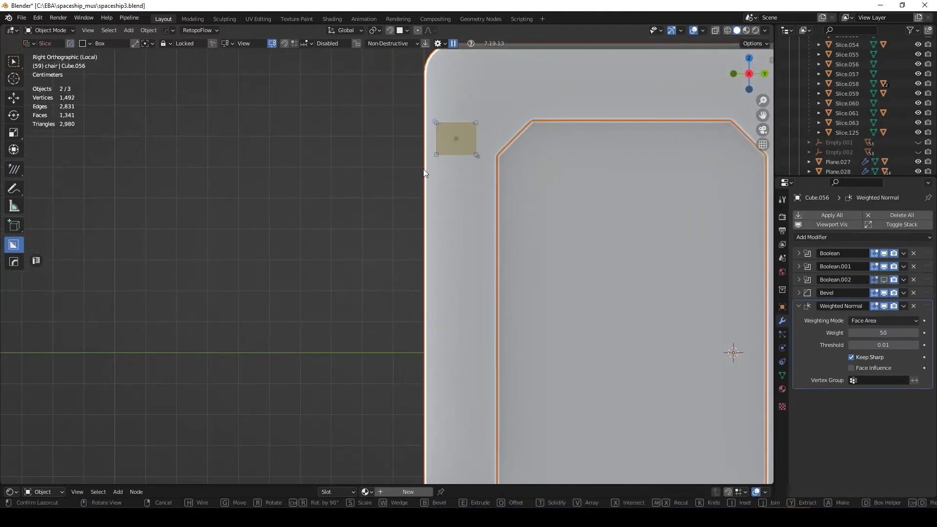
{"action": "key", "text": "Escape"}
{"action": "scroll", "coordinate": [426, 171], "scroll_direction": "down", "scroll_amount": 2}
Step: Cut a small plain square at the top-left and array it into seven down the left edge
{"action": "left_click_drag", "start_coordinate": [420, 154], "coordinate": [454, 180]}
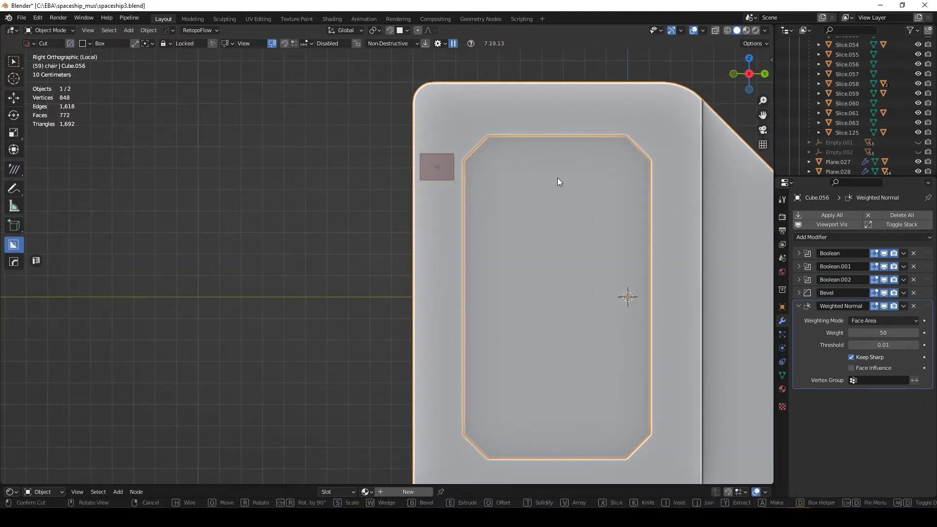
{"action": "scroll", "coordinate": [490, 165], "scroll_direction": "up", "scroll_amount": 3}
{"action": "key", "text": "b"}
{"action": "scroll", "coordinate": [352, 95], "scroll_direction": "up", "scroll_amount": 2}
{"action": "scroll", "coordinate": [428, 216], "scroll_direction": "down", "scroll_amount": 2}
{"action": "key", "text": "v"}
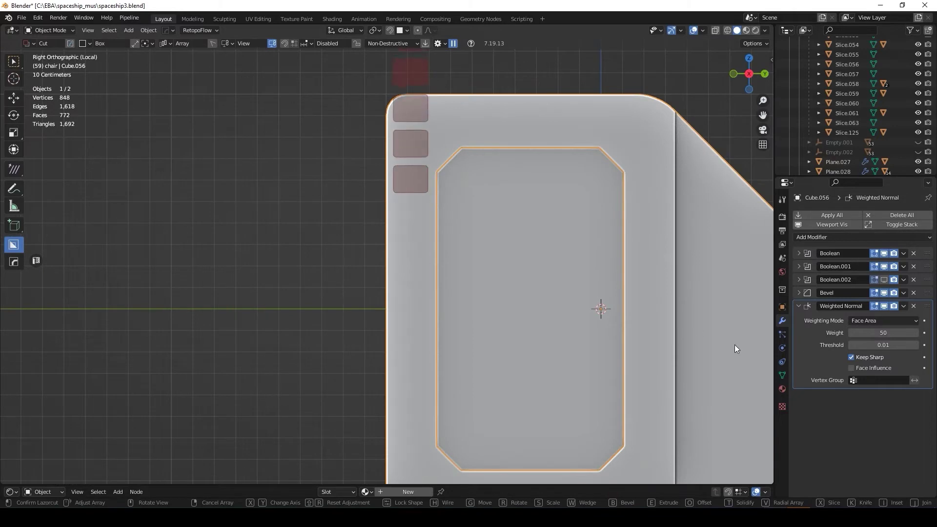
{"action": "scroll", "coordinate": [771, 427], "scroll_direction": "up", "scroll_amount": 1}
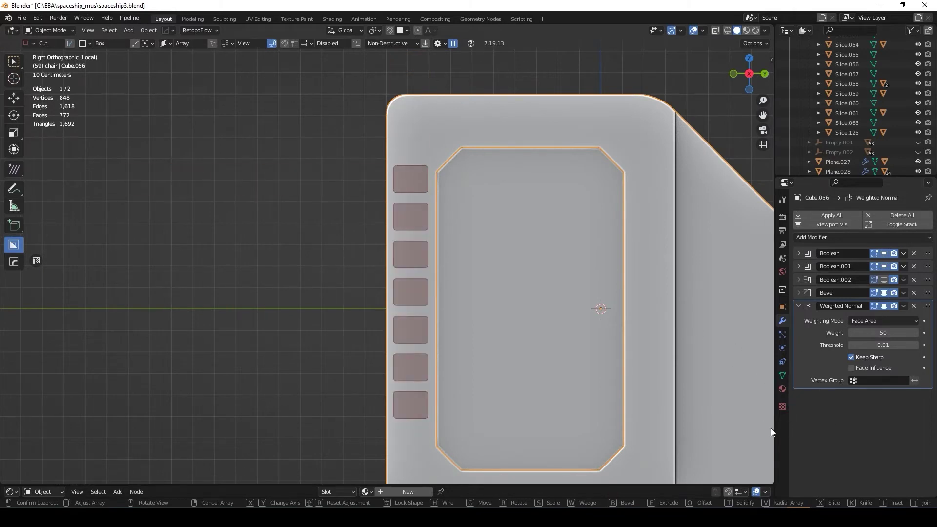
{"action": "left_click", "coordinate": [771, 429]}
{"action": "scroll", "coordinate": [421, 355], "scroll_direction": "down", "scroll_amount": 3}
Step: Orbit around the panel, select it and snap to an edge-on front view
{"action": "mouse_move", "coordinate": [420, 355]}
{"action": "middle_mouse_down"}
{"action": "mouse_move", "coordinate": [543, 325]}
{"action": "mouse_move", "coordinate": [474, 436]}
{"action": "middle_mouse_up"}
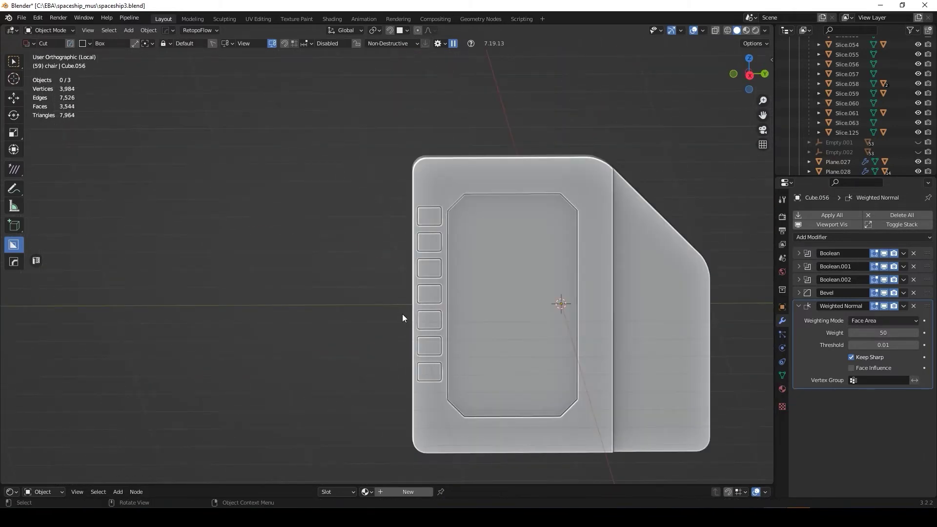
{"action": "middle_click_drag", "start_coordinate": [403, 314], "coordinate": [439, 272]}
{"action": "scroll", "coordinate": [625, 252], "scroll_direction": "down", "scroll_amount": 3}
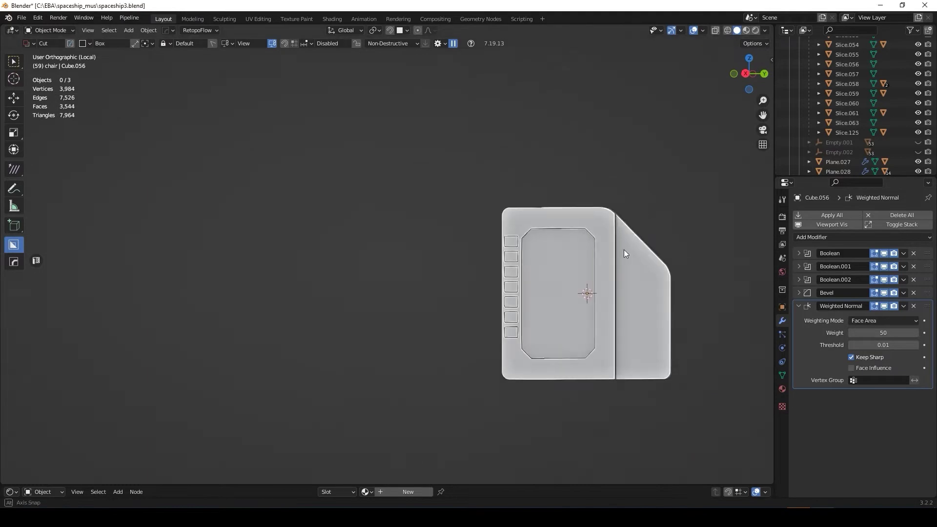
{"action": "scroll", "coordinate": [624, 250], "scroll_direction": "up", "scroll_amount": 1}
{"action": "scroll", "coordinate": [617, 279], "scroll_direction": "up", "scroll_amount": 1}
{"action": "left_click", "coordinate": [546, 356]}
{"action": "key", "text": "KP_1"}
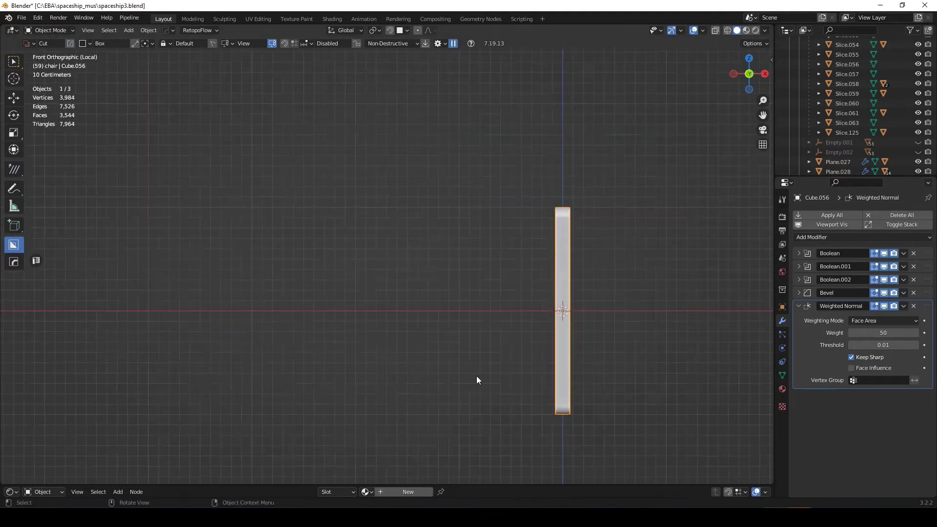
Step: Cut a row of rectangular Slice recesses along the panel's bottom edge
{"action": "key", "text": "KP_3"}
{"action": "scroll", "coordinate": [458, 391], "scroll_direction": "up", "scroll_amount": 3}
{"action": "left_click_drag", "start_coordinate": [479, 402], "coordinate": [512, 420]}
{"action": "key", "text": "y"}
{"action": "key", "text": "v"}
{"action": "left_click", "coordinate": [616, 422]}
Step: Add a round cut at the panel's bottom-left corner
{"action": "key", "text": "d"}
{"action": "left_click", "coordinate": [488, 312]}
{"action": "left_click_drag", "start_coordinate": [433, 393], "coordinate": [464, 420]}
{"action": "left_click", "coordinate": [484, 463]}
{"action": "scroll", "coordinate": [660, 438], "scroll_direction": "down", "scroll_amount": 4}
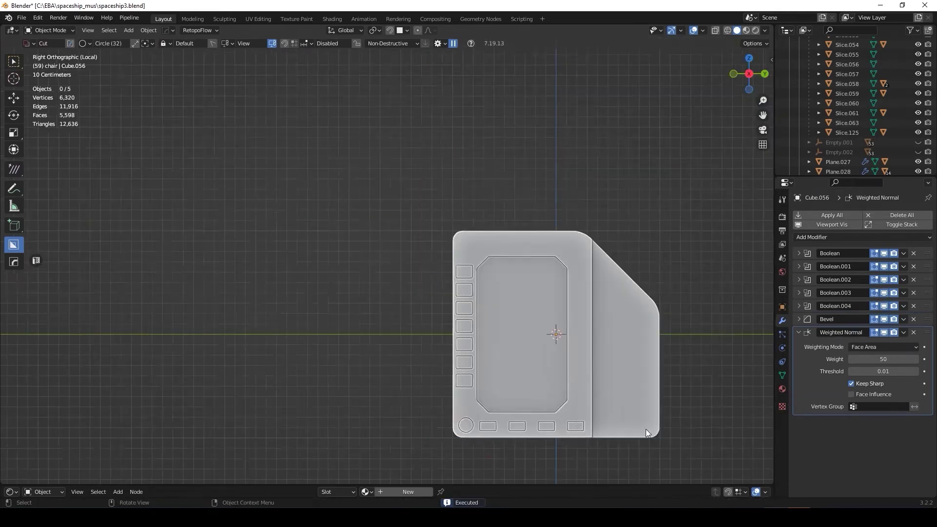
{"action": "scroll", "coordinate": [555, 339], "scroll_direction": "up", "scroll_amount": 2}
{"action": "scroll", "coordinate": [562, 308], "scroll_direction": "down", "scroll_amount": 4}
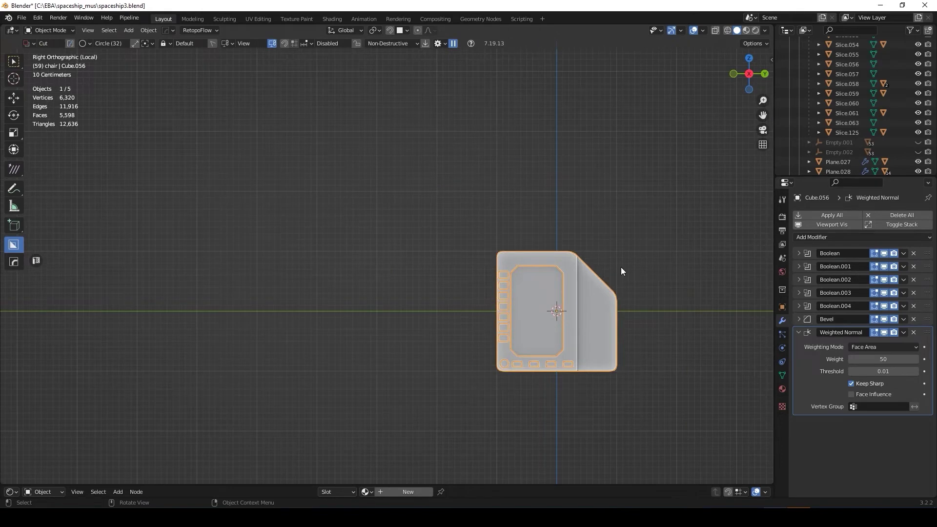
{"action": "scroll", "coordinate": [525, 291], "scroll_direction": "up", "scroll_amount": 5}
Step: Notch the panel's bottom edge with a box-shaped cutter
{"action": "key", "text": "d"}
{"action": "left_click", "coordinate": [663, 332]}
{"action": "left_click_drag", "start_coordinate": [639, 440], "coordinate": [690, 413]}
{"action": "left_click", "coordinate": [705, 438]}
{"action": "scroll", "coordinate": [634, 342], "scroll_direction": "down", "scroll_amount": 3}
Step: Array five horizontal Slice slot cuts on the panel's angled wing
{"action": "mouse_move", "coordinate": [590, 241]}
{"action": "middle_mouse_down"}
{"action": "mouse_move", "coordinate": [543, 204]}
{"action": "mouse_move", "coordinate": [629, 287]}
{"action": "middle_mouse_up"}
{"action": "scroll", "coordinate": [629, 286], "scroll_direction": "up", "scroll_amount": 3}
{"action": "left_click_drag", "start_coordinate": [599, 222], "coordinate": [700, 307]}
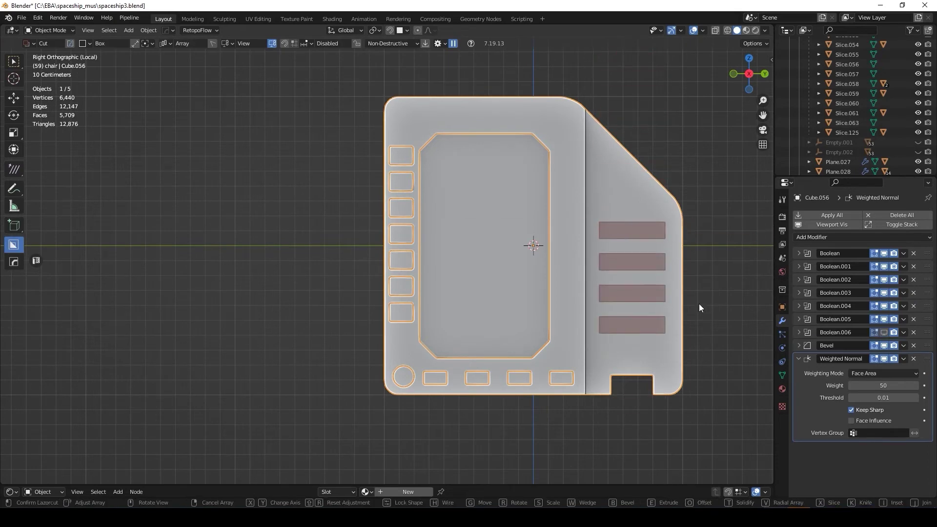
{"action": "left_click_drag", "start_coordinate": [699, 304], "coordinate": [692, 303]}
{"action": "key", "text": "y"}
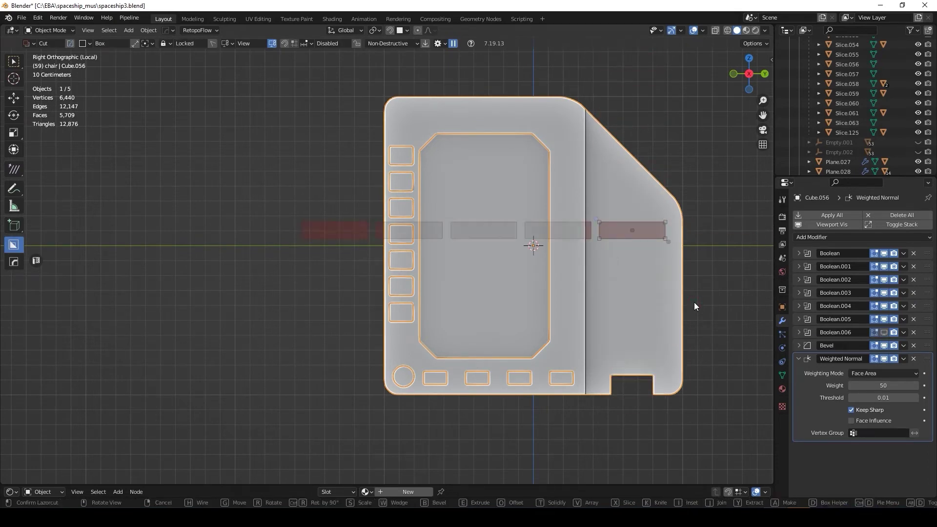
{"action": "key", "text": "x"}
{"action": "left_click", "coordinate": [703, 266]}
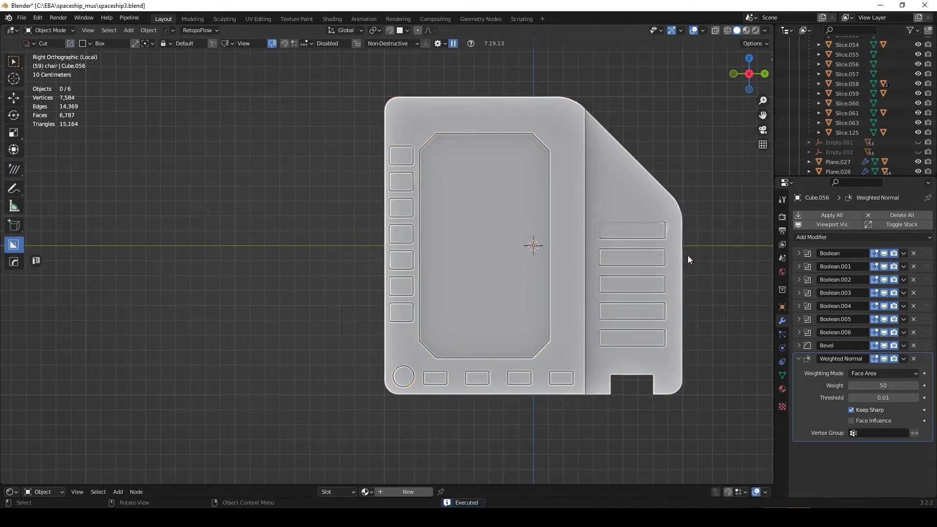
Step: Select the slot cutter object and hide it
{"action": "scroll", "coordinate": [667, 218], "scroll_direction": "up", "scroll_amount": 1}
{"action": "key", "text": "q"}
{"action": "left_click", "coordinate": [659, 216]}
{"action": "scroll", "coordinate": [684, 224], "scroll_direction": "down", "scroll_amount": 2}
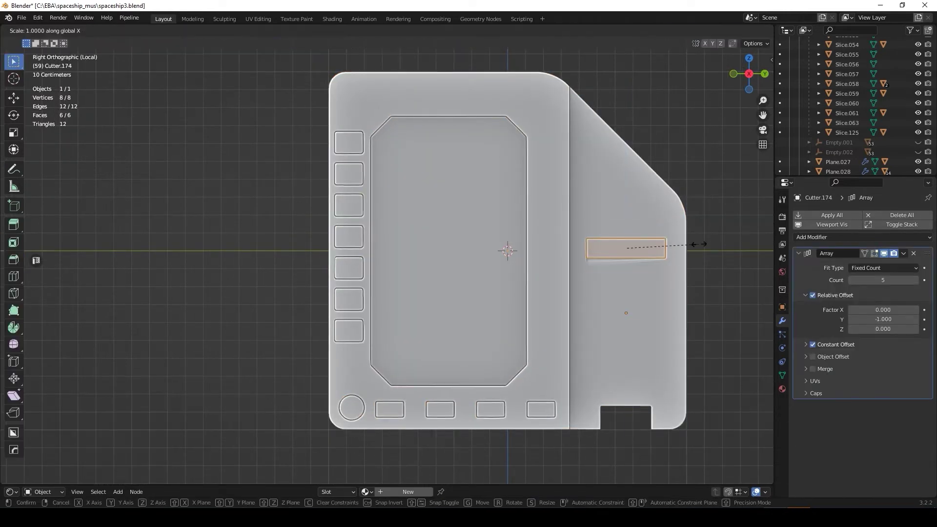
{"action": "scroll", "coordinate": [710, 235], "scroll_direction": "up", "scroll_amount": 1}
{"action": "key", "text": "h"}
{"action": "scroll", "coordinate": [673, 282], "scroll_direction": "down", "scroll_amount": 5}
Step: Inspect the cut panel from several angles and draw a box cut on its left strip
{"action": "middle_click_drag", "start_coordinate": [667, 270], "coordinate": [697, 282]}
{"action": "scroll", "coordinate": [696, 282], "scroll_direction": "up", "scroll_amount": 5}
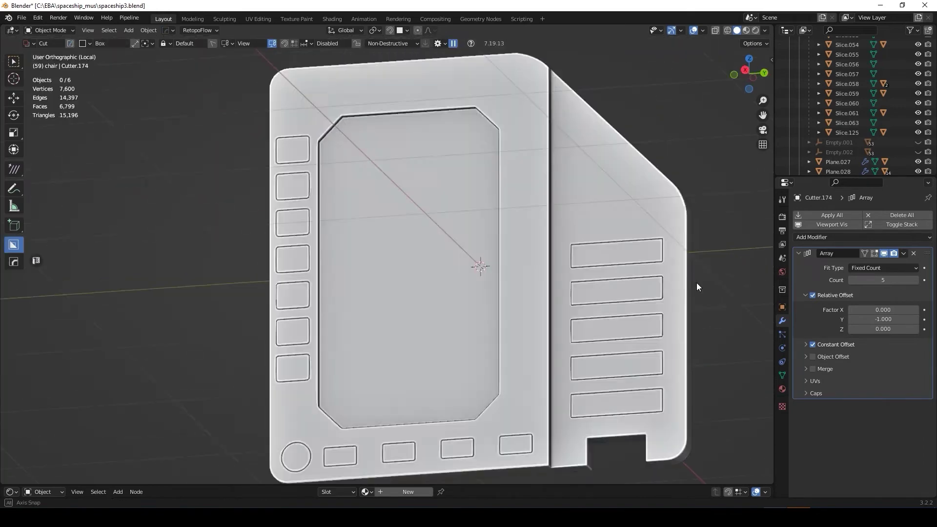
{"action": "scroll", "coordinate": [656, 324], "scroll_direction": "up", "scroll_amount": 2}
{"action": "scroll", "coordinate": [577, 259], "scroll_direction": "down", "scroll_amount": 5}
{"action": "mouse_move", "coordinate": [577, 259]}
{"action": "middle_mouse_down"}
{"action": "mouse_move", "coordinate": [643, 254]}
{"action": "mouse_move", "coordinate": [647, 274]}
{"action": "middle_mouse_up"}
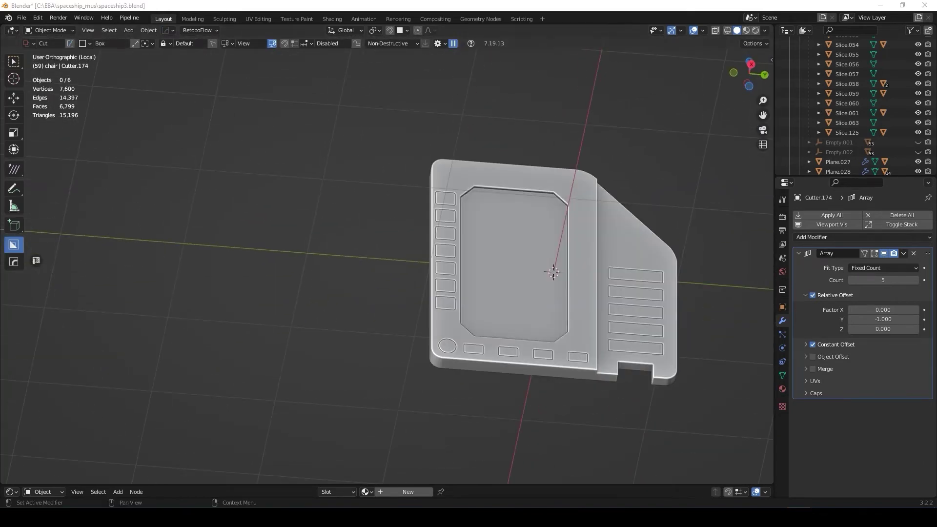
{"action": "scroll", "coordinate": [591, 265], "scroll_direction": "down", "scroll_amount": 2}
{"action": "mouse_move", "coordinate": [591, 265]}
{"action": "middle_mouse_down"}
{"action": "mouse_move", "coordinate": [586, 336]}
{"action": "mouse_move", "coordinate": [549, 181]}
{"action": "mouse_move", "coordinate": [628, 300]}
{"action": "middle_mouse_up"}
{"action": "scroll", "coordinate": [587, 336], "scroll_direction": "up", "scroll_amount": 3}
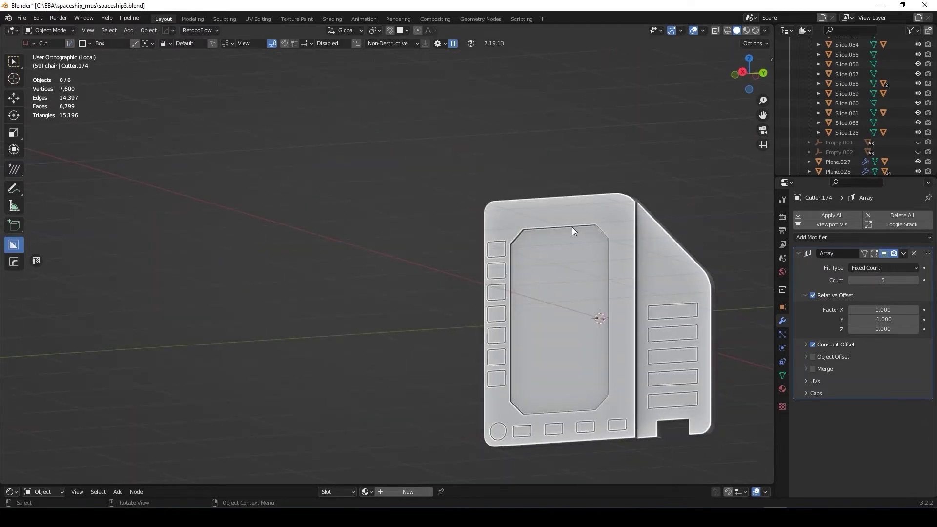
{"action": "middle_click_drag", "start_coordinate": [572, 227], "coordinate": [569, 230]}
{"action": "left_click_drag", "start_coordinate": [483, 211], "coordinate": [509, 411]}
{"action": "mouse_move", "coordinate": [458, 300]}
{"action": "middle_mouse_down"}
{"action": "mouse_move", "coordinate": [554, 295]}
{"action": "mouse_move", "coordinate": [500, 342]}
{"action": "middle_mouse_up"}
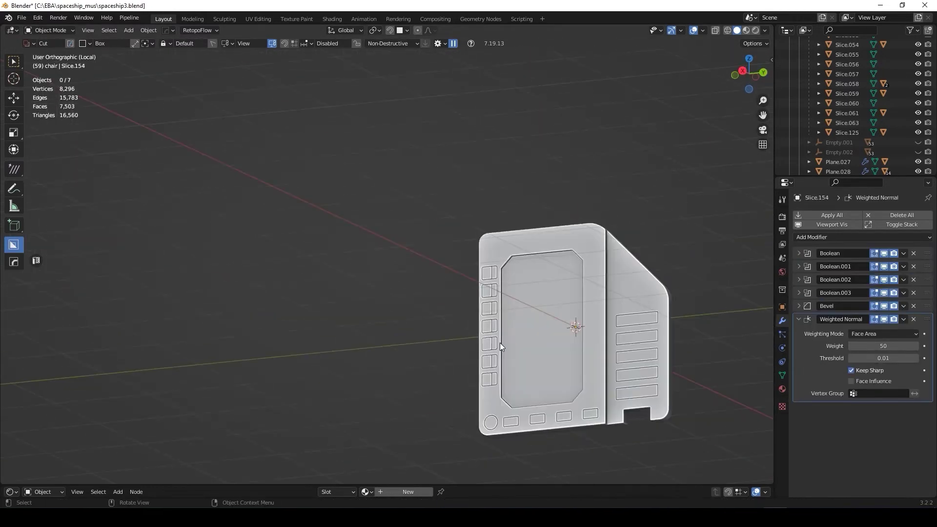
Step: Array a row of notches along the panel's top edge
{"action": "left_click", "coordinate": [525, 284]}
{"action": "mouse_move", "coordinate": [526, 284]}
{"action": "middle_mouse_down"}
{"action": "mouse_move", "coordinate": [608, 301]}
{"action": "mouse_move", "coordinate": [494, 221]}
{"action": "middle_mouse_up"}
{"action": "left_click_drag", "start_coordinate": [493, 221], "coordinate": [546, 370]}
{"action": "mouse_move", "coordinate": [546, 370]}
{"action": "middle_mouse_down"}
{"action": "mouse_move", "coordinate": [537, 283]}
{"action": "mouse_move", "coordinate": [597, 334]}
{"action": "middle_mouse_up"}
{"action": "key", "text": "v"}
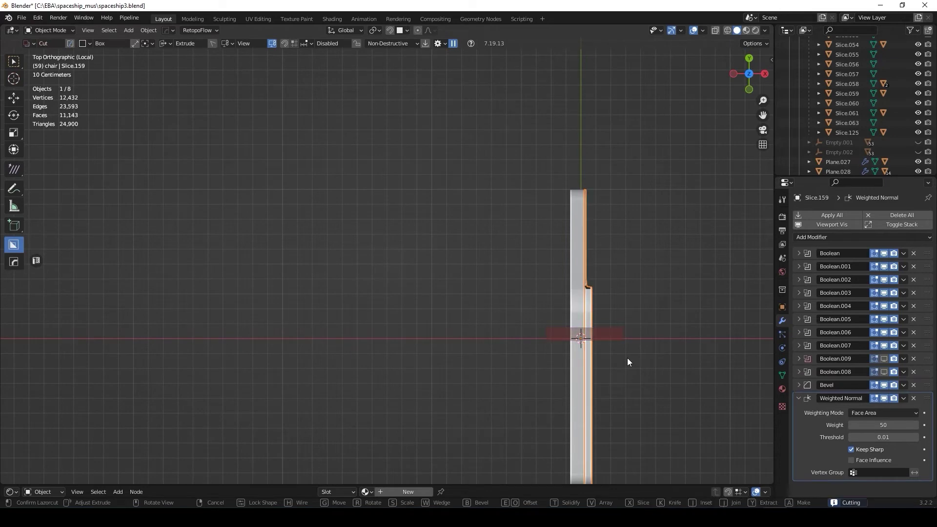
{"action": "mouse_move", "coordinate": [657, 385]}
{"action": "middle_mouse_down"}
{"action": "mouse_move", "coordinate": [678, 187]}
{"action": "mouse_move", "coordinate": [352, 200]}
{"action": "mouse_move", "coordinate": [156, 147]}
{"action": "mouse_move", "coordinate": [591, 231]}
{"action": "middle_mouse_up"}
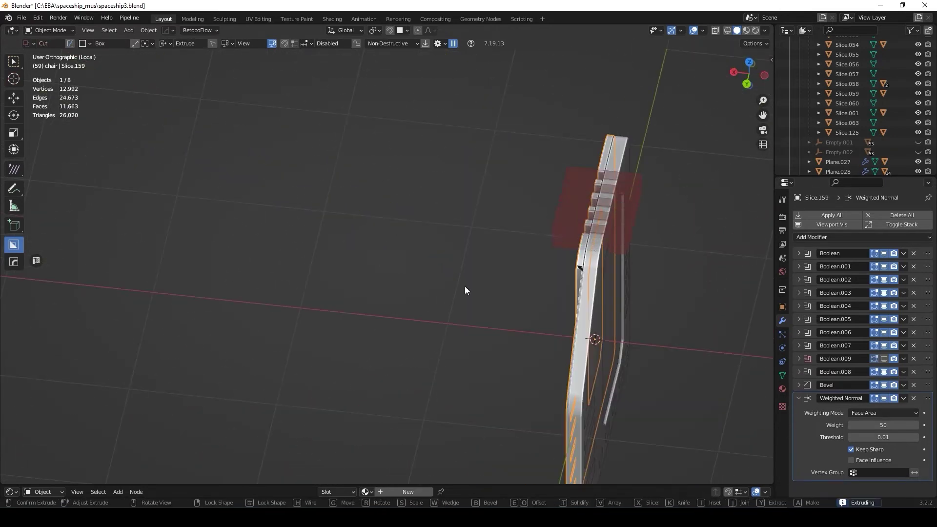
{"action": "left_click", "coordinate": [544, 252]}
{"action": "middle_click_drag", "start_coordinate": [543, 253], "coordinate": [726, 204]}
{"action": "scroll", "coordinate": [641, 203], "scroll_direction": "up", "scroll_amount": 3}
{"action": "scroll", "coordinate": [641, 208], "scroll_direction": "down", "scroll_amount": 5}
Step: Resize the notch cutter along Y to change the notches' height
{"action": "left_click", "coordinate": [623, 225]}
{"action": "key", "text": "Tab"}
{"action": "key", "text": "s"}
{"action": "key", "text": "y"}
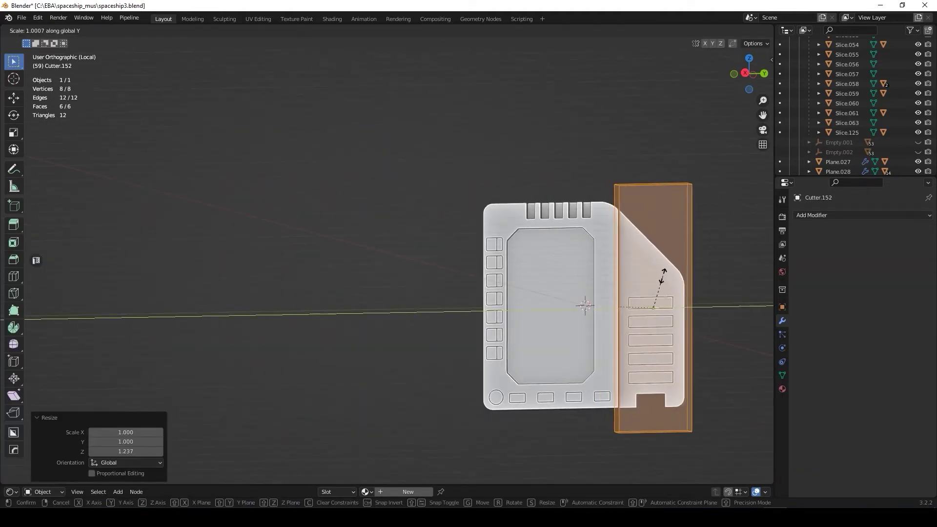
{"action": "left_click", "coordinate": [680, 272]}
{"action": "key", "text": "Tab"}
{"action": "scroll", "coordinate": [610, 187], "scroll_direction": "up", "scroll_amount": 4}
{"action": "scroll", "coordinate": [610, 187], "scroll_direction": "down", "scroll_amount": 5}
{"action": "middle_click_drag", "start_coordinate": [694, 297], "coordinate": [584, 217]}
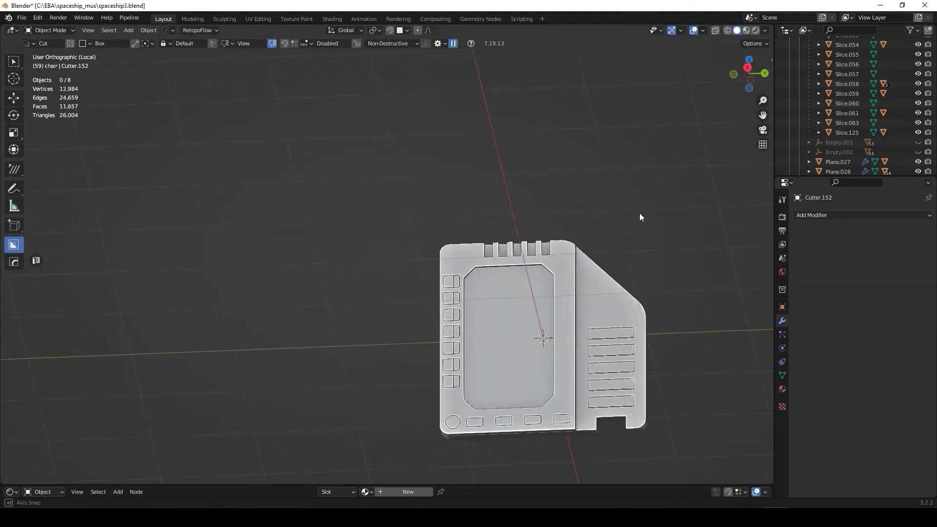
Step: Return to the full cockpit scene with the panel selected and shrink it
{"action": "left_click", "coordinate": [546, 262]}
{"action": "left_click_drag", "start_coordinate": [391, 196], "coordinate": [487, 304]}
{"action": "key", "text": "Escape"}
{"action": "key", "text": "KP_Divide"}
{"action": "key", "text": "s"}
{"action": "left_click", "coordinate": [593, 296]}
{"action": "scroll", "coordinate": [593, 296], "scroll_direction": "up", "scroll_amount": 3}
Step: Set the panel on the central console, scaled to 0.779 and slightly tilted
{"action": "mouse_move", "coordinate": [726, 171]}
{"action": "middle_mouse_down"}
{"action": "mouse_move", "coordinate": [371, 301]}
{"action": "mouse_move", "coordinate": [455, 305]}
{"action": "mouse_move", "coordinate": [410, 260]}
{"action": "mouse_move", "coordinate": [423, 275]}
{"action": "mouse_move", "coordinate": [526, 233]}
{"action": "mouse_move", "coordinate": [508, 250]}
{"action": "mouse_move", "coordinate": [444, 268]}
{"action": "mouse_move", "coordinate": [667, 275]}
{"action": "mouse_move", "coordinate": [608, 336]}
{"action": "mouse_move", "coordinate": [464, 290]}
{"action": "mouse_move", "coordinate": [495, 351]}
{"action": "middle_mouse_up"}
{"action": "key", "text": "g"}
{"action": "left_click", "coordinate": [461, 290]}
{"action": "key", "text": "s"}
{"action": "left_click", "coordinate": [423, 275]}
{"action": "key", "text": "r"}
{"action": "left_click", "coordinate": [443, 267]}
Step: Cancel the extra rotation so the side panel stays upright on the console
{"action": "key", "text": "r"}
{"action": "right_click", "coordinate": [568, 338]}
{"action": "scroll", "coordinate": [494, 342], "scroll_direction": "up", "scroll_amount": 3}
{"action": "scroll", "coordinate": [486, 323], "scroll_direction": "down", "scroll_amount": 3}
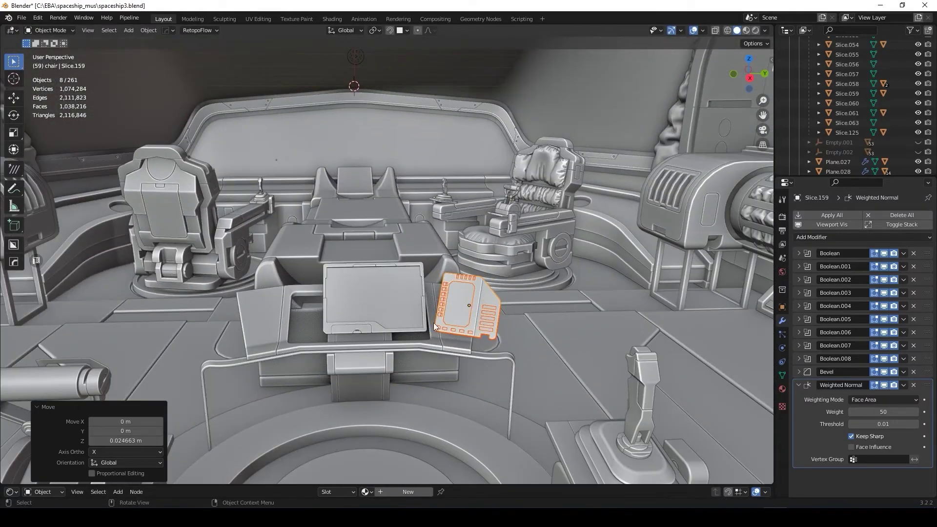
{"action": "scroll", "coordinate": [439, 324], "scroll_direction": "up", "scroll_amount": 4}
{"action": "scroll", "coordinate": [408, 324], "scroll_direction": "down", "scroll_amount": 1}
Step: Orbit around the console, deselect everything, and view the cockpit through the scene camera
{"action": "middle_click_drag", "start_coordinate": [401, 325], "coordinate": [535, 303]}
{"action": "scroll", "coordinate": [534, 304], "scroll_direction": "down", "scroll_amount": 4}
{"action": "left_click", "coordinate": [534, 303]}
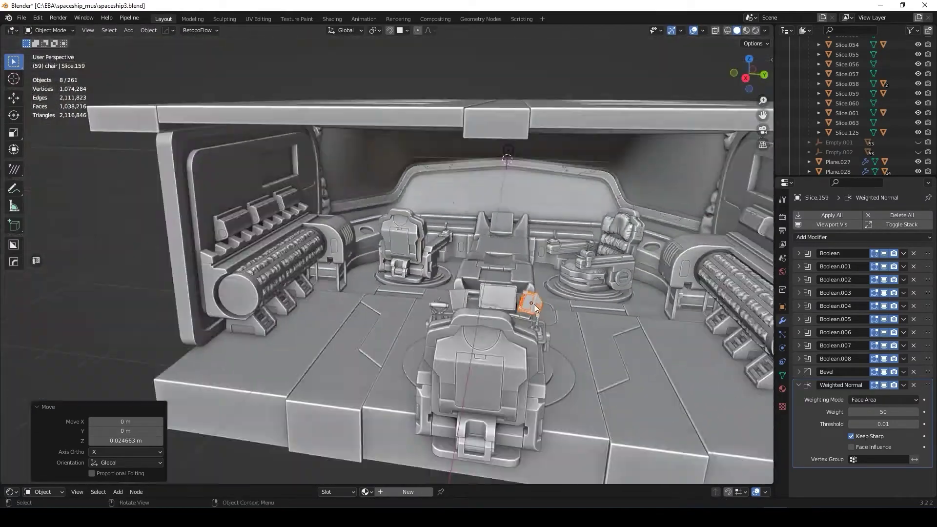
{"action": "scroll", "coordinate": [507, 251], "scroll_direction": "up", "scroll_amount": 4}
{"action": "middle_click_drag", "start_coordinate": [508, 251], "coordinate": [528, 285]}
{"action": "key", "text": "KP_0"}
{"action": "scroll", "coordinate": [525, 394], "scroll_direction": "up", "scroll_amount": 2}
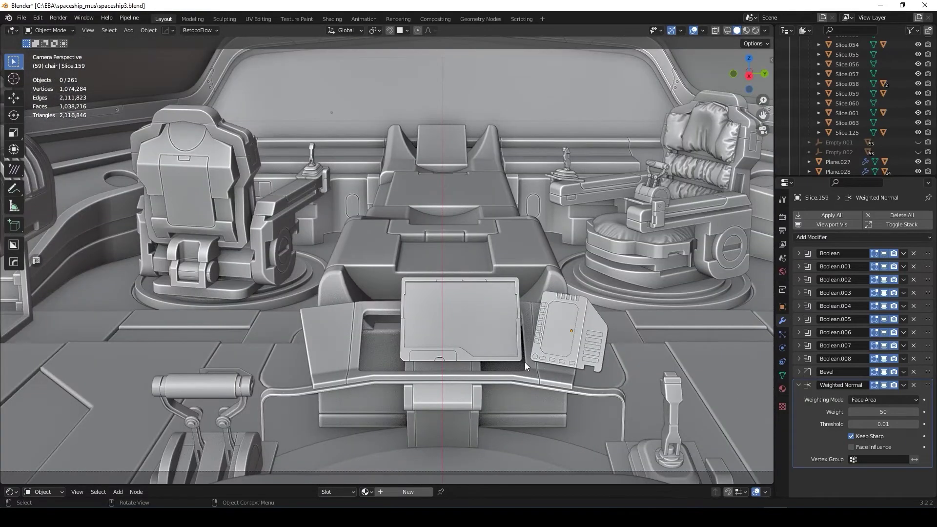
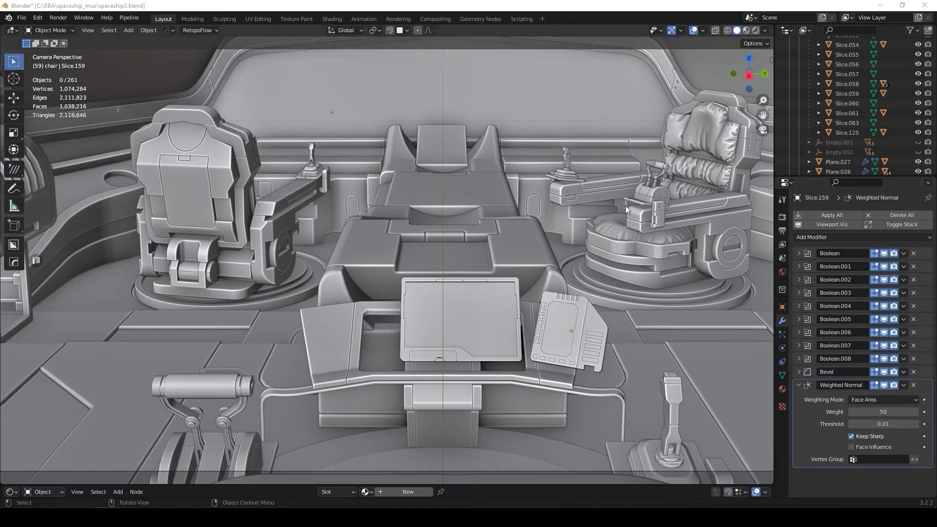
Step: Select the tablet's screen and all its remaining parts on the console
{"action": "mouse_move", "coordinate": [632, 192]}
{"action": "middle_mouse_down"}
{"action": "mouse_move", "coordinate": [405, 373]}
{"action": "mouse_move", "coordinate": [449, 390]}
{"action": "mouse_move", "coordinate": [435, 407]}
{"action": "mouse_move", "coordinate": [219, 318]}
{"action": "middle_mouse_up"}
{"action": "left_click_drag", "start_coordinate": [433, 345], "coordinate": [435, 344]}
{"action": "mouse_move", "coordinate": [434, 344]}
{"action": "middle_mouse_down"}
{"action": "mouse_move", "coordinate": [344, 359]}
{"action": "mouse_move", "coordinate": [402, 285]}
{"action": "mouse_move", "coordinate": [458, 283]}
{"action": "middle_mouse_up"}
{"action": "left_click", "coordinate": [402, 285]}
{"action": "left_click", "coordinate": [479, 220], "text": "shift"}
{"action": "left_click", "coordinate": [330, 309], "text": "shift"}
{"action": "mouse_move", "coordinate": [330, 309]}
{"action": "middle_mouse_down"}
{"action": "mouse_move", "coordinate": [376, 276]}
{"action": "mouse_move", "coordinate": [327, 264]}
{"action": "mouse_move", "coordinate": [348, 310]}
{"action": "mouse_move", "coordinate": [338, 280]}
{"action": "middle_mouse_up"}
{"action": "left_click", "coordinate": [377, 276], "text": "shift"}
{"action": "left_click", "coordinate": [338, 279], "text": "shift"}
{"action": "scroll", "coordinate": [338, 280], "scroll_direction": "down", "scroll_amount": 5}
{"action": "mouse_move", "coordinate": [396, 262]}
{"action": "middle_mouse_down"}
{"action": "mouse_move", "coordinate": [333, 265]}
{"action": "mouse_move", "coordinate": [386, 256]}
{"action": "mouse_move", "coordinate": [500, 266]}
{"action": "middle_mouse_up"}
Step: Duplicate the tablet parts, undoing a first misplaced copy
{"action": "key", "text": "shift+d"}
{"action": "left_click", "coordinate": [178, 145]}
{"action": "key", "text": "ctrl+z"}
{"action": "right_click", "coordinate": [371, 300]}
{"action": "middle_click_drag", "start_coordinate": [371, 301], "coordinate": [371, 349]}
{"action": "scroll", "coordinate": [432, 423], "scroll_direction": "up", "scroll_amount": 3}
{"action": "scroll", "coordinate": [432, 422], "scroll_direction": "down", "scroll_amount": 4}
{"action": "right_click", "coordinate": [377, 323]}
{"action": "left_click", "coordinate": [377, 323]}
{"action": "left_click", "coordinate": [371, 234]}
{"action": "mouse_move", "coordinate": [371, 238]}
{"action": "middle_mouse_down"}
{"action": "mouse_move", "coordinate": [419, 319]}
{"action": "mouse_move", "coordinate": [183, 265]}
{"action": "mouse_move", "coordinate": [357, 335]}
{"action": "middle_mouse_up"}
Step: Slide the tablet copy along X onto the side console
{"action": "key", "text": "g"}
{"action": "left_click", "coordinate": [419, 318]}
{"action": "key", "text": "g"}
{"action": "left_click", "coordinate": [183, 265]}
{"action": "key", "text": "g"}
{"action": "key", "text": "x"}
{"action": "left_click", "coordinate": [357, 335]}
{"action": "mouse_move", "coordinate": [357, 335]}
{"action": "middle_mouse_down"}
{"action": "mouse_move", "coordinate": [300, 304]}
{"action": "mouse_move", "coordinate": [380, 365]}
{"action": "mouse_move", "coordinate": [239, 324]}
{"action": "middle_mouse_up"}
{"action": "scroll", "coordinate": [300, 305], "scroll_direction": "down", "scroll_amount": 3}
{"action": "key", "text": "g"}
{"action": "key", "text": "x"}
{"action": "left_click", "coordinate": [380, 364]}
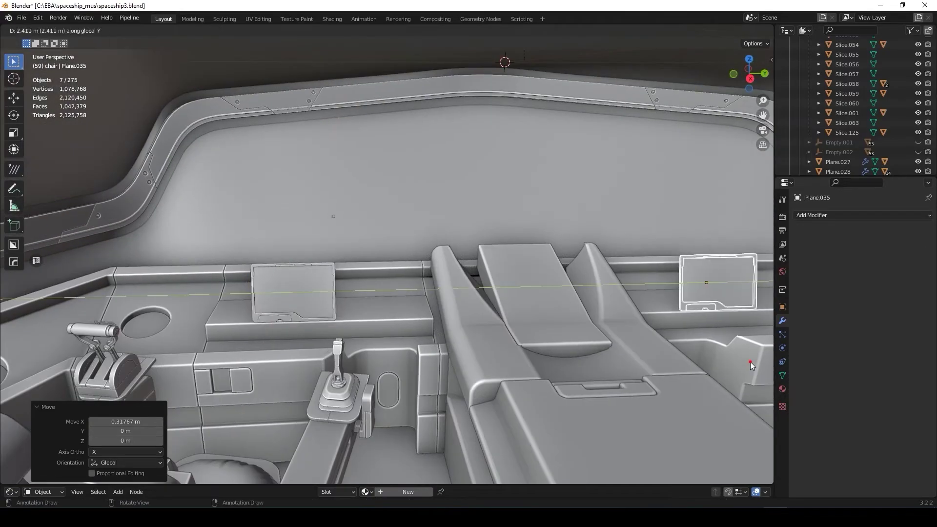
Step: Clear the selection and orbit around the cockpit to check the placement
{"action": "scroll", "coordinate": [449, 339], "scroll_direction": "up", "scroll_amount": 5}
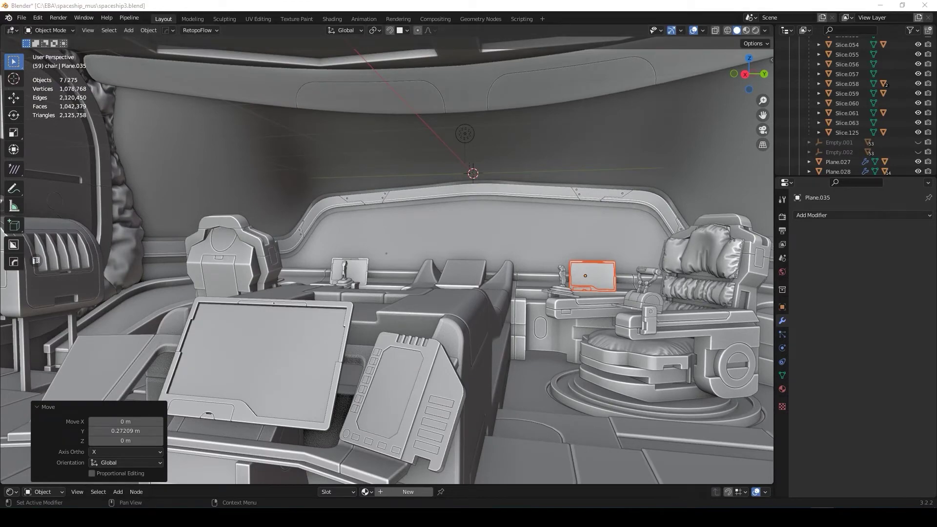
{"action": "scroll", "coordinate": [642, 367], "scroll_direction": "down", "scroll_amount": 3}
{"action": "mouse_move", "coordinate": [384, 326]}
{"action": "middle_mouse_down"}
{"action": "mouse_move", "coordinate": [422, 358]}
{"action": "mouse_move", "coordinate": [274, 341]}
{"action": "middle_mouse_up"}
{"action": "key", "text": "alt+a"}
{"action": "scroll", "coordinate": [471, 362], "scroll_direction": "up", "scroll_amount": 5}
{"action": "scroll", "coordinate": [469, 365], "scroll_direction": "up", "scroll_amount": 2}
{"action": "mouse_move", "coordinate": [497, 350]}
{"action": "middle_mouse_down"}
{"action": "mouse_move", "coordinate": [584, 352]}
{"action": "mouse_move", "coordinate": [554, 344]}
{"action": "middle_mouse_up"}
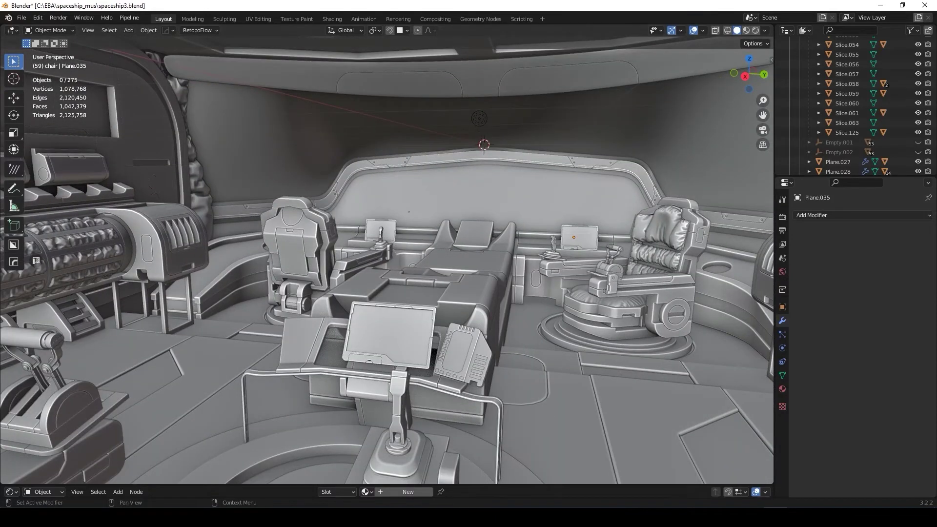
{"action": "scroll", "coordinate": [494, 292], "scroll_direction": "down", "scroll_amount": 5}
{"action": "middle_click_drag", "start_coordinate": [494, 292], "coordinate": [610, 402]}
{"action": "scroll", "coordinate": [457, 298], "scroll_direction": "up", "scroll_amount": 6}
{"action": "mouse_move", "coordinate": [457, 297]}
{"action": "middle_mouse_down"}
{"action": "mouse_move", "coordinate": [398, 291]}
{"action": "mouse_move", "coordinate": [487, 320]}
{"action": "mouse_move", "coordinate": [460, 216]}
{"action": "middle_mouse_up"}
{"action": "scroll", "coordinate": [398, 291], "scroll_direction": "down", "scroll_amount": 3}
{"action": "scroll", "coordinate": [460, 217], "scroll_direction": "up", "scroll_amount": 2}
{"action": "scroll", "coordinate": [468, 227], "scroll_direction": "up", "scroll_amount": 5}
{"action": "scroll", "coordinate": [433, 145], "scroll_direction": "down", "scroll_amount": 6}
Step: Add a new cube and isolate it in local view
{"action": "key", "text": "shift+a"}
{"action": "left_click", "coordinate": [532, 254]}
{"action": "key", "text": "KP_Divide"}
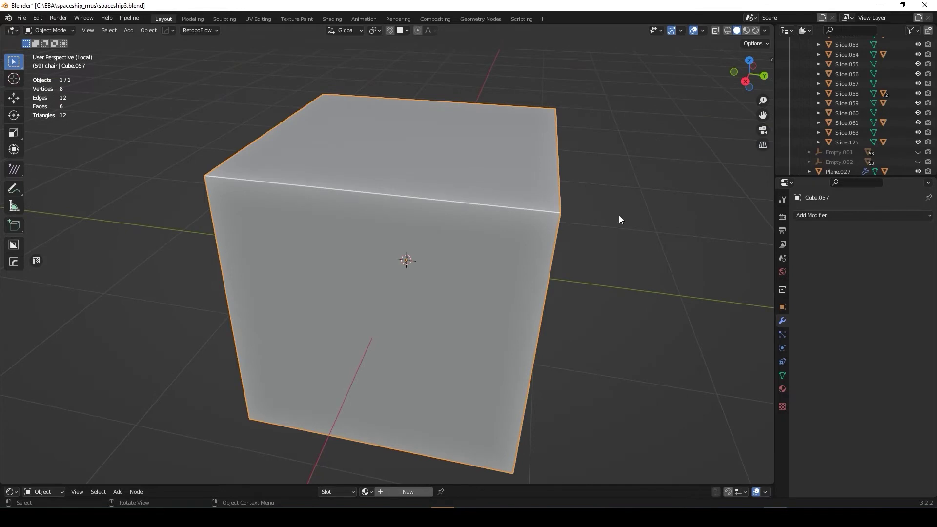
Step: Flatten the cube into a slab by scaling X to 0.125 and resizing Y
{"action": "key", "text": "Tab"}
{"action": "type", "text": "sx0.125"}
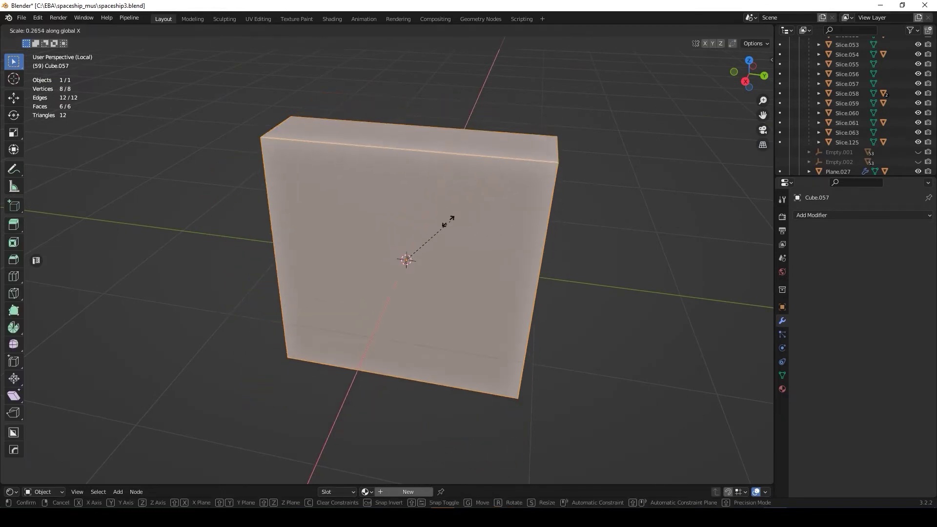
{"action": "key", "text": "Return"}
{"action": "middle_click_drag", "start_coordinate": [456, 214], "coordinate": [614, 220]}
{"action": "key", "text": "s"}
{"action": "key", "text": "y"}
{"action": "left_click", "coordinate": [555, 219]}
{"action": "mouse_move", "coordinate": [555, 219]}
{"action": "middle_mouse_down"}
{"action": "mouse_move", "coordinate": [423, 314]}
{"action": "mouse_move", "coordinate": [624, 187]}
{"action": "middle_mouse_up"}
{"action": "key", "text": "Tab"}
Step: Add a HardOps bevel to the slab
{"action": "scroll", "coordinate": [549, 214], "scroll_direction": "up", "scroll_amount": 4}
{"action": "key", "text": "q"}
{"action": "left_click", "coordinate": [360, 160]}
{"action": "mouse_move", "coordinate": [359, 161]}
{"action": "middle_mouse_down"}
{"action": "mouse_move", "coordinate": [333, 119]}
{"action": "mouse_move", "coordinate": [335, 142]}
{"action": "mouse_move", "coordinate": [406, 208]}
{"action": "middle_mouse_up"}
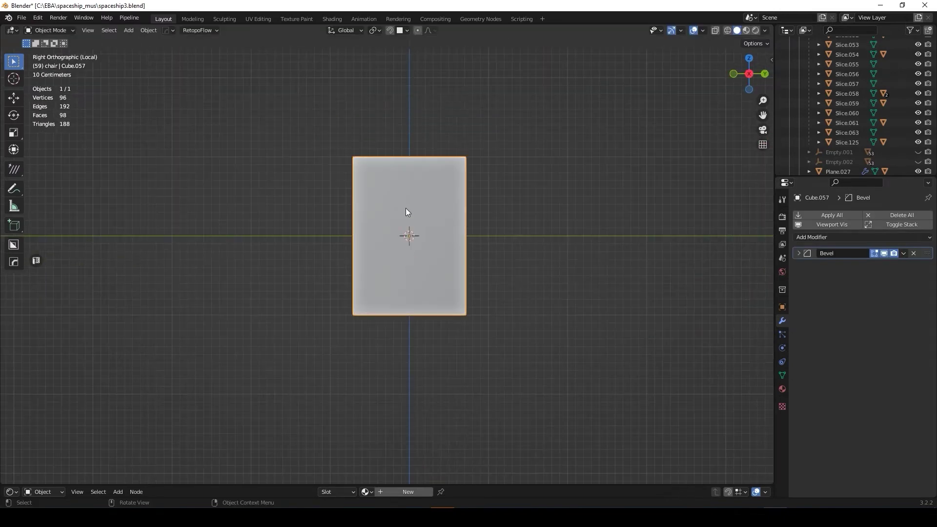
{"action": "scroll", "coordinate": [349, 198], "scroll_direction": "up", "scroll_amount": 3}
Step: Try a freeform polygon cut on the slab, cancelling the slice attempts
{"action": "key", "text": "d"}
{"action": "left_click", "coordinate": [430, 203]}
{"action": "left_click", "coordinate": [371, 350]}
{"action": "left_click", "coordinate": [458, 349]}
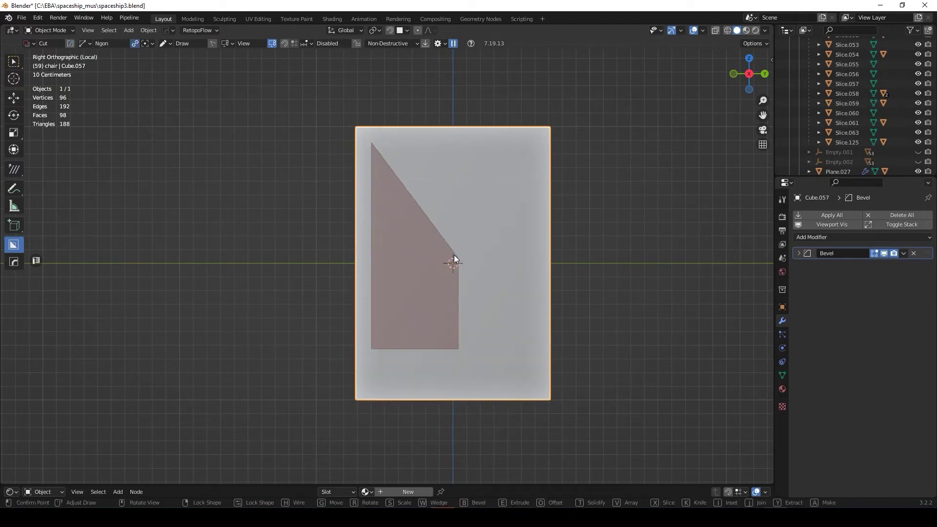
{"action": "key", "text": "x"}
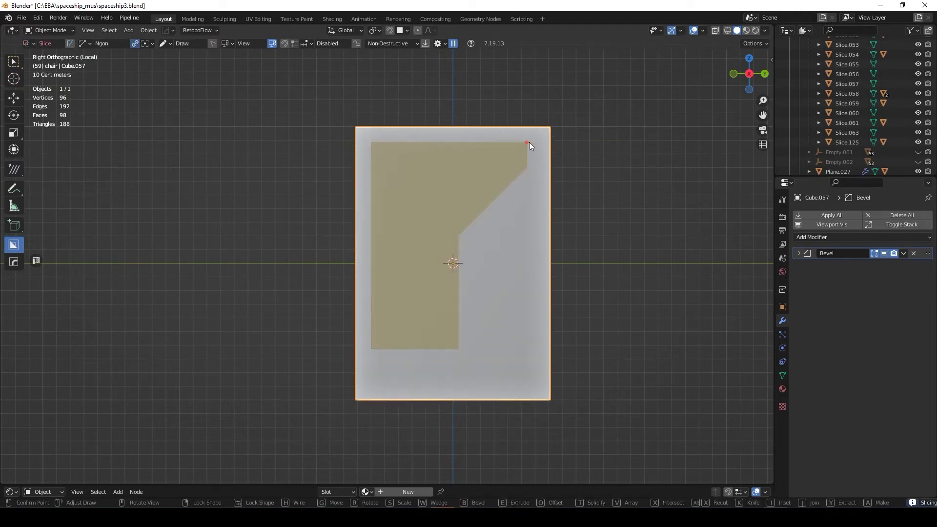
{"action": "right_click", "coordinate": [529, 143]}
{"action": "scroll", "coordinate": [508, 205], "scroll_direction": "down", "scroll_amount": 1}
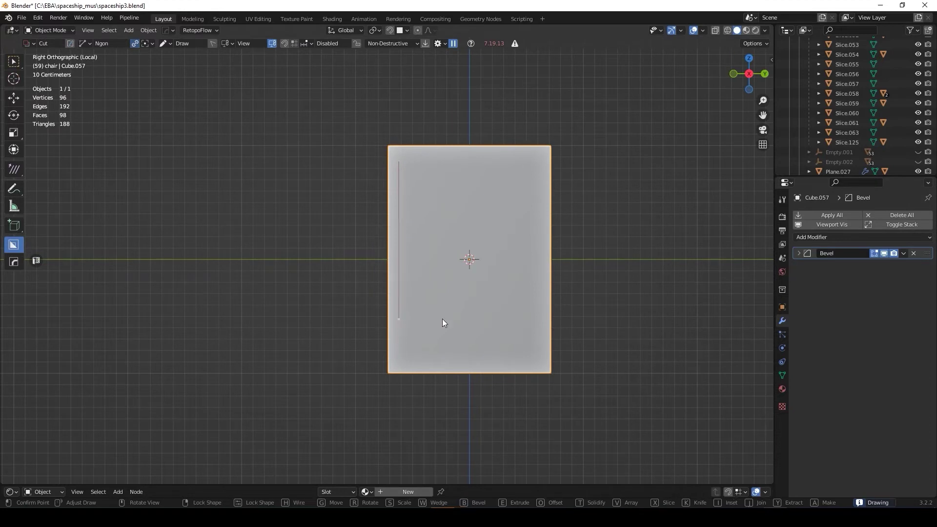
{"action": "key", "text": "x"}
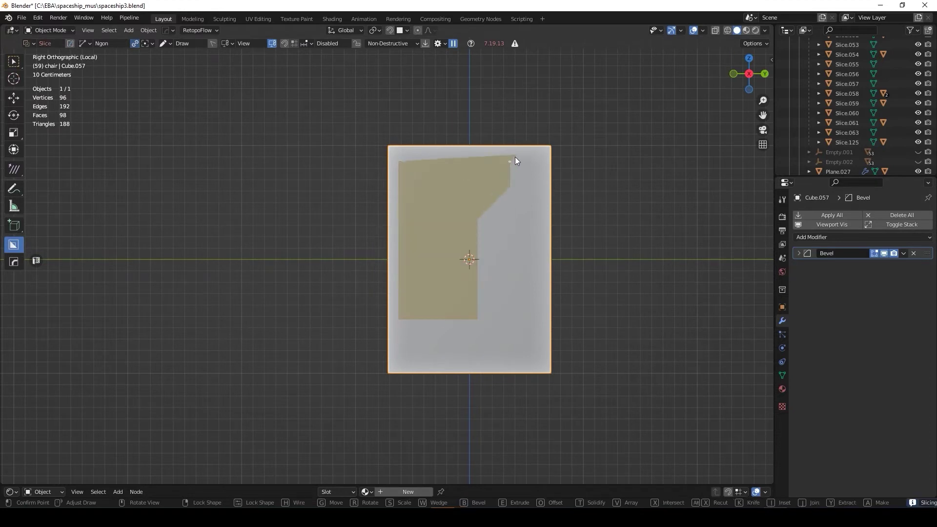
{"action": "right_click", "coordinate": [518, 155]}
Step: Cut a notched, angled ngon outline into the panel face
{"action": "left_click", "coordinate": [398, 157]}
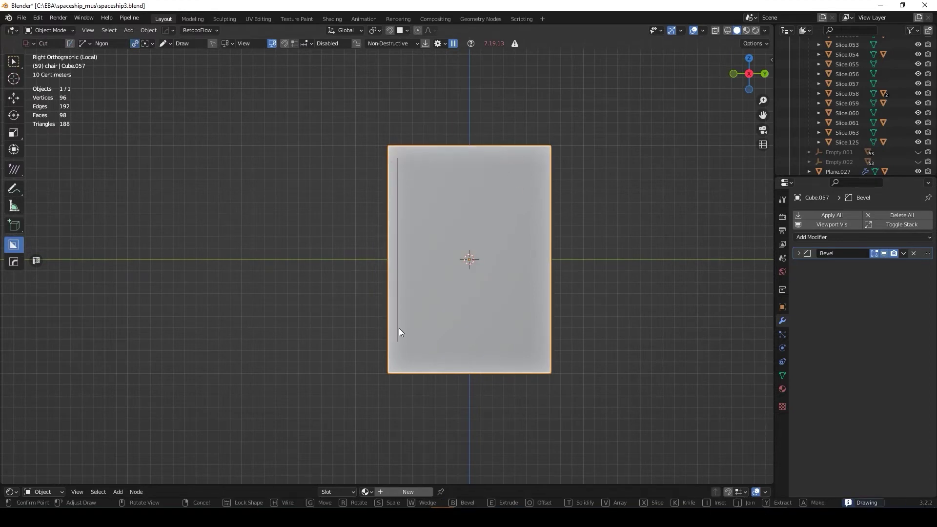
{"action": "left_click", "coordinate": [486, 333]}
{"action": "left_click", "coordinate": [486, 230]}
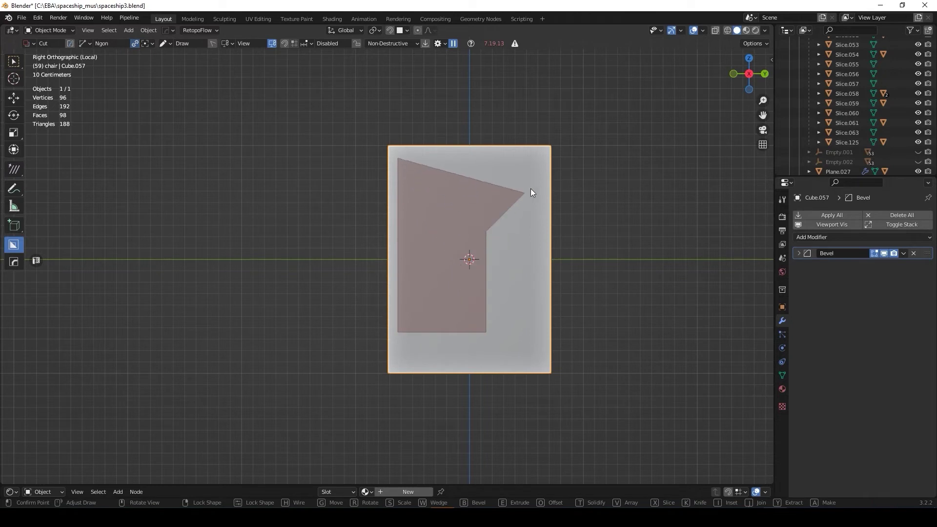
{"action": "left_click", "coordinate": [542, 159]}
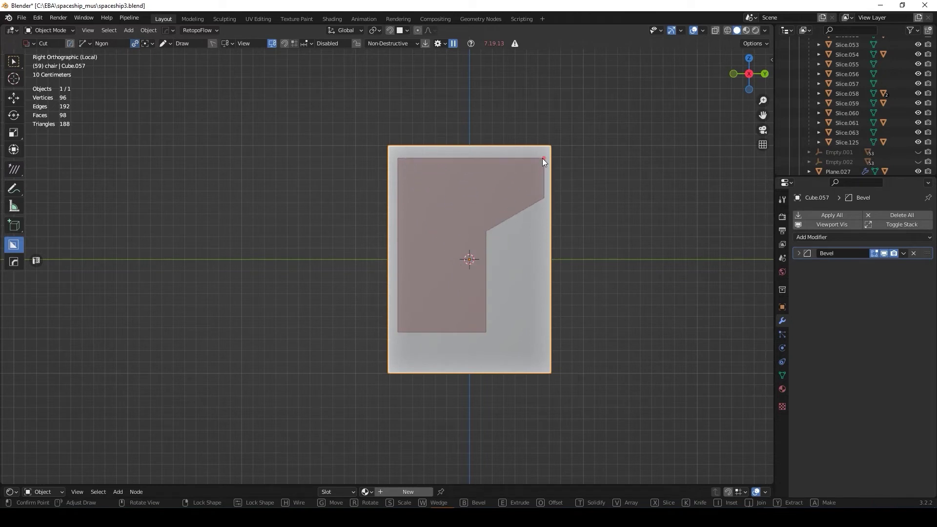
{"action": "left_click", "coordinate": [457, 156]}
{"action": "scroll", "coordinate": [440, 157], "scroll_direction": "up", "scroll_amount": 2}
{"action": "key", "text": "q"}
{"action": "left_click", "coordinate": [555, 245]}
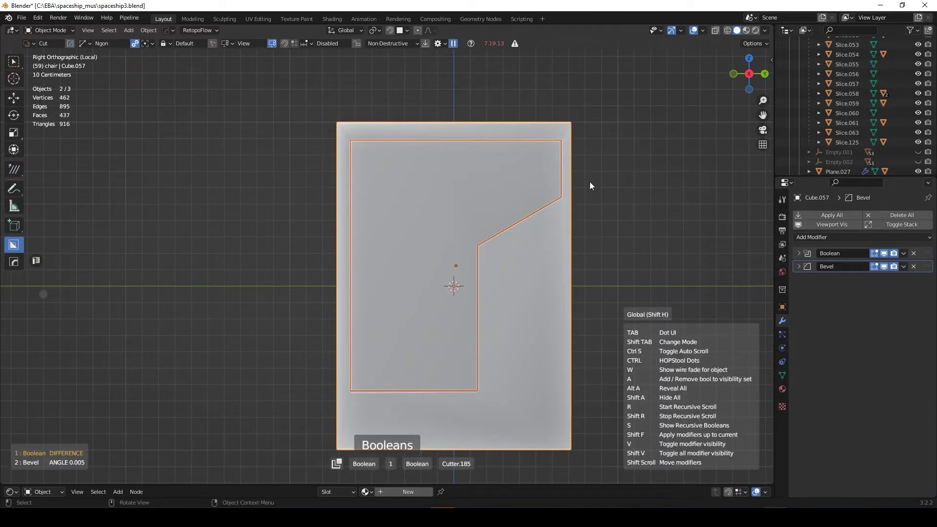
Step: Shrink the cutter shape vertically along Y in edit mode
{"action": "key", "text": "shift+Tab"}
{"action": "key", "text": "s"}
{"action": "key", "text": "y"}
{"action": "left_click", "coordinate": [621, 153]}
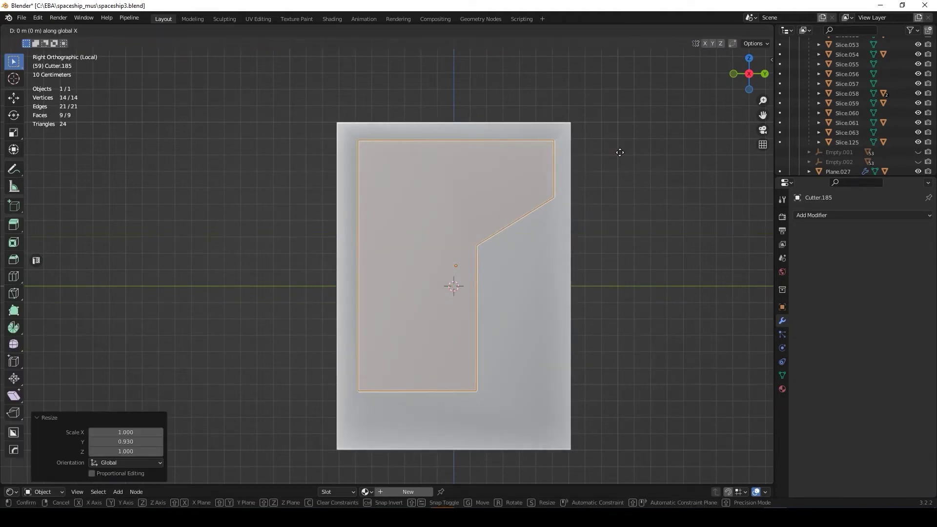
{"action": "left_click", "coordinate": [620, 152]}
{"action": "key", "text": "Tab"}
{"action": "scroll", "coordinate": [372, 127], "scroll_direction": "up", "scroll_amount": 2}
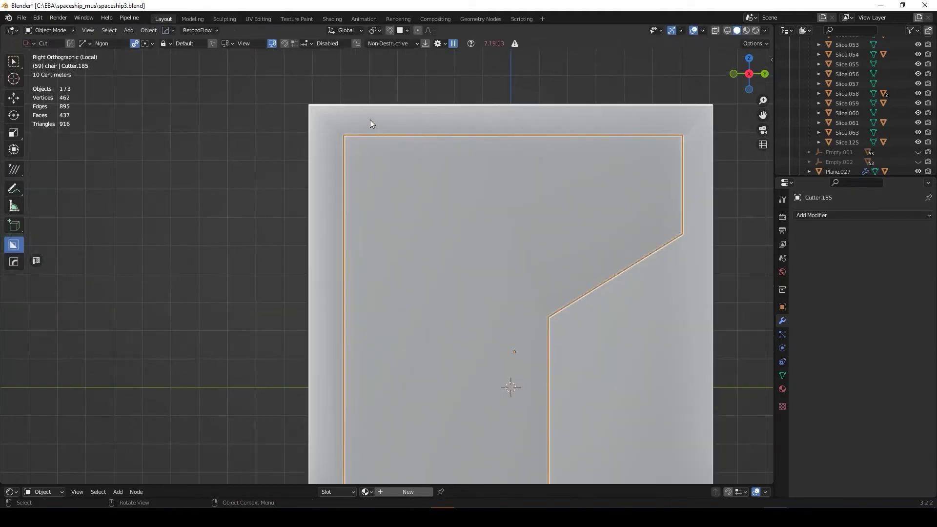
{"action": "scroll", "coordinate": [412, 170], "scroll_direction": "down", "scroll_amount": 1}
Step: Add a Weighted Normal modifier to the panel for cleaner shading
{"action": "key", "text": "ctrl+alt+n"}
{"action": "scroll", "coordinate": [586, 287], "scroll_direction": "up", "scroll_amount": 2}
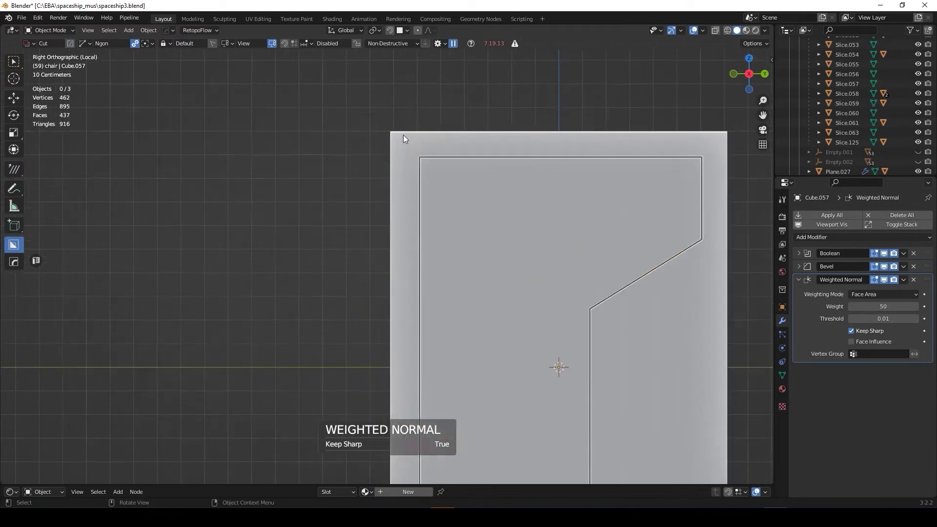
{"action": "scroll", "coordinate": [409, 140], "scroll_direction": "down", "scroll_amount": 2}
{"action": "middle_click_drag", "start_coordinate": [417, 153], "coordinate": [572, 169]}
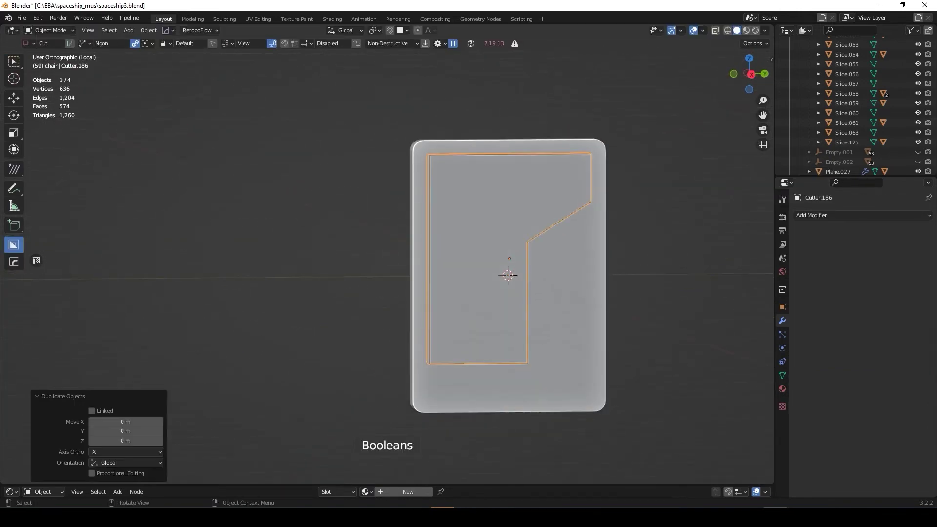
Step: Extract a second cutter and scale its mesh along X and Z
{"action": "key", "text": "s"}
{"action": "key", "text": "x"}
{"action": "left_click", "coordinate": [604, 204]}
{"action": "key", "text": "KP_3"}
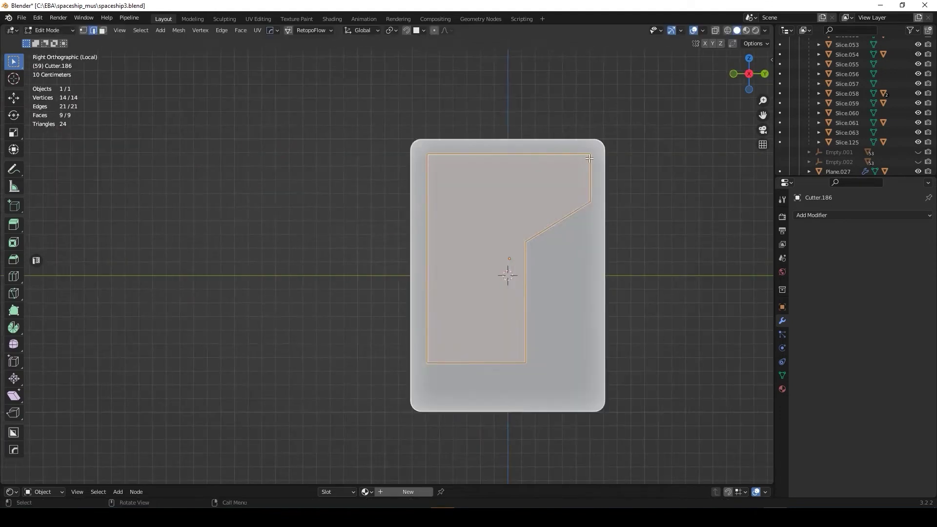
{"action": "scroll", "coordinate": [615, 205], "scroll_direction": "up", "scroll_amount": 2}
{"action": "key", "text": "Tab"}
{"action": "key", "text": "s"}
{"action": "key", "text": "x"}
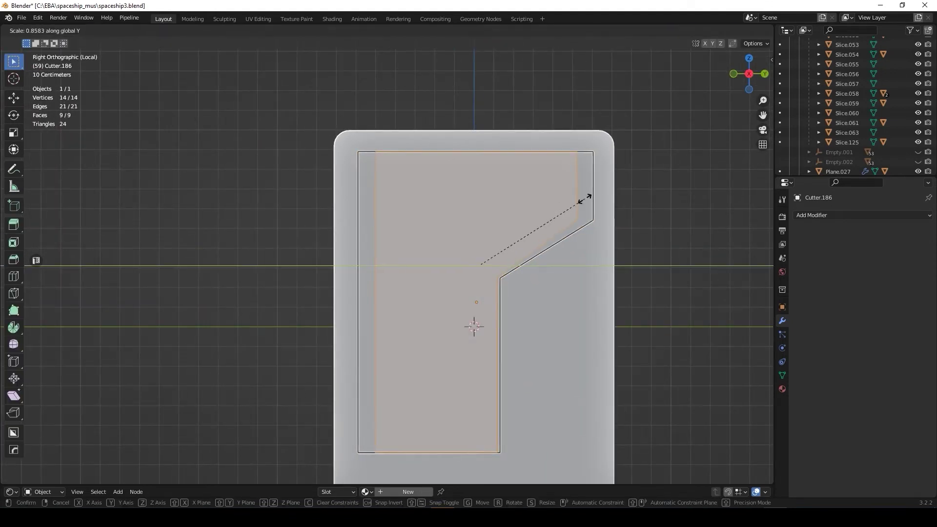
{"action": "left_click", "coordinate": [585, 200]}
{"action": "key", "text": "s"}
{"action": "key", "text": "z"}
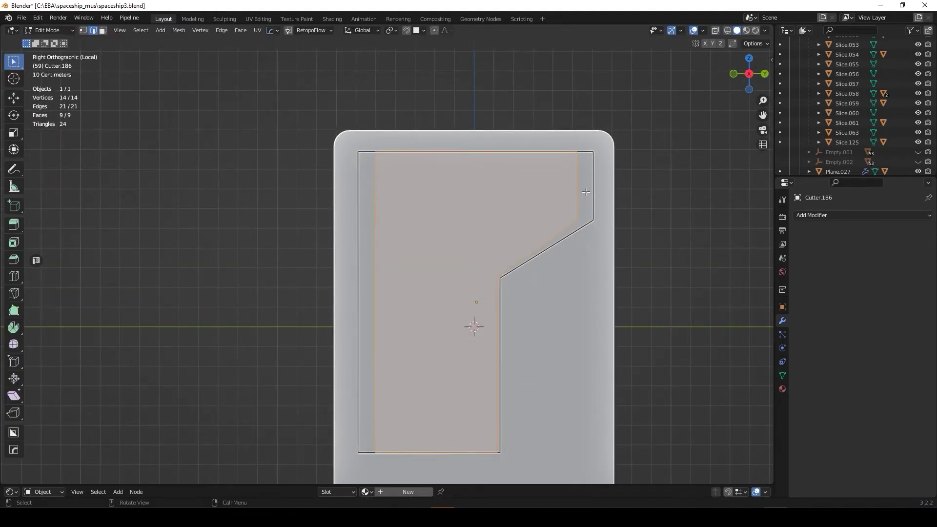
Step: In X-ray, adjust the cutter's edges and shrink it to sit inside the border
{"action": "key", "text": "alt+z"}
{"action": "left_click", "coordinate": [579, 189]}
{"action": "left_click", "coordinate": [599, 191]}
{"action": "left_click", "coordinate": [375, 175]}
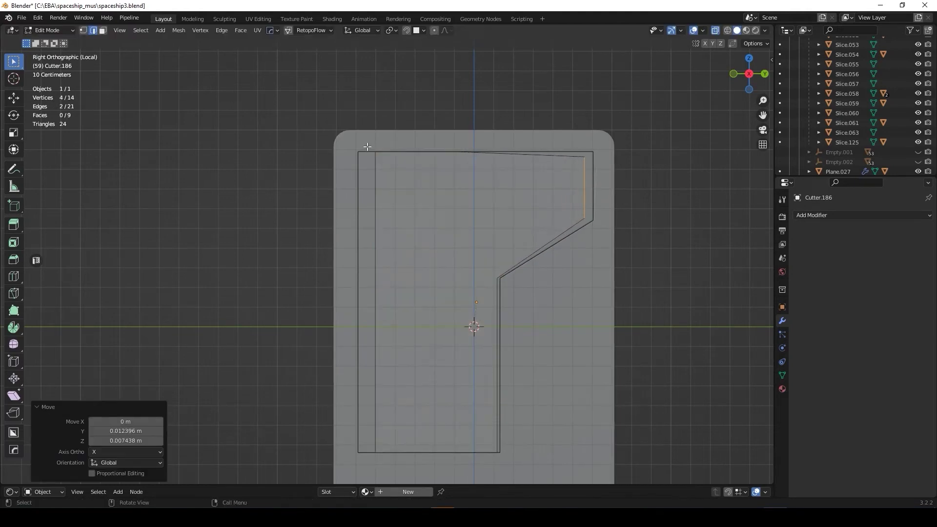
{"action": "key", "text": "g"}
{"action": "key", "text": "a"}
{"action": "key", "text": "s"}
{"action": "key", "text": "y"}
{"action": "left_click", "coordinate": [674, 173]}
{"action": "key", "text": "s"}
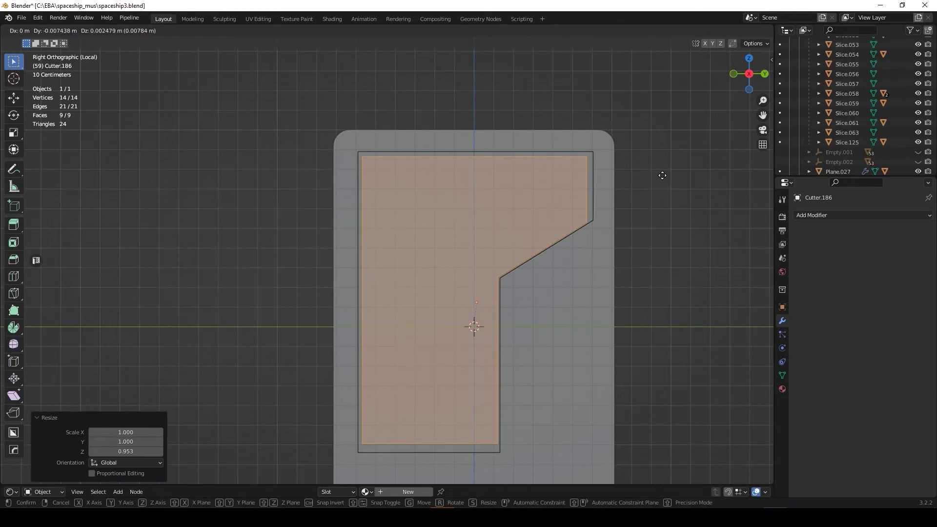
{"action": "left_click", "coordinate": [633, 176]}
Step: Nudge the cutter's right vertical edge into place
{"action": "key", "text": "Escape"}
{"action": "left_click", "coordinate": [583, 185]}
{"action": "key", "text": "g"}
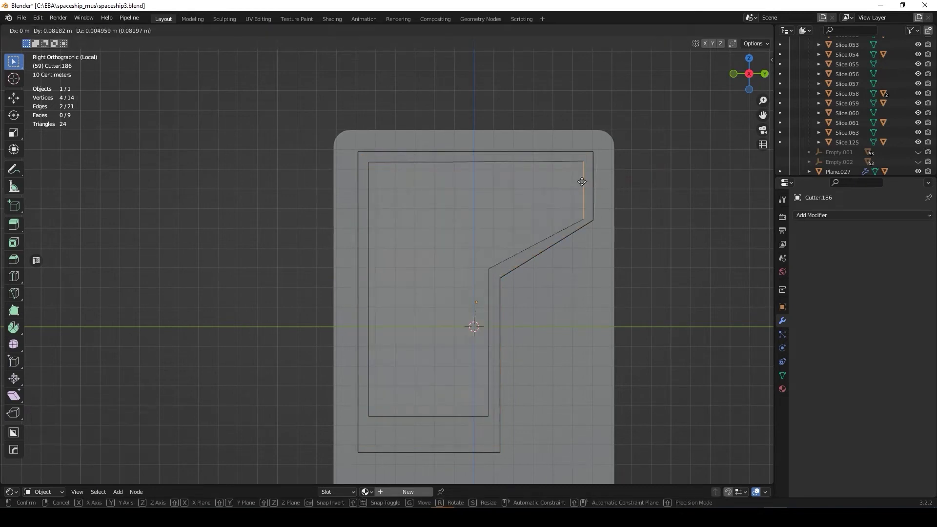
{"action": "left_click", "coordinate": [578, 180]}
{"action": "key", "text": "Tab"}
Step: Apply the inner cutter as a boolean difference and delete the cutter object
{"action": "key", "text": "ctrl+KP_Subtract"}
{"action": "key", "text": "x"}
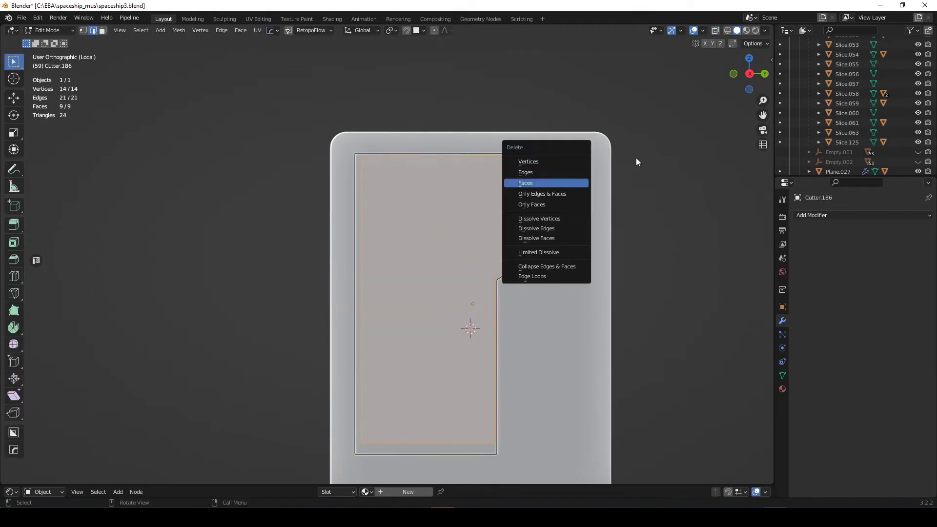
{"action": "left_click", "coordinate": [574, 182]}
{"action": "mouse_move", "coordinate": [623, 227]}
{"action": "middle_mouse_down"}
{"action": "mouse_move", "coordinate": [561, 148]}
{"action": "mouse_move", "coordinate": [437, 204]}
{"action": "middle_mouse_up"}
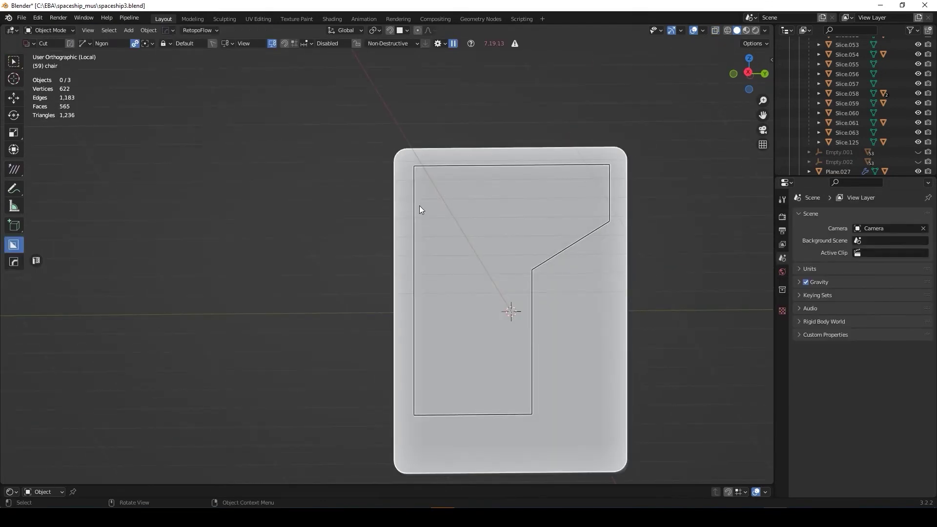
Step: Duplicate the recess cutter and push the copy out along X
{"action": "left_click", "coordinate": [582, 251]}
{"action": "key", "text": "q"}
{"action": "mouse_move", "coordinate": [602, 253]}
{"action": "middle_mouse_down"}
{"action": "mouse_move", "coordinate": [654, 312]}
{"action": "mouse_move", "coordinate": [409, 184]}
{"action": "middle_mouse_up"}
{"action": "key", "text": "shift+d"}
{"action": "key", "text": "x"}
{"action": "left_click", "coordinate": [642, 313]}
Step: Set the duplicate's viewport display to solid geometry
{"action": "middle_click_drag", "start_coordinate": [539, 256], "coordinate": [635, 293]}
{"action": "left_click", "coordinate": [782, 307]}
{"action": "scroll", "coordinate": [827, 415], "scroll_direction": "down", "scroll_amount": 5}
{"action": "left_click", "coordinate": [863, 406]}
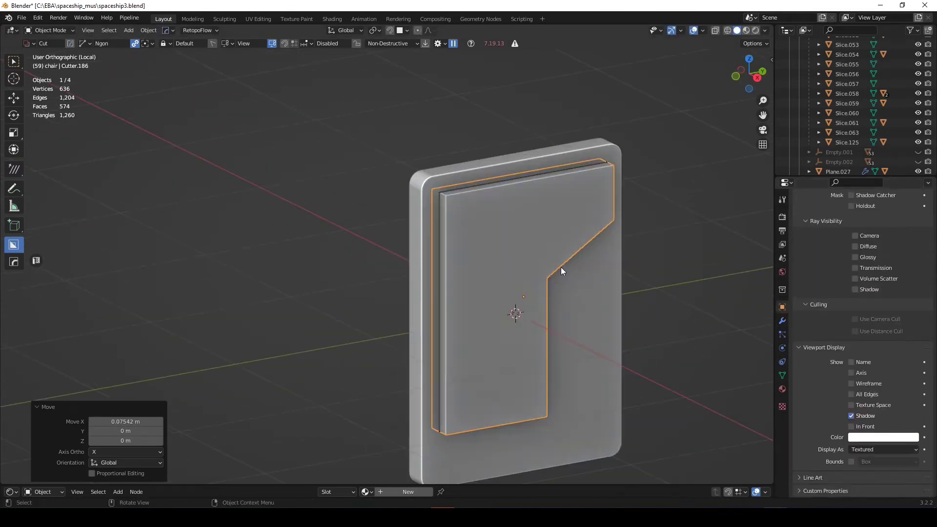
Step: Extrude the duplicate's faces along their normals and scale the extruded outline
{"action": "key", "text": "Tab"}
{"action": "key", "text": "alt+e"}
{"action": "left_click", "coordinate": [515, 212]}
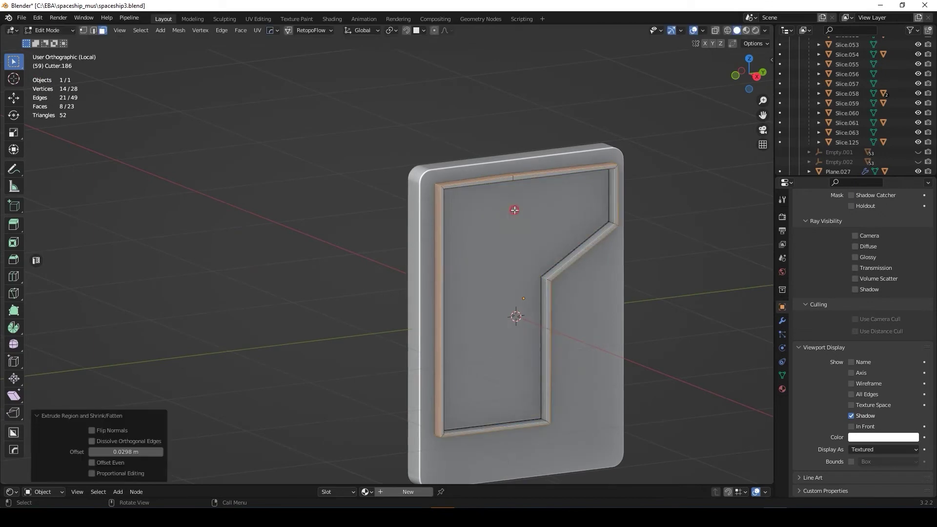
{"action": "middle_click_drag", "start_coordinate": [618, 325], "coordinate": [545, 274]}
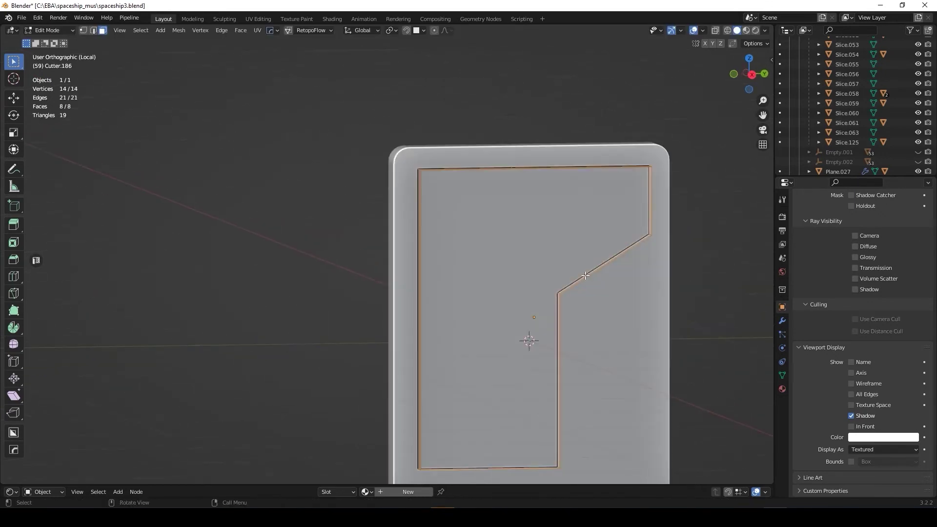
{"action": "key", "text": "e"}
{"action": "left_click", "coordinate": [545, 275]}
{"action": "key", "text": "s"}
{"action": "left_click", "coordinate": [599, 293]}
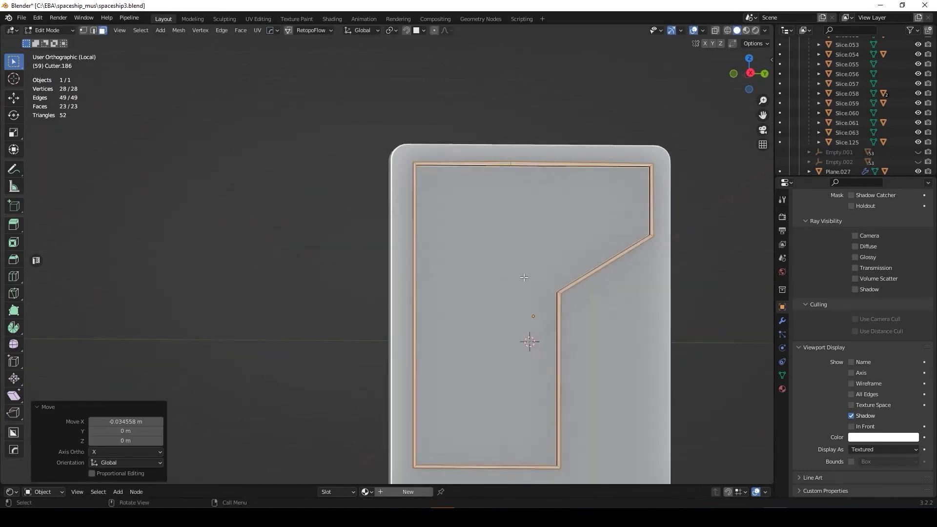
Step: Move the extruded outline along X and leave Edit Mode
{"action": "middle_click_drag", "start_coordinate": [600, 293], "coordinate": [622, 279]}
{"action": "key", "text": "g"}
{"action": "key", "text": "x"}
{"action": "left_click", "coordinate": [624, 271]}
{"action": "key", "text": "Tab"}
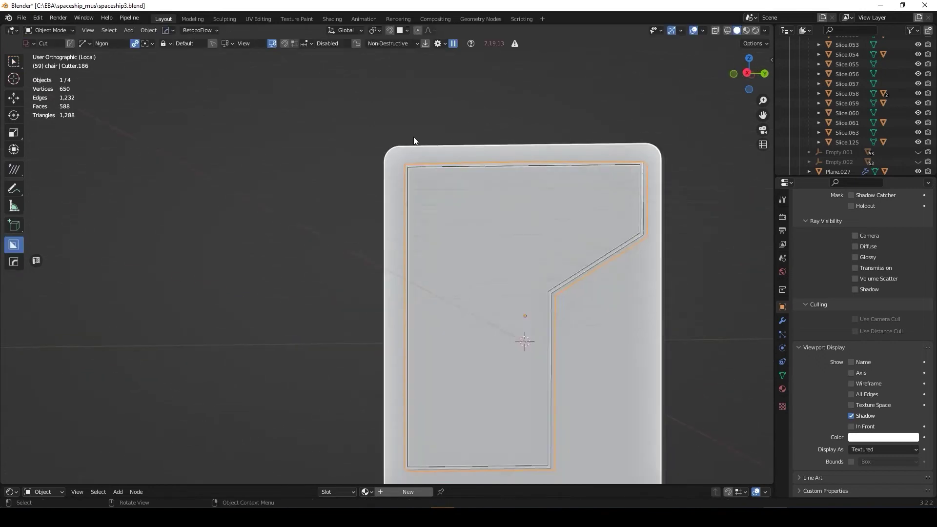
Step: Adjust the plate's bevel and deselect everything
{"action": "scroll", "coordinate": [432, 156], "scroll_direction": "up", "scroll_amount": 4}
{"action": "key", "text": "q"}
{"action": "left_click", "coordinate": [434, 188]}
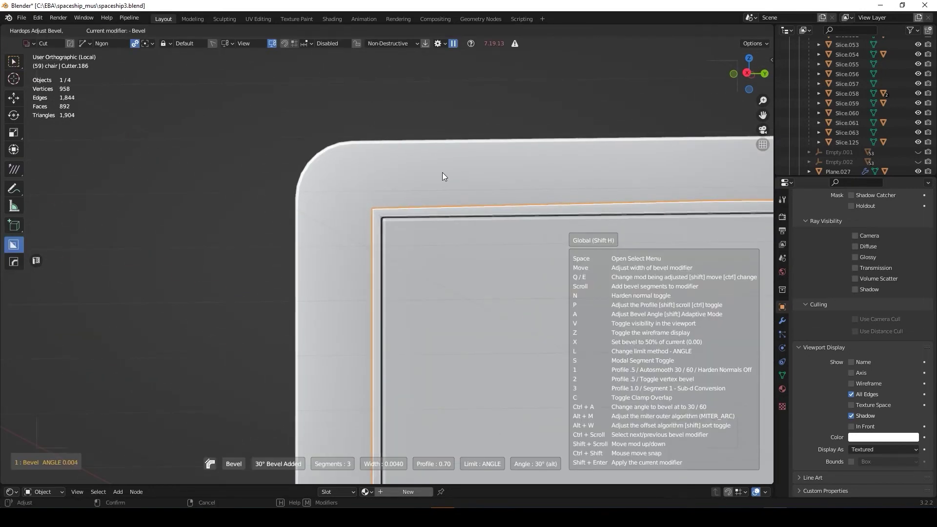
{"action": "left_click", "coordinate": [442, 172]}
{"action": "scroll", "coordinate": [442, 172], "scroll_direction": "down", "scroll_amount": 4}
{"action": "key", "text": "alt+a"}
{"action": "mouse_move", "coordinate": [685, 296]}
{"action": "middle_mouse_down"}
{"action": "mouse_move", "coordinate": [601, 364]}
{"action": "mouse_move", "coordinate": [624, 335]}
{"action": "middle_mouse_up"}
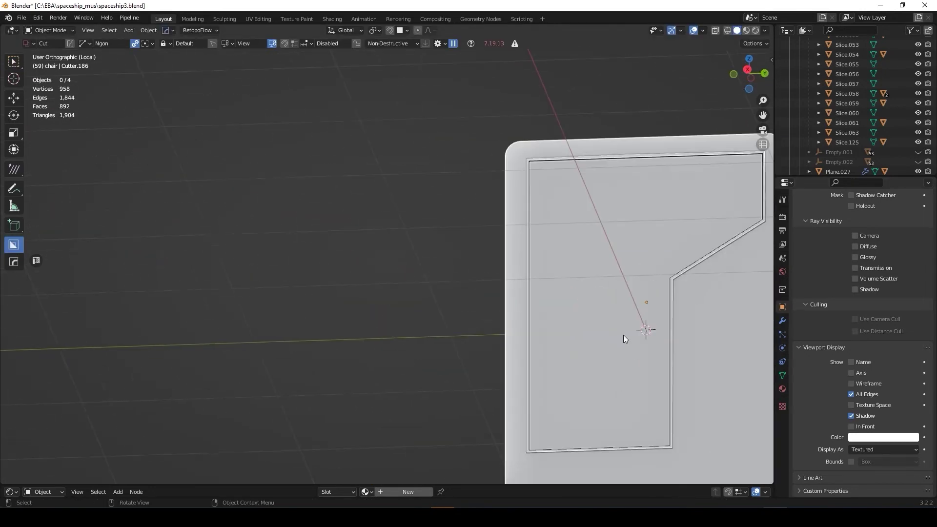
Step: Delete the cutter's faces with Only Faces, leaving an edge outline
{"action": "key", "text": "Tab"}
{"action": "mouse_move", "coordinate": [672, 277]}
{"action": "middle_mouse_down"}
{"action": "mouse_move", "coordinate": [576, 217]}
{"action": "mouse_move", "coordinate": [569, 104]}
{"action": "mouse_move", "coordinate": [561, 113]}
{"action": "mouse_move", "coordinate": [560, 301]}
{"action": "middle_mouse_up"}
{"action": "key", "text": "x"}
{"action": "left_click", "coordinate": [558, 300]}
Step: Shift the whole Cutter.186 outline −0.089252 m along X
{"action": "key", "text": "a"}
{"action": "mouse_move", "coordinate": [533, 189]}
{"action": "middle_mouse_down"}
{"action": "mouse_move", "coordinate": [561, 262]}
{"action": "mouse_move", "coordinate": [495, 209]}
{"action": "mouse_move", "coordinate": [530, 175]}
{"action": "middle_mouse_up"}
{"action": "key", "text": "g"}
{"action": "key", "text": "x"}
{"action": "left_click", "coordinate": [495, 209]}
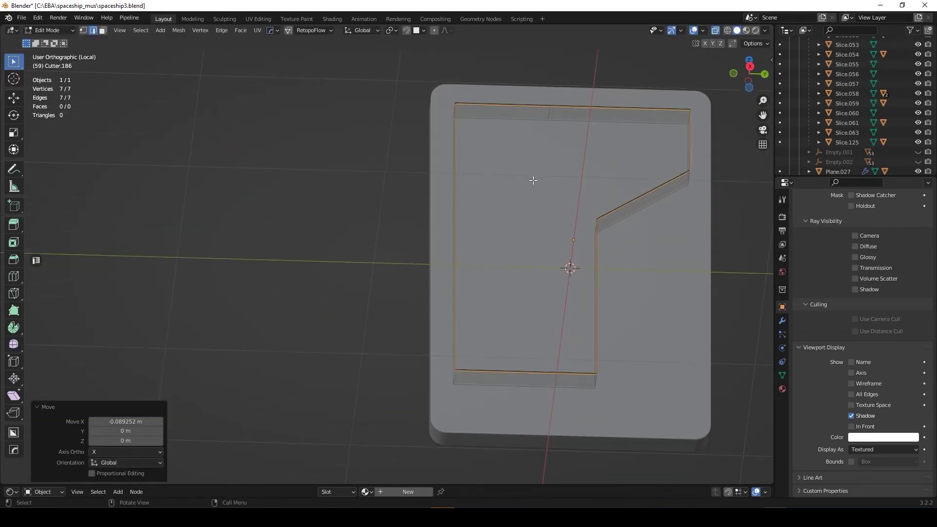
{"action": "scroll", "coordinate": [534, 180], "scroll_direction": "up", "scroll_amount": 2}
{"action": "mouse_move", "coordinate": [628, 310]}
{"action": "middle_mouse_down"}
{"action": "mouse_move", "coordinate": [686, 299]}
{"action": "mouse_move", "coordinate": [487, 132]}
{"action": "mouse_move", "coordinate": [617, 282]}
{"action": "mouse_move", "coordinate": [602, 300]}
{"action": "middle_mouse_up"}
{"action": "key", "text": "Tab"}
{"action": "scroll", "coordinate": [615, 258], "scroll_direction": "down", "scroll_amount": 2}
{"action": "scroll", "coordinate": [824, 166], "scroll_direction": "down", "scroll_amount": 5}
{"action": "scroll", "coordinate": [824, 166], "scroll_direction": "up", "scroll_amount": 8}
{"action": "scroll", "coordinate": [524, 176], "scroll_direction": "up", "scroll_amount": 4}
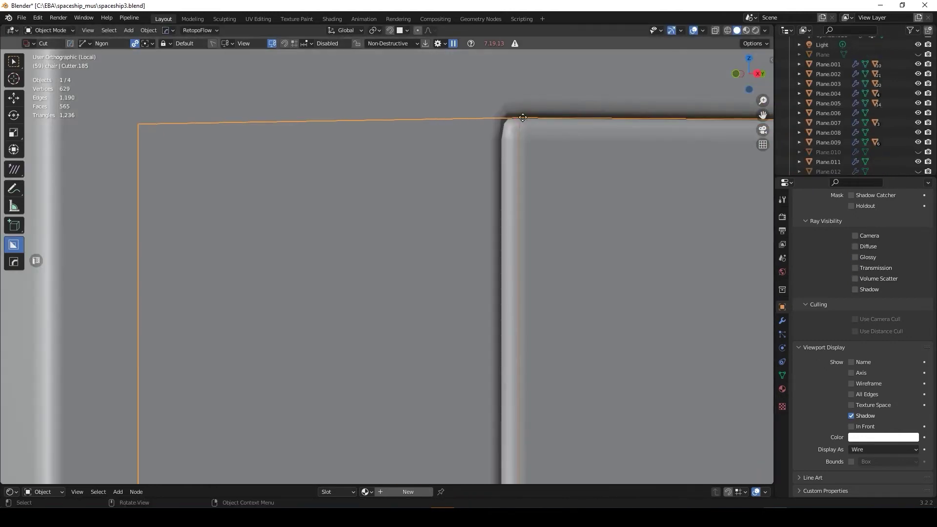
Step: Select the tablet body, cancelling an accidental move
{"action": "scroll", "coordinate": [524, 176], "scroll_direction": "down", "scroll_amount": 3}
{"action": "scroll", "coordinate": [584, 262], "scroll_direction": "up", "scroll_amount": 2}
{"action": "left_click", "coordinate": [461, 338]}
{"action": "scroll", "coordinate": [576, 331], "scroll_direction": "down", "scroll_amount": 3}
{"action": "key", "text": "g"}
{"action": "right_click", "coordinate": [576, 331]}
{"action": "scroll", "coordinate": [632, 324], "scroll_direction": "up", "scroll_amount": 4}
{"action": "scroll", "coordinate": [535, 356], "scroll_direction": "down", "scroll_amount": 4}
{"action": "scroll", "coordinate": [829, 120], "scroll_direction": "down", "scroll_amount": 2}
{"action": "scroll", "coordinate": [488, 274], "scroll_direction": "up", "scroll_amount": 2}
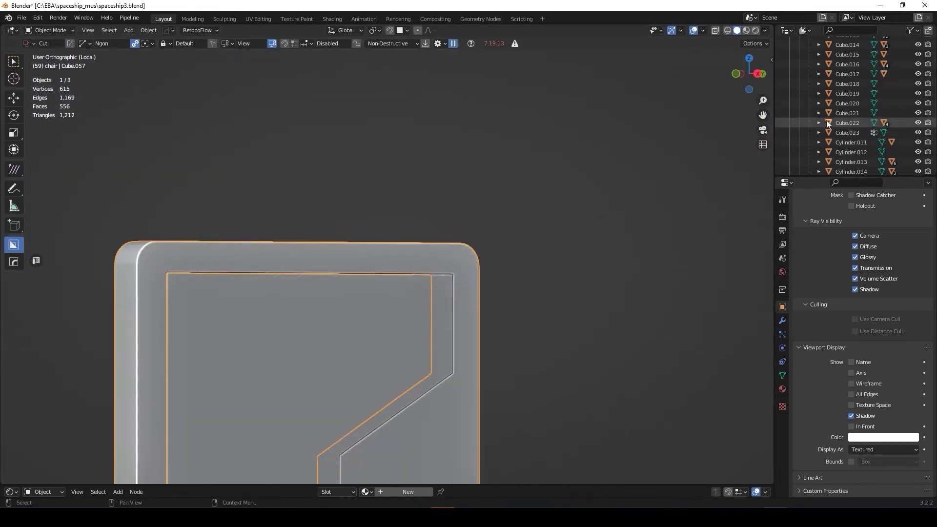
{"action": "scroll", "coordinate": [465, 264], "scroll_direction": "down", "scroll_amount": 2}
{"action": "scroll", "coordinate": [465, 265], "scroll_direction": "up", "scroll_amount": 1}
Step: Reveal the tablet's hidden boolean cutters
{"action": "key", "text": "q"}
{"action": "left_click", "coordinate": [496, 307]}
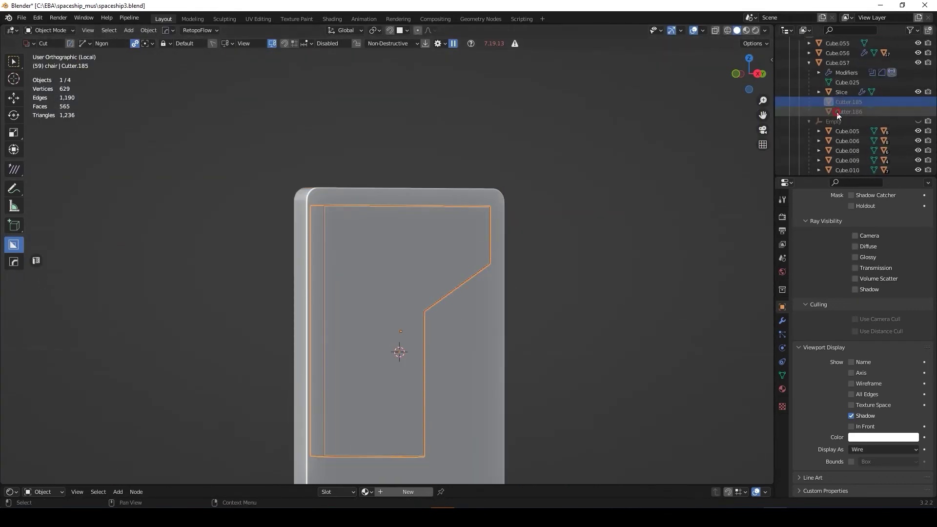
{"action": "scroll", "coordinate": [399, 293], "scroll_direction": "up", "scroll_amount": 2}
{"action": "scroll", "coordinate": [399, 293], "scroll_direction": "down", "scroll_amount": 4}
{"action": "scroll", "coordinate": [868, 106], "scroll_direction": "up", "scroll_amount": 2}
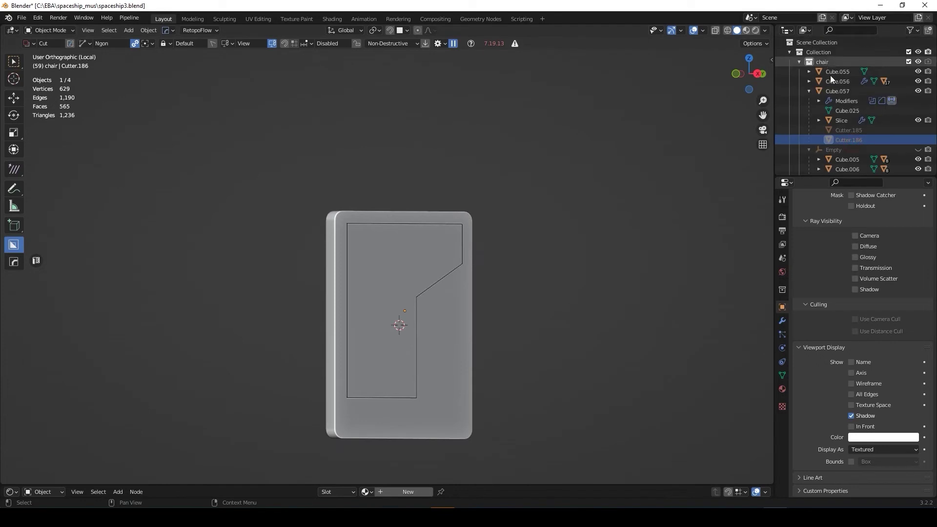
{"action": "left_click_drag", "start_coordinate": [818, 51], "coordinate": [687, 201]}
{"action": "scroll", "coordinate": [863, 119], "scroll_direction": "down", "scroll_amount": 2}
Step: Unparent Cutter.186 with Clear and Keep Transformation, then frame it in Edit Mode
{"action": "key", "text": "alt+p"}
{"action": "left_click", "coordinate": [508, 146]}
{"action": "left_click", "coordinate": [804, 100]}
{"action": "key", "text": "KP_Decimal"}
{"action": "key", "text": "Tab"}
{"action": "middle_click_drag", "start_coordinate": [274, 161], "coordinate": [308, 161]}
{"action": "scroll", "coordinate": [308, 161], "scroll_direction": "up", "scroll_amount": 2}
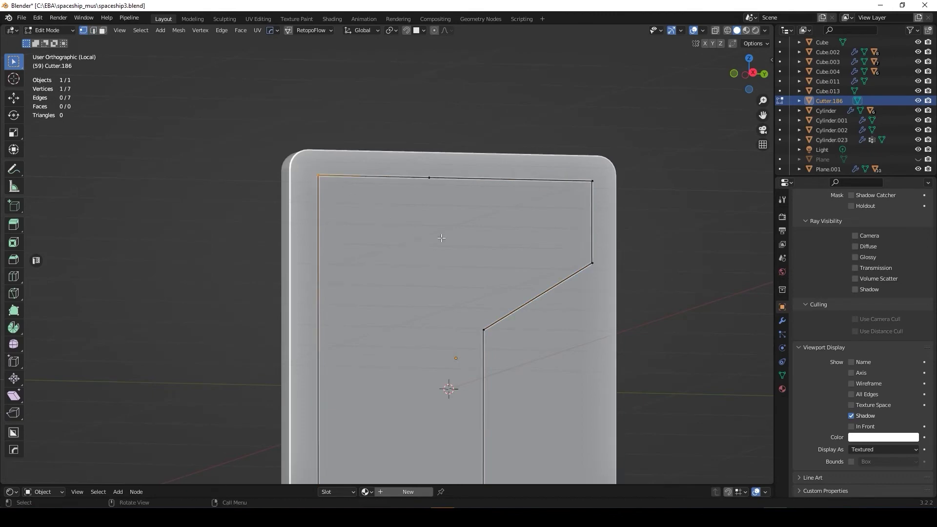
Step: Round the outline corners, enlarge the outline slightly and squash it vertically
{"action": "scroll", "coordinate": [442, 238], "scroll_direction": "down", "scroll_amount": 3}
{"action": "middle_click_drag", "start_coordinate": [442, 238], "coordinate": [551, 187]}
{"action": "key", "text": "Escape"}
{"action": "key", "text": "a"}
{"action": "key", "text": "s"}
{"action": "scroll", "coordinate": [520, 308], "scroll_direction": "up", "scroll_amount": 2}
{"action": "key", "text": "s"}
{"action": "left_click", "coordinate": [517, 317]}
{"action": "key", "text": "g"}
{"action": "left_click", "coordinate": [564, 301]}
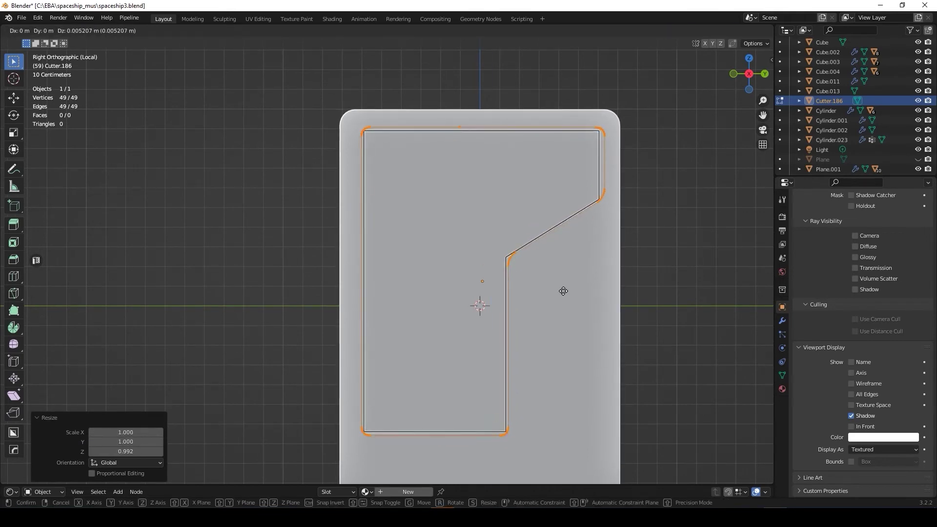
Step: Lower the right-side and diagonal vertices of the outline
{"action": "key", "text": "Escape"}
{"action": "scroll", "coordinate": [564, 291], "scroll_direction": "up", "scroll_amount": 2}
{"action": "left_click", "coordinate": [365, 113]}
{"action": "key", "text": "g"}
{"action": "left_click", "coordinate": [449, 197]}
Step: Reposition the right vertical edge and shift the left edge further left
{"action": "scroll", "coordinate": [448, 197], "scroll_direction": "down", "scroll_amount": 1}
{"action": "left_click_drag", "start_coordinate": [488, 205], "coordinate": [527, 435]}
{"action": "key", "text": "g"}
{"action": "left_click", "coordinate": [527, 435]}
{"action": "left_click_drag", "start_coordinate": [316, 56], "coordinate": [342, 435]}
{"action": "key", "text": "g"}
{"action": "left_click", "coordinate": [417, 427]}
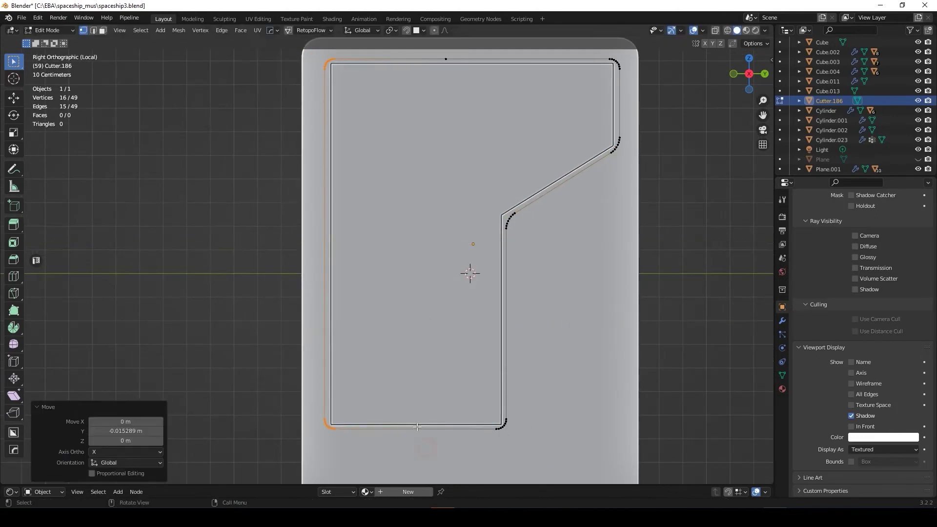
Step: Convert the outline to a curve with 0.013 m bevel depth
{"action": "key", "text": "Tab"}
{"action": "scroll", "coordinate": [417, 426], "scroll_direction": "down", "scroll_amount": 1}
{"action": "right_click", "coordinate": [534, 231]}
{"action": "left_click", "coordinate": [576, 240]}
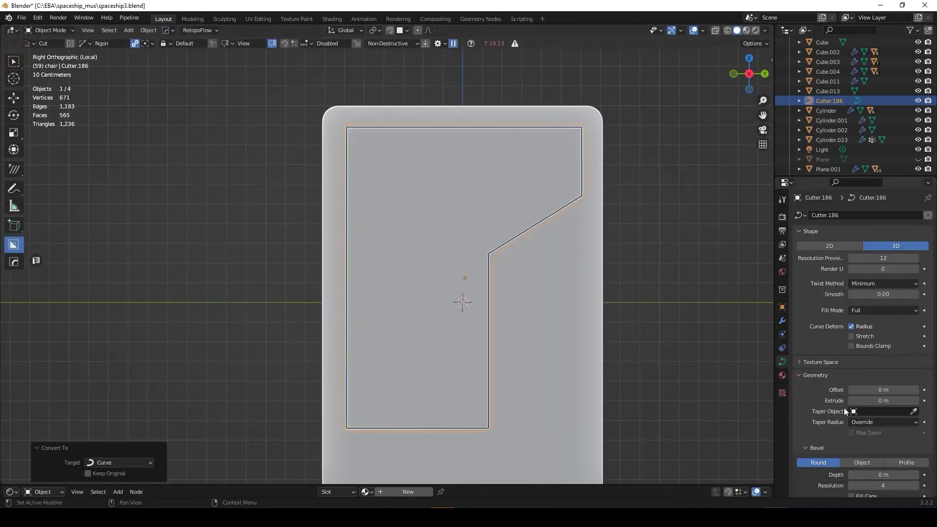
{"action": "left_click_drag", "start_coordinate": [869, 475], "coordinate": [903, 475]}
Step: Reselect the tube curve from an angled view and begin a slot cut on the tablet
{"action": "middle_click_drag", "start_coordinate": [610, 293], "coordinate": [658, 230]}
{"action": "scroll", "coordinate": [622, 171], "scroll_direction": "up", "scroll_amount": 4}
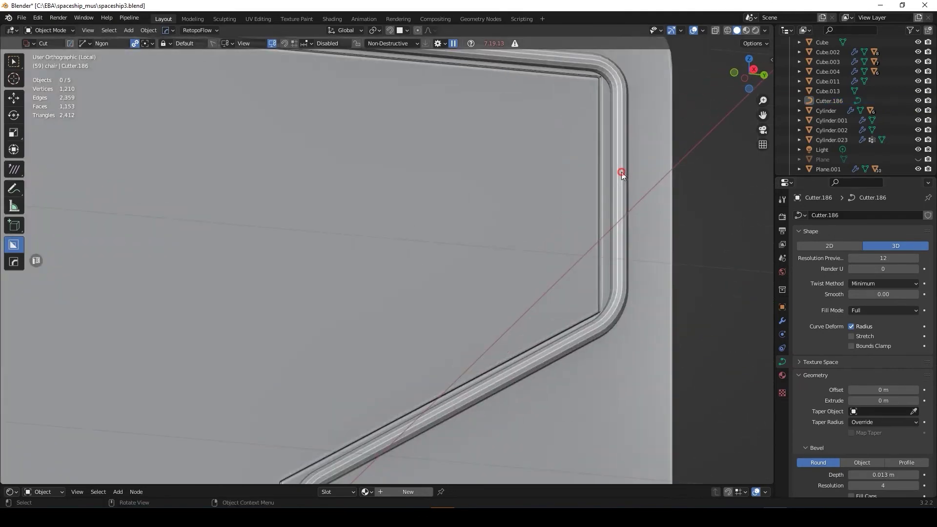
{"action": "scroll", "coordinate": [622, 172], "scroll_direction": "down", "scroll_amount": 4}
{"action": "left_click", "coordinate": [617, 172]}
{"action": "scroll", "coordinate": [917, 450], "scroll_direction": "down", "scroll_amount": 2}
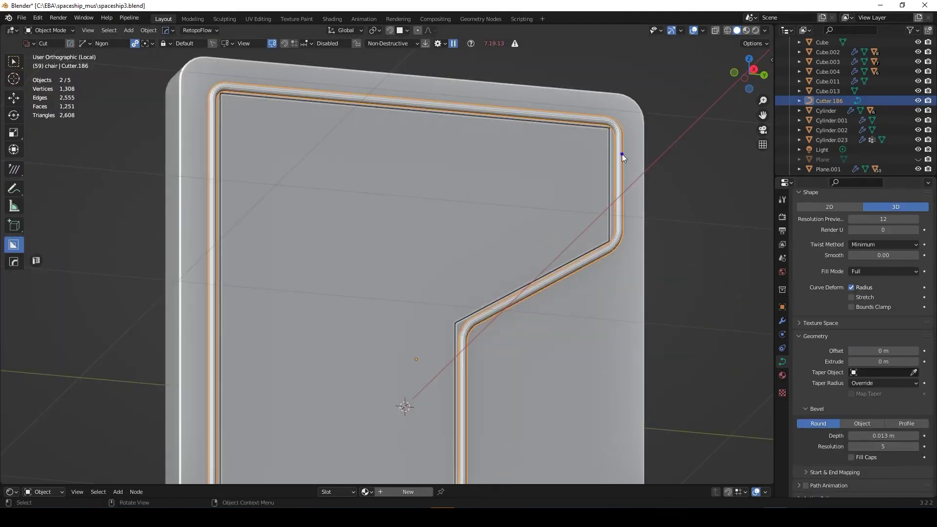
{"action": "scroll", "coordinate": [619, 169], "scroll_direction": "up", "scroll_amount": 4}
{"action": "scroll", "coordinate": [620, 136], "scroll_direction": "down", "scroll_amount": 4}
{"action": "right_click", "coordinate": [615, 122]}
{"action": "left_click", "coordinate": [571, 199]}
{"action": "scroll", "coordinate": [637, 153], "scroll_direction": "up", "scroll_amount": 4}
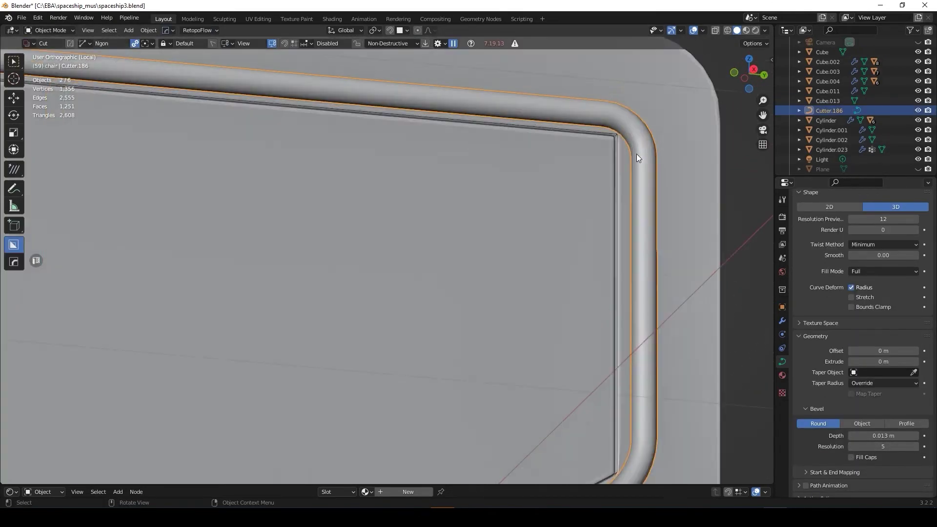
{"action": "scroll", "coordinate": [637, 153], "scroll_direction": "down", "scroll_amount": 4}
{"action": "left_click", "coordinate": [506, 233]}
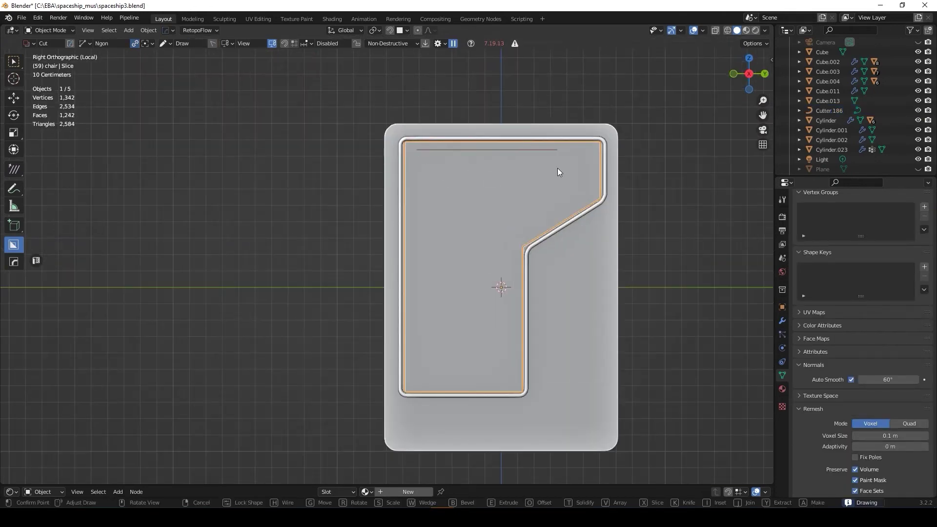
Step: Cut a long rounded slot across the top of the recess
{"action": "left_click_drag", "start_coordinate": [418, 153], "coordinate": [593, 177]}
{"action": "left_click", "coordinate": [606, 174]}
{"action": "key", "text": "Home"}
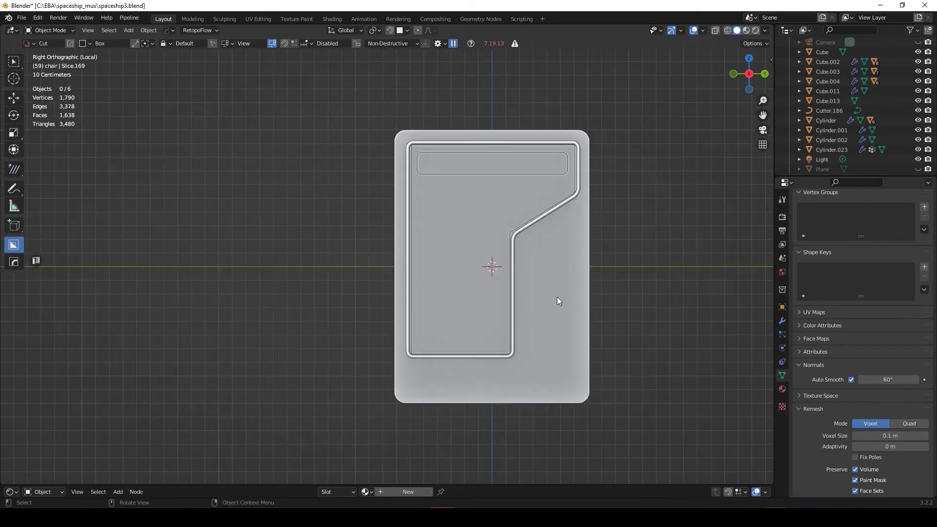
Step: Add three stacked rectangular slot cuts and reposition them along Z and Y
{"action": "key", "text": "v"}
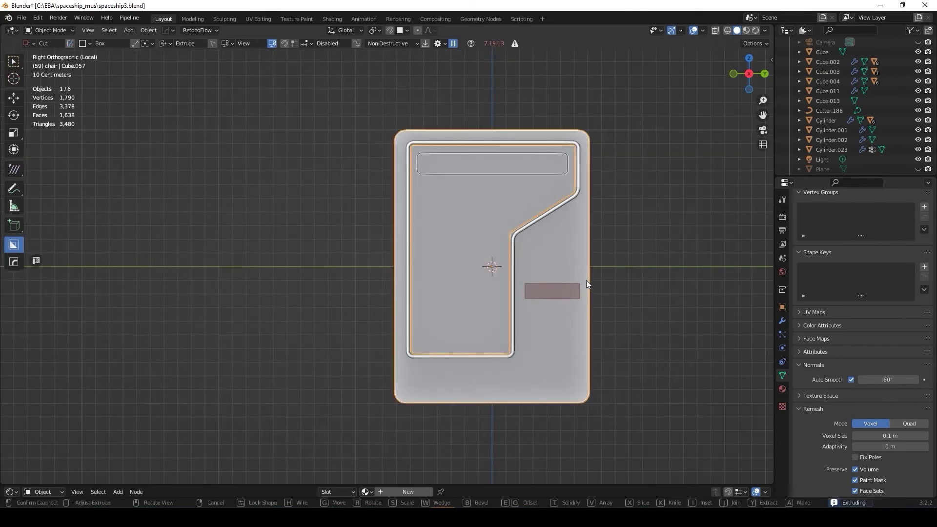
{"action": "left_click", "coordinate": [620, 318]}
{"action": "scroll", "coordinate": [542, 342], "scroll_direction": "up", "scroll_amount": 4}
{"action": "key", "text": "g"}
{"action": "key", "text": "z"}
{"action": "left_click", "coordinate": [683, 241]}
{"action": "key", "text": "g"}
{"action": "key", "text": "y"}
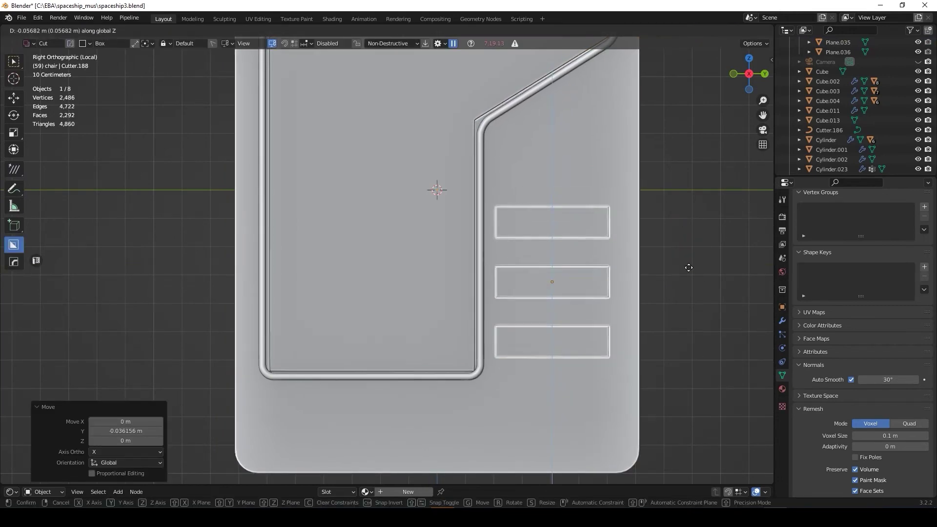
{"action": "left_click", "coordinate": [688, 267]}
{"action": "left_click", "coordinate": [677, 282]}
{"action": "scroll", "coordinate": [582, 226], "scroll_direction": "down", "scroll_amount": 5}
{"action": "scroll", "coordinate": [540, 288], "scroll_direction": "up", "scroll_amount": 2}
Step: Switch the cut shape to circle, then add a cylinder rotated 90° about Y
{"action": "key", "text": "d"}
{"action": "left_click", "coordinate": [635, 232]}
{"action": "key", "text": "shift+a"}
{"action": "left_click", "coordinate": [654, 280]}
{"action": "middle_click_drag", "start_coordinate": [654, 280], "coordinate": [649, 265]}
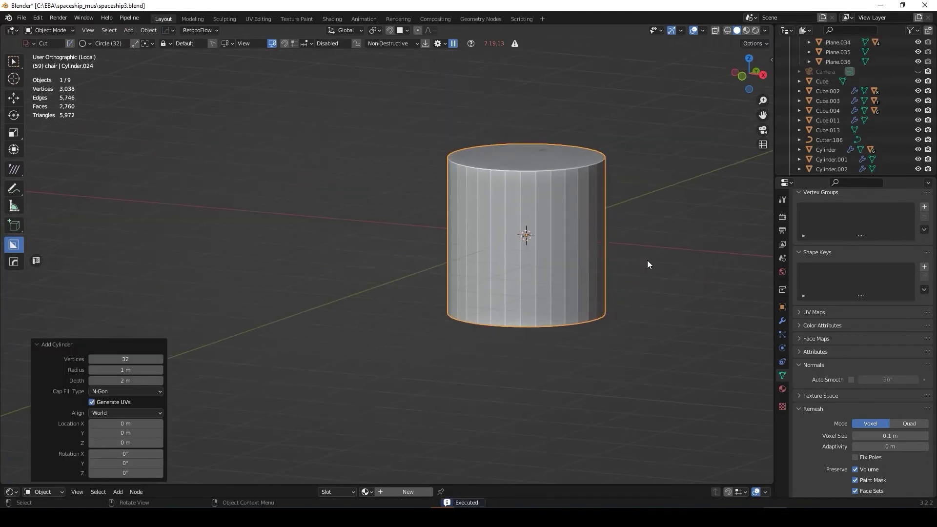
{"action": "key", "text": "s"}
{"action": "key", "text": "Tab"}
{"action": "key", "text": "r"}
{"action": "key", "text": "y"}
{"action": "key", "text": "9"}
{"action": "key", "text": "0"}
{"action": "key", "text": "Return"}
Step: In side view, scale the cylinder to 1.48 and move it into the lower recess
{"action": "scroll", "coordinate": [558, 194], "scroll_direction": "up", "scroll_amount": 3}
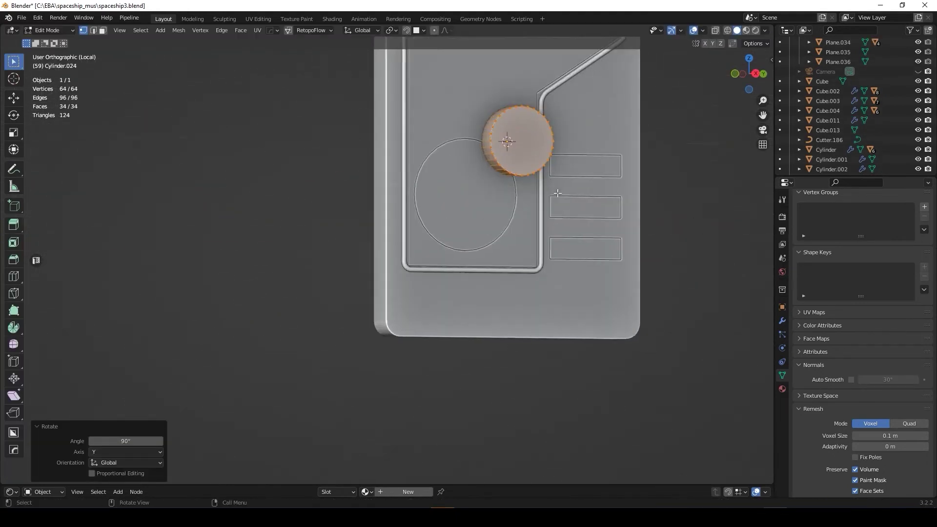
{"action": "key", "text": "KP_3"}
{"action": "key", "text": "s"}
{"action": "left_click", "coordinate": [525, 203]}
{"action": "scroll", "coordinate": [478, 176], "scroll_direction": "up", "scroll_amount": 3}
{"action": "key", "text": "g"}
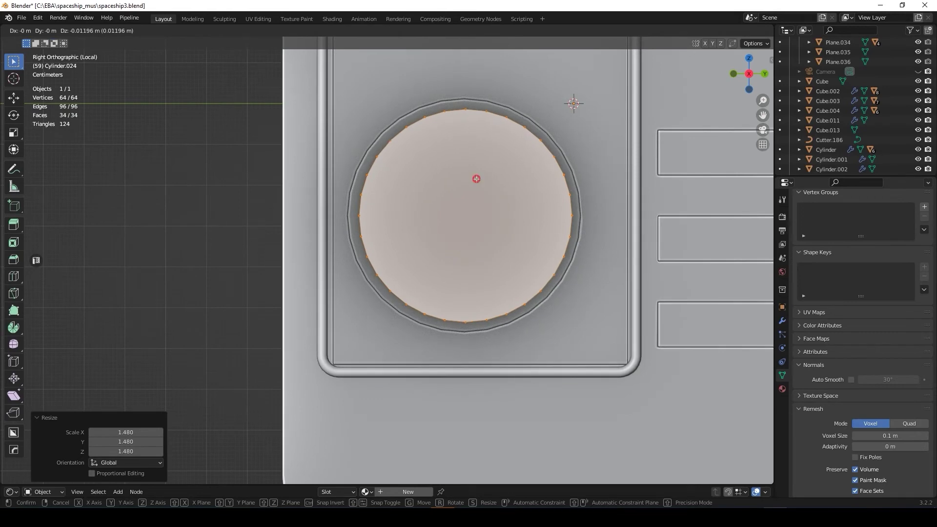
{"action": "left_click", "coordinate": [476, 179]}
Step: Extrude the cylinder's front face outward to form the knob
{"action": "middle_click_drag", "start_coordinate": [476, 179], "coordinate": [508, 220]}
{"action": "left_click", "coordinate": [529, 237]}
{"action": "key", "text": "e"}
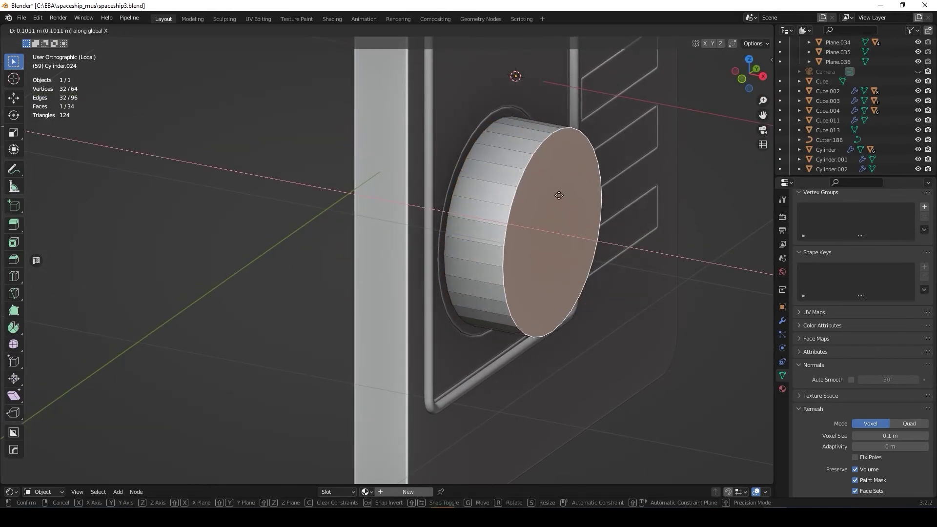
{"action": "left_click", "coordinate": [546, 195]}
{"action": "key", "text": "Tab"}
Step: Add a rounded HardOps bevel to the knob
{"action": "key", "text": "ctrl+b"}
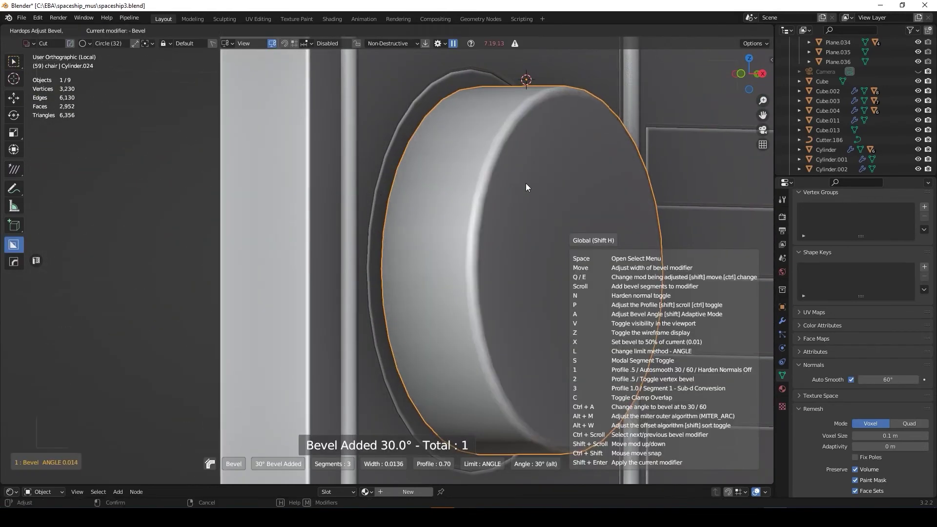
{"action": "scroll", "coordinate": [478, 208], "scroll_direction": "down", "scroll_amount": 4}
{"action": "scroll", "coordinate": [478, 208], "scroll_direction": "up", "scroll_amount": 3}
{"action": "middle_click_drag", "start_coordinate": [413, 204], "coordinate": [452, 186]}
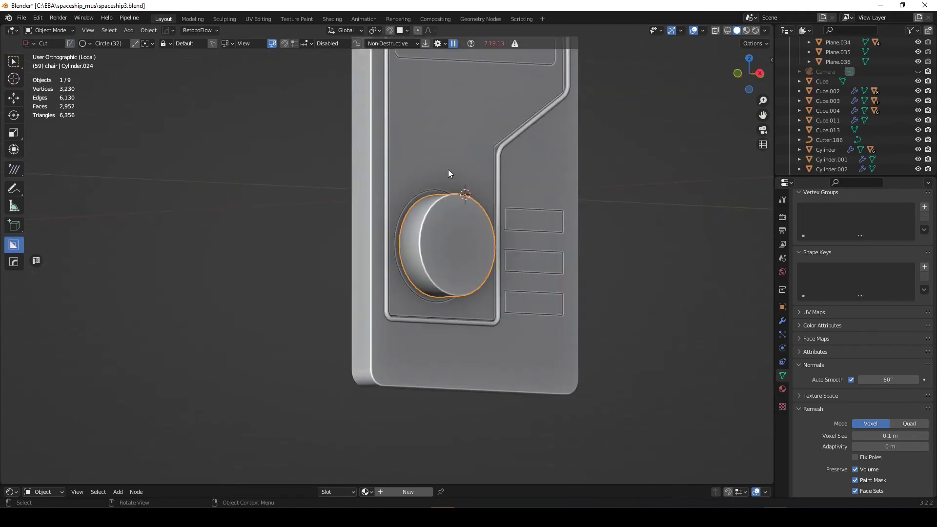
Step: Cut a circular hole into the knob face from the side view
{"action": "key", "text": "shift+d"}
{"action": "key", "text": "Escape"}
{"action": "key", "text": "KP_3"}
{"action": "scroll", "coordinate": [446, 271], "scroll_direction": "up", "scroll_amount": 3}
{"action": "left_click_drag", "start_coordinate": [448, 271], "coordinate": [502, 298]}
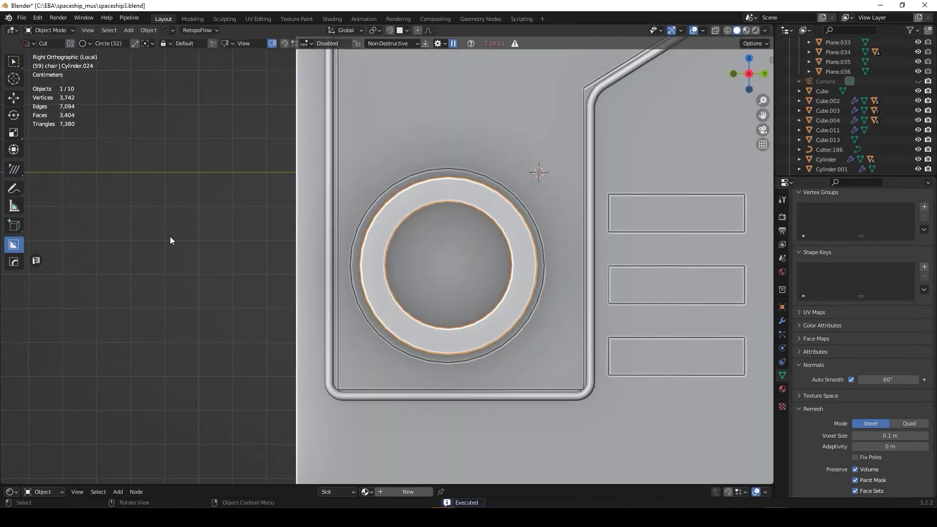
{"action": "middle_click_drag", "start_coordinate": [170, 241], "coordinate": [488, 244]}
Step: Shrink the knob's inner cap to 0.711
{"action": "key", "text": "Tab"}
{"action": "key", "text": "s"}
{"action": "left_click", "coordinate": [523, 209]}
{"action": "scroll", "coordinate": [523, 209], "scroll_direction": "down", "scroll_amount": 2}
{"action": "key", "text": "i"}
{"action": "key", "text": "Tab"}
Step: Orbit around the tablet to inspect the knob and select its inner cut
{"action": "scroll", "coordinate": [467, 172], "scroll_direction": "down", "scroll_amount": 4}
{"action": "middle_click_drag", "start_coordinate": [467, 171], "coordinate": [456, 252]}
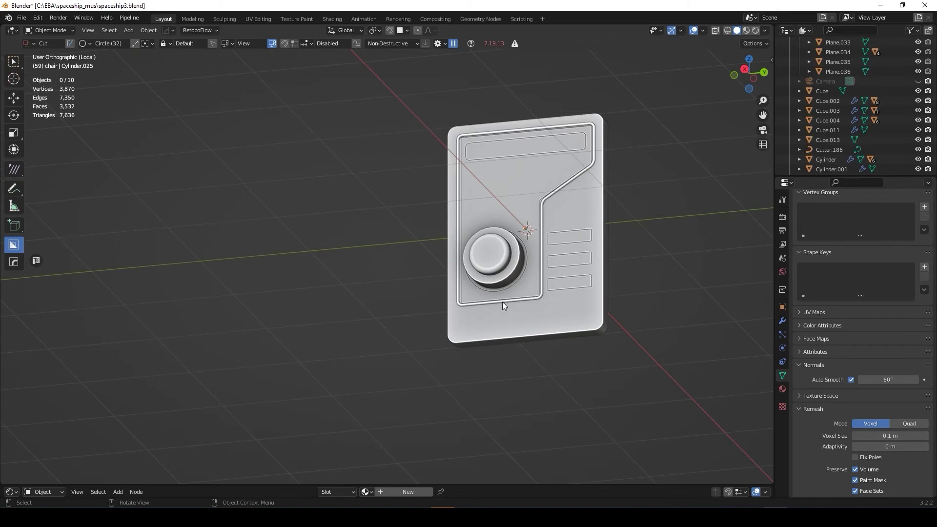
{"action": "mouse_move", "coordinate": [458, 311]}
{"action": "middle_mouse_down"}
{"action": "mouse_move", "coordinate": [515, 299]}
{"action": "mouse_move", "coordinate": [536, 266]}
{"action": "mouse_move", "coordinate": [508, 322]}
{"action": "middle_mouse_up"}
{"action": "scroll", "coordinate": [514, 300], "scroll_direction": "up", "scroll_amount": 4}
{"action": "scroll", "coordinate": [536, 266], "scroll_direction": "down", "scroll_amount": 3}
{"action": "left_click", "coordinate": [605, 330]}
{"action": "mouse_move", "coordinate": [605, 329]}
{"action": "middle_mouse_down"}
{"action": "mouse_move", "coordinate": [636, 332]}
{"action": "mouse_move", "coordinate": [511, 317]}
{"action": "middle_mouse_up"}
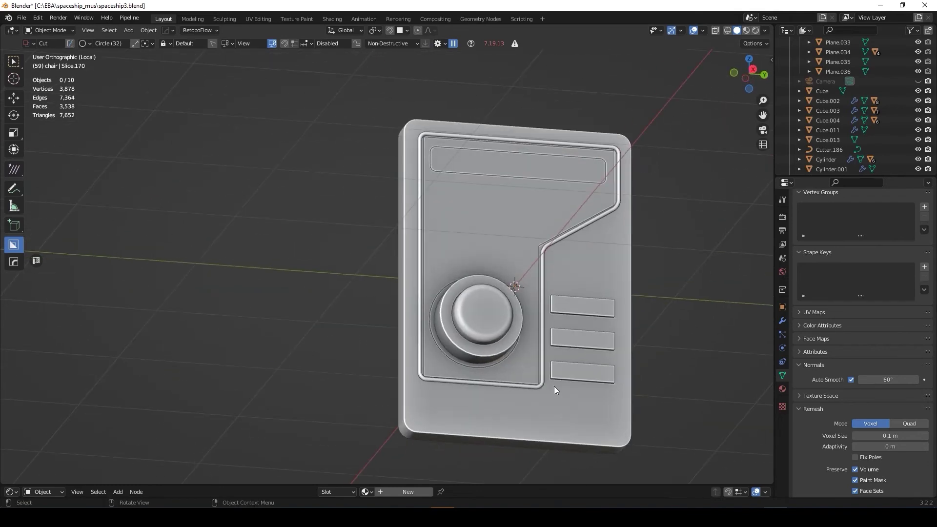
{"action": "key", "text": "shift+a"}
Step: Add a new cylinder rotated 90° about Y
{"action": "left_click", "coordinate": [601, 115]}
{"action": "key", "text": "r"}
{"action": "key", "text": "y"}
{"action": "key", "text": "9"}
{"action": "key", "text": "0"}
{"action": "left_click", "coordinate": [613, 265]}
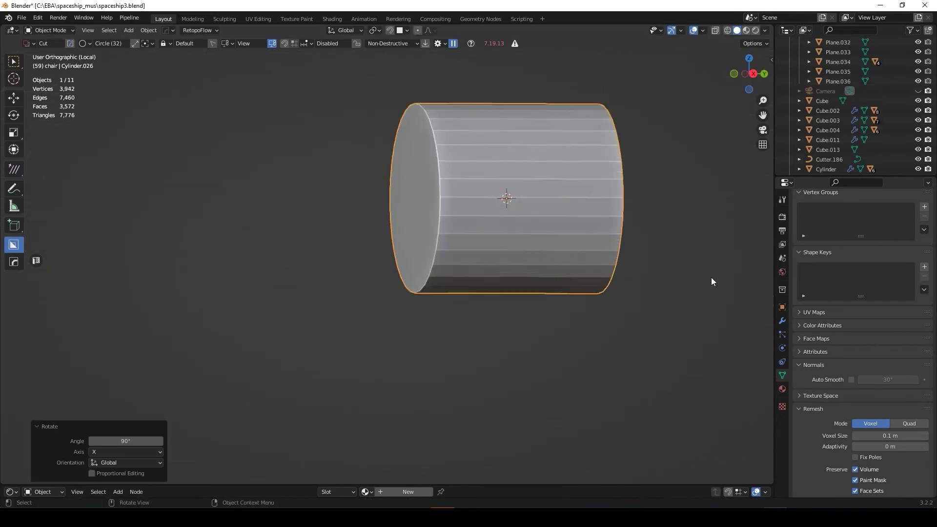
{"action": "key", "text": "KP_Divide"}
{"action": "scroll", "coordinate": [520, 196], "scroll_direction": "up", "scroll_amount": 3}
Step: Scale the cylinder, lower it along Z, and stretch it along Y
{"action": "key", "text": "Tab"}
{"action": "key", "text": "s"}
{"action": "left_click", "coordinate": [565, 273]}
{"action": "mouse_move", "coordinate": [565, 273]}
{"action": "middle_mouse_down"}
{"action": "mouse_move", "coordinate": [623, 288]}
{"action": "mouse_move", "coordinate": [342, 317]}
{"action": "middle_mouse_up"}
{"action": "key", "text": "g"}
{"action": "key", "text": "z"}
{"action": "left_click", "coordinate": [642, 289]}
{"action": "key", "text": "s"}
{"action": "key", "text": "y"}
{"action": "left_click", "coordinate": [262, 344]}
{"action": "key", "text": "Tab"}
Step: Add a HardOps bevel to the tablet's edges
{"action": "middle_click_drag", "start_coordinate": [174, 299], "coordinate": [481, 247]}
{"action": "key", "text": "q"}
{"action": "left_click", "coordinate": [481, 247]}
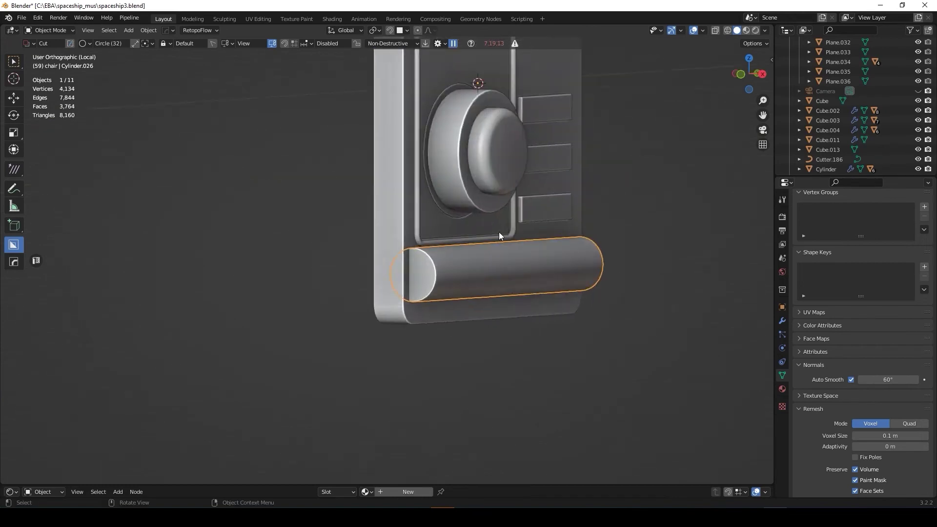
{"action": "key", "text": "KP_1"}
Step: Draw a BoxCutter cylinder along the tablet's lower edge from the front view
{"action": "left_click_drag", "start_coordinate": [498, 296], "coordinate": [502, 351]}
{"action": "key", "text": "Escape"}
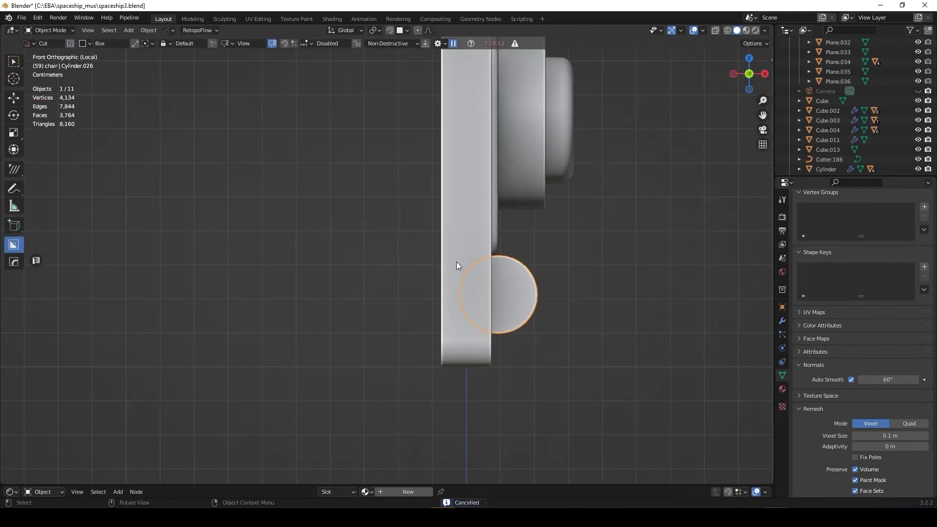
{"action": "left_click", "coordinate": [537, 356]}
{"action": "middle_click_drag", "start_coordinate": [538, 356], "coordinate": [424, 286]}
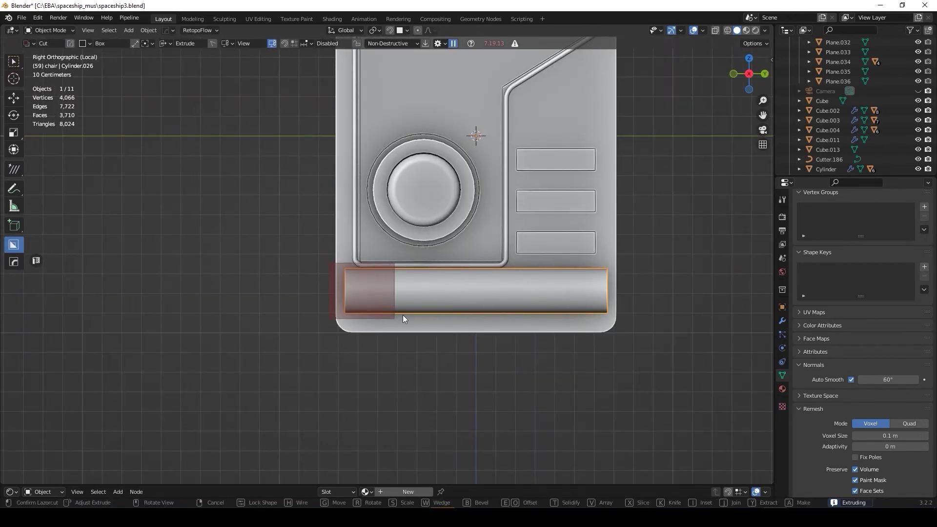
Step: Add six even loop cuts across the roller and bevel the new loops
{"action": "key", "text": "Escape"}
{"action": "key", "text": "Tab"}
{"action": "scroll", "coordinate": [446, 293], "scroll_direction": "up", "scroll_amount": 1}
{"action": "left_click", "coordinate": [433, 273]}
{"action": "right_click", "coordinate": [433, 273]}
{"action": "key", "text": "ctrl+b"}
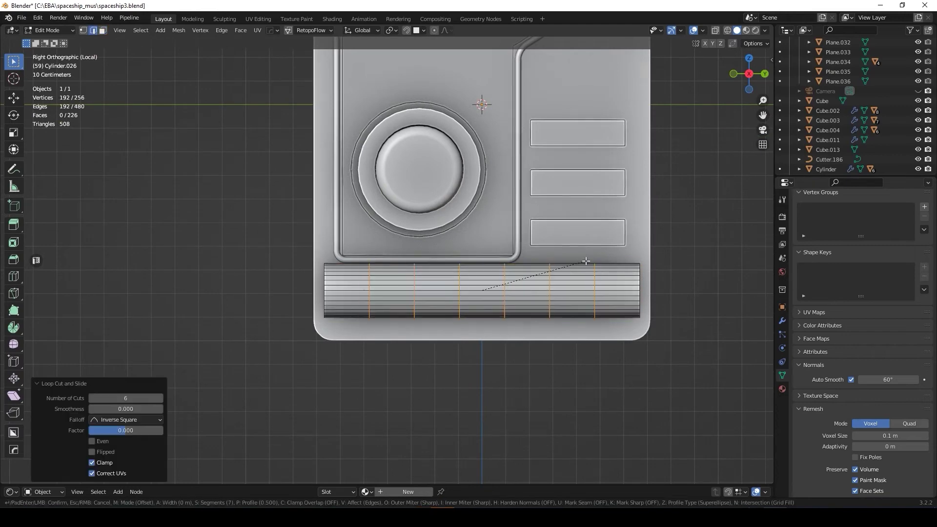
{"action": "left_click", "coordinate": [583, 262]}
Step: Extrude face strips along normals to groove the roller into segments
{"action": "key", "text": "alt+e"}
{"action": "left_click", "coordinate": [537, 259]}
{"action": "left_click", "coordinate": [537, 259]}
{"action": "middle_click_drag", "start_coordinate": [537, 259], "coordinate": [415, 281]}
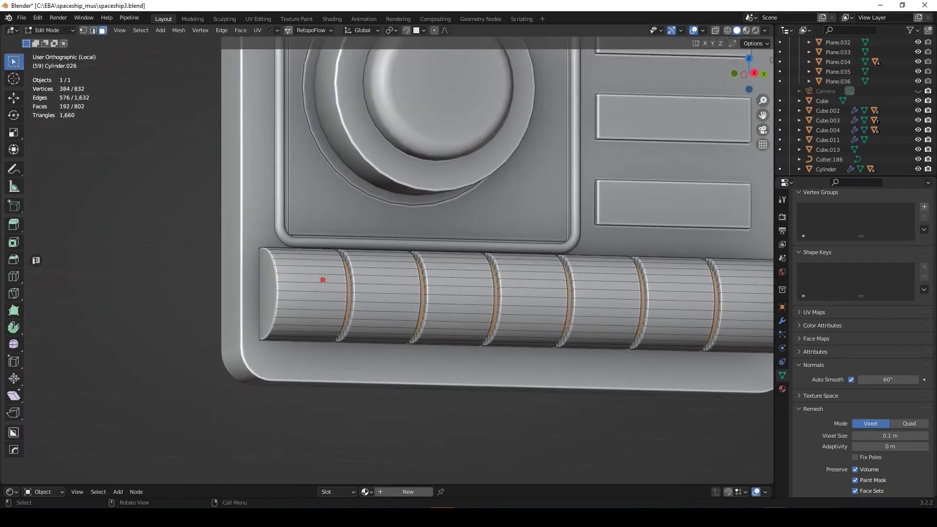
{"action": "left_click", "coordinate": [415, 281]}
{"action": "key", "text": "alt+e"}
{"action": "left_click", "coordinate": [627, 284]}
{"action": "middle_click_drag", "start_coordinate": [627, 284], "coordinate": [596, 266]}
Step: Change the scaling pivot and scale the extruded faces
{"action": "left_click", "coordinate": [389, 30]}
{"action": "left_click", "coordinate": [415, 64]}
{"action": "key", "text": "s"}
{"action": "left_click", "coordinate": [554, 234]}
{"action": "key", "text": "Tab"}
{"action": "scroll", "coordinate": [554, 234], "scroll_direction": "down", "scroll_amount": 5}
{"action": "mouse_move", "coordinate": [518, 229]}
{"action": "middle_mouse_down"}
{"action": "mouse_move", "coordinate": [463, 268]}
{"action": "mouse_move", "coordinate": [602, 277]}
{"action": "middle_mouse_up"}
Step: Exit local view to show the tablet back in the full cockpit
{"action": "key", "text": "KP_1"}
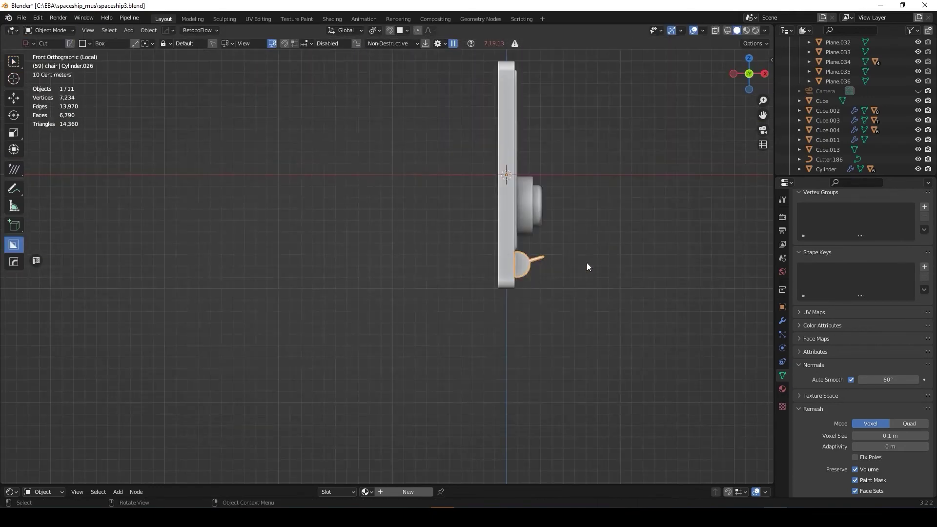
{"action": "key", "text": "KP_3"}
{"action": "key", "text": "a"}
{"action": "key", "text": "w"}
{"action": "key", "text": "KP_Divide"}
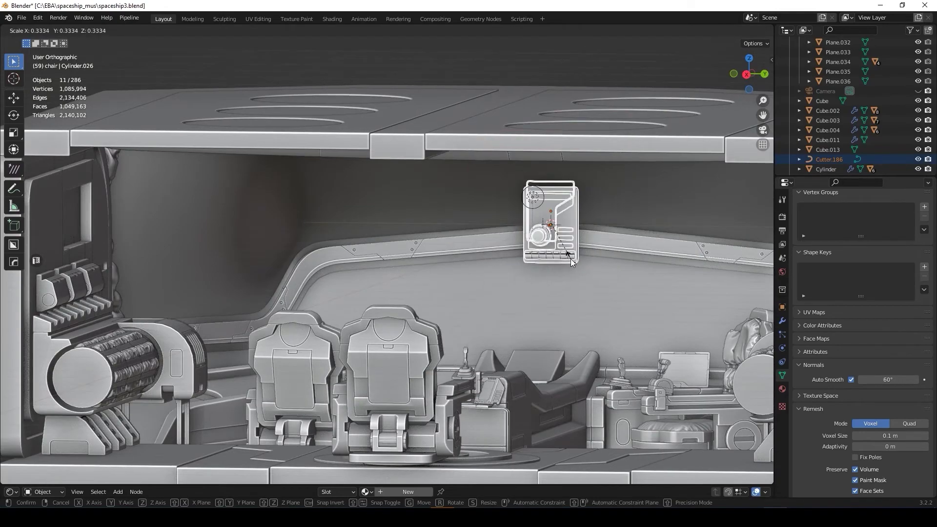
Step: Shrink the tablet to about a third and move it onto the central console
{"action": "middle_click_drag", "start_coordinate": [644, 290], "coordinate": [537, 273]}
{"action": "middle_click_drag", "start_coordinate": [578, 251], "coordinate": [554, 229]}
{"action": "scroll", "coordinate": [488, 278], "scroll_direction": "up", "scroll_amount": 5}
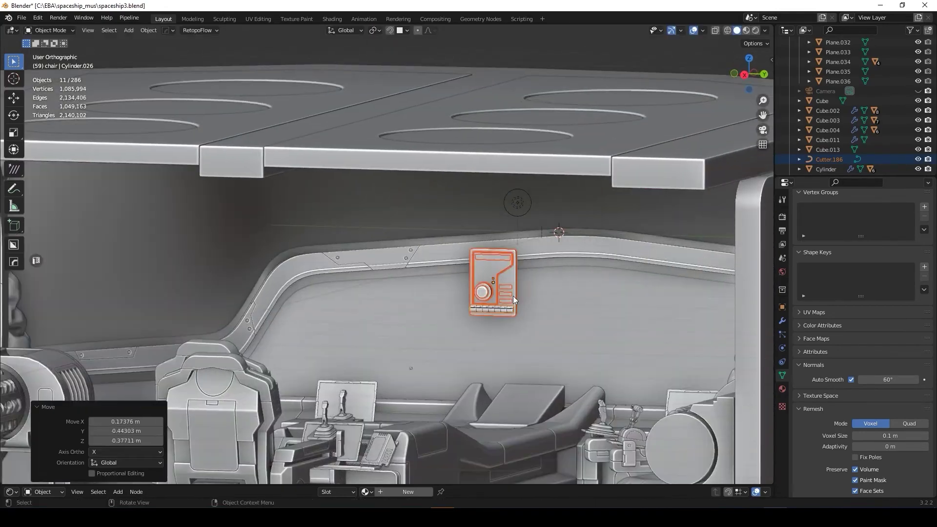
{"action": "scroll", "coordinate": [488, 278], "scroll_direction": "down", "scroll_amount": 6}
{"action": "left_click", "coordinate": [763, 144]}
{"action": "left_click_drag", "start_coordinate": [457, 288], "coordinate": [461, 284]}
{"action": "middle_click_drag", "start_coordinate": [462, 284], "coordinate": [342, 274]}
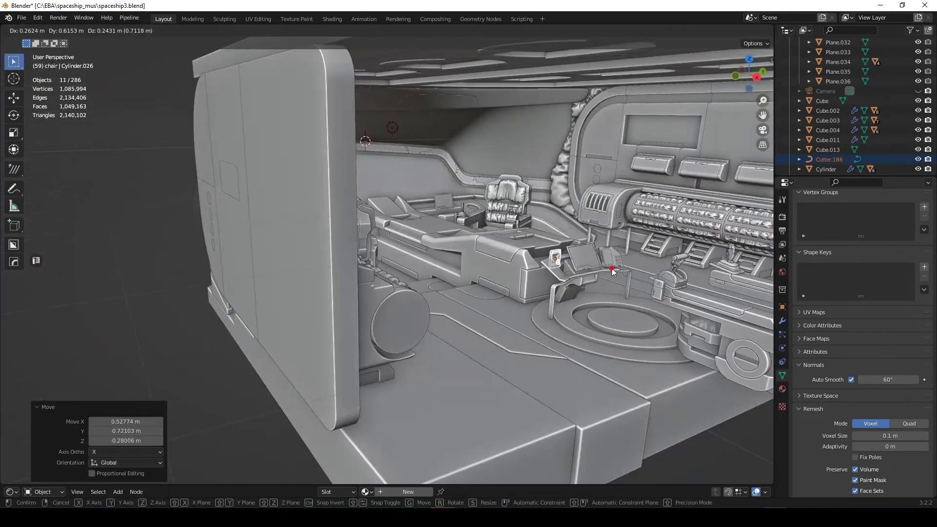
{"action": "scroll", "coordinate": [490, 236], "scroll_direction": "up", "scroll_amount": 6}
{"action": "mouse_move", "coordinate": [489, 237]}
{"action": "middle_mouse_down"}
{"action": "mouse_move", "coordinate": [390, 244]}
{"action": "mouse_move", "coordinate": [293, 274]}
{"action": "mouse_move", "coordinate": [409, 215]}
{"action": "middle_mouse_up"}
Step: Settle the tablet's position and rotate it 14° about Z
{"action": "key", "text": "g"}
{"action": "left_click", "coordinate": [342, 254]}
{"action": "type", "text": "rz14"}
{"action": "key", "text": "Return"}
Step: Nudge and slightly rotate the tablet, then view through the scene camera
{"action": "key", "text": "g"}
{"action": "left_click", "coordinate": [265, 256]}
{"action": "mouse_move", "coordinate": [266, 256]}
{"action": "middle_mouse_down"}
{"action": "mouse_move", "coordinate": [198, 260]}
{"action": "mouse_move", "coordinate": [371, 349]}
{"action": "mouse_move", "coordinate": [436, 404]}
{"action": "mouse_move", "coordinate": [430, 388]}
{"action": "mouse_move", "coordinate": [371, 395]}
{"action": "middle_mouse_up"}
{"action": "key", "text": "r"}
{"action": "key", "text": "z"}
{"action": "left_click", "coordinate": [433, 393]}
{"action": "key", "text": "KP_0"}
{"action": "key", "text": "alt+a"}
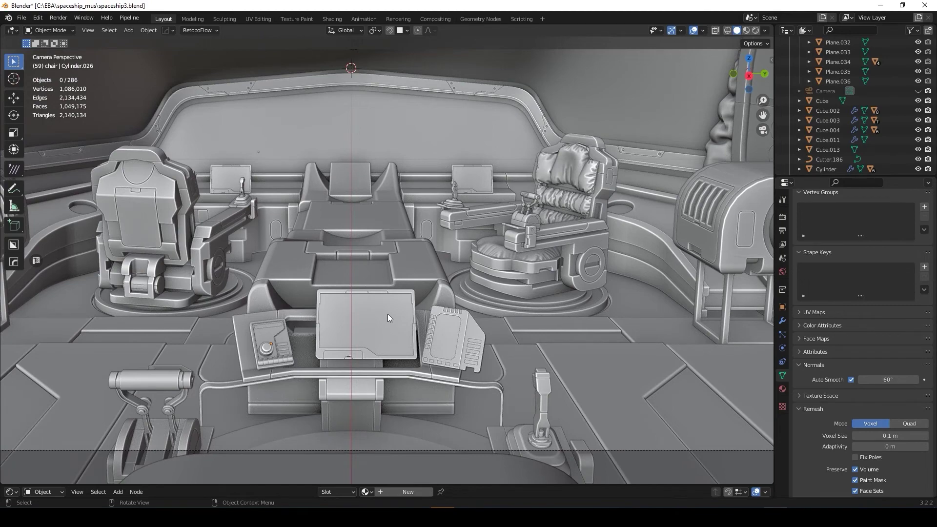
Step: Zoom the camera view in and out to check the tablet's placement
{"action": "scroll", "coordinate": [388, 315], "scroll_direction": "down", "scroll_amount": 4}
{"action": "scroll", "coordinate": [278, 192], "scroll_direction": "up", "scroll_amount": 2}
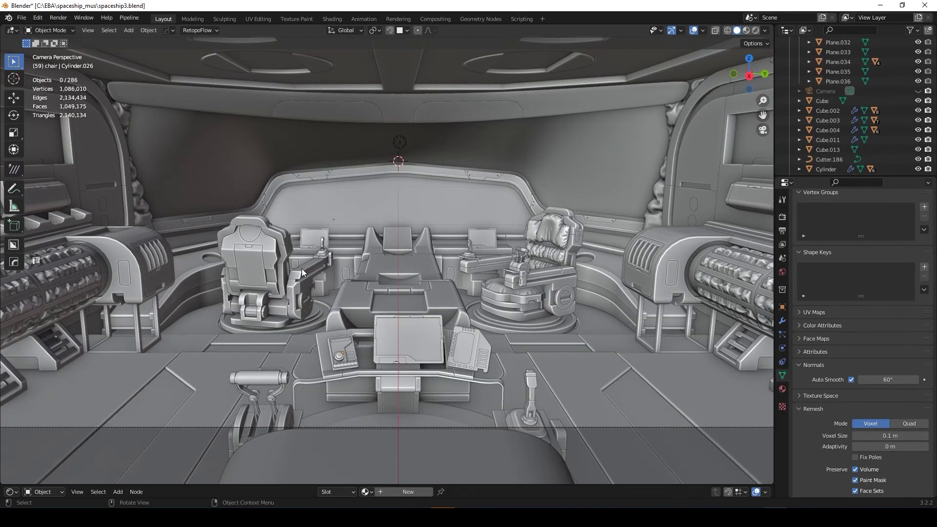
{"action": "scroll", "coordinate": [298, 288], "scroll_direction": "down", "scroll_amount": 2}
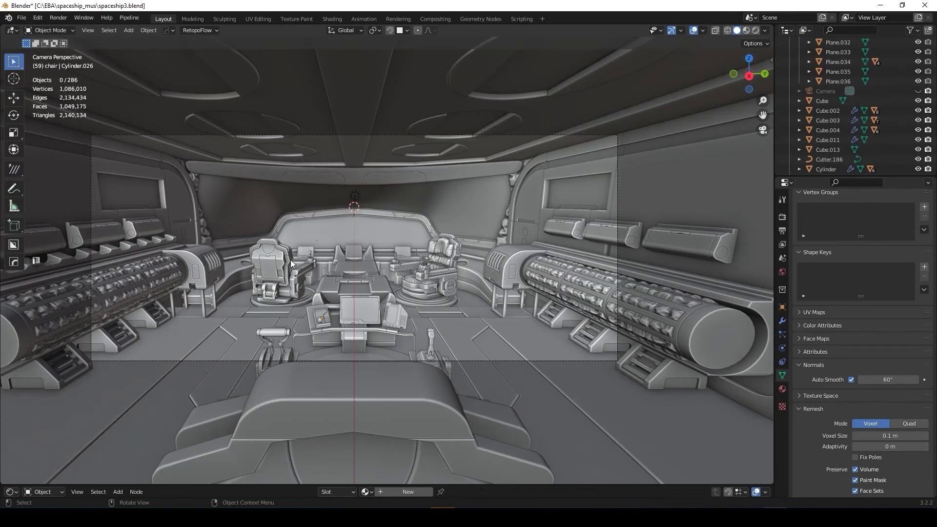
{"action": "scroll", "coordinate": [274, 342], "scroll_direction": "up", "scroll_amount": 3}
{"action": "scroll", "coordinate": [231, 372], "scroll_direction": "up", "scroll_amount": 5}
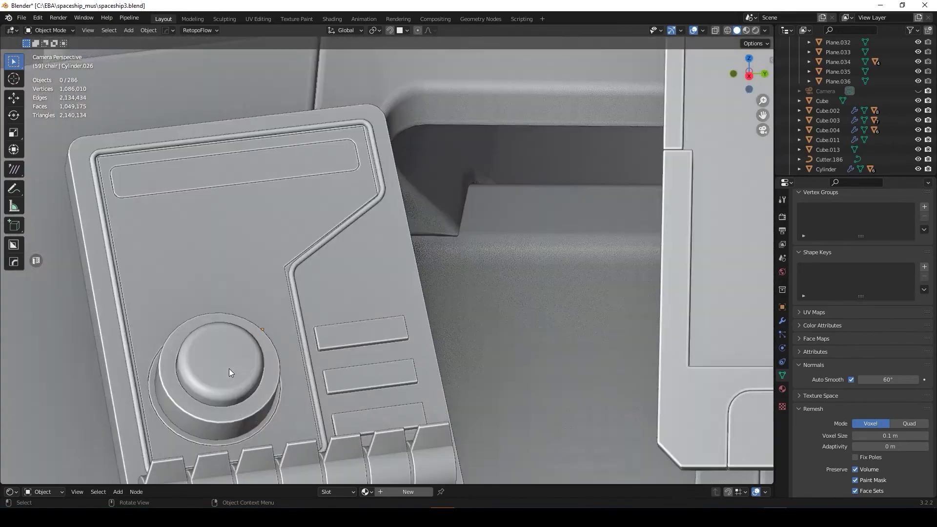
{"action": "scroll", "coordinate": [231, 372], "scroll_direction": "down", "scroll_amount": 7}
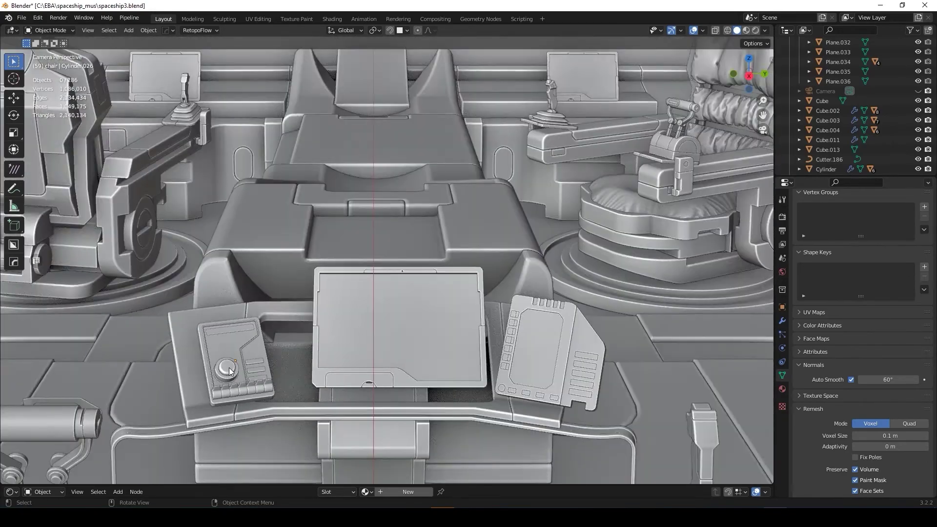
{"action": "scroll", "coordinate": [231, 373], "scroll_direction": "down", "scroll_amount": 2}
{"action": "scroll", "coordinate": [231, 372], "scroll_direction": "down", "scroll_amount": 3}
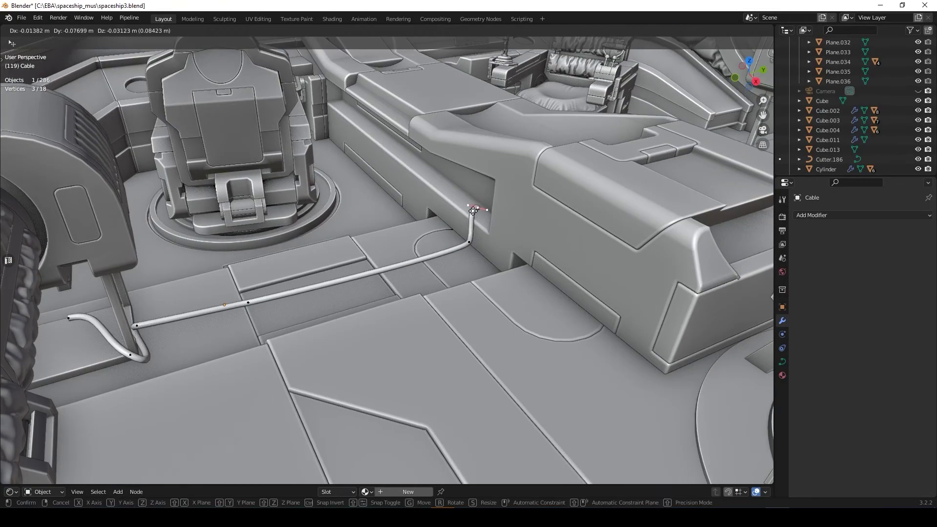
Step: Rotate and scale the cable's control points to route it along the floor beside the seat
{"action": "key", "text": "r"}
{"action": "key", "text": "Return"}
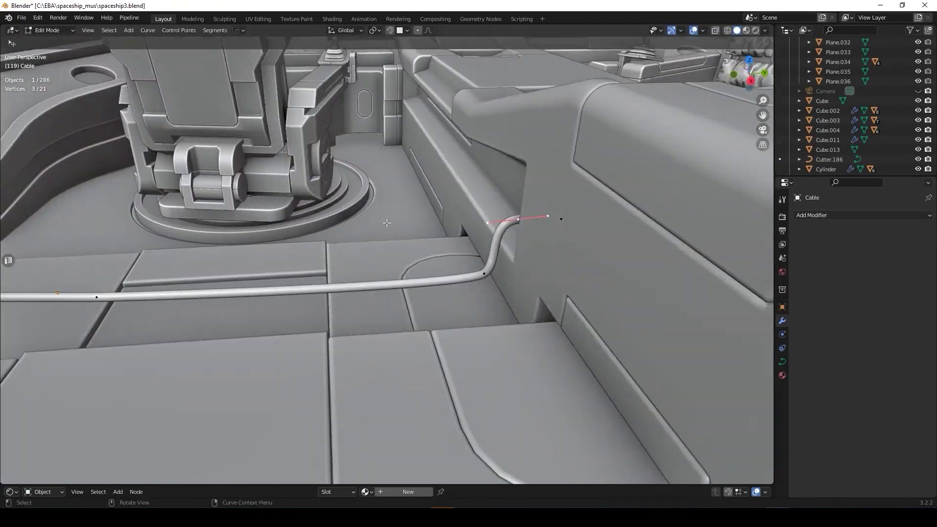
{"action": "middle_click_drag", "start_coordinate": [439, 264], "coordinate": [457, 271]}
{"action": "key", "text": "s"}
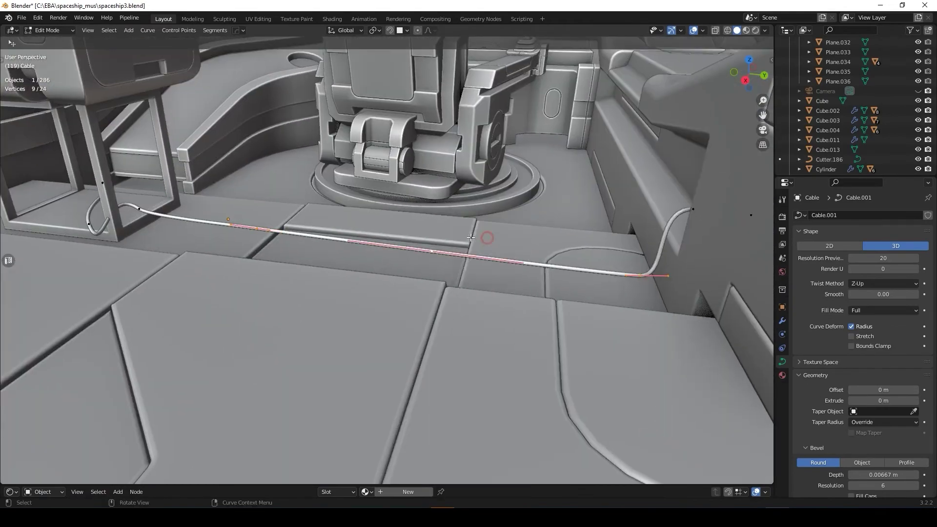
{"action": "middle_click_drag", "start_coordinate": [470, 237], "coordinate": [425, 270]}
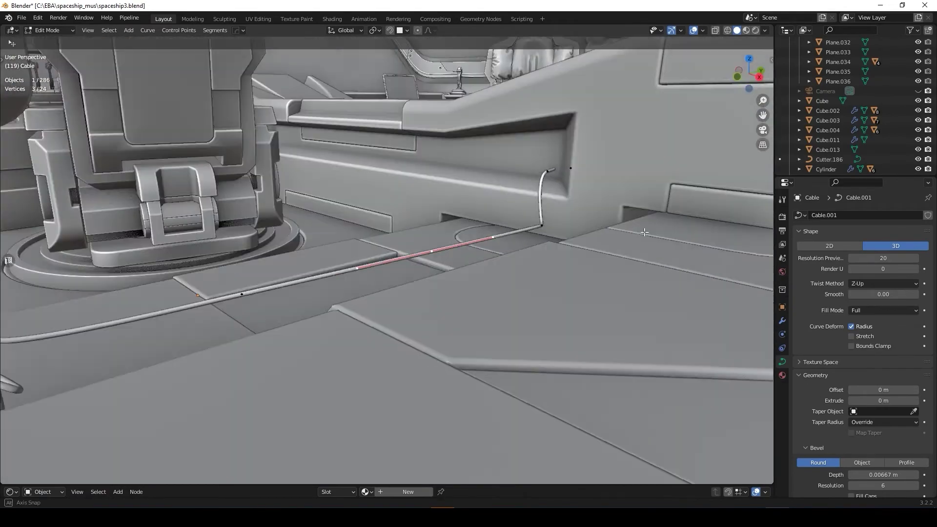
{"action": "left_click", "coordinate": [425, 271]}
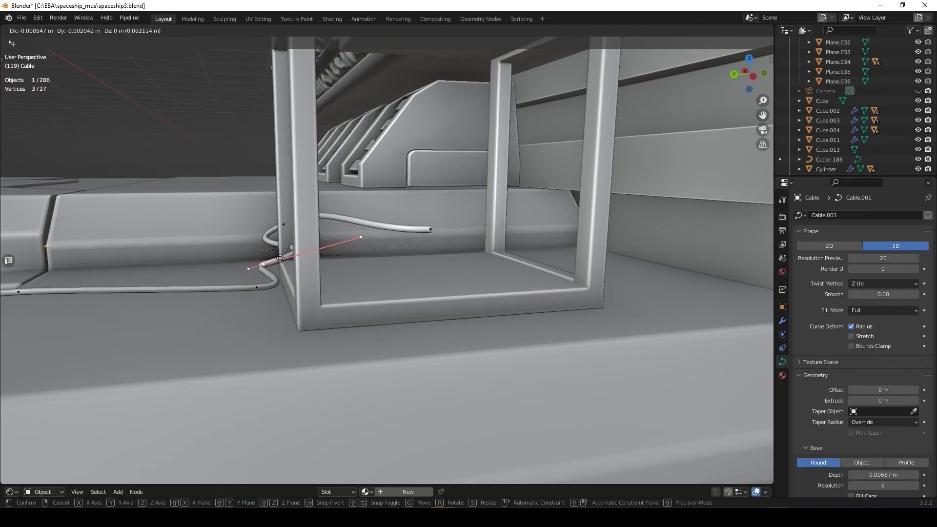
{"action": "middle_click_drag", "start_coordinate": [523, 294], "coordinate": [449, 327]}
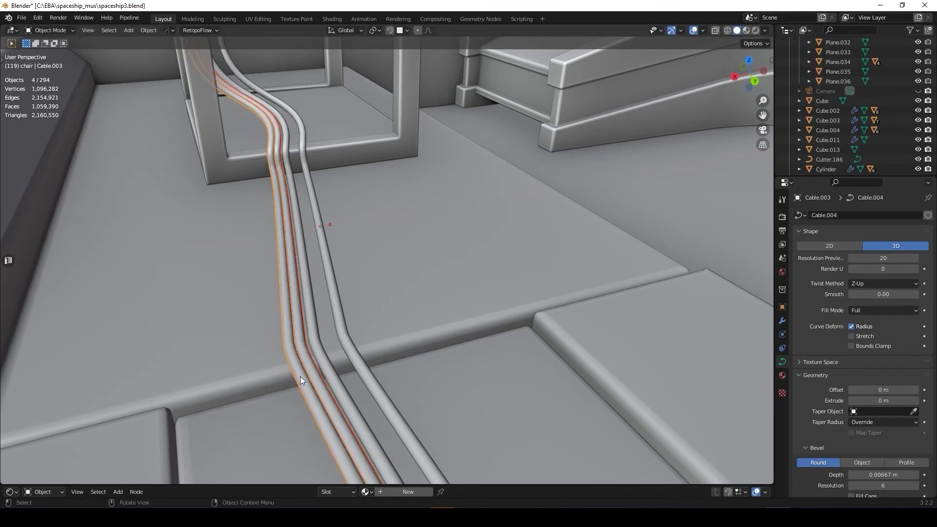
{"action": "left_click", "coordinate": [328, 277]}
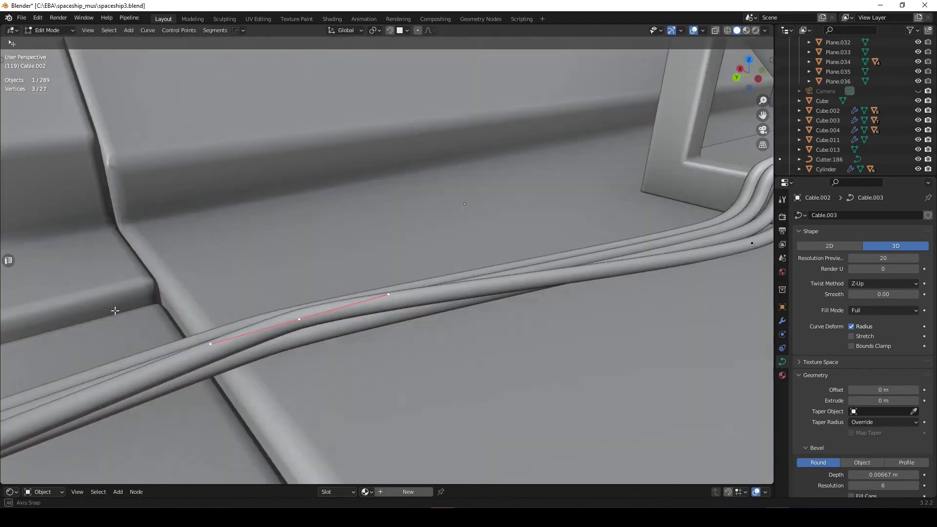
Step: Tilt the selected cable points with Ctrl+T, viewed from the front of the seat frame
{"action": "mouse_move", "coordinate": [115, 310]}
{"action": "middle_mouse_down"}
{"action": "mouse_move", "coordinate": [597, 306]}
{"action": "mouse_move", "coordinate": [302, 258]}
{"action": "middle_mouse_up"}
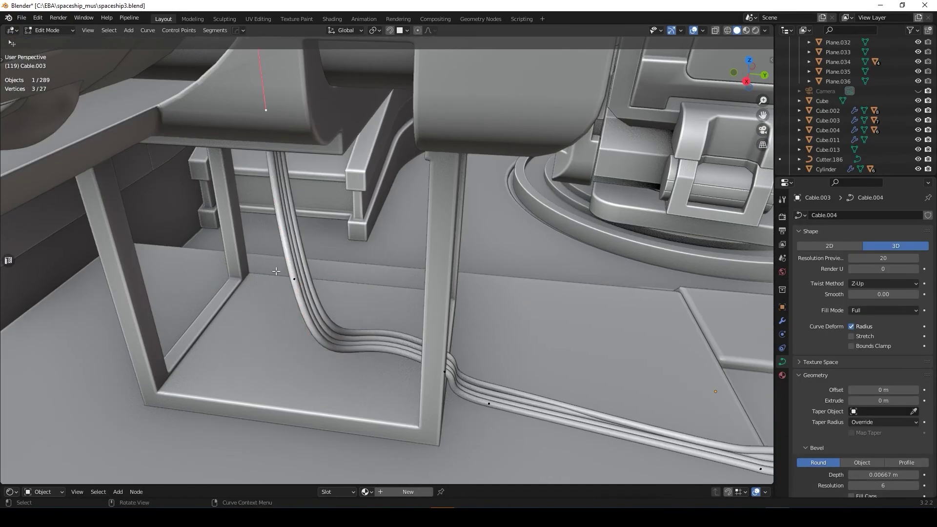
{"action": "mouse_move", "coordinate": [276, 271]}
{"action": "middle_mouse_down"}
{"action": "mouse_move", "coordinate": [100, 228]}
{"action": "mouse_move", "coordinate": [564, 280]}
{"action": "middle_mouse_up"}
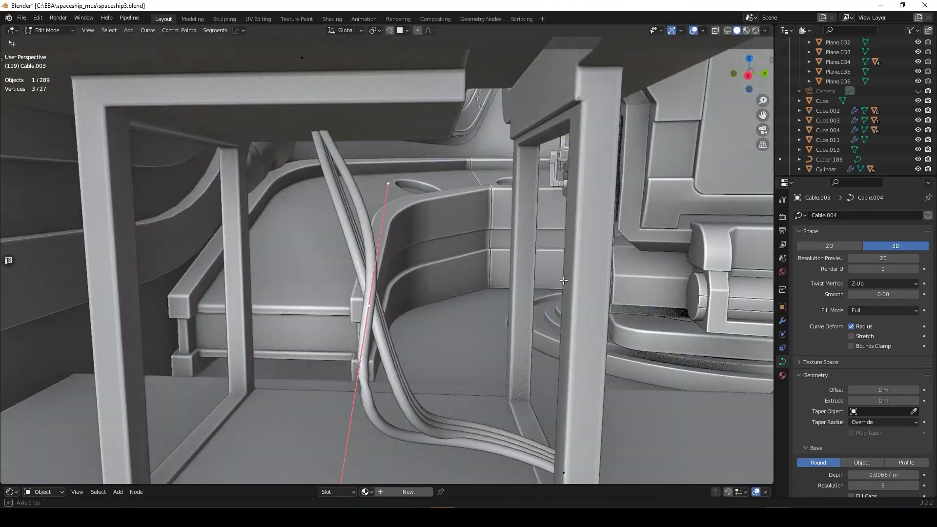
{"action": "key", "text": "ctrl+t"}
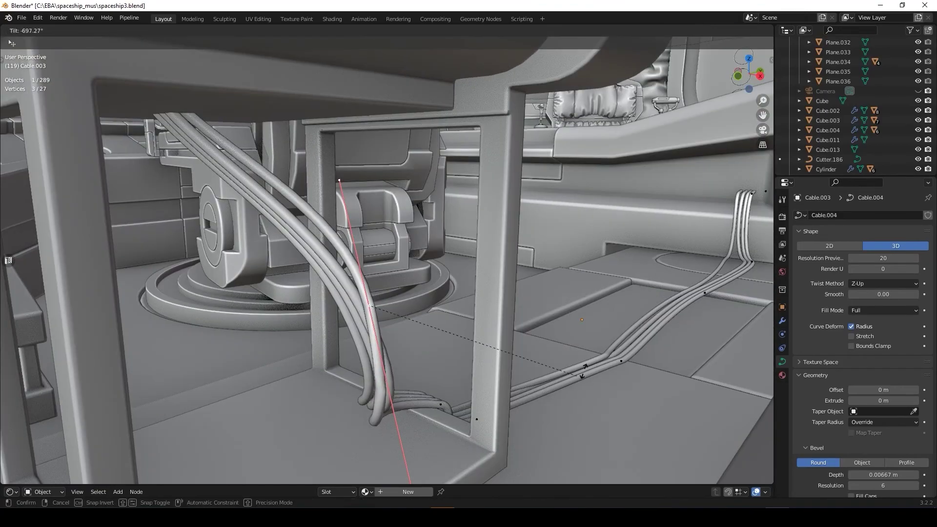
{"action": "left_click", "coordinate": [583, 370]}
Step: Deselect the cable points, then select all the points of one cable
{"action": "mouse_move", "coordinate": [584, 370]}
{"action": "middle_mouse_down"}
{"action": "mouse_move", "coordinate": [324, 360]}
{"action": "mouse_move", "coordinate": [310, 335]}
{"action": "mouse_move", "coordinate": [597, 425]}
{"action": "mouse_move", "coordinate": [333, 411]}
{"action": "mouse_move", "coordinate": [255, 339]}
{"action": "mouse_move", "coordinate": [461, 285]}
{"action": "middle_mouse_up"}
{"action": "left_click", "coordinate": [332, 410]}
{"action": "key", "text": "l"}
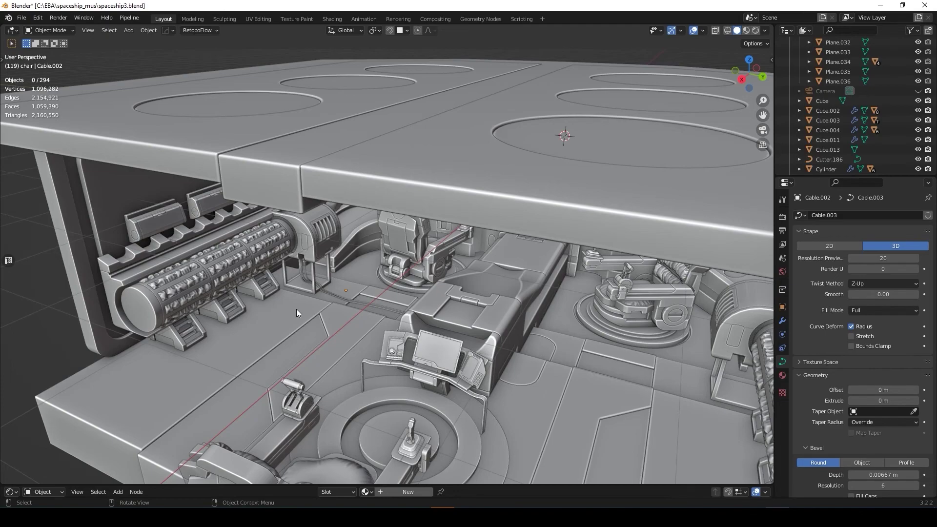
Step: Hide one of the panel objects and select objects in the chair collection
{"action": "middle_click_drag", "start_coordinate": [297, 309], "coordinate": [197, 330]}
{"action": "scroll", "coordinate": [815, 119], "scroll_direction": "up", "scroll_amount": 10}
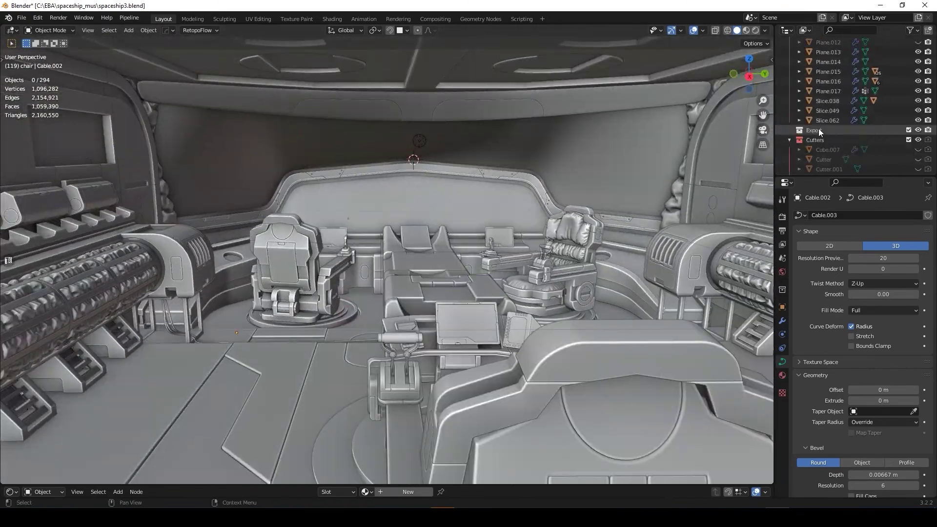
{"action": "key", "text": "ctrl+z"}
{"action": "key", "text": "ctrl+z"}
{"action": "key", "text": "ctrl+z"}
{"action": "key", "text": "ctrl+z"}
{"action": "key", "text": "ctrl+z"}
{"action": "key", "text": "ctrl+z"}
{"action": "key", "text": "ctrl+z"}
{"action": "key", "text": "ctrl+z"}
{"action": "key", "text": "ctrl+z"}
{"action": "key", "text": "ctrl+z"}
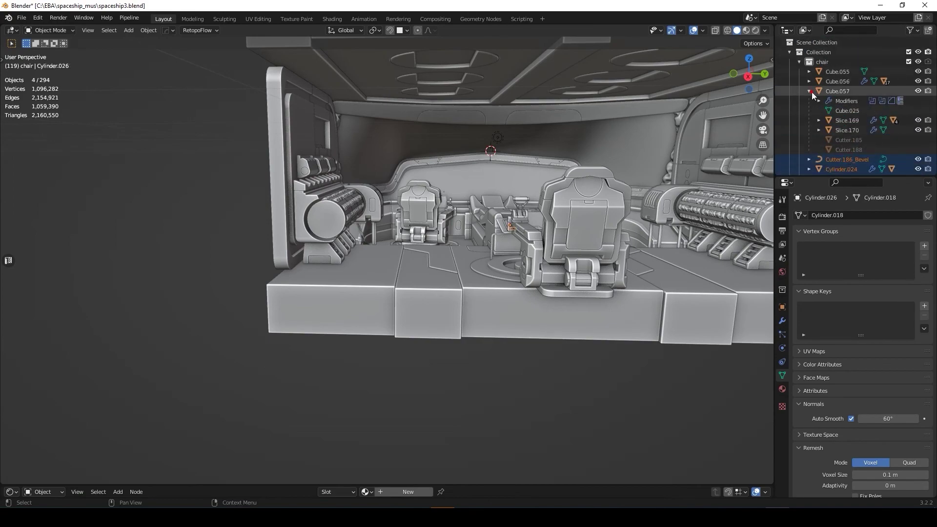
{"action": "key", "text": "ctrl+z"}
{"action": "key", "text": "ctrl+z"}
Step: From Top view, begin a small BoxCutter circle cut inside the left circular recess
{"action": "key", "text": "ctrl+z"}
{"action": "key", "text": "ctrl+z"}
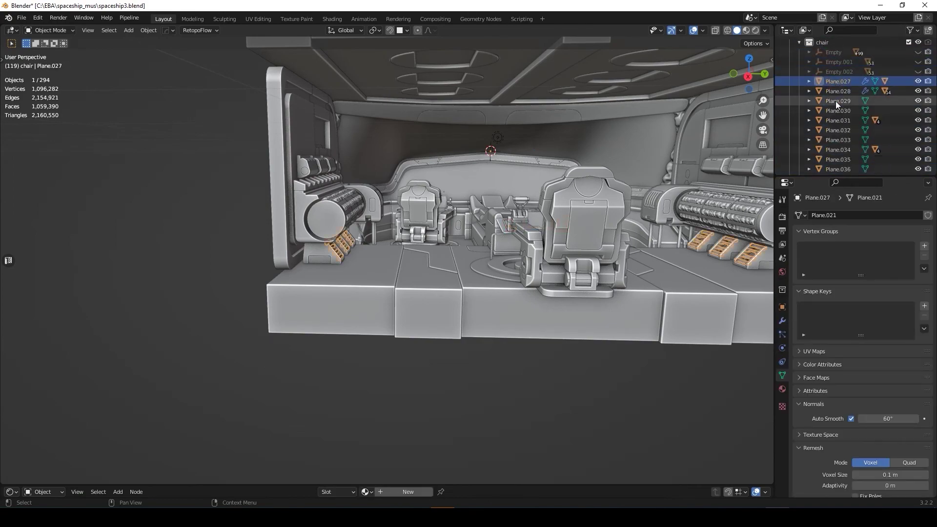
{"action": "key", "text": "ctrl+z"}
{"action": "key", "text": "ctrl+z"}
{"action": "key", "text": "ctrl+z"}
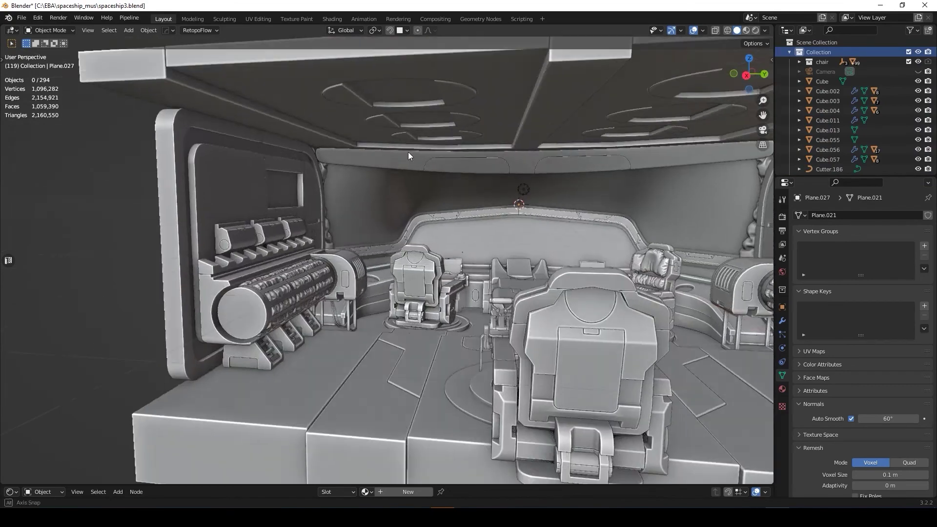
{"action": "key", "text": "ctrl+z"}
{"action": "key", "text": "ctrl+z"}
{"action": "key", "text": "ctrl+z"}
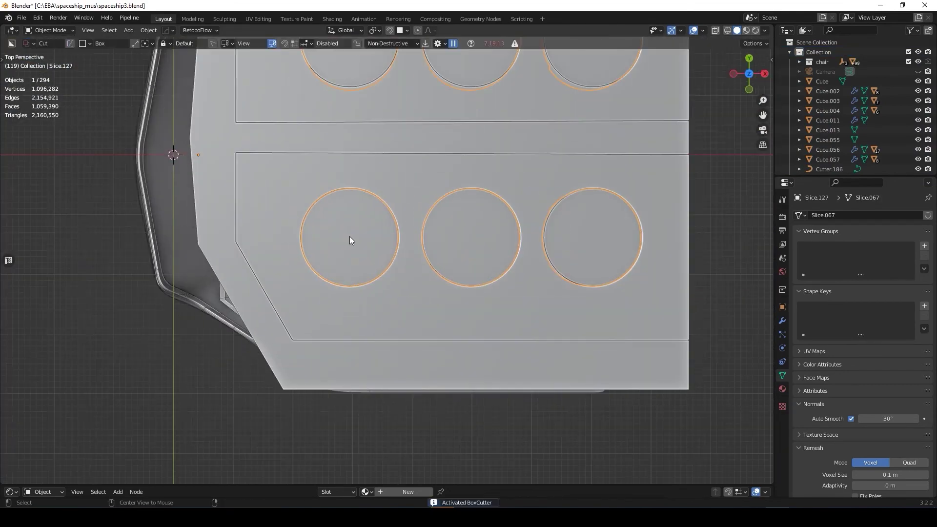
{"action": "left_click_drag", "start_coordinate": [350, 236], "coordinate": [359, 242]}
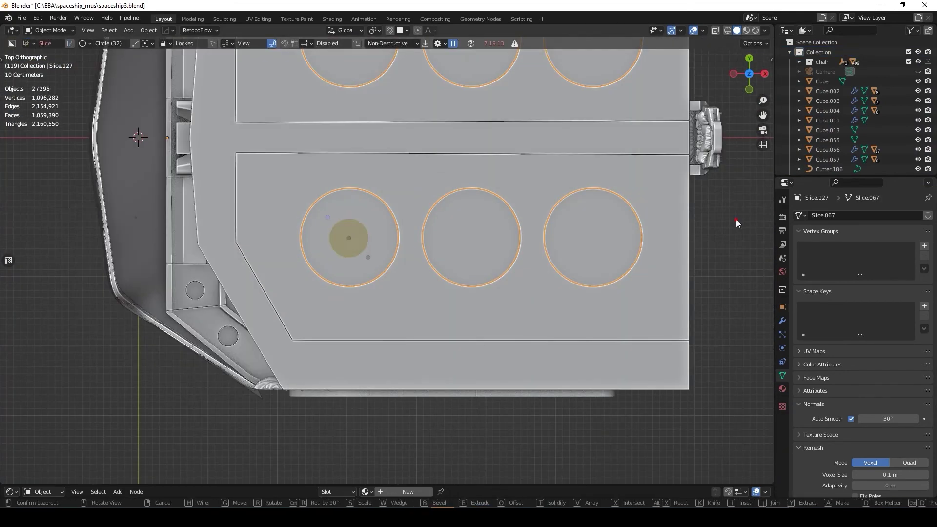